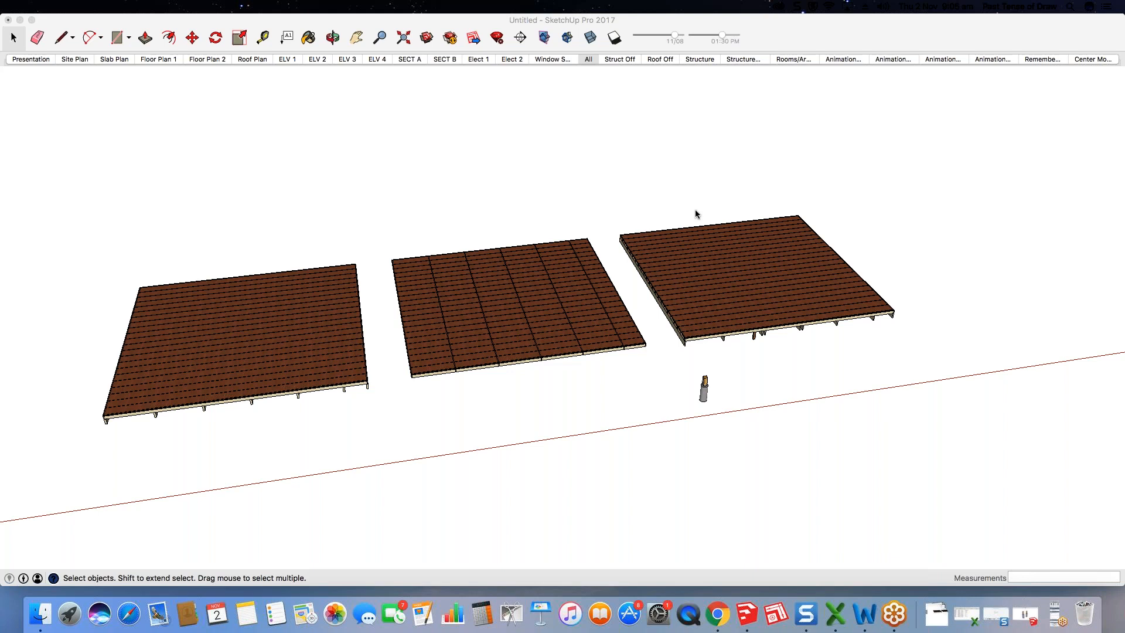
Step: Examine the three timber deck examples and the small post beside them from several distances and angles
click(573, 587)
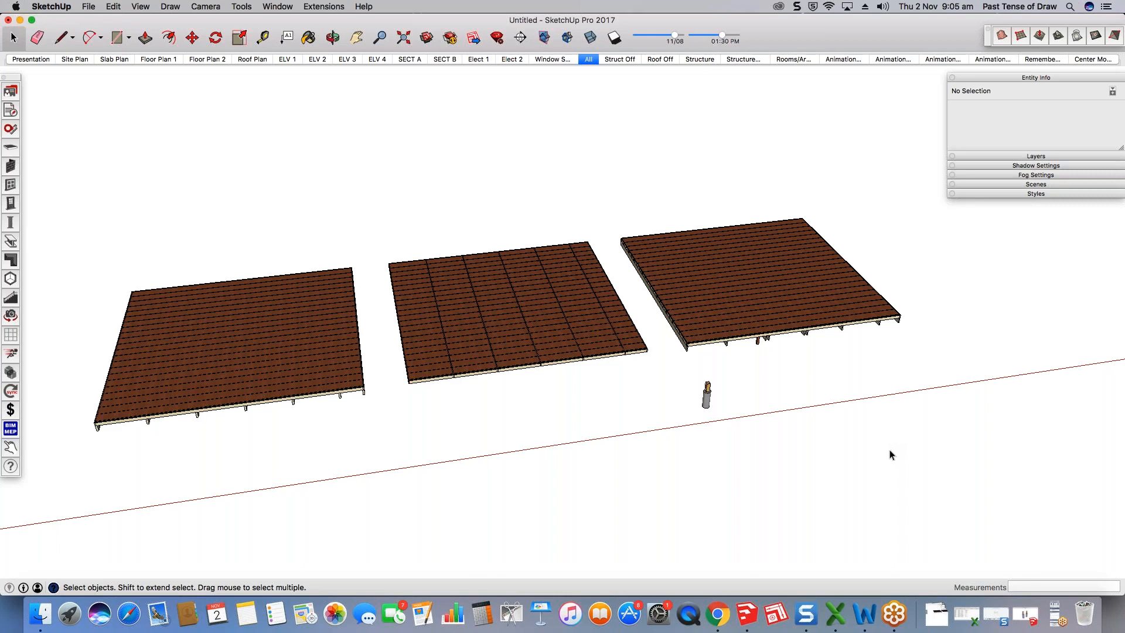
middle_drag(329, 405, 338, 405)
mouse_move(563, 293)
middle_down()
mouse_move(609, 290)
mouse_move(452, 329)
mouse_move(370, 384)
middle_up()
click(1055, 614)
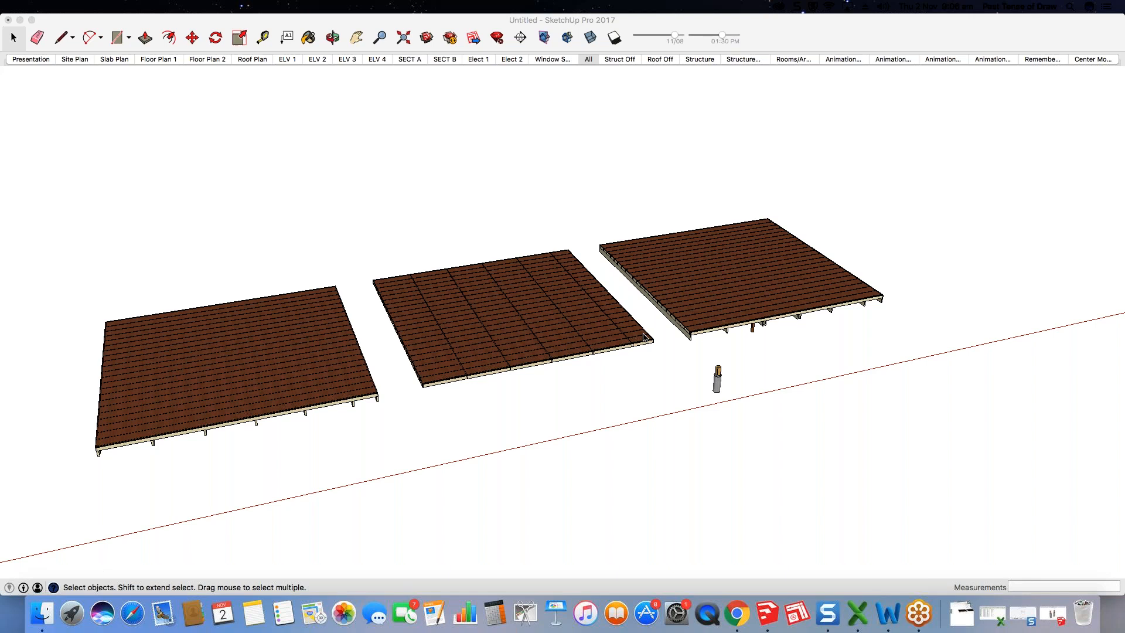
scroll(879, 279, down, 2)
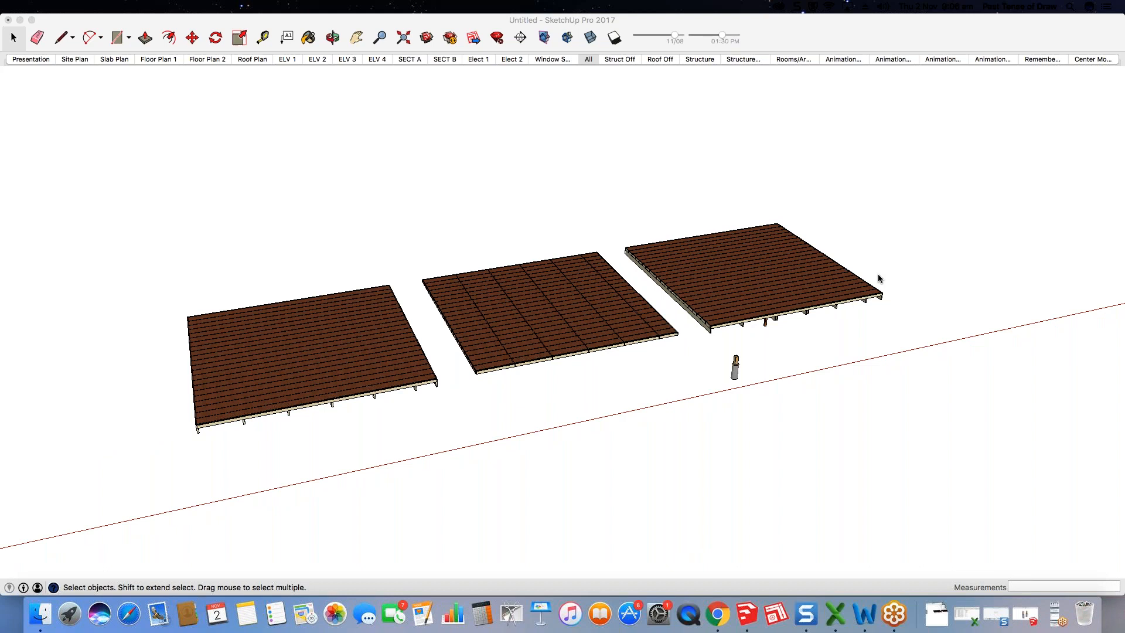
scroll(879, 279, down, 3)
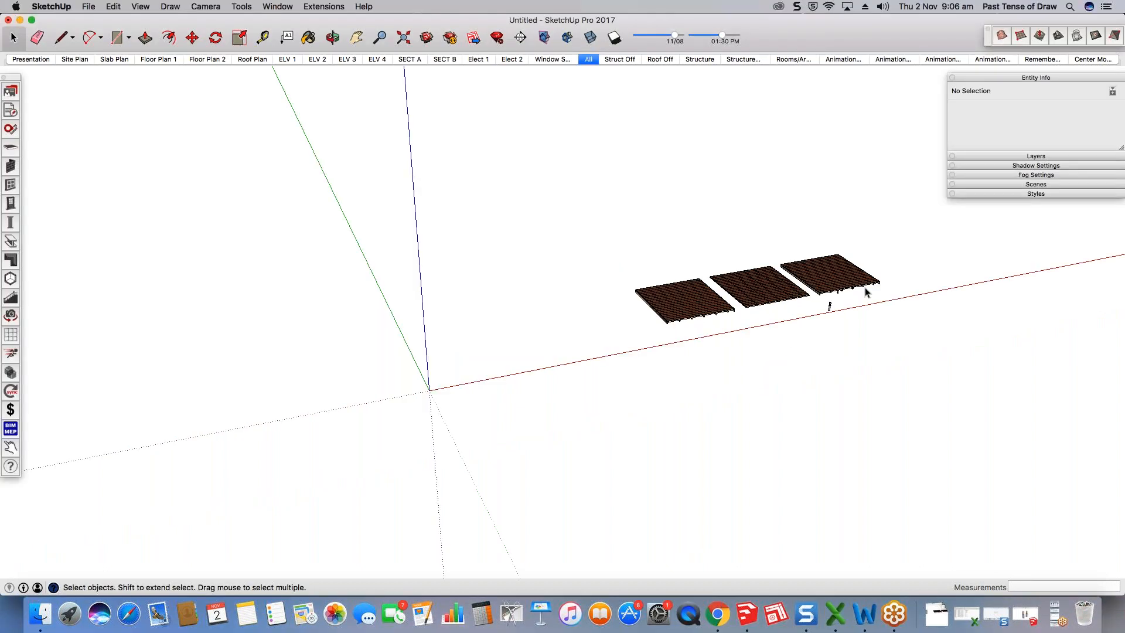
scroll(865, 287, up, 2)
scroll(712, 286, up, 4)
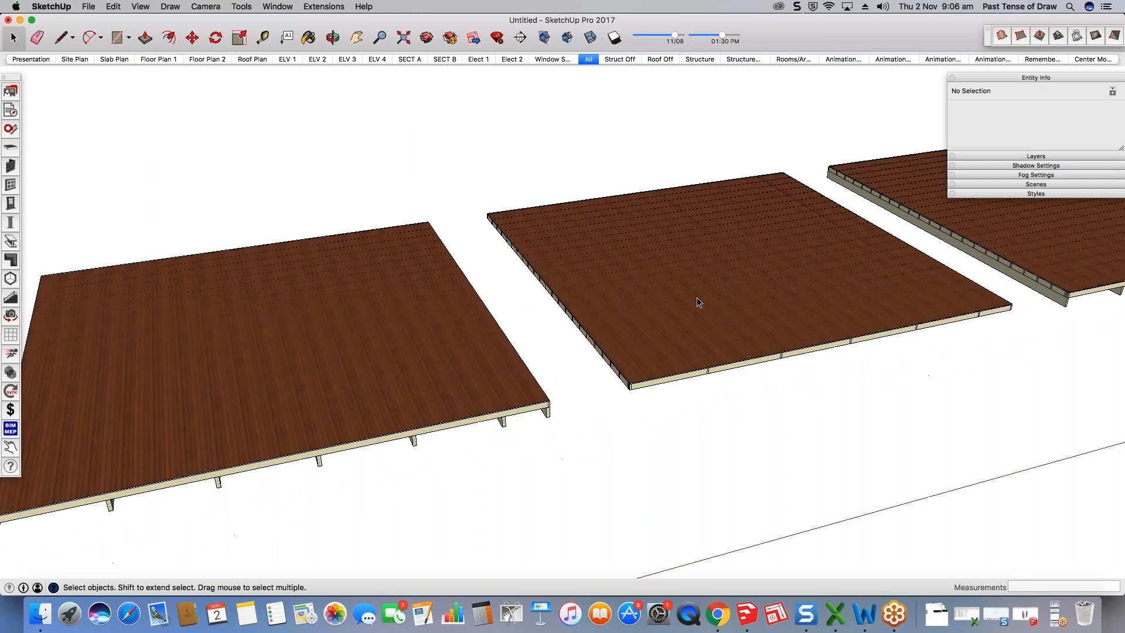
scroll(697, 299, down, 3)
scroll(698, 300, down, 3)
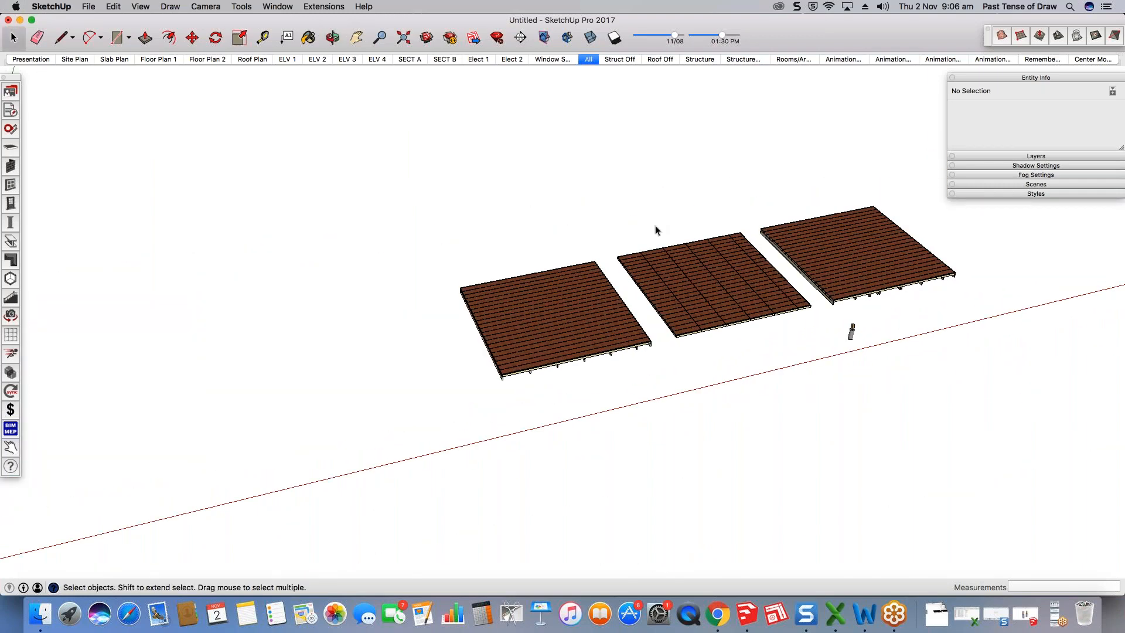
Step: Lay the PlusSpec toolbar out horizontally above the model and place the opened Floor Tools palette just below it
drag(11, 76, 115, 77)
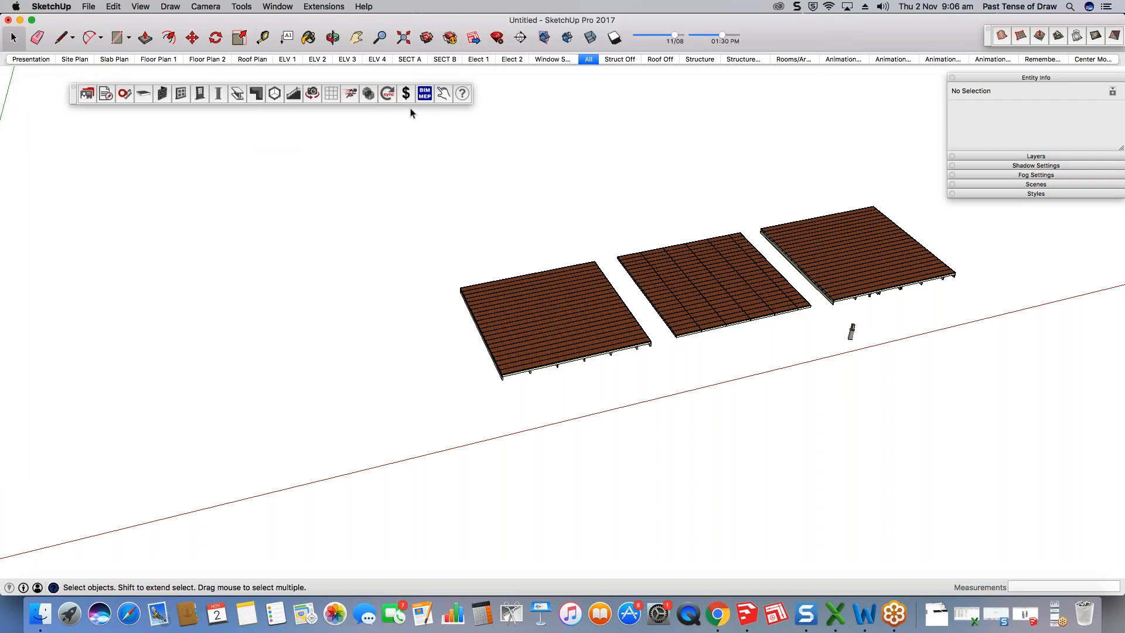
mouse_move(82, 97)
mouse_down()
mouse_move(305, 189)
mouse_move(130, 89)
mouse_move(65, 96)
mouse_up()
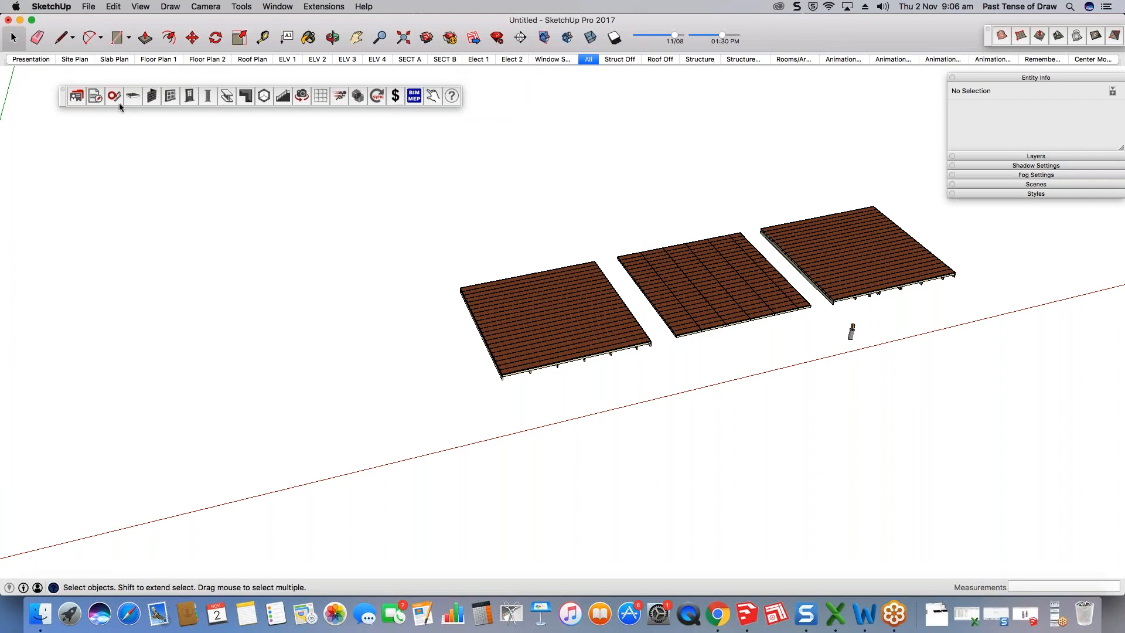
click(135, 97)
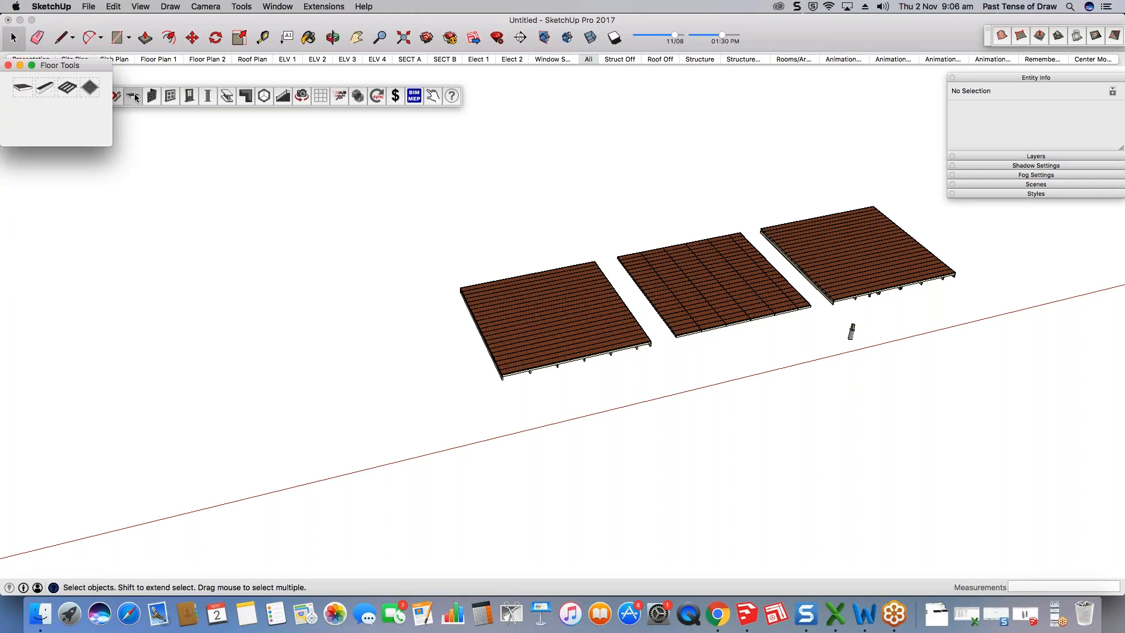
drag(101, 66, 194, 126)
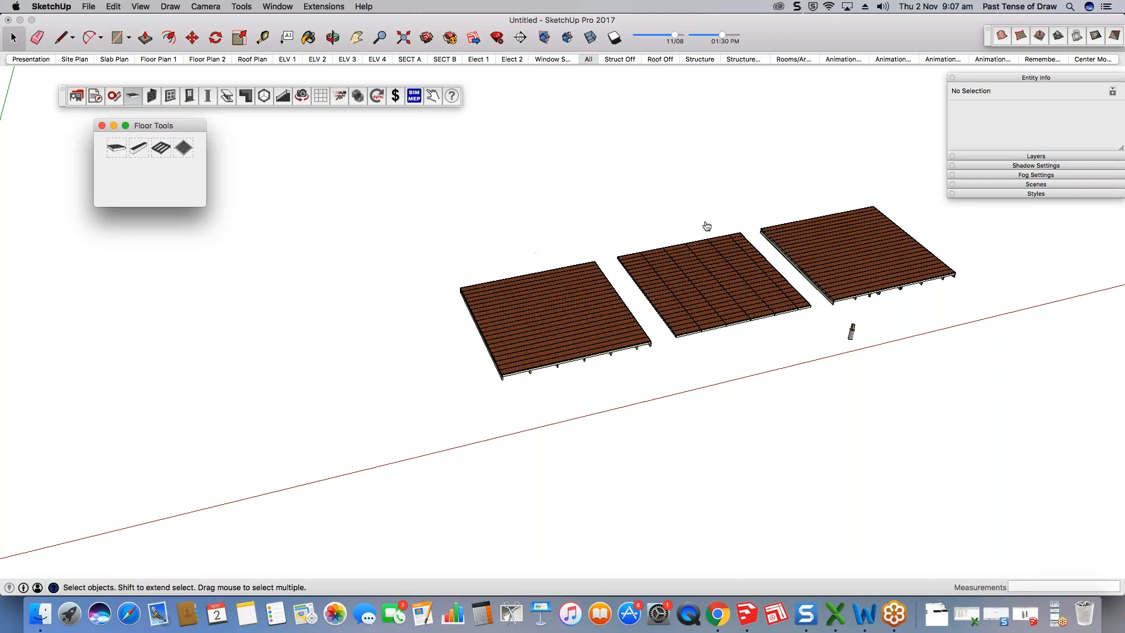
Step: Draw an irregular eight-cornered Ground Floor slab with an inward notch beside the decks, using Thickness Only at 100 mm
click(117, 148)
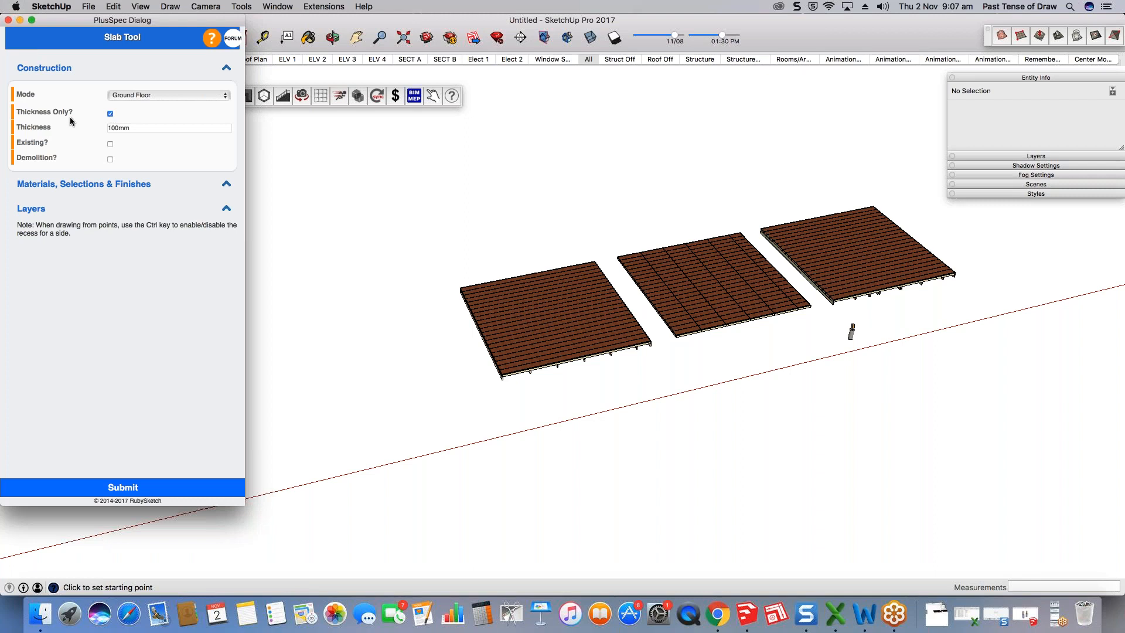
mouse_move(12, 110)
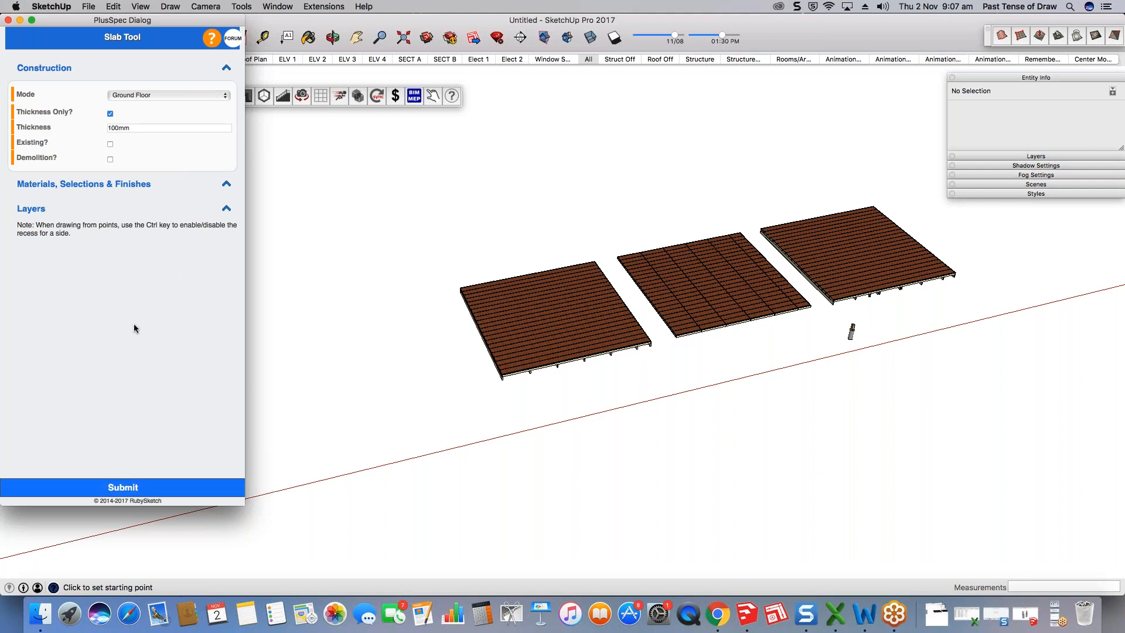
click(146, 484)
click(363, 385)
click(302, 398)
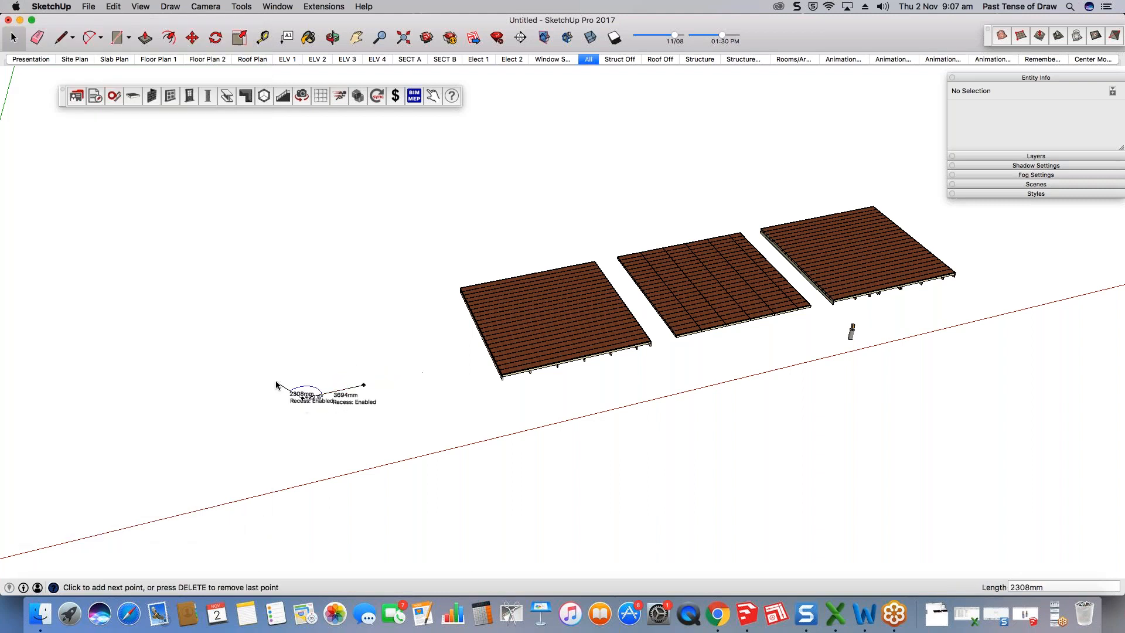
click(274, 381)
click(279, 330)
click(325, 320)
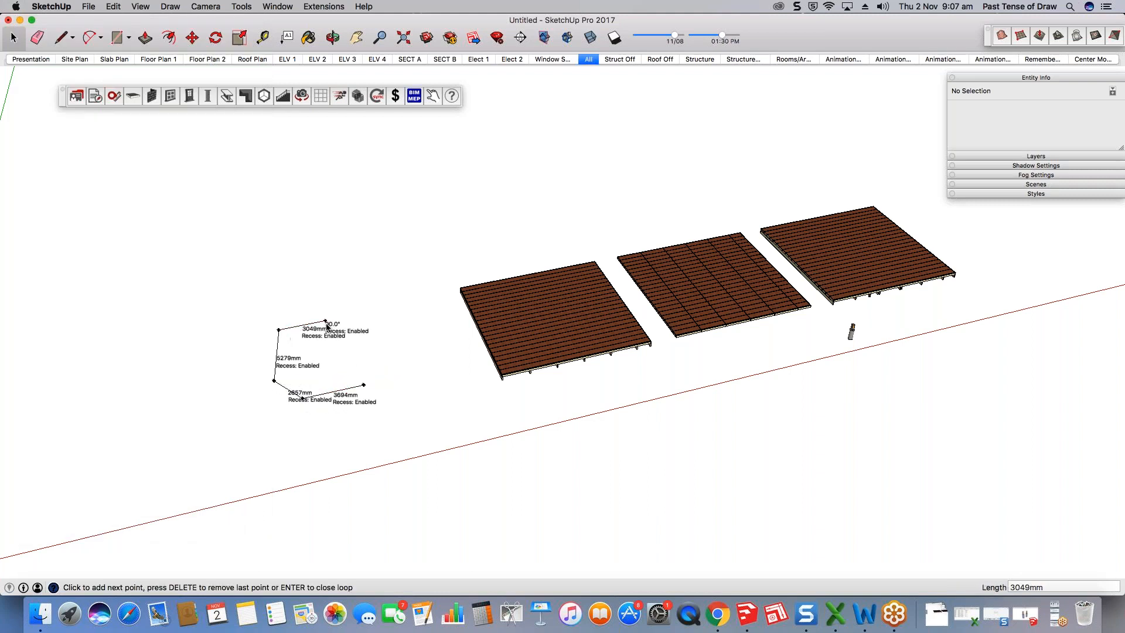
click(330, 336)
click(368, 329)
click(378, 358)
click(364, 384)
scroll(292, 376, up, 3)
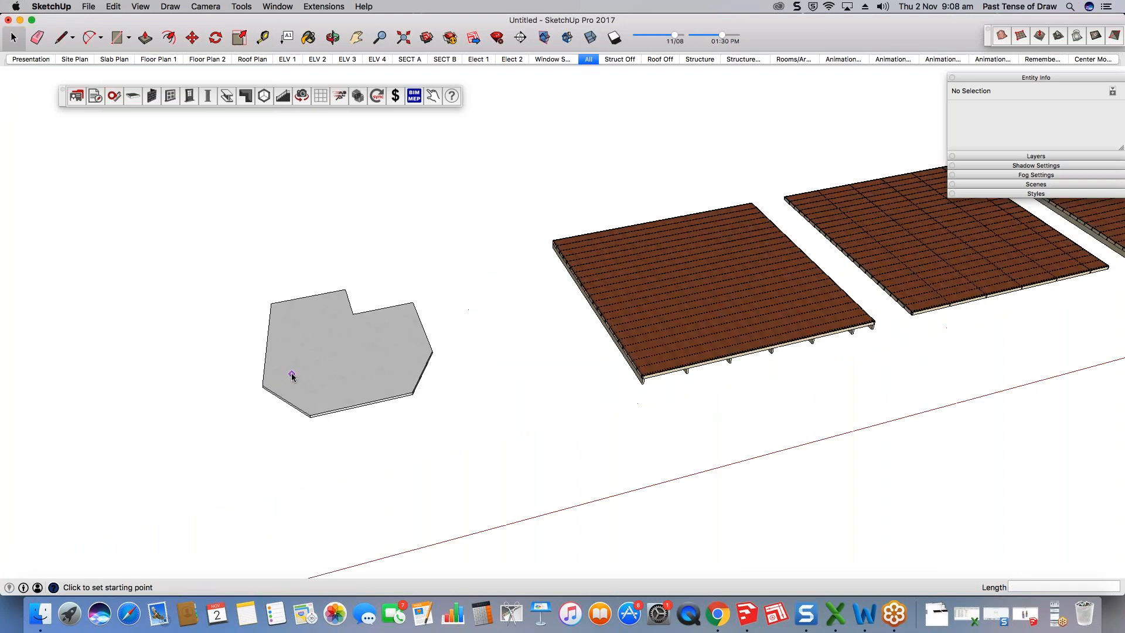
scroll(292, 376, up, 3)
middle_drag(292, 377, 453, 295)
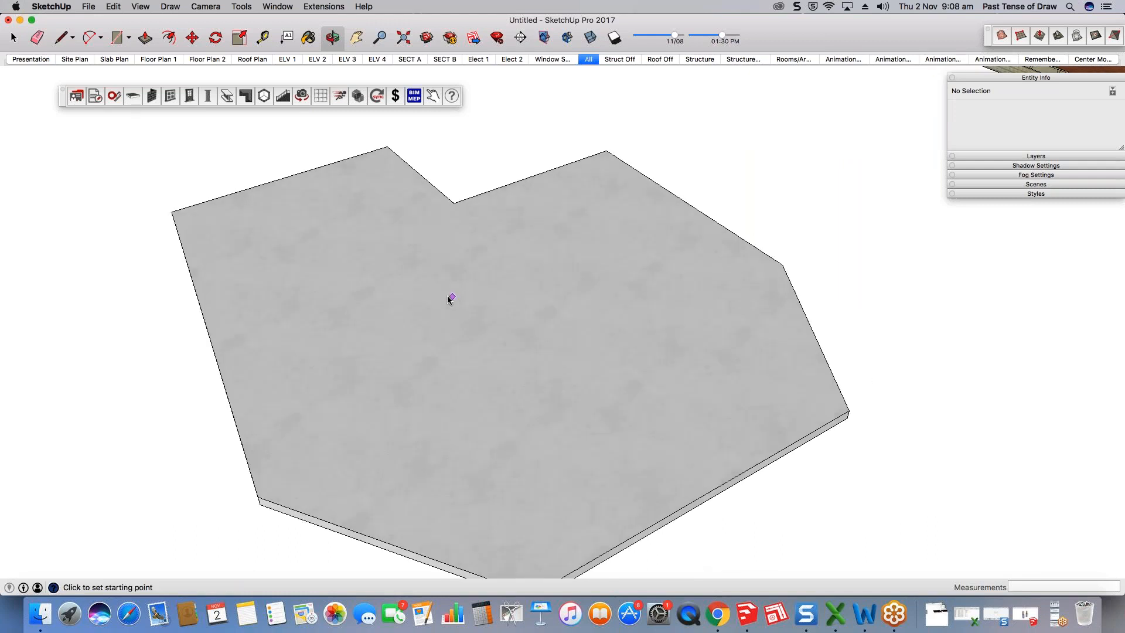
scroll(451, 276, down, 3)
key(space)
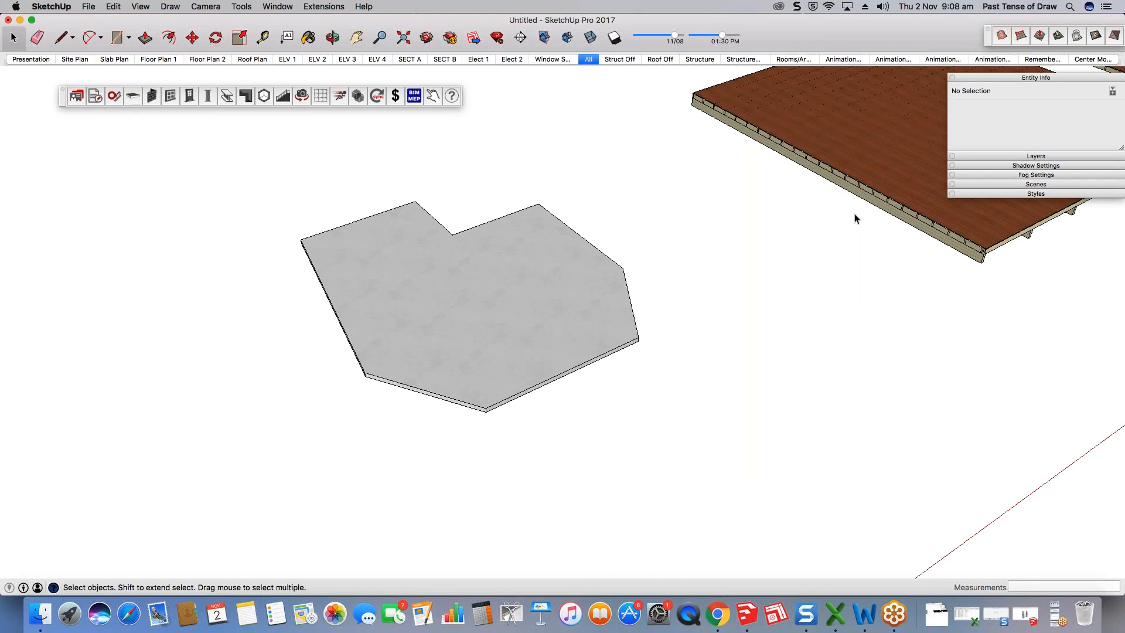
Step: Draw a closed rectangle of Lightweight Multi-Skin walls, about 5066 by 5638 mm and 2660 mm high, on the open ground beside the slab
scroll(806, 232, down, 2)
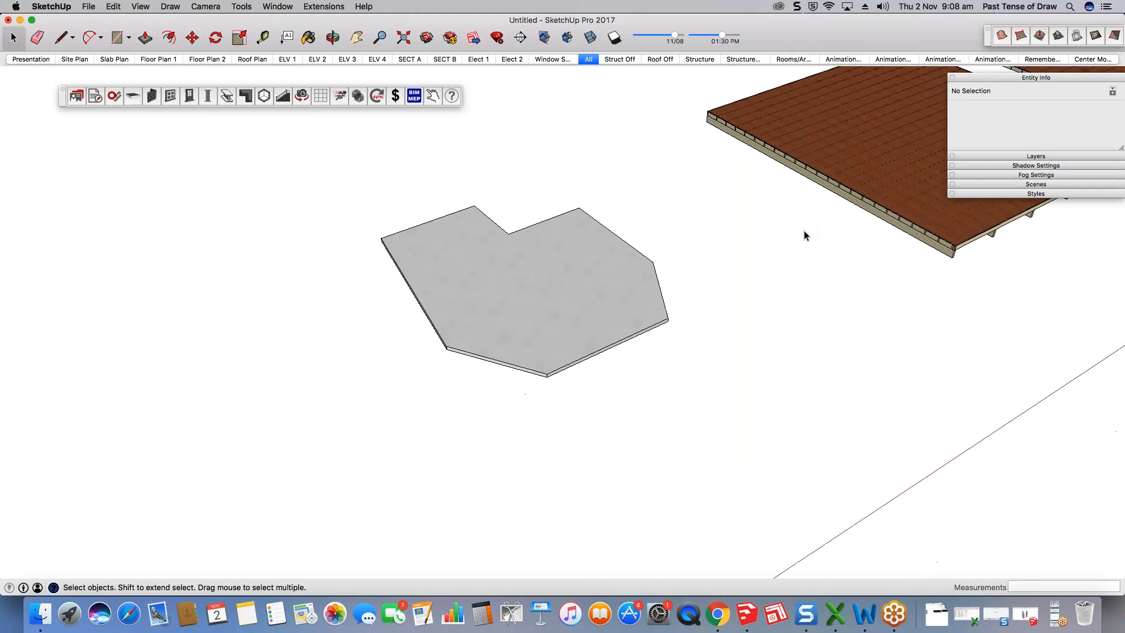
scroll(800, 234, down, 3)
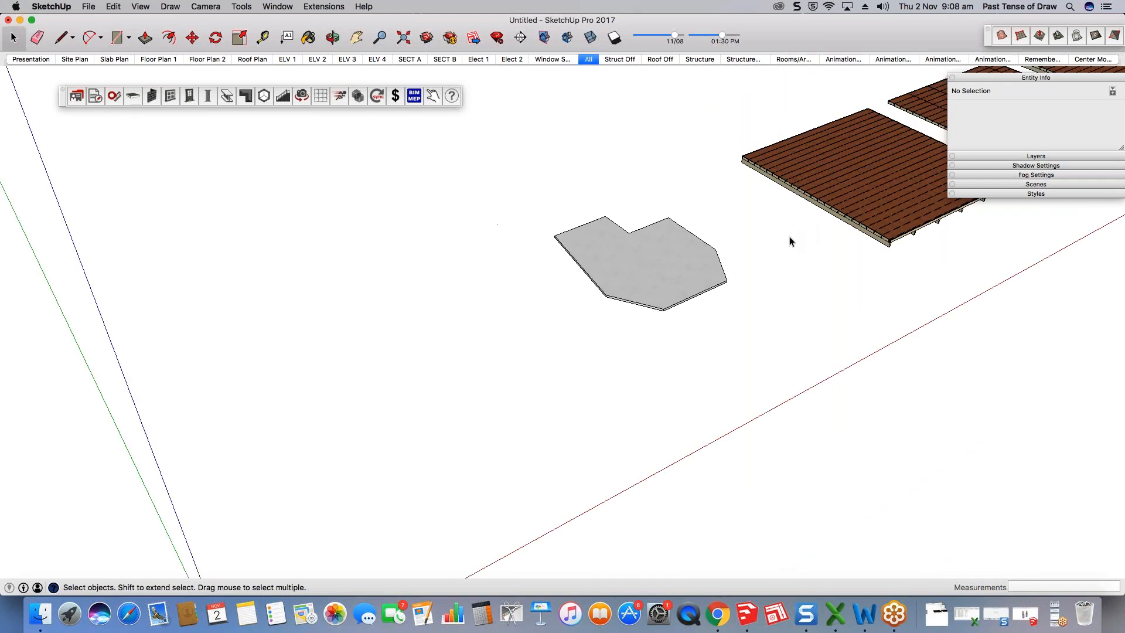
click(152, 96)
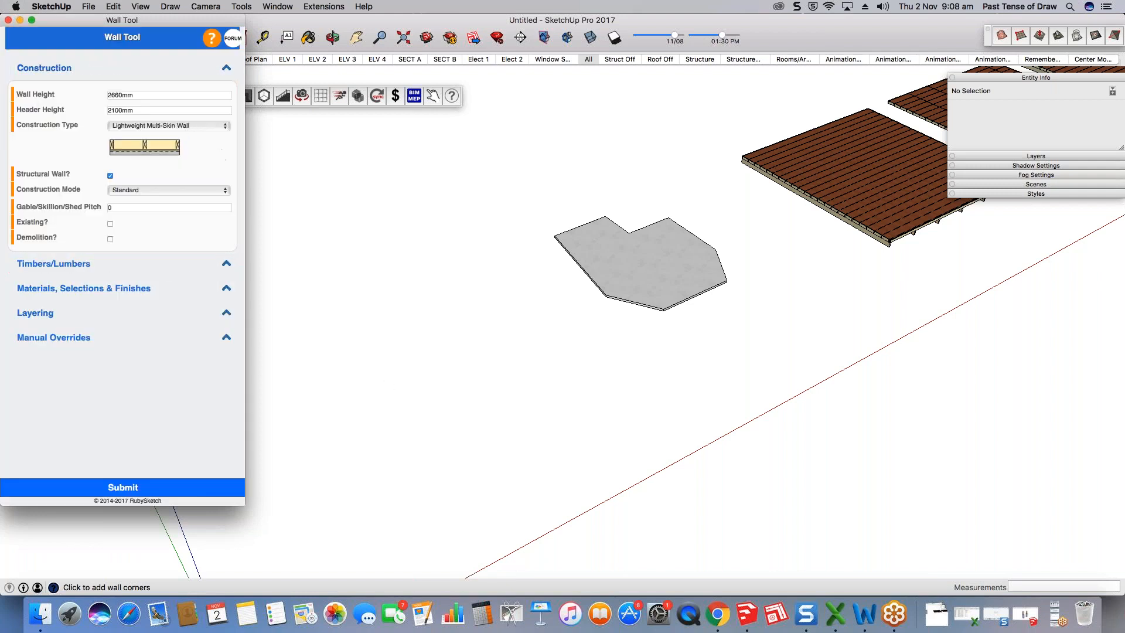
click(140, 487)
click(327, 429)
click(270, 350)
click(382, 307)
click(446, 378)
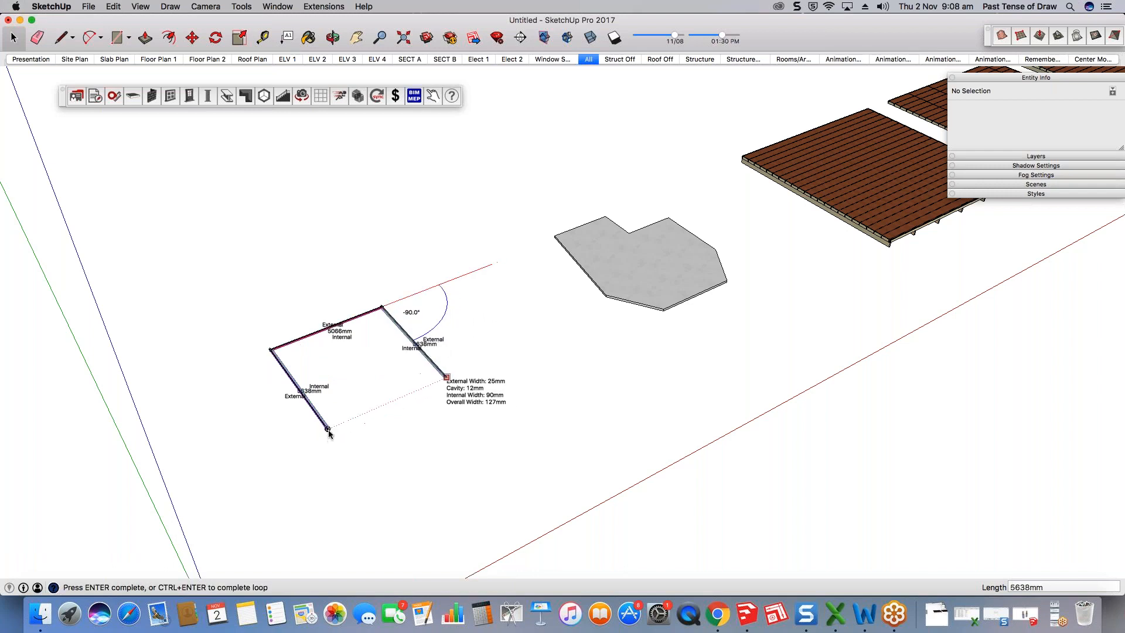
click(329, 429)
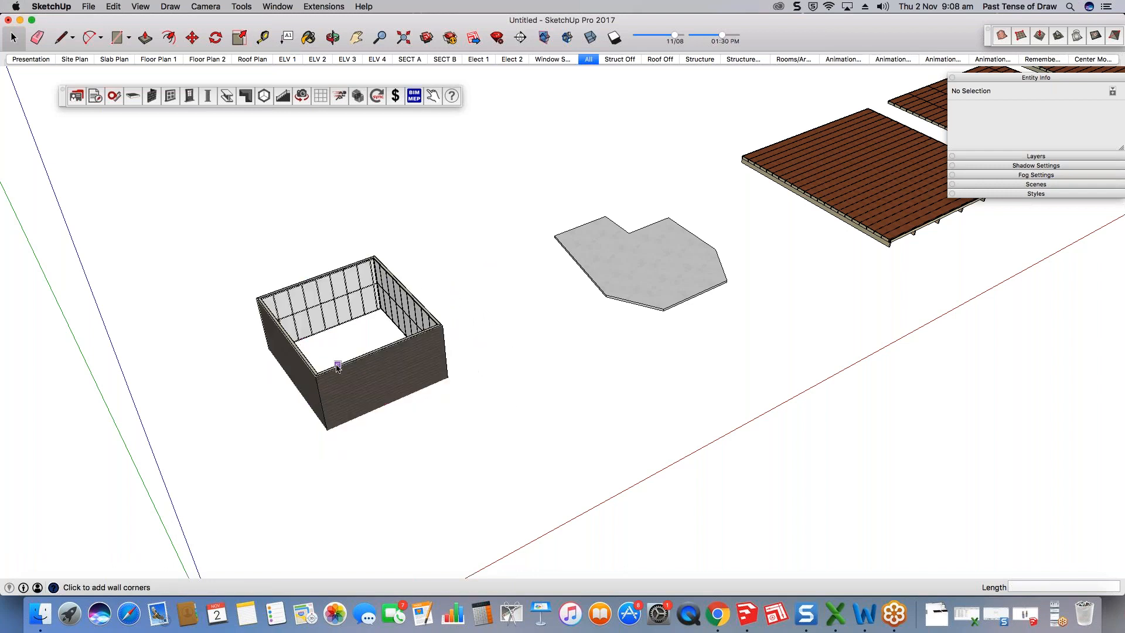
Step: Generate a face at the base of the walls of the rectangular room
scroll(337, 370, up, 5)
scroll(337, 370, up, 2)
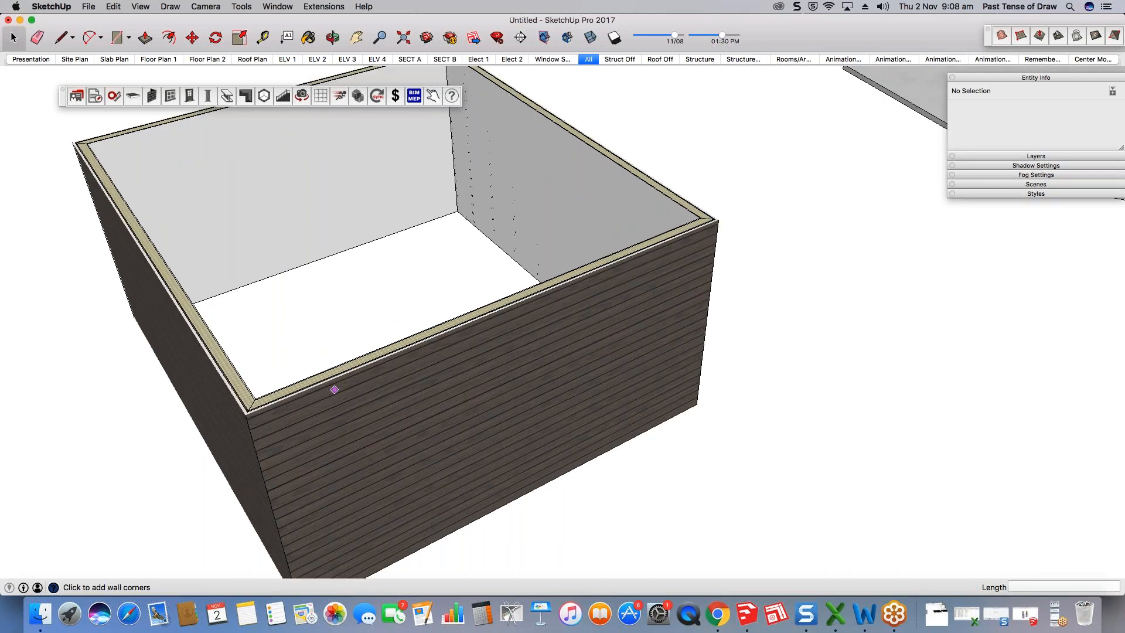
middle_drag(334, 389, 543, 262)
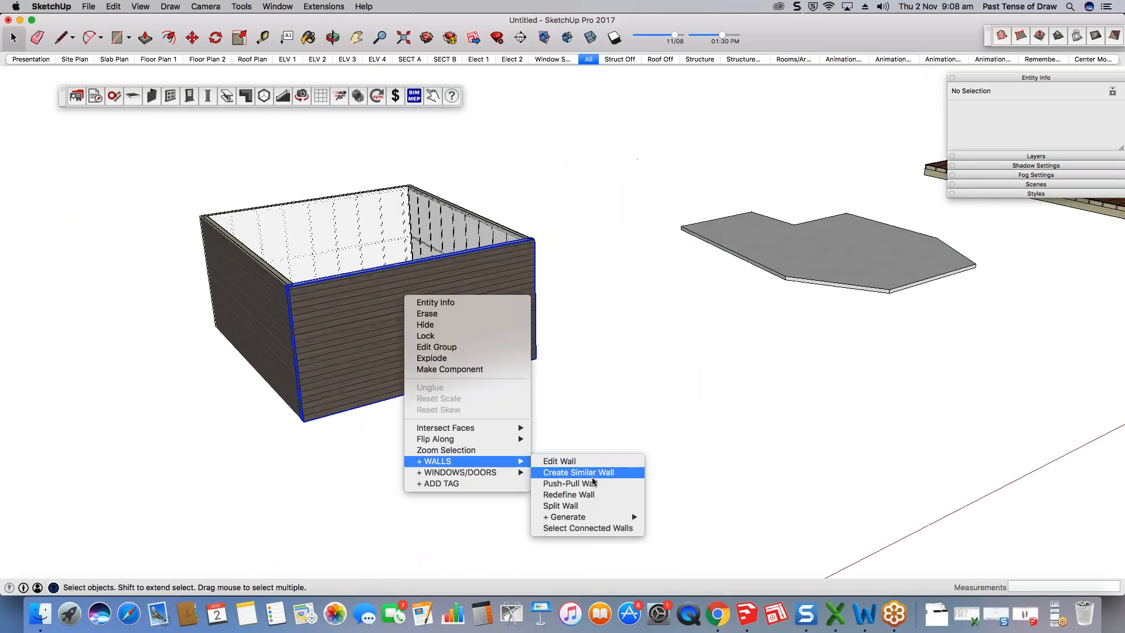
mouse_move(587, 517)
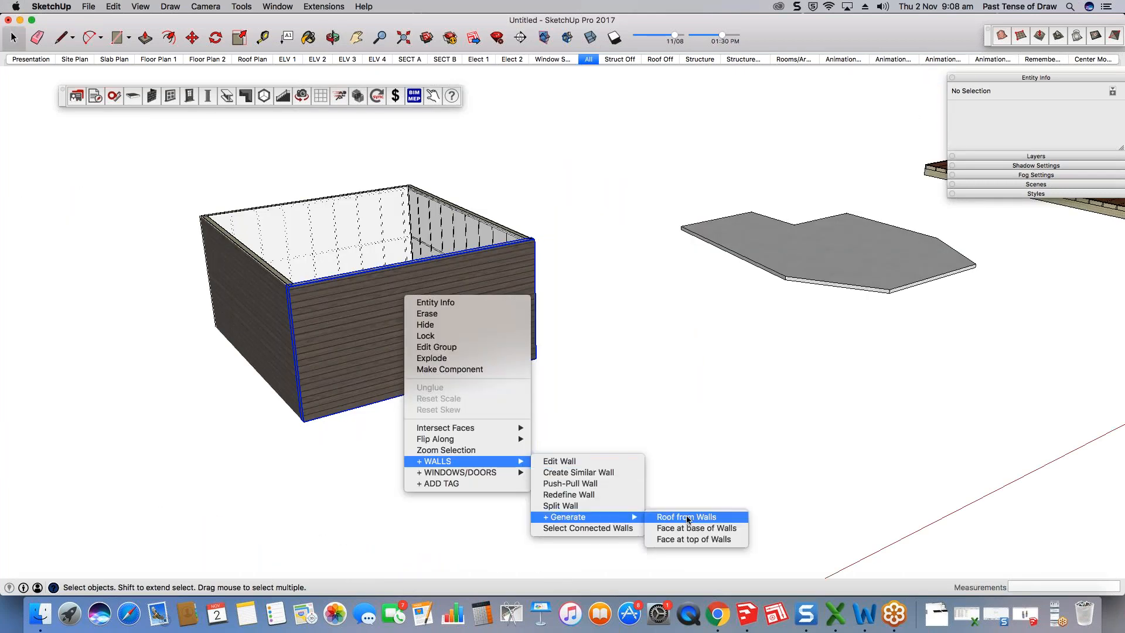
click(721, 529)
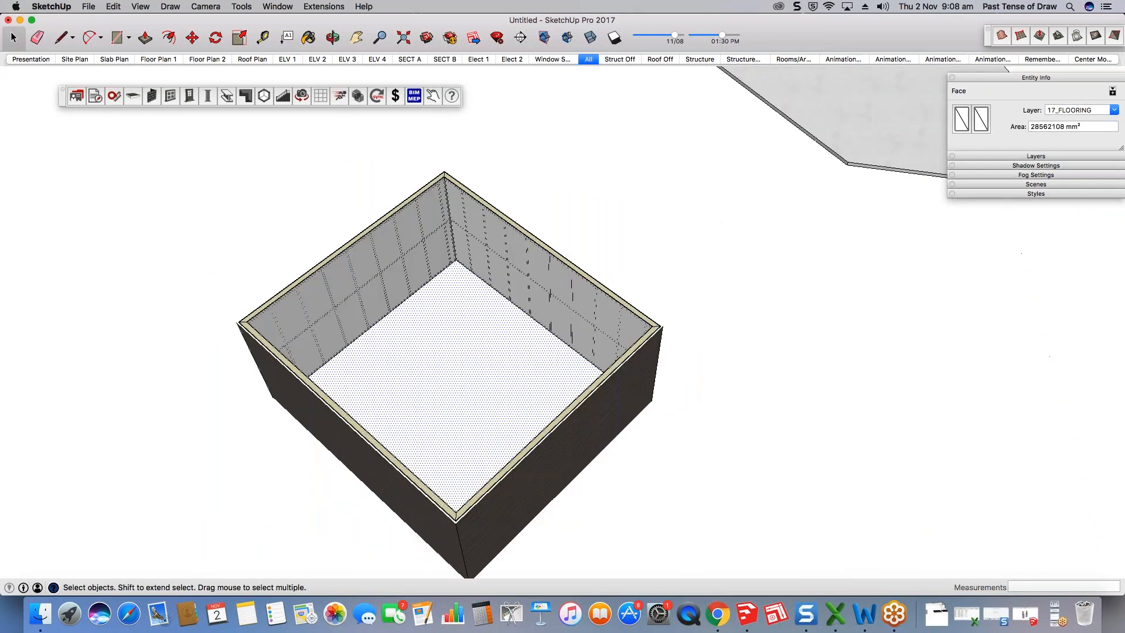
Step: Create a Ground Floor slab from the generated face inside the walls, using Thickness Only at 100 mm
click(131, 93)
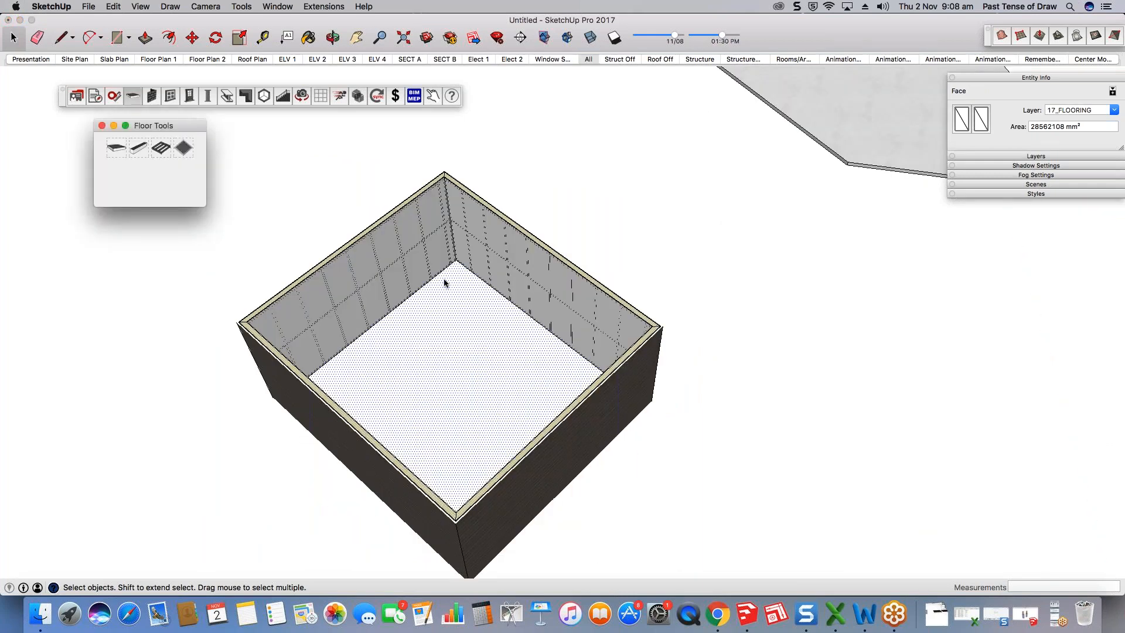
scroll(476, 353, up, 5)
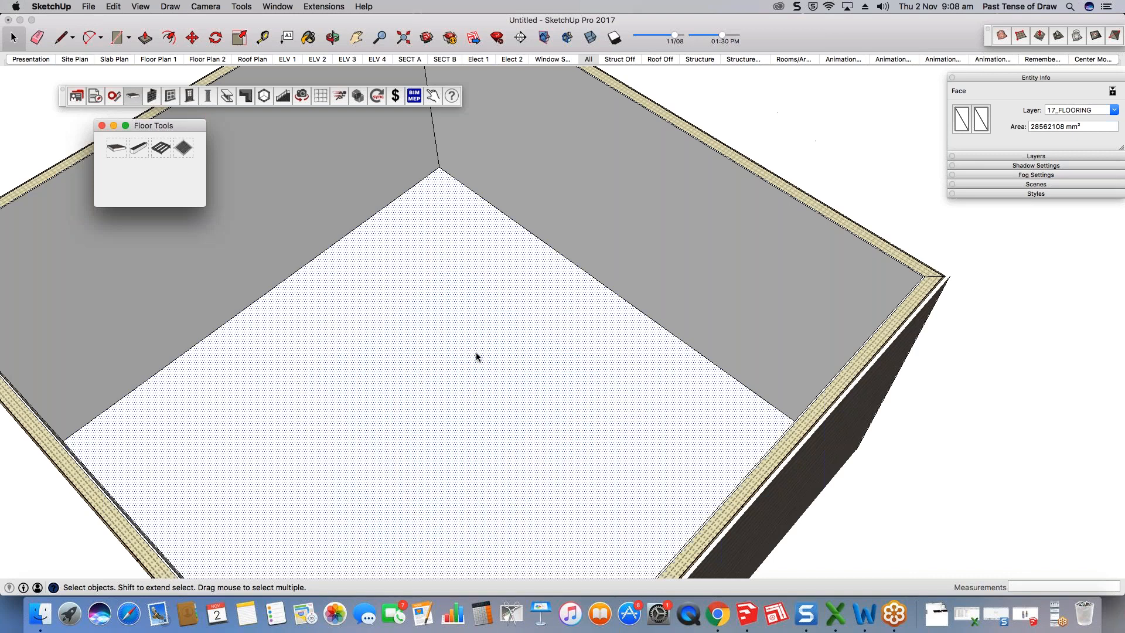
scroll(487, 370, up, 3)
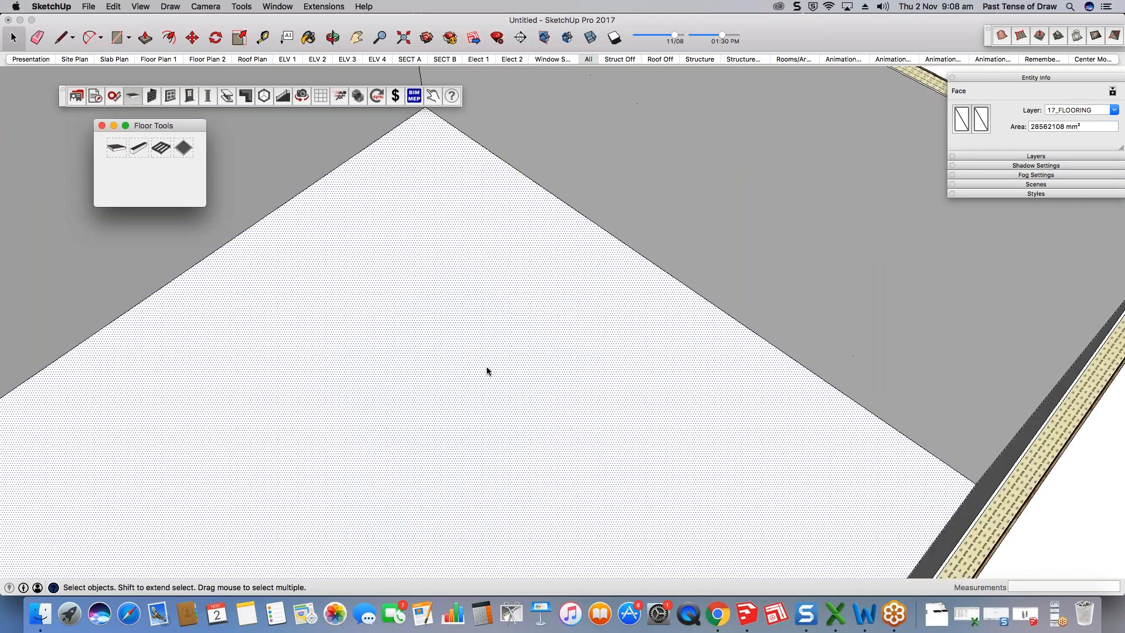
scroll(487, 370, up, 3)
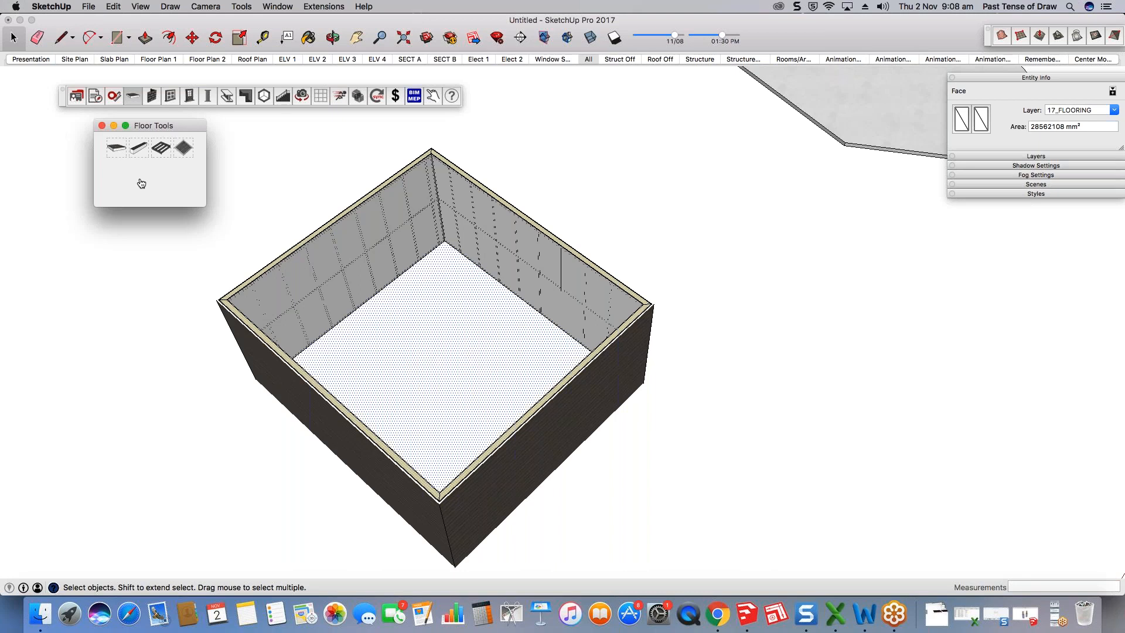
click(116, 148)
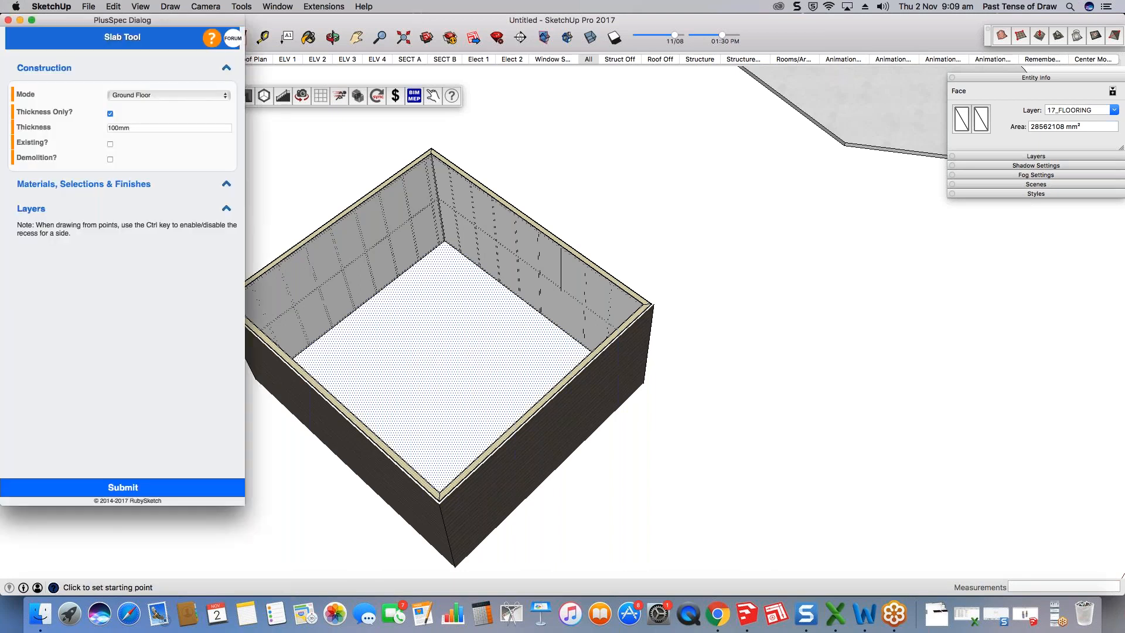
click(110, 114)
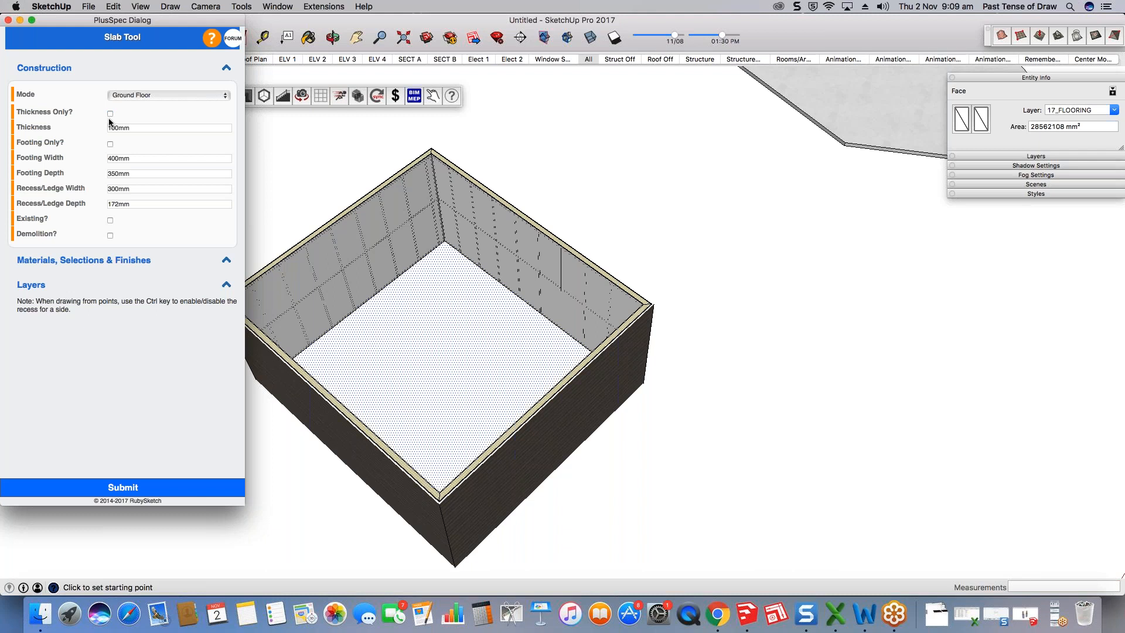
click(110, 113)
click(120, 487)
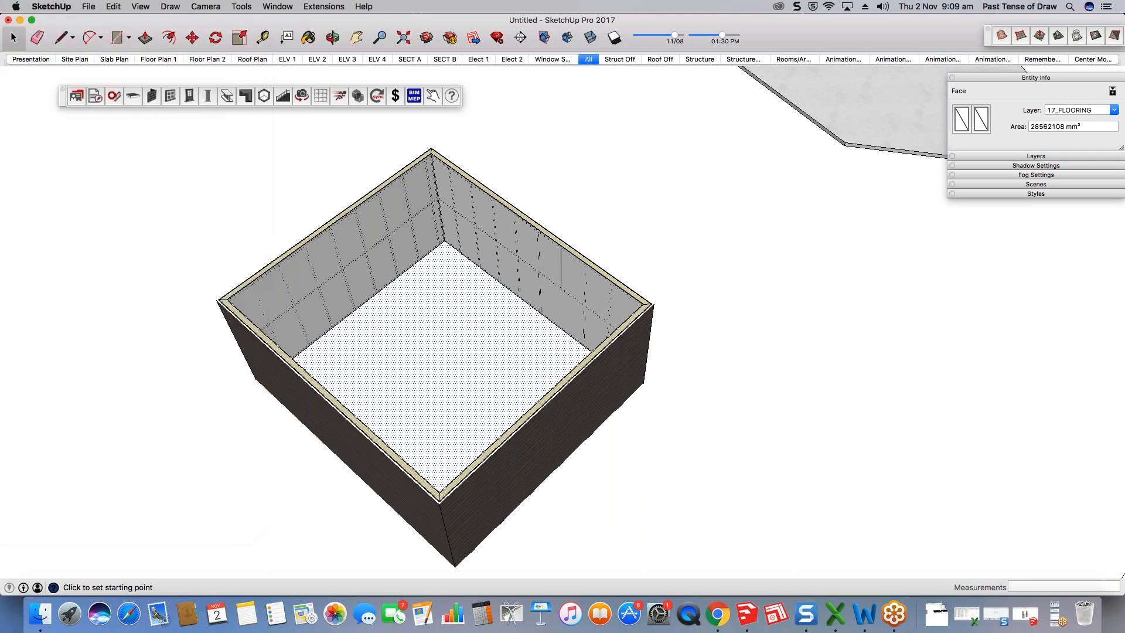
scroll(408, 408, down, 2)
middle_drag(407, 408, 445, 363)
key(space)
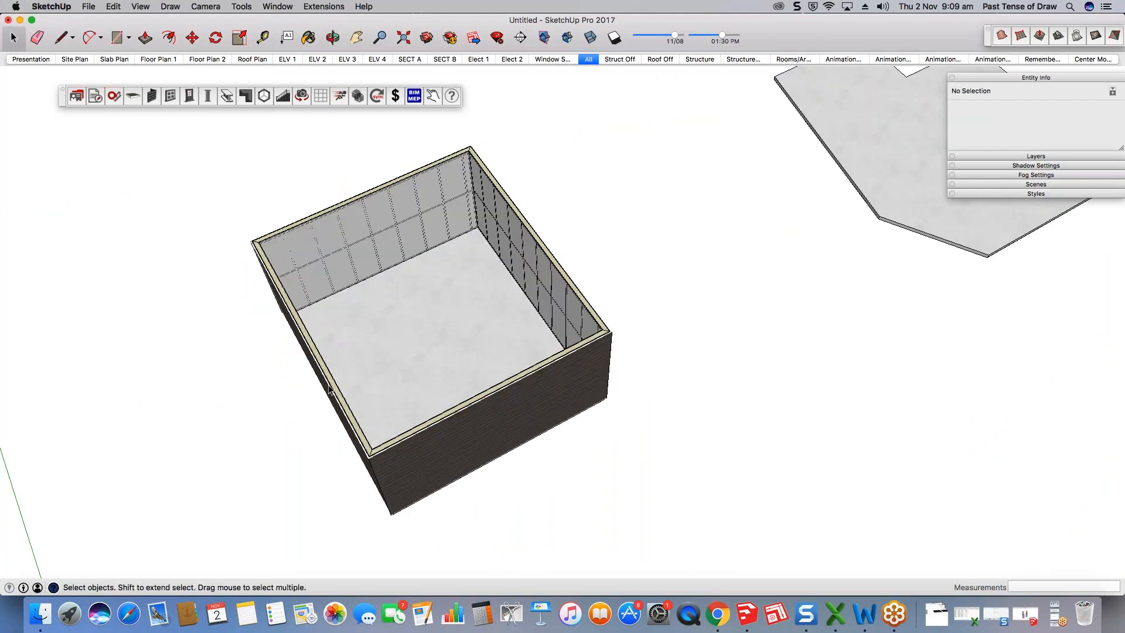
scroll(248, 370, down, 1)
scroll(248, 371, down, 2)
scroll(422, 315, down, 2)
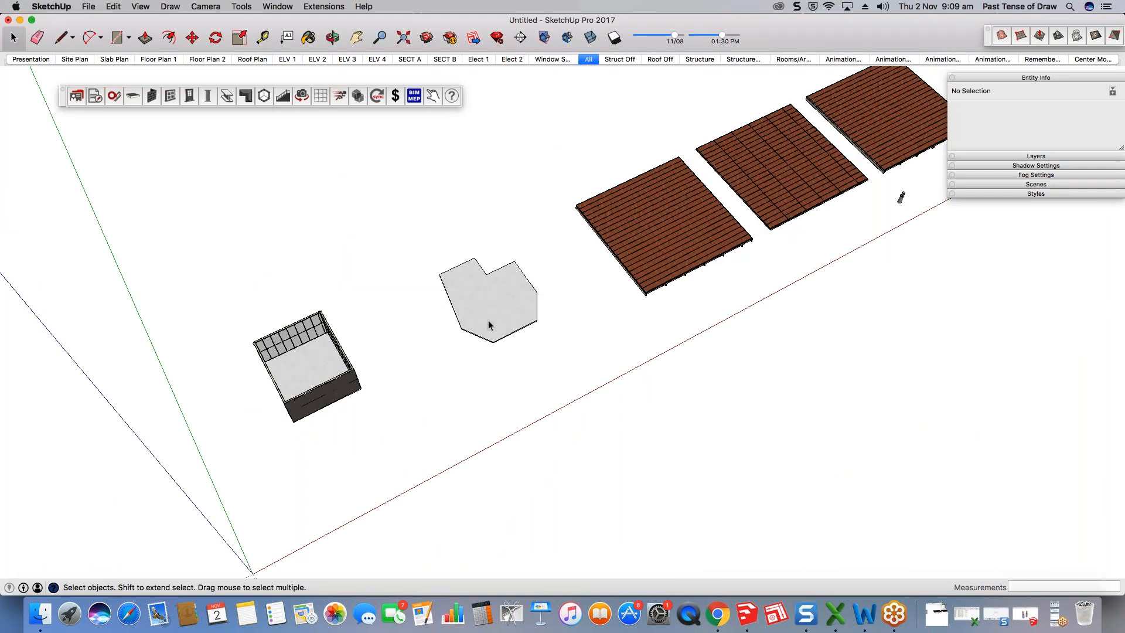
Step: Draw a rectangular joist floor about 5700 by 9622 mm across the red axis, with 140x35 joists at 450 mm and 240x70 bearers at 1800 mm
middle_drag(593, 331, 486, 276)
scroll(569, 299, up, 3)
middle_drag(569, 298, 533, 342)
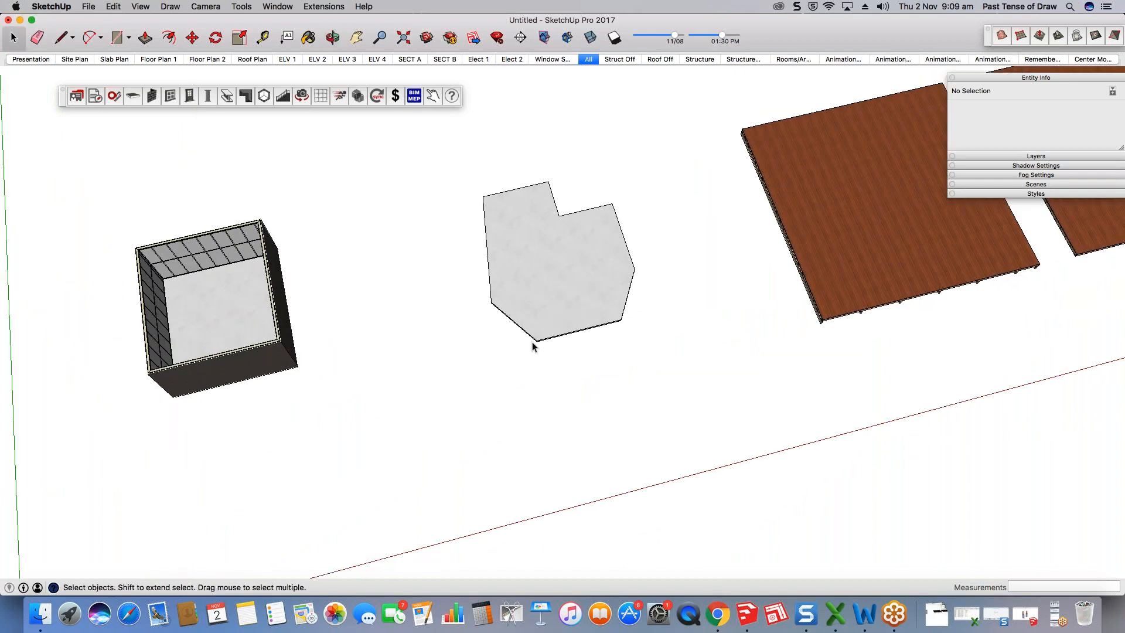
scroll(532, 343, down, 3)
scroll(624, 264, up, 2)
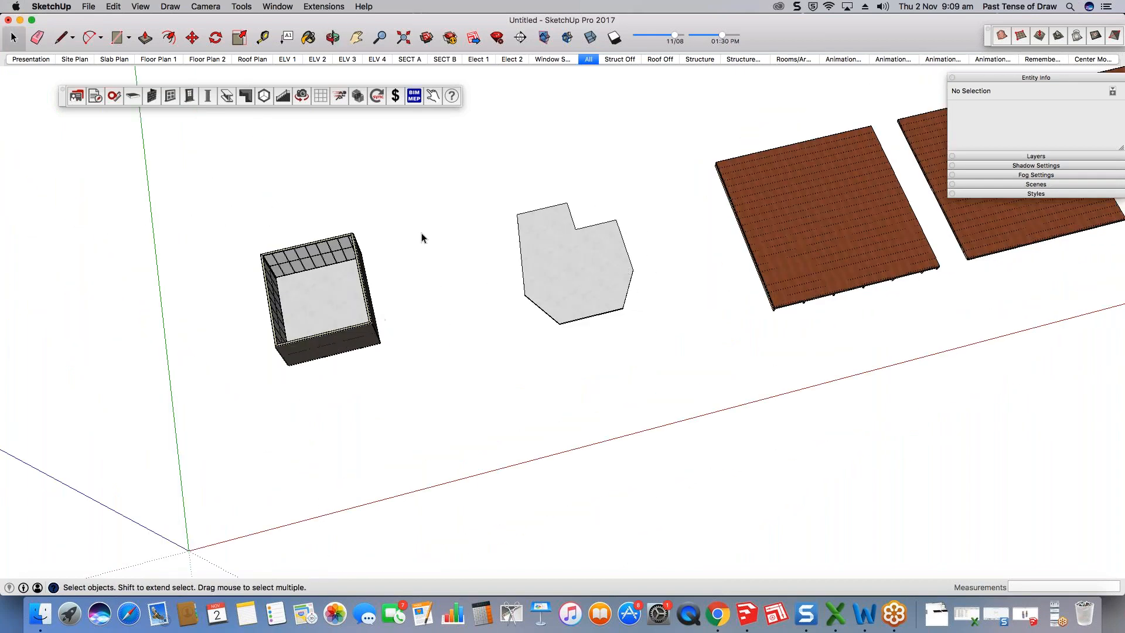
middle_drag(740, 273, 527, 235)
click(133, 96)
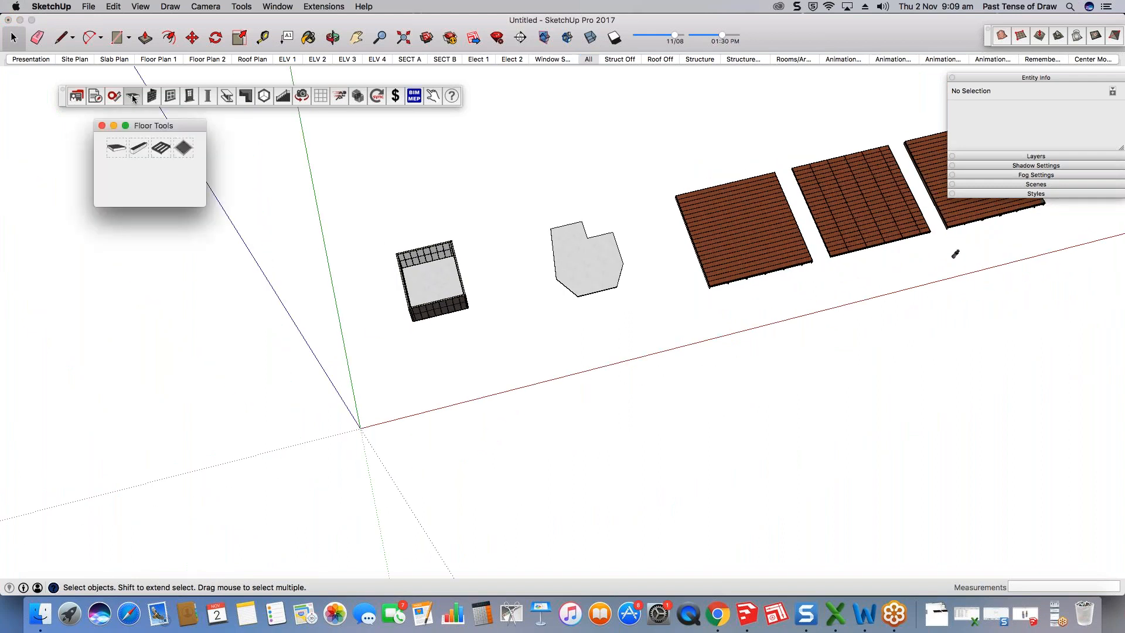
click(161, 154)
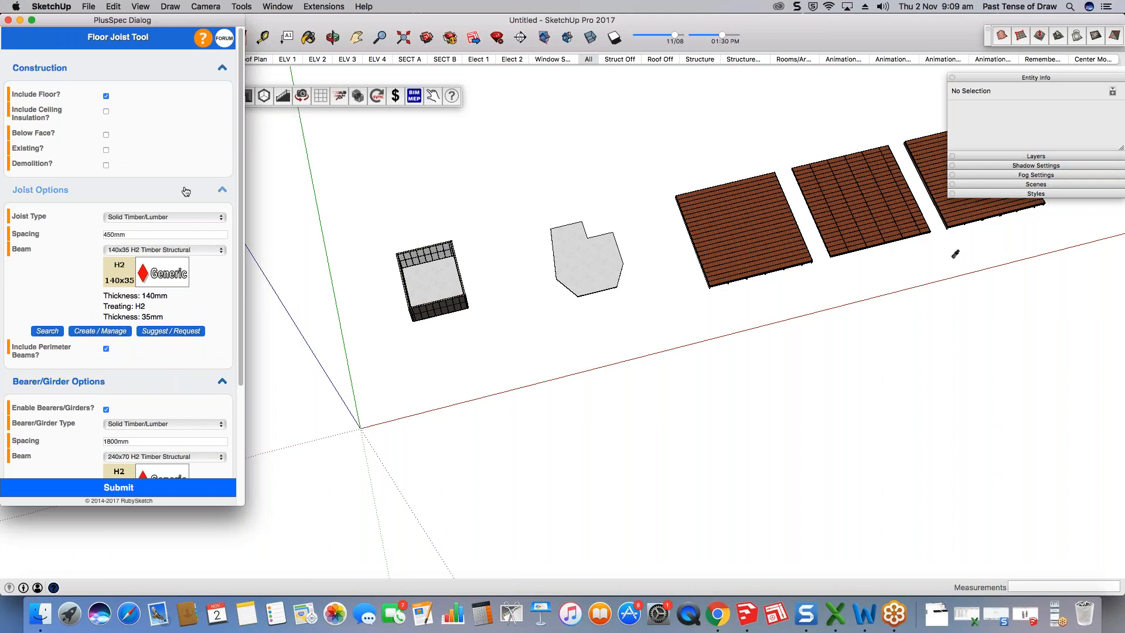
scroll(144, 114, down, 5)
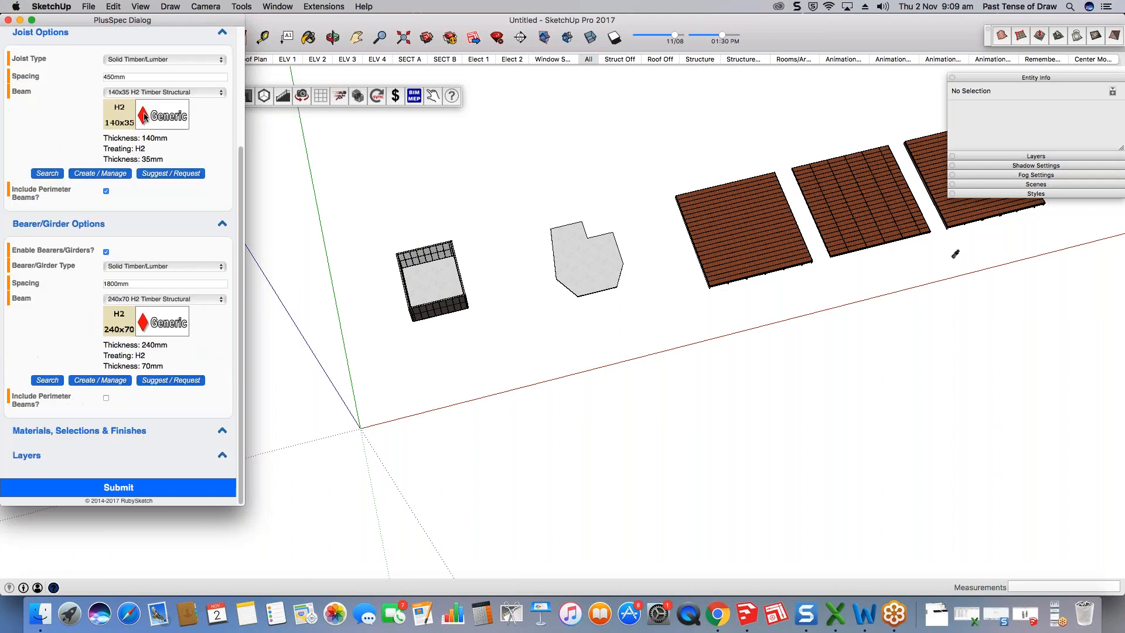
click(116, 491)
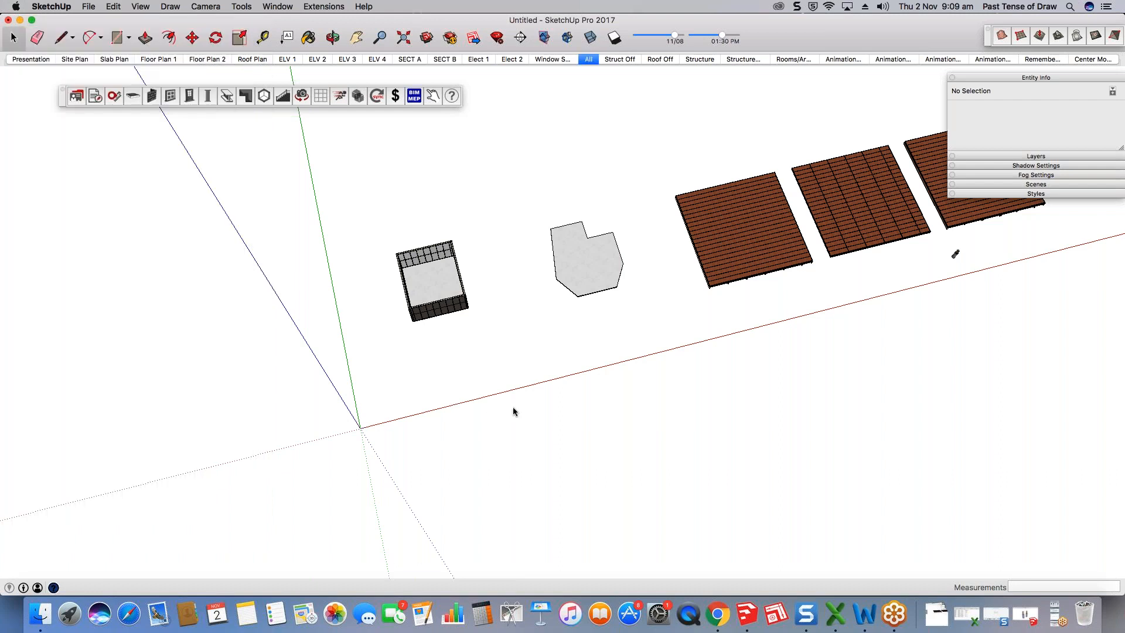
click(516, 415)
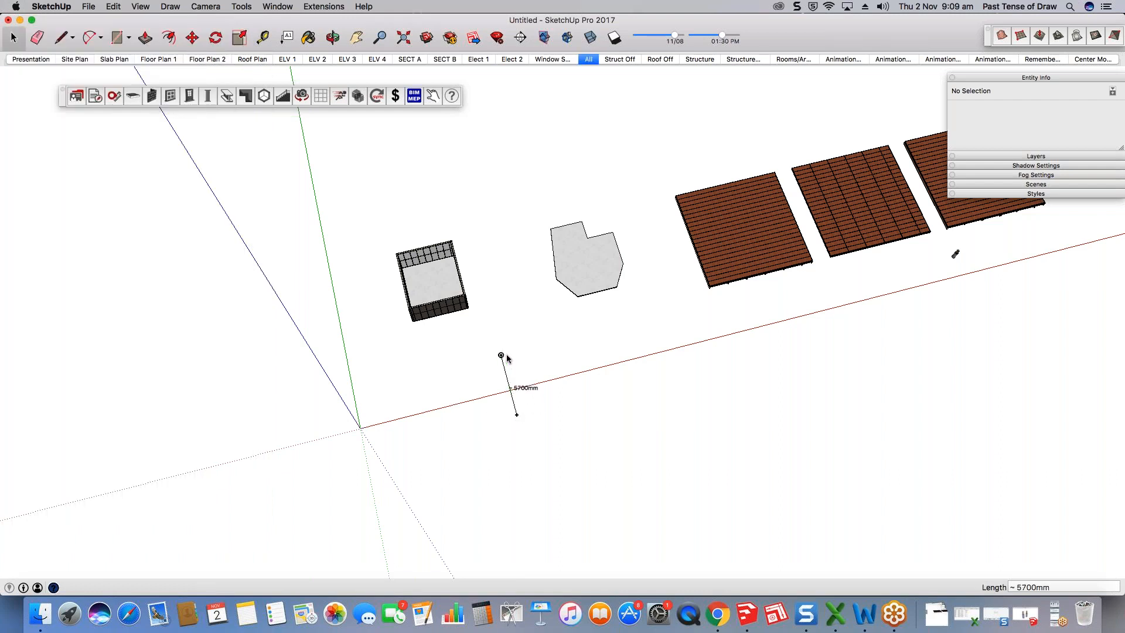
click(503, 355)
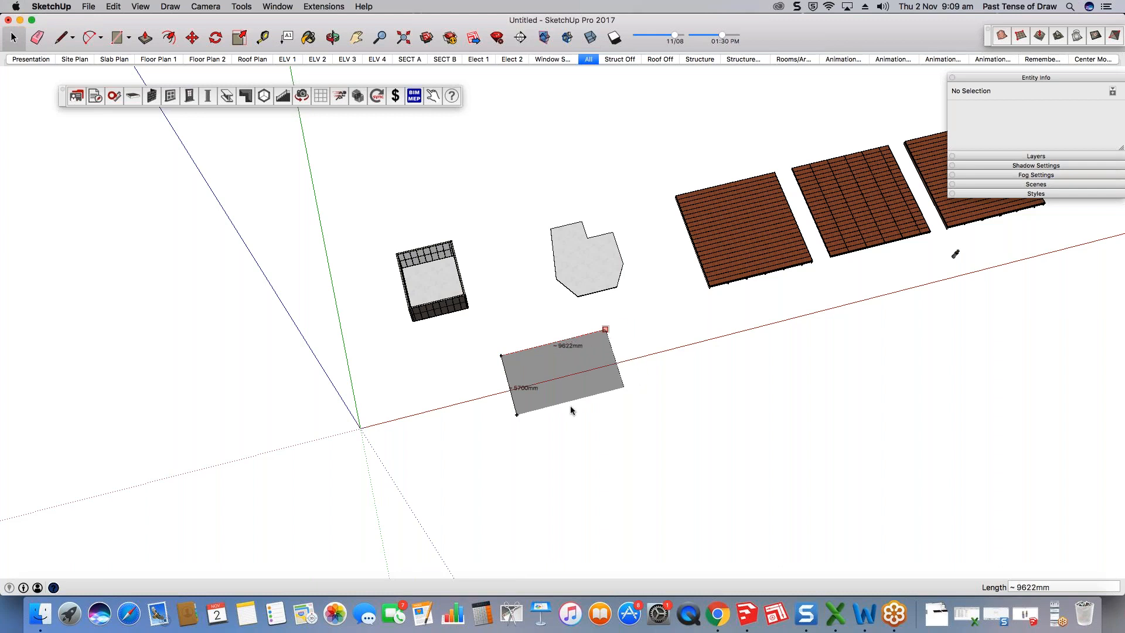
click(600, 343)
Step: Examine the decking, joists and bearers of the new rectangular floor up close from its corner
scroll(554, 383, up, 3)
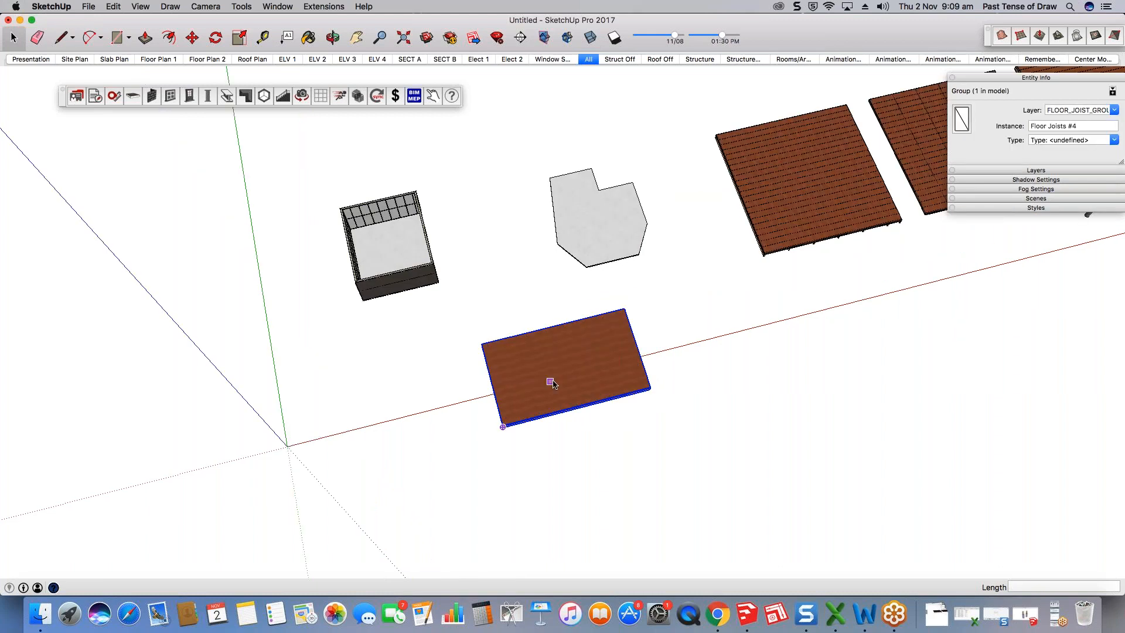
scroll(552, 384, up, 2)
middle_drag(555, 384, 599, 390)
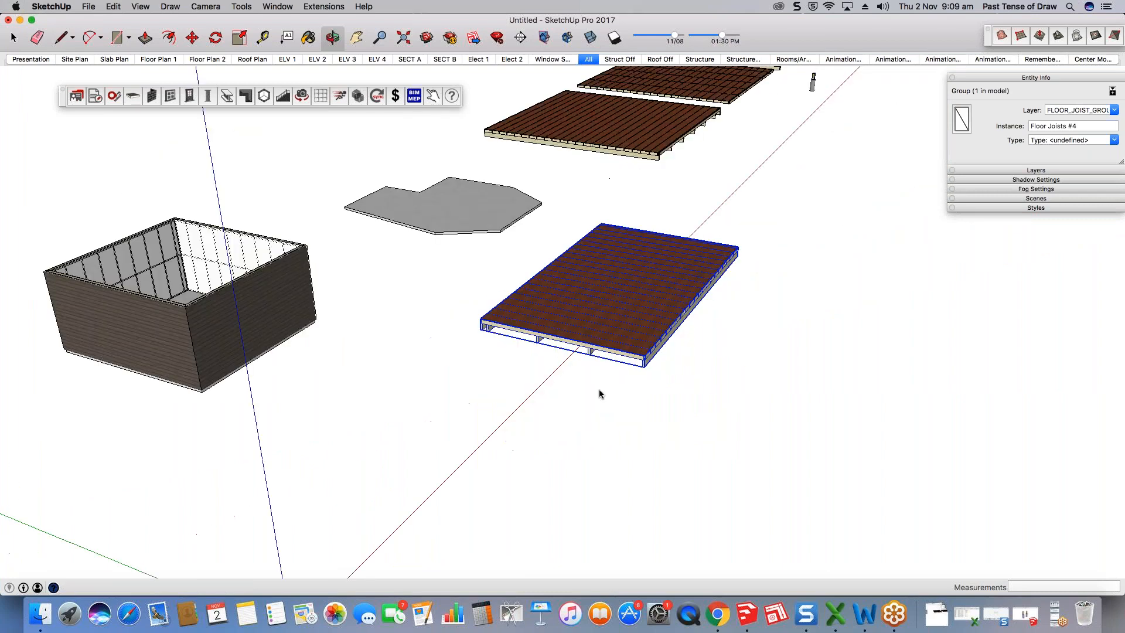
scroll(598, 389, up, 3)
middle_drag(613, 345, 392, 420)
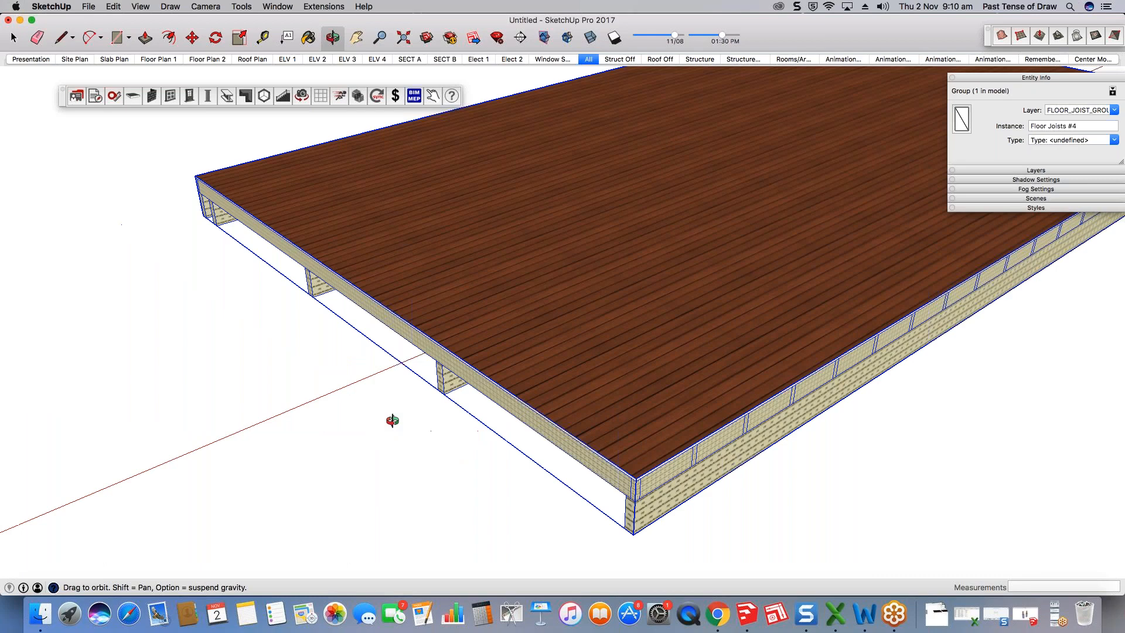
scroll(392, 420, down, 5)
middle_drag(563, 176, 911, 341)
scroll(911, 342, down, 2)
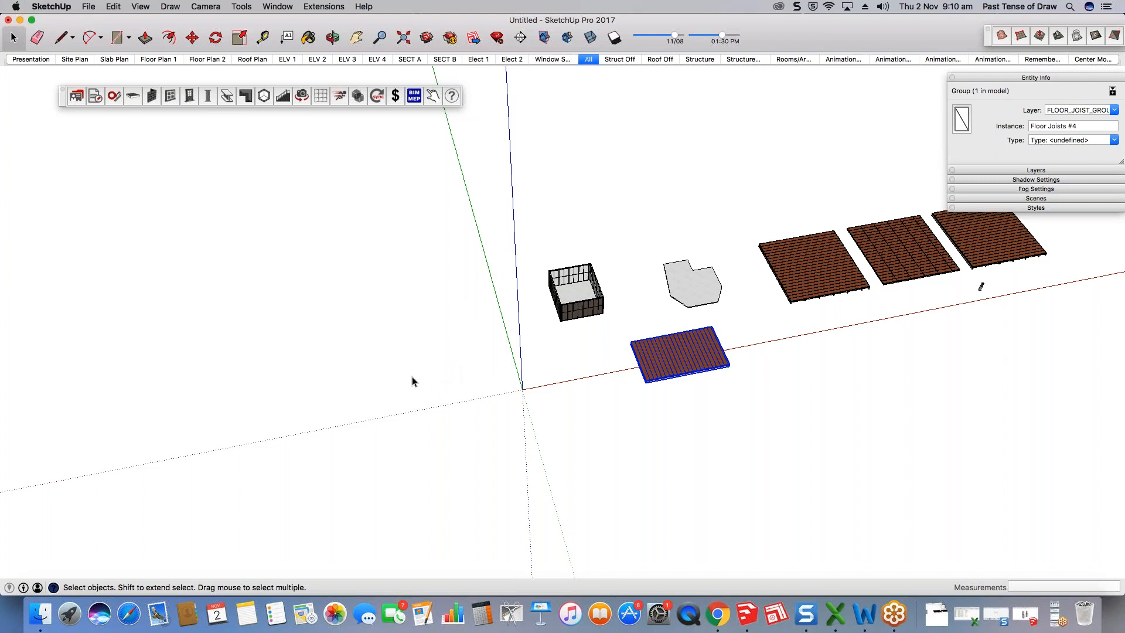
Step: Draw a circle of about 44.6 m² on the open ground on the other side of the green axis
scroll(494, 371, up, 3)
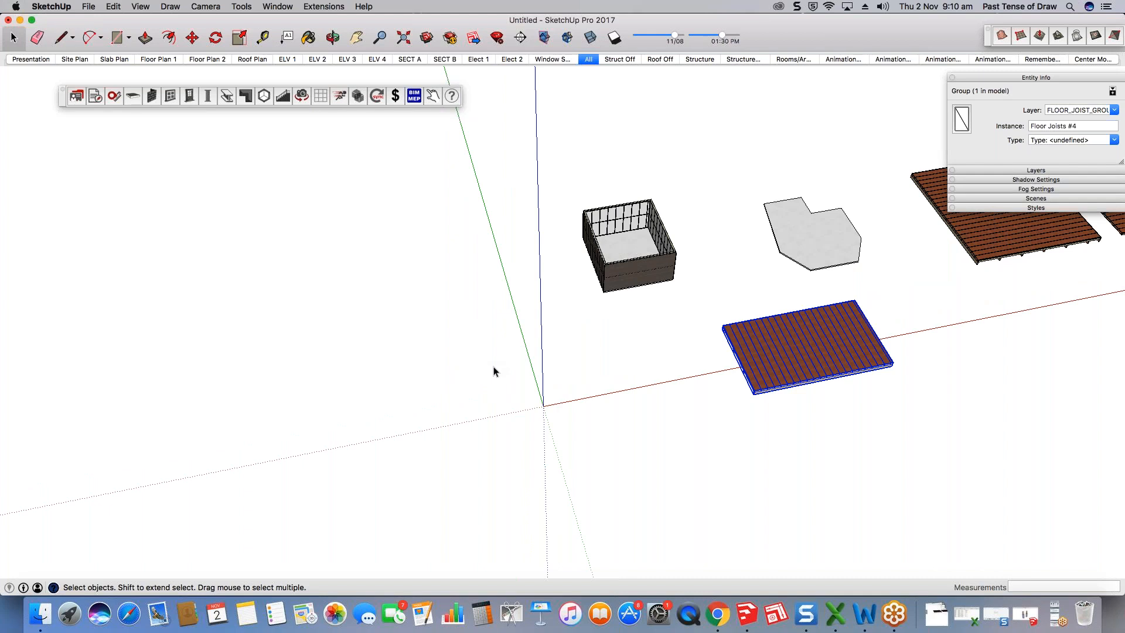
scroll(484, 367, up, 2)
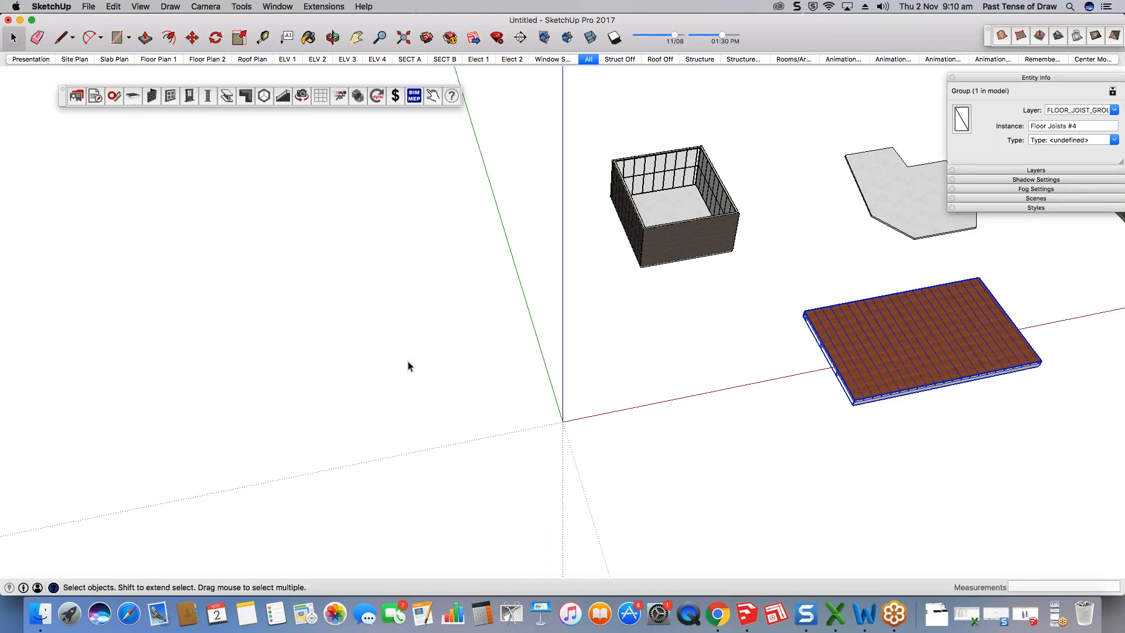
scroll(372, 385, up, 2)
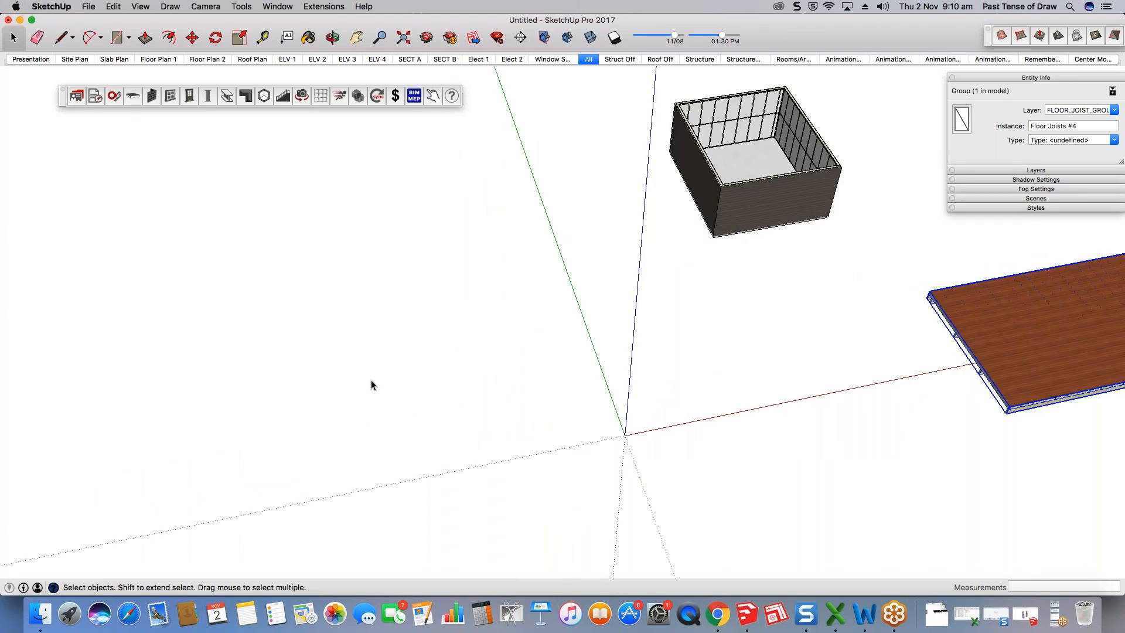
scroll(375, 381, up, 1)
key(c)
click(432, 368)
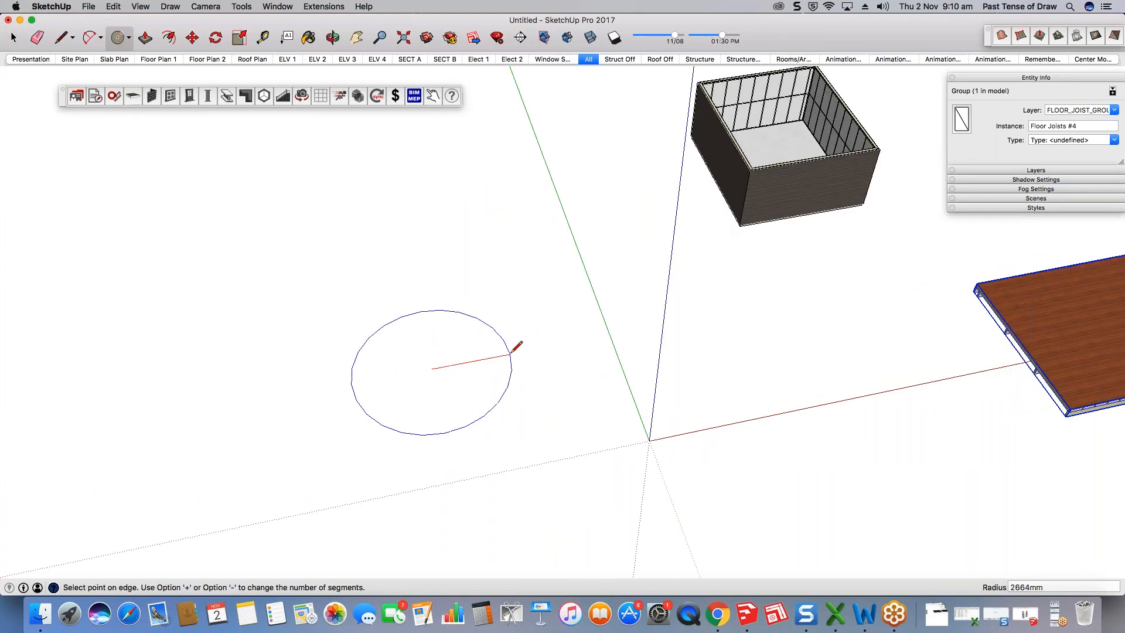
click(544, 344)
key(space)
Step: Create a joist floor from the circular face with 140x35 joists at 450 mm and 240x70 bearers at 1800 mm, setting the joist direction along the green axis
click(354, 432)
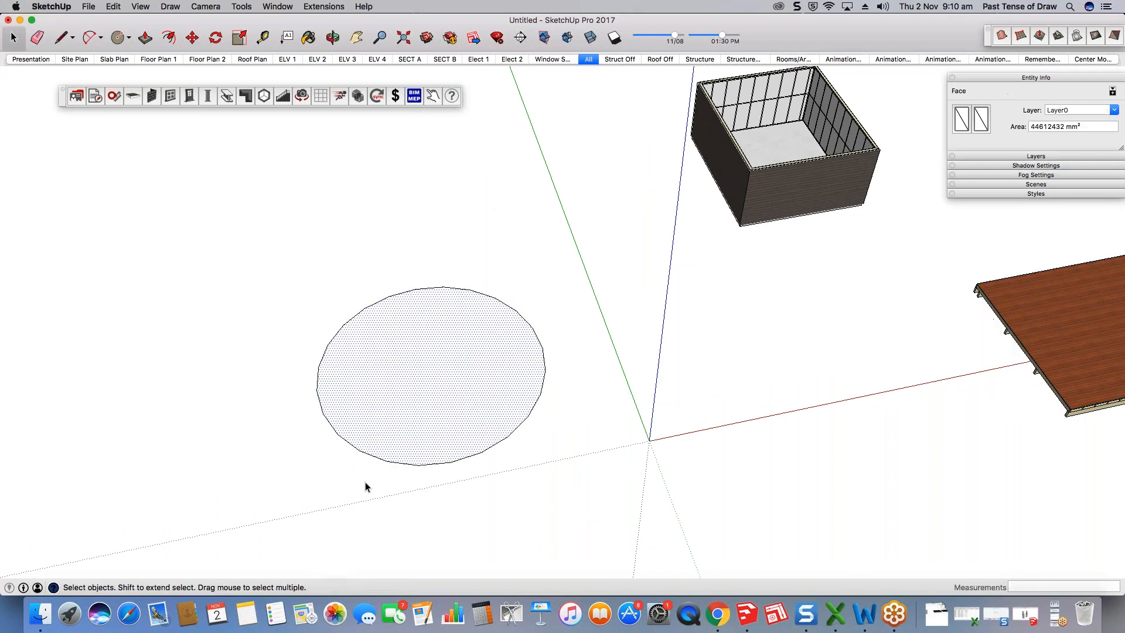
scroll(372, 478, up, 2)
middle_drag(379, 474, 546, 303)
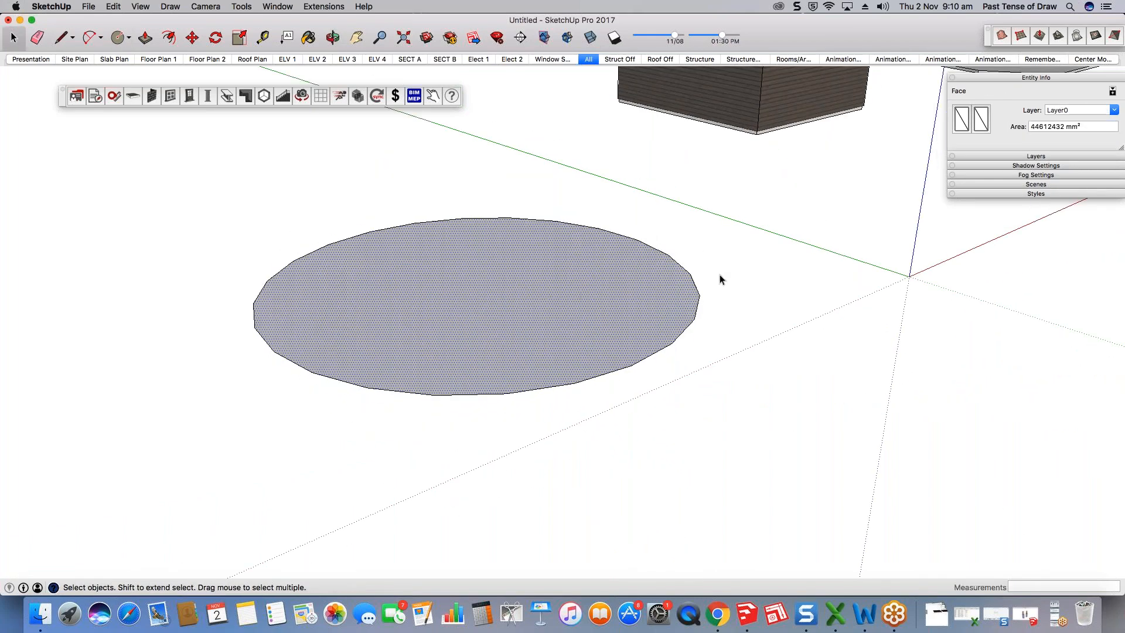
click(133, 98)
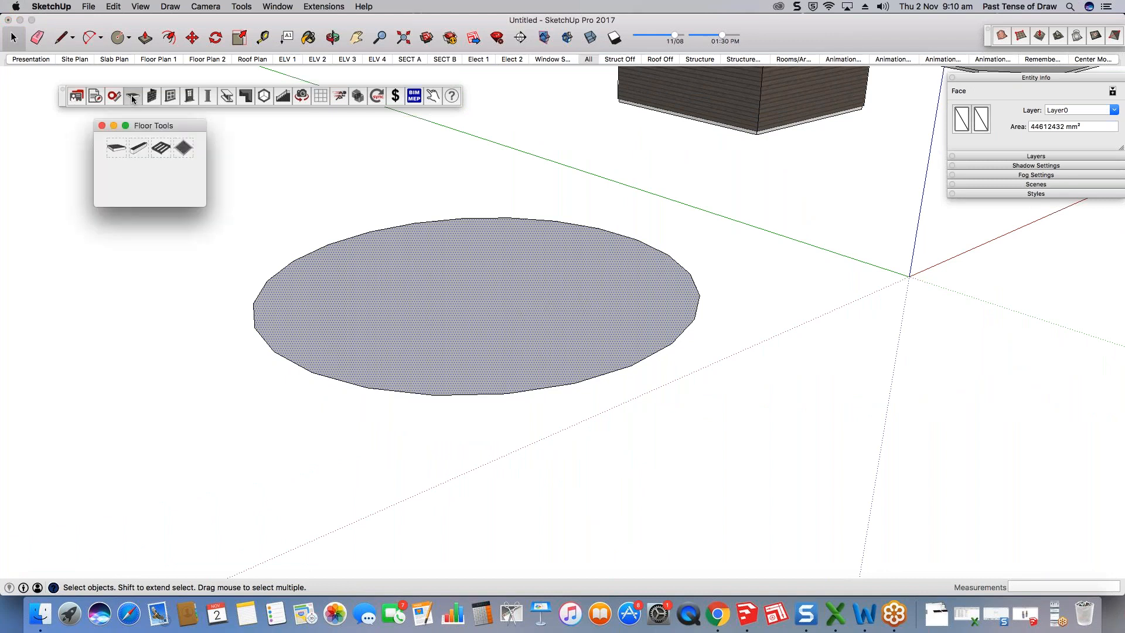
click(151, 151)
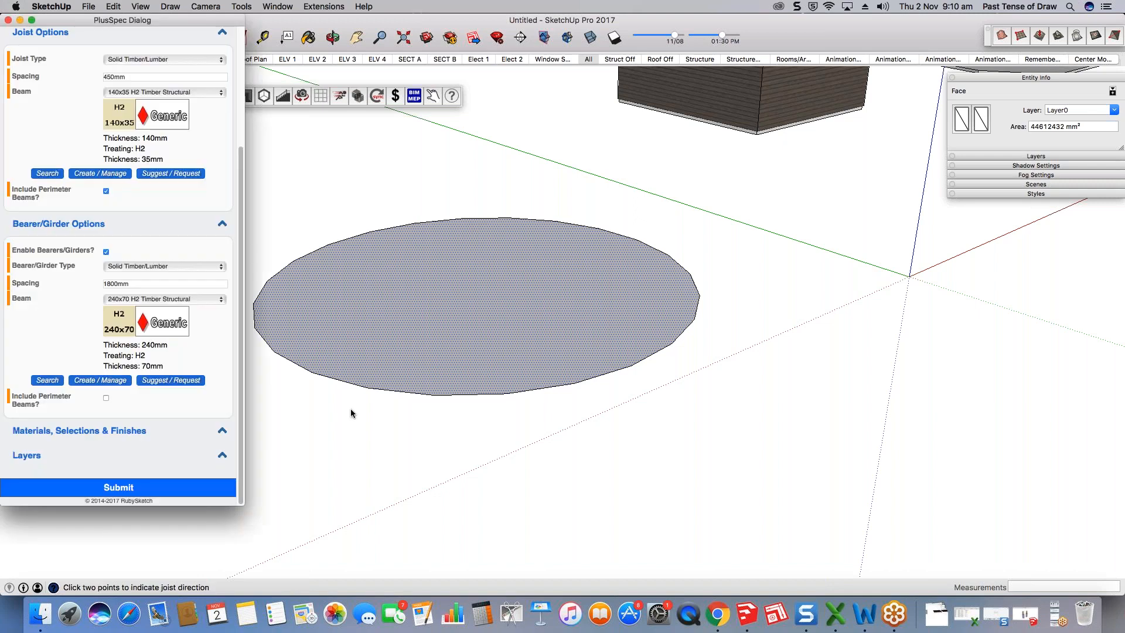
click(125, 490)
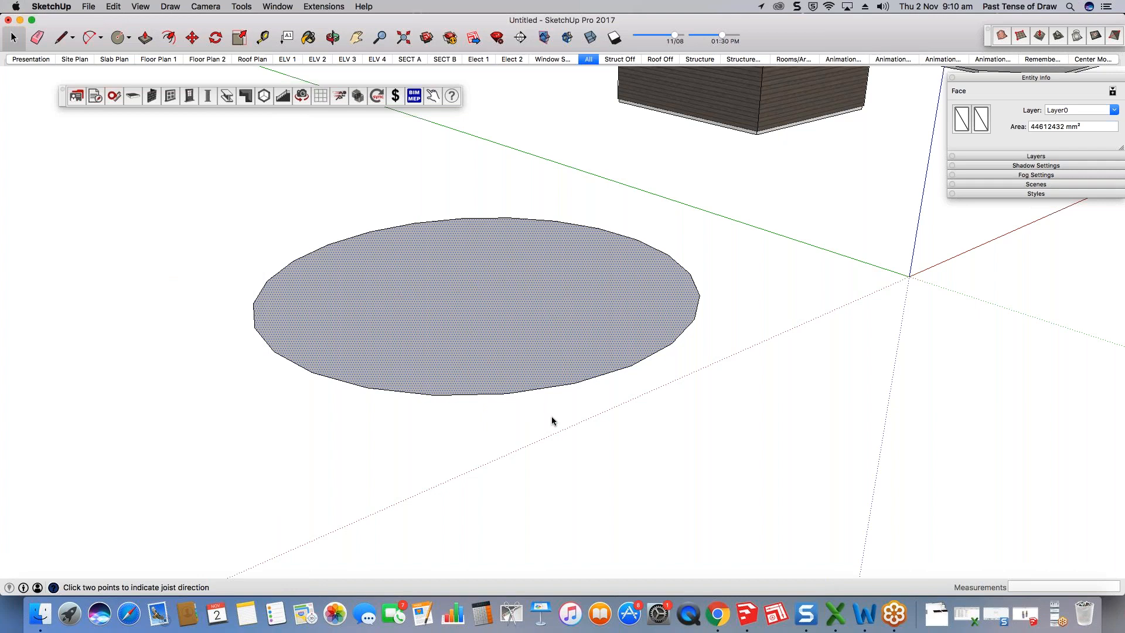
click(909, 276)
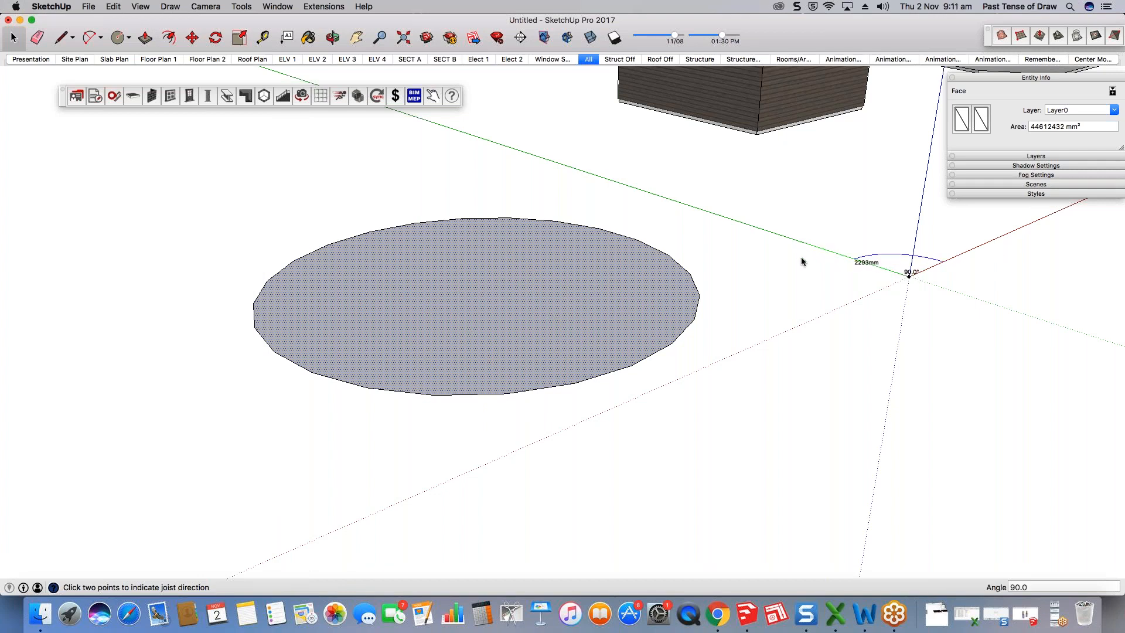
click(799, 284)
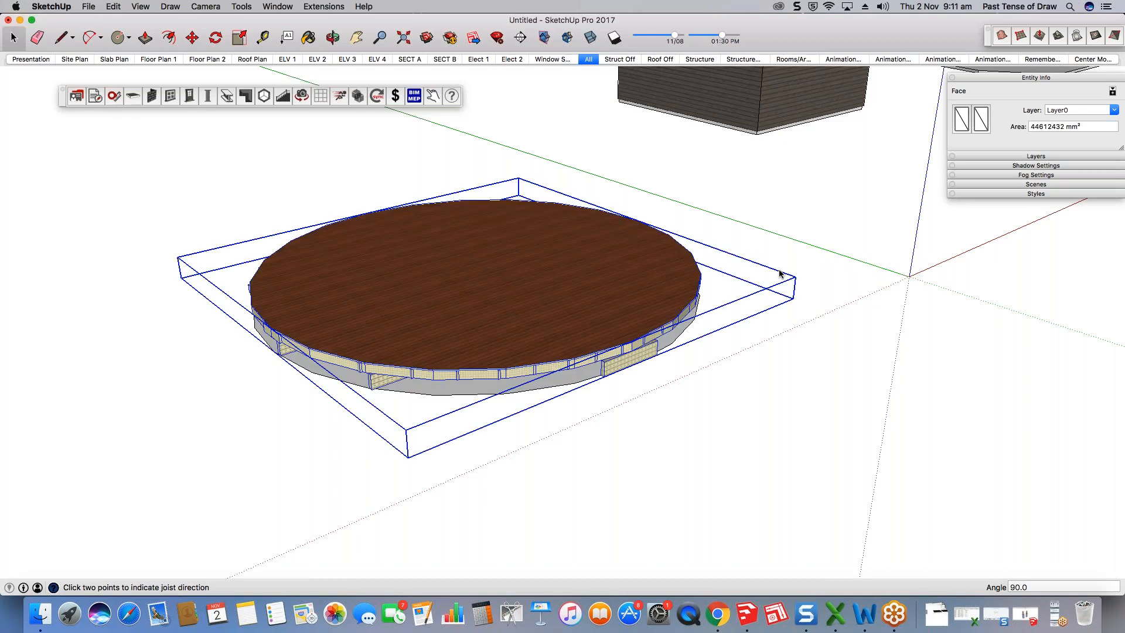
Step: Examine the circular floor's joists and bearers from below, and the perimeter beams around its curved edge
scroll(780, 273, down, 3)
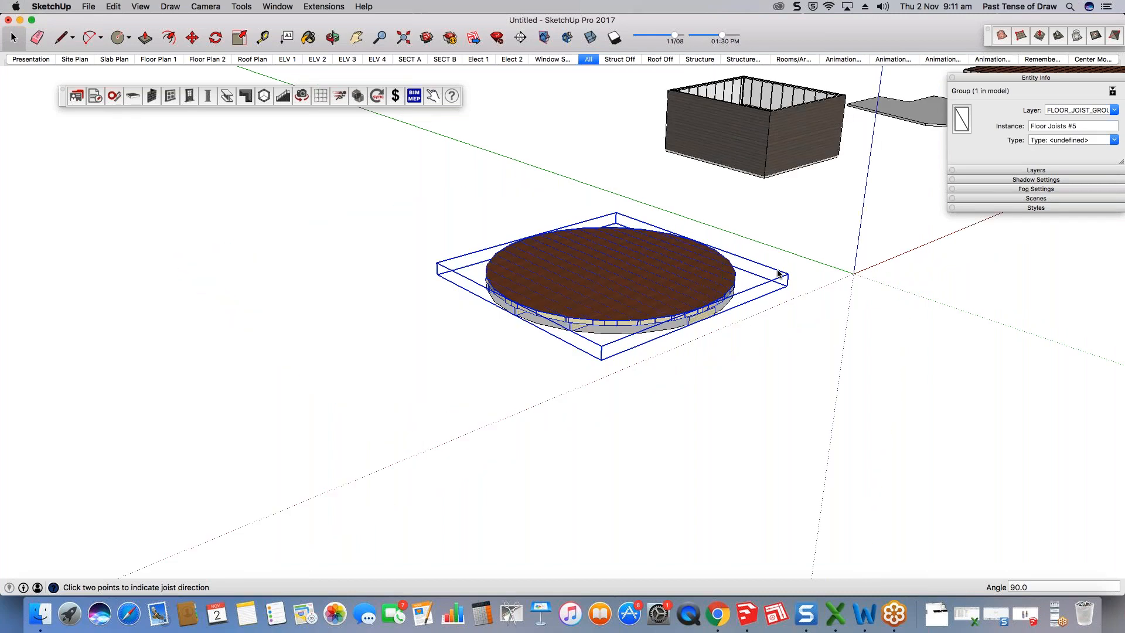
scroll(744, 368, up, 5)
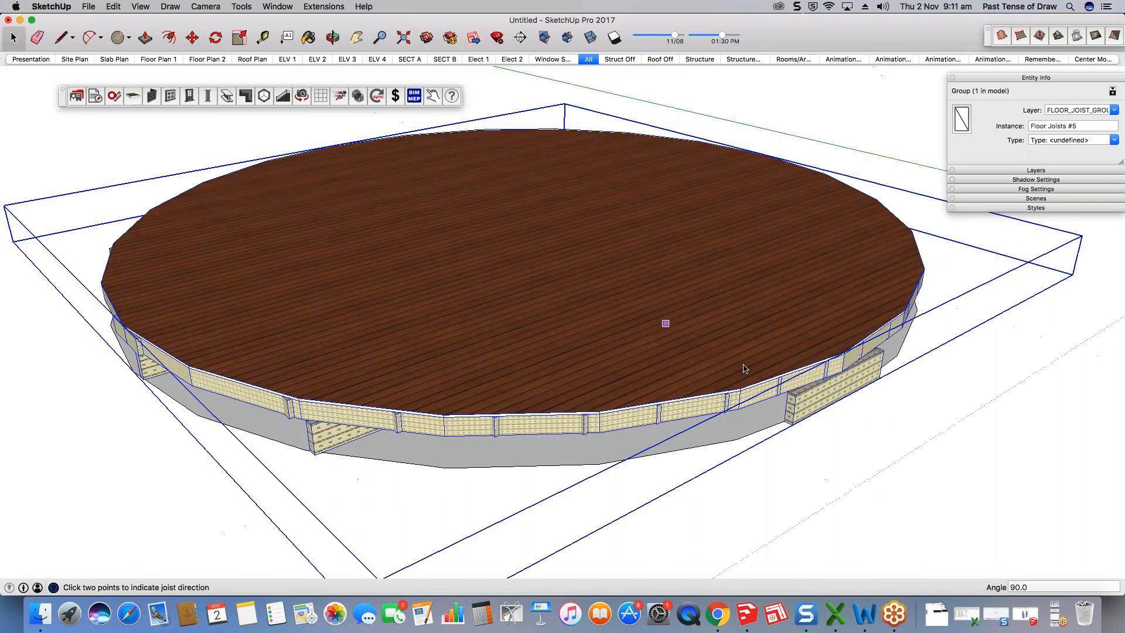
middle_drag(745, 368, 721, 121)
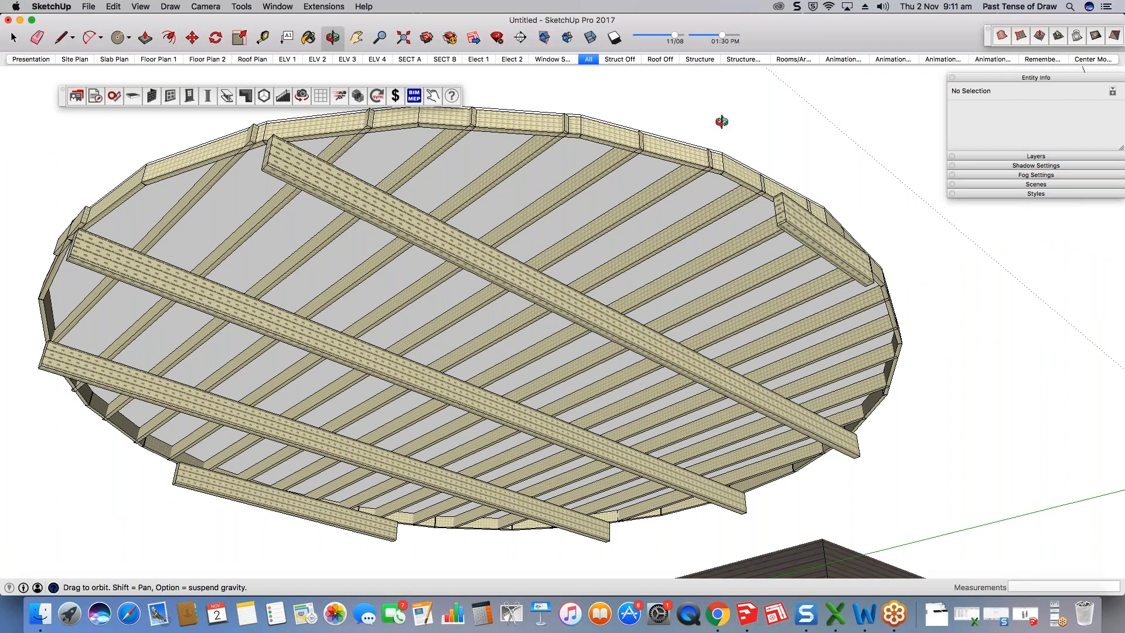
middle_drag(721, 121, 493, 432)
scroll(345, 531, up, 4)
shift+middle_drag(346, 531, 607, 406)
scroll(623, 410, up, 2)
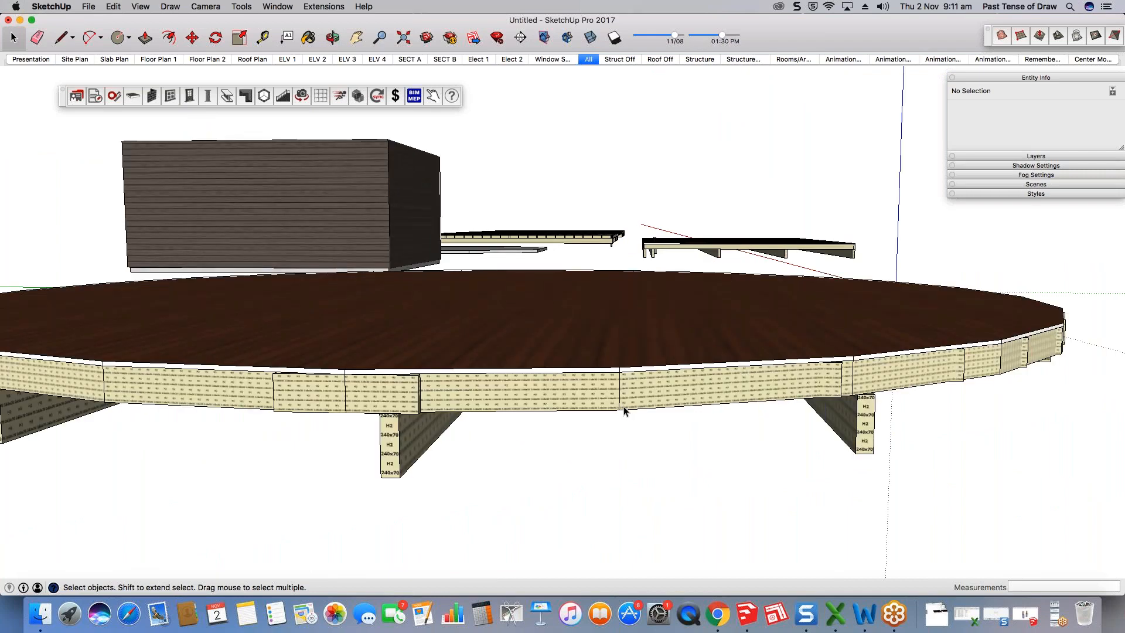
scroll(623, 411, down, 1)
middle_drag(624, 411, 469, 397)
scroll(1000, 402, up, 2)
scroll(1000, 402, up, 1)
scroll(469, 398, down, 1)
scroll(990, 402, up, 2)
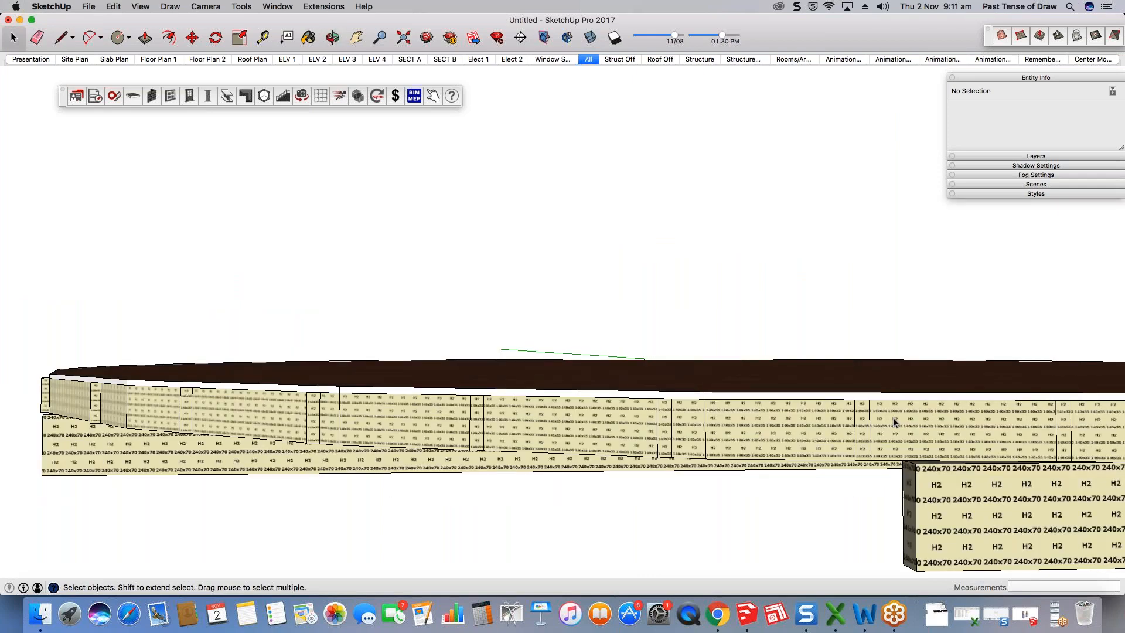
middle_drag(894, 420, 787, 417)
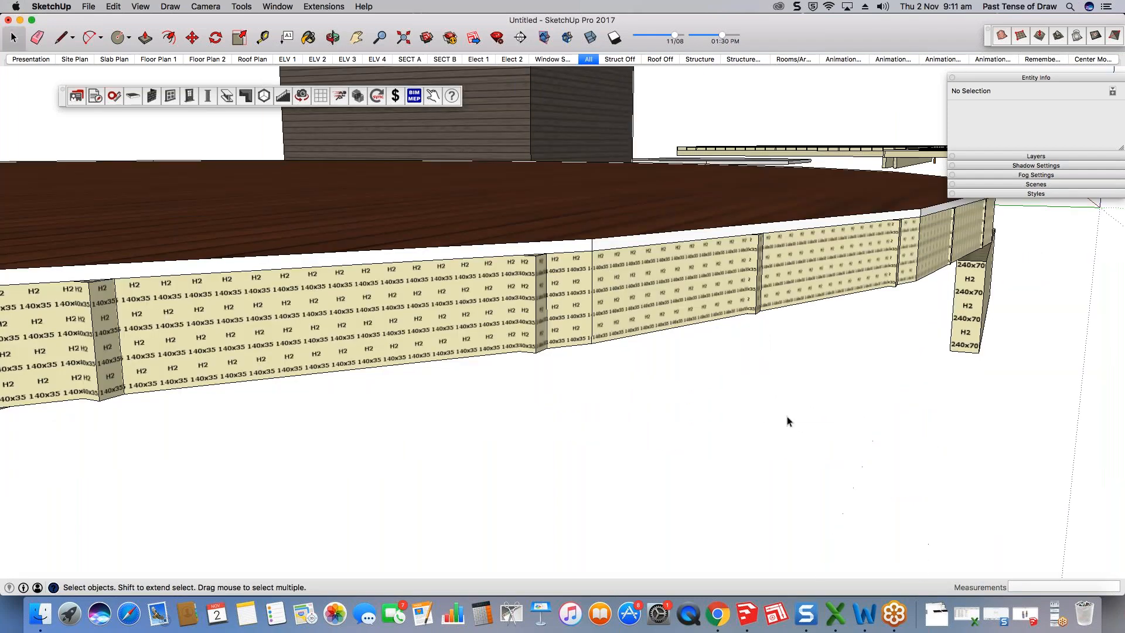
scroll(712, 379, down, 6)
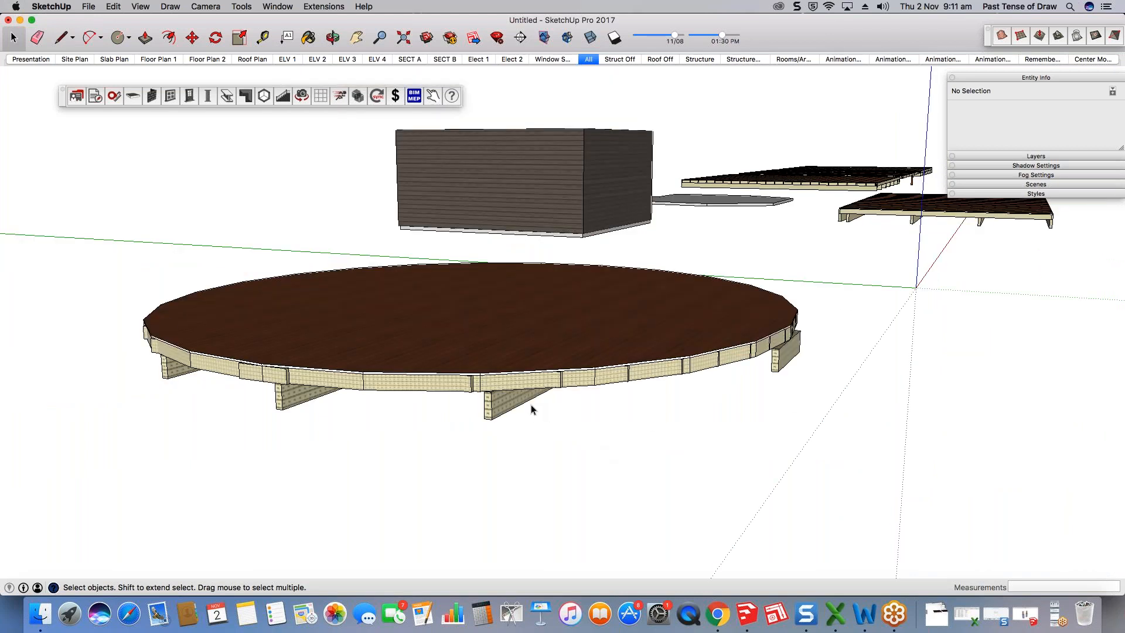
Step: Draw a large rectangle beside the circular floor and a smaller one of about 4168 by 3967 mm adjoining its near edge
middle_drag(531, 405, 561, 324)
scroll(456, 409, down, 3)
scroll(294, 410, up, 2)
key(r)
click(345, 337)
click(139, 292)
click(219, 358)
click(305, 406)
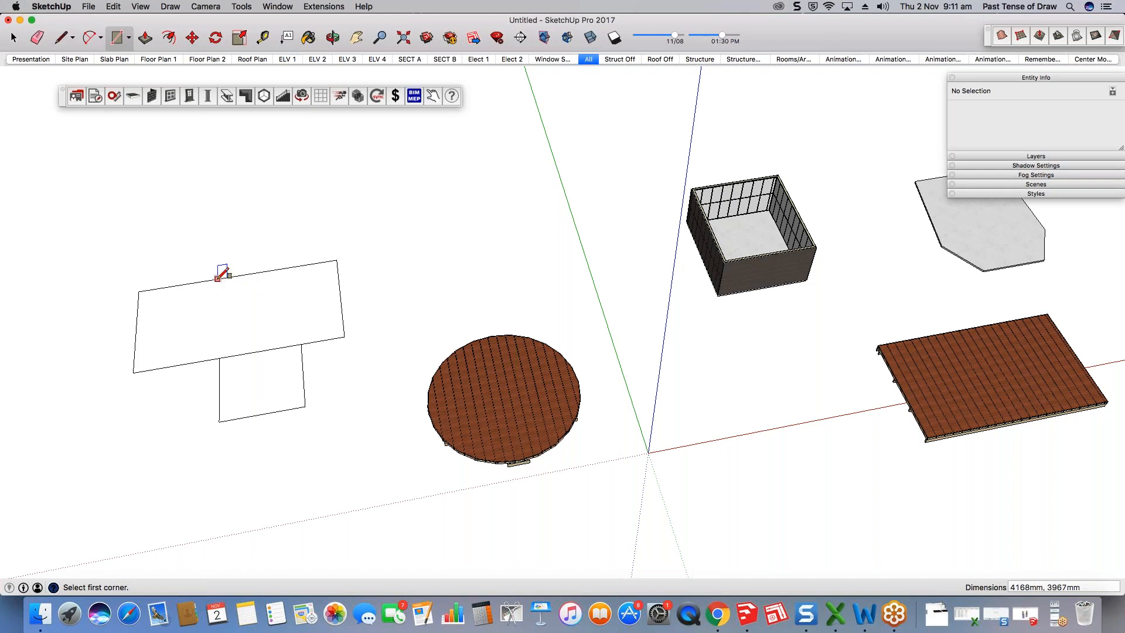
Step: Draw a circle centred on the large rectangle's far edge and erase the inner edges to merge the shapes into one outline
key(c)
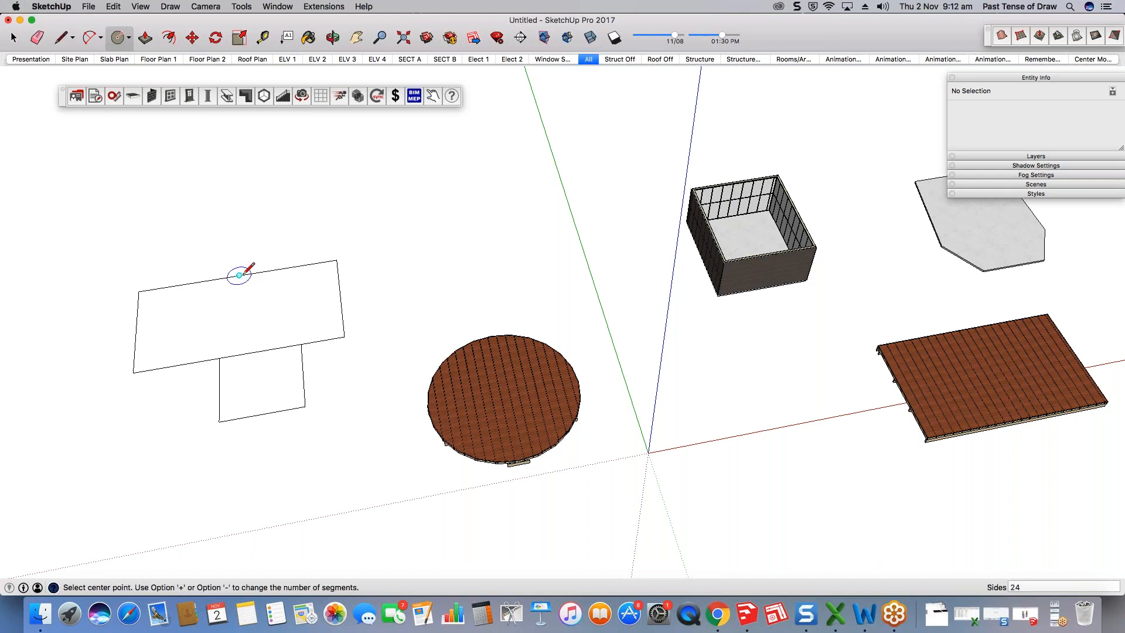
click(276, 269)
click(315, 242)
key(space)
key(e)
click(262, 274)
click(261, 302)
click(264, 352)
scroll(167, 377, up, 3)
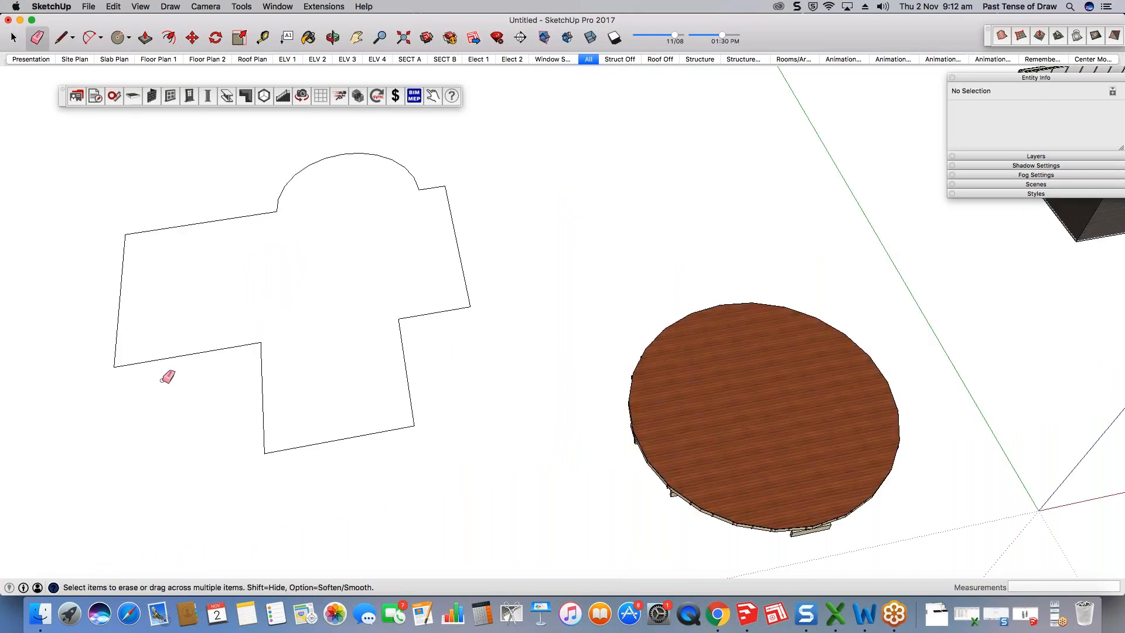
Step: Select the merged outline face and start the floor joist tool on it
scroll(181, 371, up, 1)
middle_drag(181, 370, 429, 284)
key(space)
click(504, 296)
scroll(527, 263, down, 2)
drag(429, 285, 366, 350)
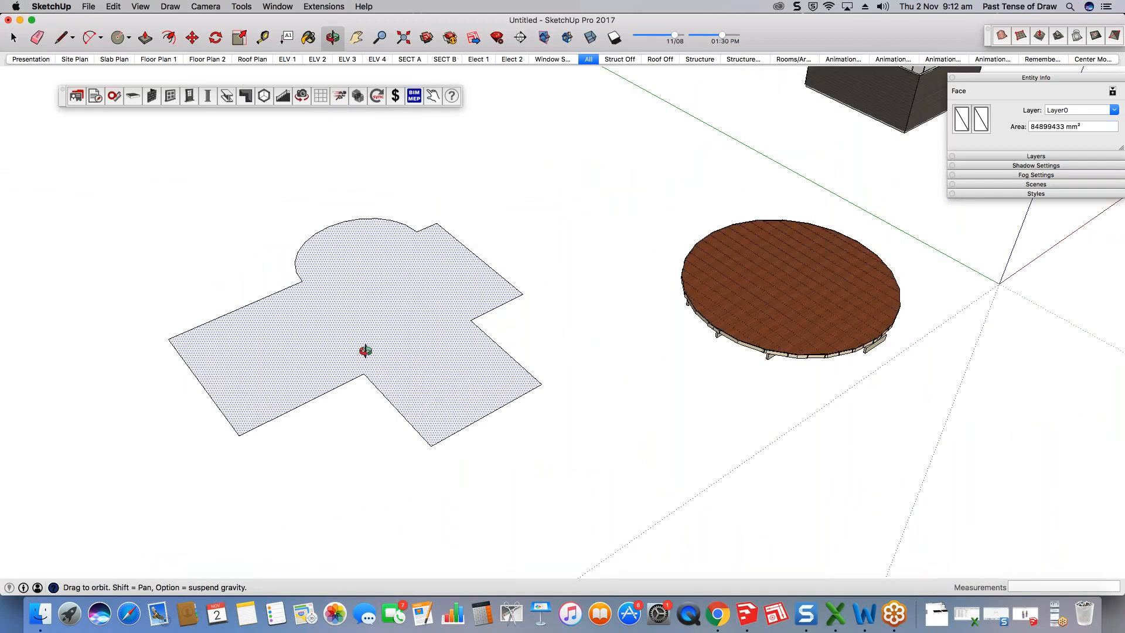
key(space)
click(133, 95)
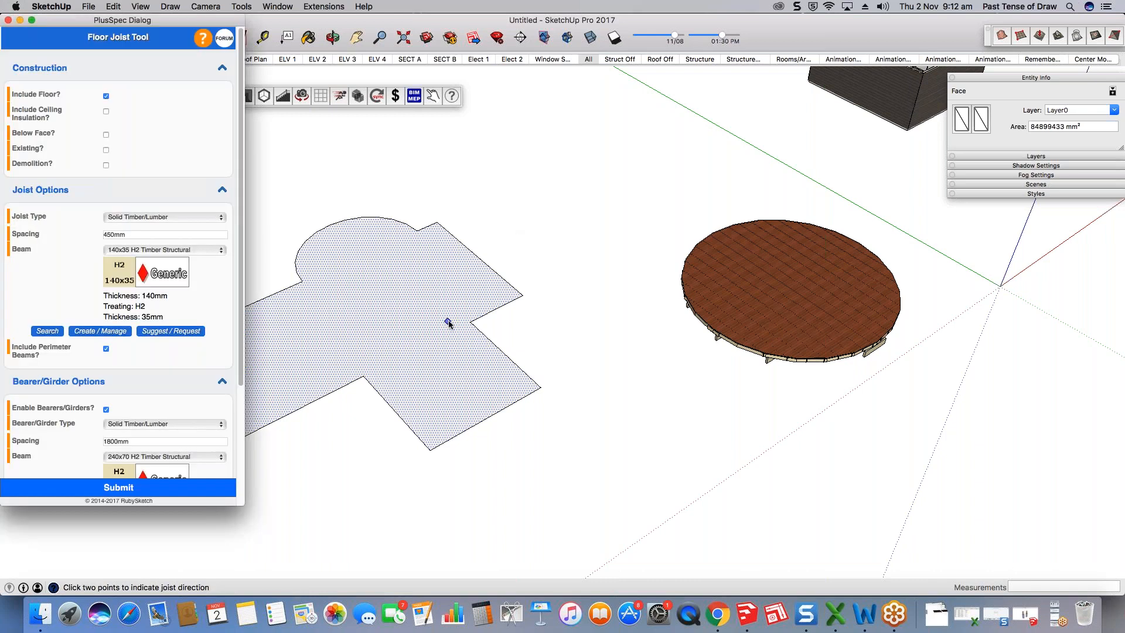
scroll(867, 341, down, 2)
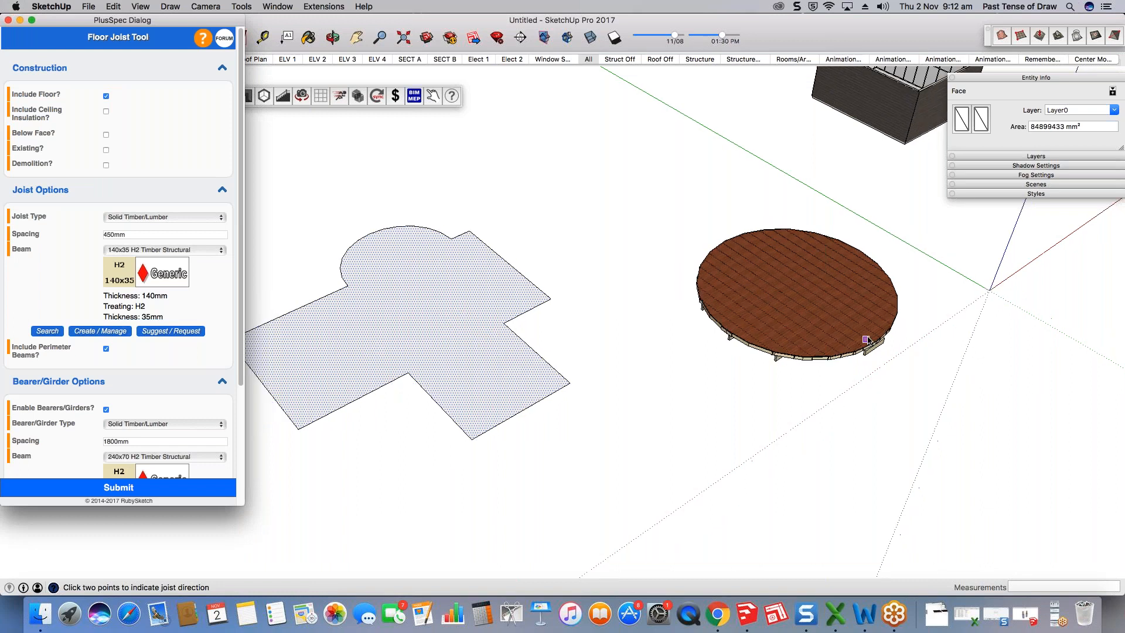
scroll(867, 341, down, 2)
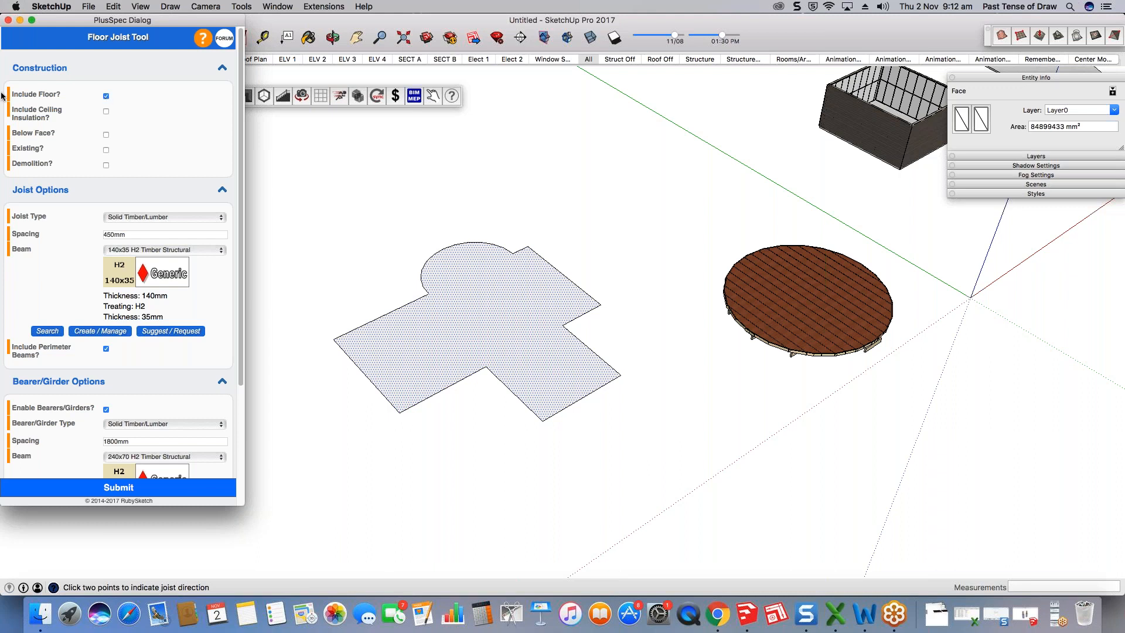
Step: Disable the bearers and create the floor with 140x35 joists at 450 mm, setting the joist direction along the red axis
mouse_move(3, 95)
mouse_move(8, 148)
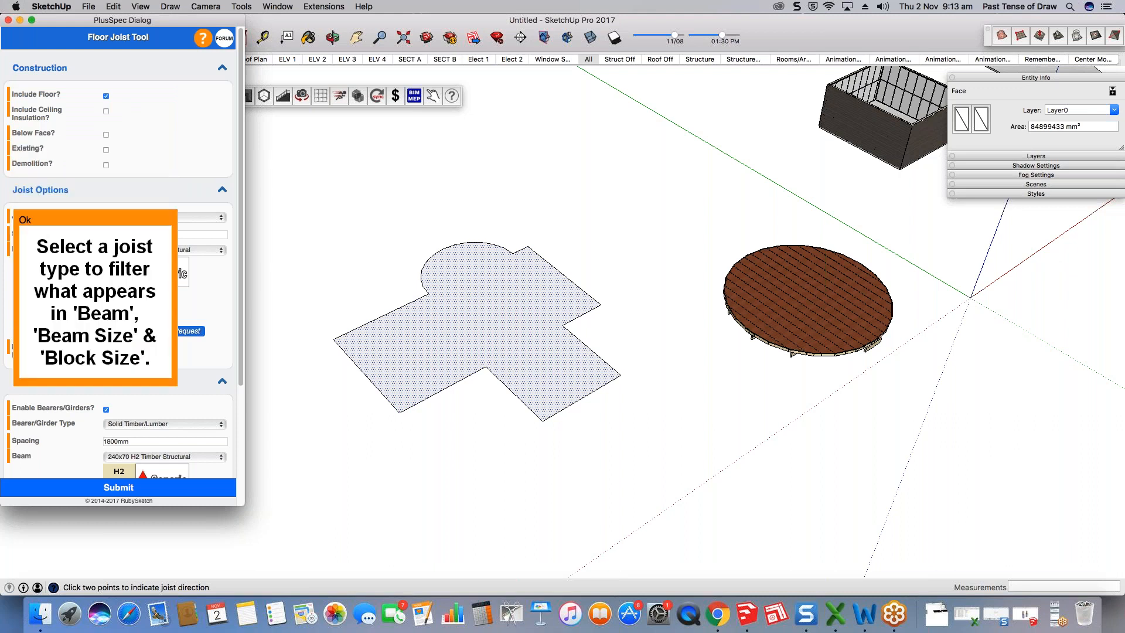
scroll(62, 355, down, 1)
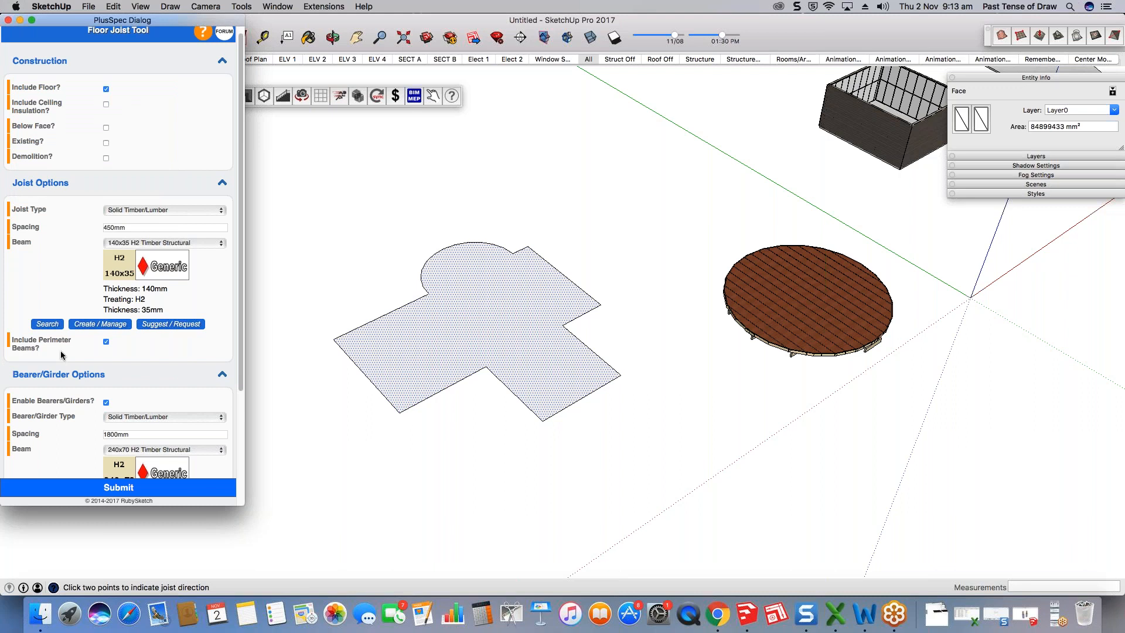
scroll(61, 355, down, 2)
scroll(62, 355, down, 10)
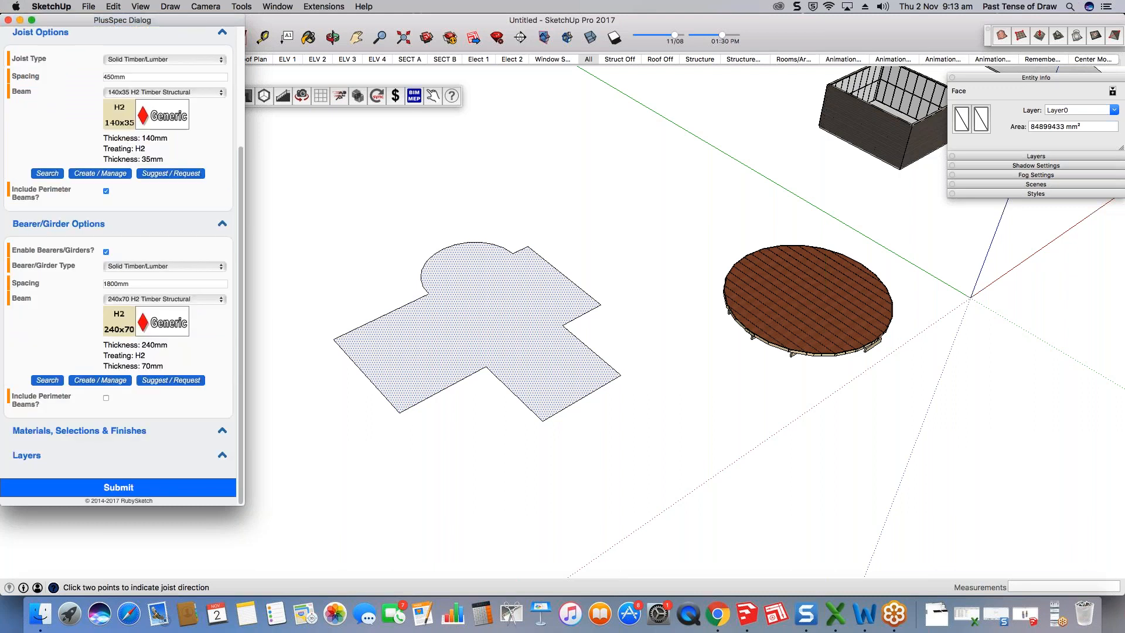
double_click(40, 250)
click(106, 251)
click(120, 492)
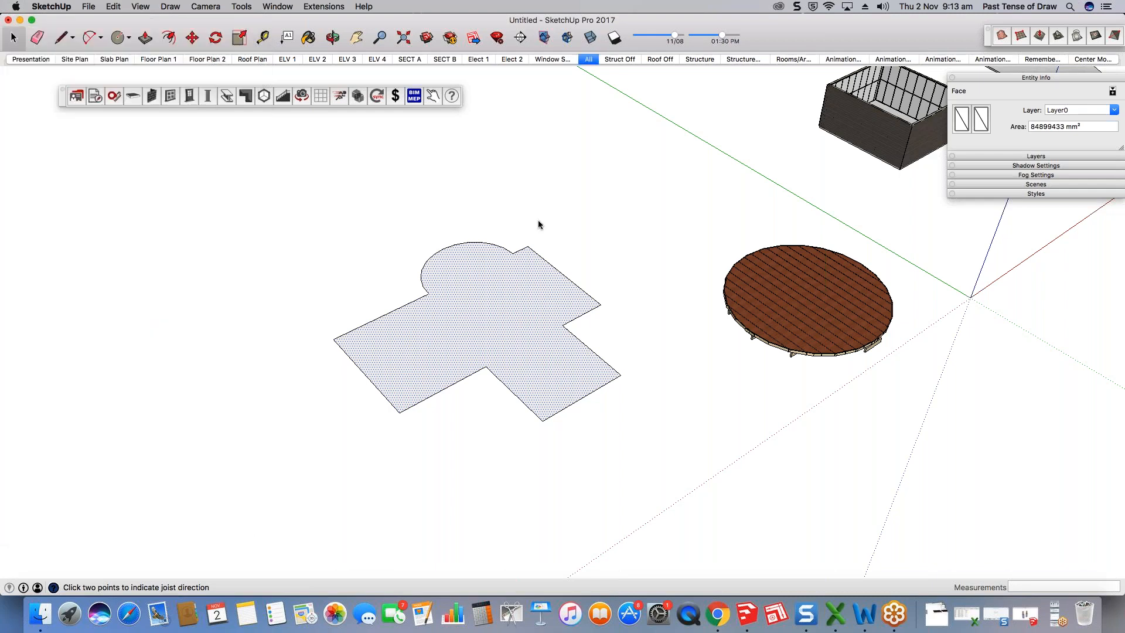
scroll(498, 329, up, 2)
scroll(499, 330, up, 3)
click(385, 367)
click(529, 294)
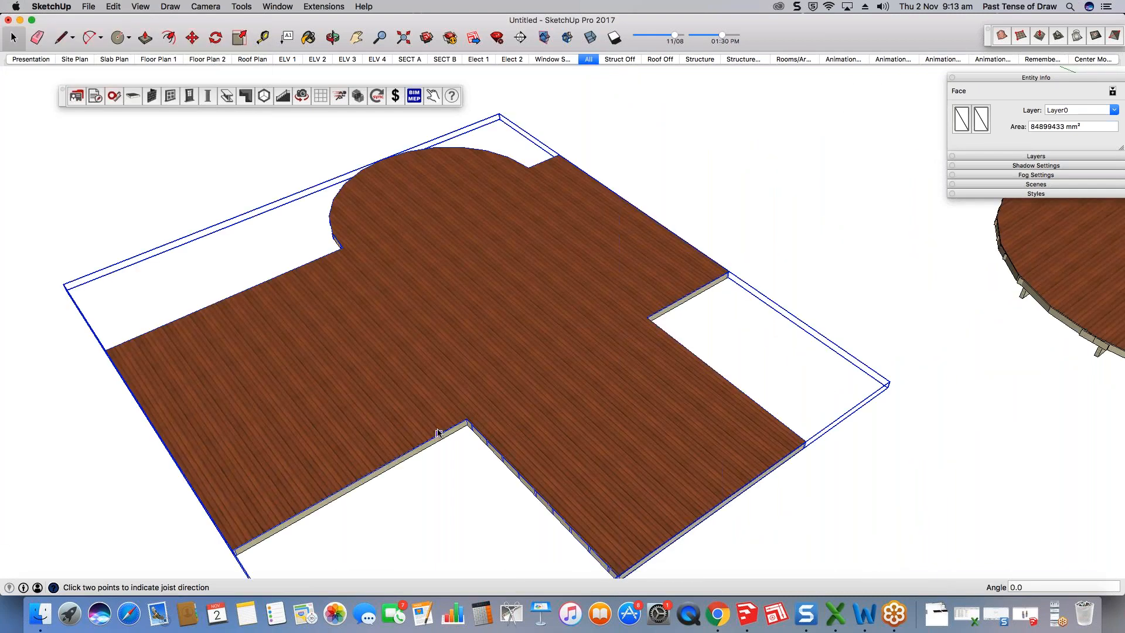
Step: Move the outline below the joist floor and group its face and edges
middle_drag(438, 433, 609, 164)
scroll(379, 175, up, 3)
middle_drag(379, 176, 354, 310)
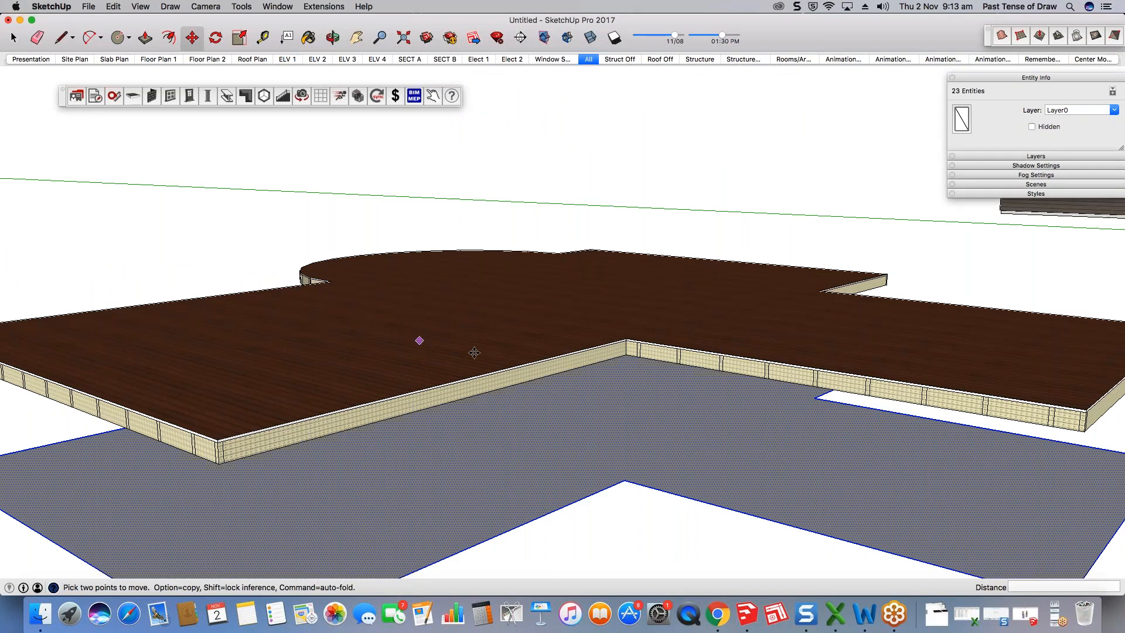
scroll(501, 352, down, 2)
scroll(500, 352, down, 2)
right_click(604, 412)
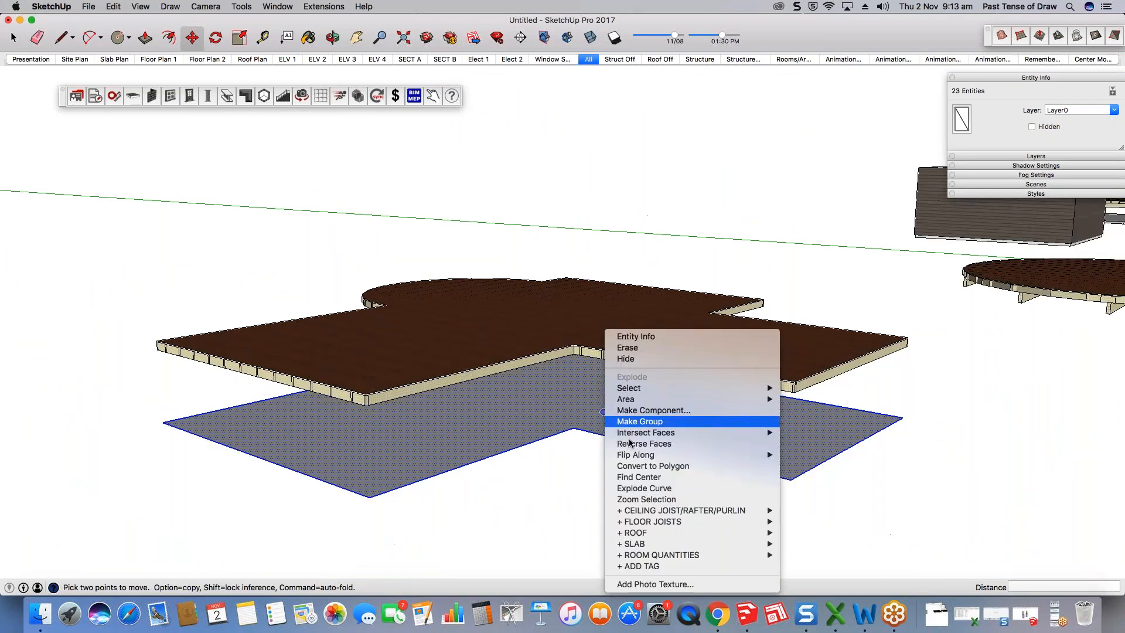
click(640, 421)
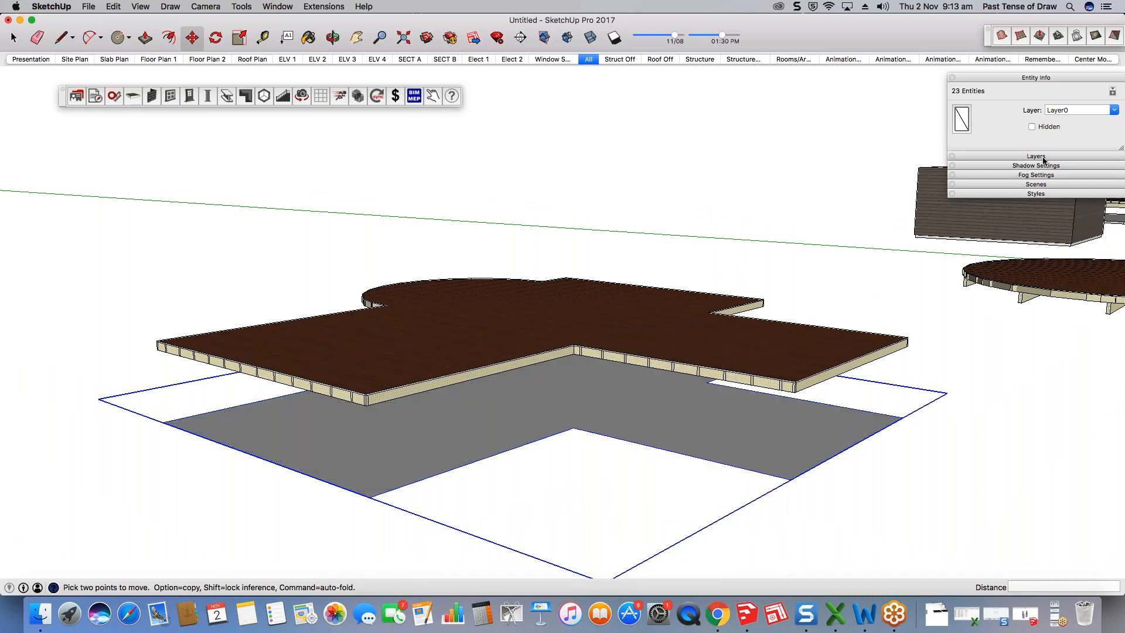
Step: Add a new layer named 00_REF_Joist
click(1036, 156)
drag(1123, 233, 1123, 492)
click(960, 184)
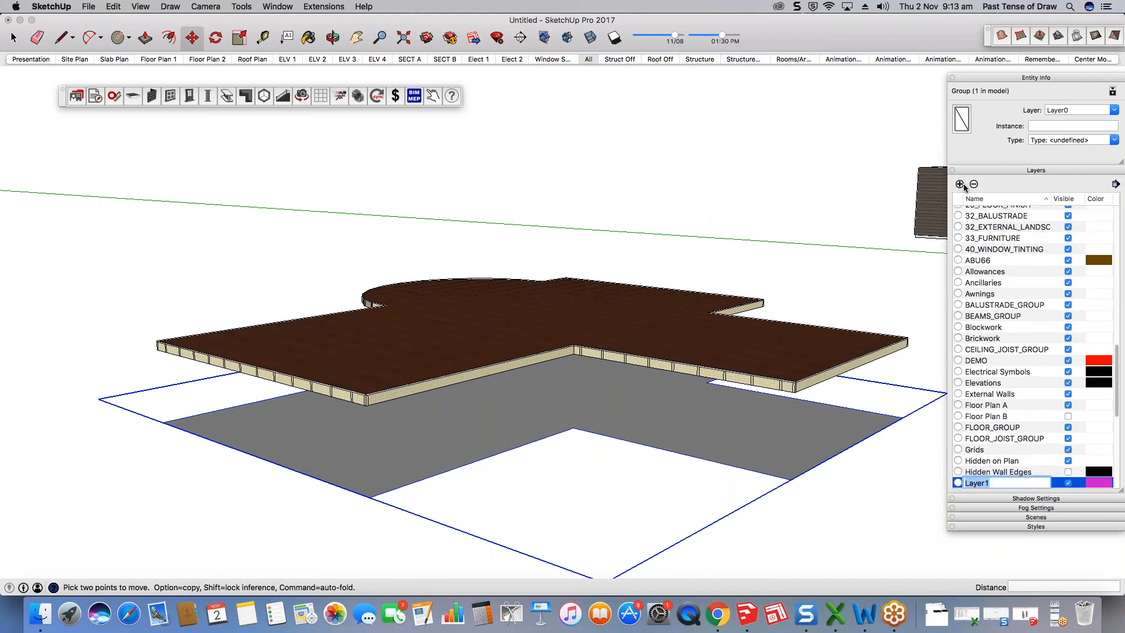
text(00)
text(_Joist)
key(BackSpace)
key(BackSpace)
key(BackSpace)
key(BackSpace)
text(REF_Joist)
key(Return)
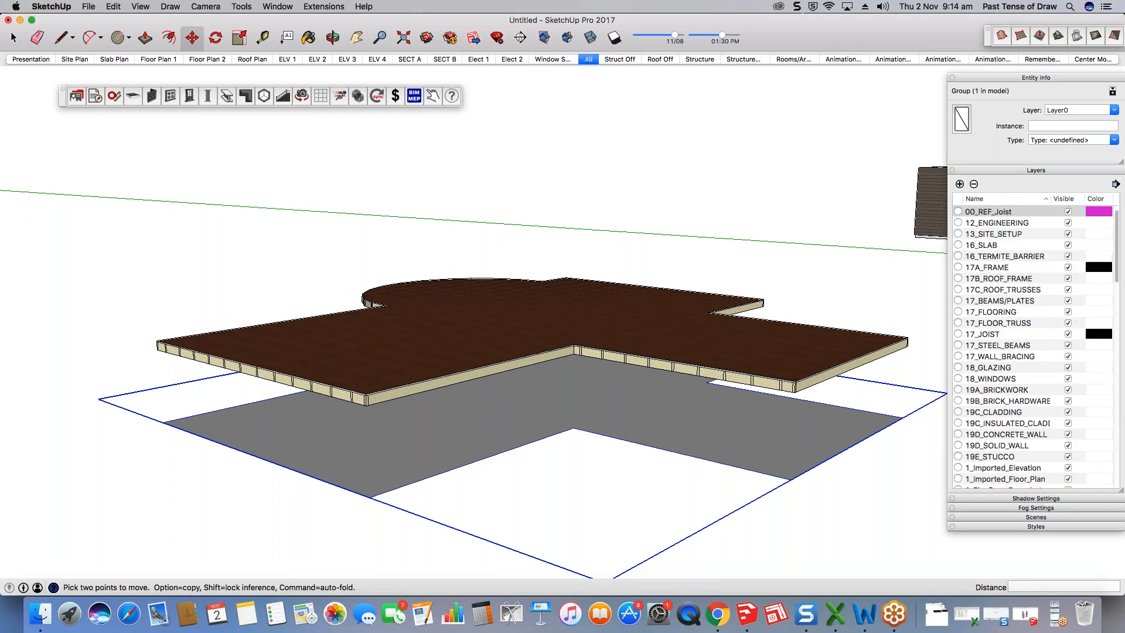
Step: Assign the outline group to the 00_REF_Joist layer and toggle that layer's visibility off and on
click(904, 268)
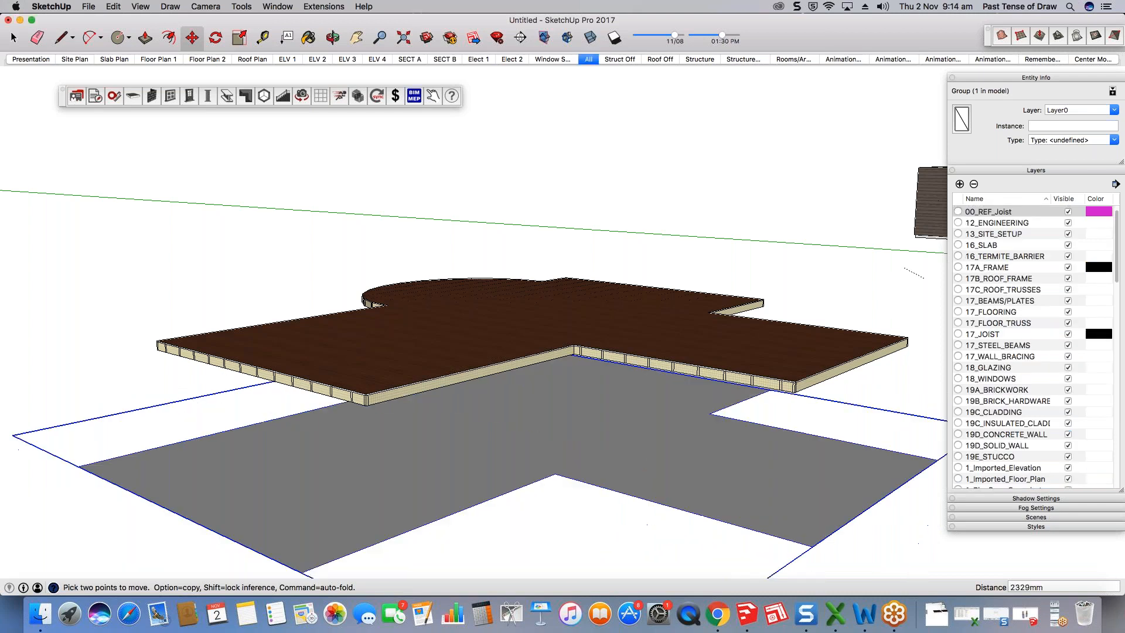
key(space)
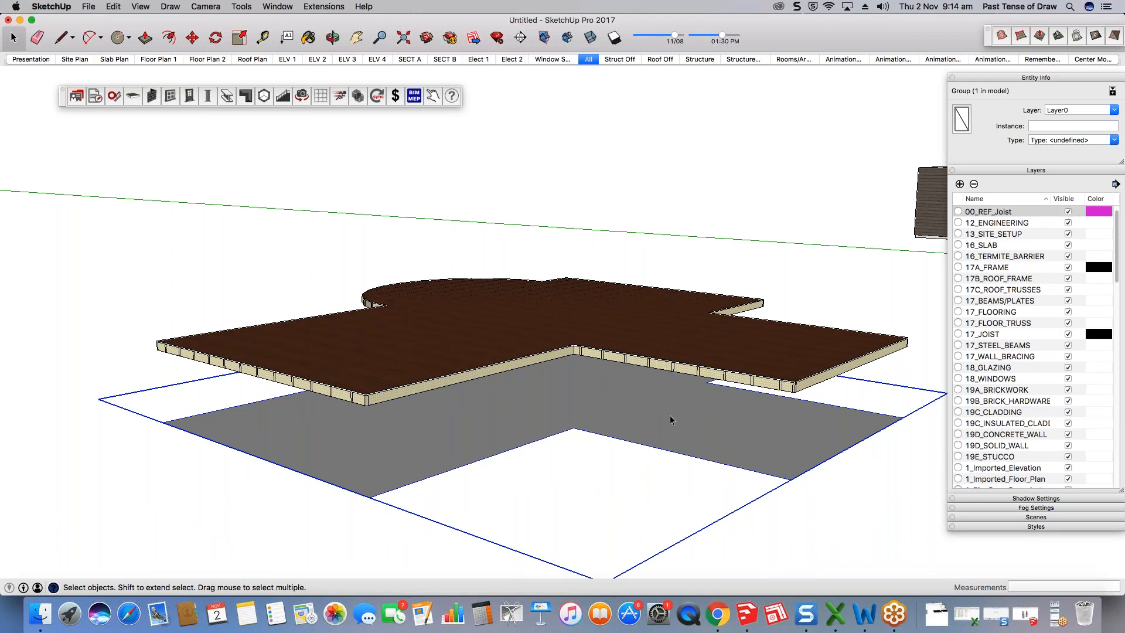
click(1108, 110)
scroll(1085, 138, up, 10)
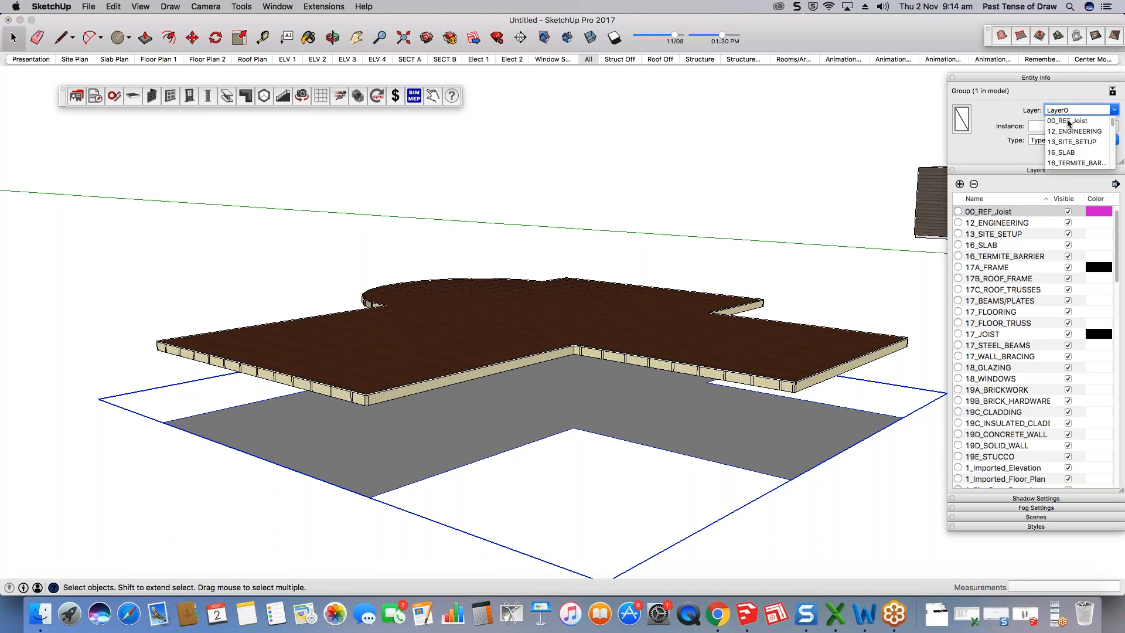
click(1067, 121)
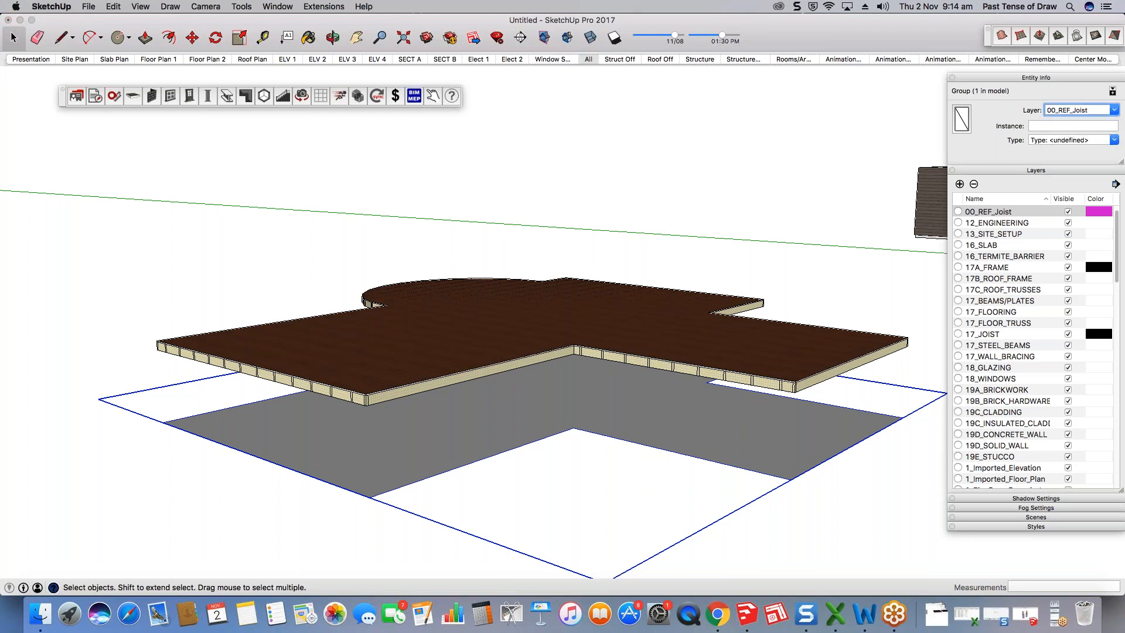
click(1069, 212)
click(1068, 211)
click(1068, 197)
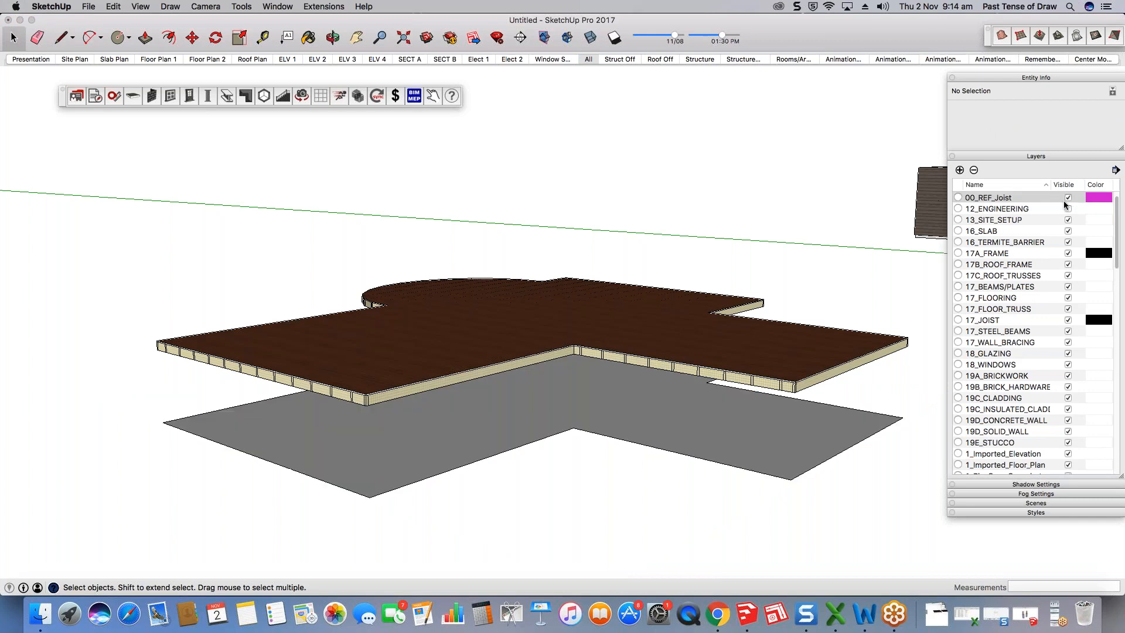
Step: Remove the joist floor above the reference outline and, inside the outline group, move the wing's end edge outward to lengthen the wing
middle_drag(469, 354, 382, 447)
scroll(473, 301, down, 5)
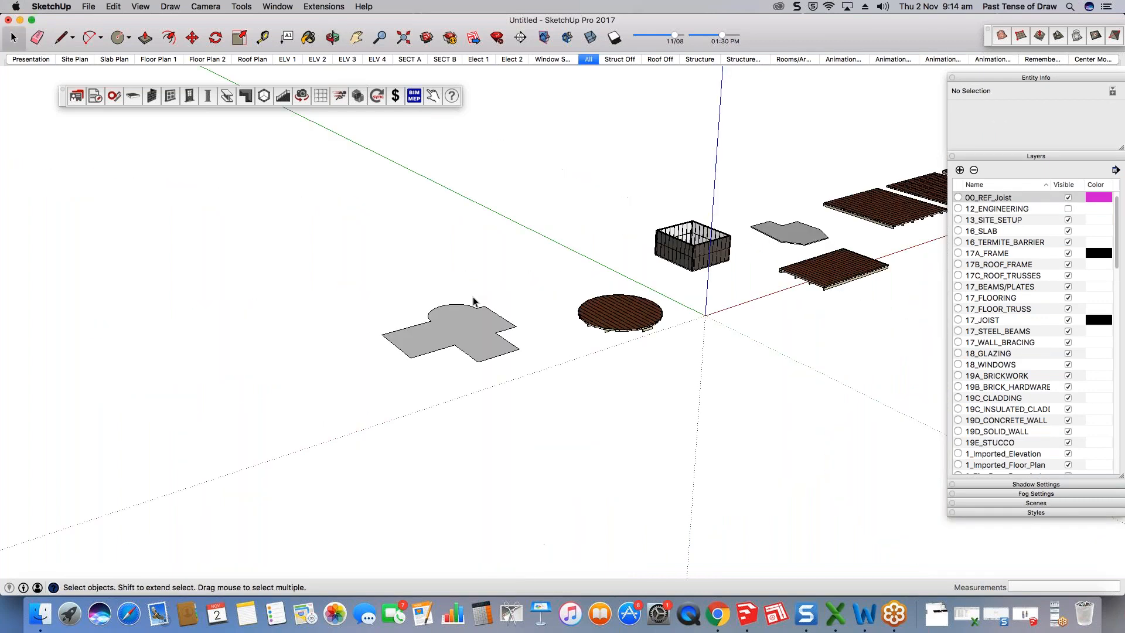
scroll(474, 301, up, 4)
click(423, 360)
double_click(423, 355)
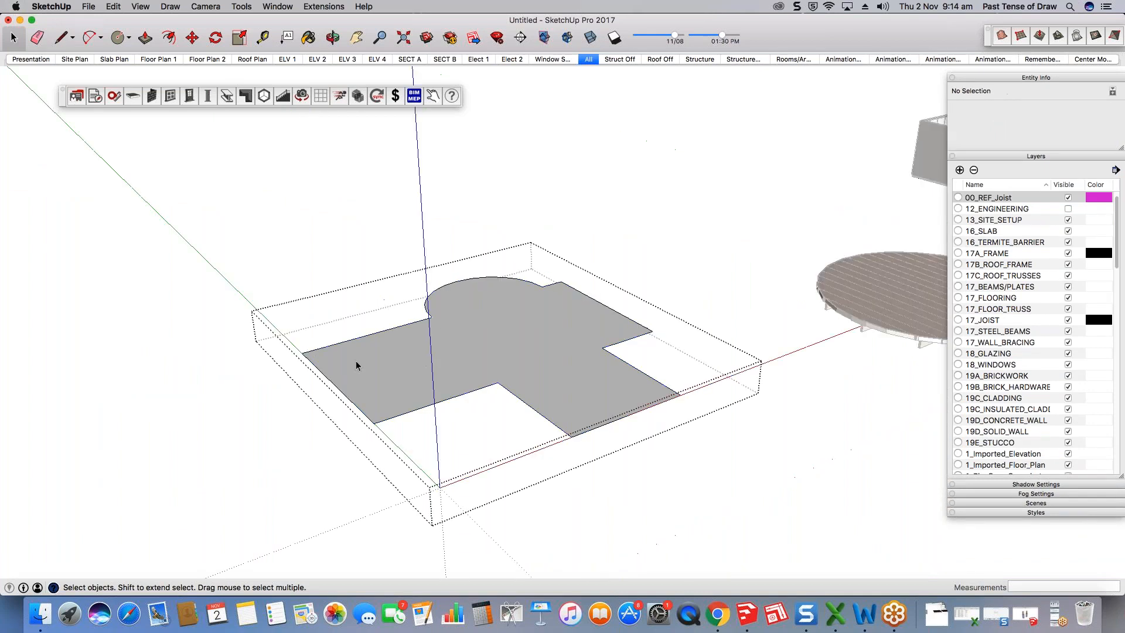
scroll(356, 361, up, 3)
click(321, 413)
scroll(467, 329, down, 4)
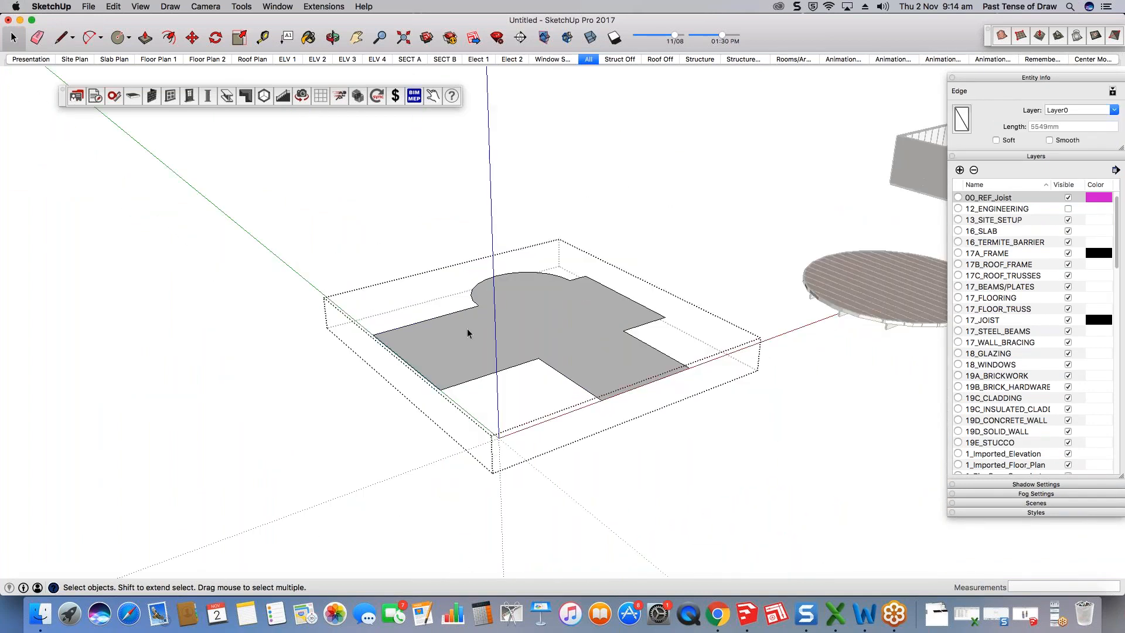
key(m)
click(404, 359)
key(space)
click(490, 362)
Step: Create a joist floor from the extended face with 140x35 joists at 450 mm and no bearers, setting the joist direction along the red axis
key(Escape)
click(429, 332)
double_click(429, 337)
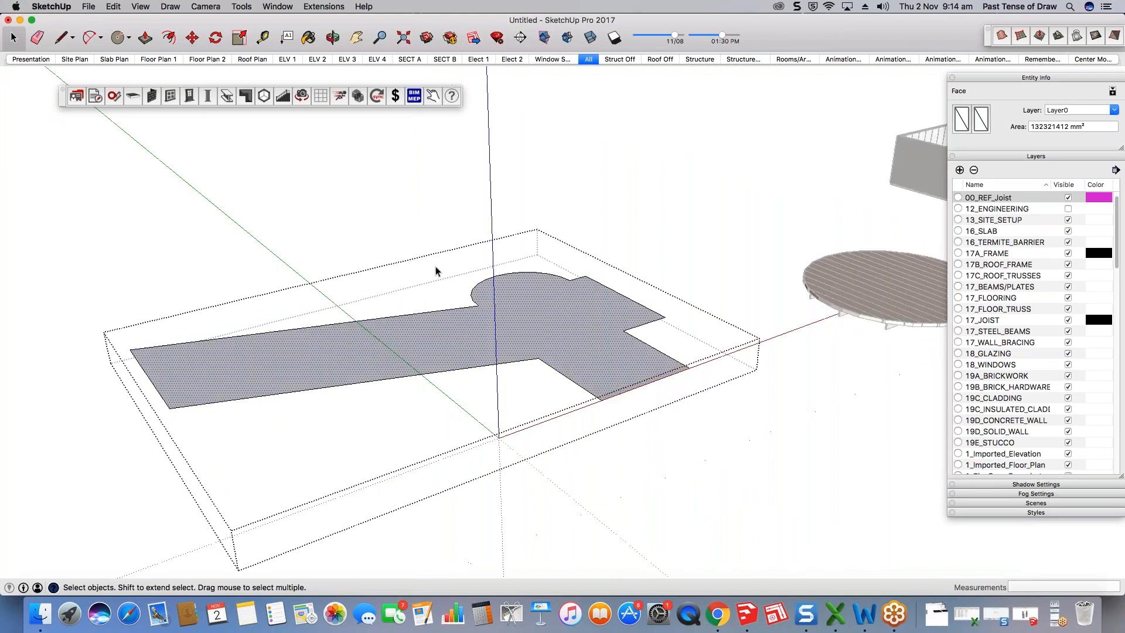
click(82, 89)
click(162, 148)
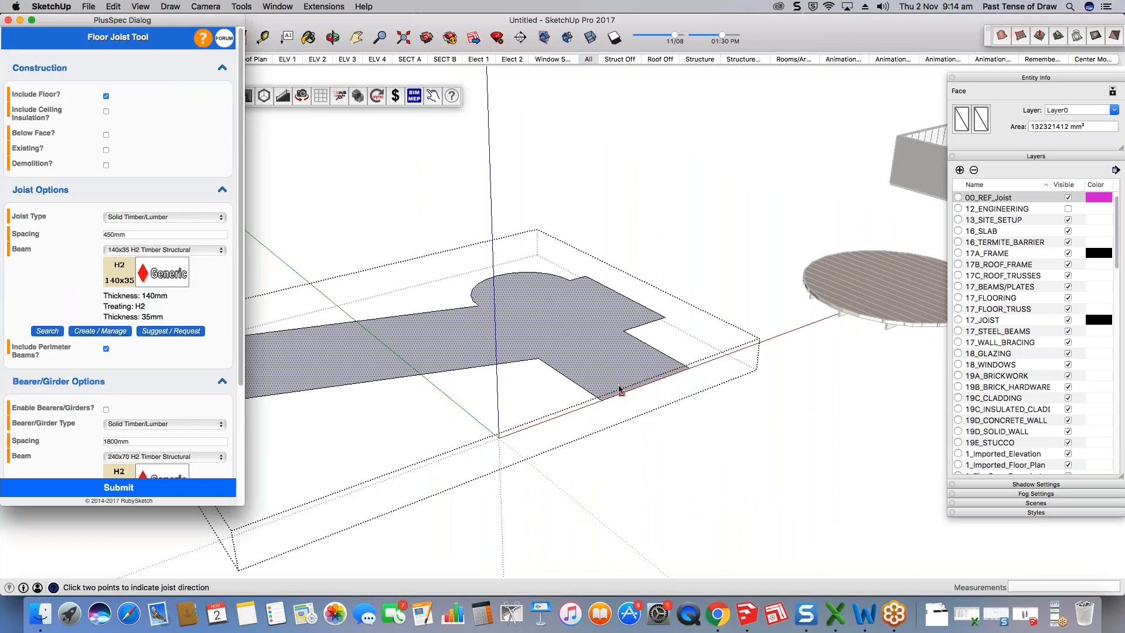
scroll(791, 354, down, 3)
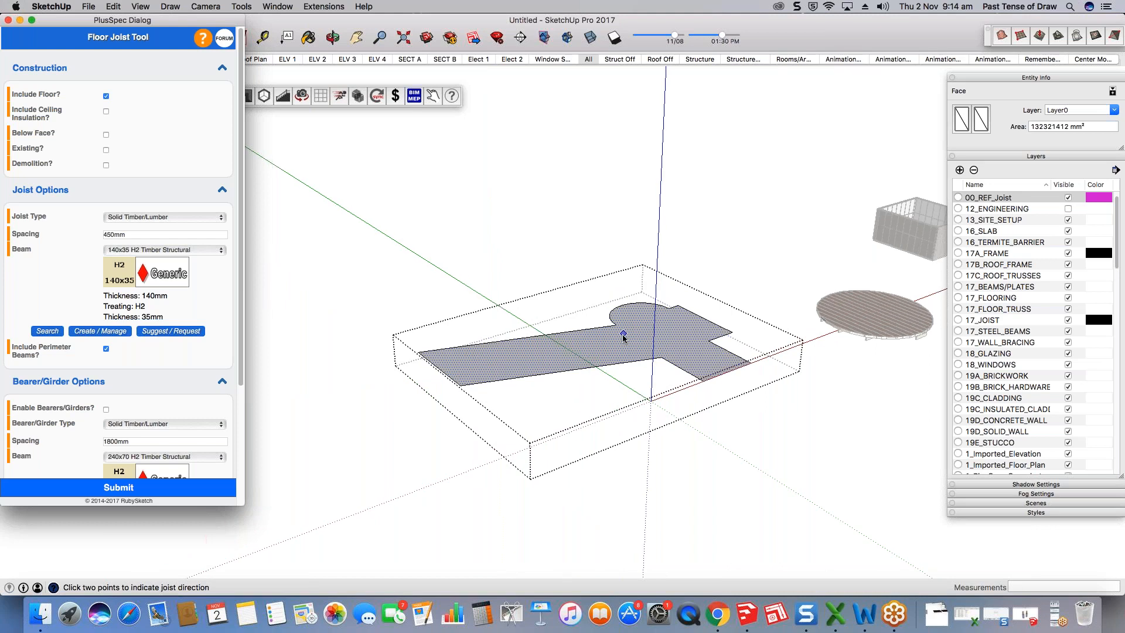
scroll(624, 338, up, 3)
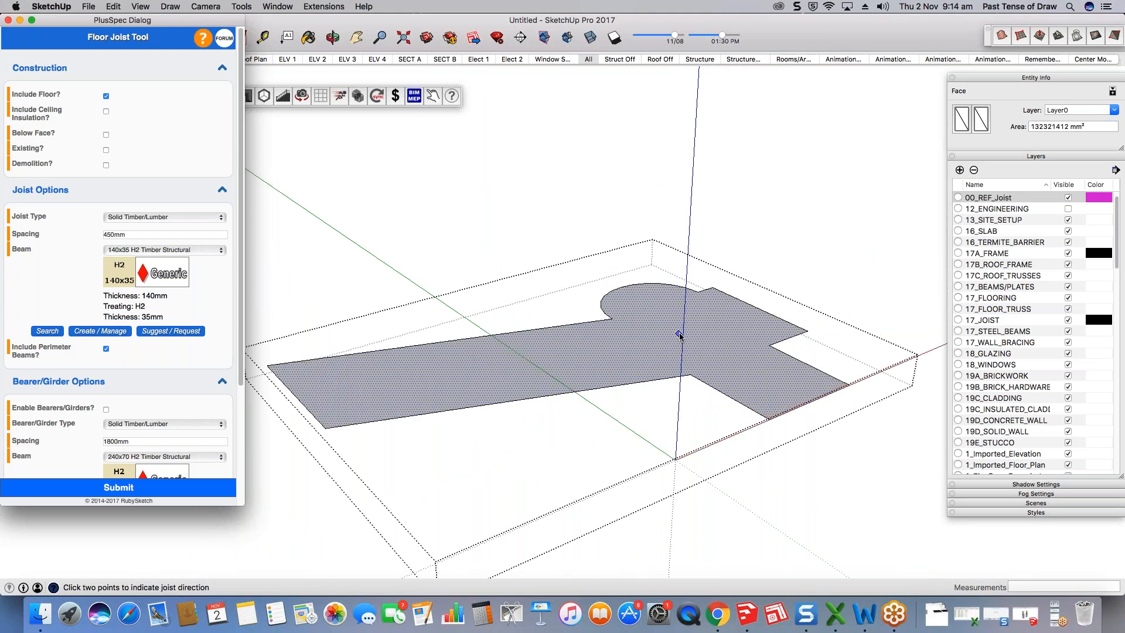
scroll(700, 326, up, 2)
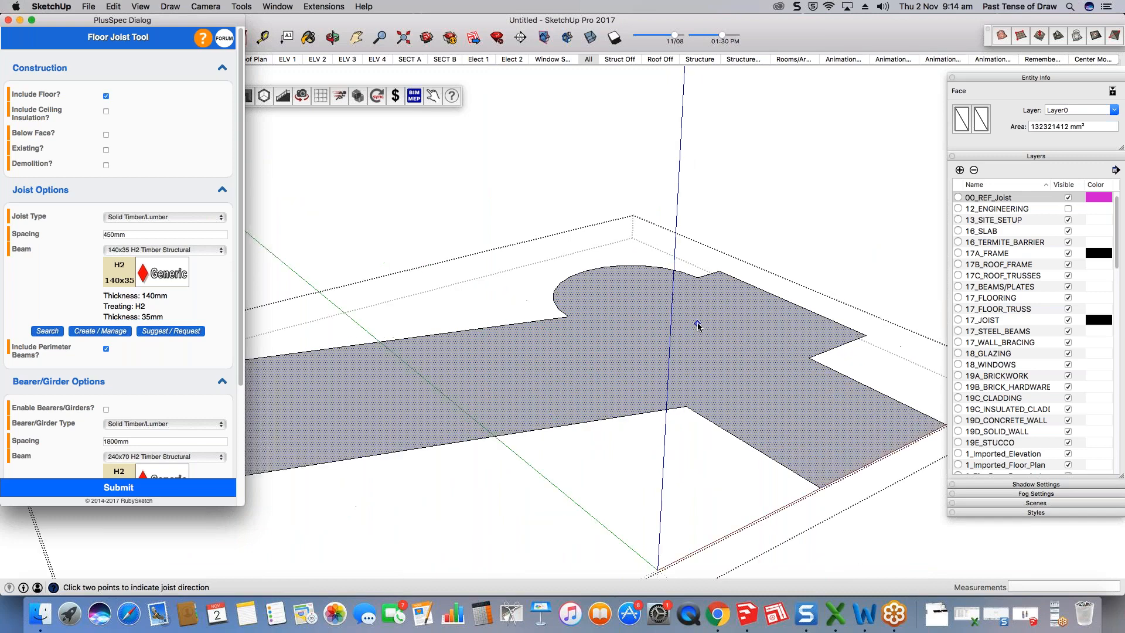
scroll(698, 326, up, 1)
click(715, 320)
click(719, 237)
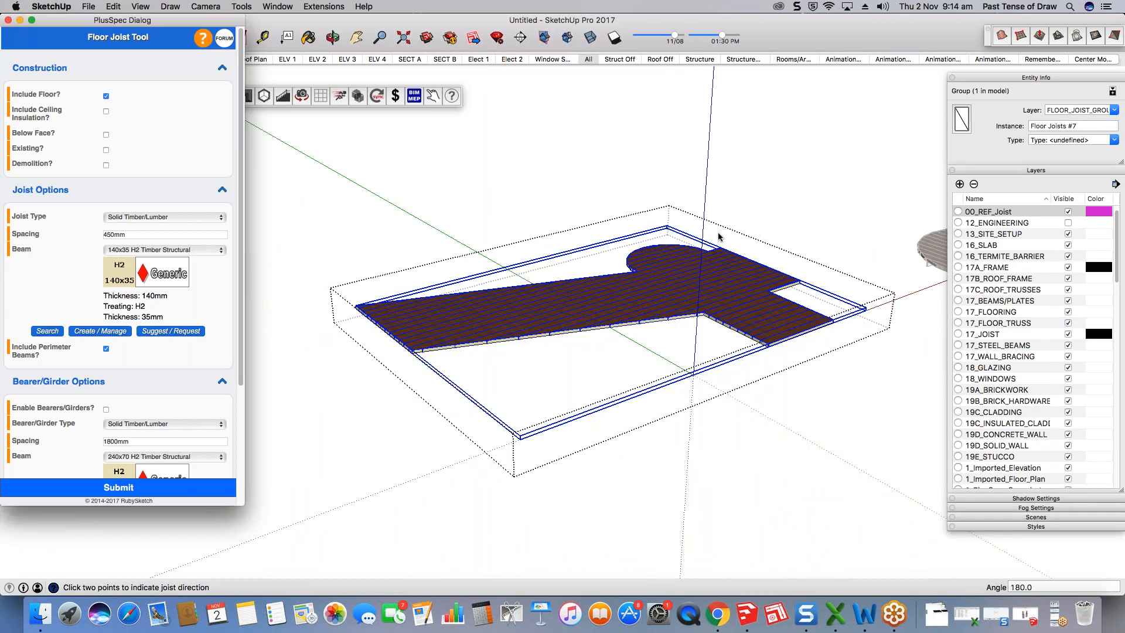
Step: Redirect the extended floor's joists along the green axis, at an angle of 90 degrees
scroll(535, 343, up, 4)
middle_drag(536, 343, 679, 316)
scroll(764, 314, down, 5)
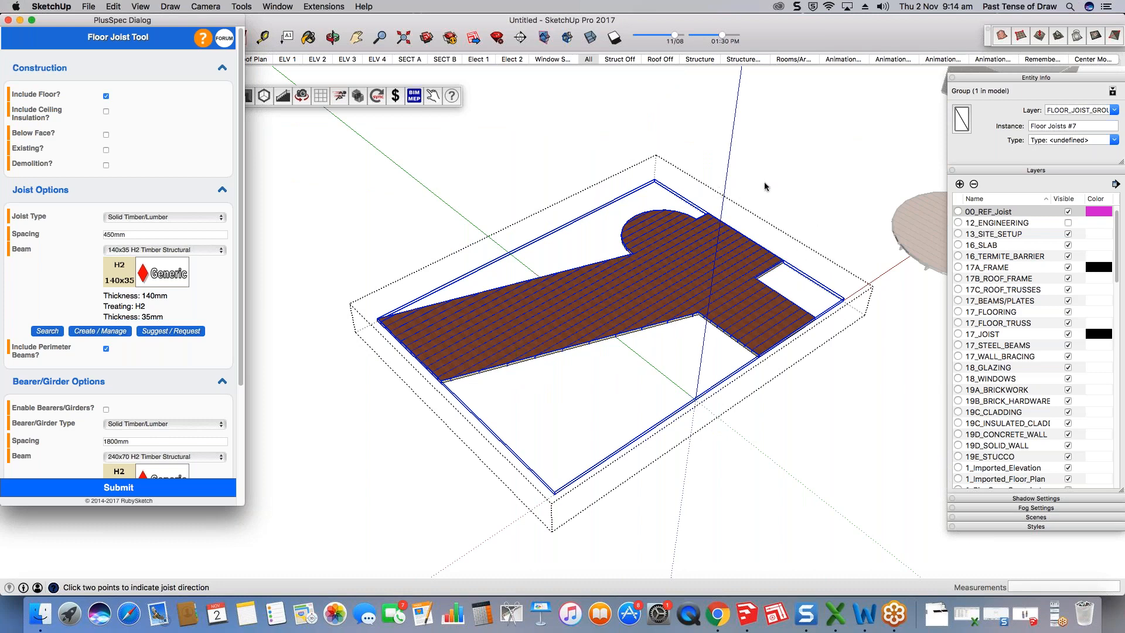
scroll(684, 334, up, 1)
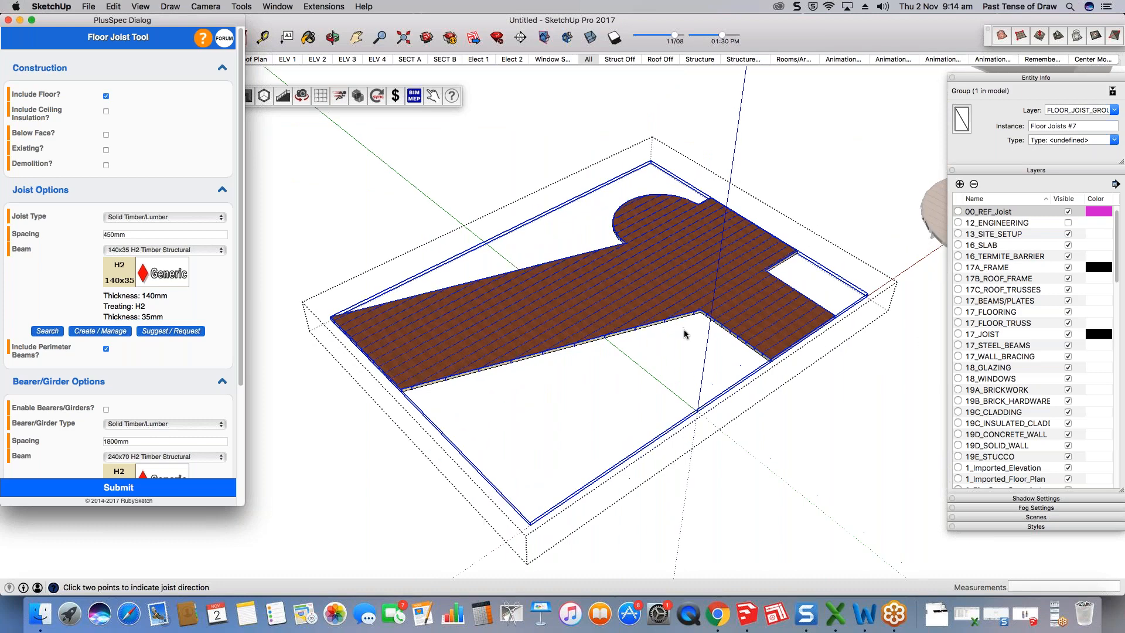
scroll(685, 335, up, 3)
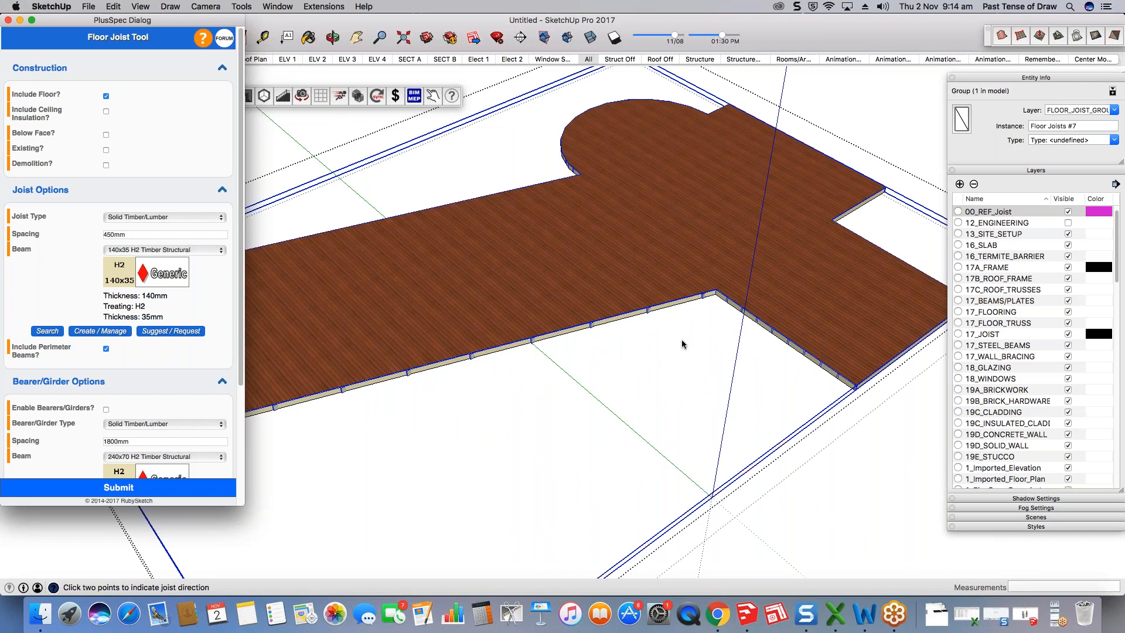
scroll(682, 344, down, 5)
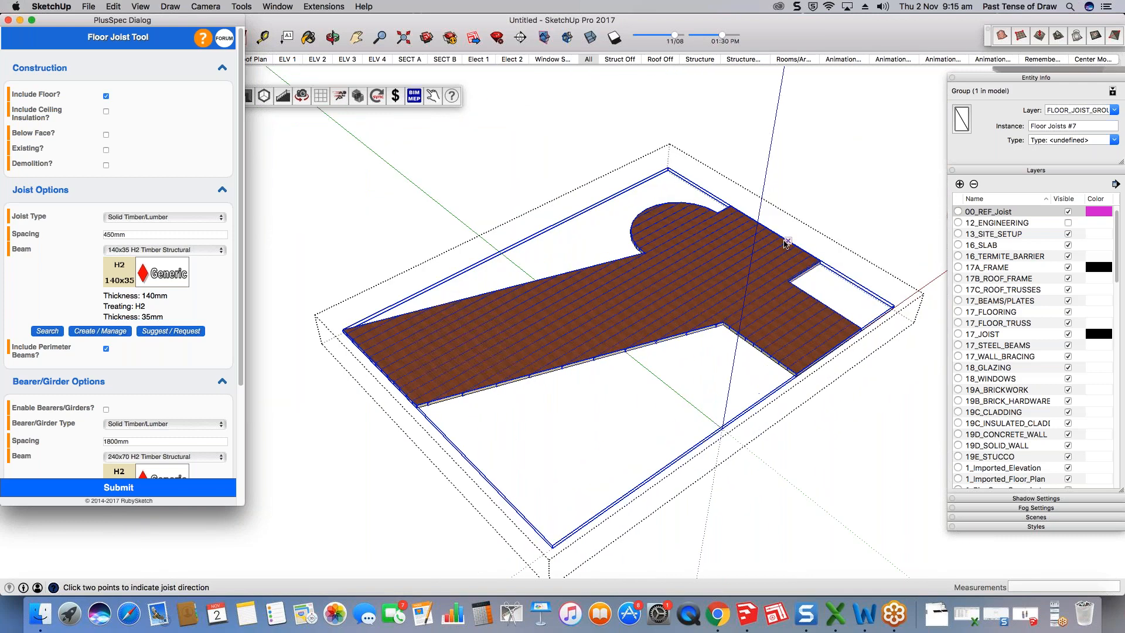
scroll(786, 243, up, 4)
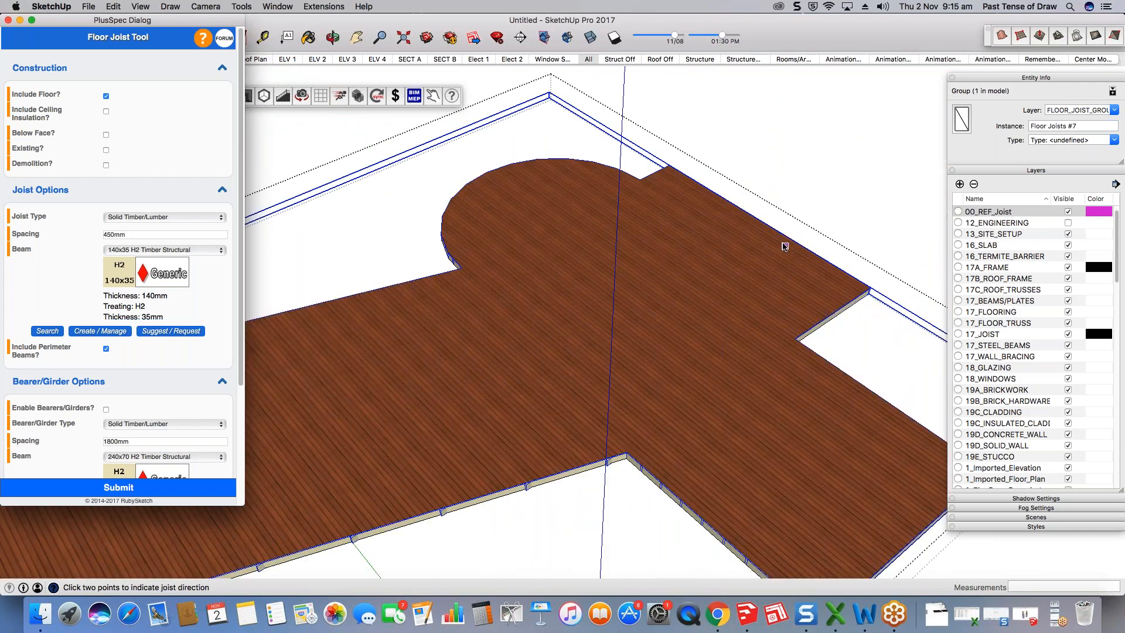
scroll(762, 261, down, 3)
click(640, 494)
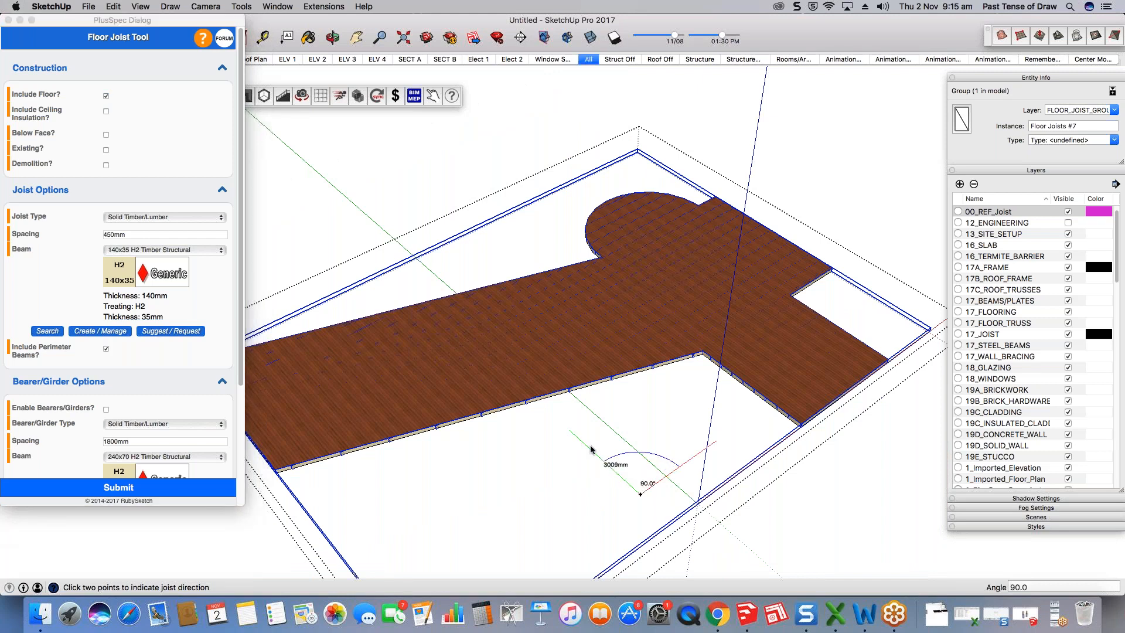
click(582, 523)
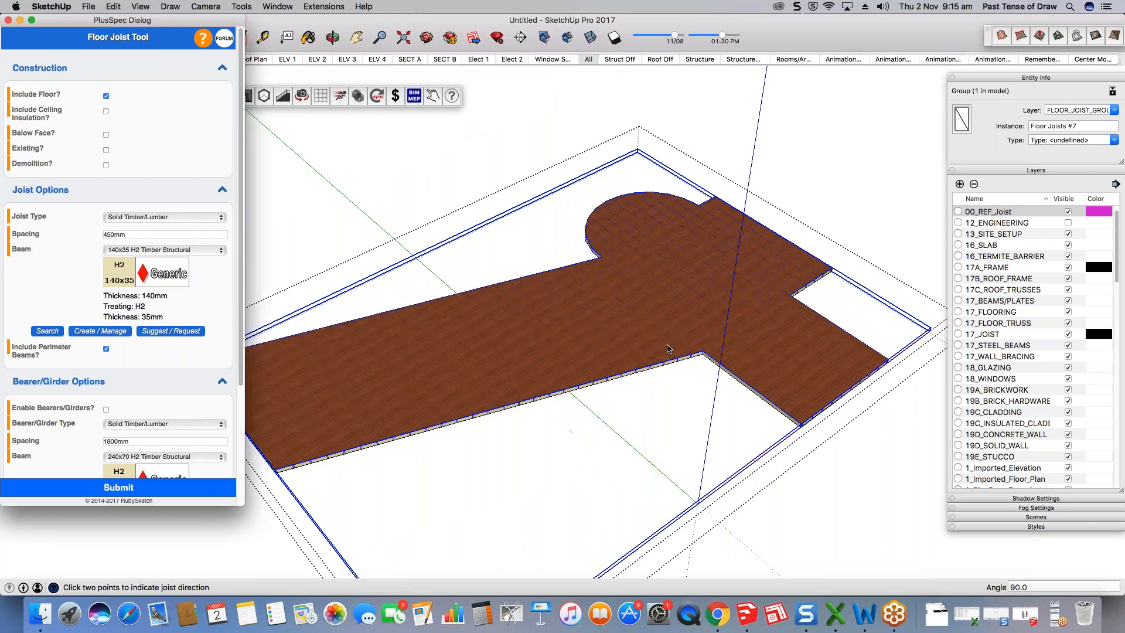
Step: Redirect the extended floor's joists diagonally, at an angle of about 140 degrees
scroll(668, 348, up, 3)
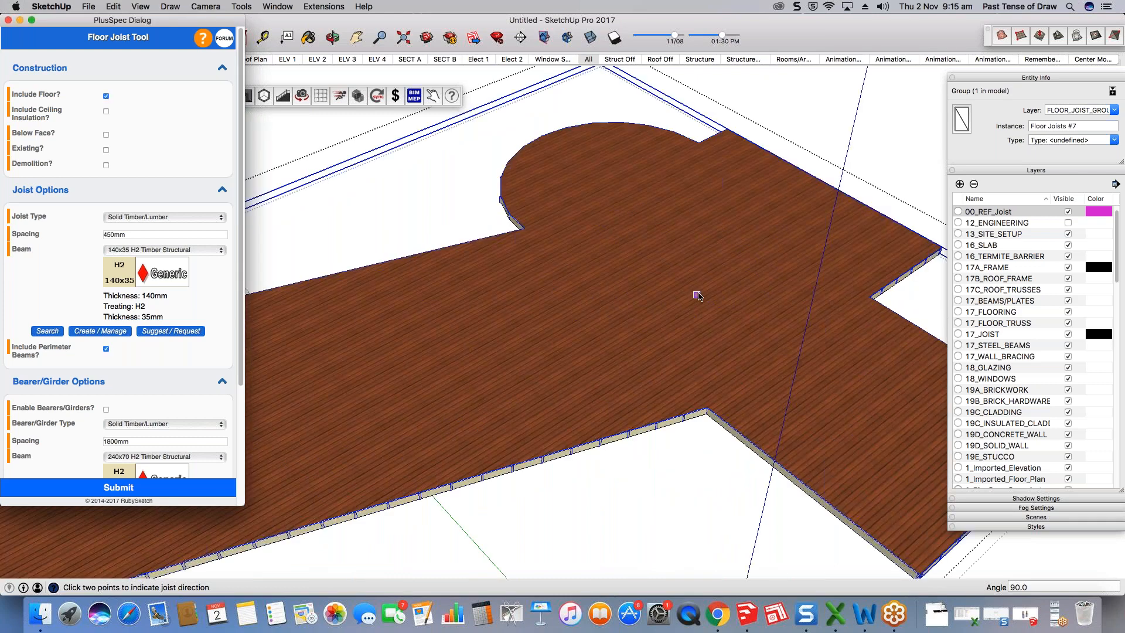
scroll(653, 262, up, 2)
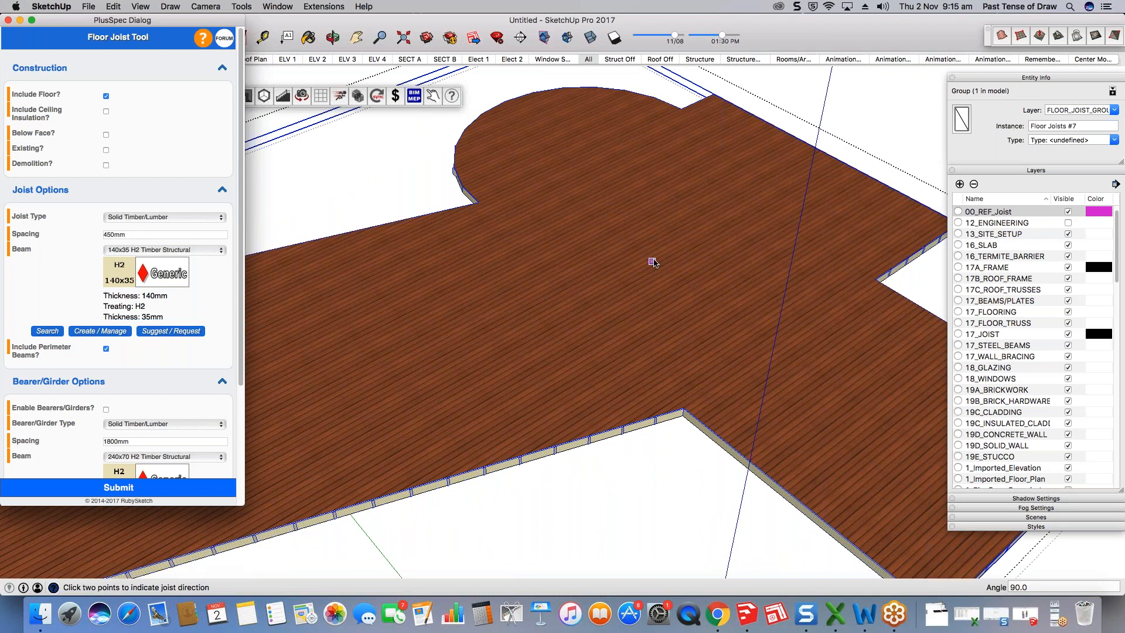
scroll(653, 262, down, 5)
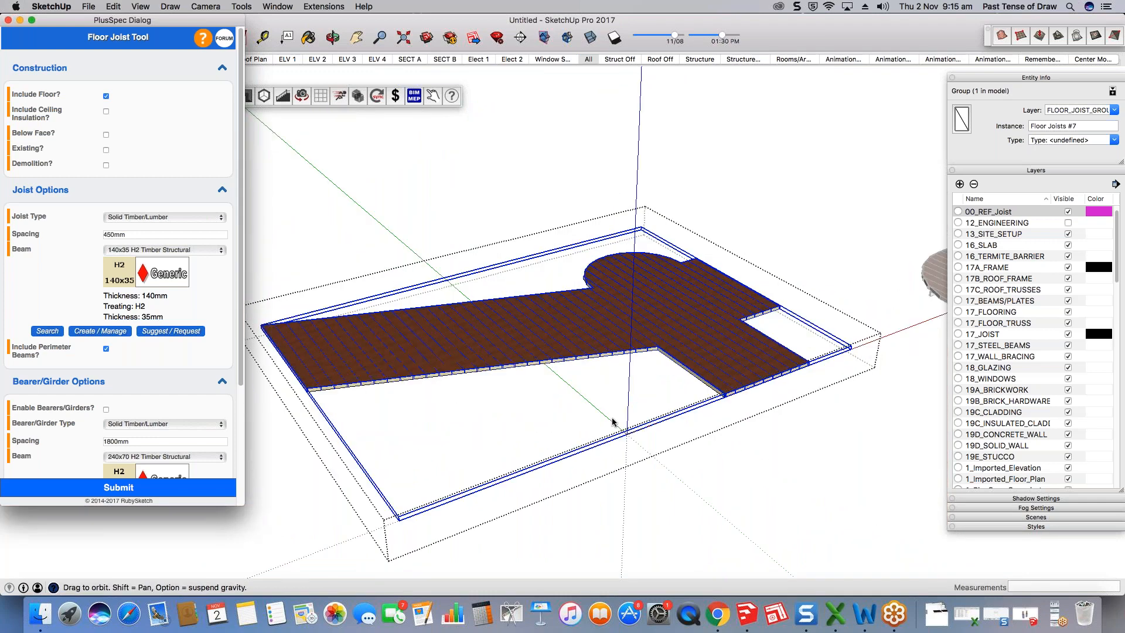
scroll(612, 418, down, 1)
click(614, 413)
click(553, 423)
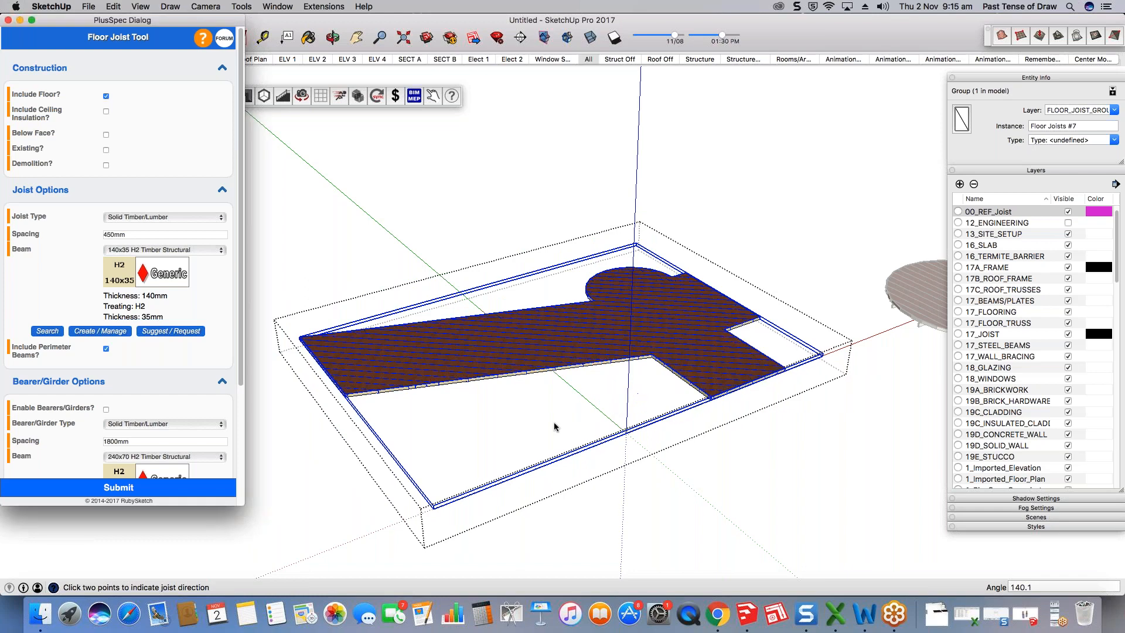
Step: Finish the joist direction and examine the diagonal joists along the floor's edge and from underneath
scroll(518, 374, up, 2)
scroll(518, 374, up, 3)
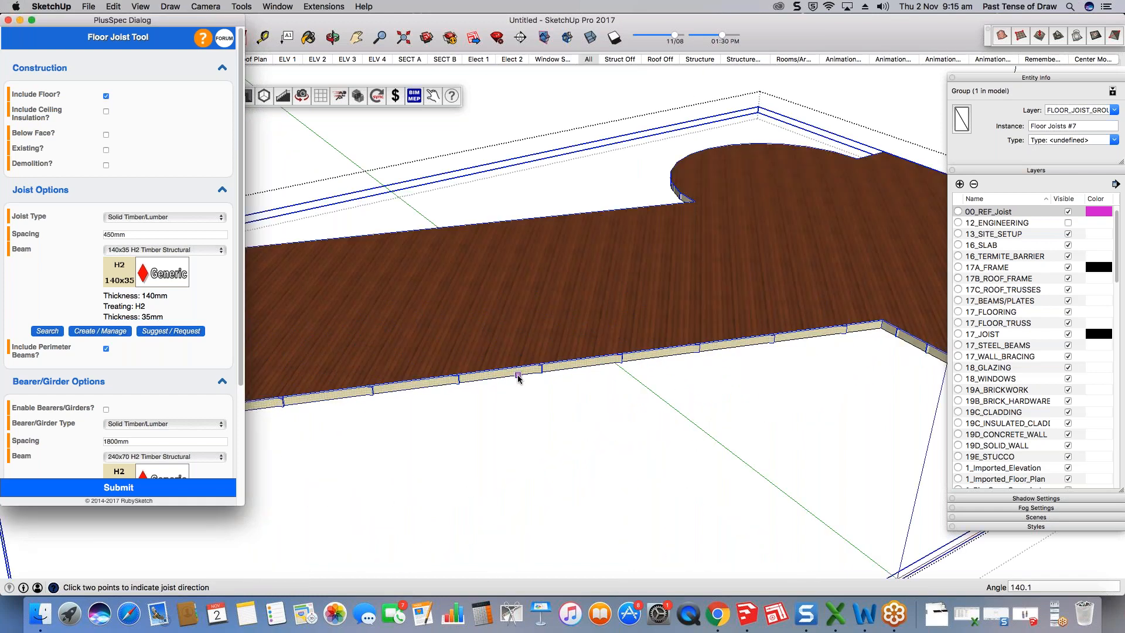
middle_drag(518, 374, 789, 167)
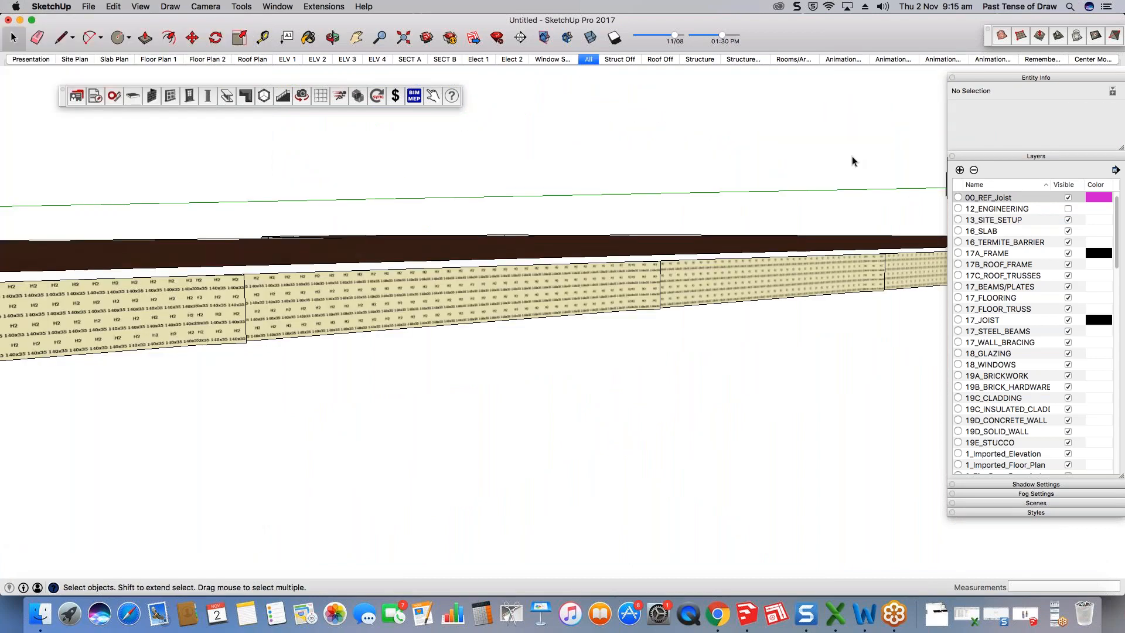
middle_drag(852, 157, 820, 175)
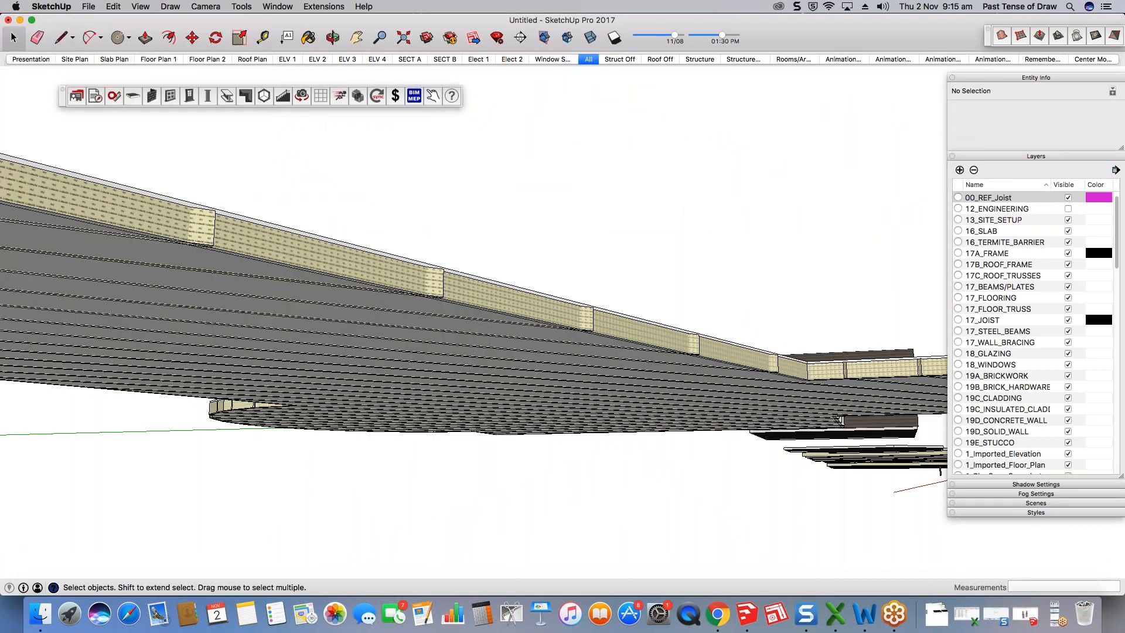
middle_drag(839, 419, 349, 408)
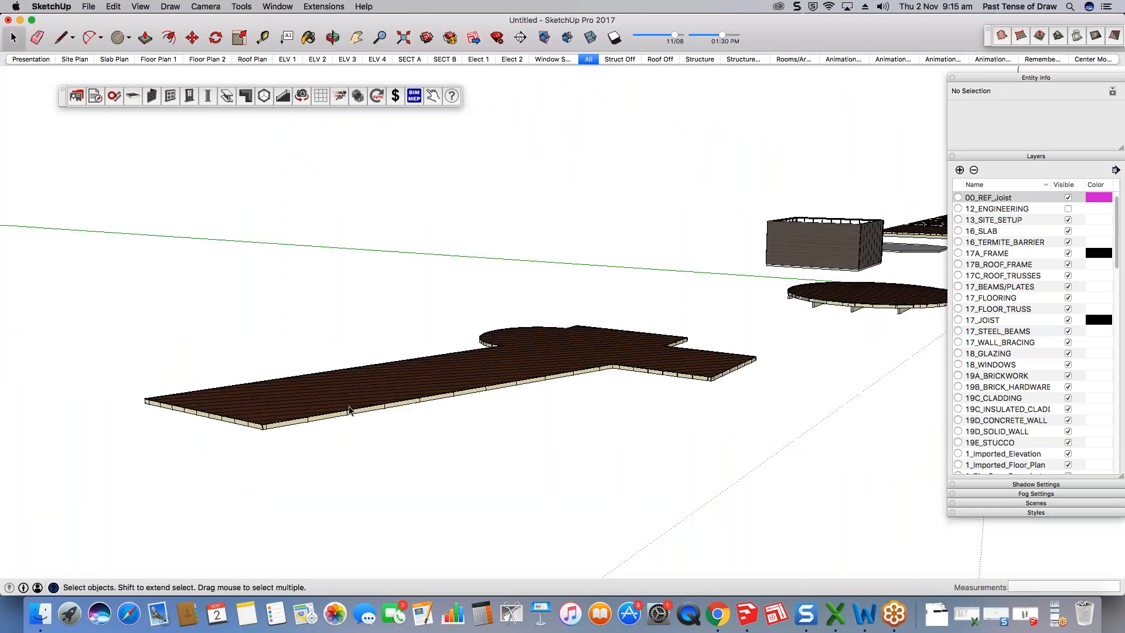
scroll(349, 409, up, 5)
scroll(591, 288, down, 4)
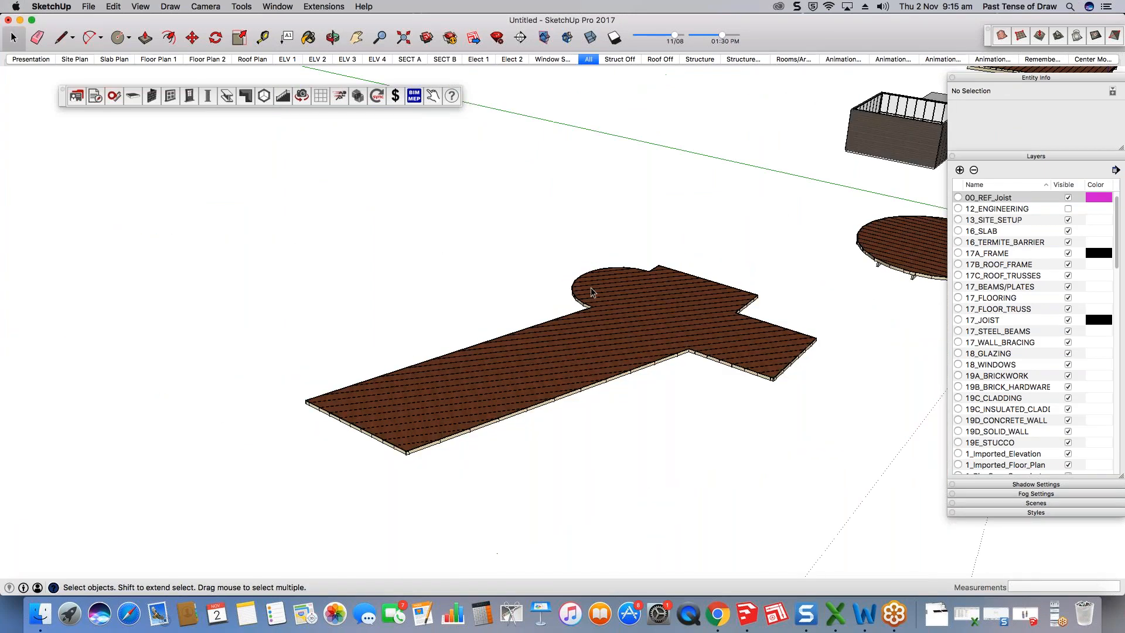
Step: Explode the reference outline group that lies with the extended joist floor
click(629, 283)
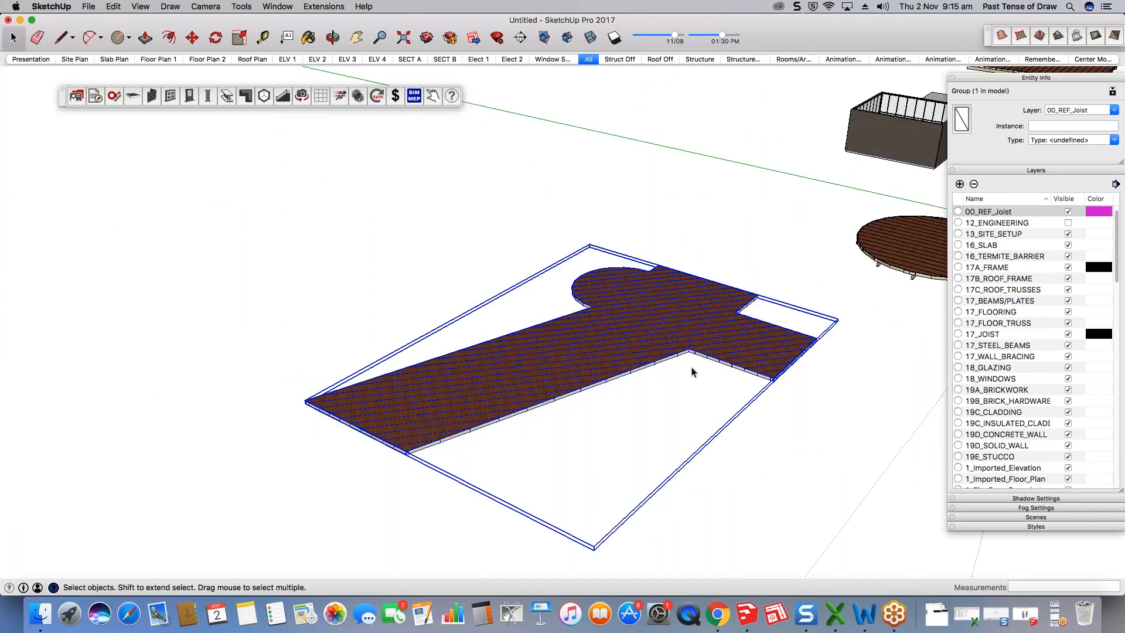
scroll(622, 364, up, 2)
right_click(610, 347)
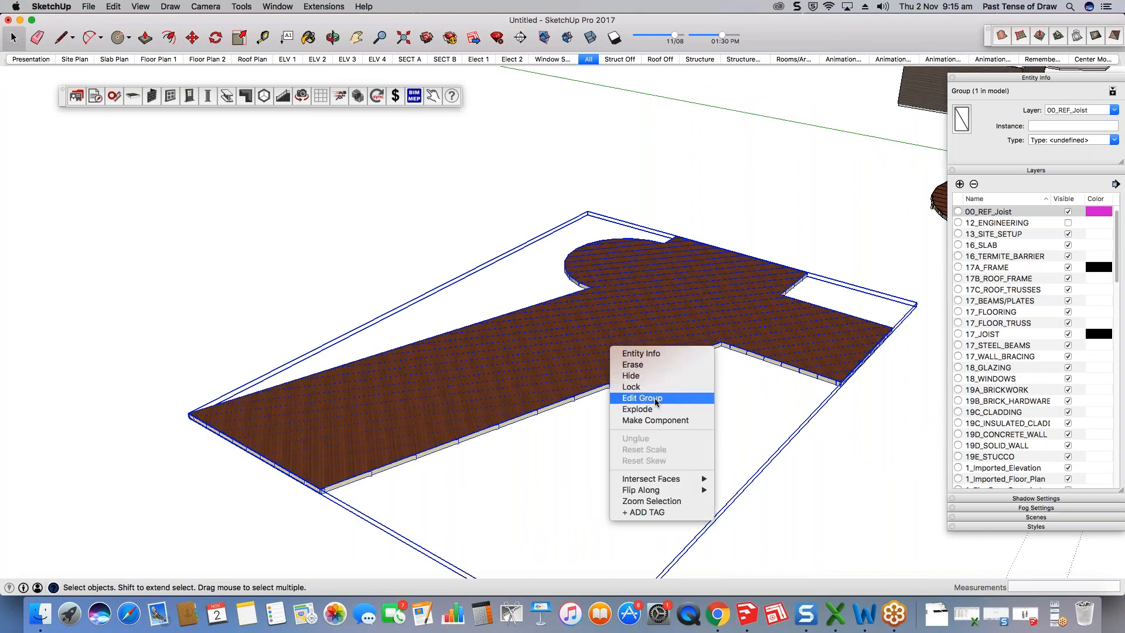
click(654, 410)
click(645, 439)
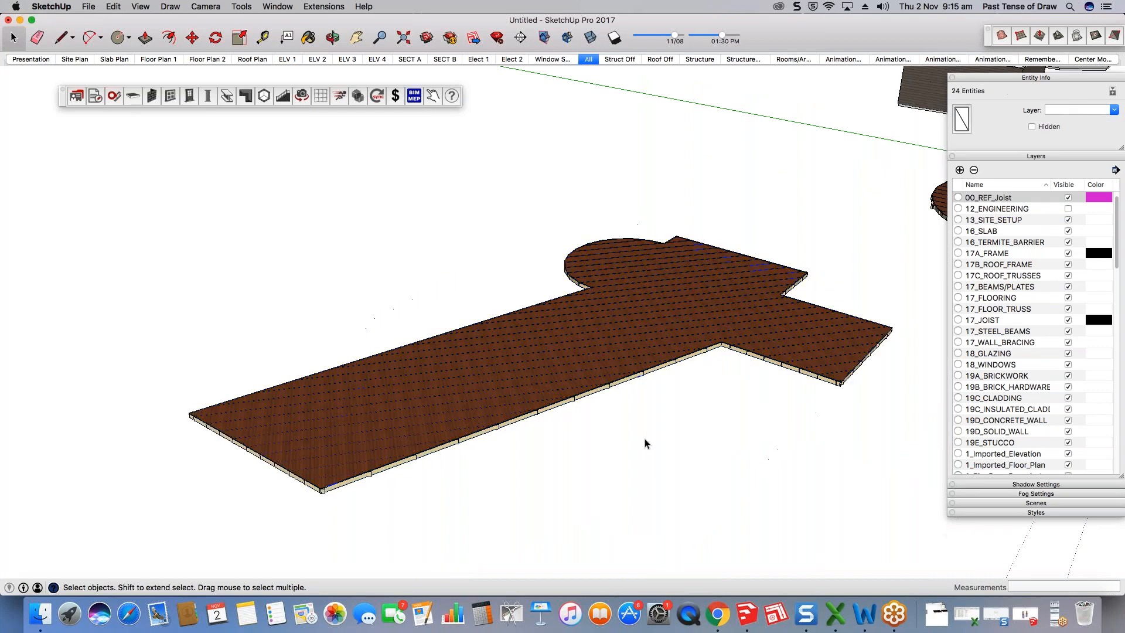
Step: Move the exploded outline and its face about 16873 mm away, clear of the joist floor
middle_drag(644, 438, 598, 208)
click(640, 208)
double_click(479, 192)
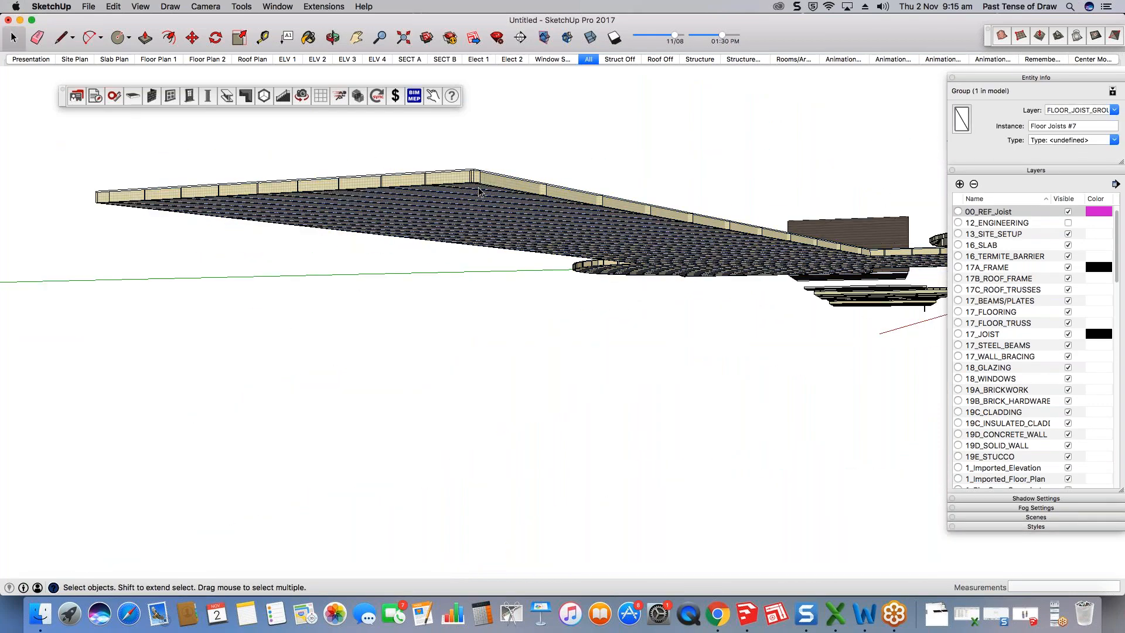
middle_drag(479, 192, 437, 374)
scroll(437, 374, down, 6)
key(m)
click(387, 415)
click(327, 389)
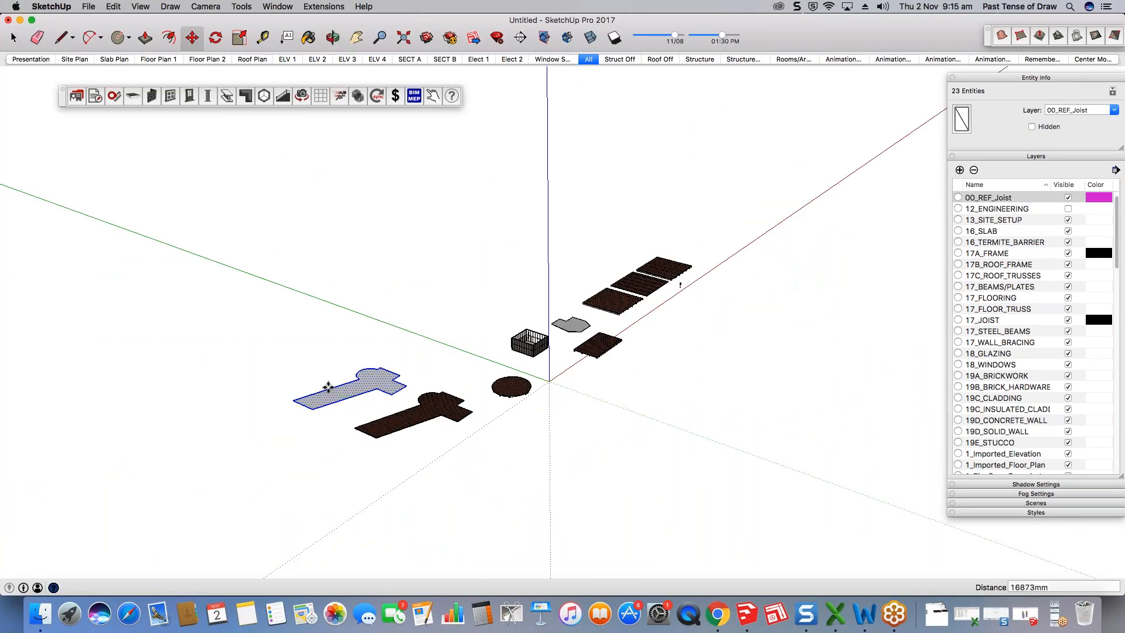
Step: Group the moved outline with its face and assign the group to the 00_REF_Joist layer
key(space)
scroll(319, 405, up, 2)
scroll(508, 323, up, 5)
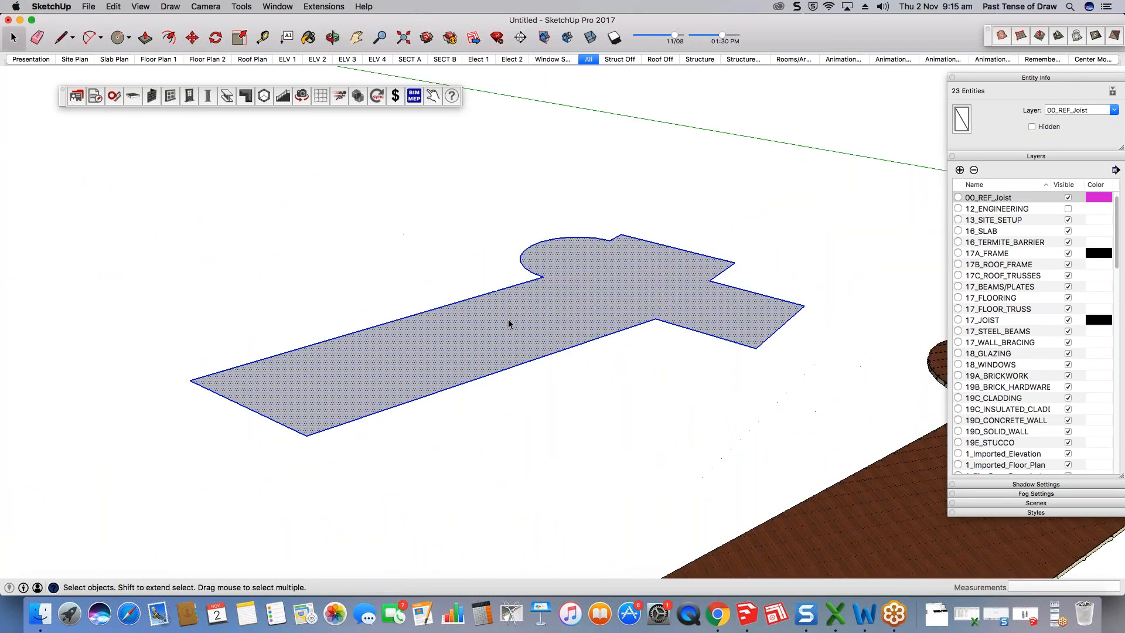
right_click(508, 318)
click(540, 417)
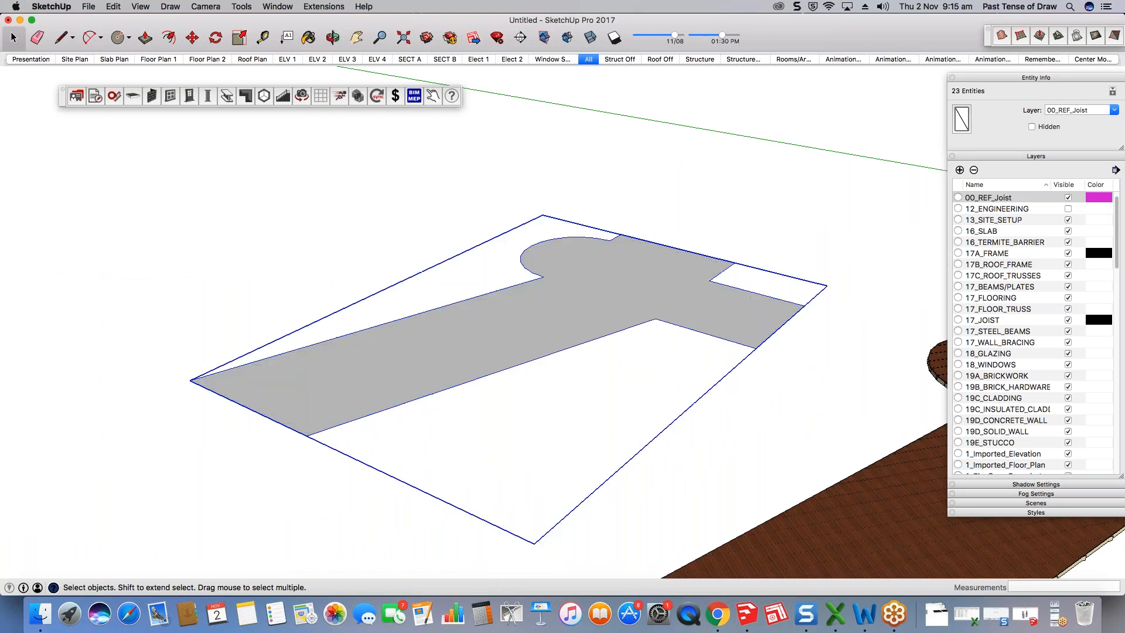
click(1114, 110)
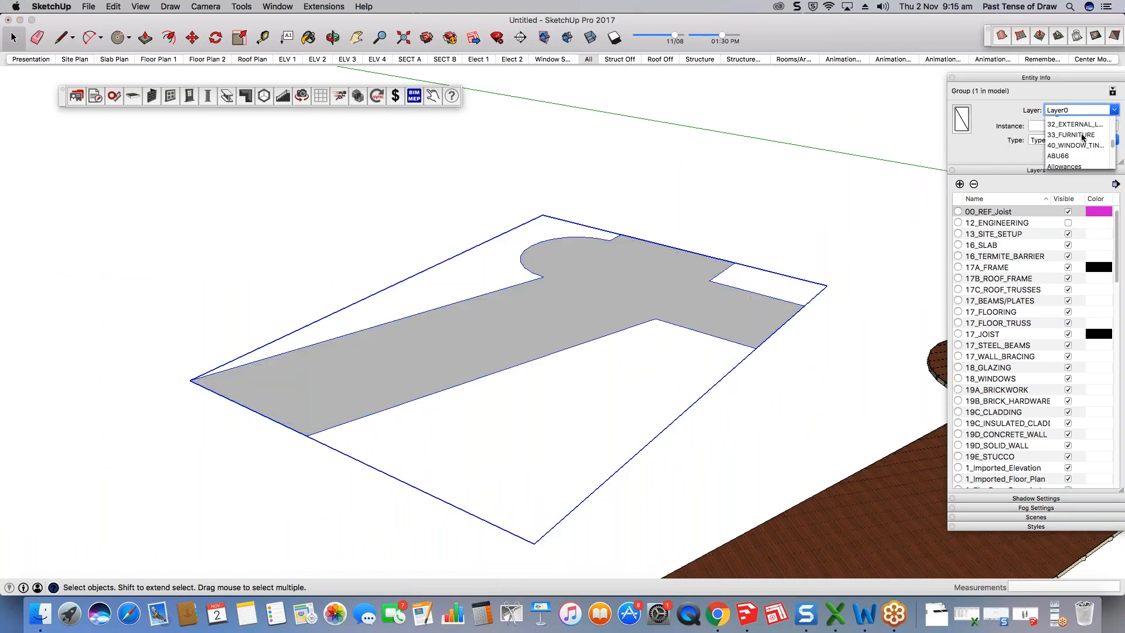
click(1068, 121)
click(807, 180)
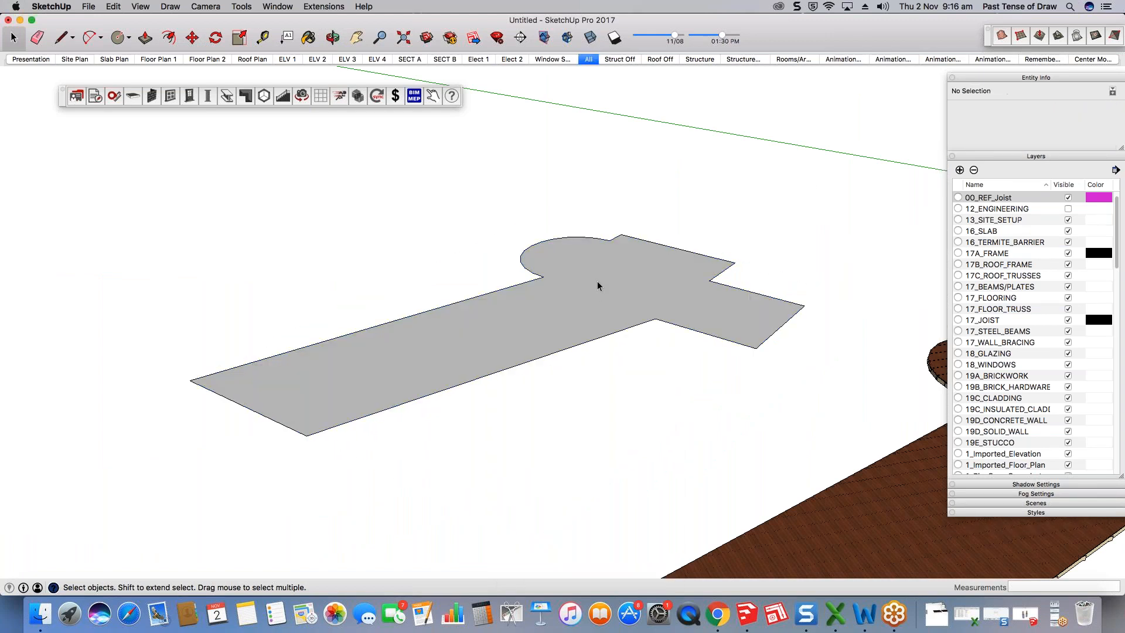
Step: Explode the moved outline group and delete its edges and face
right_click(599, 287)
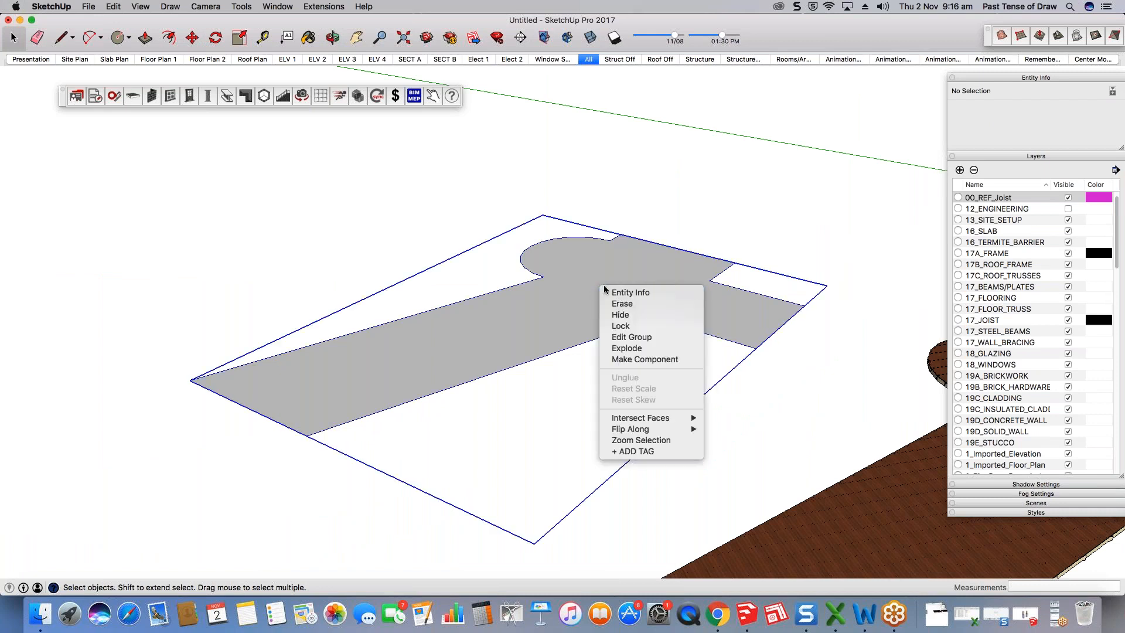
click(627, 348)
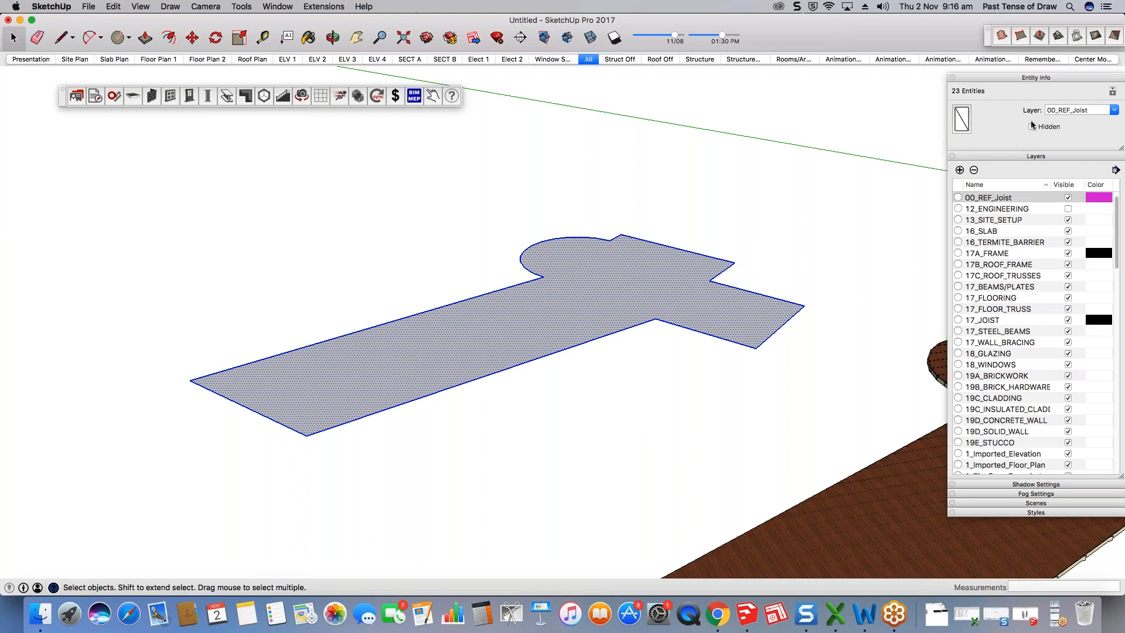
scroll(480, 176, down, 3)
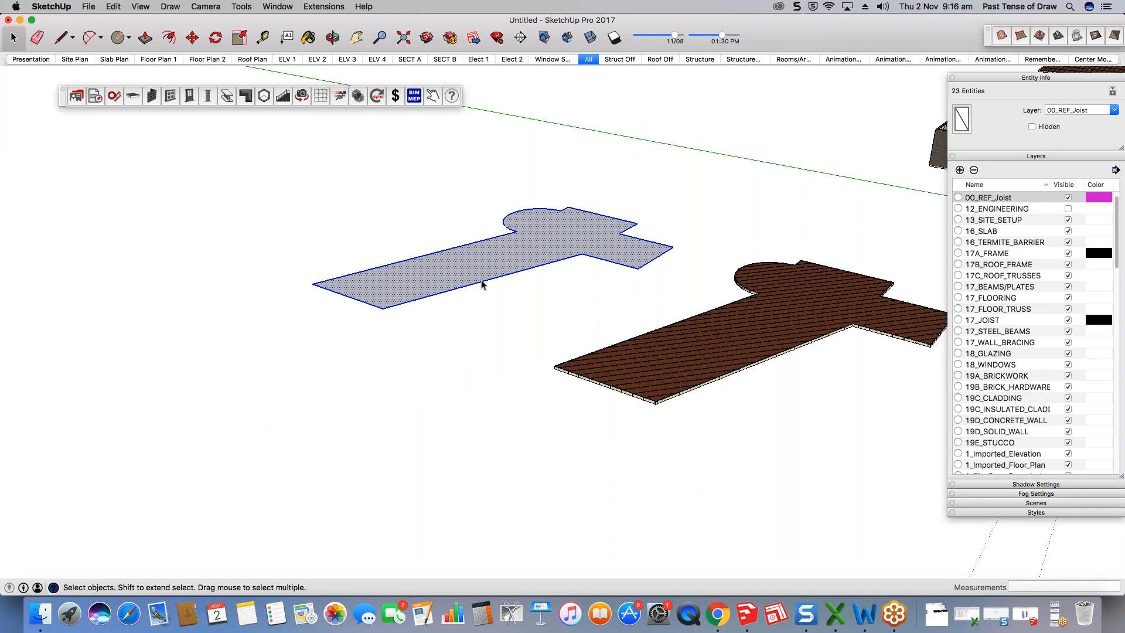
scroll(588, 243, down, 3)
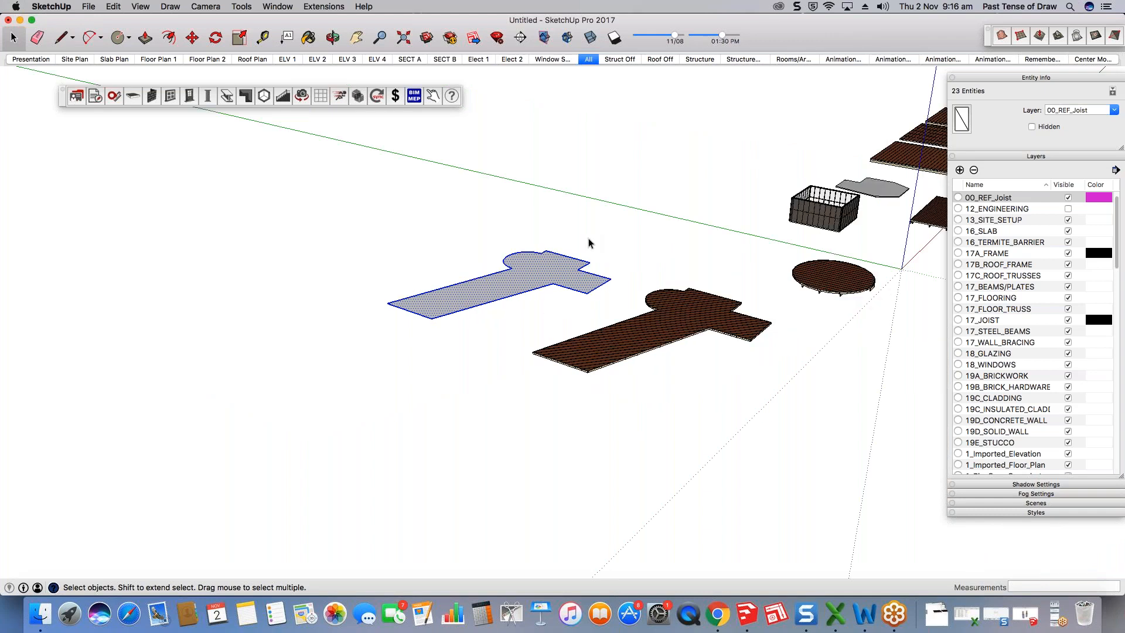
middle_drag(550, 355, 434, 331)
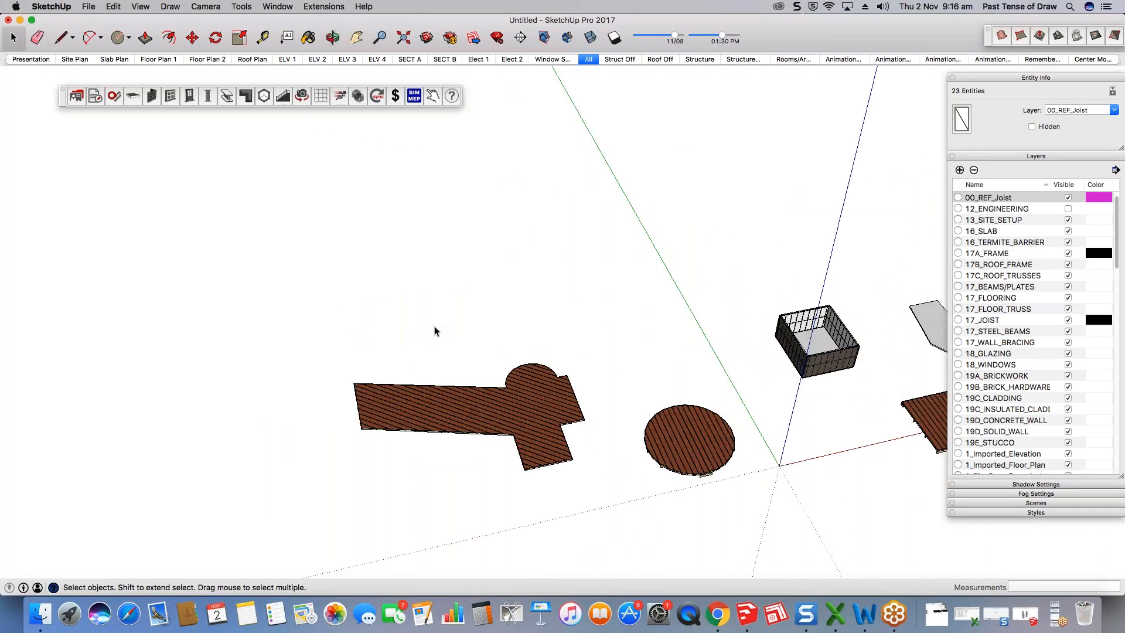
click(434, 327)
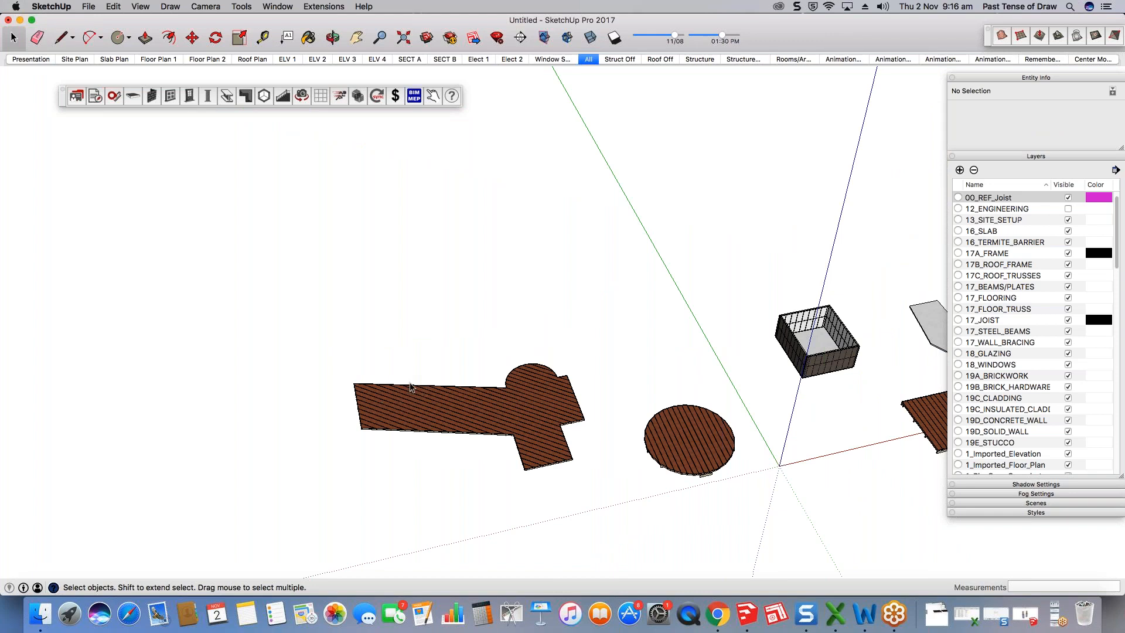
Step: Review the finished joist floors and slab, and examine the walled box closely from several sides
scroll(401, 369, down, 2)
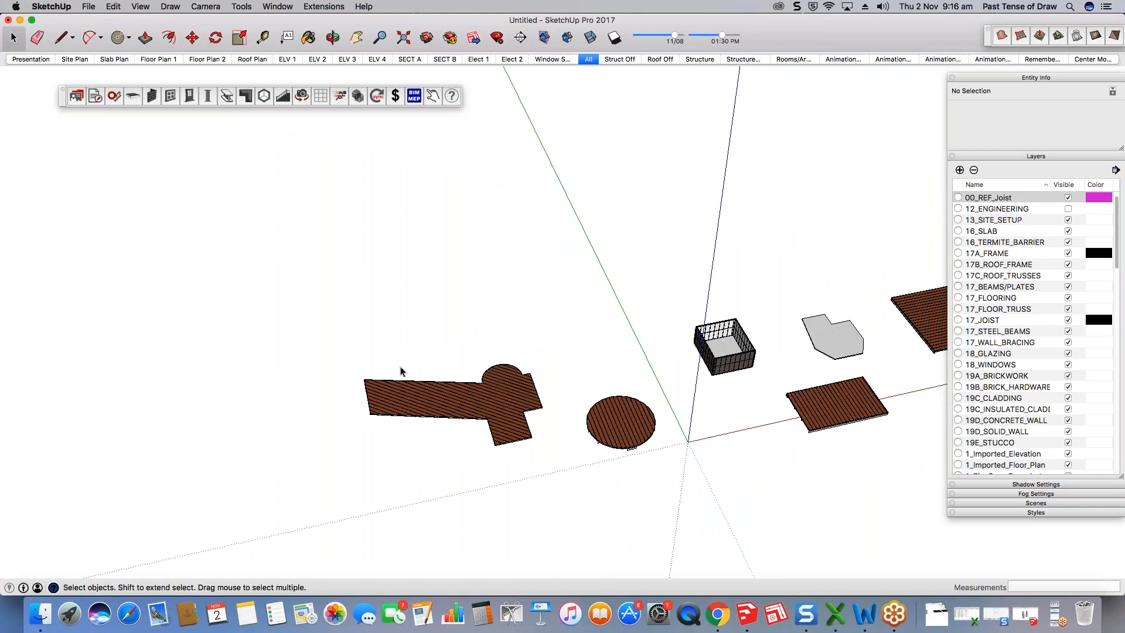
scroll(399, 366, down, 2)
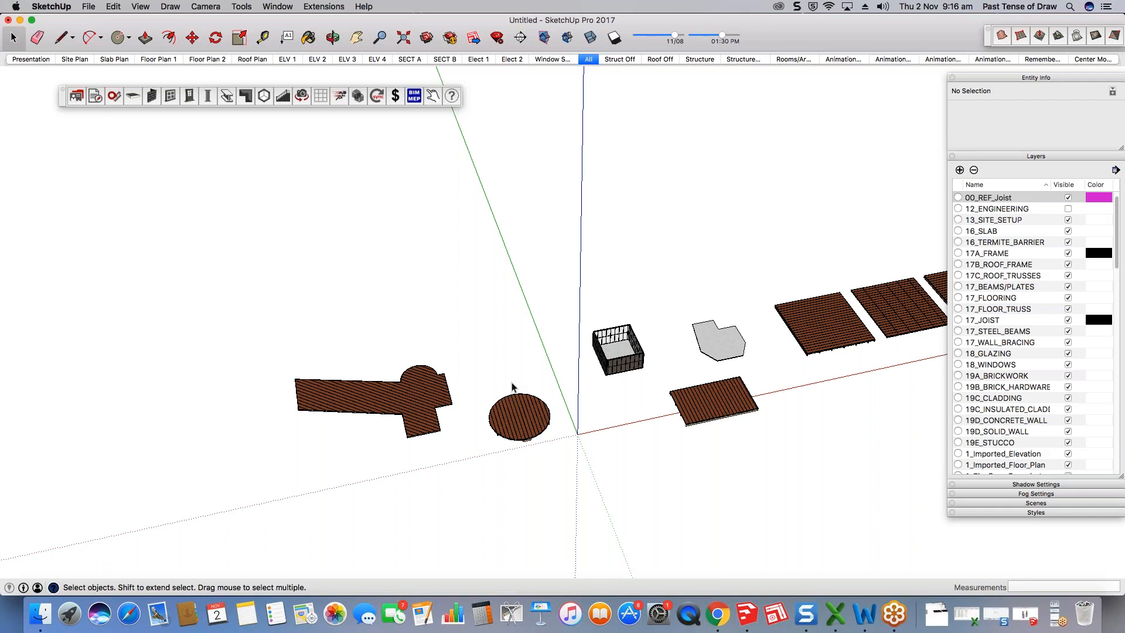
scroll(631, 358, up, 3)
scroll(632, 356, up, 2)
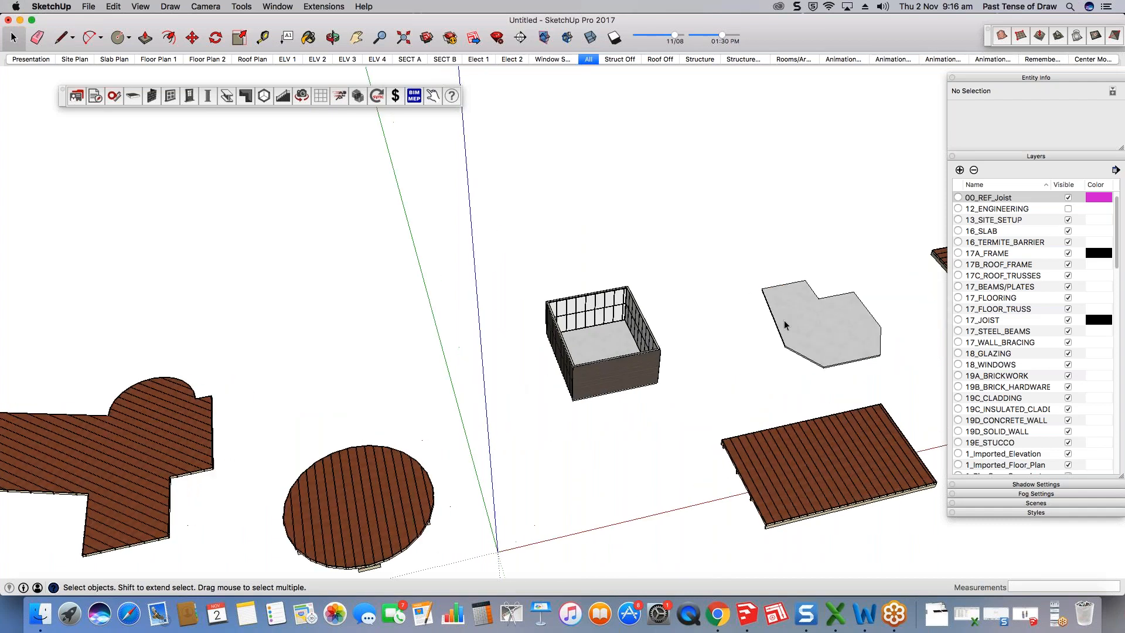
scroll(784, 320, down, 5)
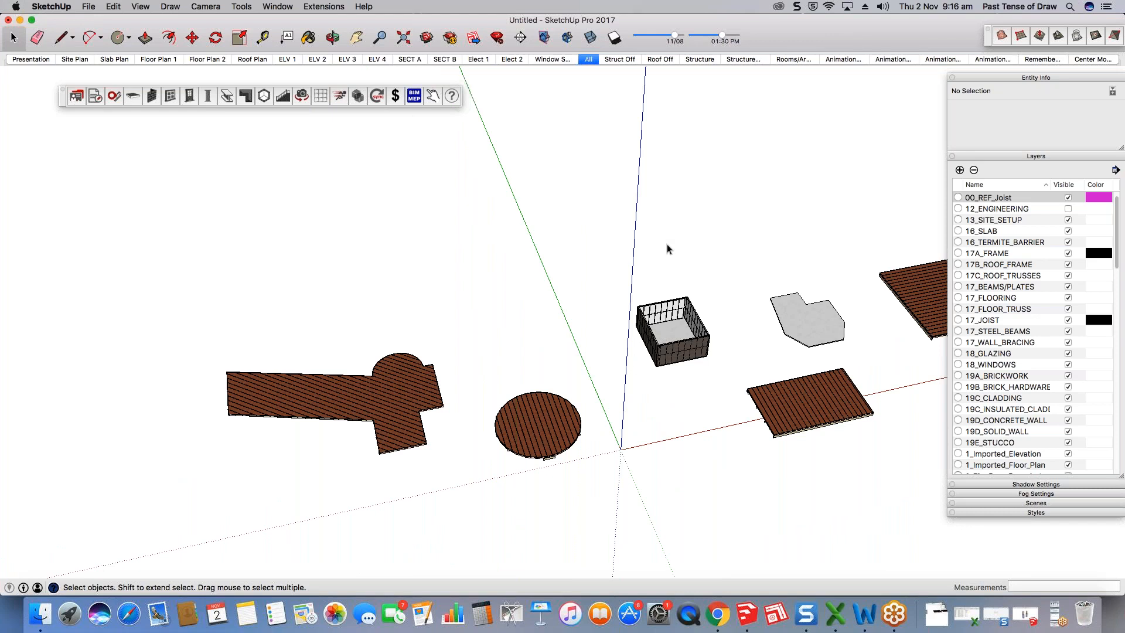
scroll(719, 366, up, 3)
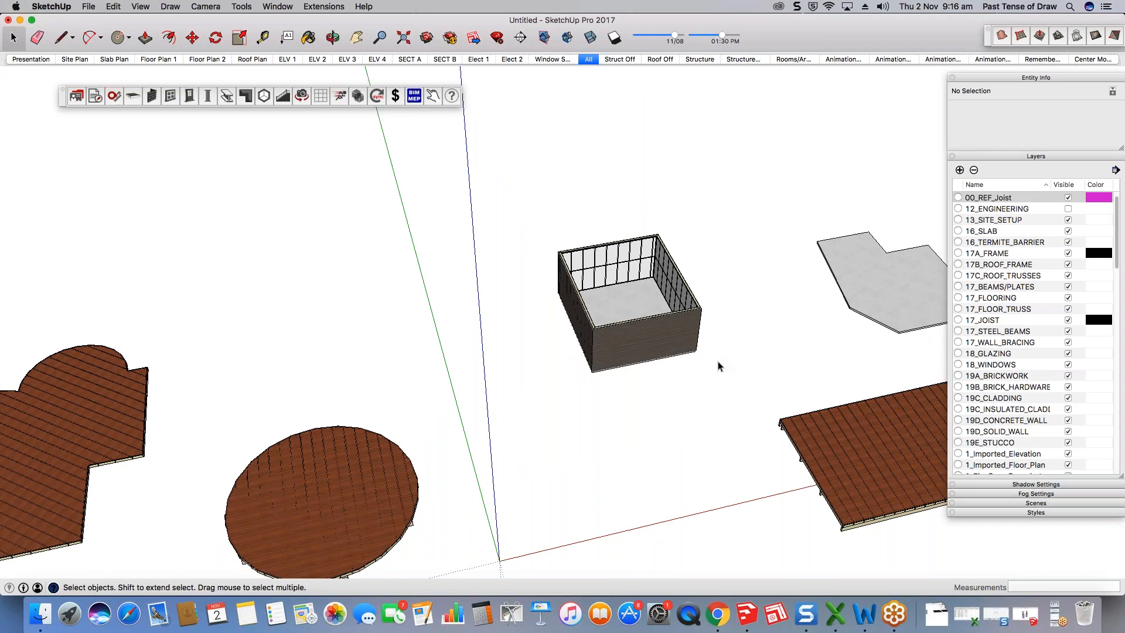
scroll(719, 366, up, 3)
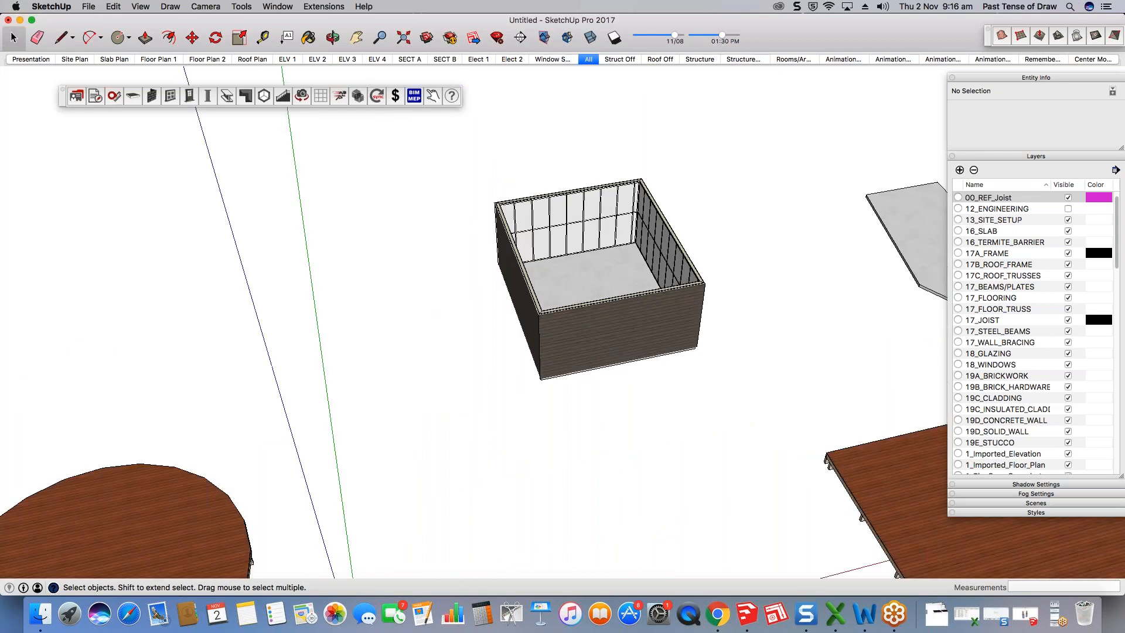
middle_drag(719, 366, 572, 335)
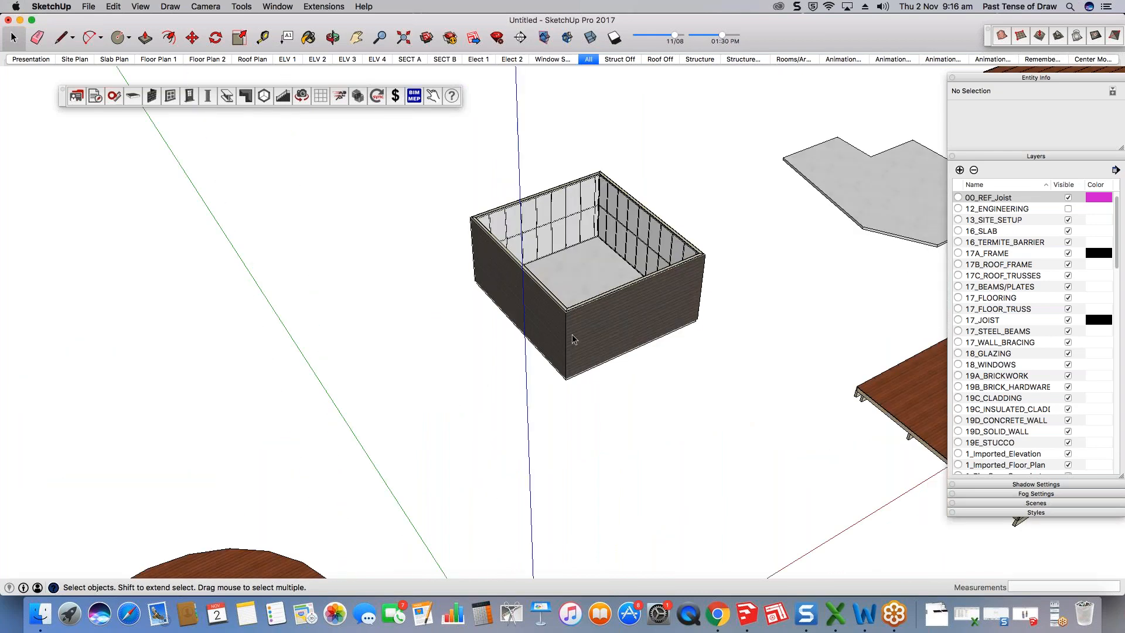
scroll(660, 350, up, 5)
scroll(660, 350, down, 5)
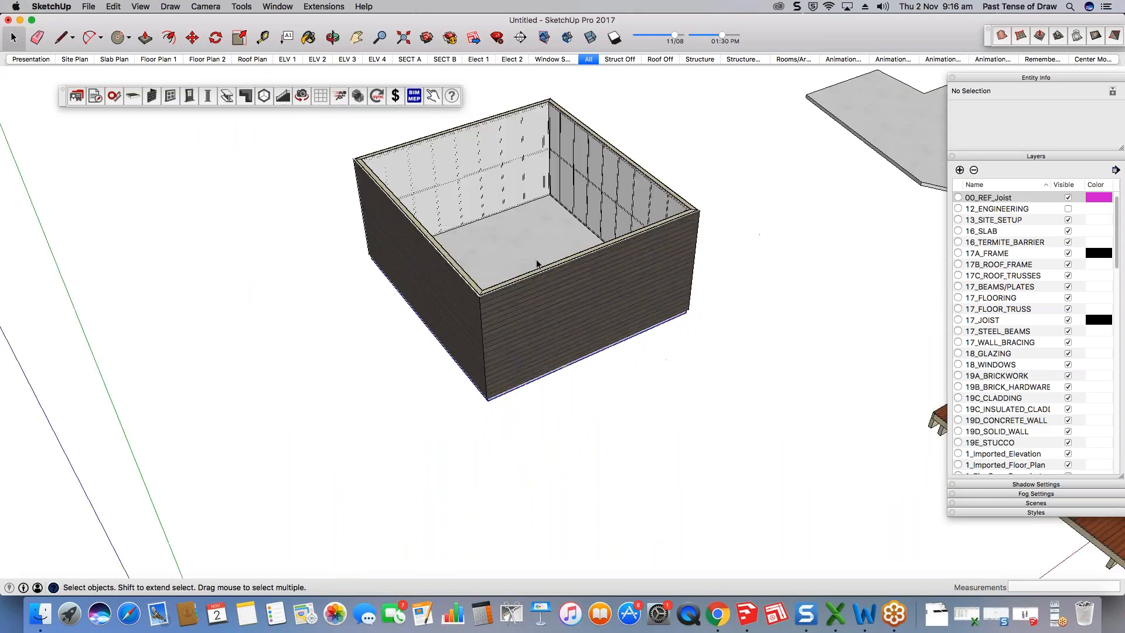
middle_drag(427, 371, 547, 201)
Step: Start a Ground Floor slab, thickness only at 100 mm, from the walled box's near bottom corner
click(133, 95)
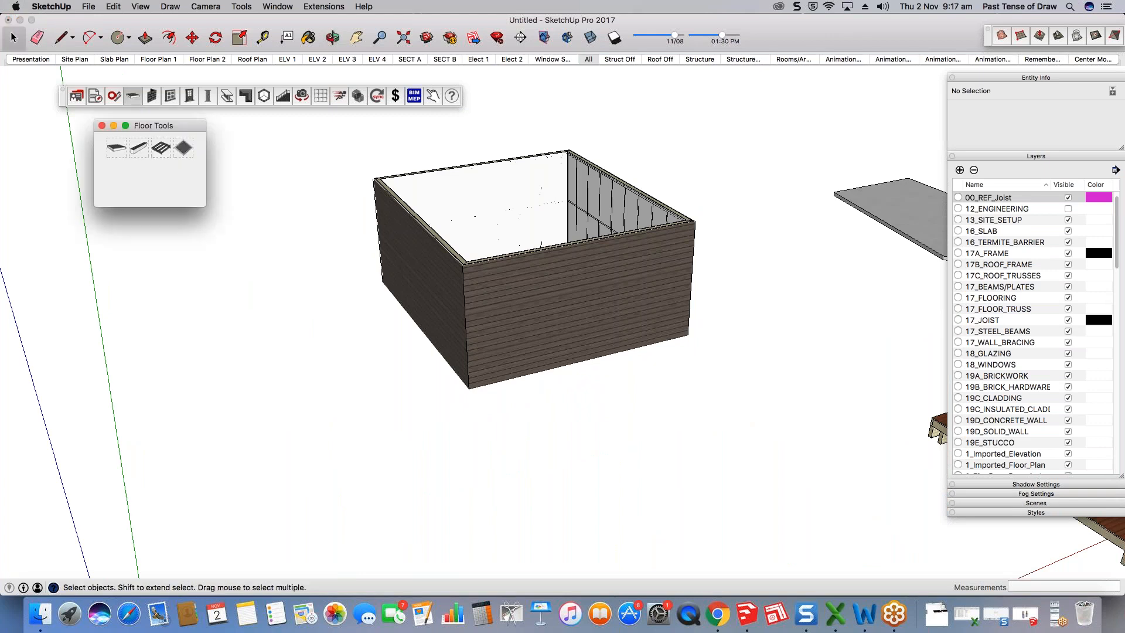
click(116, 149)
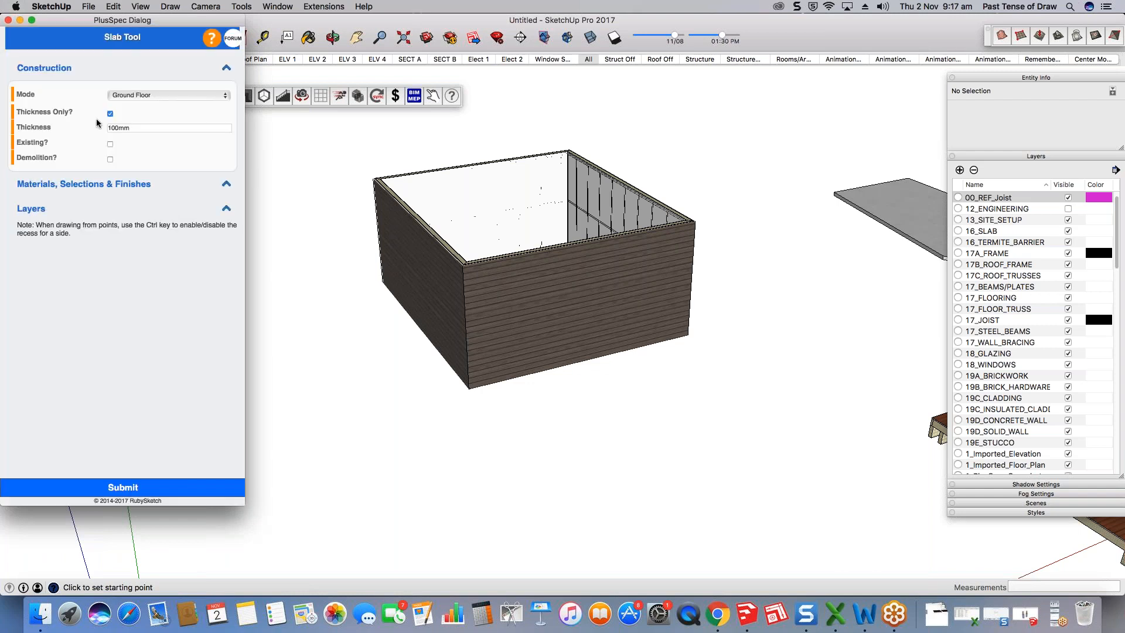
click(122, 487)
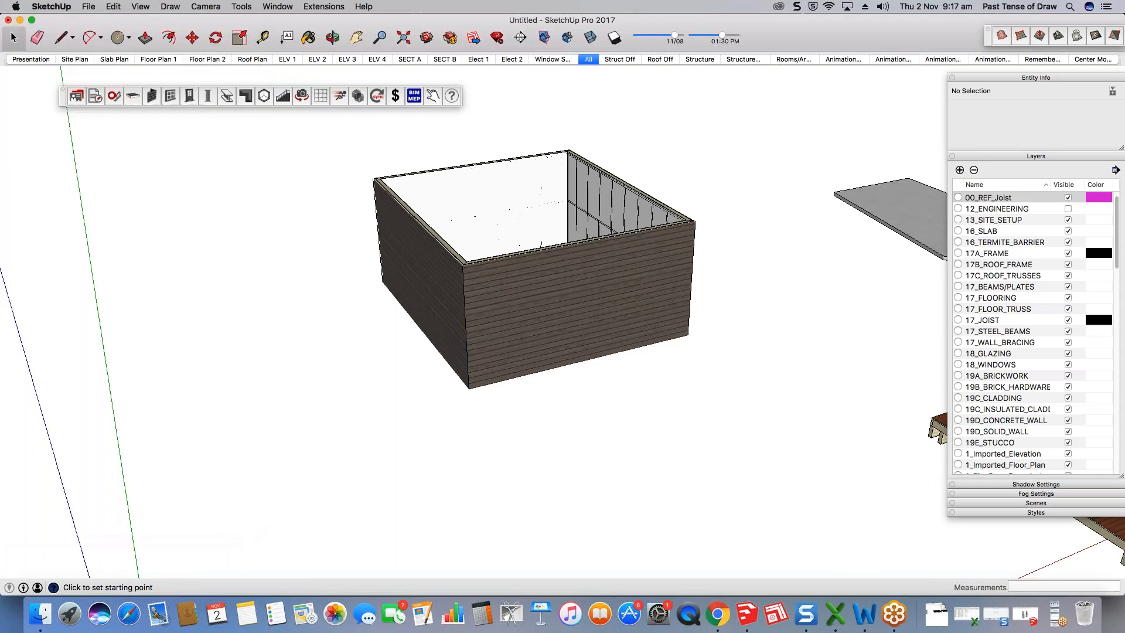
middle_drag(468, 328, 498, 351)
middle_drag(515, 422, 562, 444)
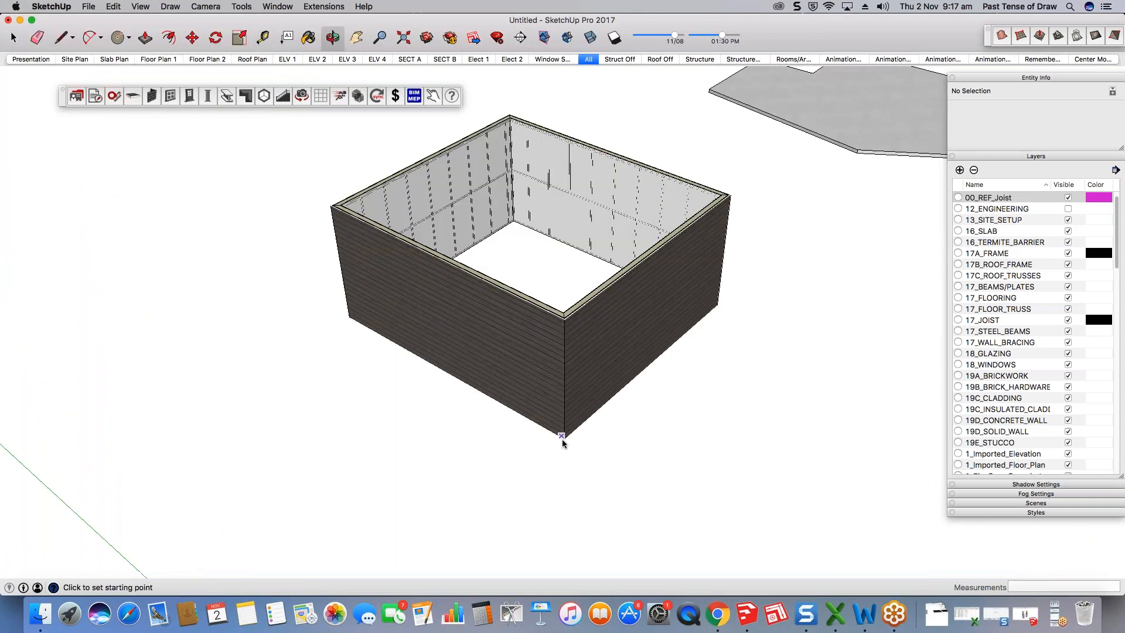
scroll(563, 444, up, 5)
click(567, 442)
scroll(567, 444, down, 5)
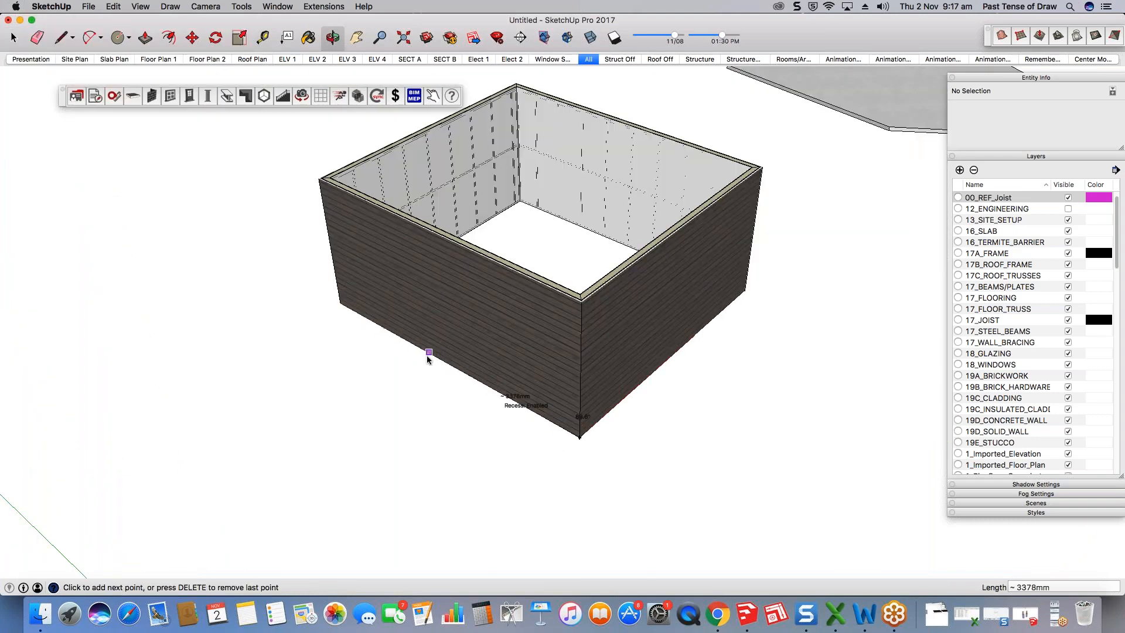
Step: Trace the slab outline about 3378 mm along the wall, then 2511, 5036, 4870 and about 1658 mm around to the adjacent wall
click(428, 352)
click(317, 430)
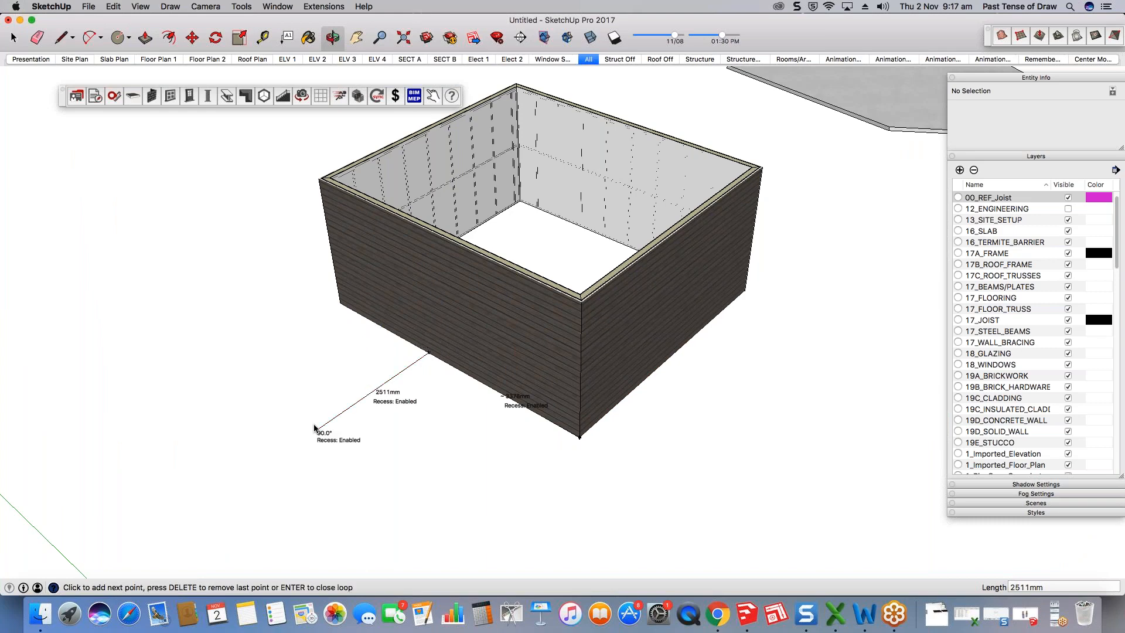
scroll(476, 490, down, 3)
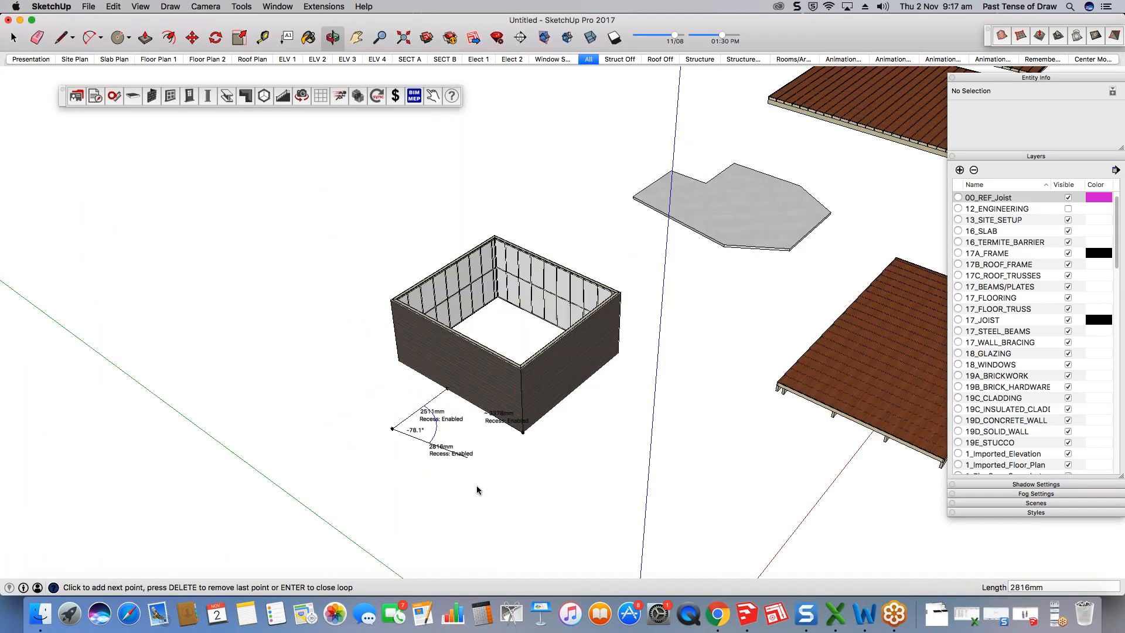
click(503, 516)
click(611, 415)
scroll(568, 397, up, 2)
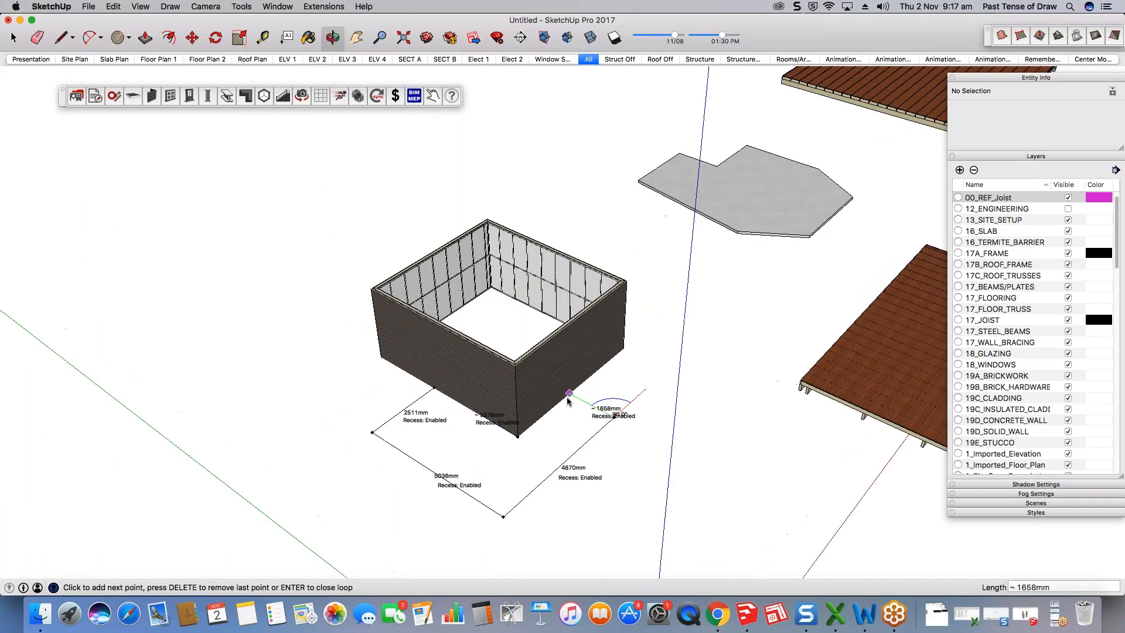
scroll(567, 401, up, 1)
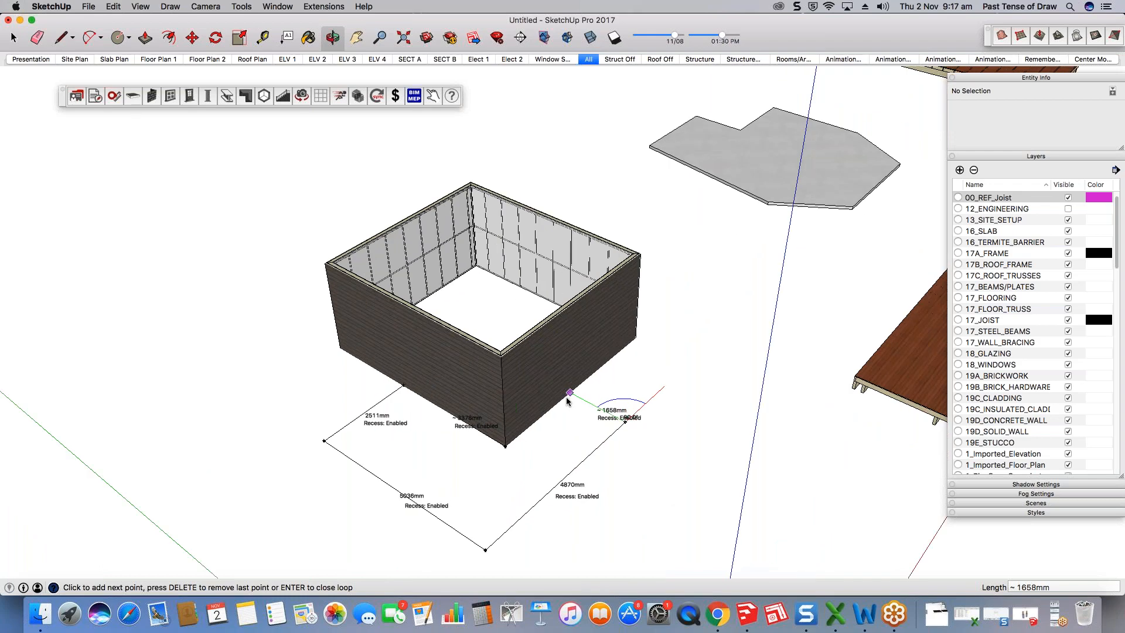
click(568, 394)
Step: Try to close the slab outline at the box's near bottom corner and remove the misplaced last point
scroll(539, 431, up, 3)
click(513, 446)
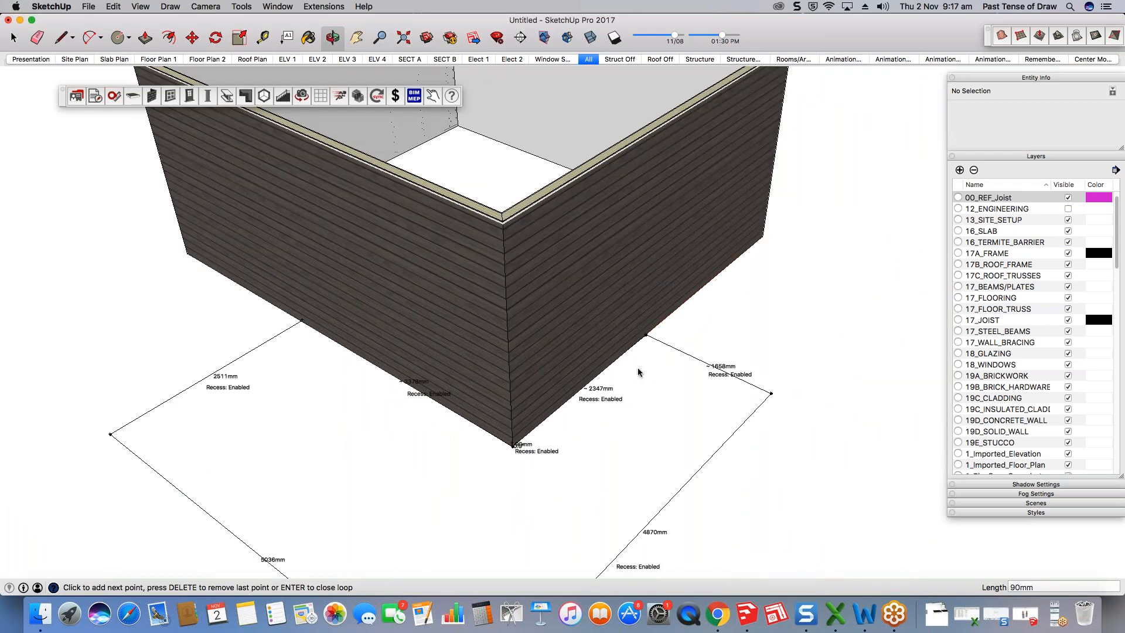
scroll(545, 427, up, 2)
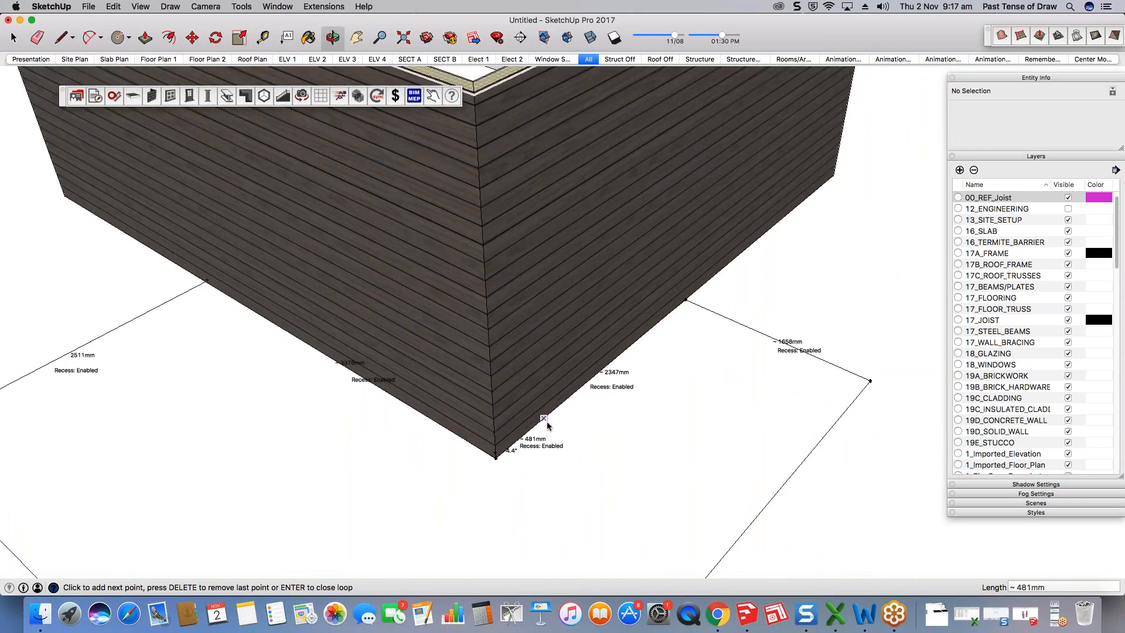
scroll(546, 421, up, 1)
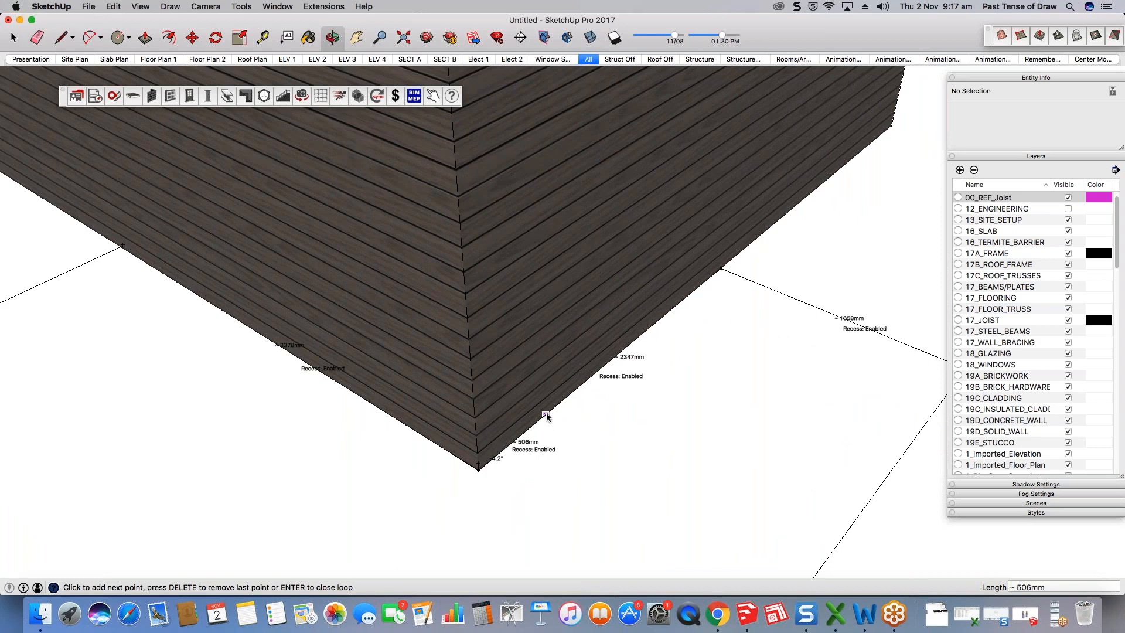
scroll(490, 482, up, 3)
key(Delete)
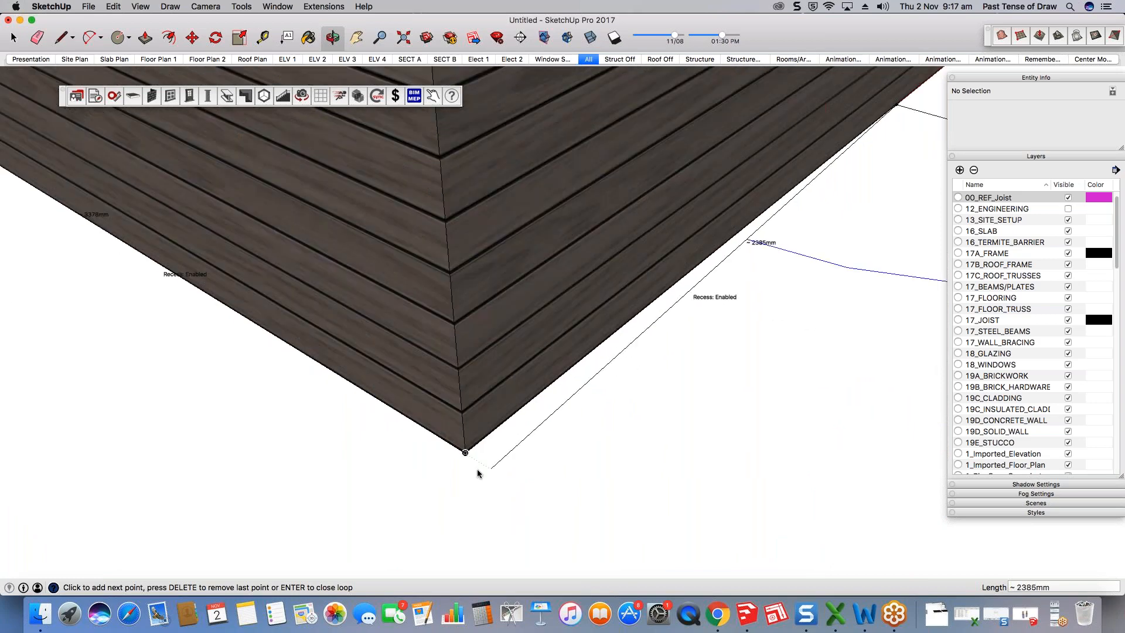
Step: Close the slab outline with a 2384 mm side ending exactly at the box's near bottom corner
scroll(547, 346, down, 2)
scroll(567, 317, down, 2)
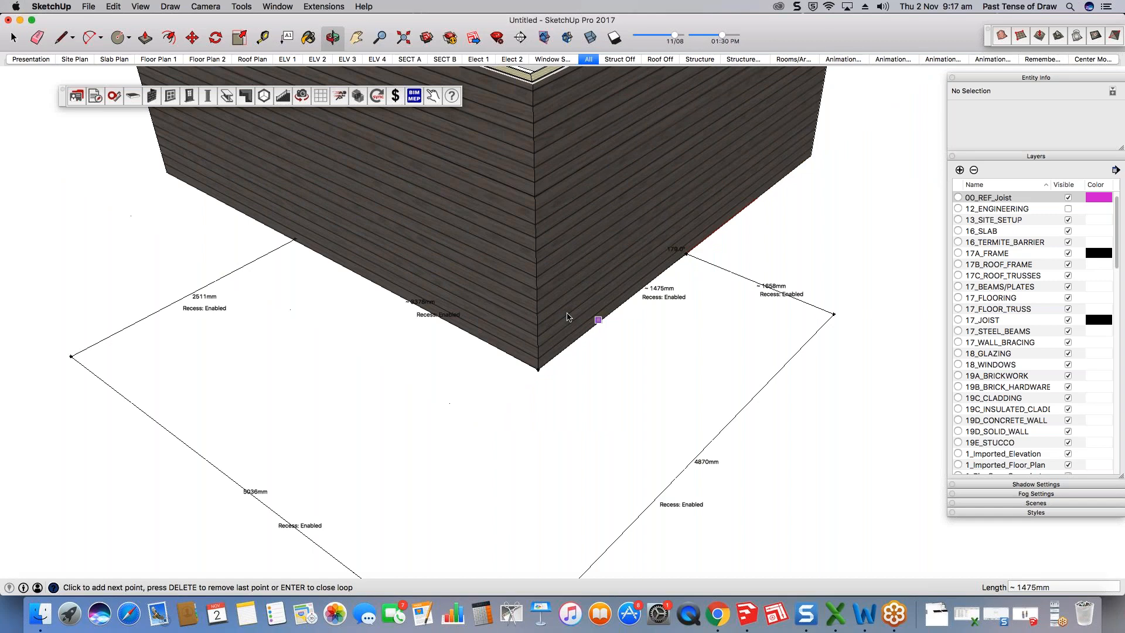
scroll(543, 368, up, 2)
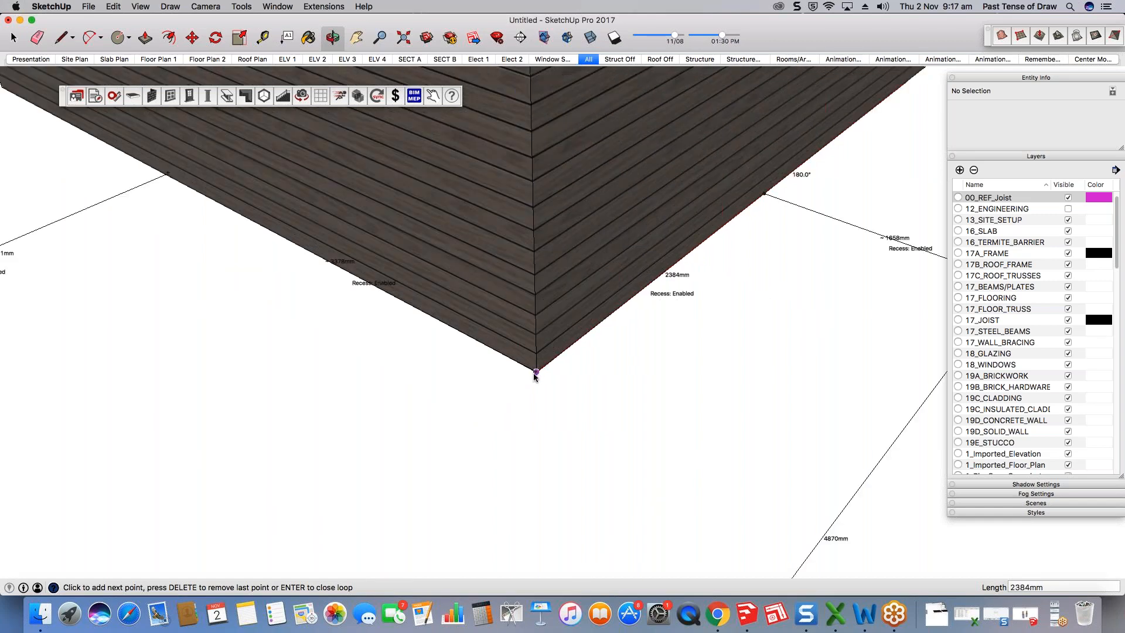
click(537, 371)
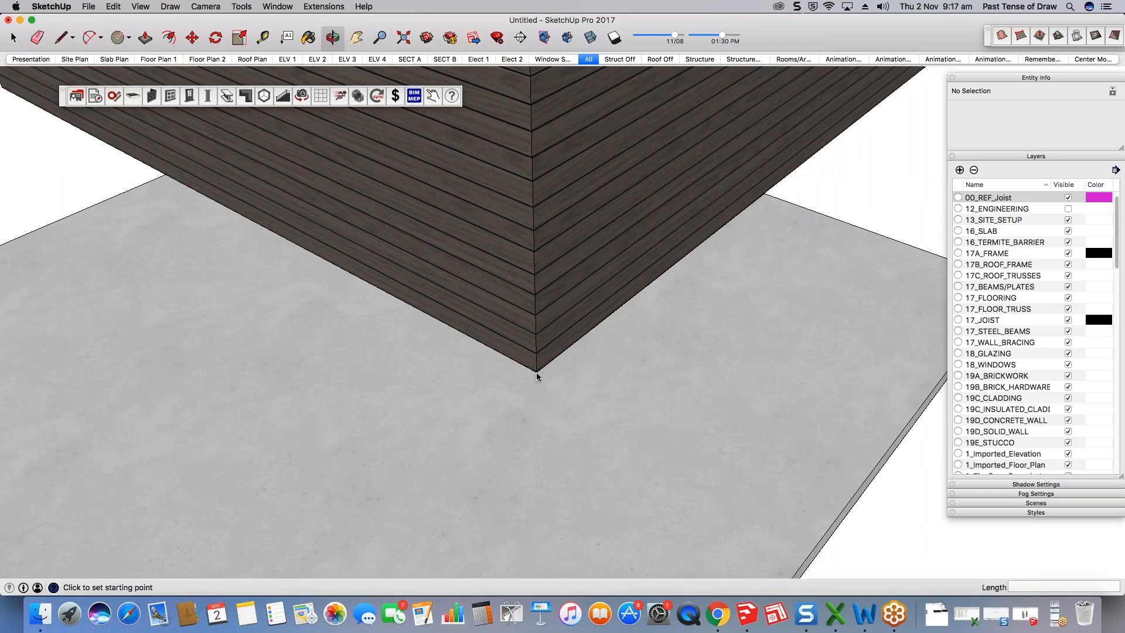
scroll(574, 286, down, 2)
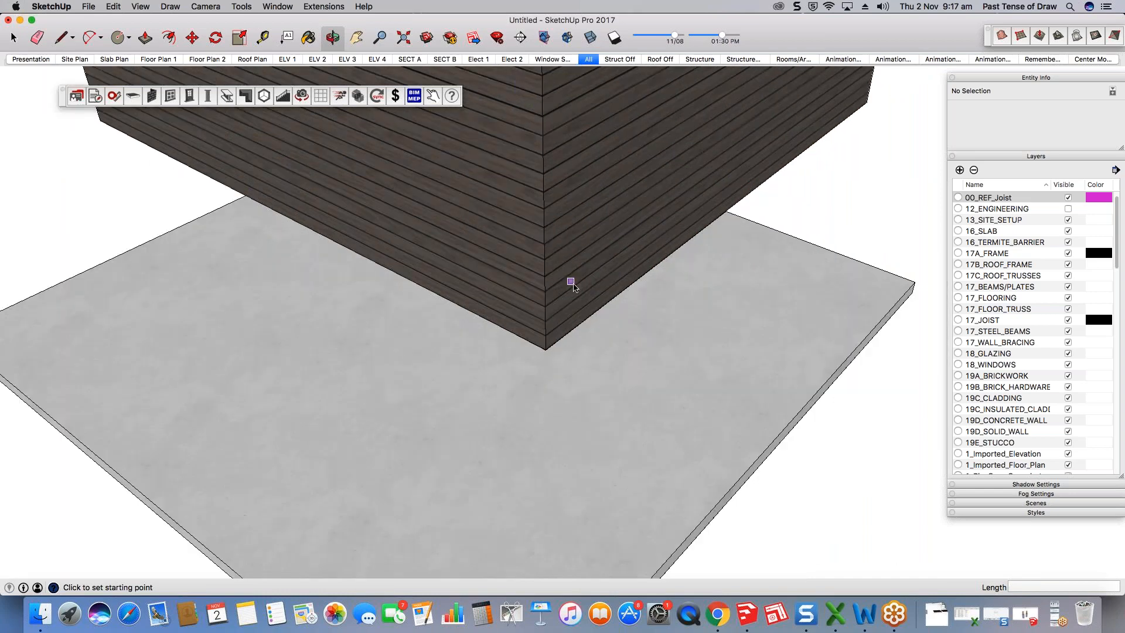
scroll(573, 286, down, 2)
middle_drag(524, 336, 488, 387)
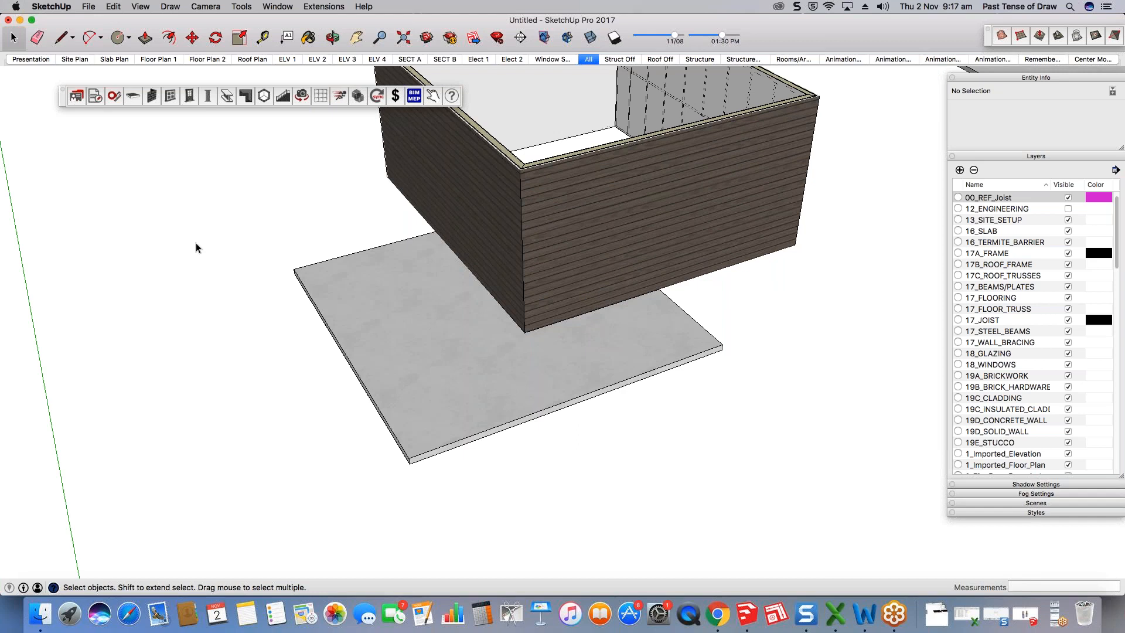
Step: Draw footings 400 mm wide and 600 mm high, set below the face, from the new slab's corner
click(133, 96)
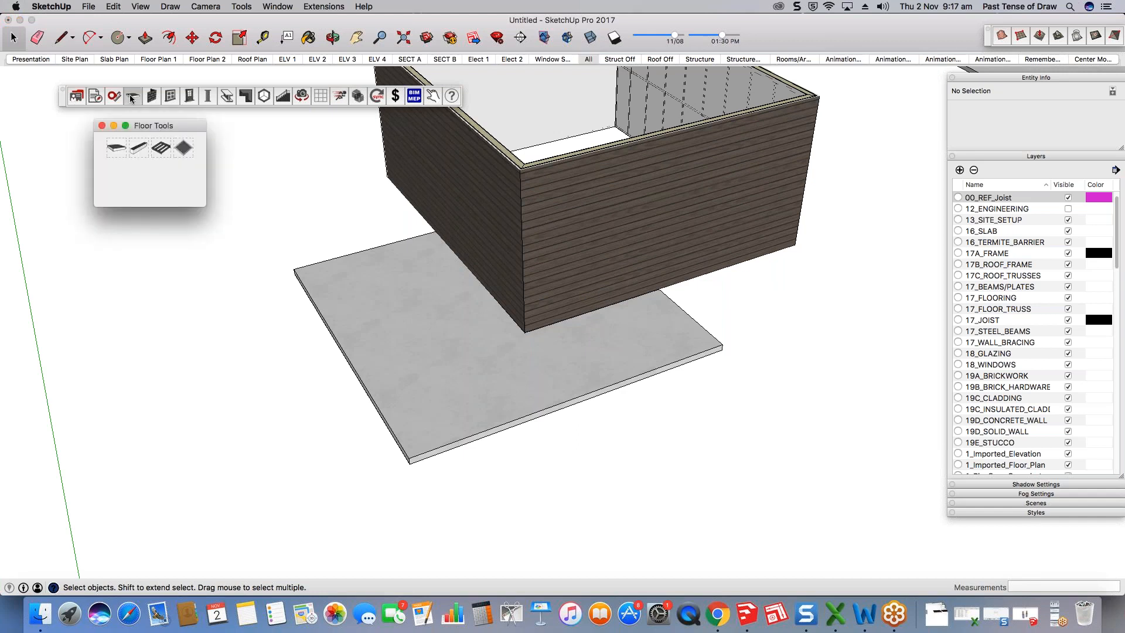
click(139, 149)
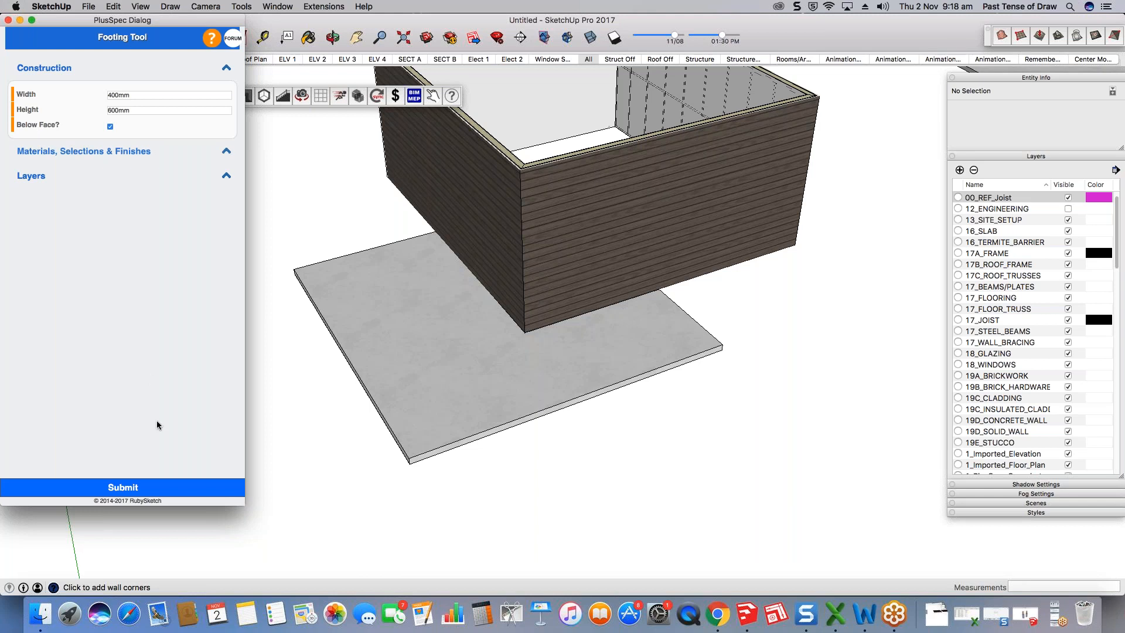
mouse_move(111, 120)
middle_drag(610, 476, 647, 269)
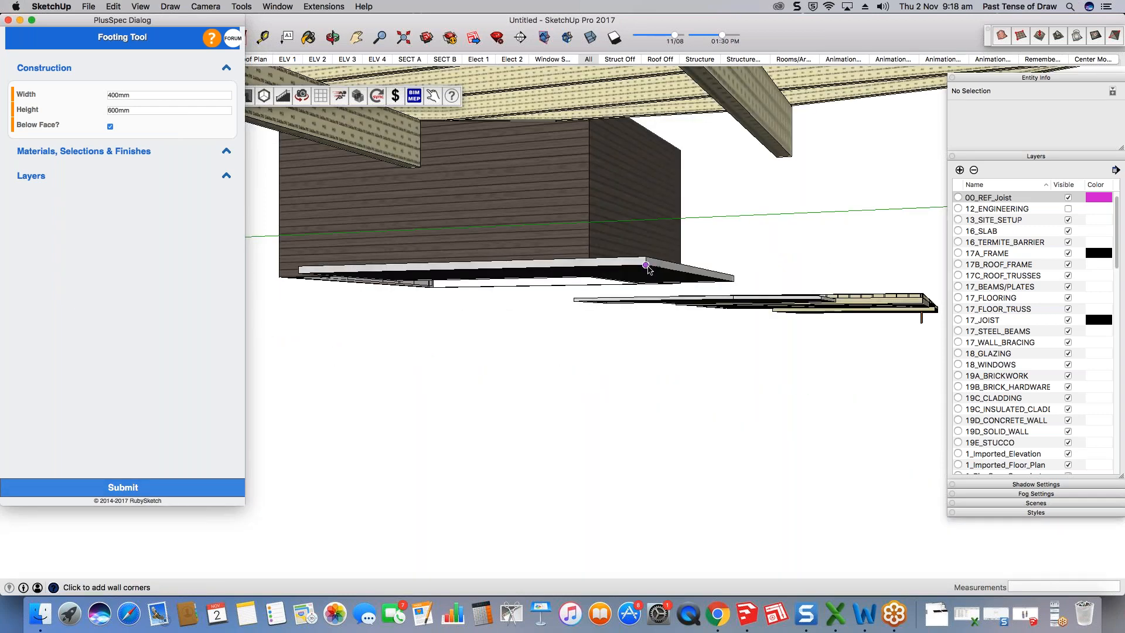
click(646, 265)
scroll(589, 276, up, 3)
mouse_move(703, 265)
middle_down()
mouse_move(220, 302)
mouse_move(240, 251)
mouse_move(706, 262)
middle_up()
click(706, 262)
middle_drag(727, 338, 521, 312)
Step: Move the second footing against the corner footing so that its top meets the slab's underside
key(space)
middle_drag(674, 351, 736, 238)
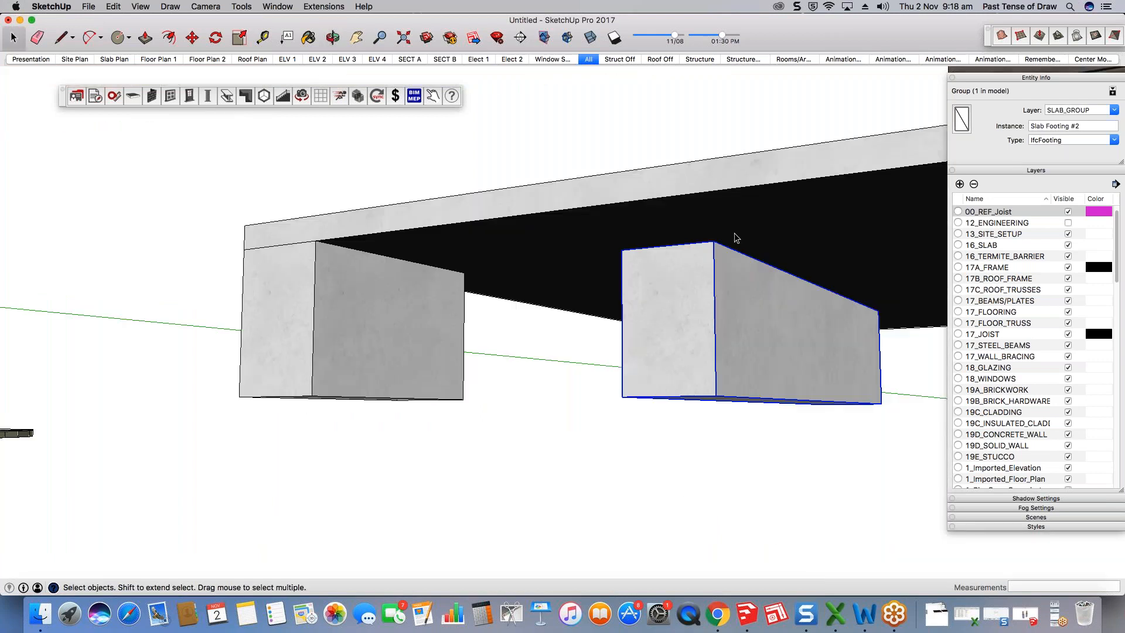
scroll(726, 238, up, 5)
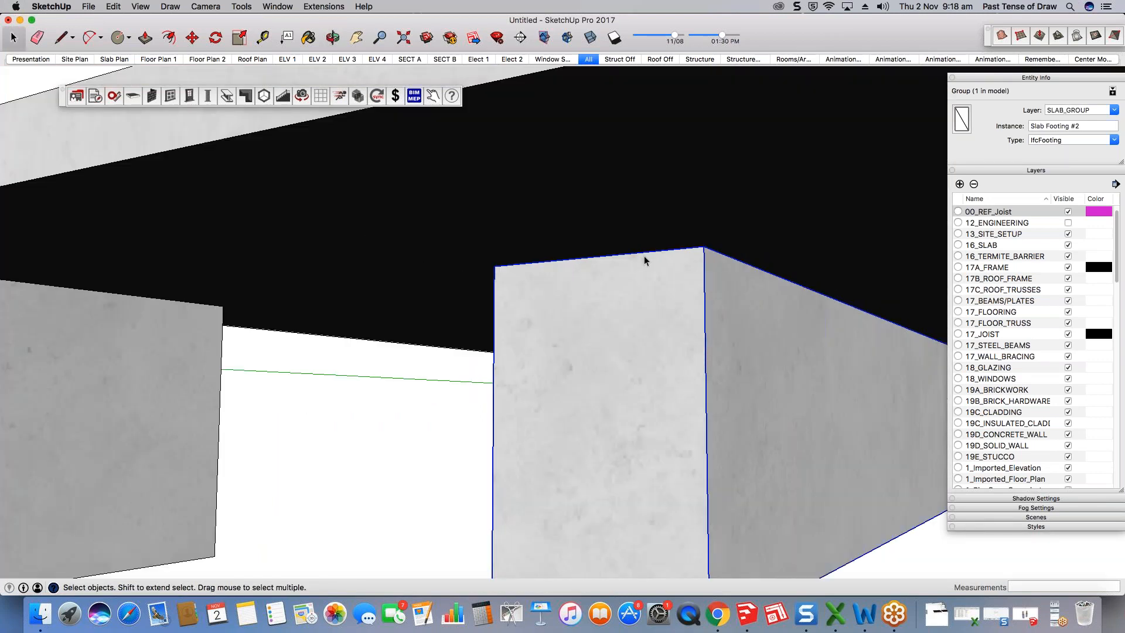
scroll(754, 310, down, 5)
key(m)
click(704, 284)
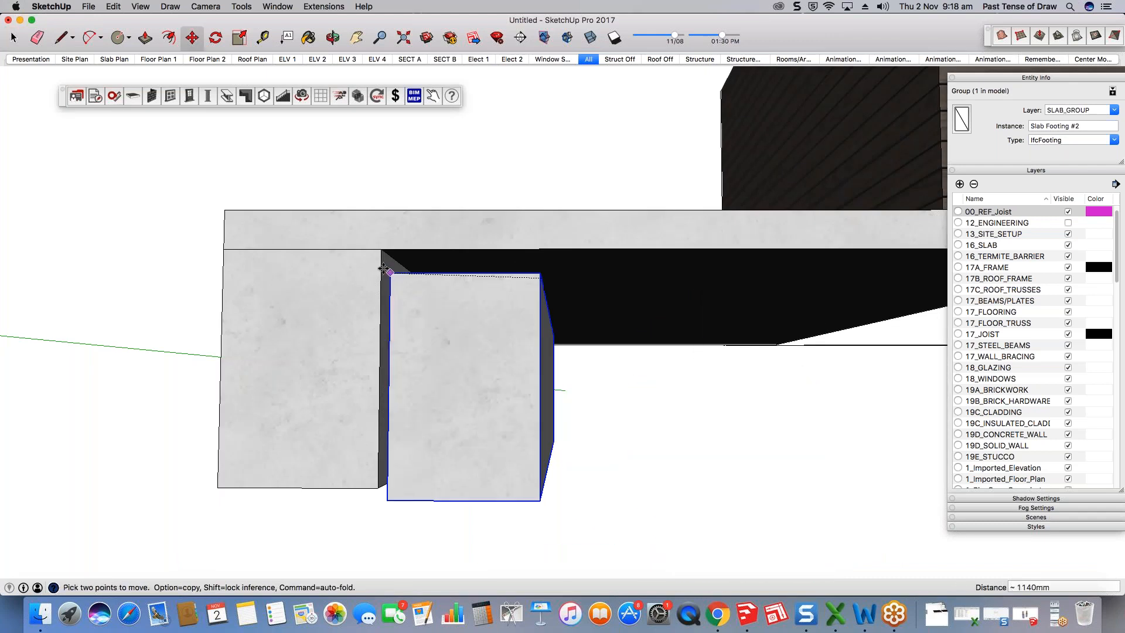
click(378, 243)
Step: Move the second footing about 1711 mm away from the corner footing along the slab's edge
scroll(455, 290, down, 4)
click(488, 274)
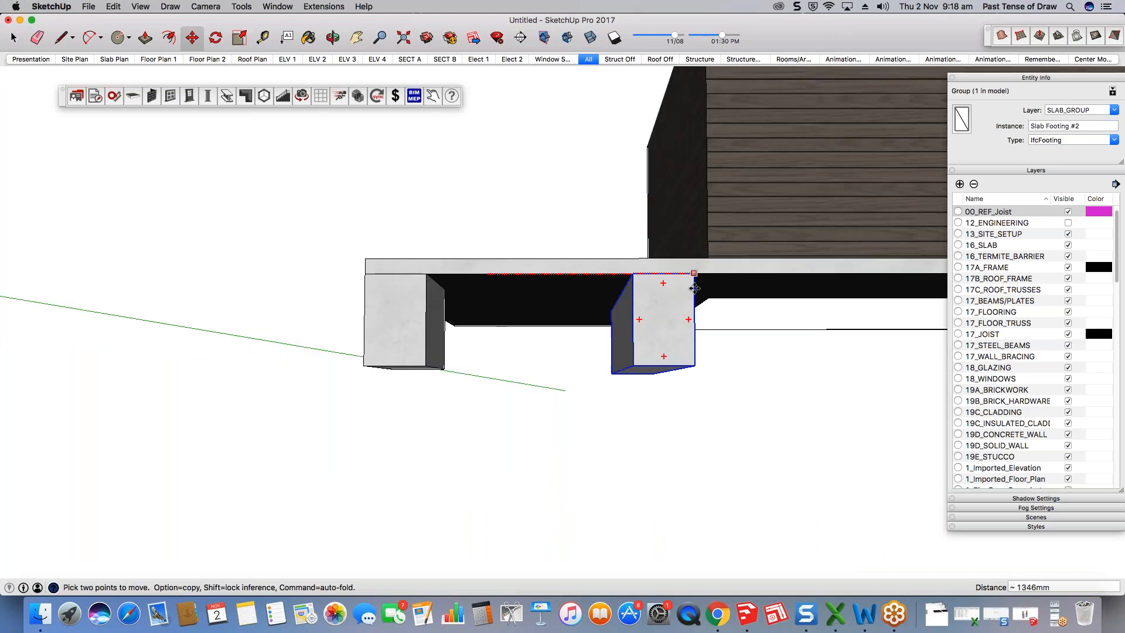
middle_drag(705, 293, 650, 293)
middle_drag(504, 267, 479, 243)
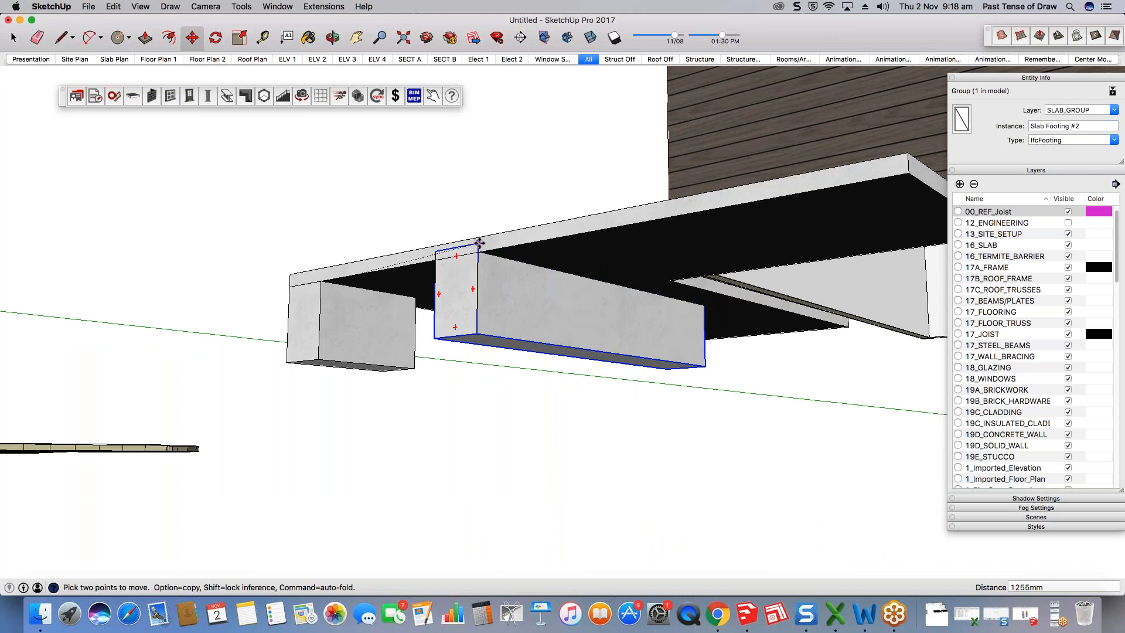
click(479, 243)
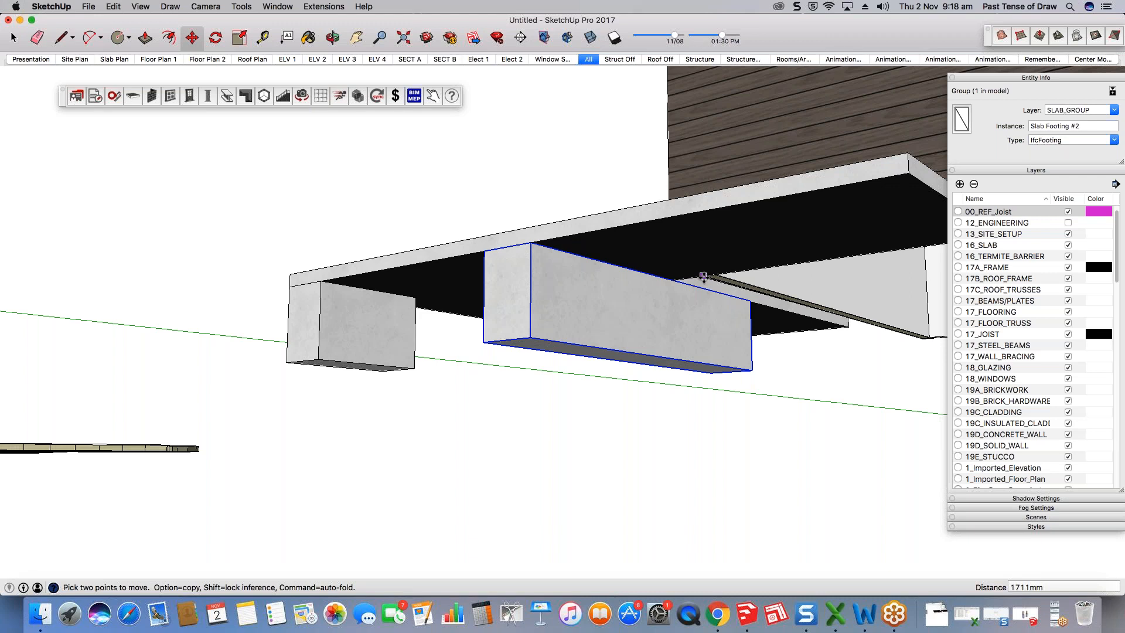
key(space)
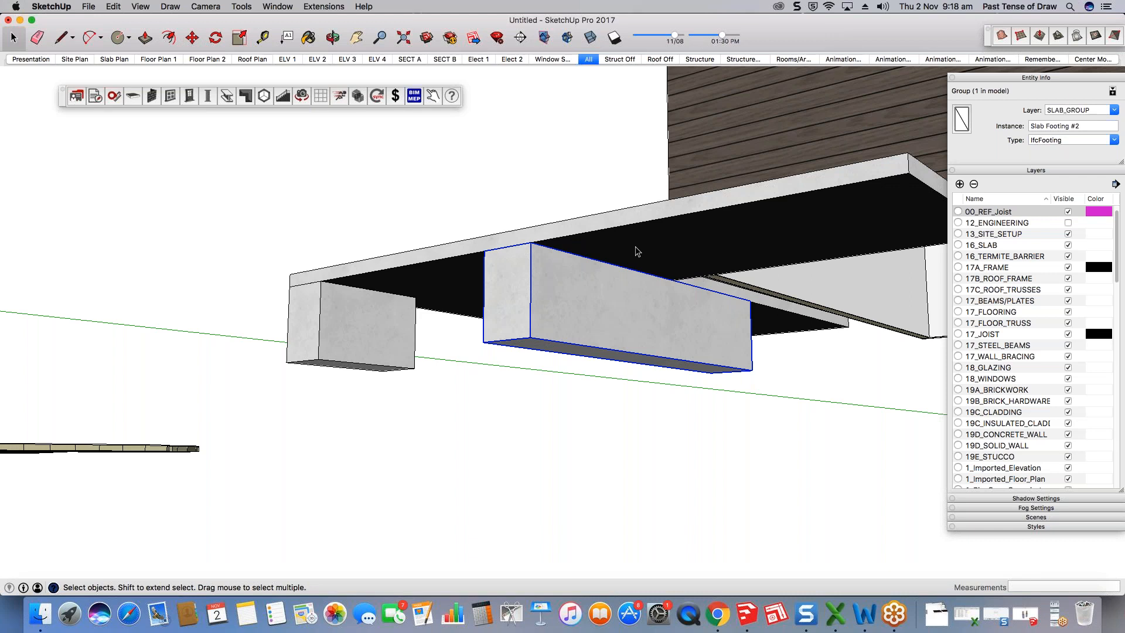
Step: Set up a Concrete Round post with a height of 400 mm in the Post/Column Tool
middle_drag(533, 234, 739, 329)
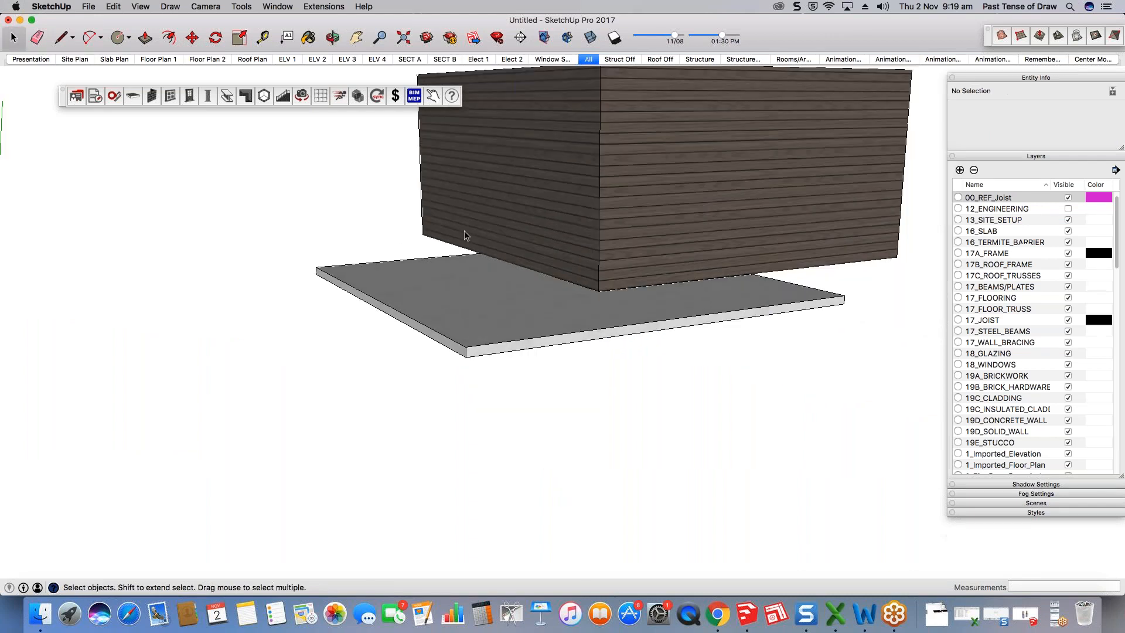
click(207, 97)
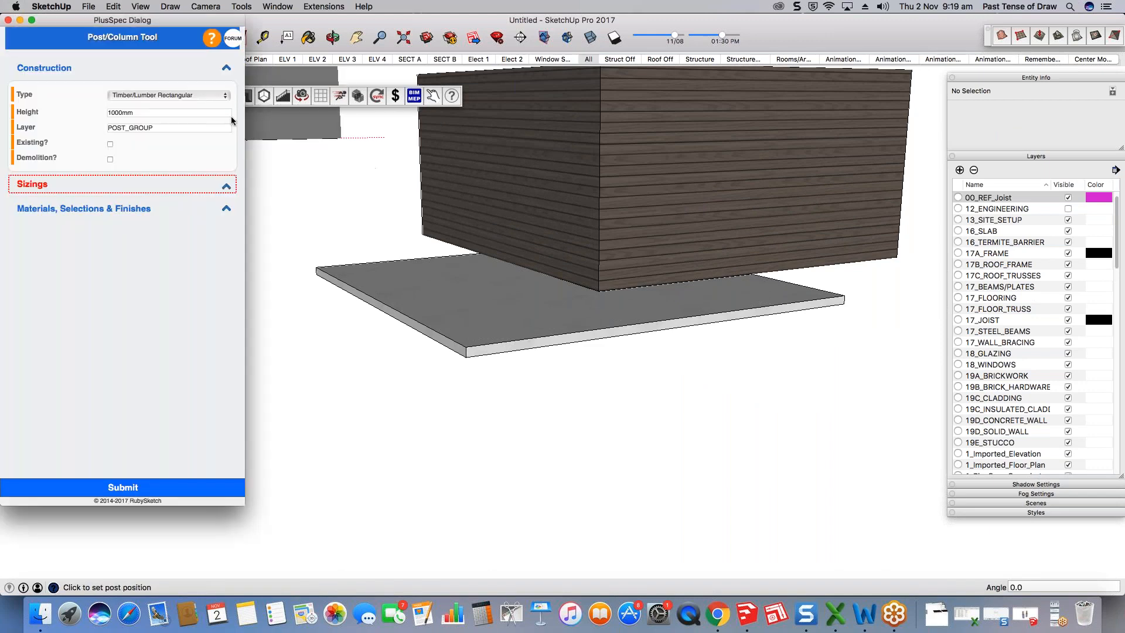
click(170, 95)
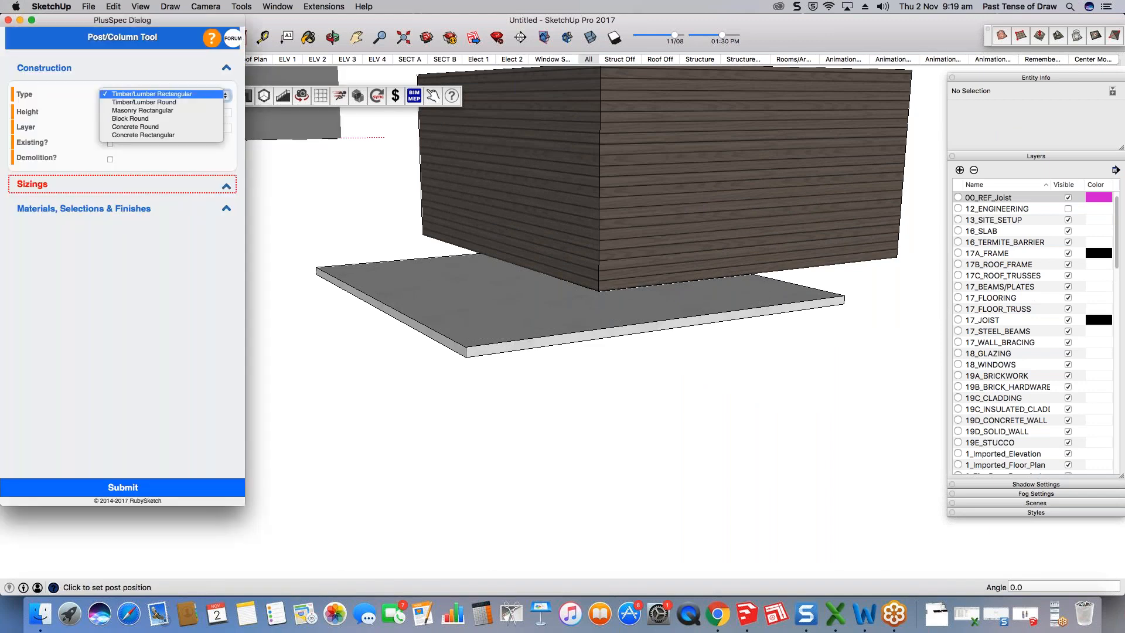
click(146, 127)
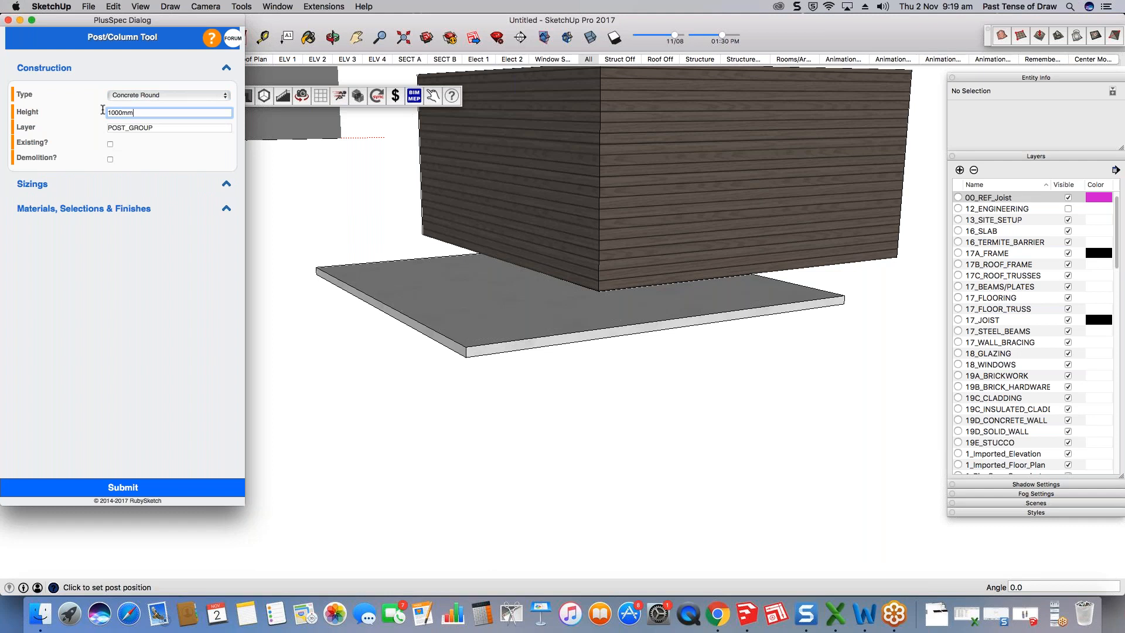
key(super+a)
text(400)
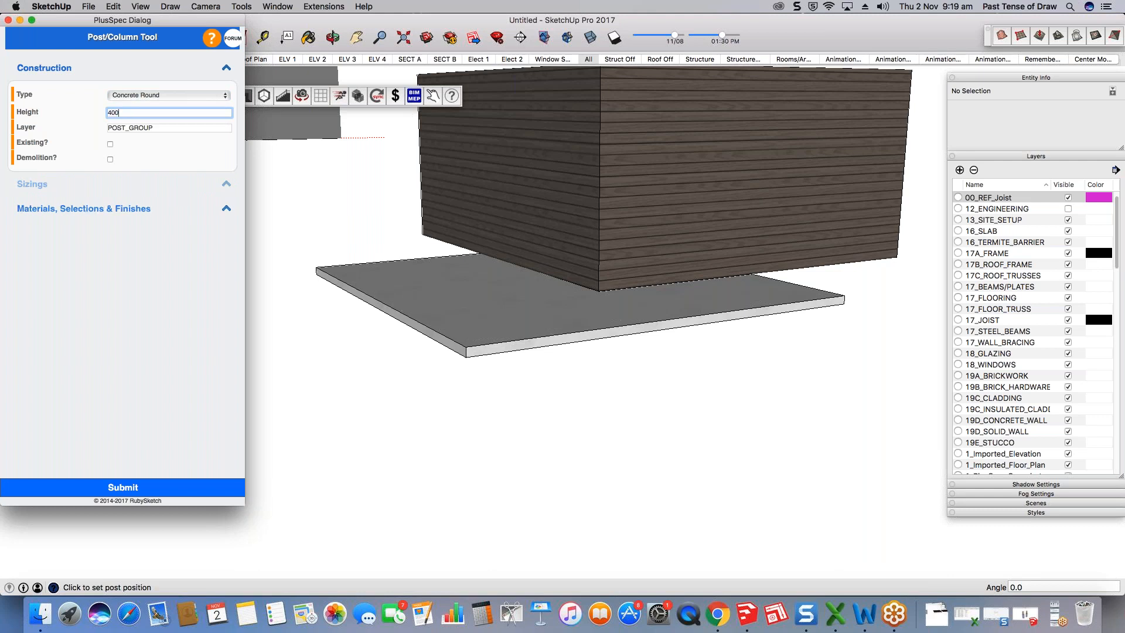
click(146, 489)
Step: Place the round post at the slab's near bottom corner, cycling its anchor until it sits inside the edges below the slab
scroll(475, 361, up, 2)
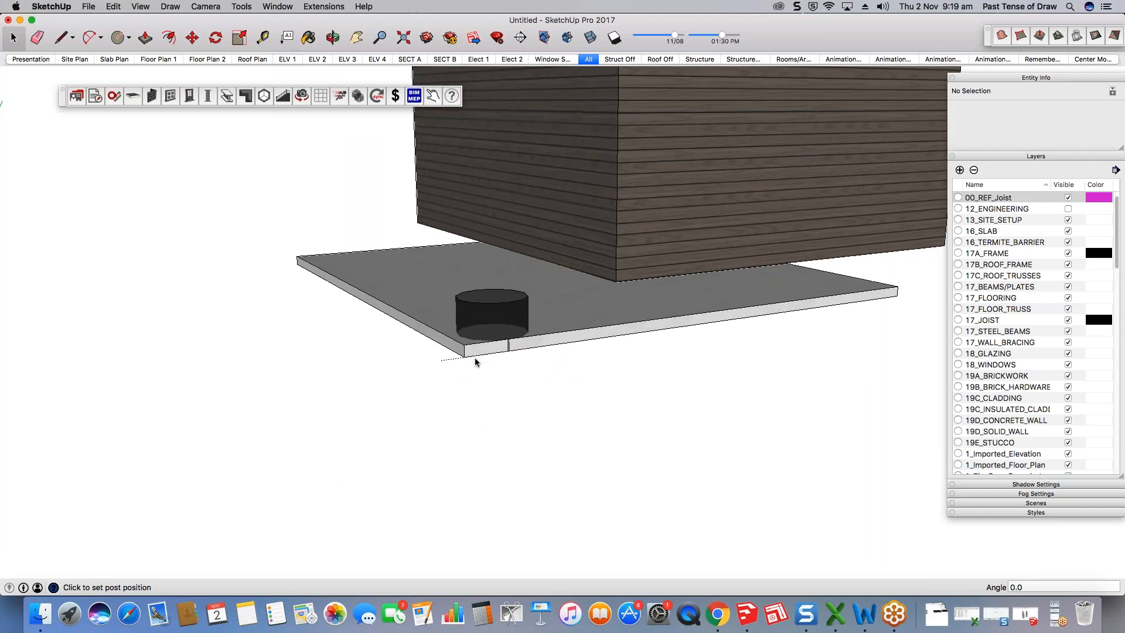
scroll(475, 362, up, 3)
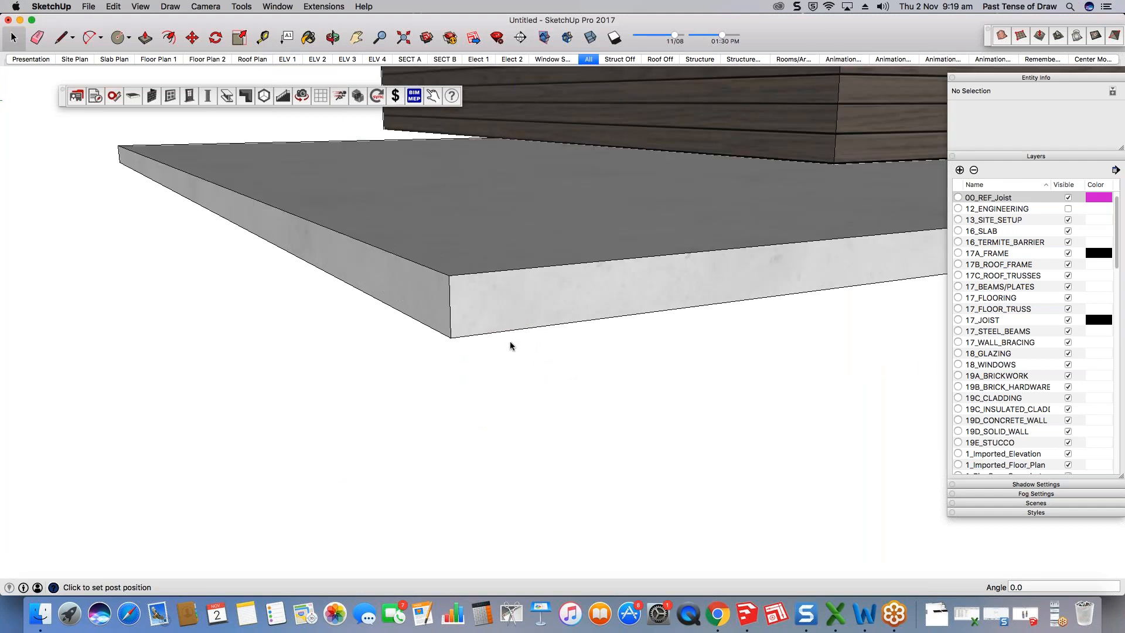
scroll(504, 343, down, 1)
click(499, 341)
scroll(498, 340, down, 5)
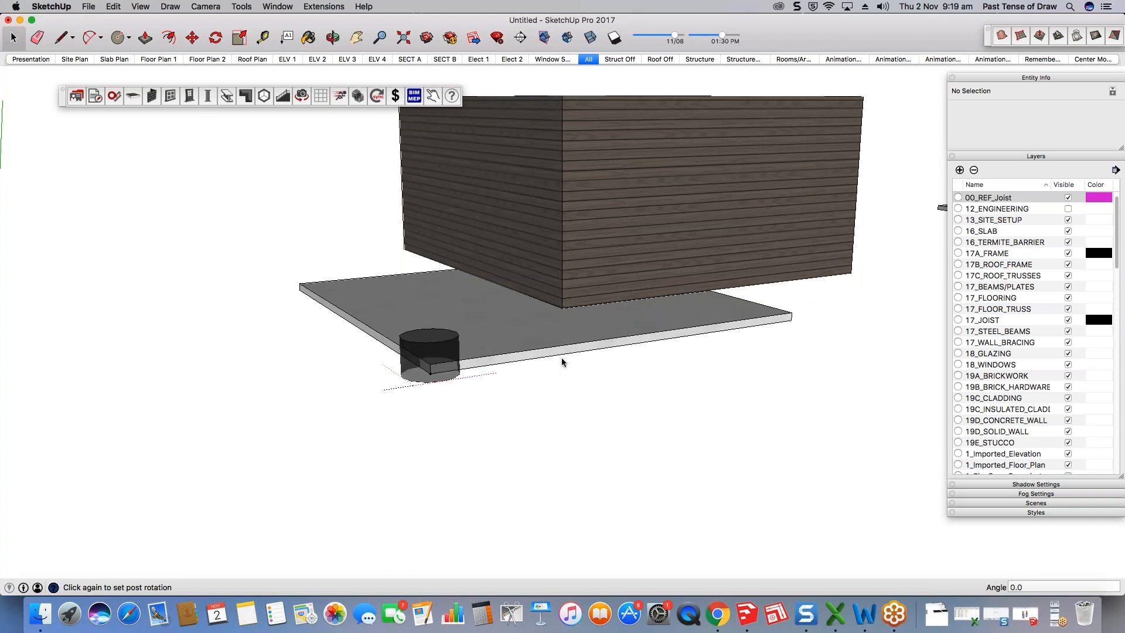
key(Tab)
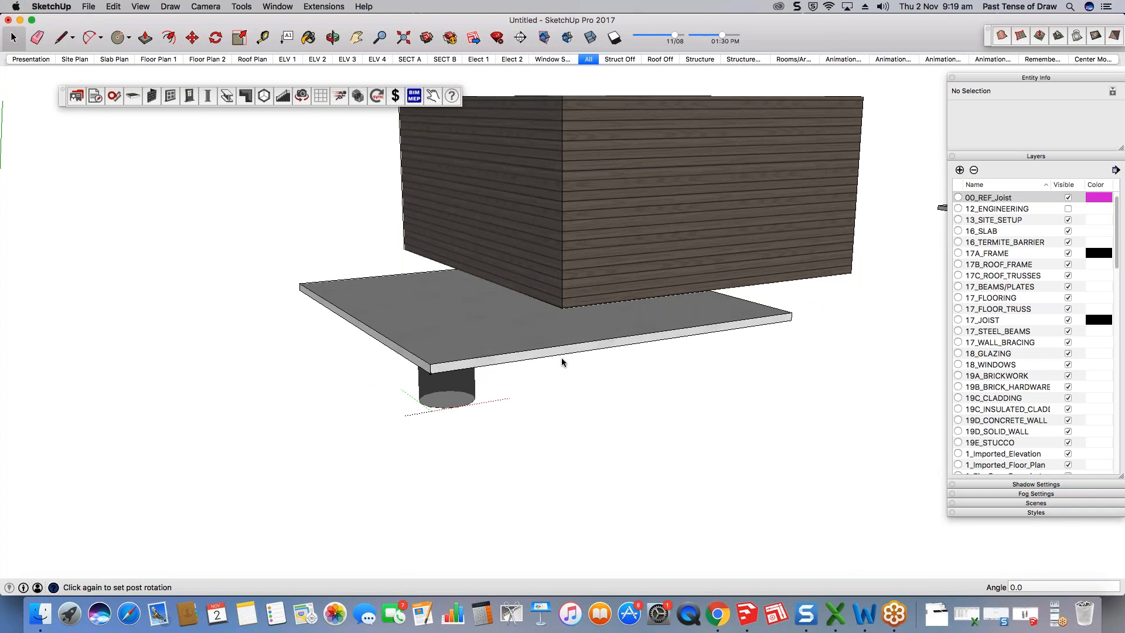
key(Tab)
key(Tab)
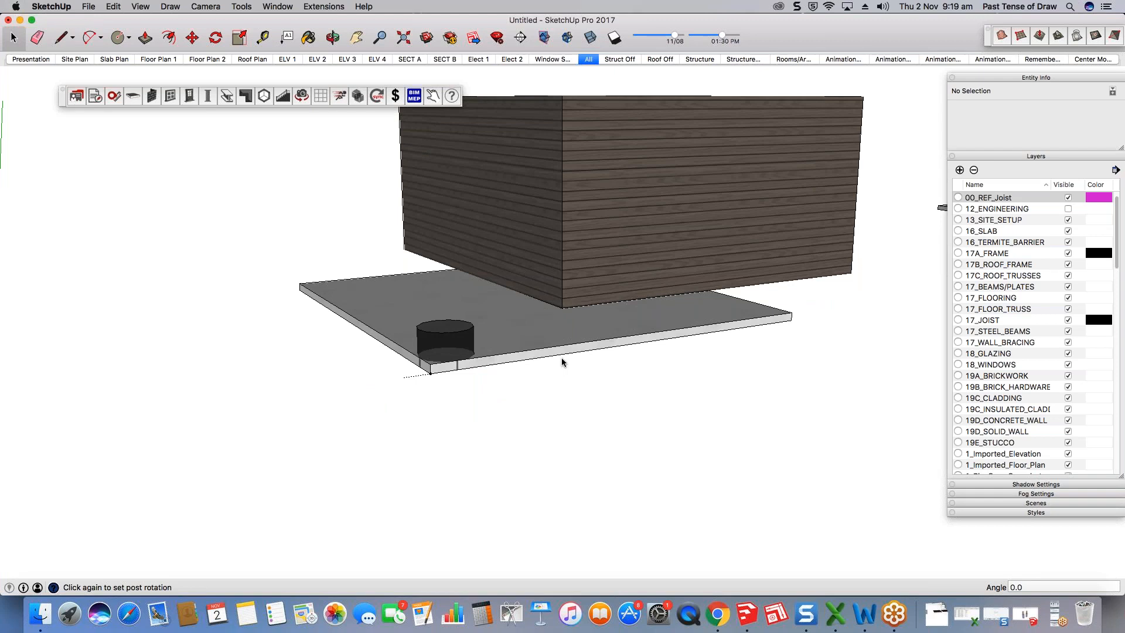
key(Tab)
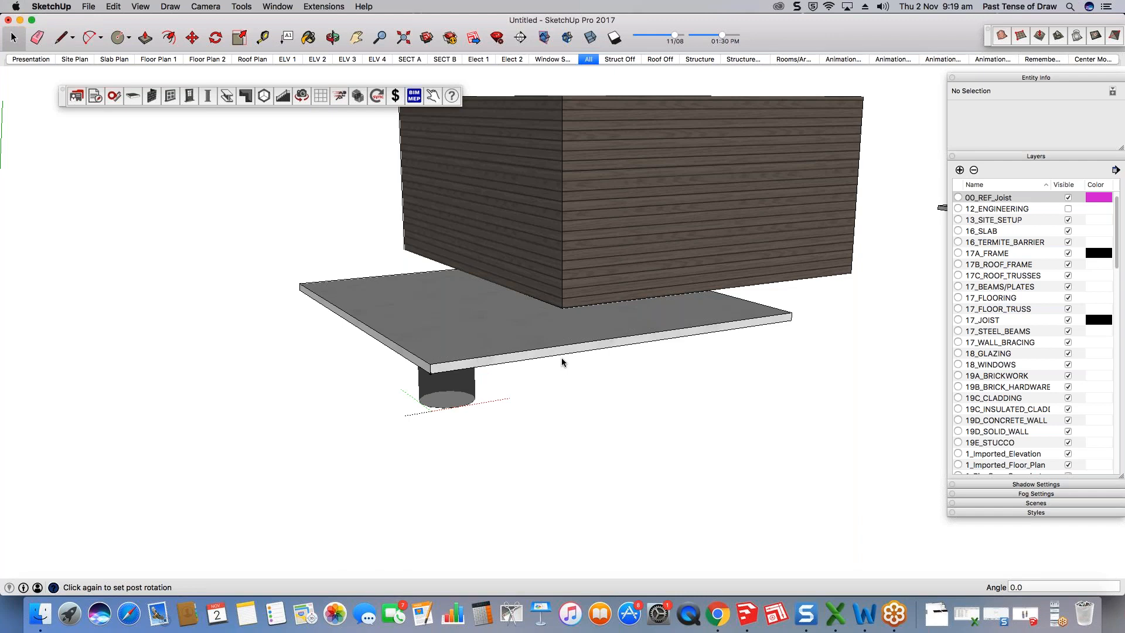
key(Return)
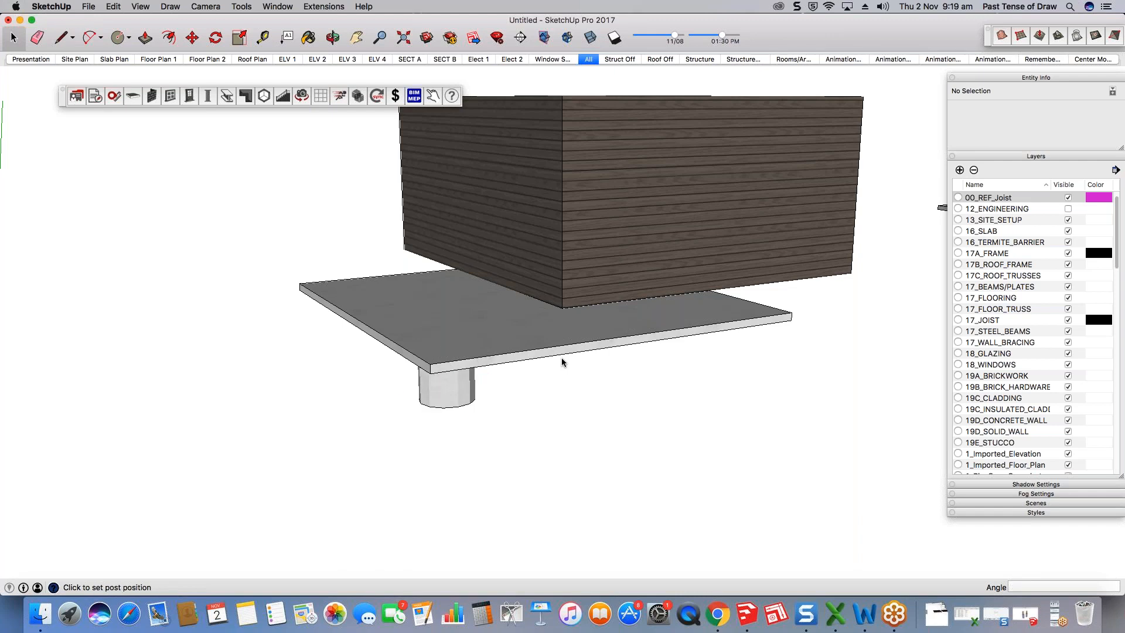
Step: Select the round concrete post beneath the slab's corner for the Move tool, with its base in view
scroll(448, 378, up, 2)
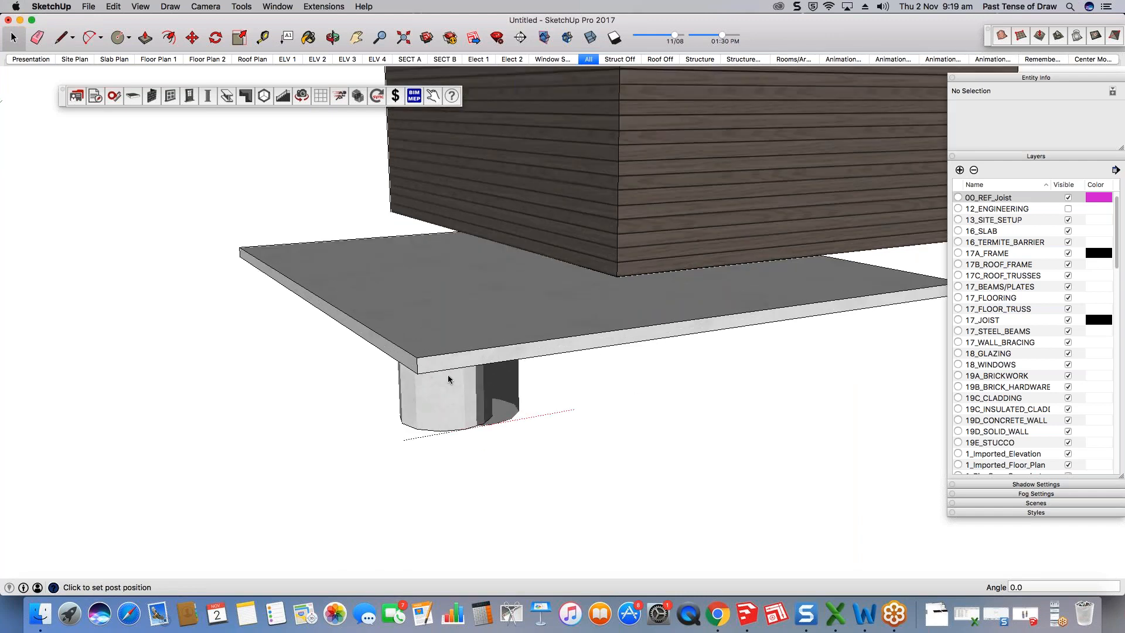
scroll(449, 379, up, 2)
mouse_move(448, 379)
middle_down()
mouse_move(756, 226)
mouse_move(448, 373)
middle_up()
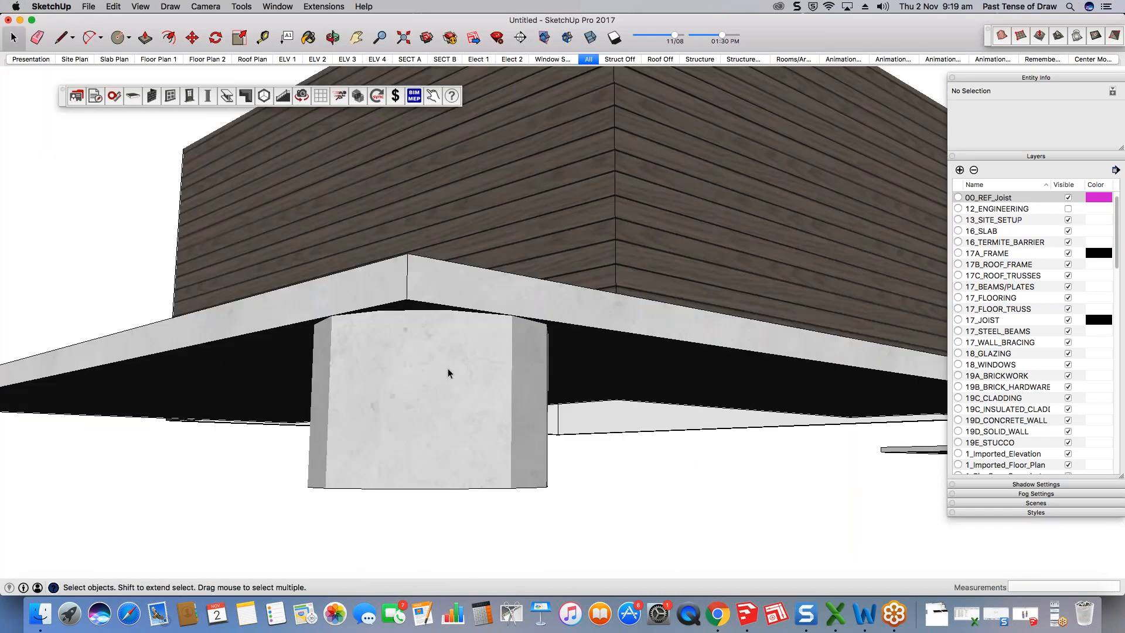
click(448, 373)
scroll(525, 253, down, 2)
middle_drag(525, 248, 609, 305)
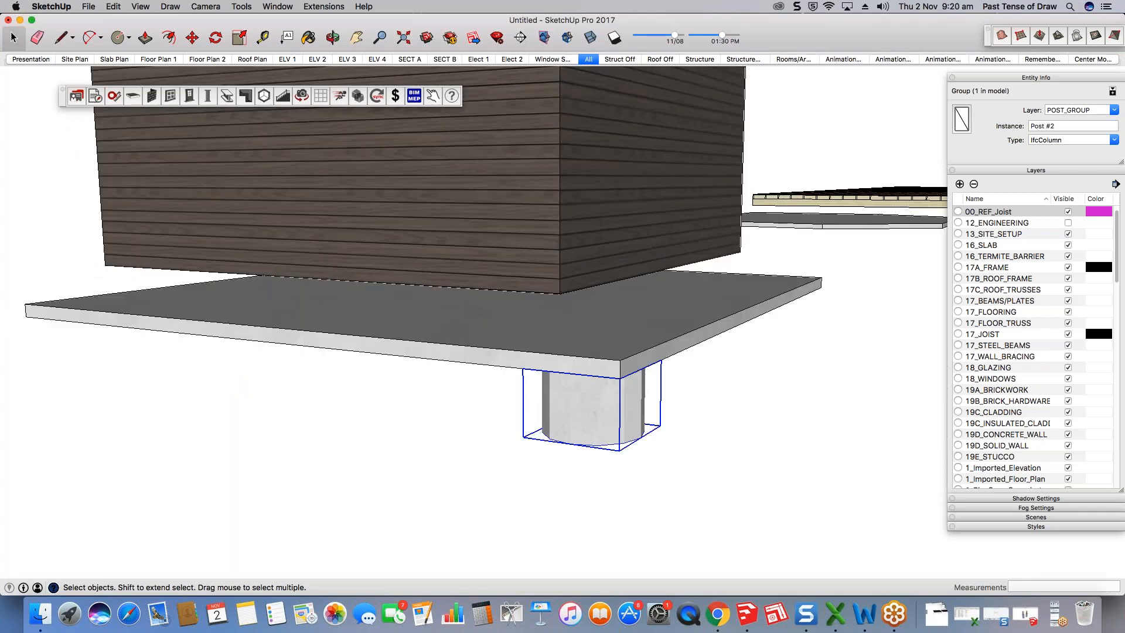
key(m)
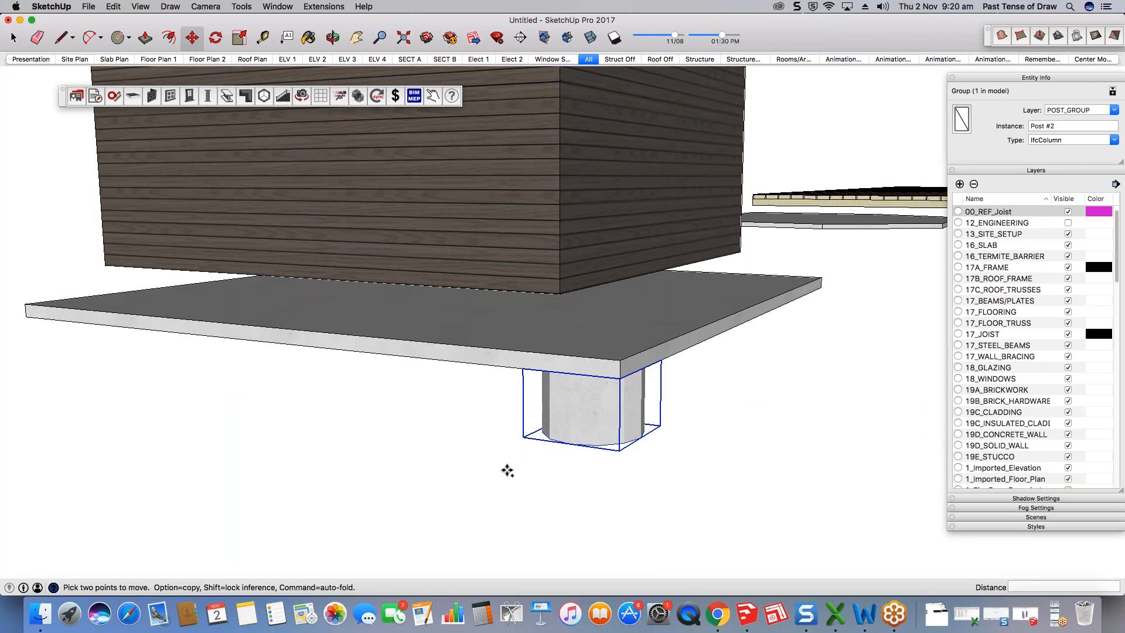
scroll(521, 470, up, 2)
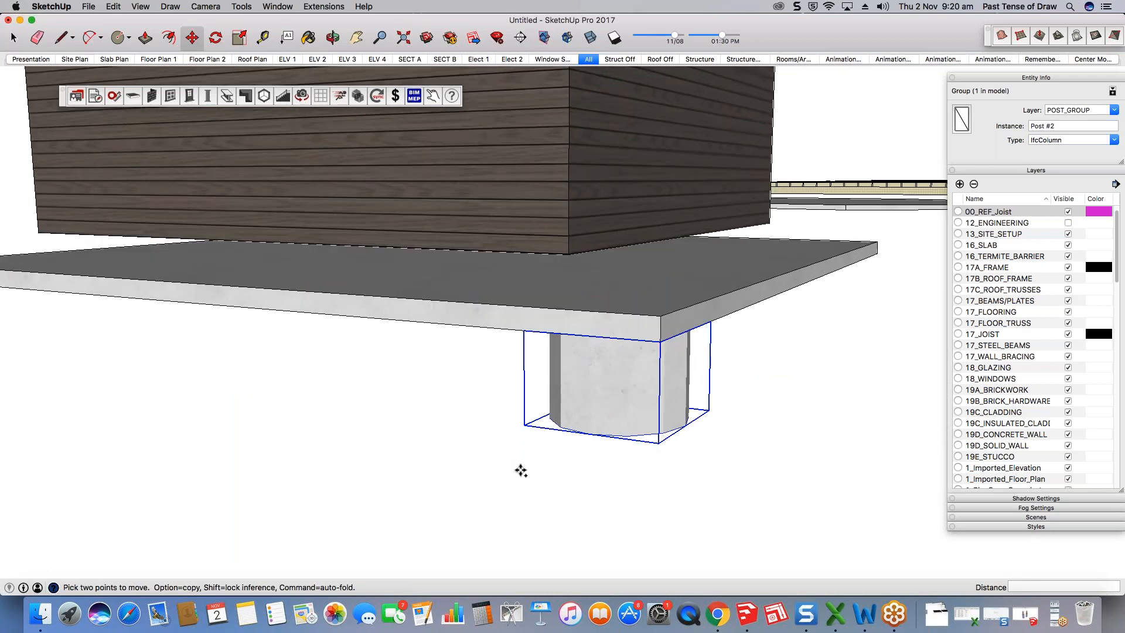
scroll(521, 471, up, 2)
middle_drag(530, 467, 716, 276)
scroll(696, 312, up, 2)
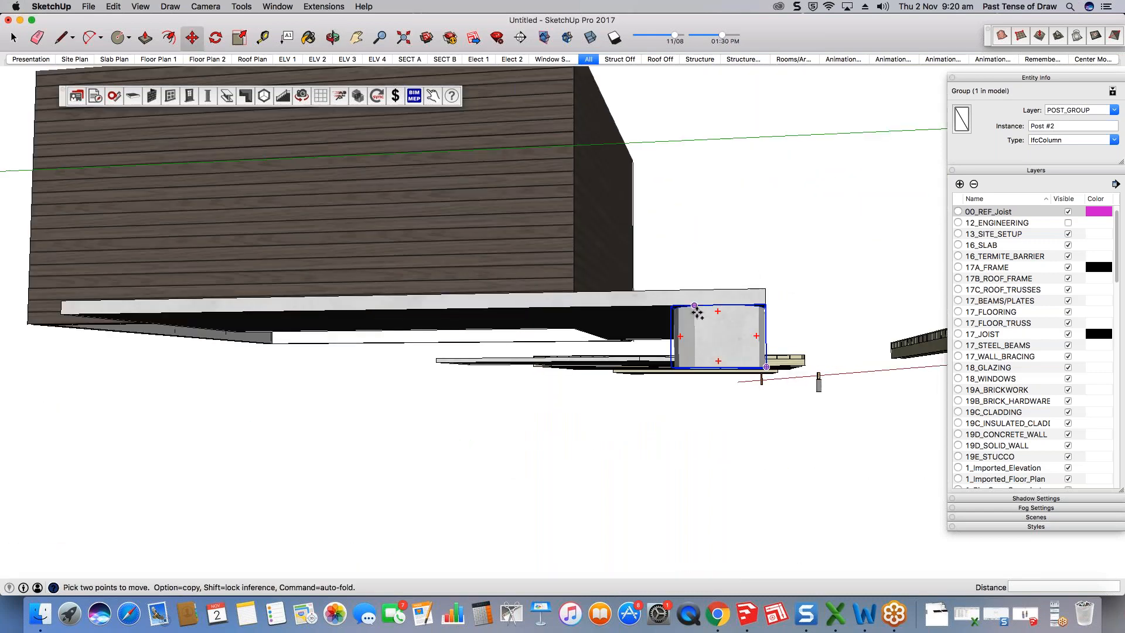
scroll(710, 340, up, 1)
key(q)
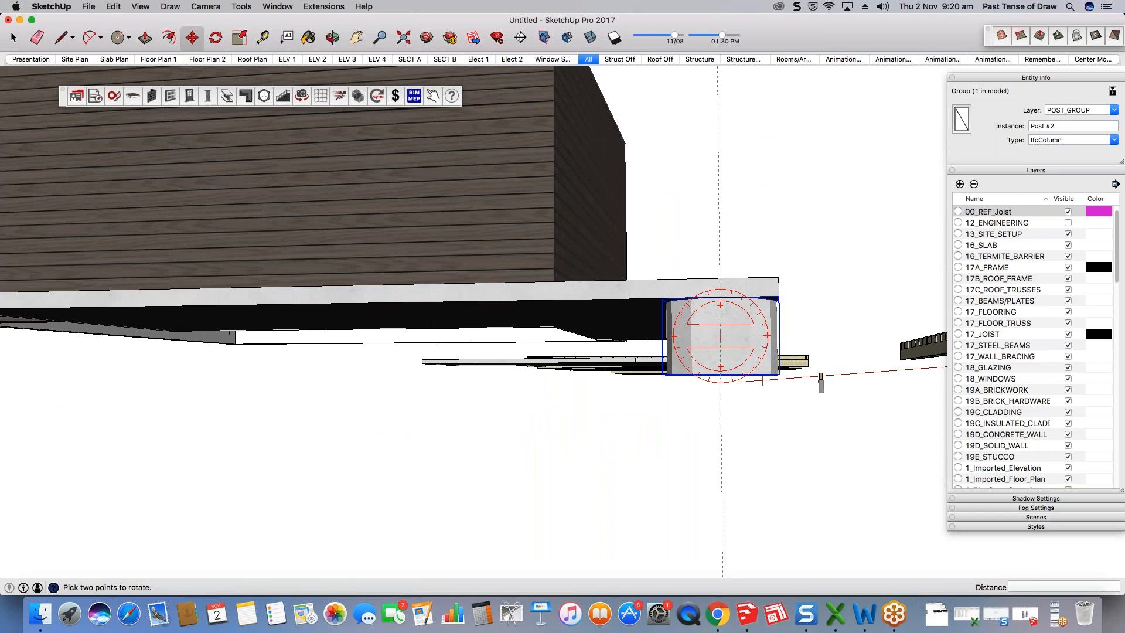
middle_drag(720, 337, 724, 321)
key(m)
click(723, 303)
key(alt)
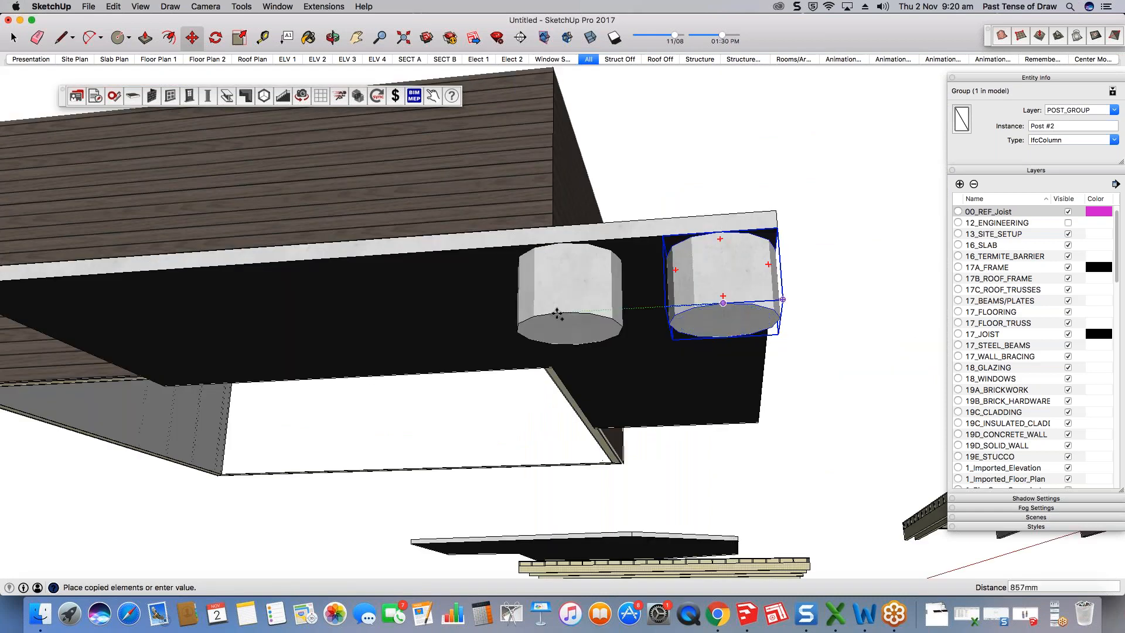
scroll(606, 304, down, 1)
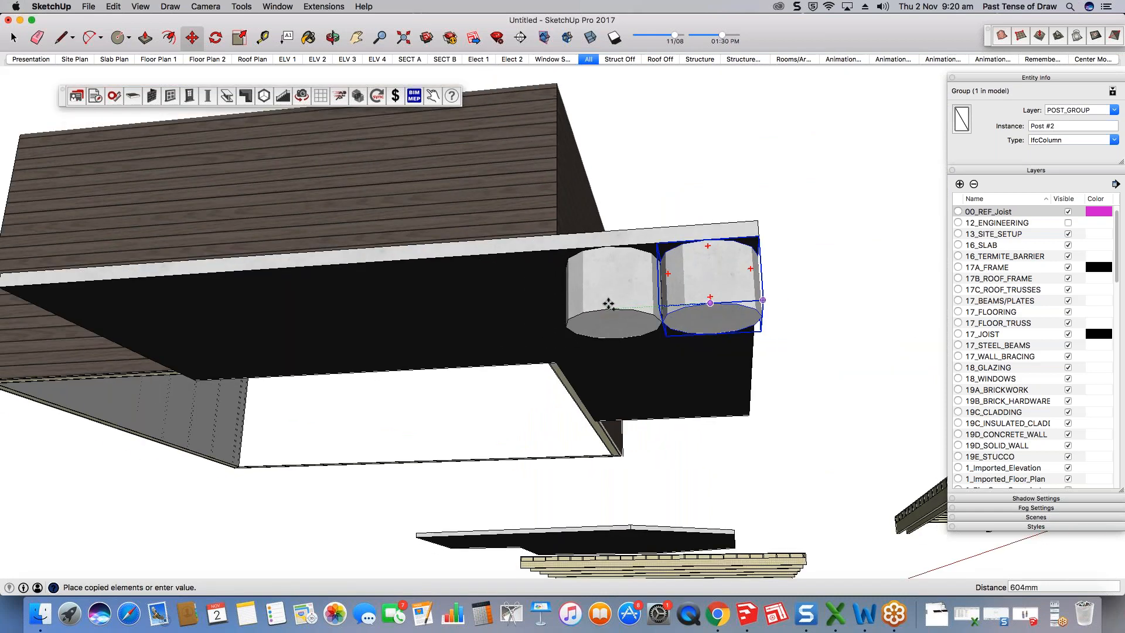
scroll(609, 304, down, 2)
middle_drag(609, 304, 833, 321)
click(833, 321)
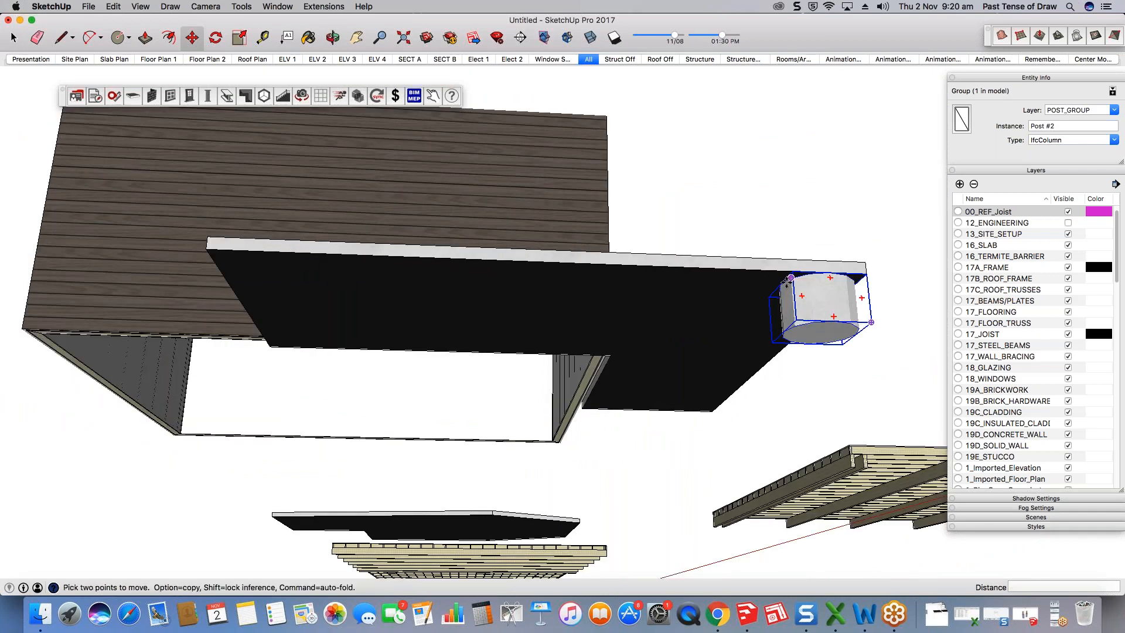
Step: Copy the post about 4436 mm along the slab's edge to the opposite corner and divide the distance into 3 equal spacings
scroll(783, 285, up, 3)
scroll(780, 285, down, 3)
click(779, 286)
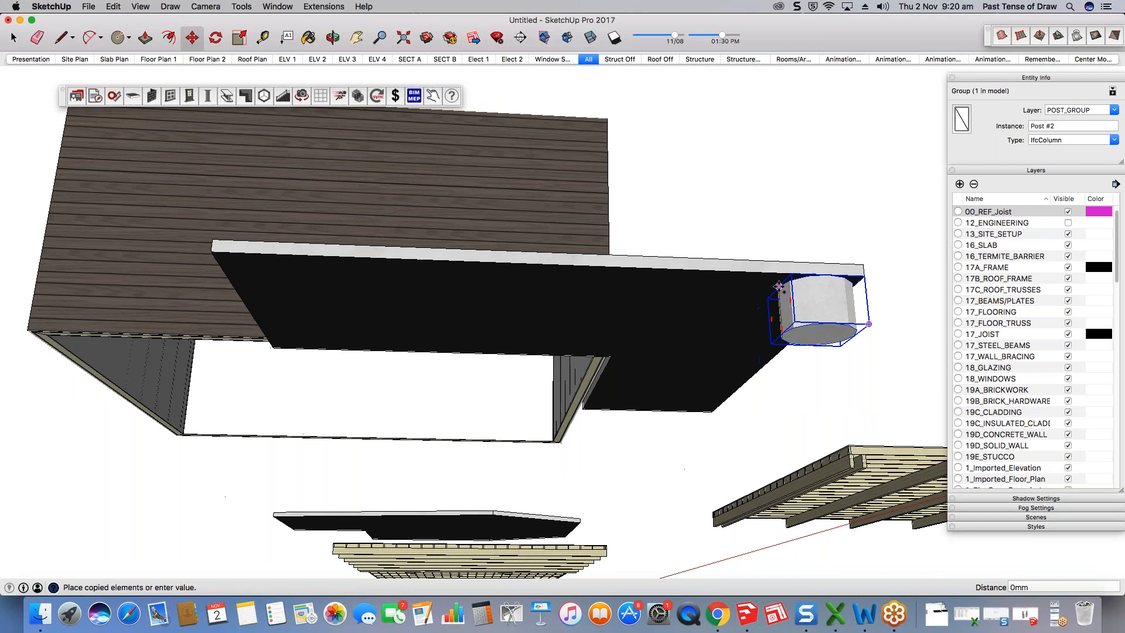
click(276, 279)
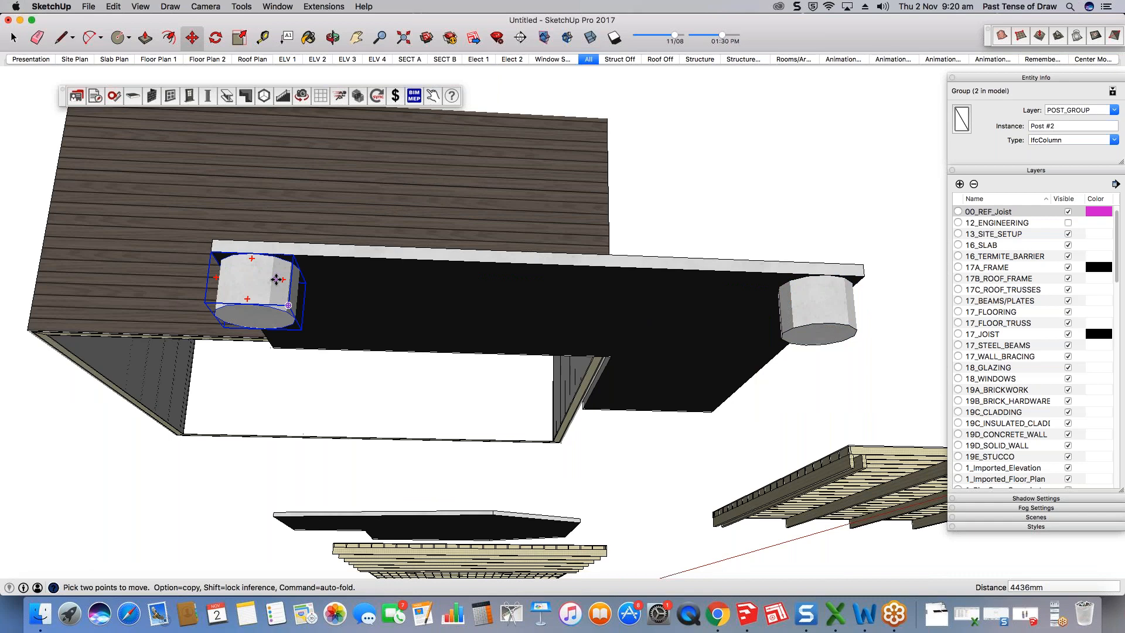
text(/)
text(3)
key(Return)
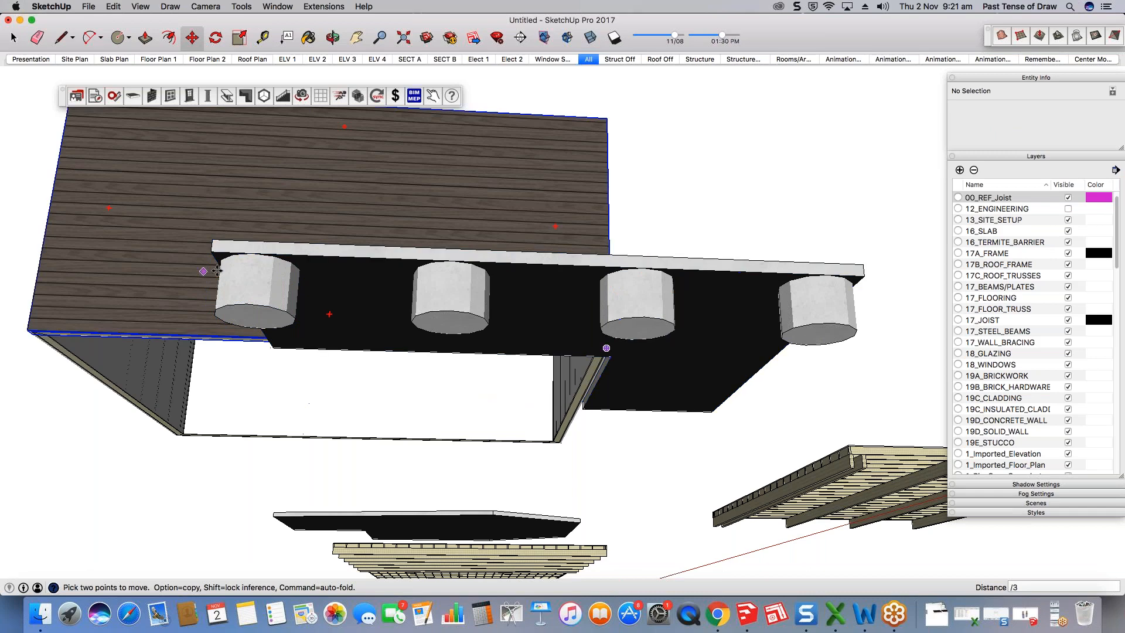
Step: Copy all four edge posts as a row 1500 mm further in under the slab
middle_drag(777, 308, 721, 374)
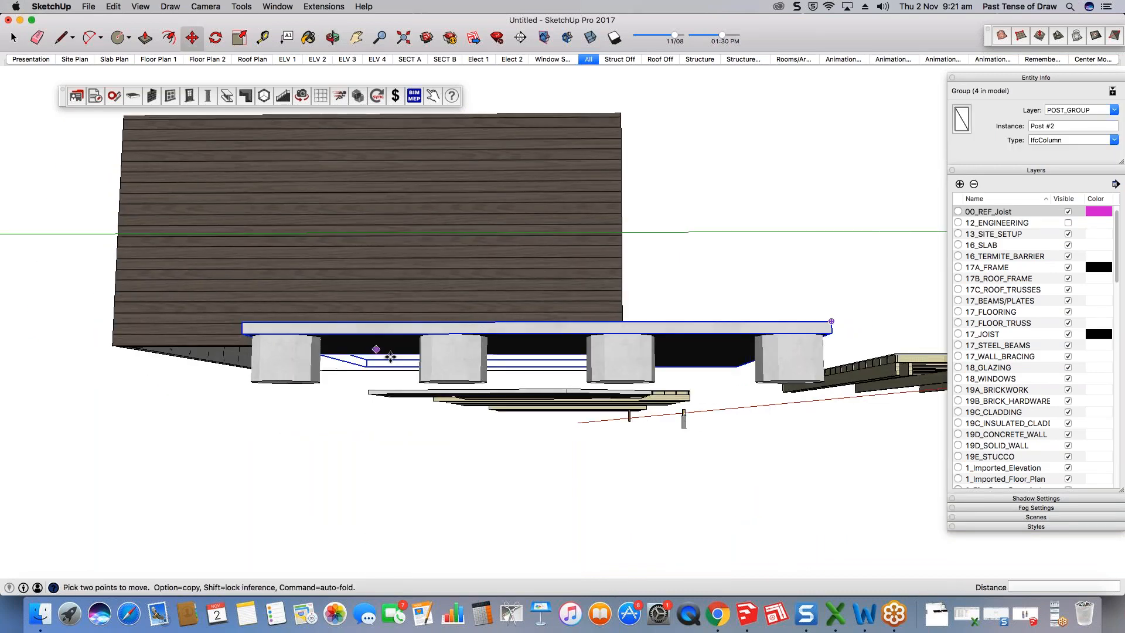
middle_drag(390, 356, 424, 368)
key(space)
drag(434, 366, 268, 432)
scroll(358, 363, up, 2)
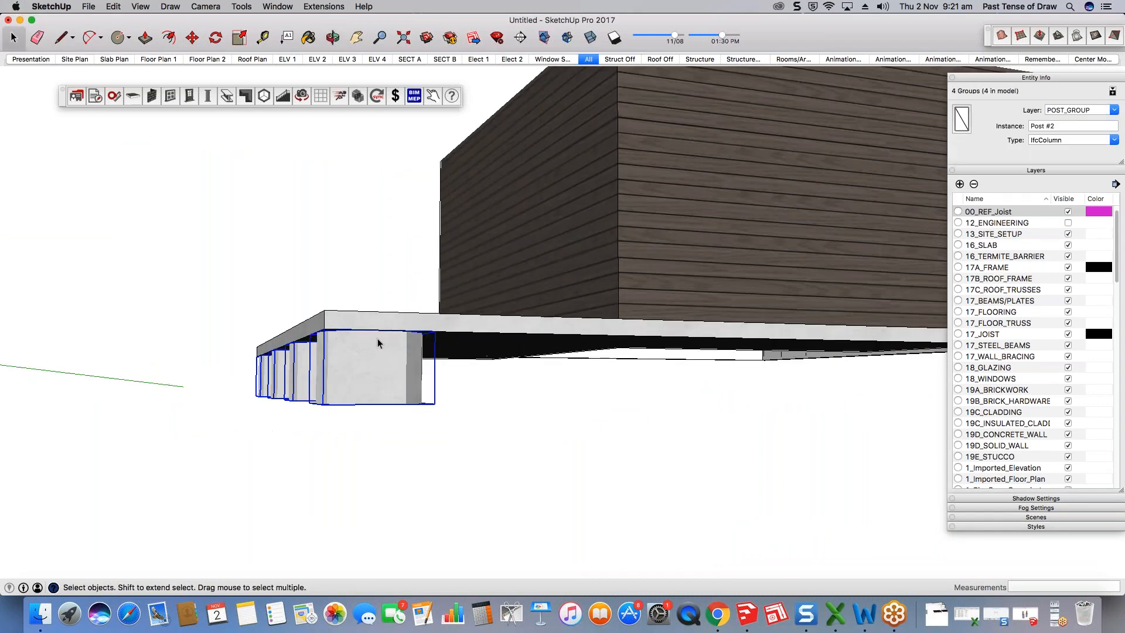
scroll(378, 344, up, 1)
key(m)
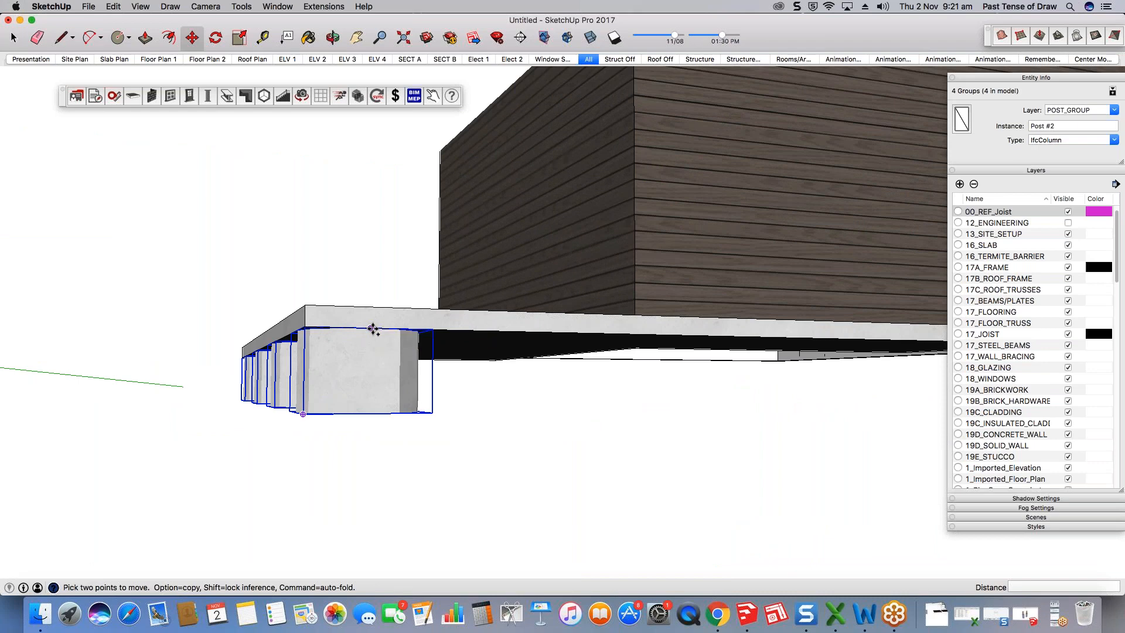
alt+click(370, 328)
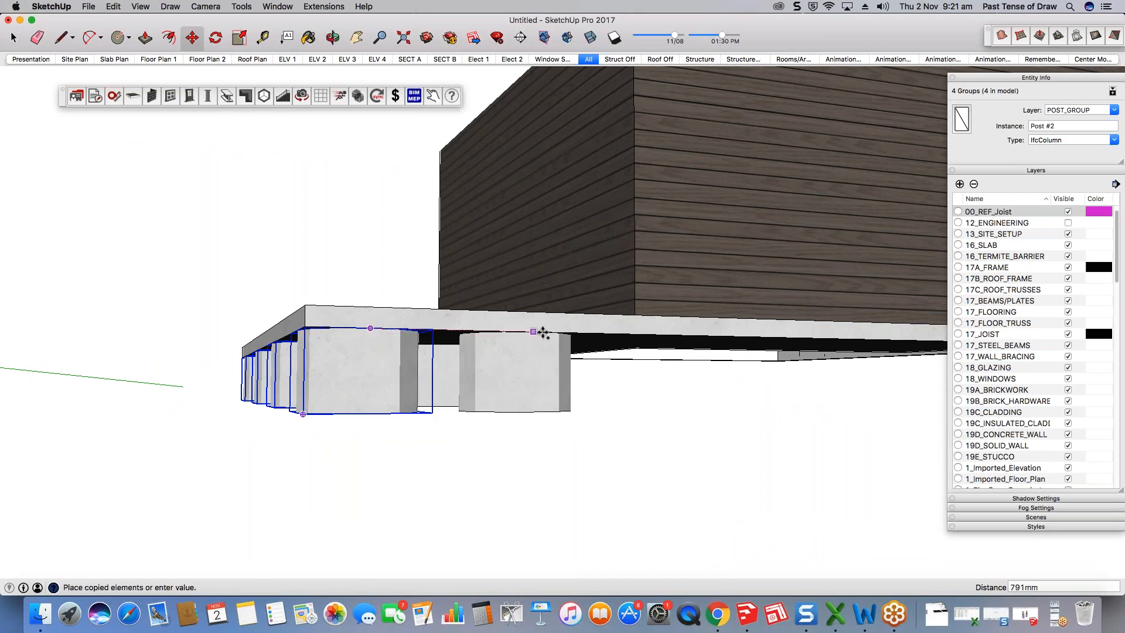
key(o)
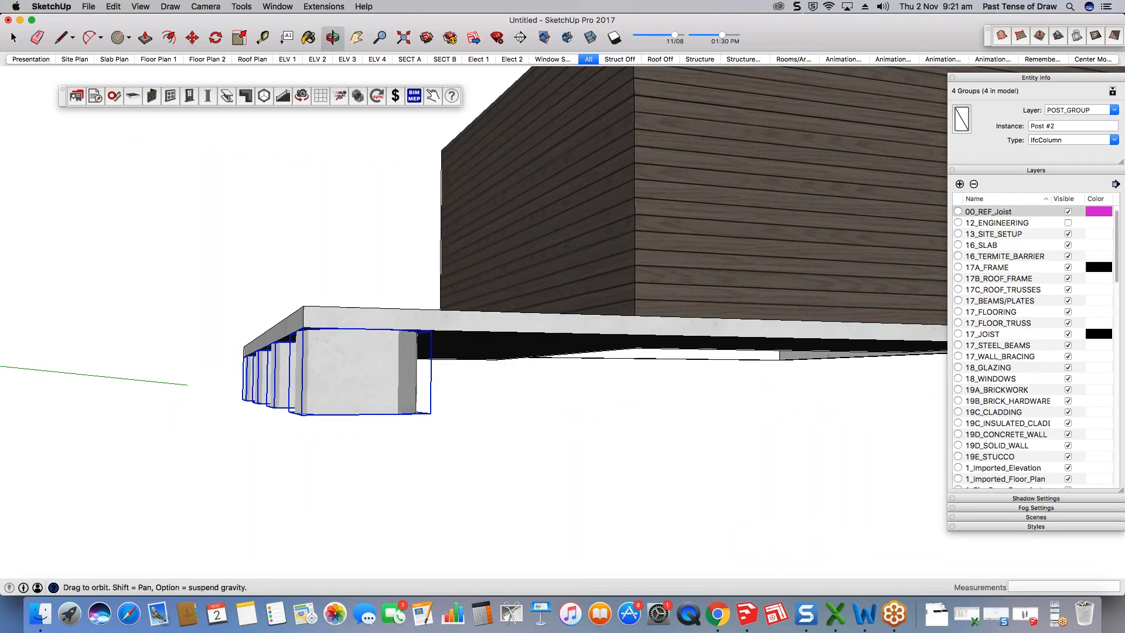
drag(486, 282, 511, 302)
text(1500)
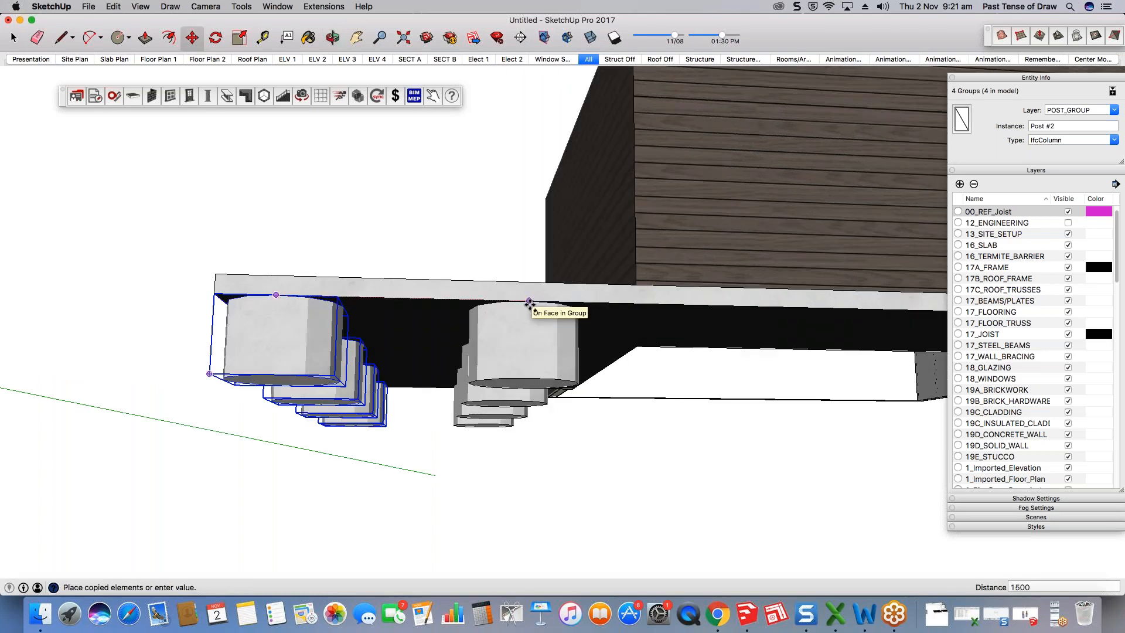
key(Return)
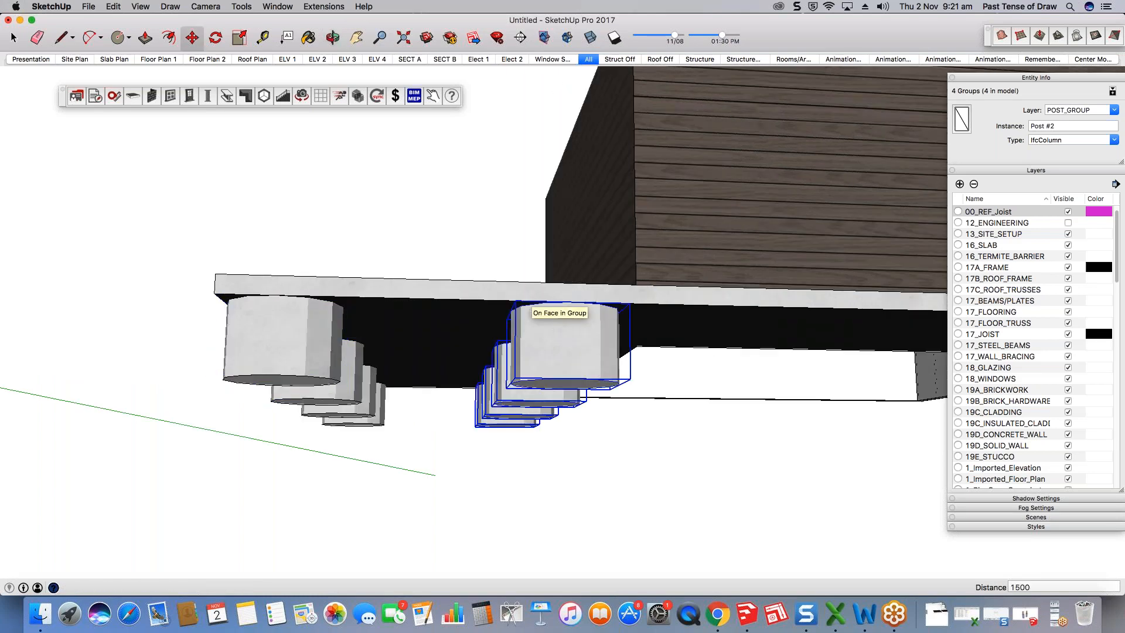
Step: Try to repeat the copied row of posts 2 times under the slab
text(x)
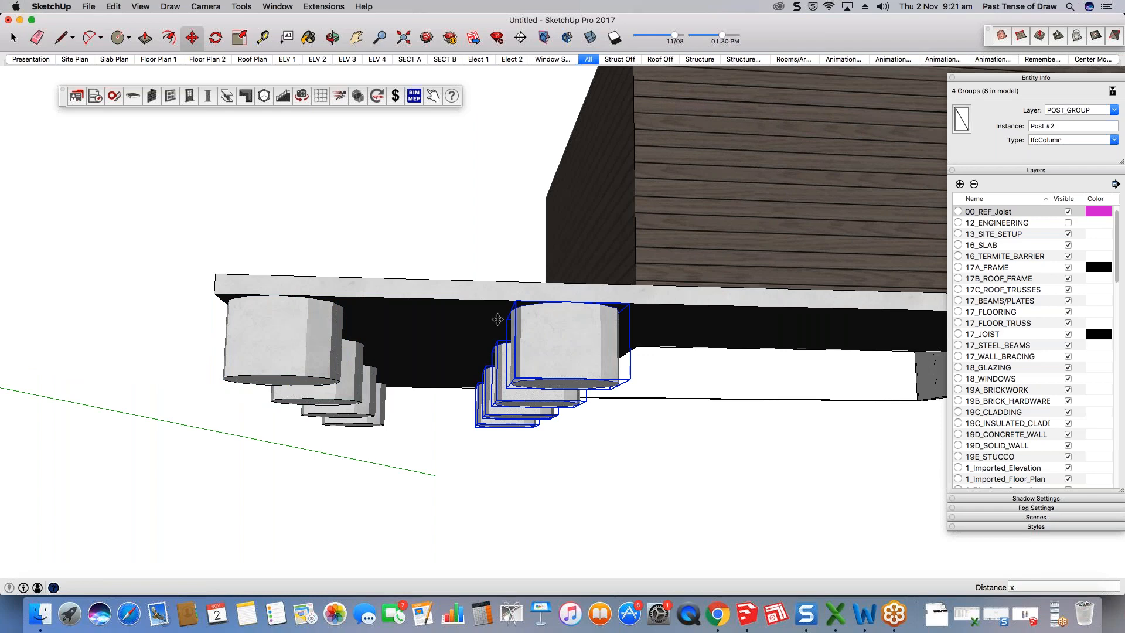
scroll(466, 338, down, 3)
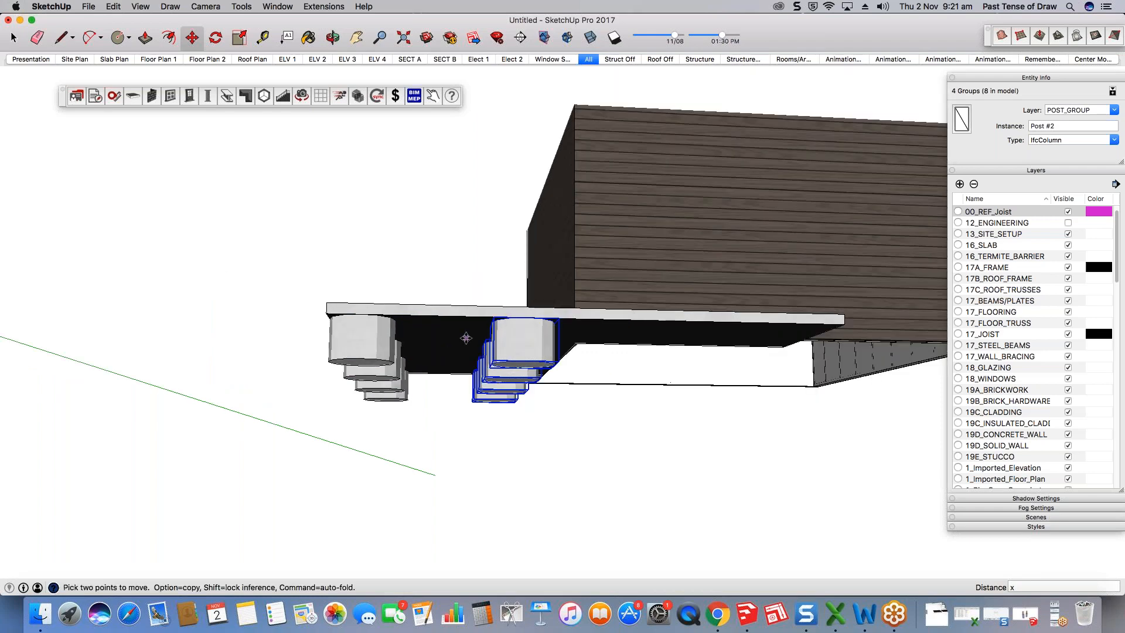
text(2)
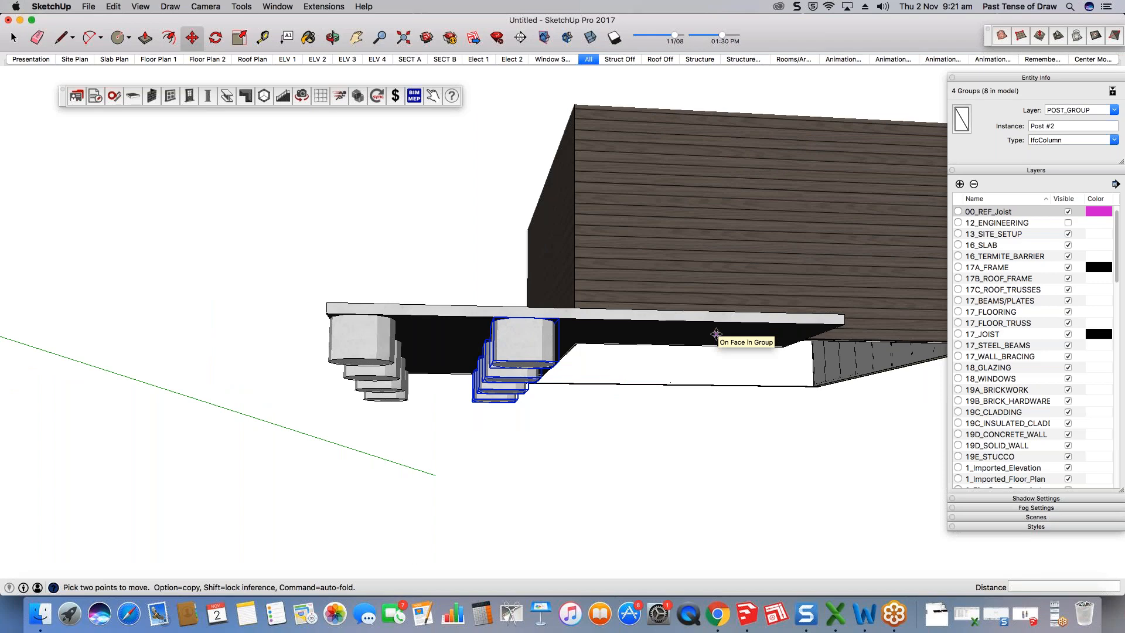
key(Return)
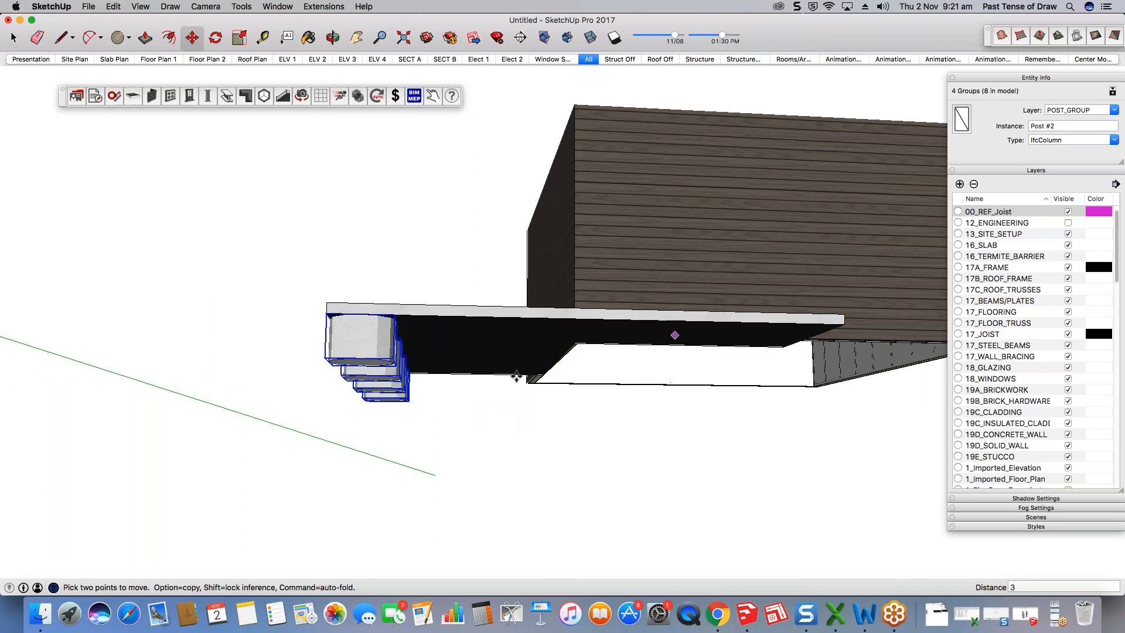
Step: Copy the row of four edge posts along under the slab and multiply the copy by x3
scroll(494, 391, down, 1)
scroll(496, 378, down, 1)
middle_drag(497, 374, 496, 404)
key(m)
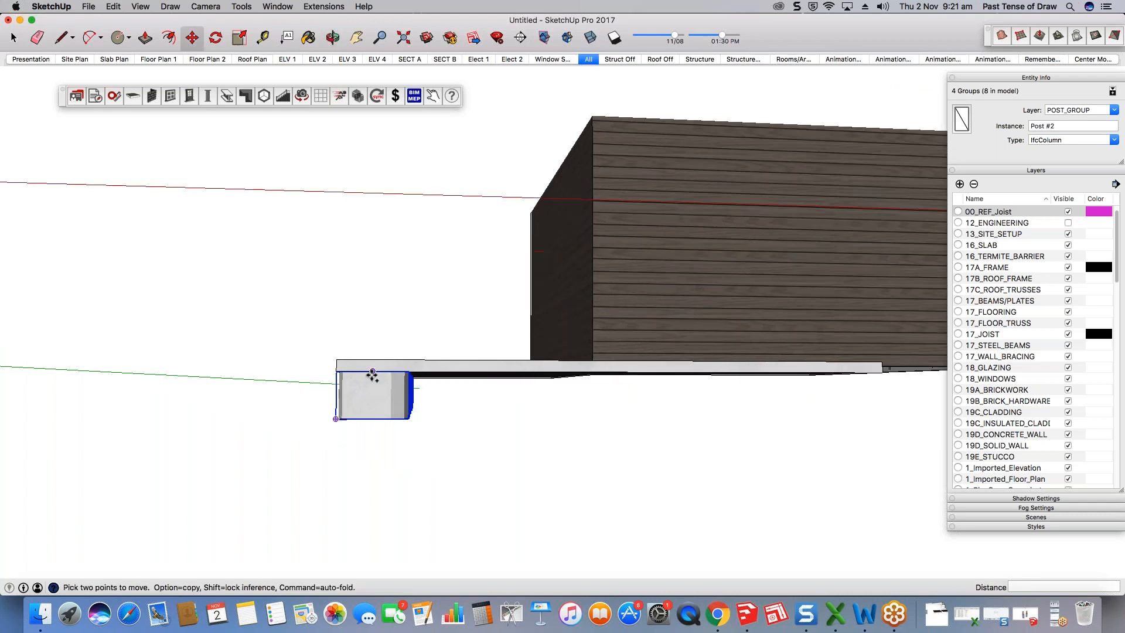
scroll(372, 375, up, 2)
click(373, 370)
click(579, 369)
text(x3)
key(Return)
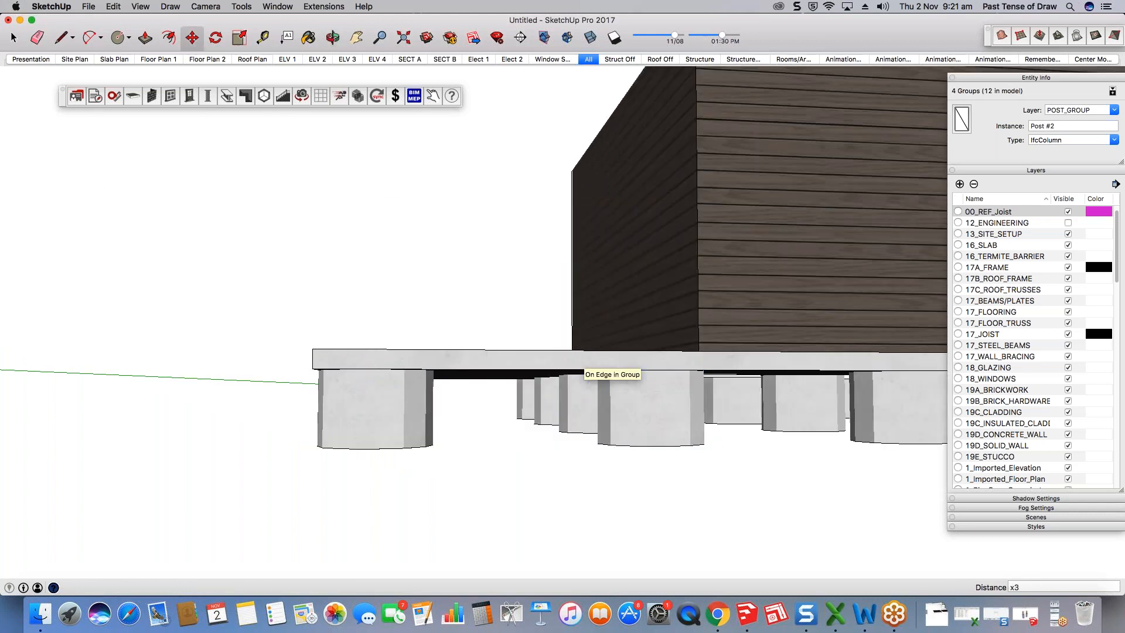
scroll(487, 354, down, 2)
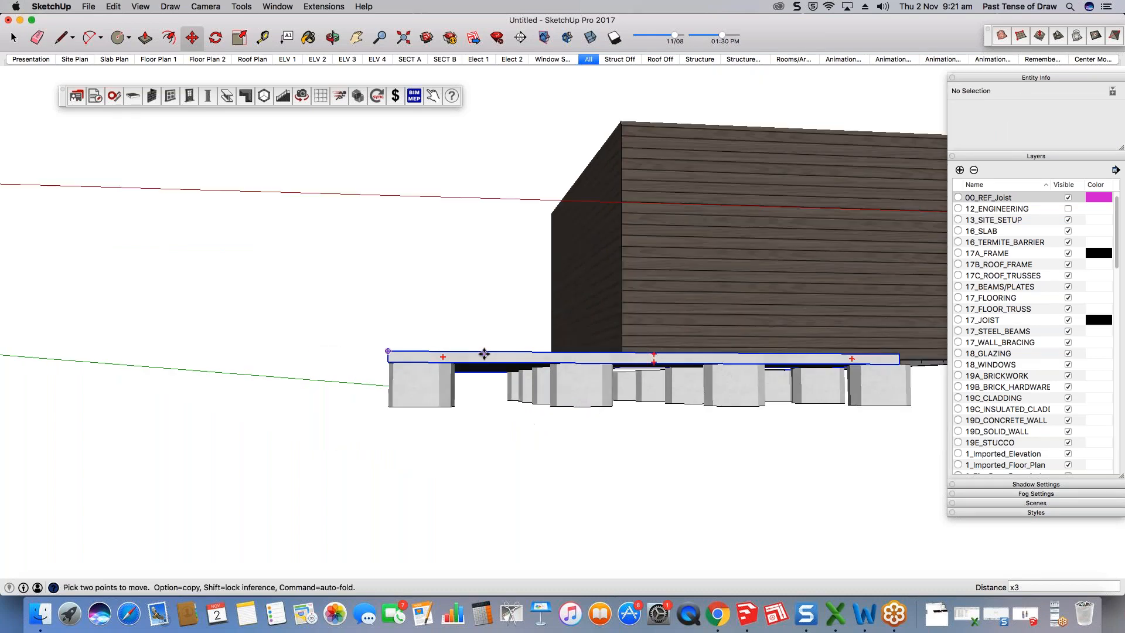
key(space)
Step: Examine the array of concrete posts beneath the slab from its different sides
scroll(844, 395, up, 1)
middle_drag(844, 395, 644, 375)
middle_drag(305, 385, 338, 385)
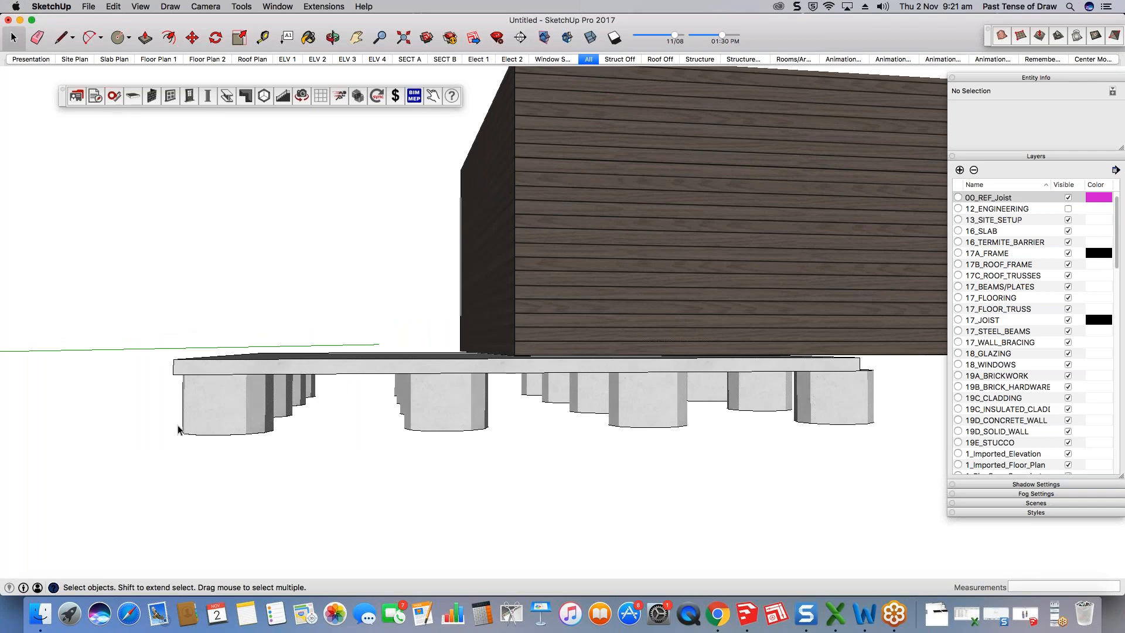
middle_drag(476, 433, 486, 439)
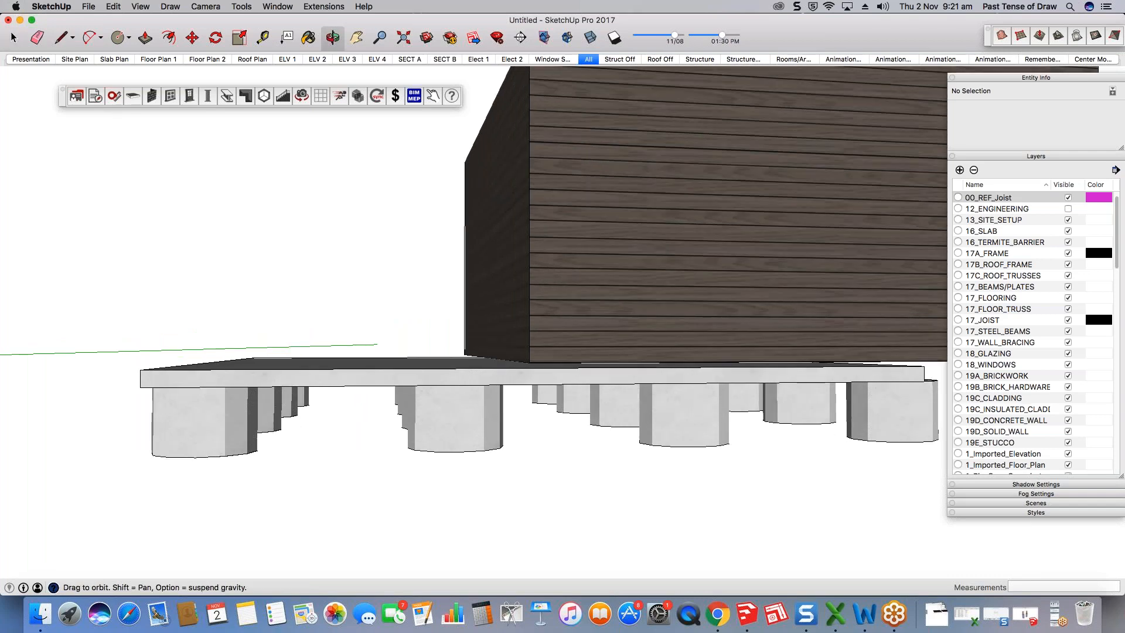
middle_drag(586, 328, 645, 337)
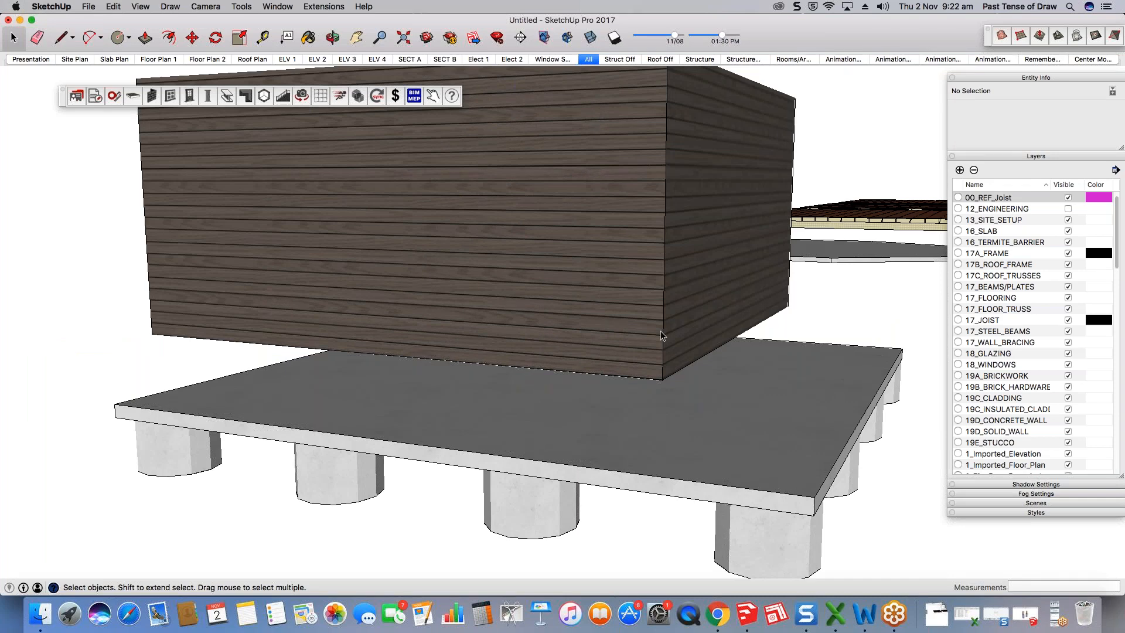
scroll(173, 333, down, 2)
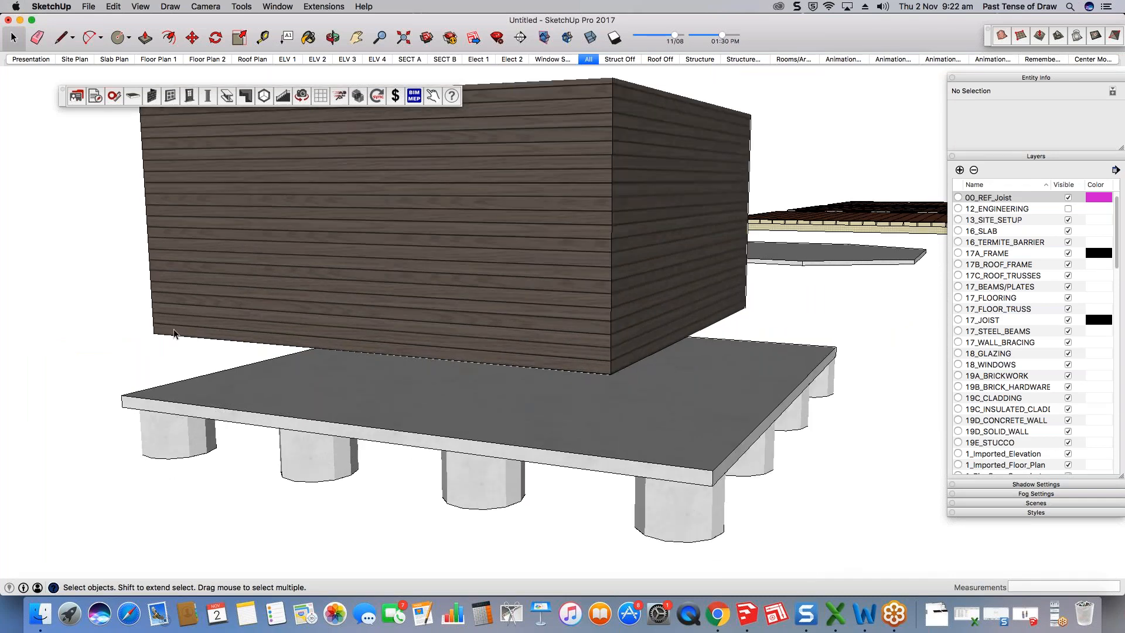
Step: Select all the concrete posts beneath the slab and delete them
scroll(174, 332, down, 3)
middle_drag(173, 333, 111, 314)
middle_drag(832, 351, 624, 361)
drag(625, 361, 281, 370)
middle_drag(281, 370, 380, 386)
key(Delete)
middle_drag(494, 349, 410, 325)
drag(609, 371, 346, 390)
middle_drag(425, 394, 710, 503)
click(551, 448)
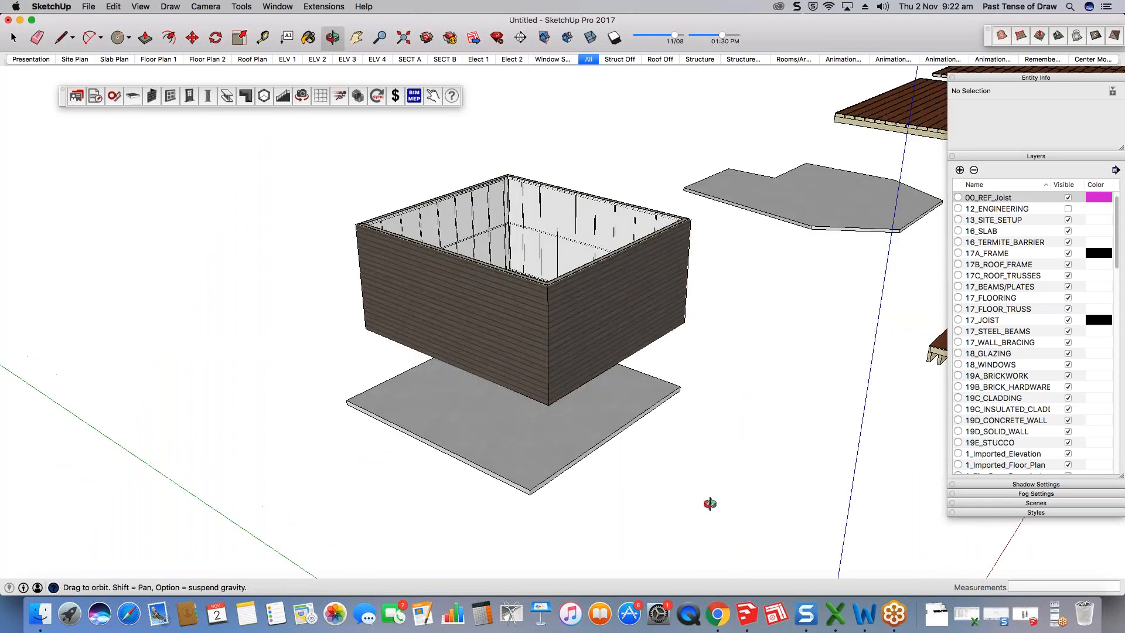
Step: Switch to the Floor Plan 1 scene and frame the building's outline in plan
scroll(483, 396, down, 5)
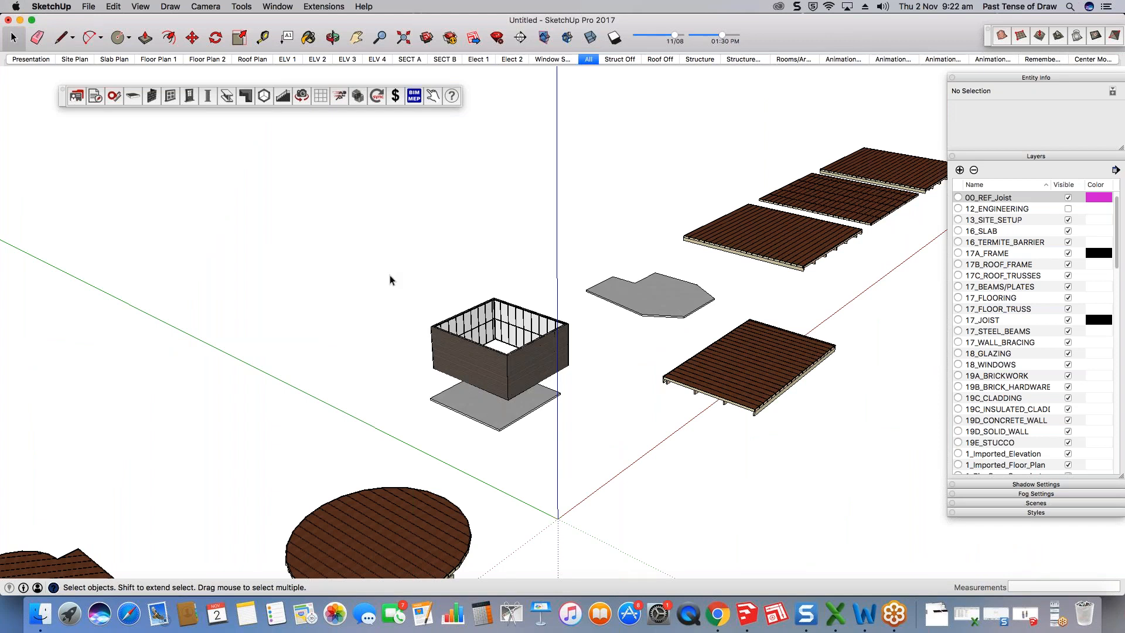
scroll(480, 406, up, 2)
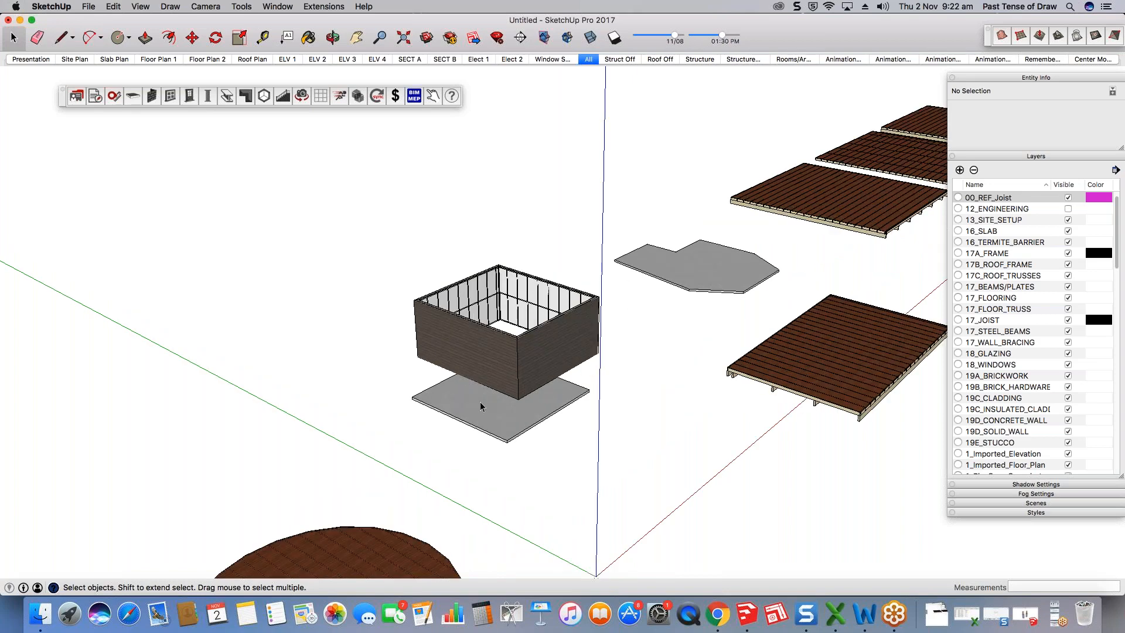
scroll(481, 406, up, 4)
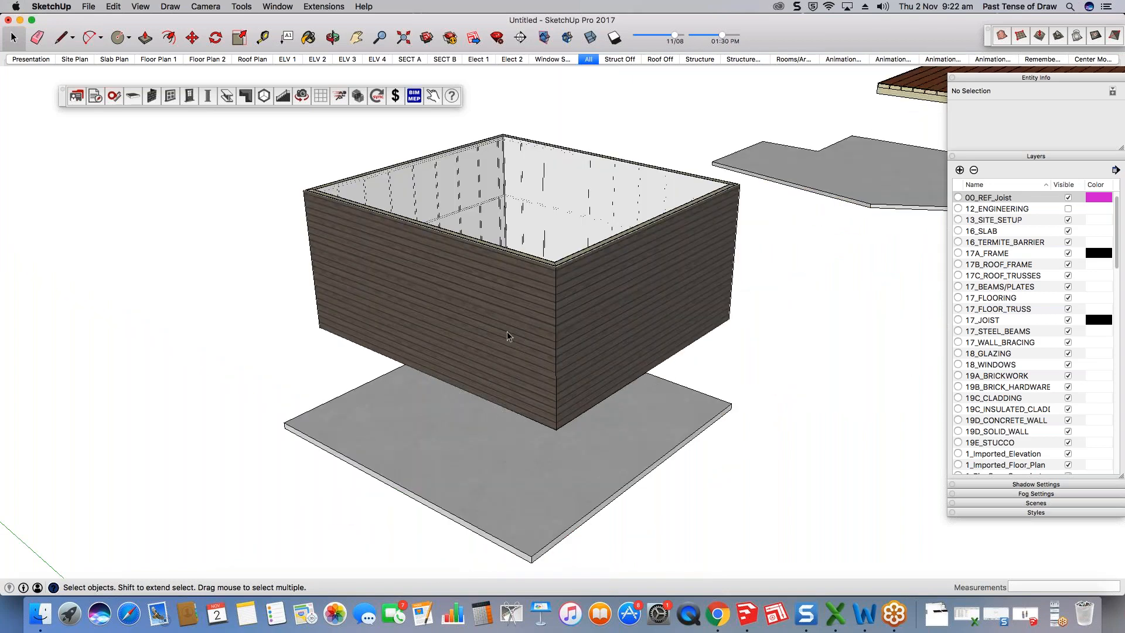
scroll(462, 267, down, 3)
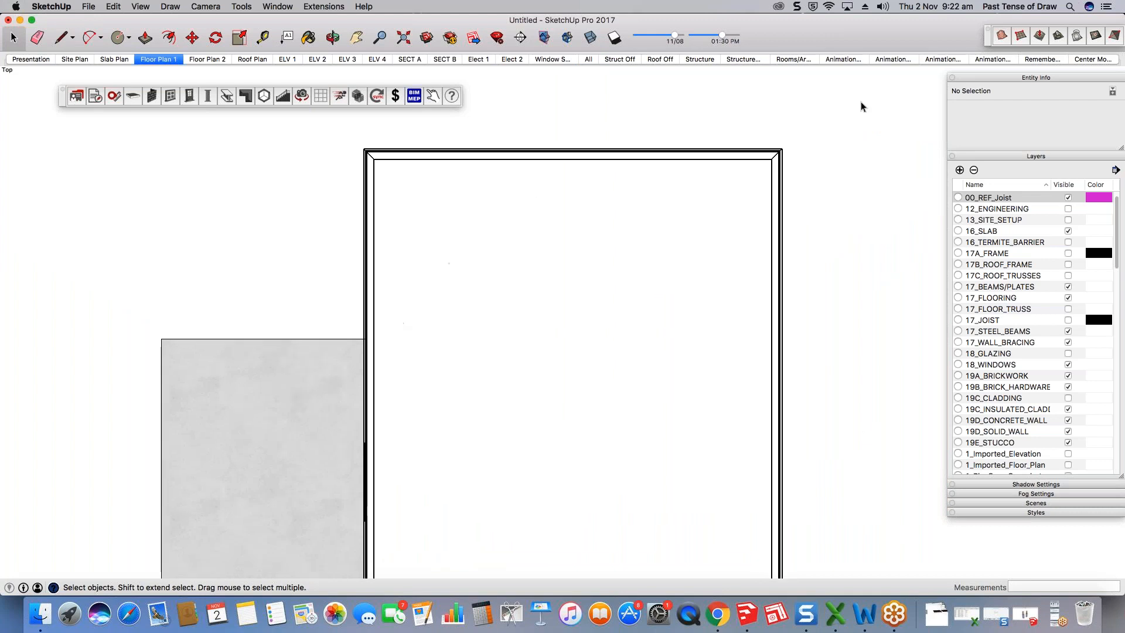
scroll(838, 114, up, 3)
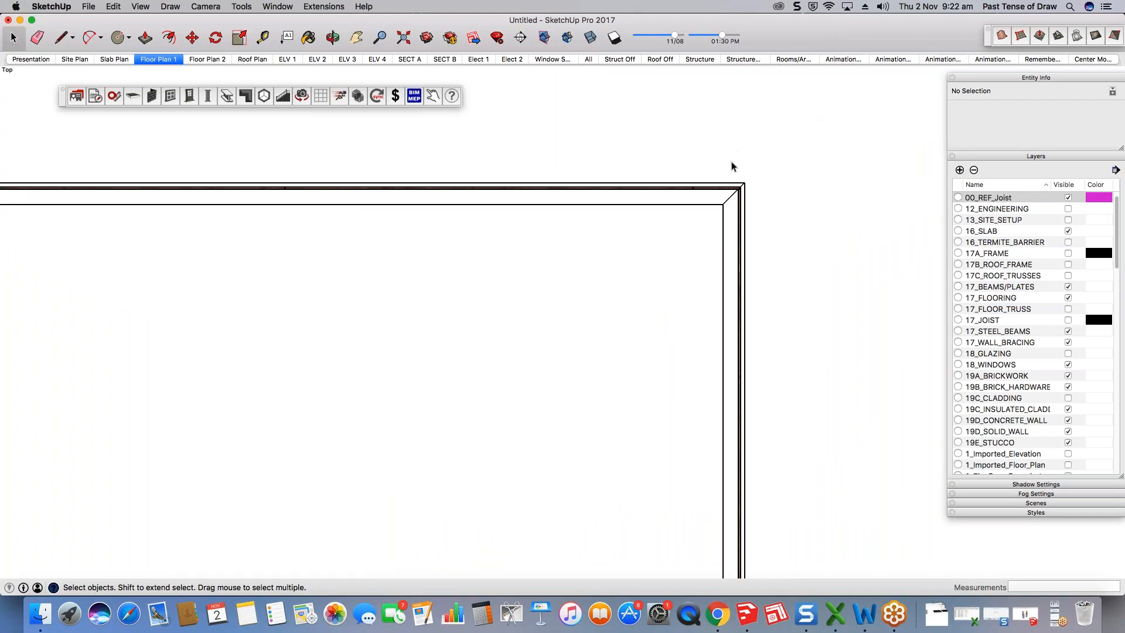
scroll(748, 165, down, 3)
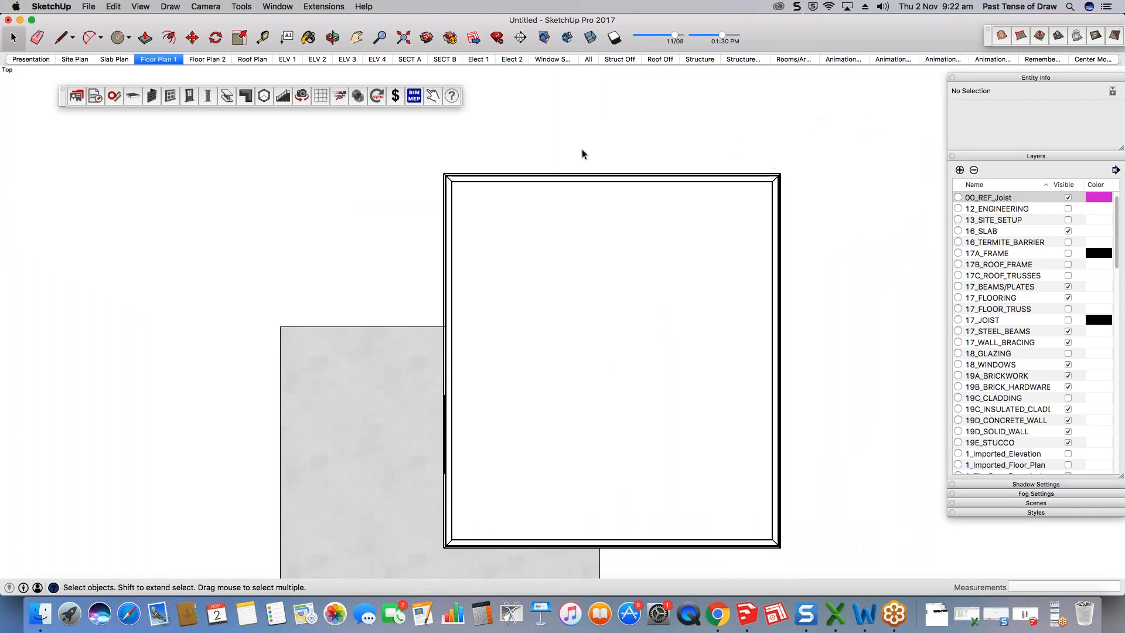
Step: Draw a rectangular joist floor with 2000 mm depth against the building's upper wall in plan, starting at the wall's corner
click(139, 96)
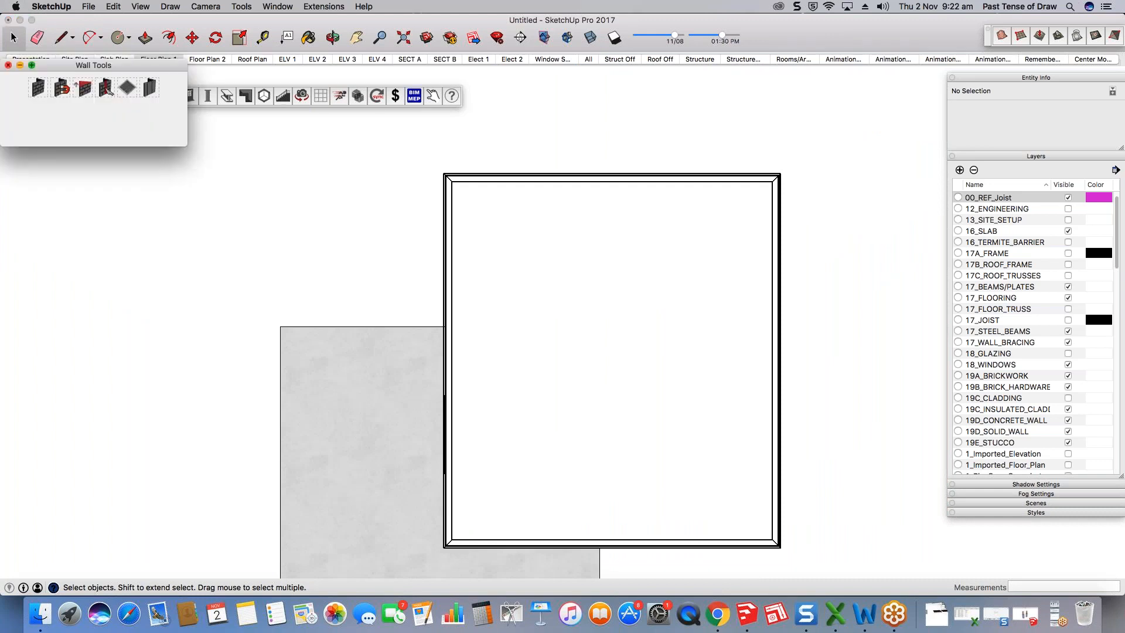
click(135, 96)
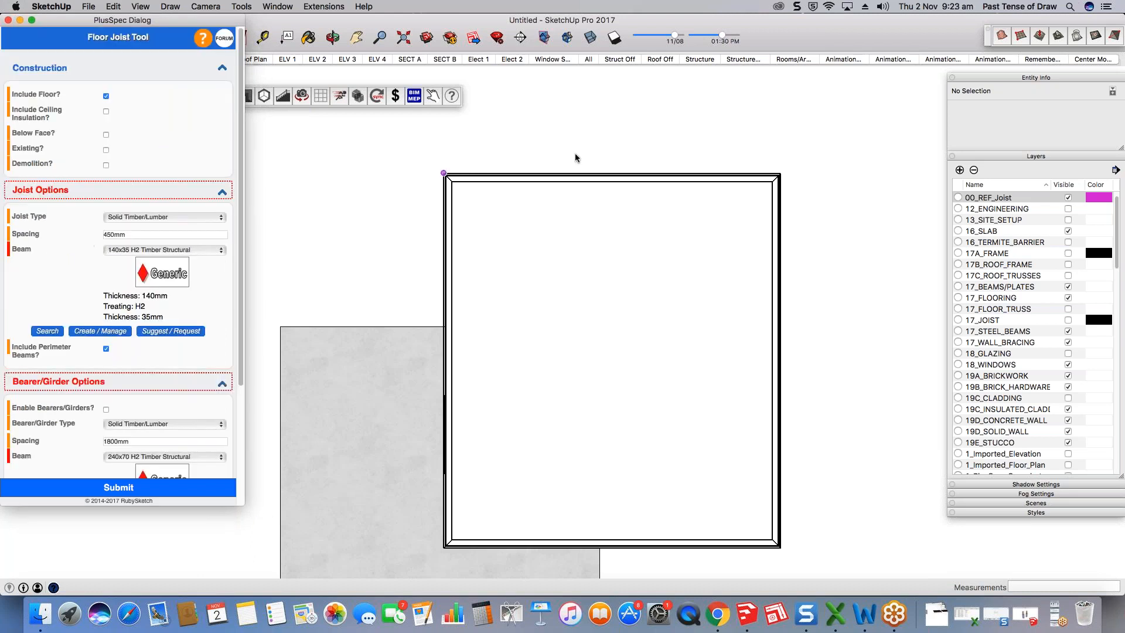
scroll(575, 153, down, 3)
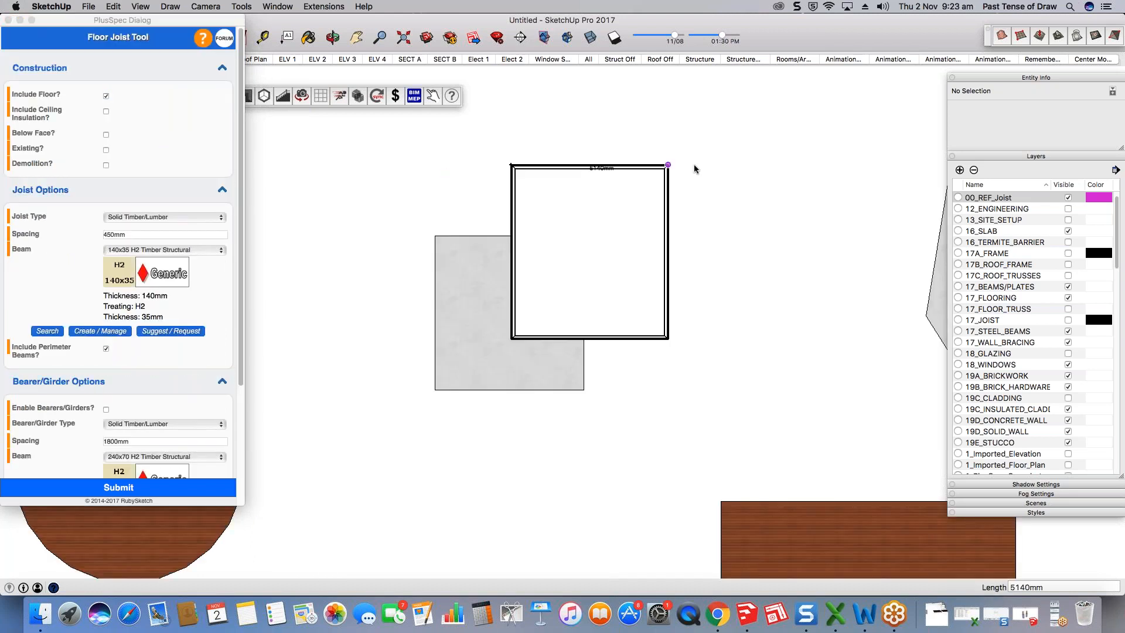
scroll(672, 166, up, 5)
scroll(628, 189, down, 6)
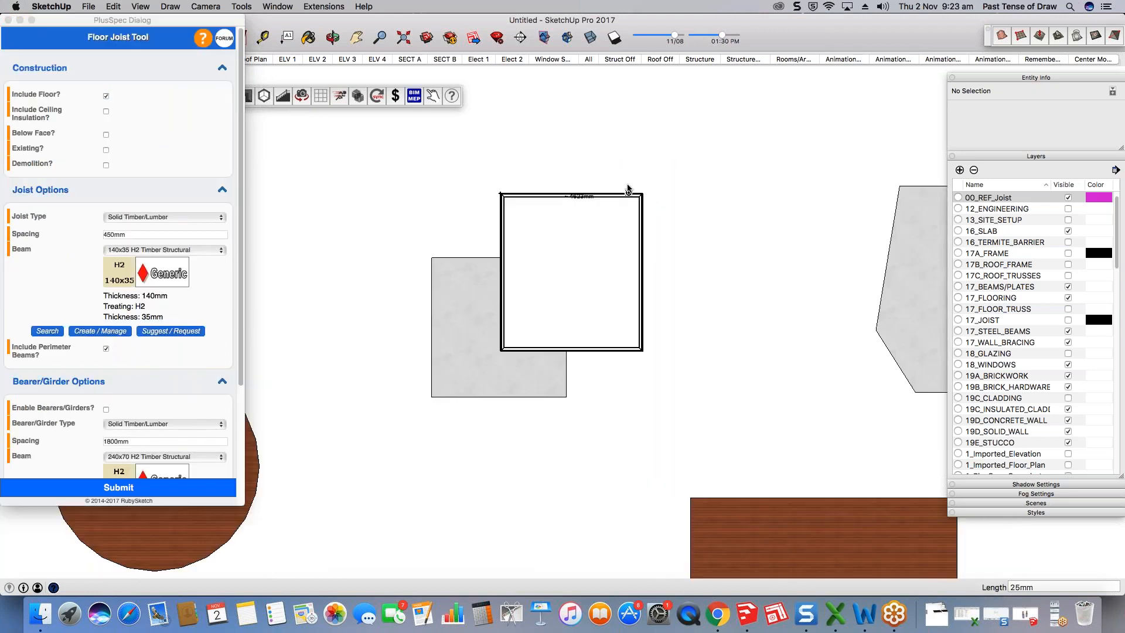
click(628, 141)
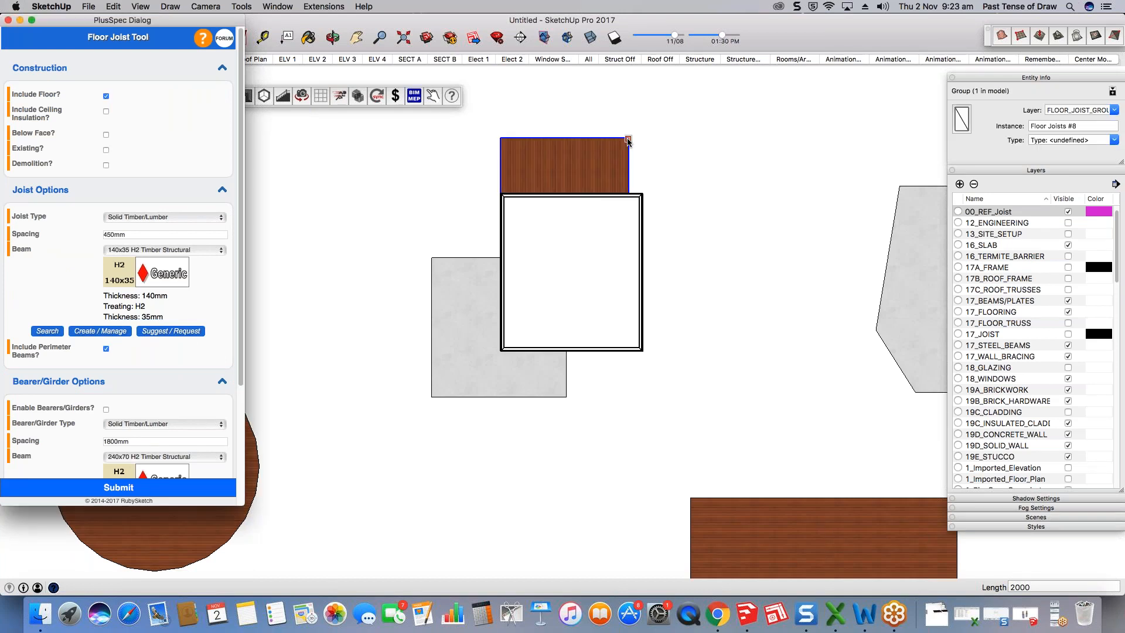
Step: Show the All scene and examine in 3D where the new joist floor meets the corner of the building's cladding
scroll(595, 156, up, 5)
scroll(596, 156, down, 3)
scroll(117, 264, down, 3)
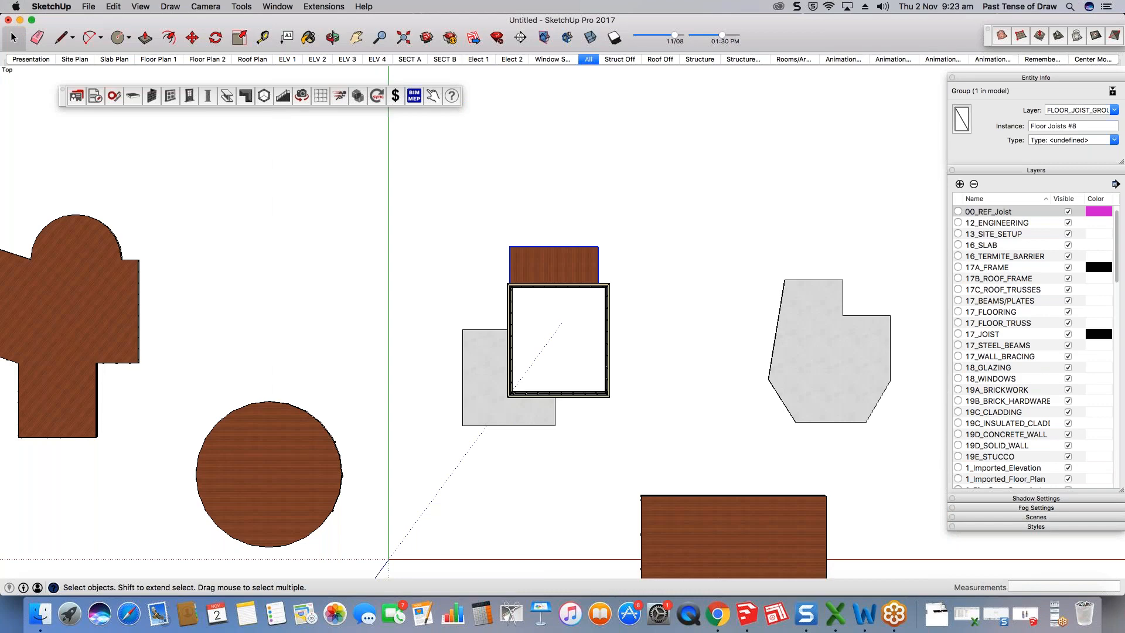
middle_drag(645, 304, 589, 265)
scroll(584, 368, up, 8)
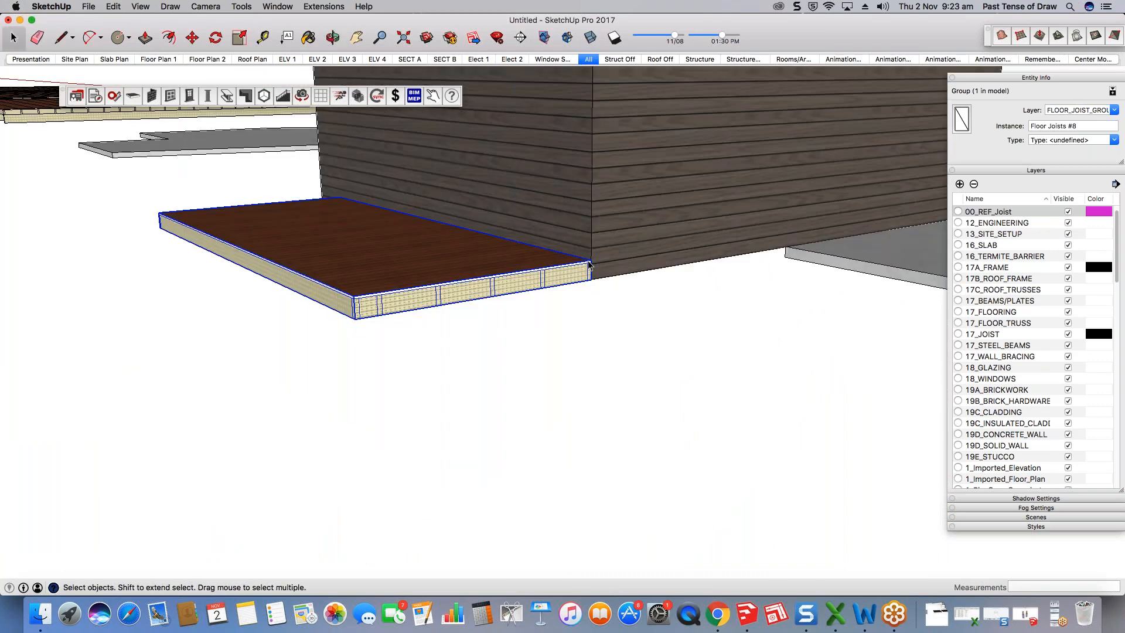
scroll(568, 273, up, 3)
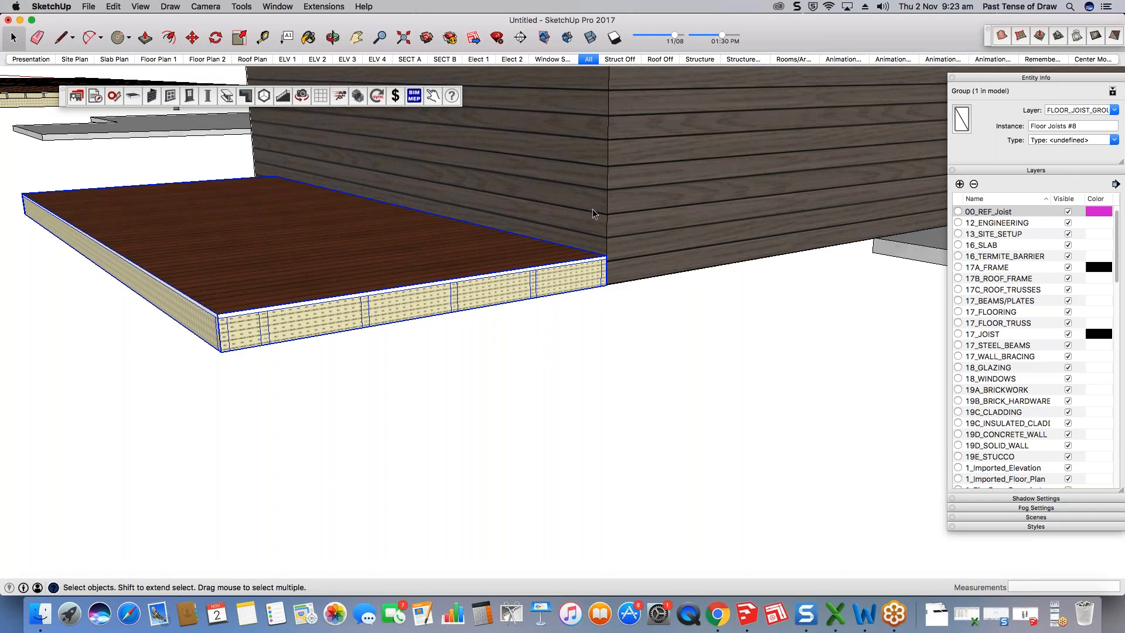
scroll(615, 250, up, 2)
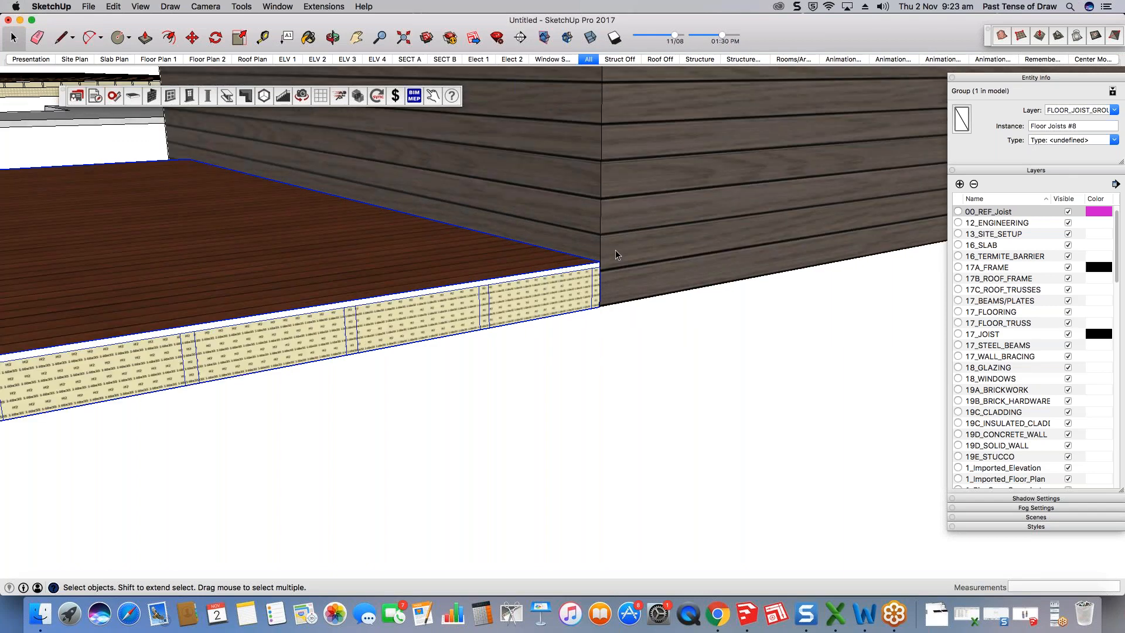
scroll(615, 249, up, 1)
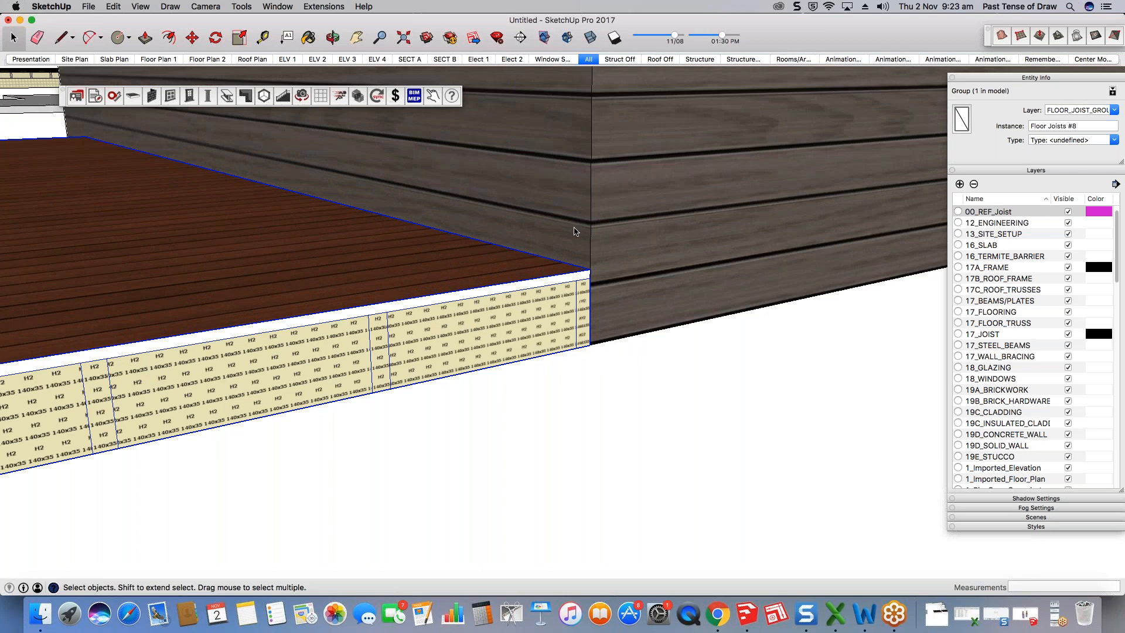
Step: Move the joist floor down 158 mm, from its top corner to the bottom corner of the wall cladding
key(j)
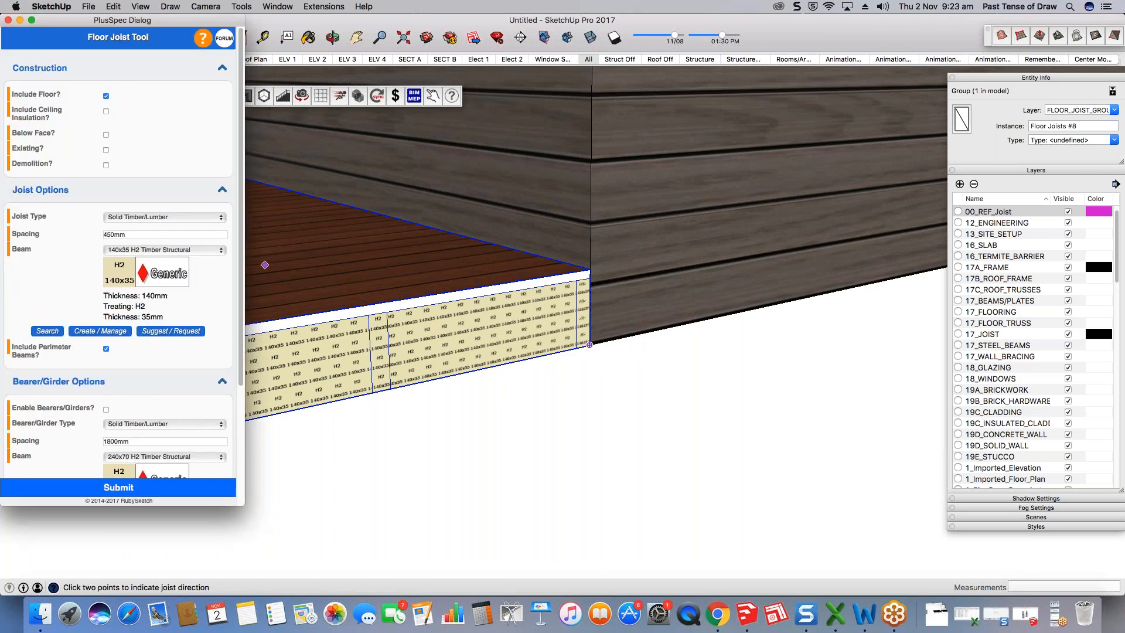
click(8, 21)
key(m)
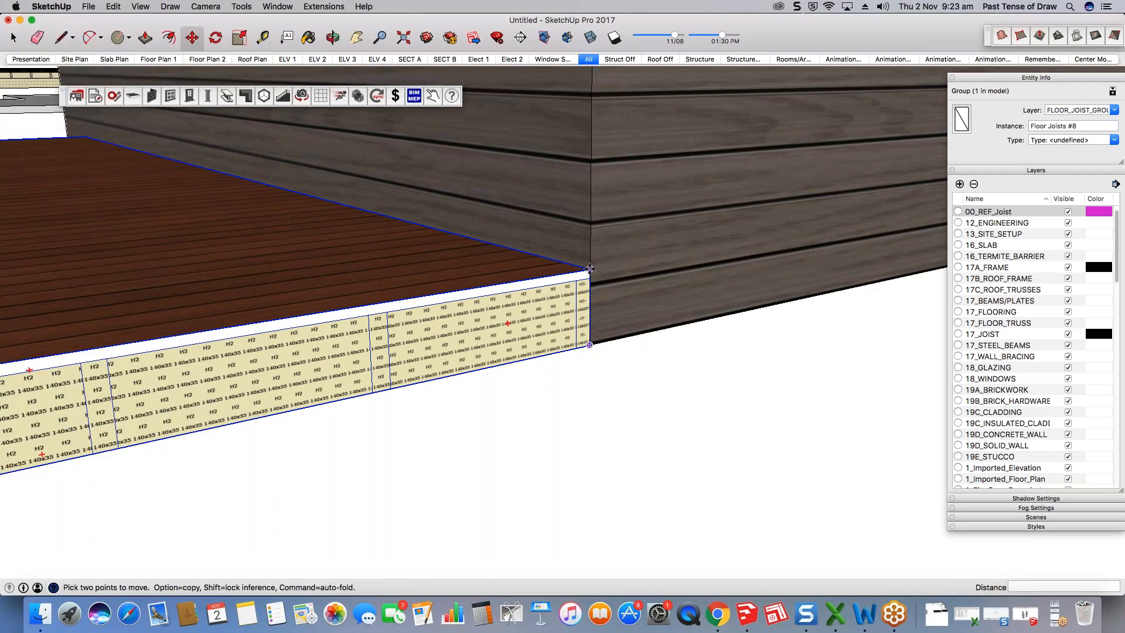
click(590, 269)
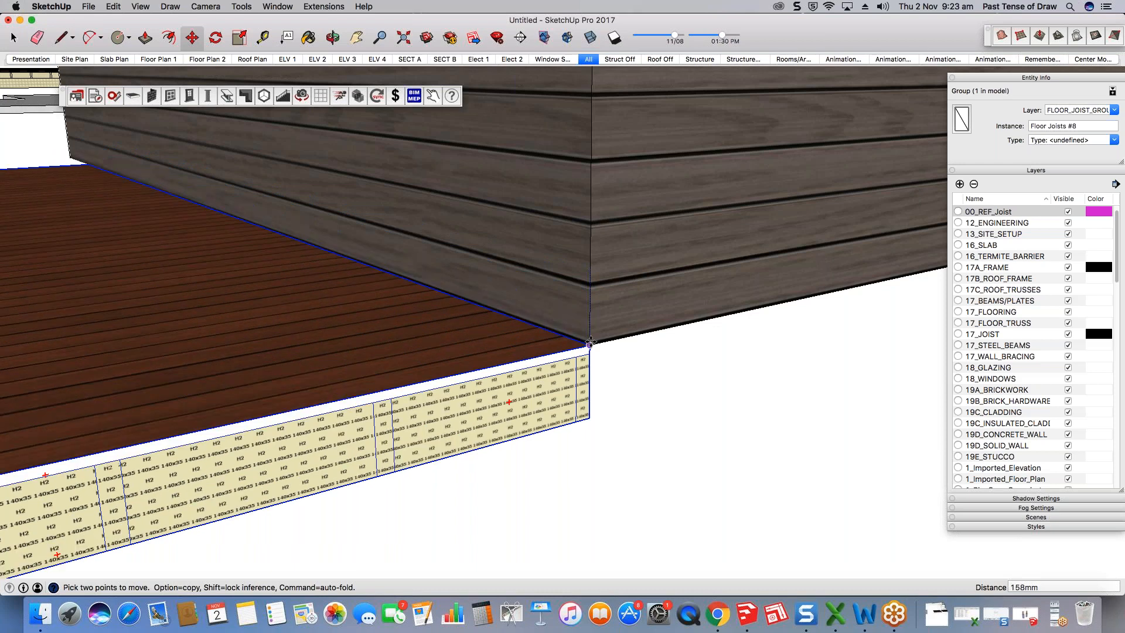
click(590, 344)
scroll(712, 280, down, 2)
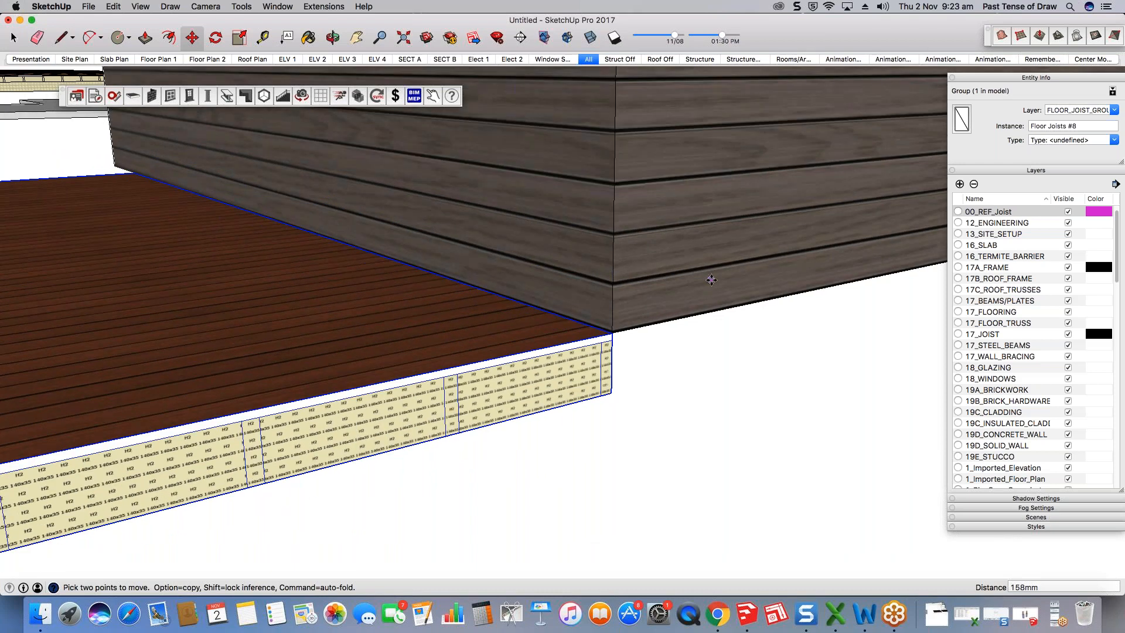
scroll(712, 280, down, 3)
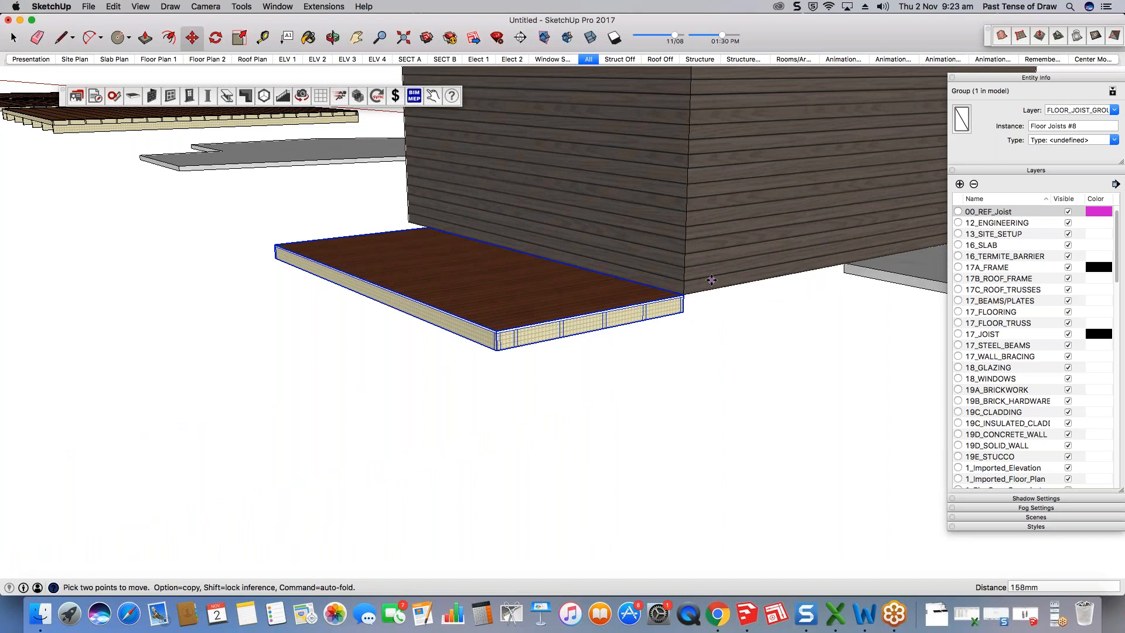
middle_drag(712, 280, 646, 290)
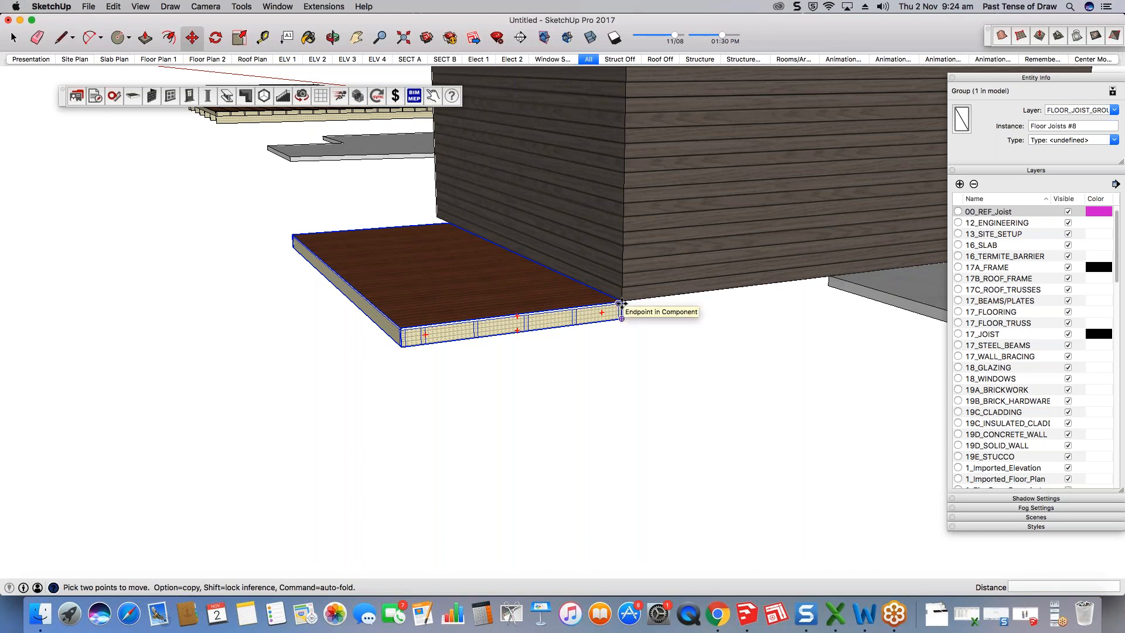
scroll(528, 316, down, 2)
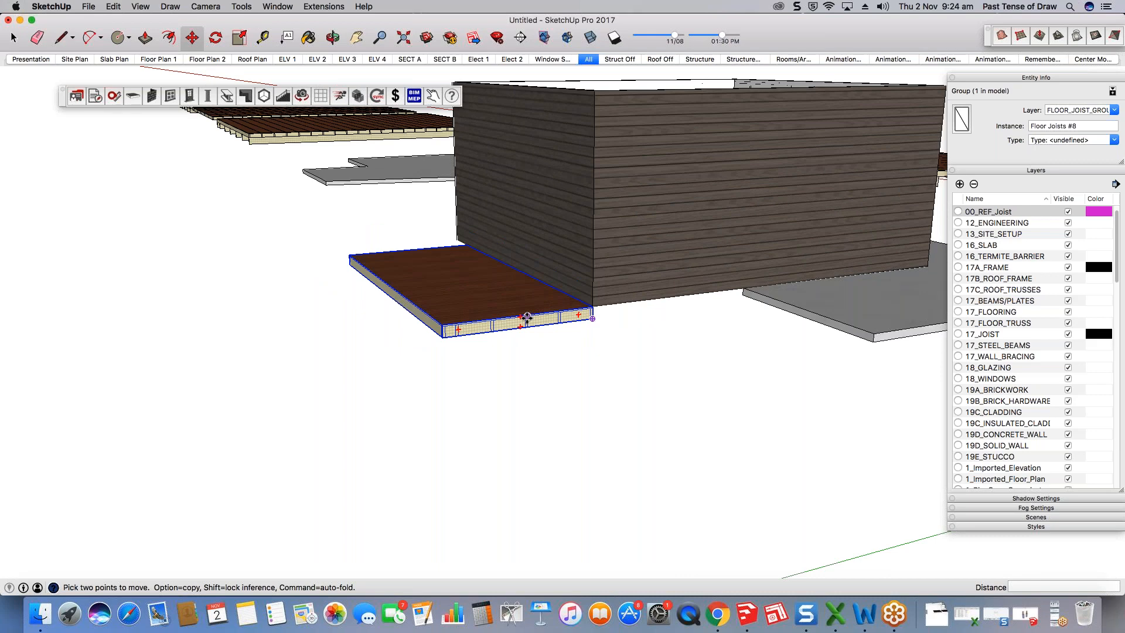
Step: Move the joist floor straight up 1800 mm along the corner edge of the building's cladding
middle_drag(527, 316, 454, 229)
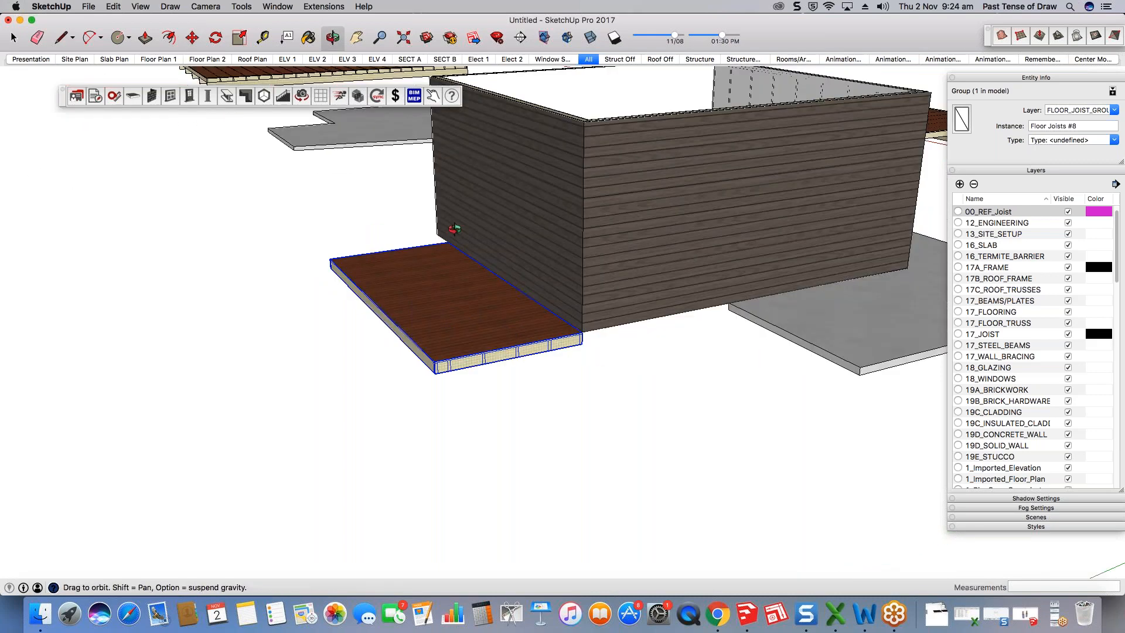
scroll(575, 308, up, 3)
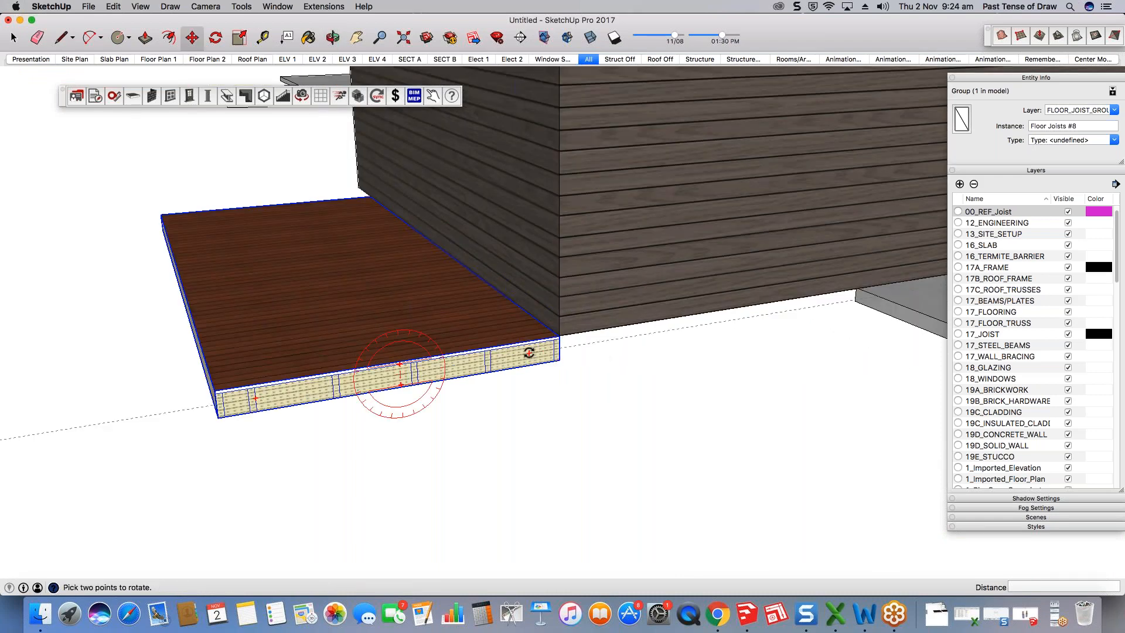
scroll(446, 329, up, 3)
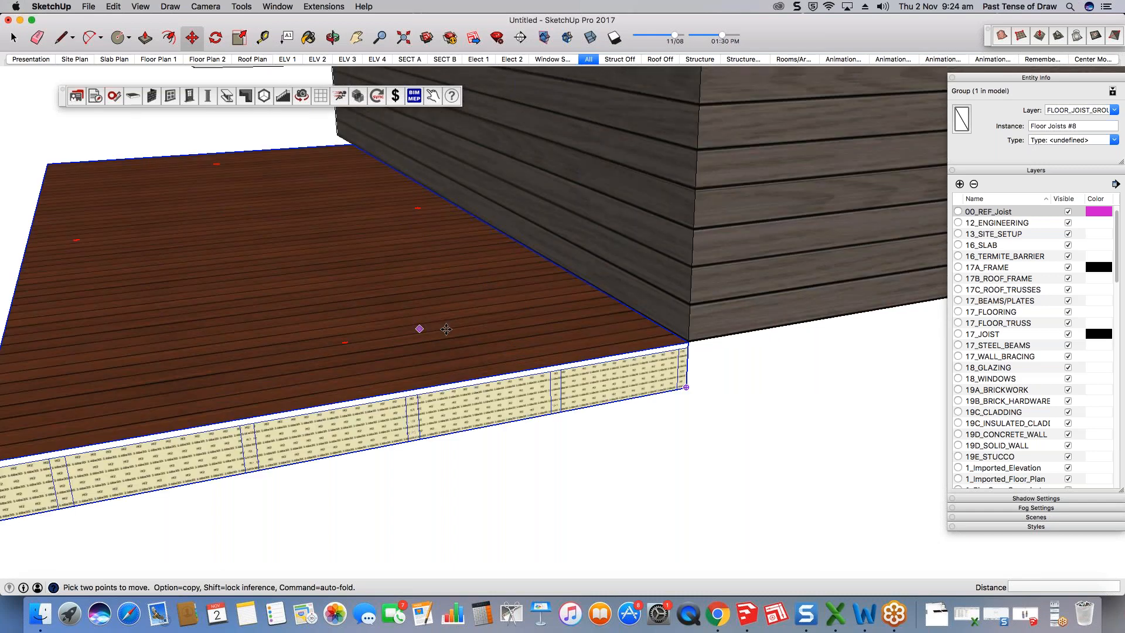
scroll(688, 345, up, 2)
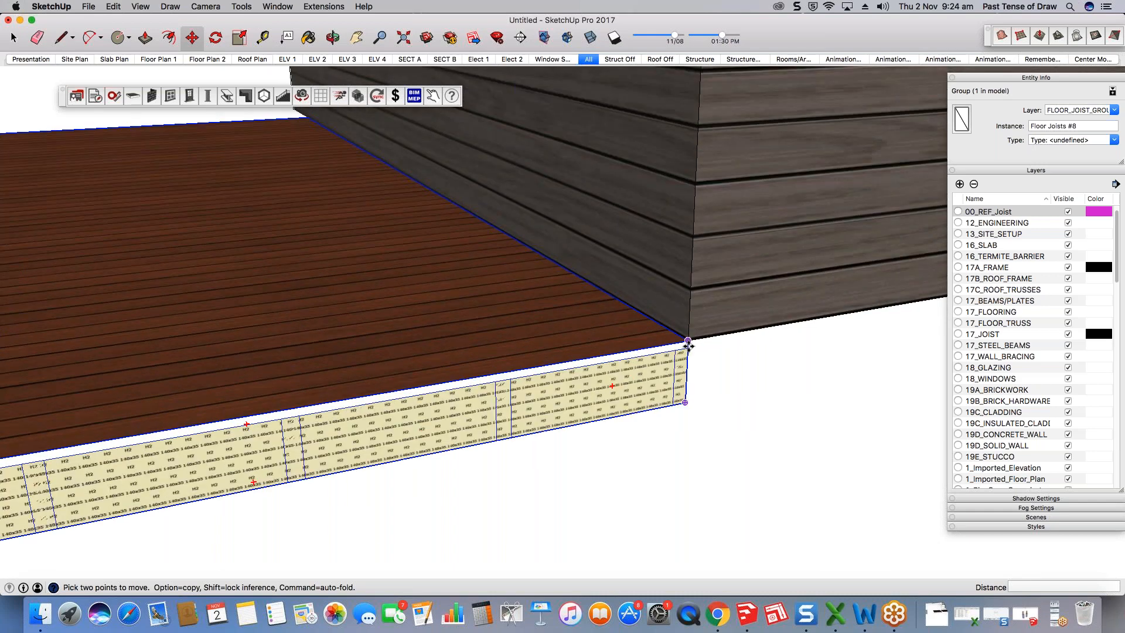
scroll(688, 346, up, 2)
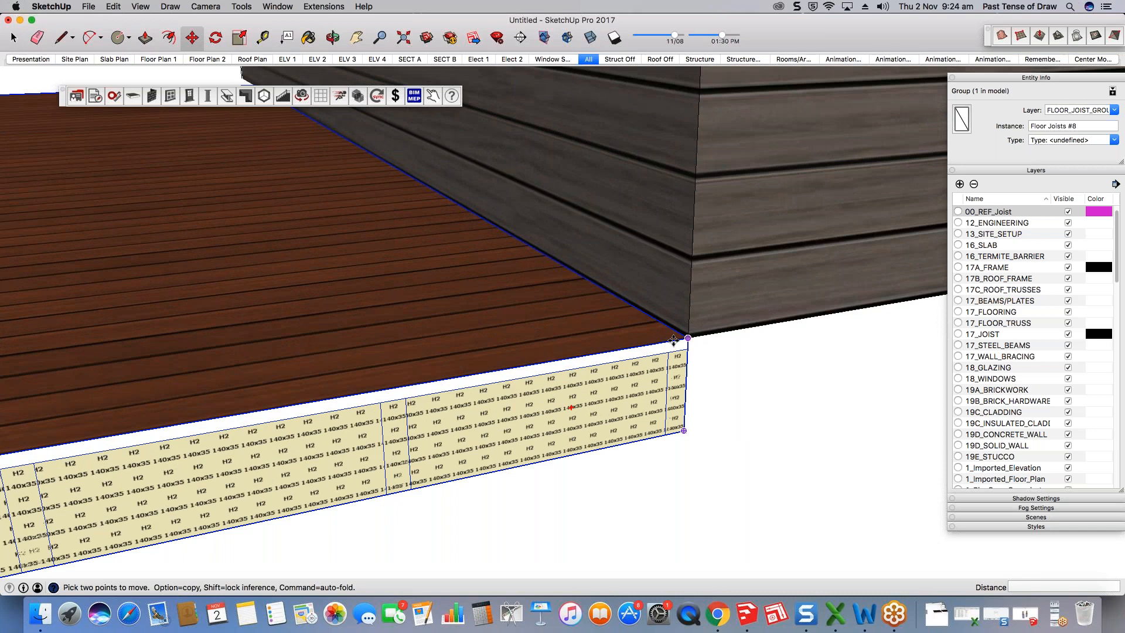
click(674, 340)
scroll(674, 293, down, 5)
text(1800)
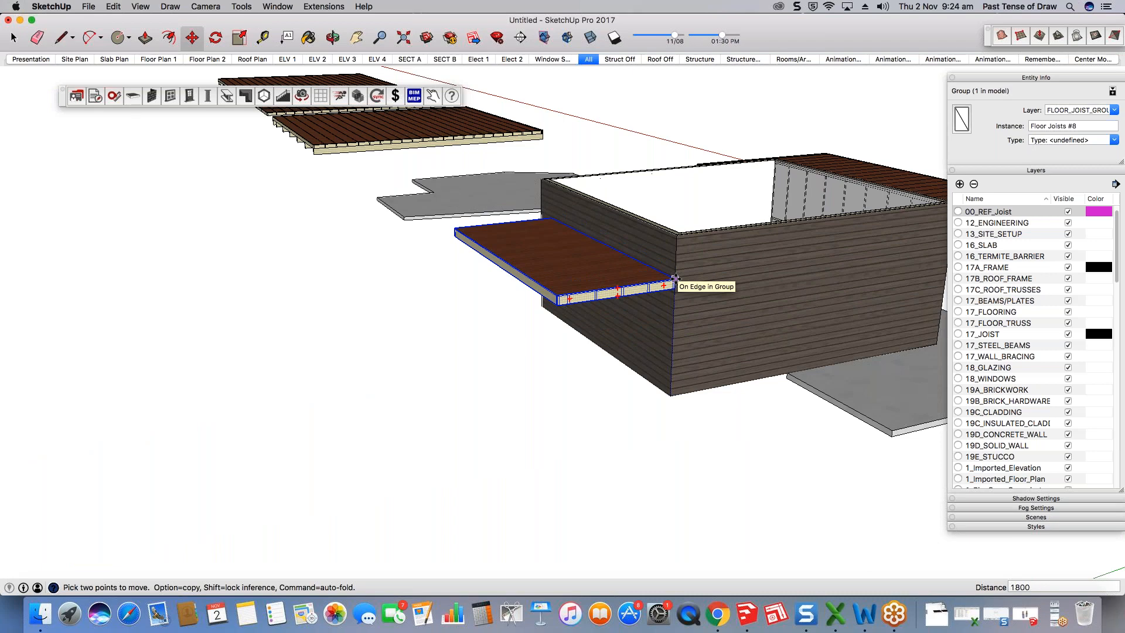
key(Return)
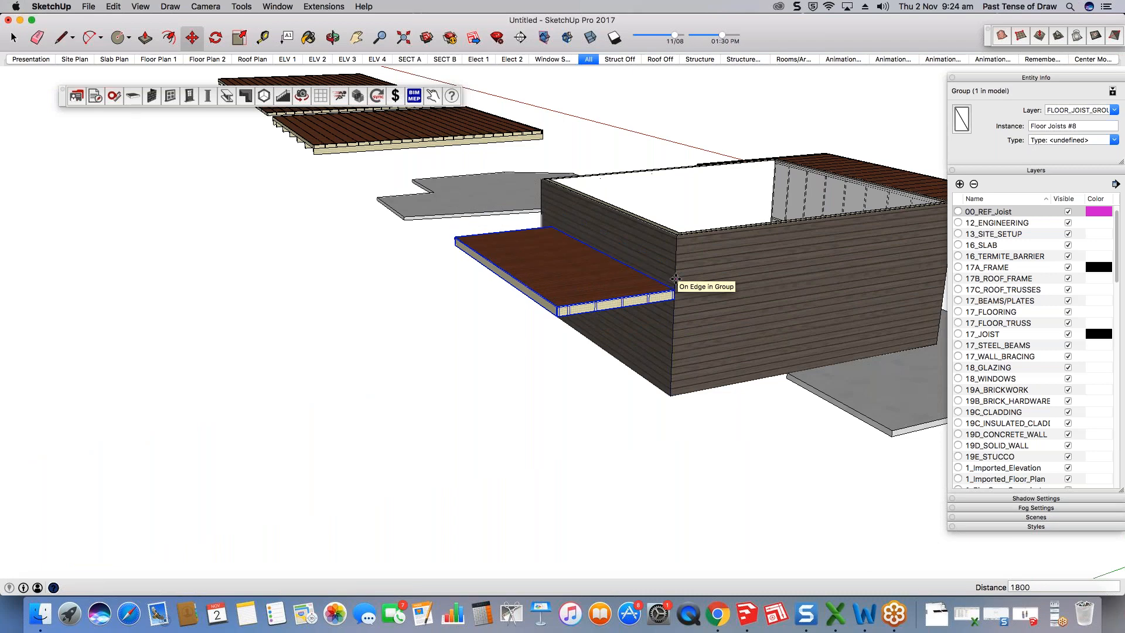
key(space)
Step: Examine from several sides how the raised joist floor sits against the clad building
scroll(671, 300, up, 1)
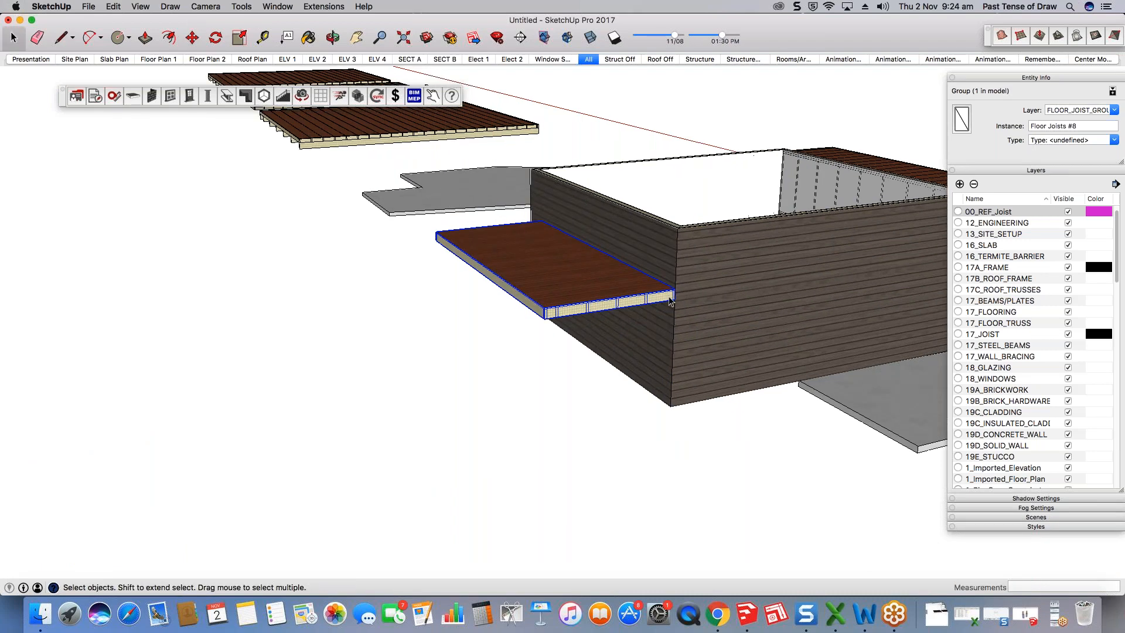
scroll(671, 300, up, 2)
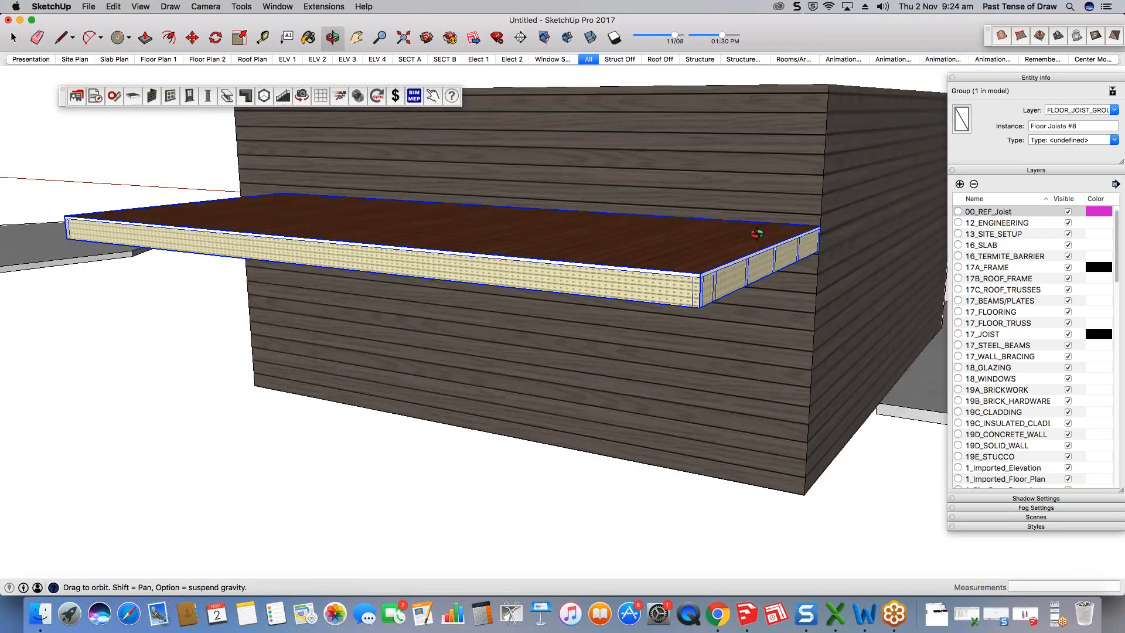
drag(757, 233, 566, 269)
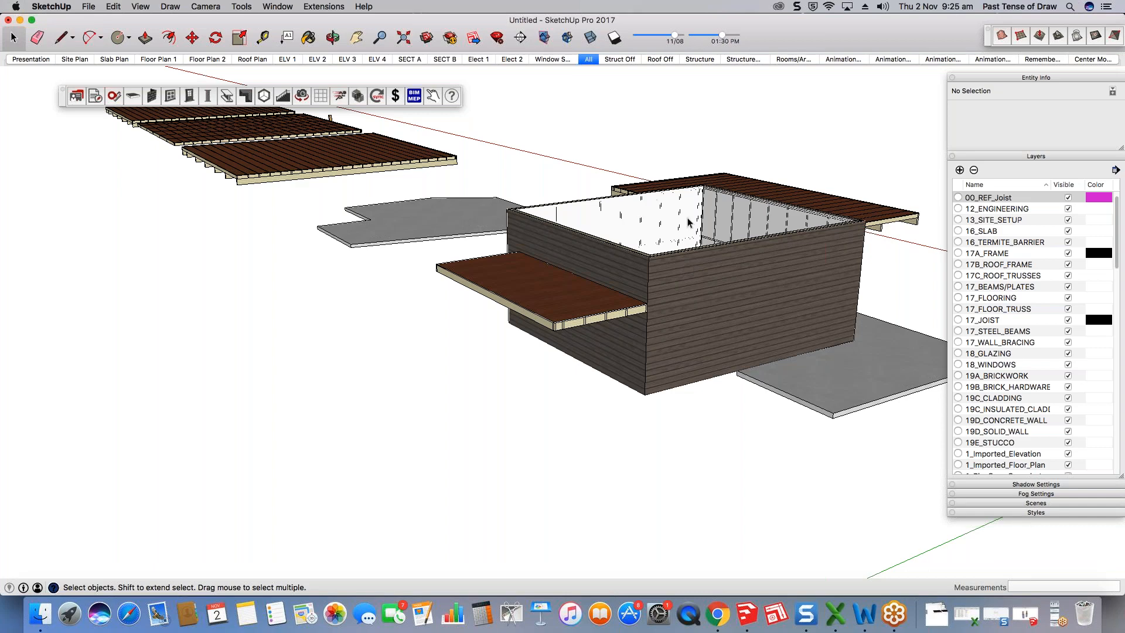
scroll(748, 244, up, 2)
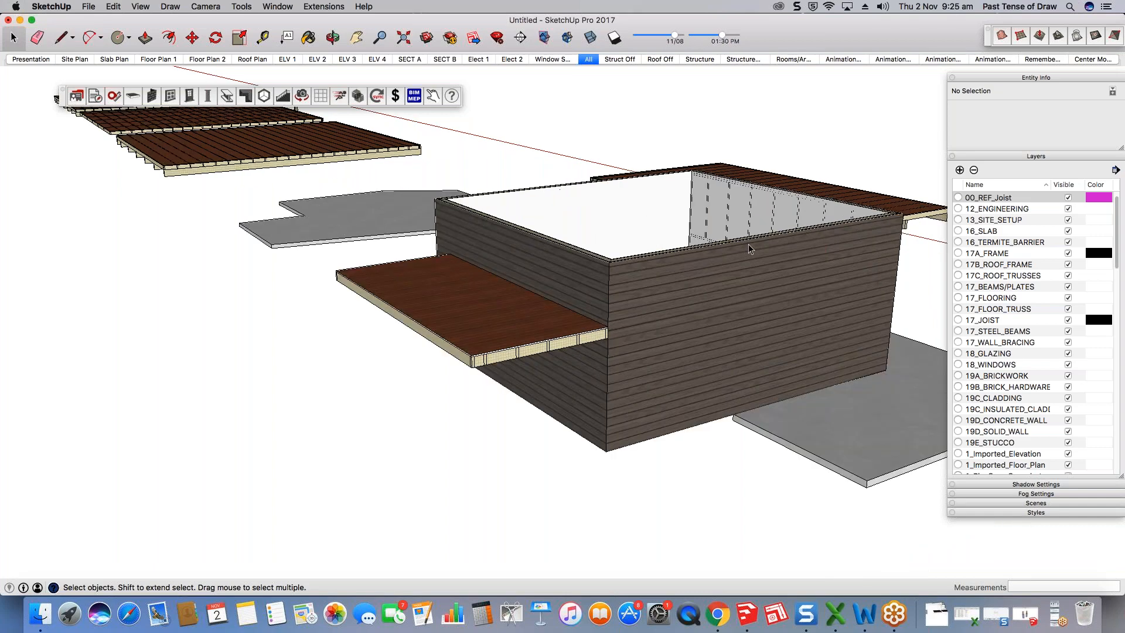
middle_drag(748, 244, 487, 134)
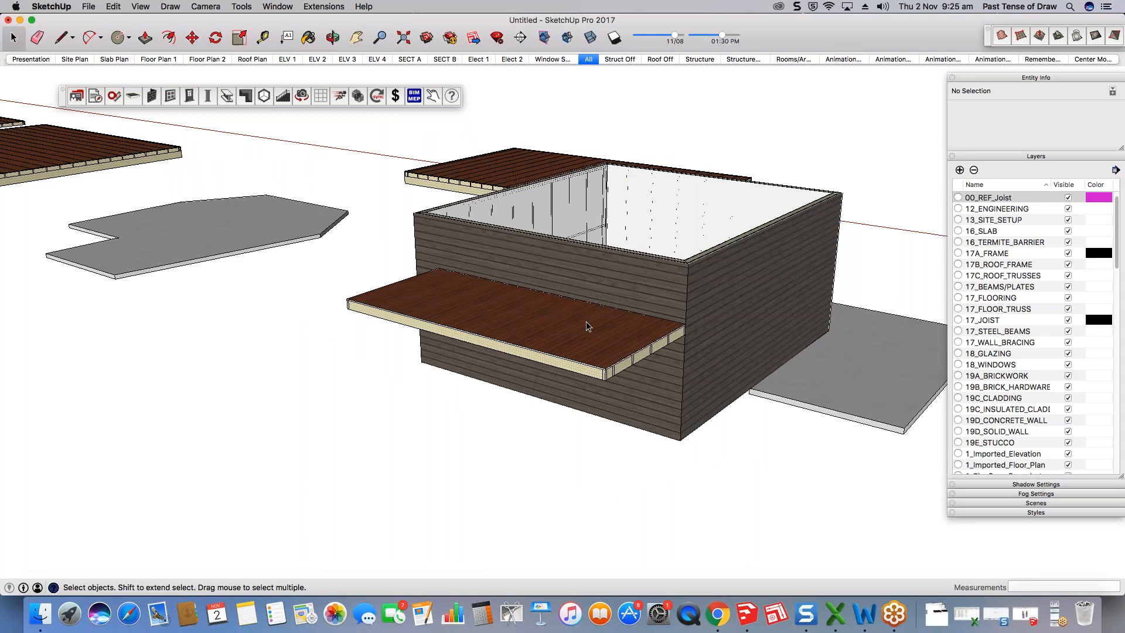
middle_drag(691, 286, 605, 315)
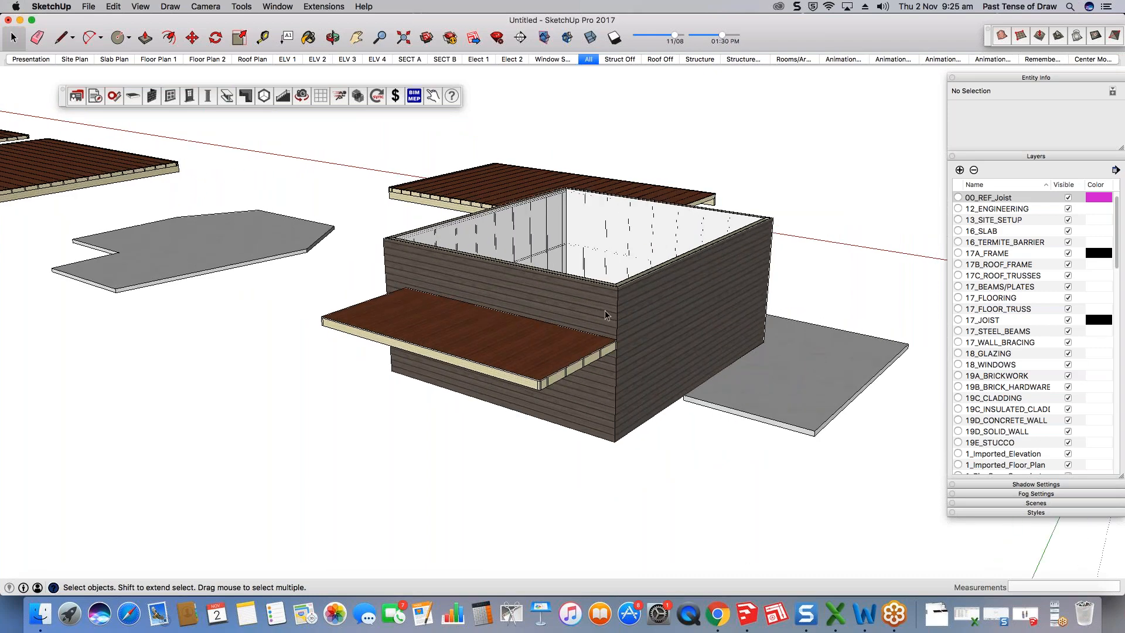
scroll(605, 315, up, 2)
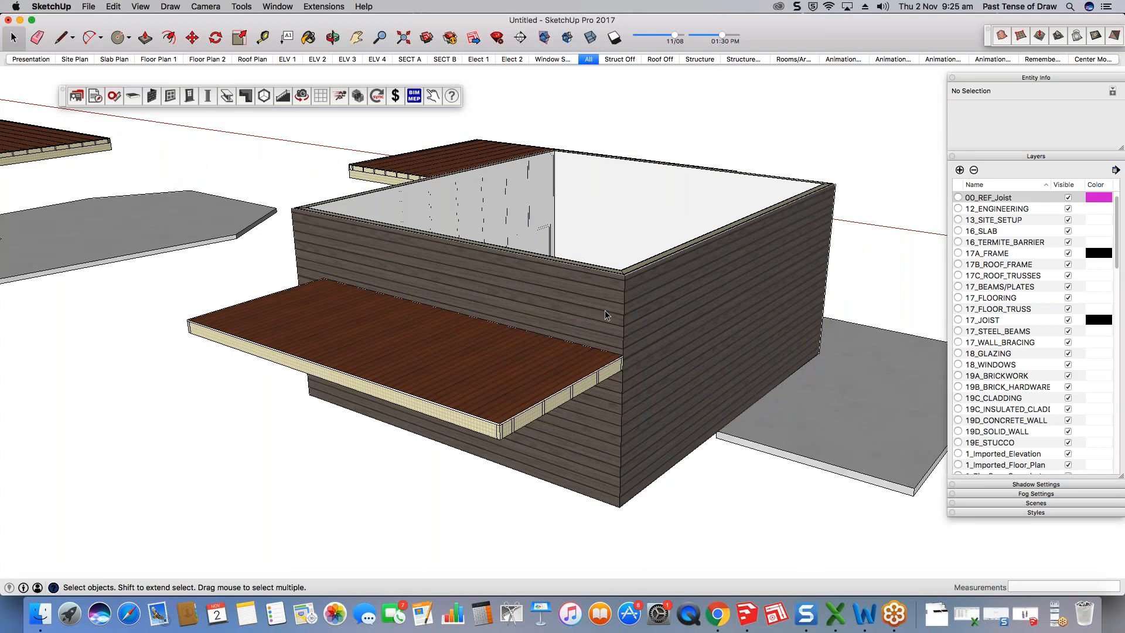
scroll(605, 310, up, 2)
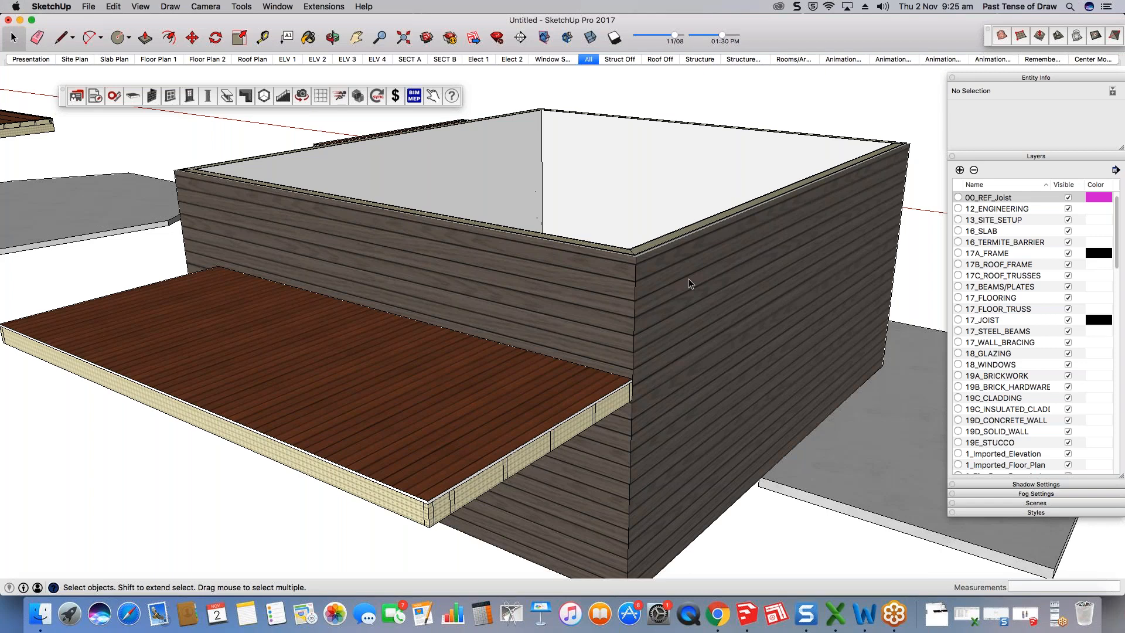
scroll(689, 279, down, 3)
middle_drag(690, 278, 721, 291)
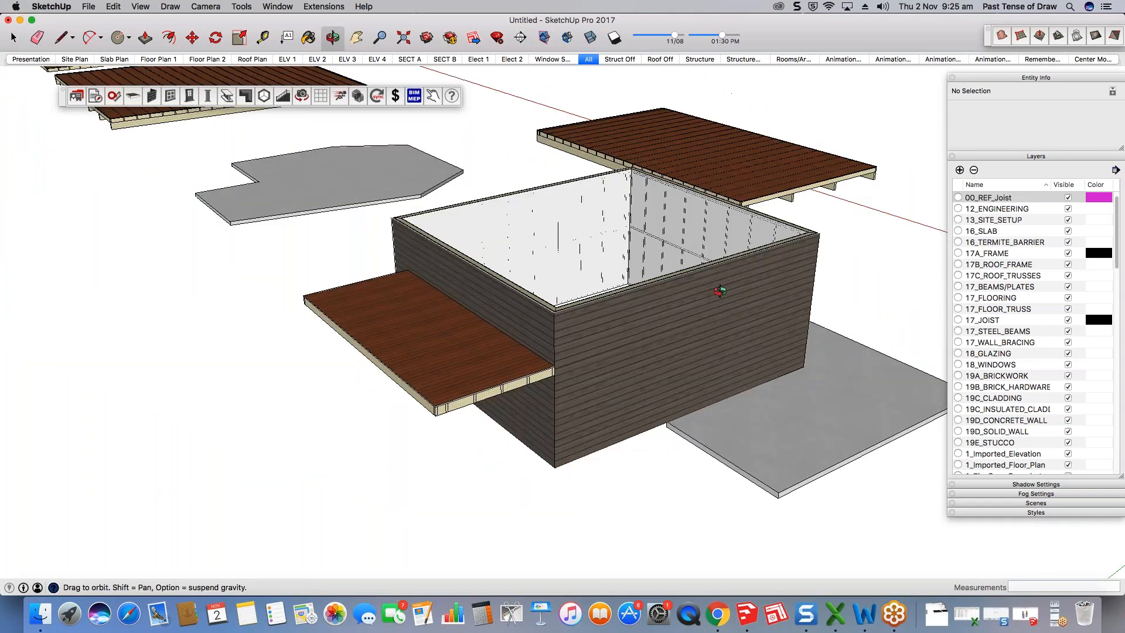
scroll(671, 304, down, 3)
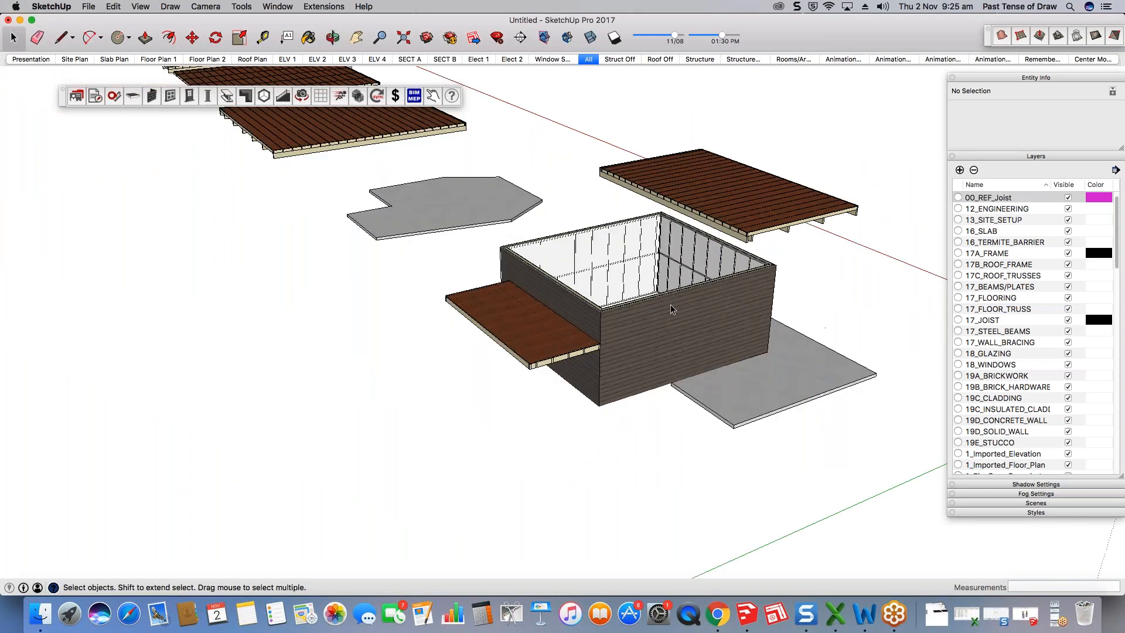
scroll(670, 305, up, 2)
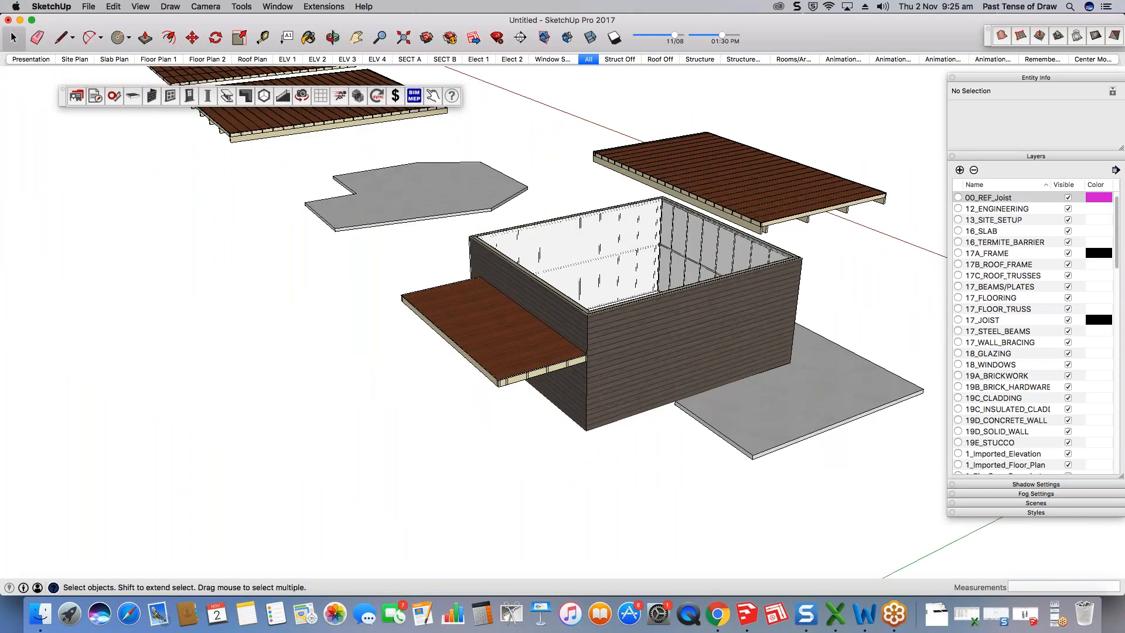
middle_drag(592, 381, 511, 400)
scroll(512, 400, up, 1)
scroll(530, 306, down, 3)
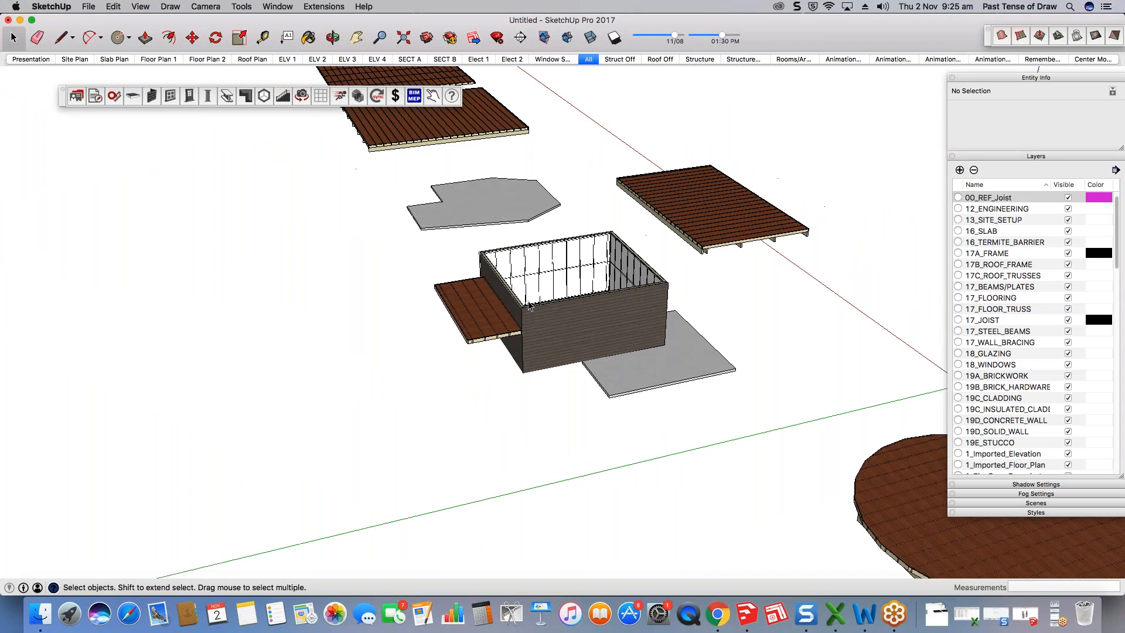
scroll(529, 305, down, 2)
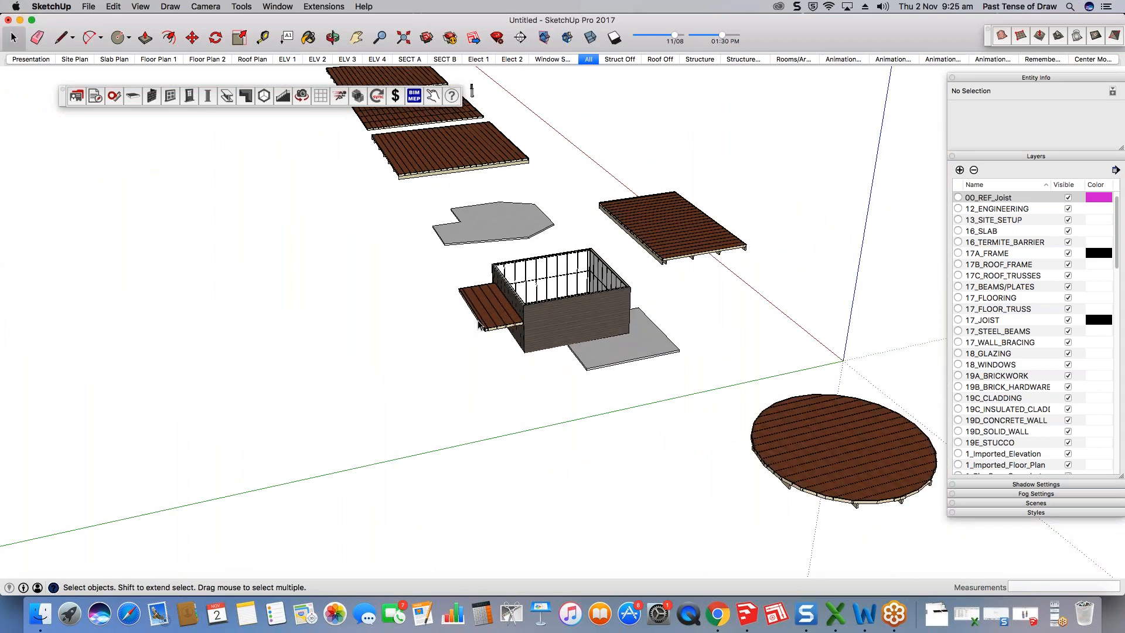
scroll(588, 374, up, 2)
Step: Create a guide line parallel to the green axis, 1800 mm vertically above it
middle_drag(588, 373, 591, 407)
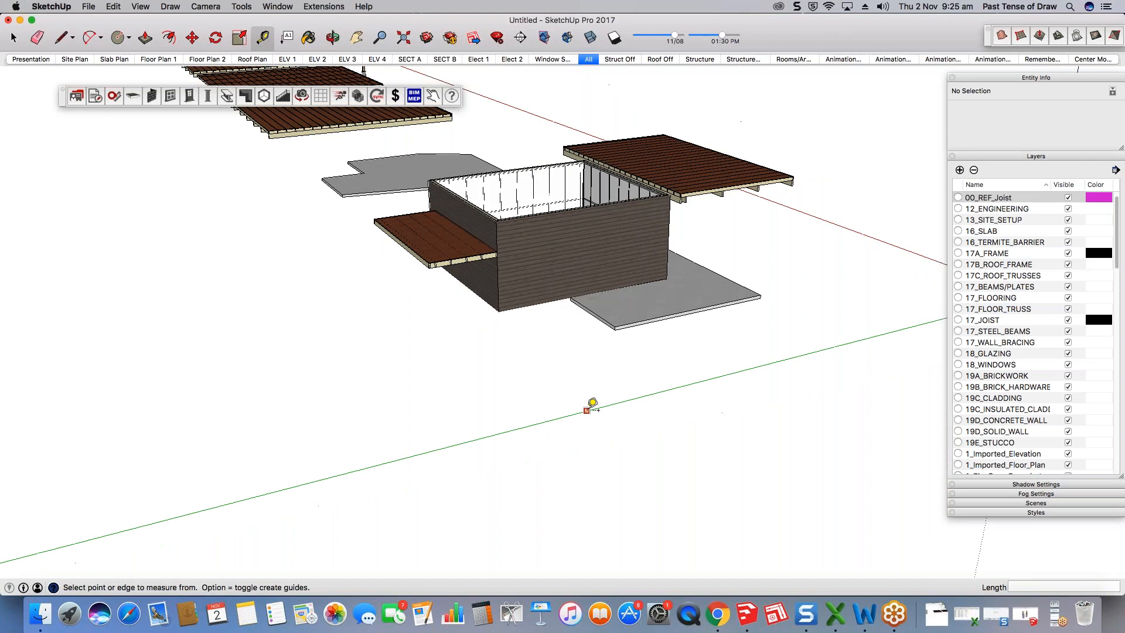
click(588, 410)
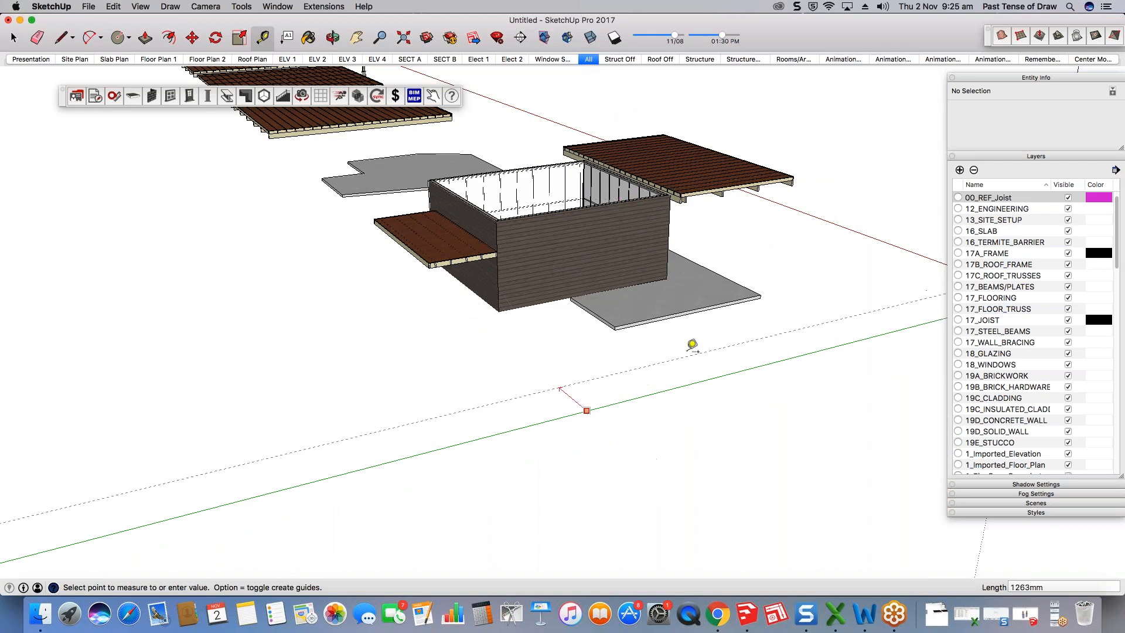
click(588, 355)
key(Escape)
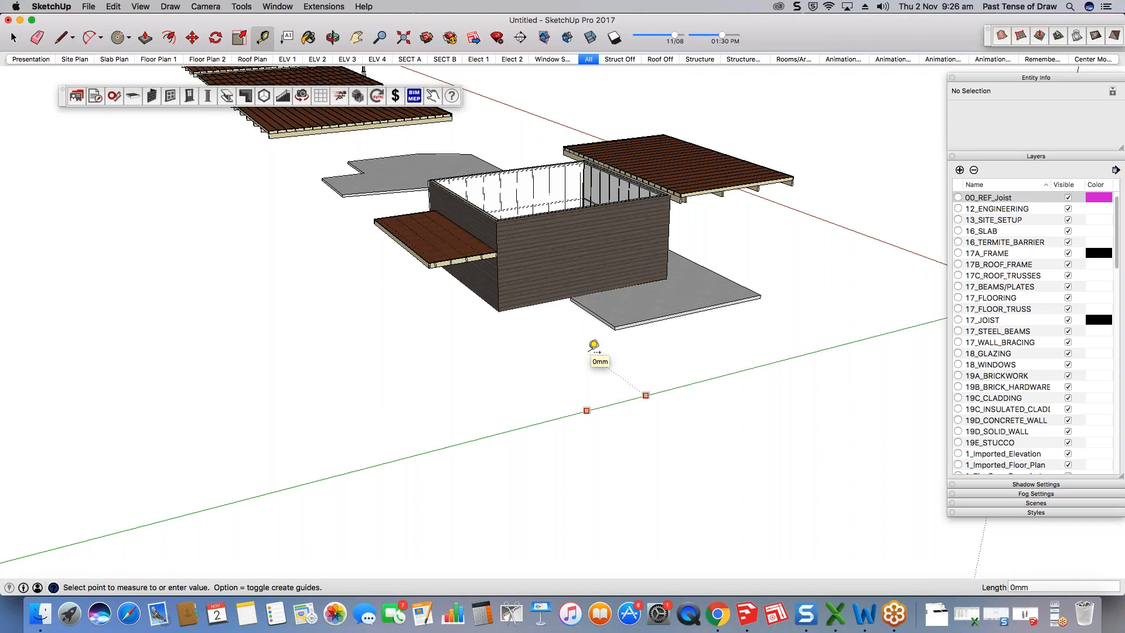
click(755, 385)
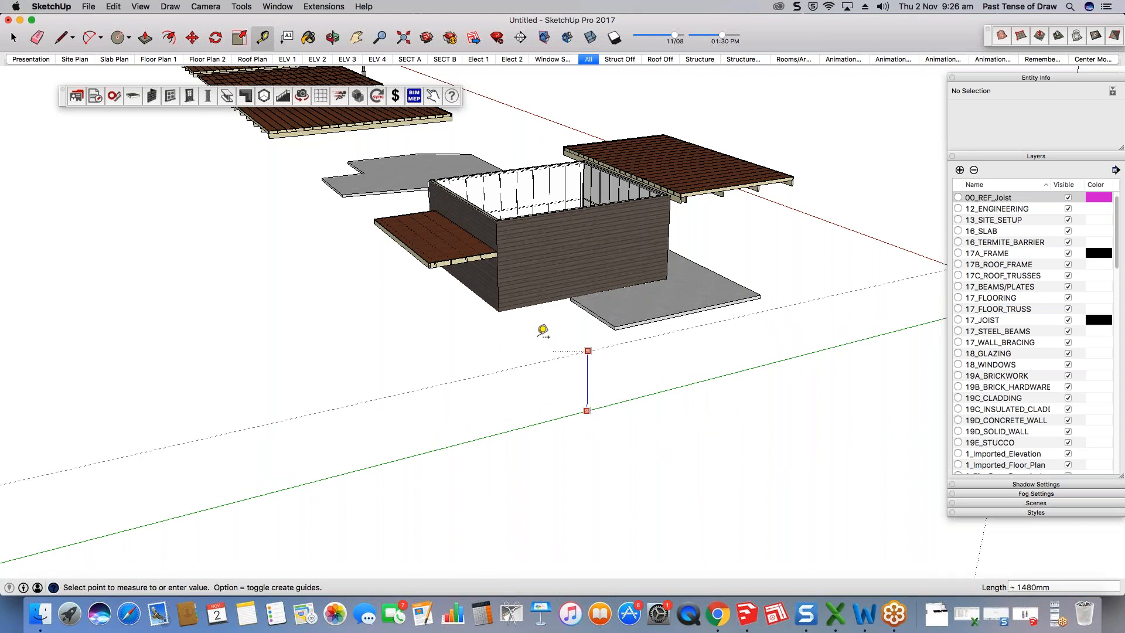
text(1800)
key(Return)
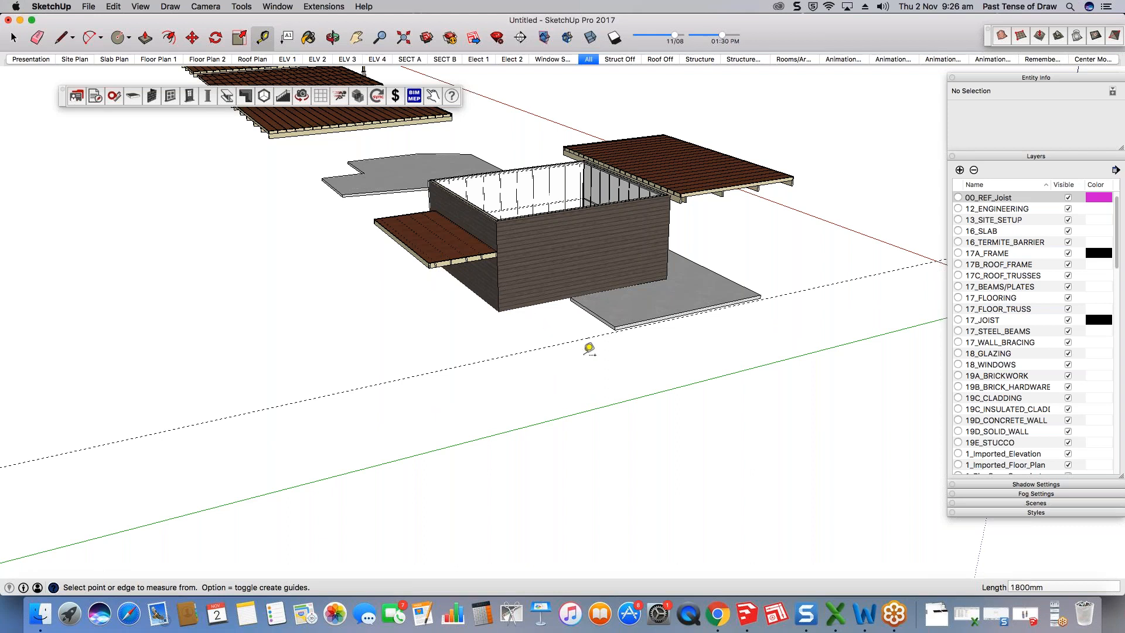
click(559, 344)
key(Escape)
Step: Add a parallel guide line 500 mm below the 1800 mm guide
middle_drag(667, 417, 677, 417)
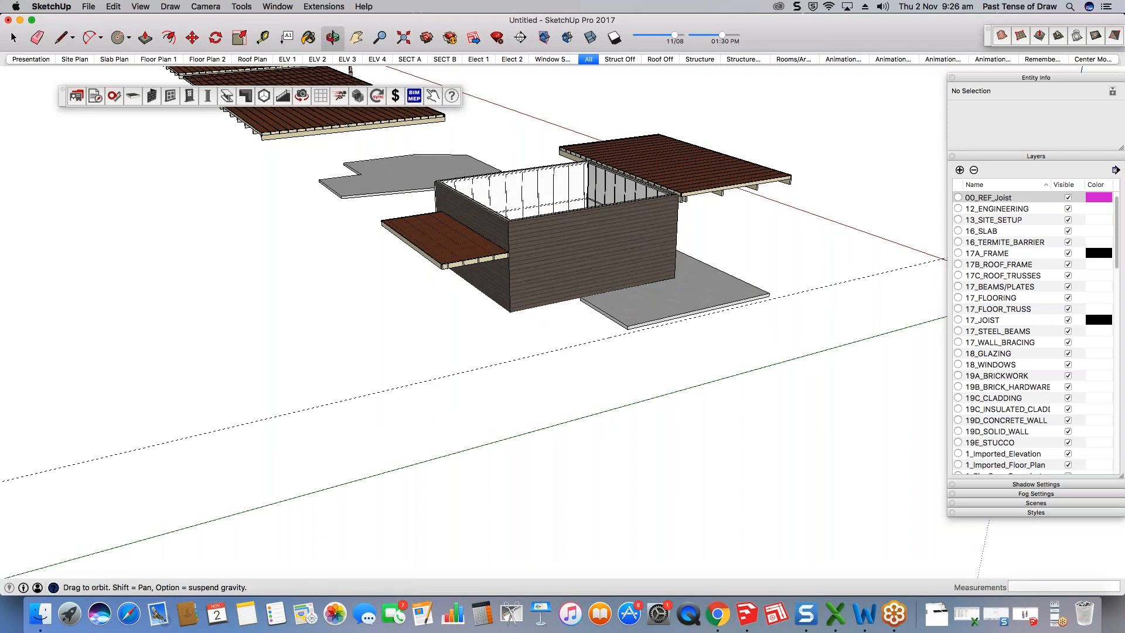
middle_drag(521, 352, 599, 309)
click(595, 315)
text(5)
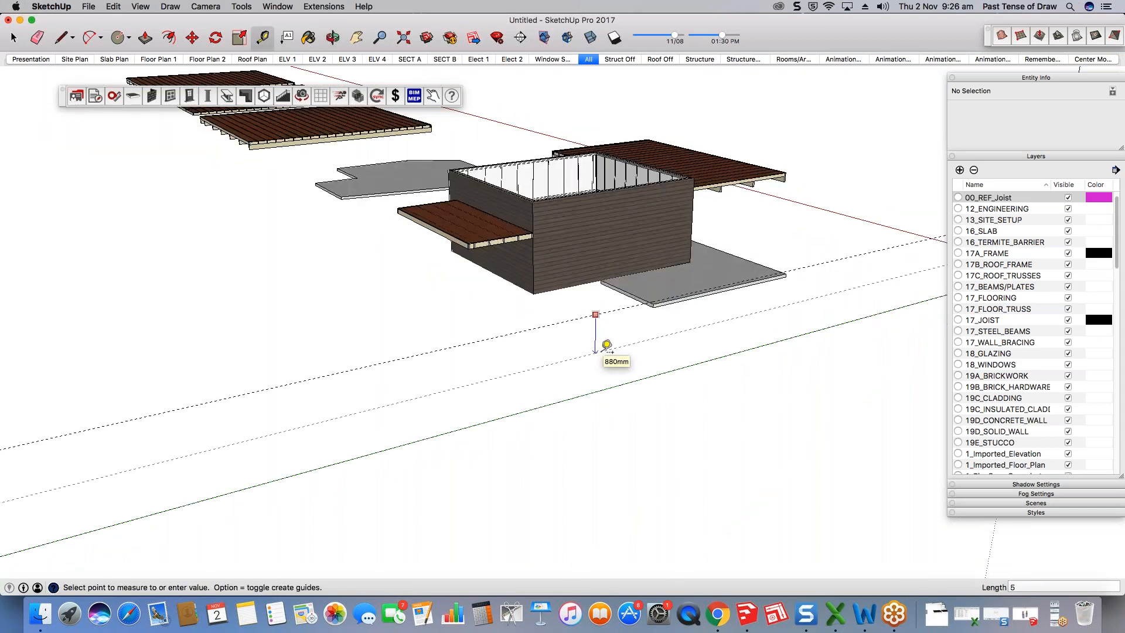
text(00)
key(Return)
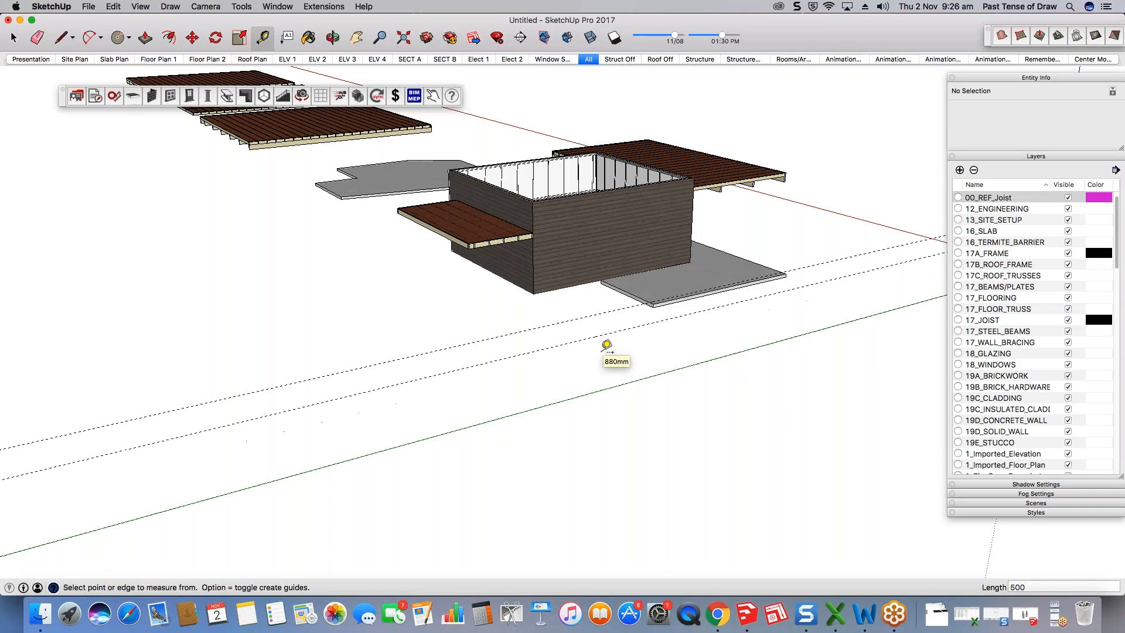
Step: Select the three guide lines and move them together so the highest one meets the raised joist floor's corner at the building wall
key(space)
scroll(596, 309, up, 1)
mouse_move(596, 309)
middle_down()
mouse_move(466, 306)
mouse_move(591, 310)
middle_up()
scroll(583, 312, down, 3)
drag(938, 263, 915, 232)
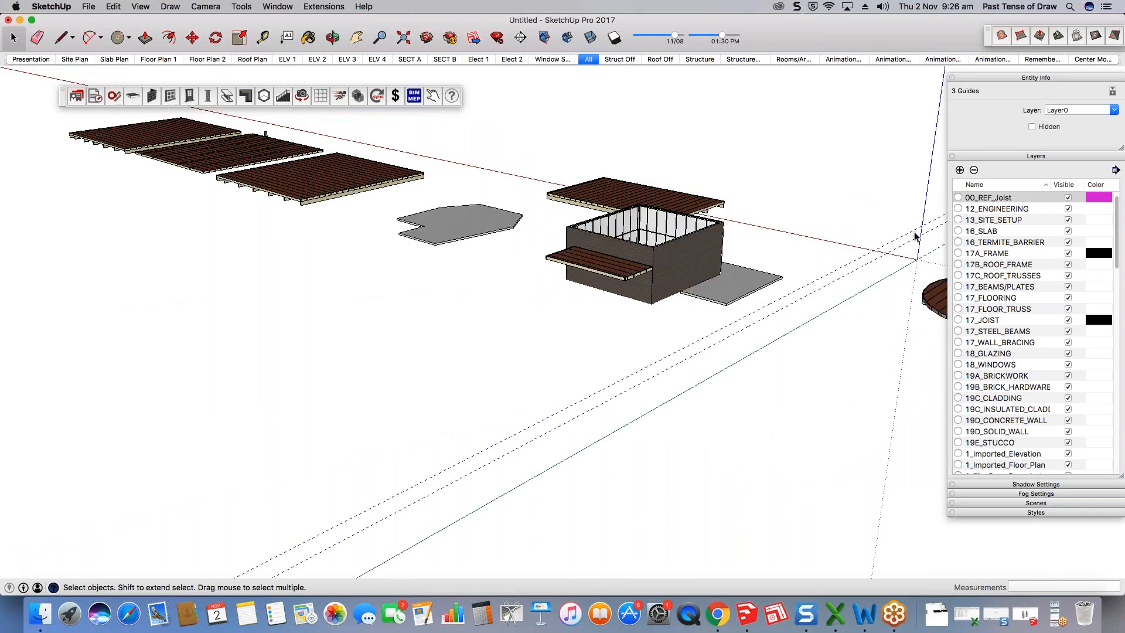
scroll(812, 273, up, 3)
key(m)
click(807, 335)
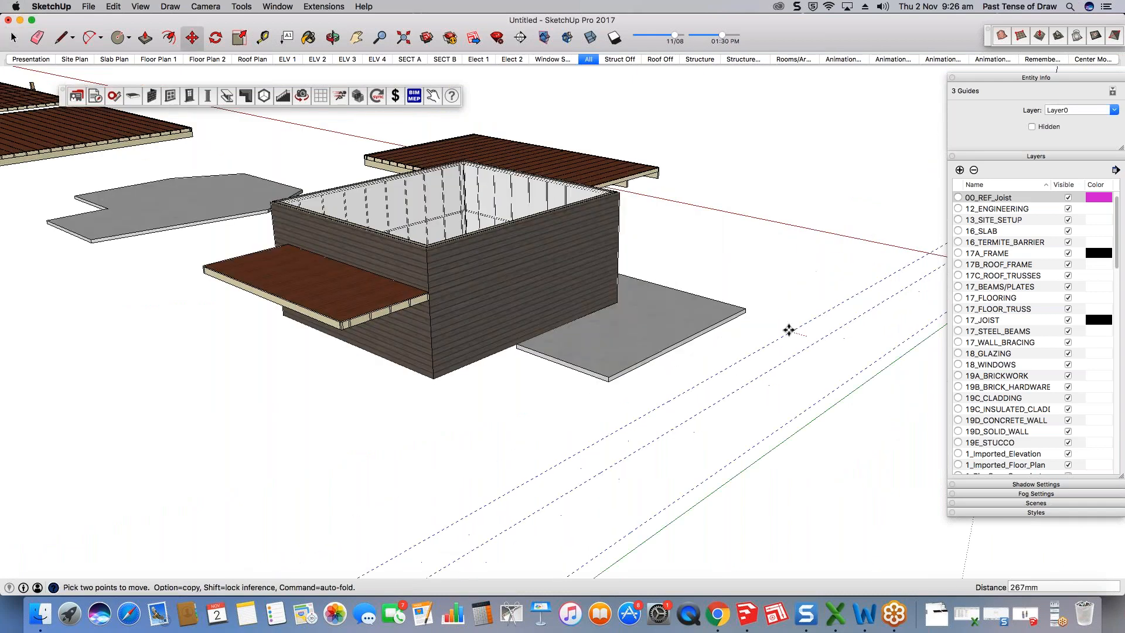
click(415, 296)
key(space)
Step: Hide the model's guides from view and show them again around the raised joist floor
scroll(349, 321, up, 2)
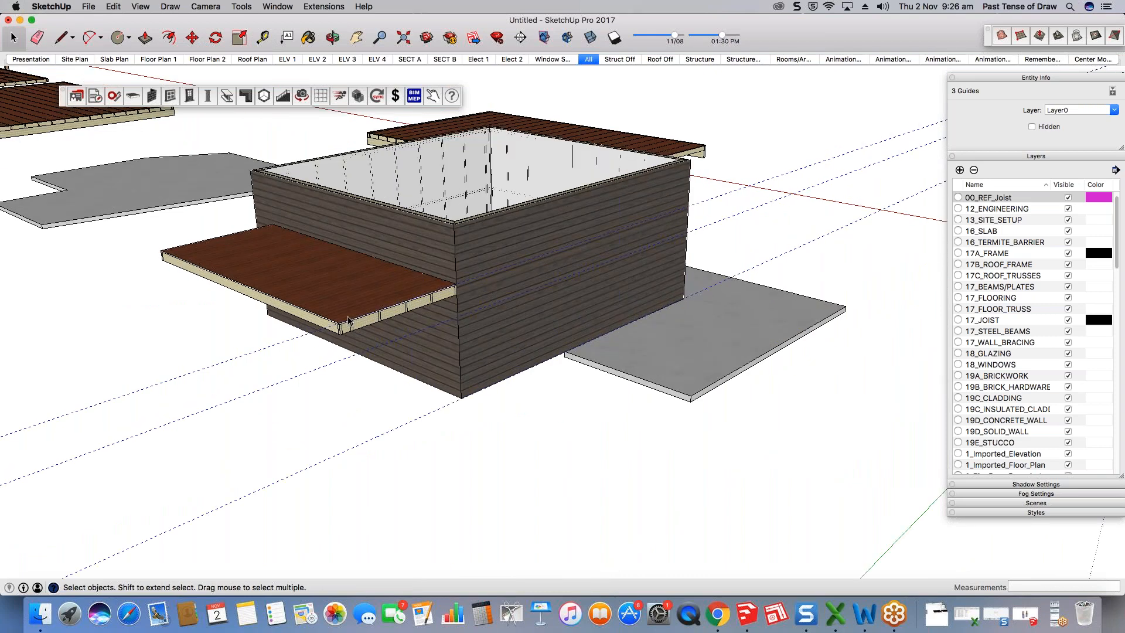
scroll(348, 321, up, 2)
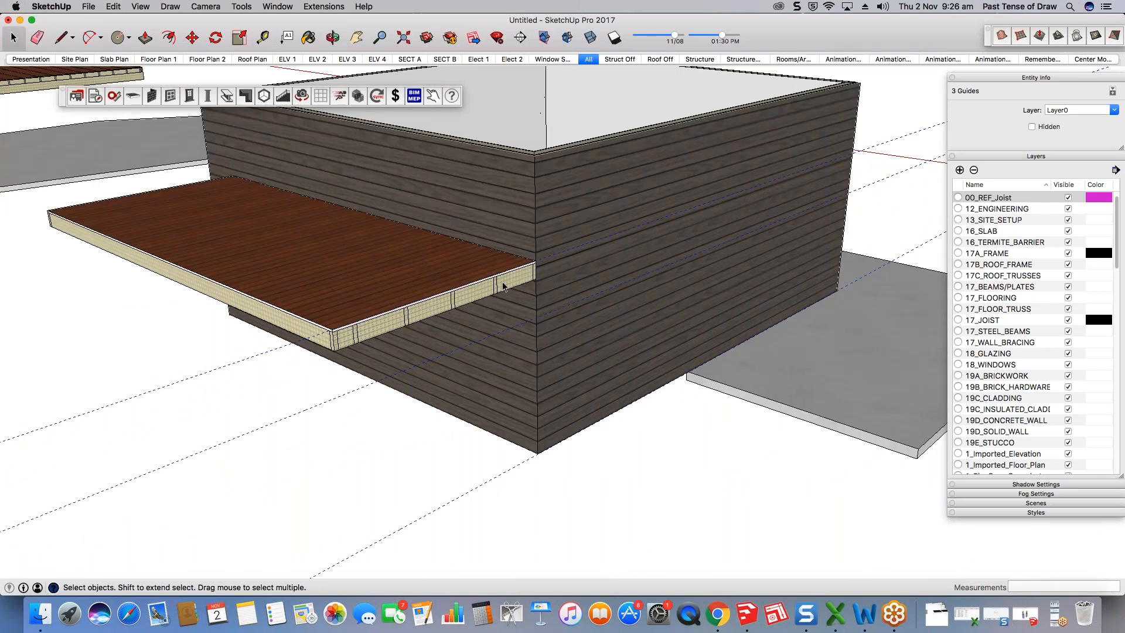
scroll(503, 286, up, 3)
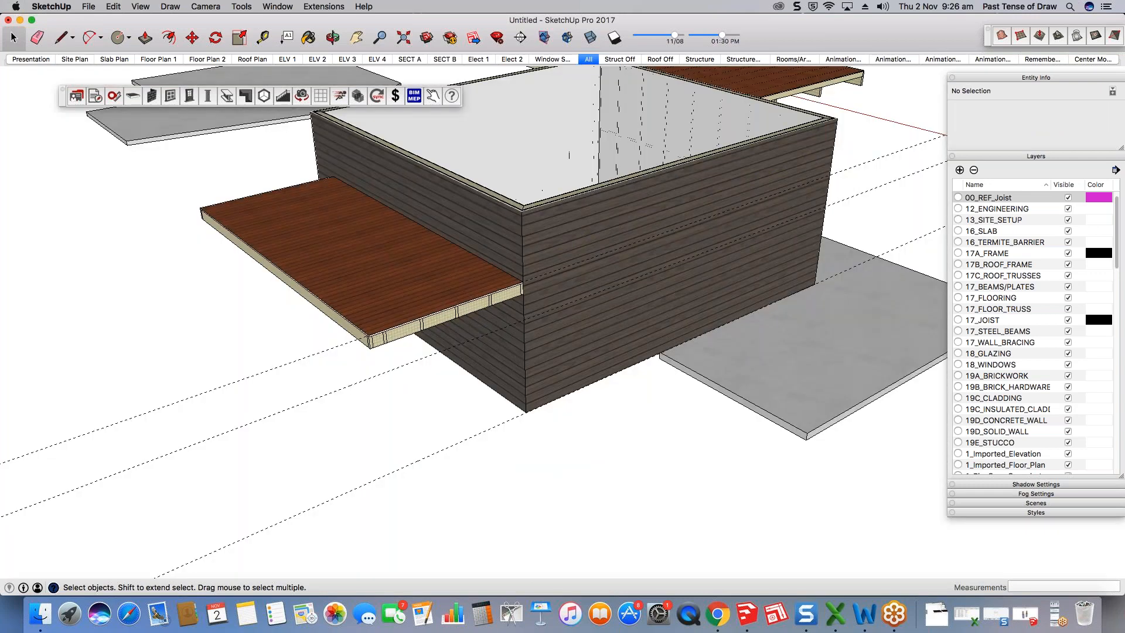
click(140, 6)
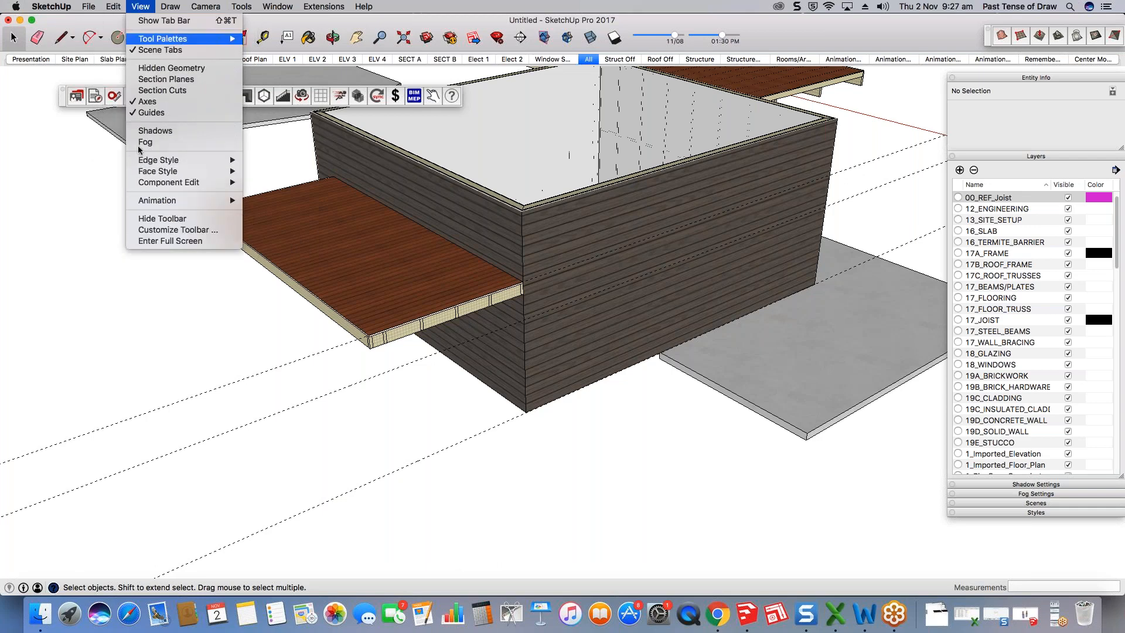
click(141, 115)
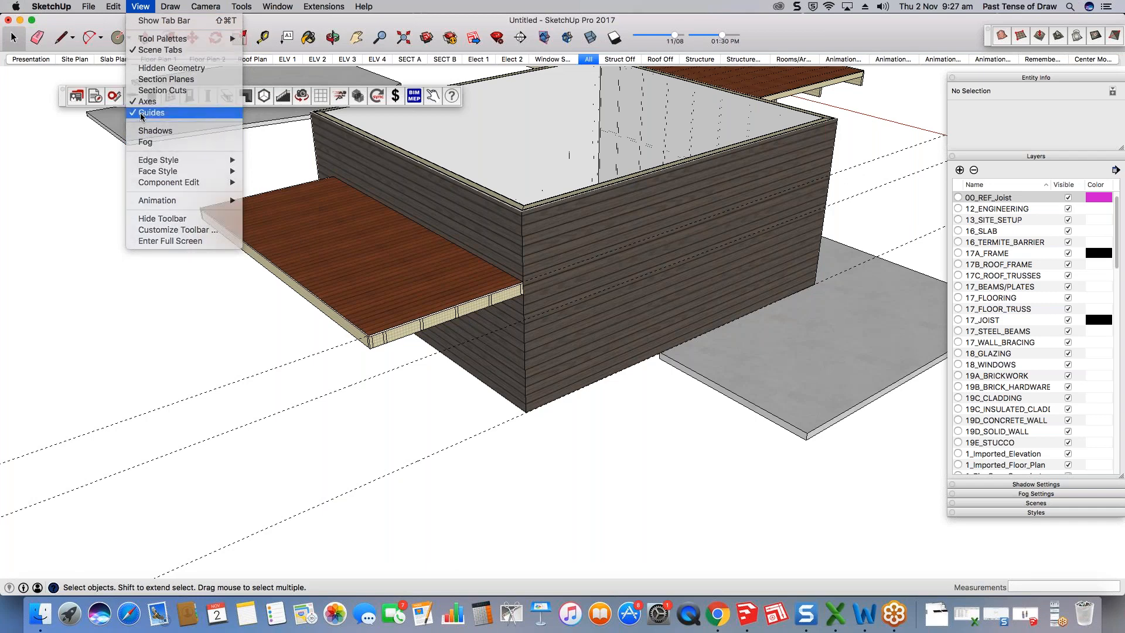
scroll(302, 278, down, 3)
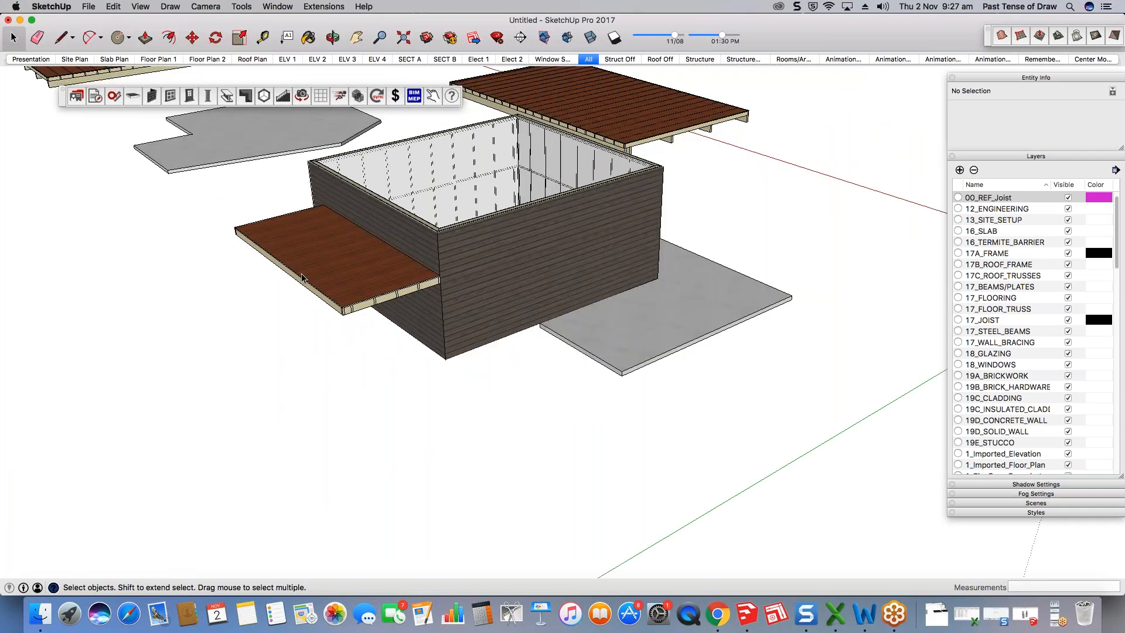
scroll(380, 243, up, 2)
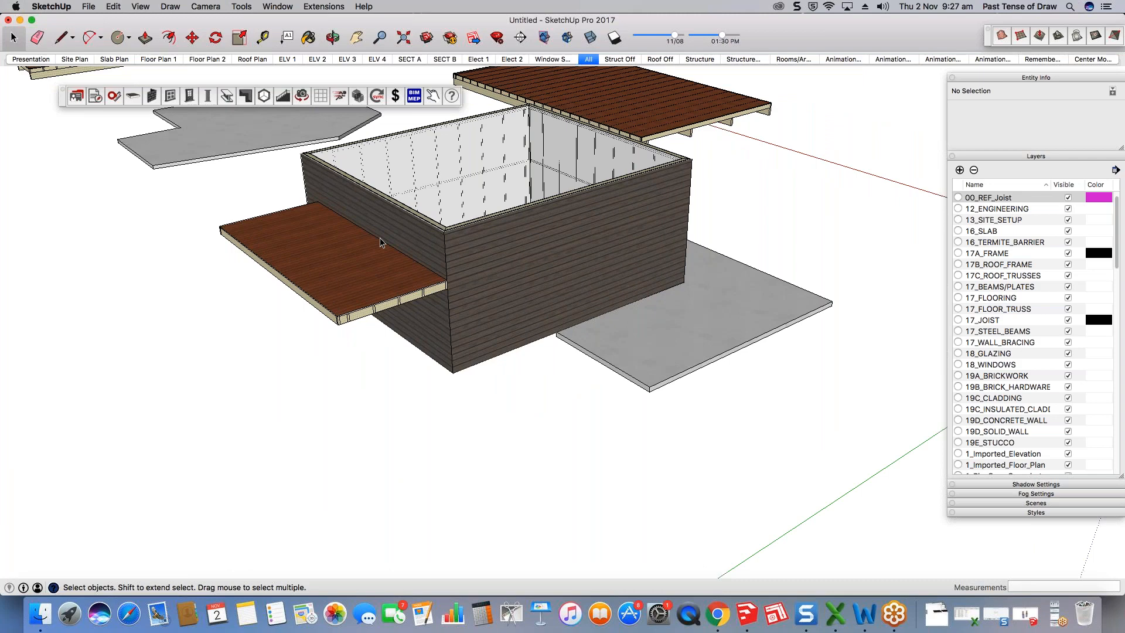
middle_drag(381, 242, 382, 258)
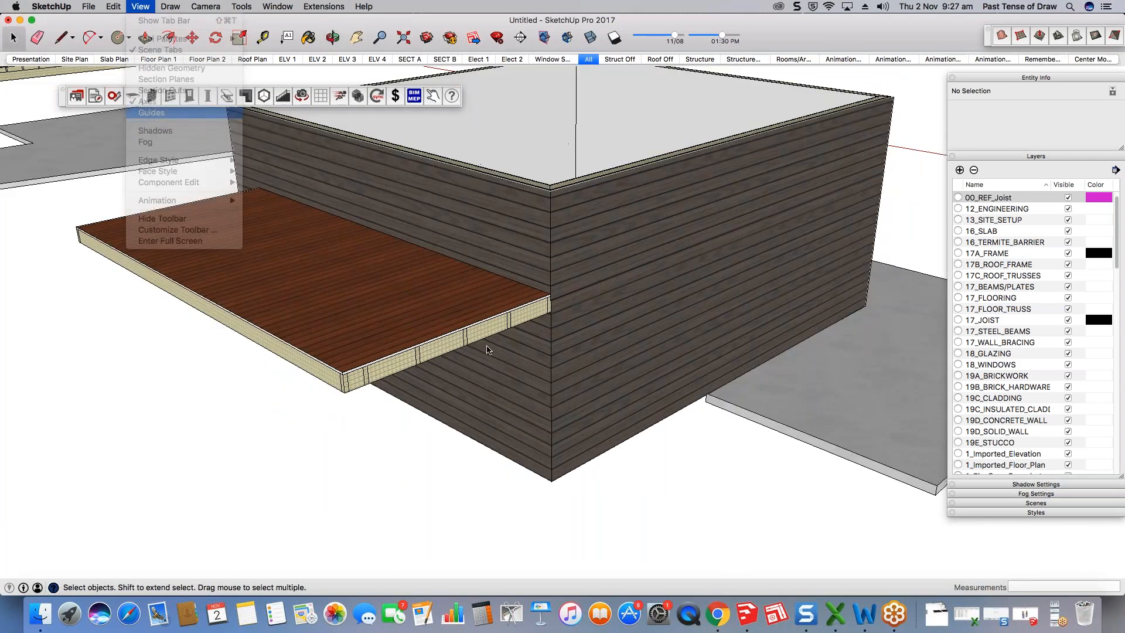
scroll(475, 347, down, 3)
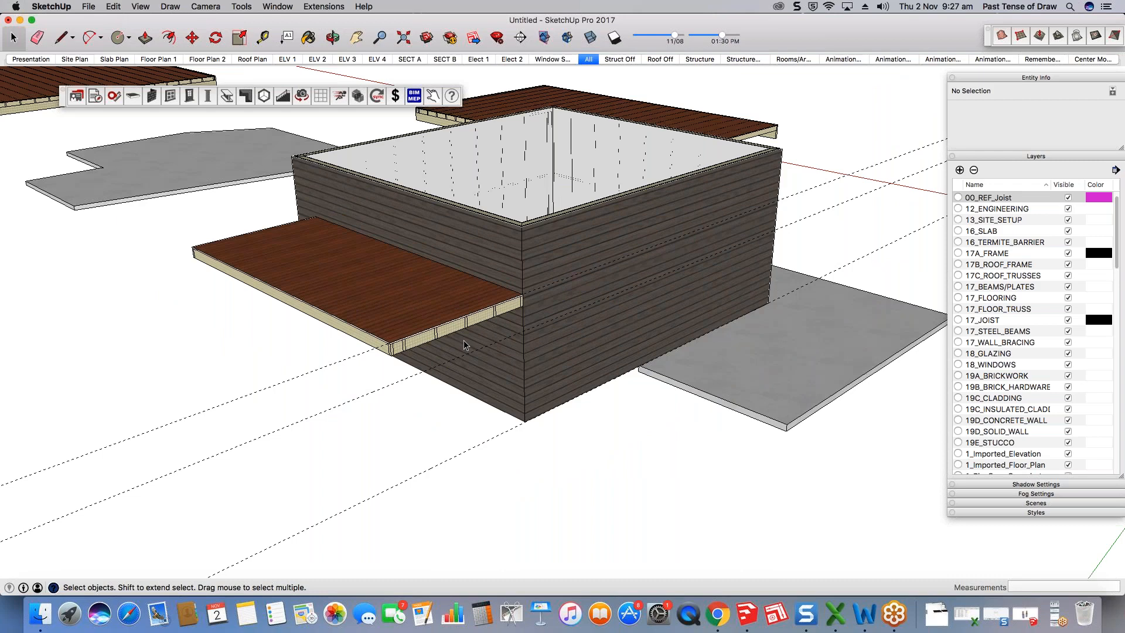
Step: Try to draw a rectangular joist floor of about 5140 by 4182 mm outward from the building corner at the middle guide's height
scroll(463, 340, up, 2)
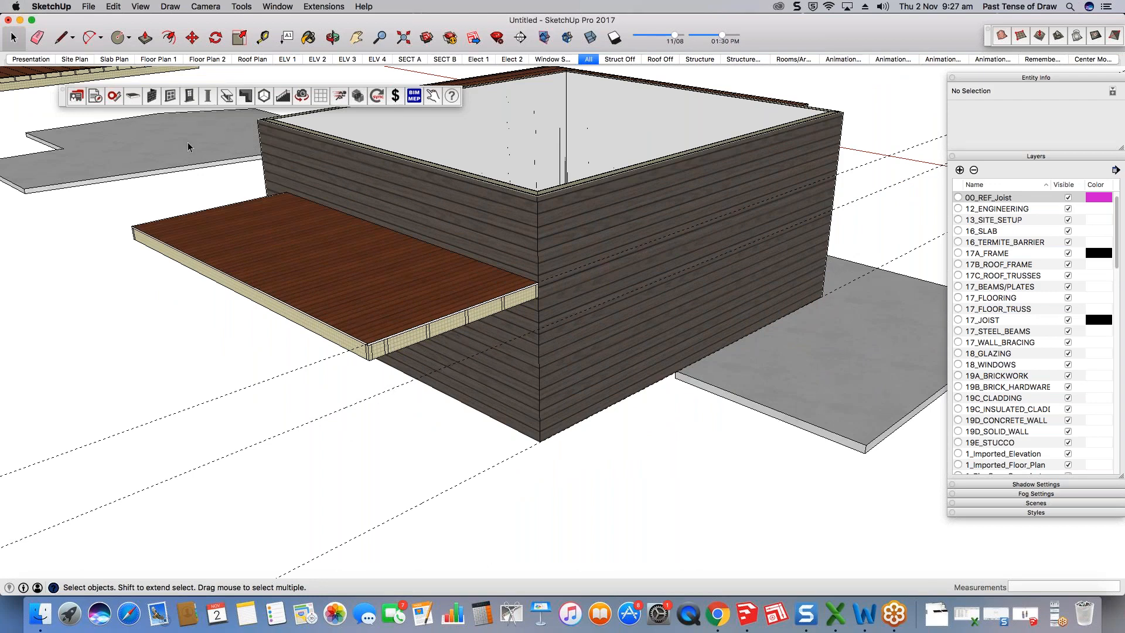
click(133, 96)
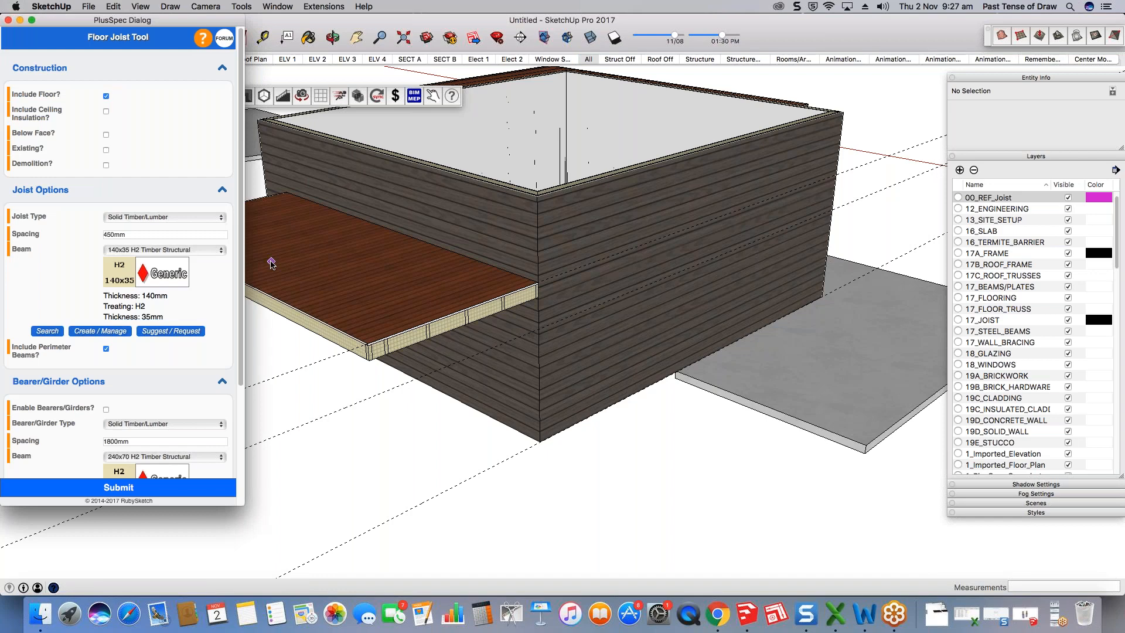
click(538, 330)
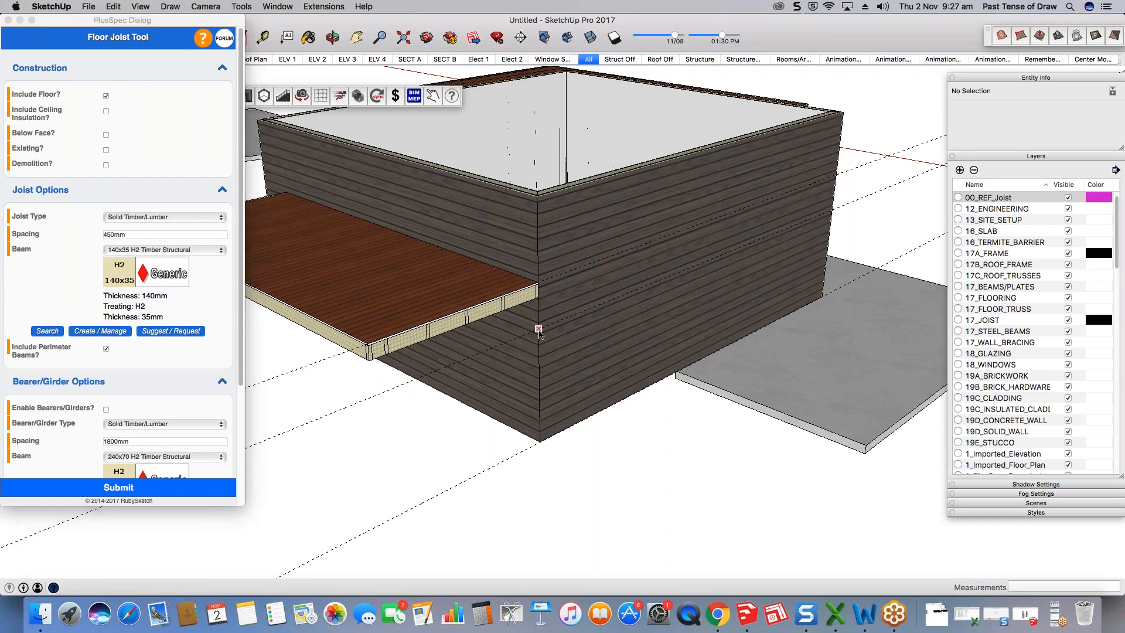
middle_drag(539, 330, 657, 341)
scroll(657, 341, down, 3)
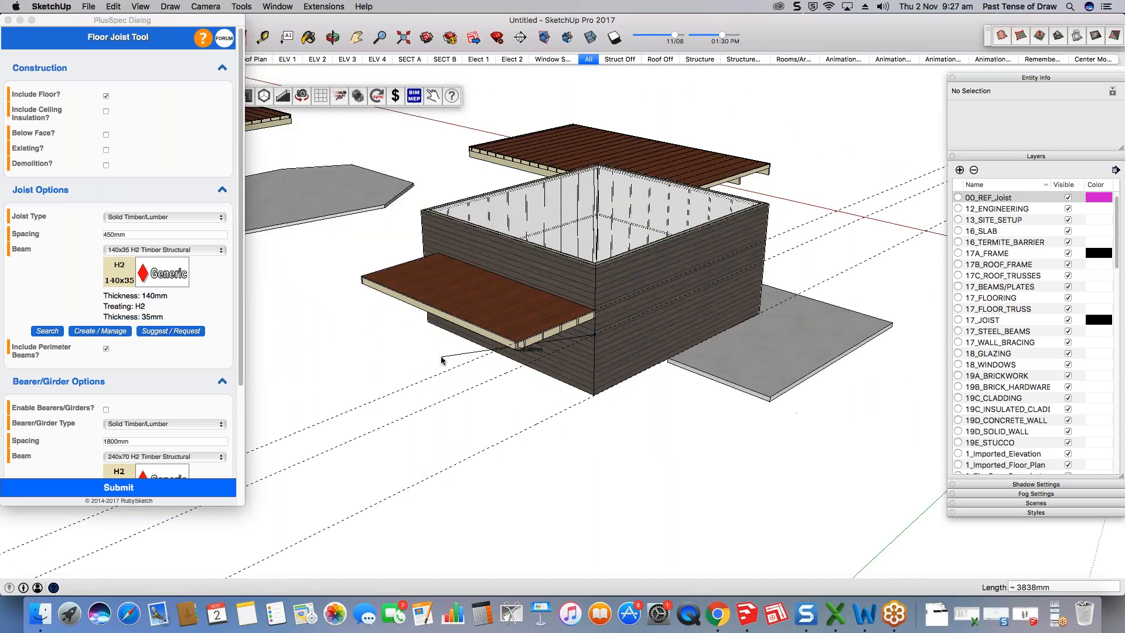
middle_drag(442, 359, 850, 449)
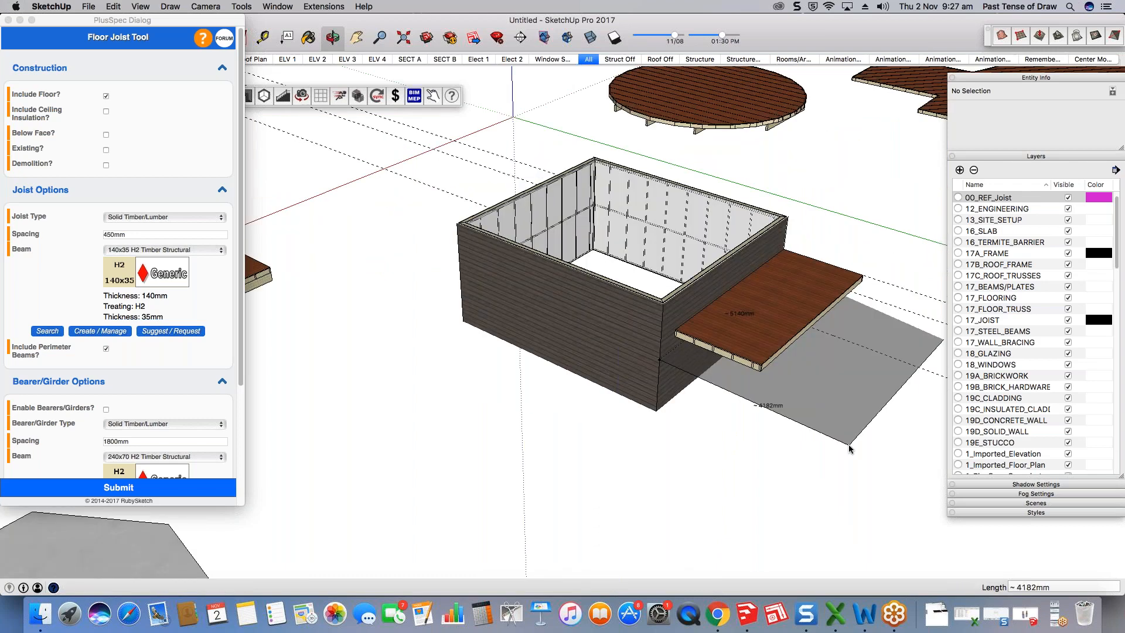
click(850, 449)
middle_drag(738, 388, 417, 292)
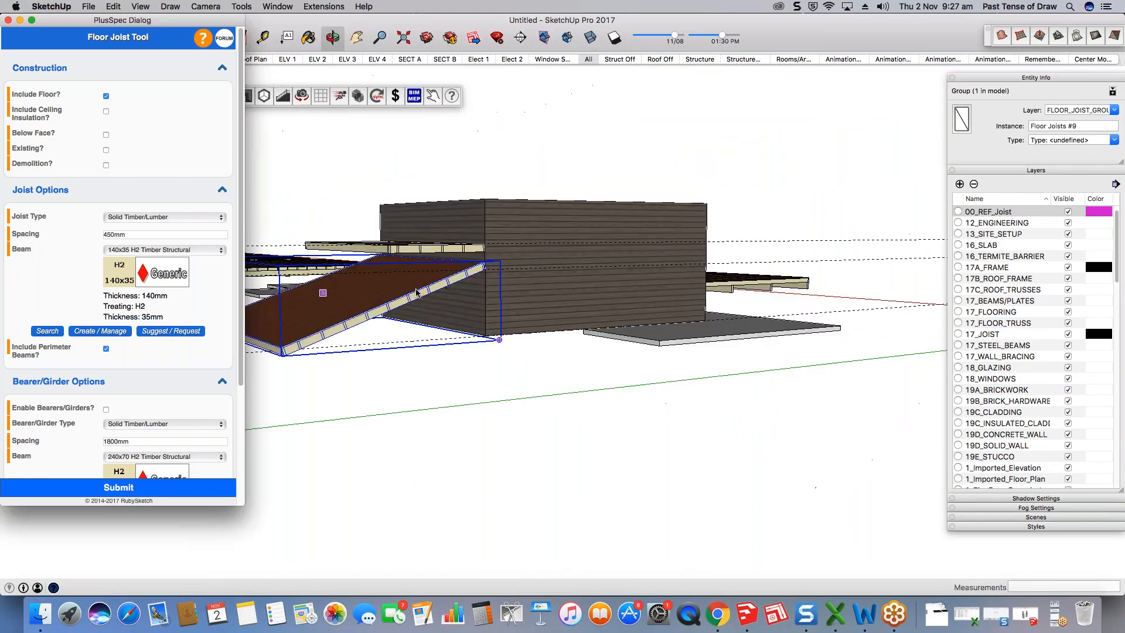
scroll(416, 294, down, 3)
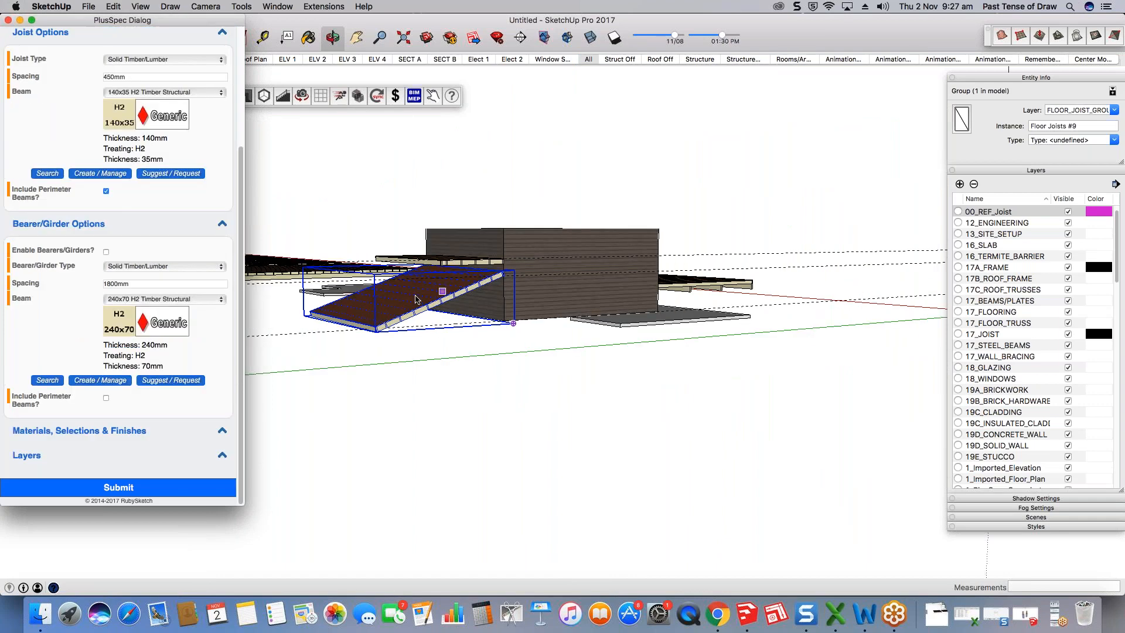
key(space)
Step: Delete the sloping joist floor below the raised floor
scroll(409, 273, up, 4)
middle_drag(408, 274, 445, 170)
click(445, 170)
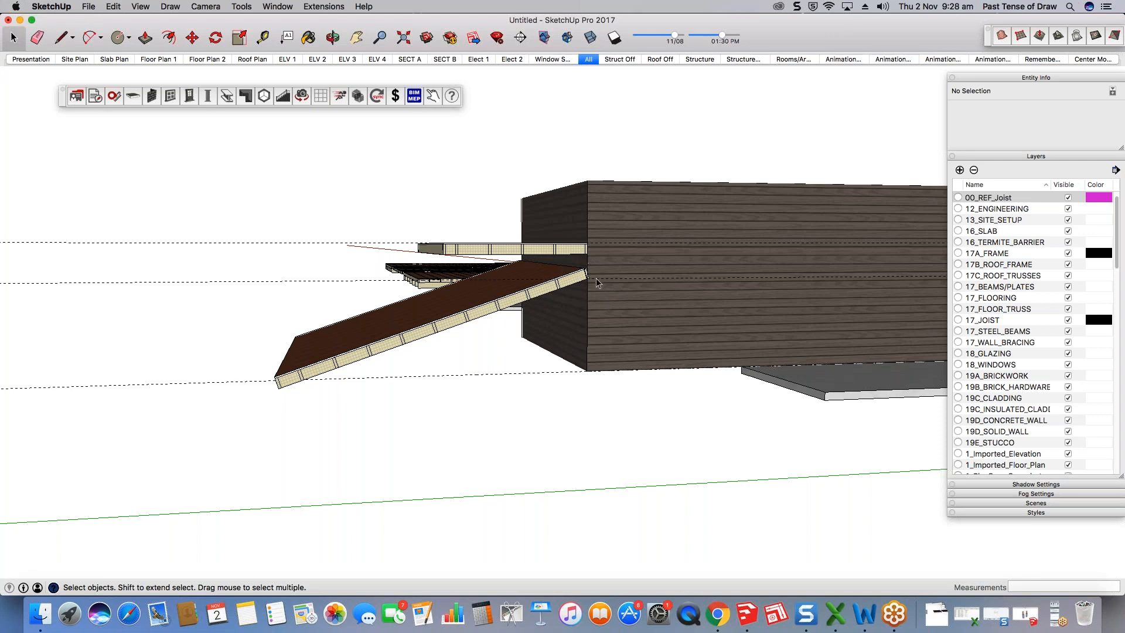
click(393, 325)
middle_drag(393, 325, 524, 323)
key(Delete)
Step: Copy the guide just below the raised joist floor across to the far corner of the same clad wall
scroll(667, 300, up, 3)
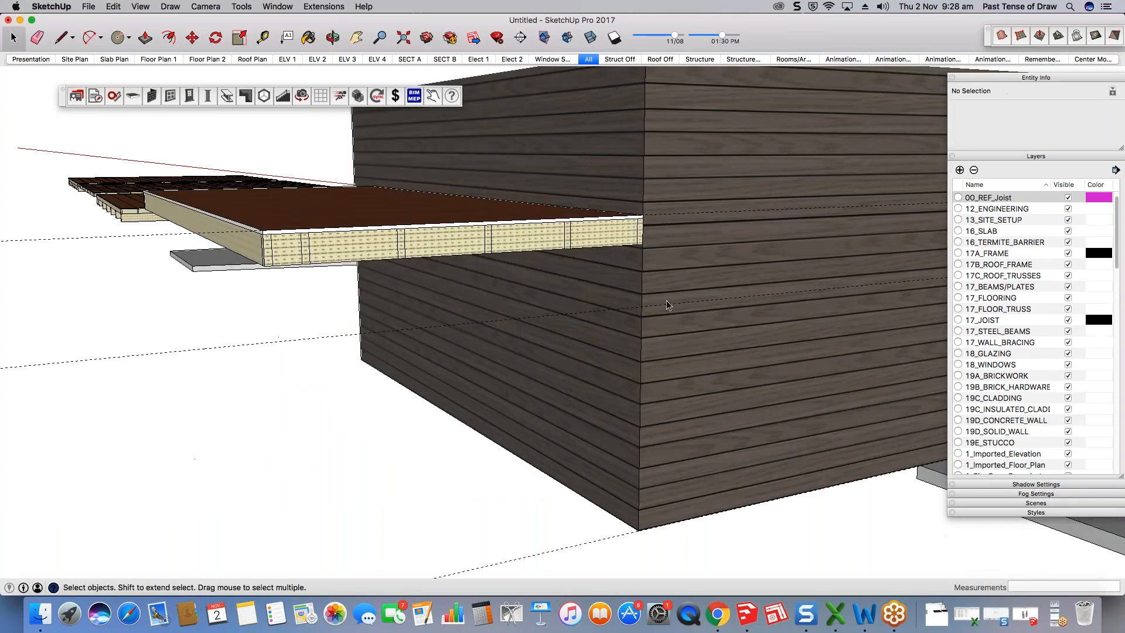
middle_drag(667, 300, 708, 293)
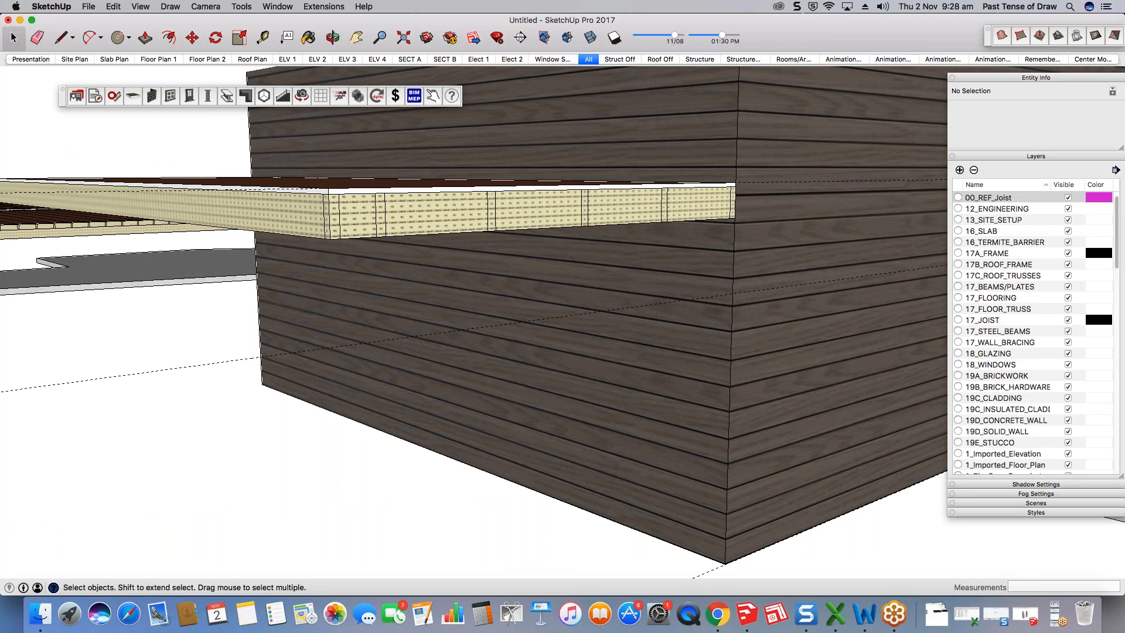
scroll(612, 320, down, 3)
click(611, 317)
key(m)
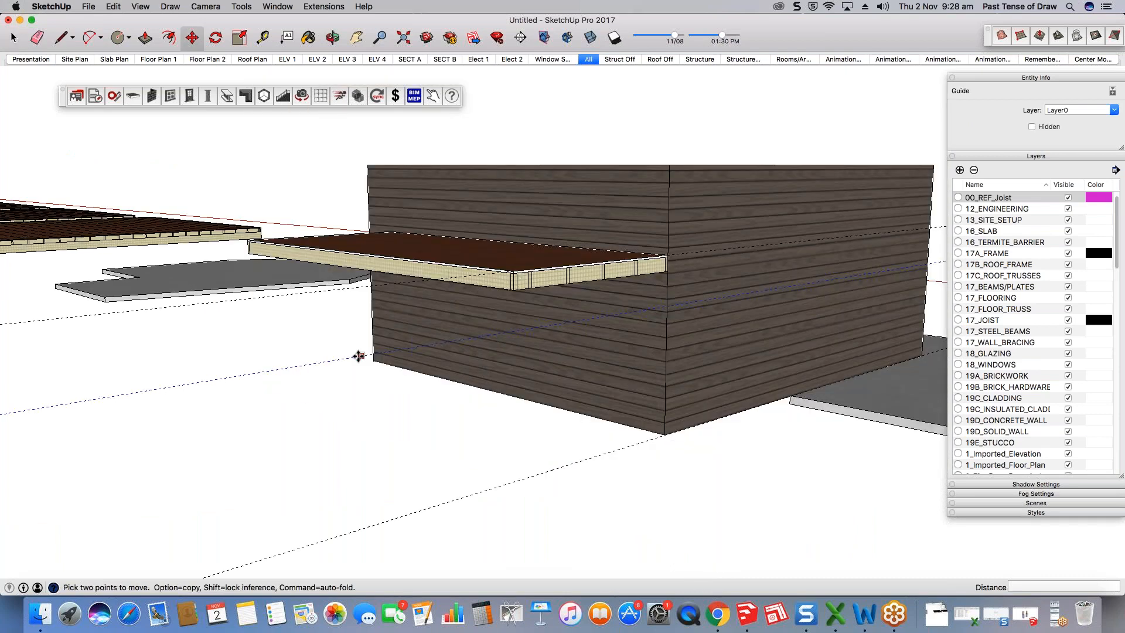
click(356, 356)
key(alt)
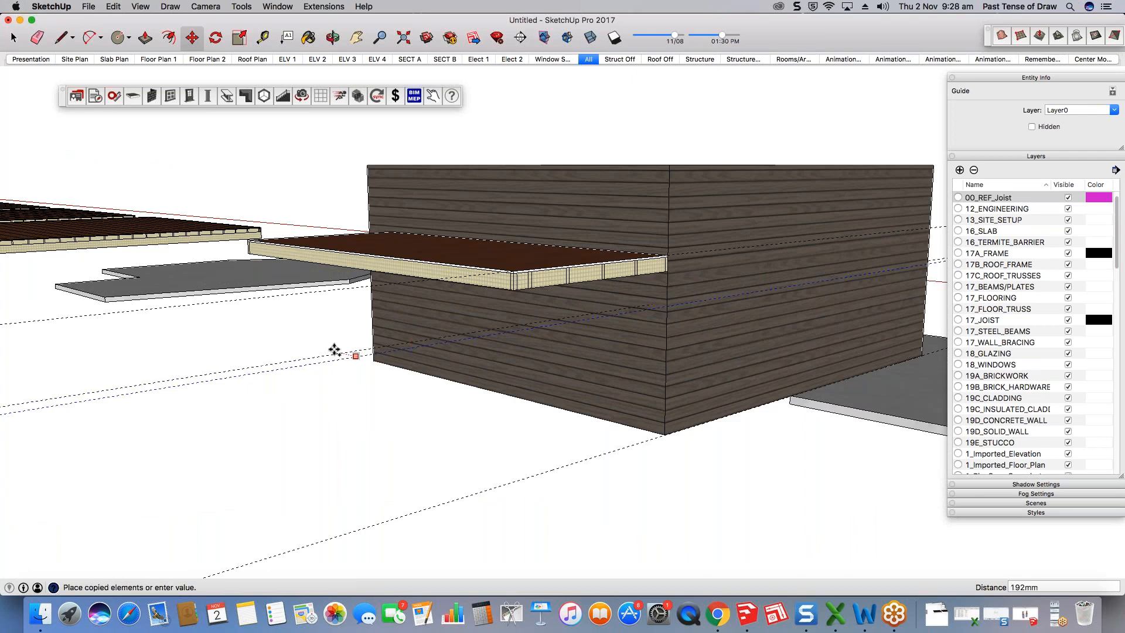
click(364, 165)
Step: Try to draw a rectangle outward from the clad wall between the two guides below the raised floor
middle_drag(364, 165, 528, 372)
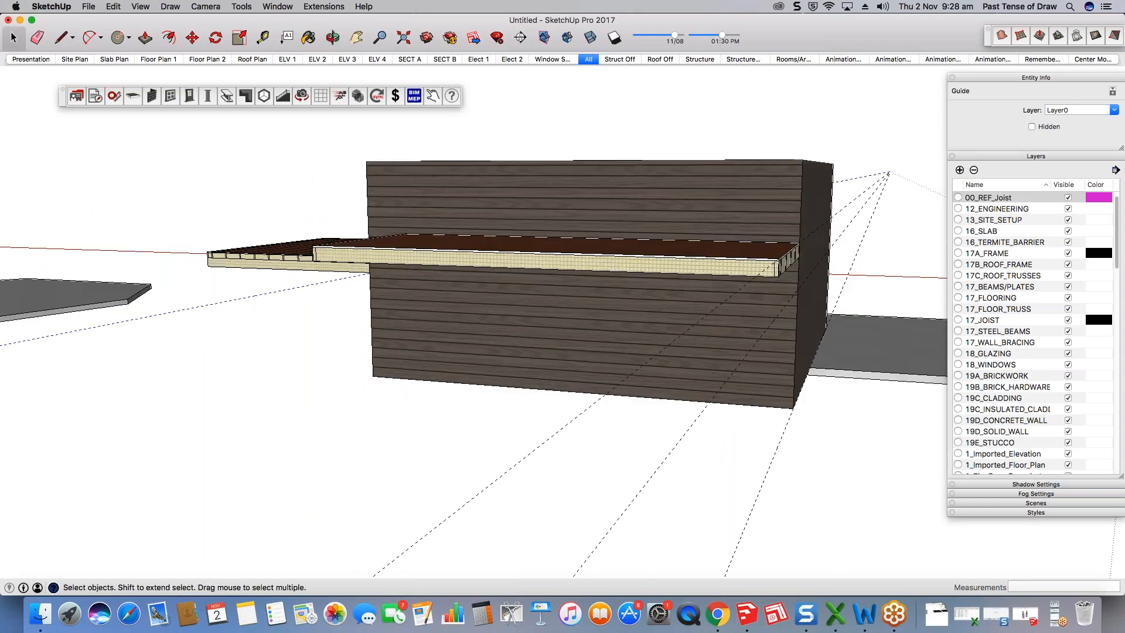
middle_drag(246, 176, 257, 177)
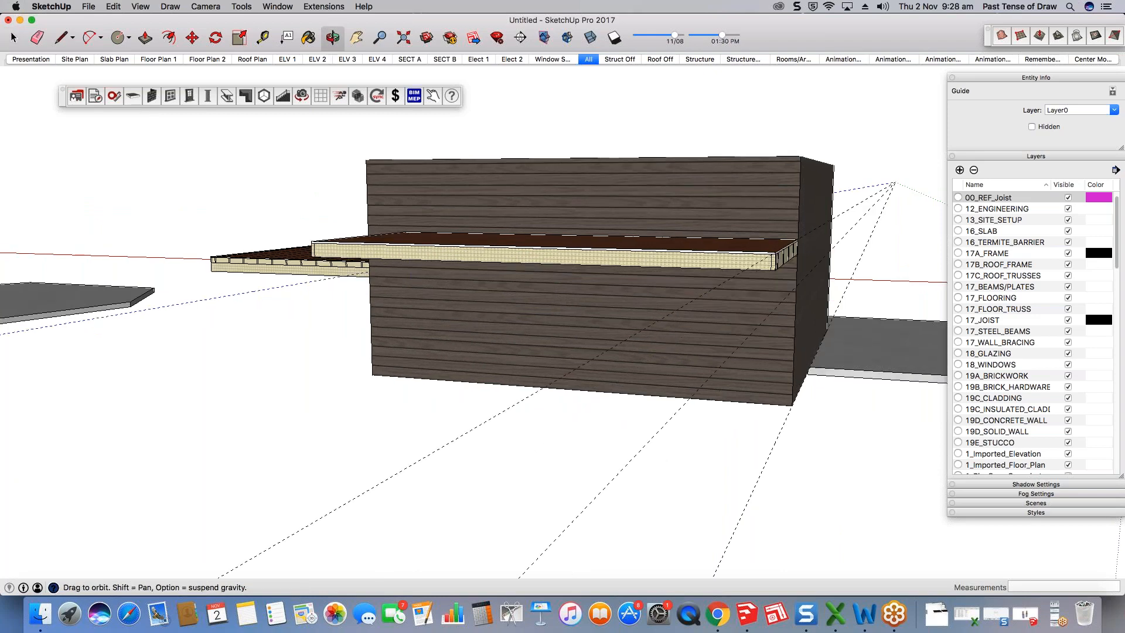
middle_drag(662, 344, 633, 347)
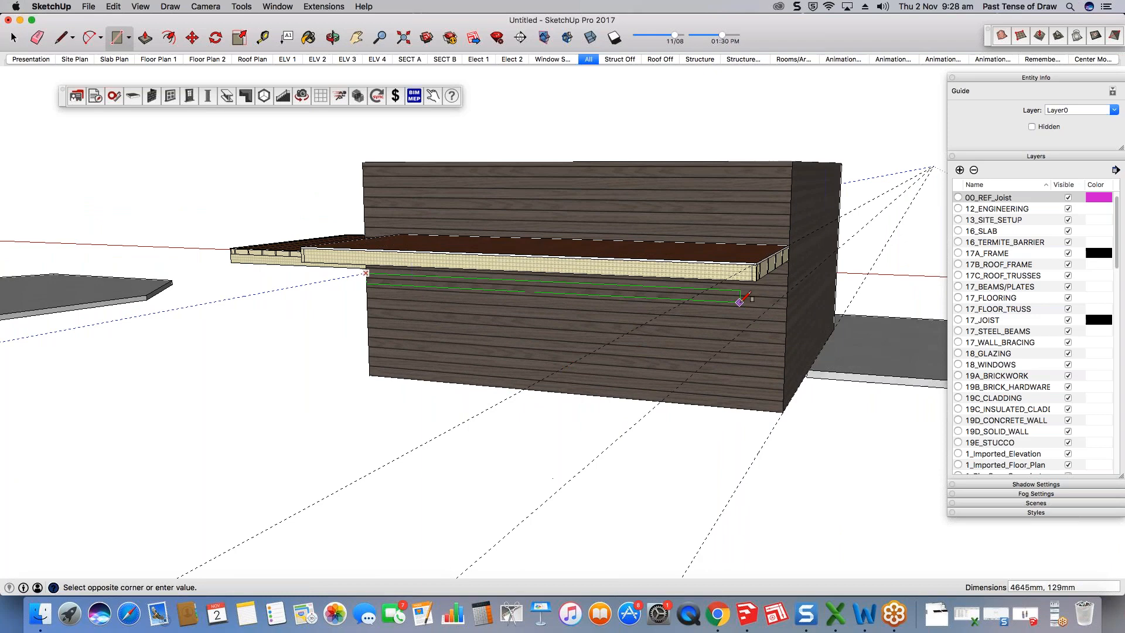
middle_drag(741, 296, 483, 324)
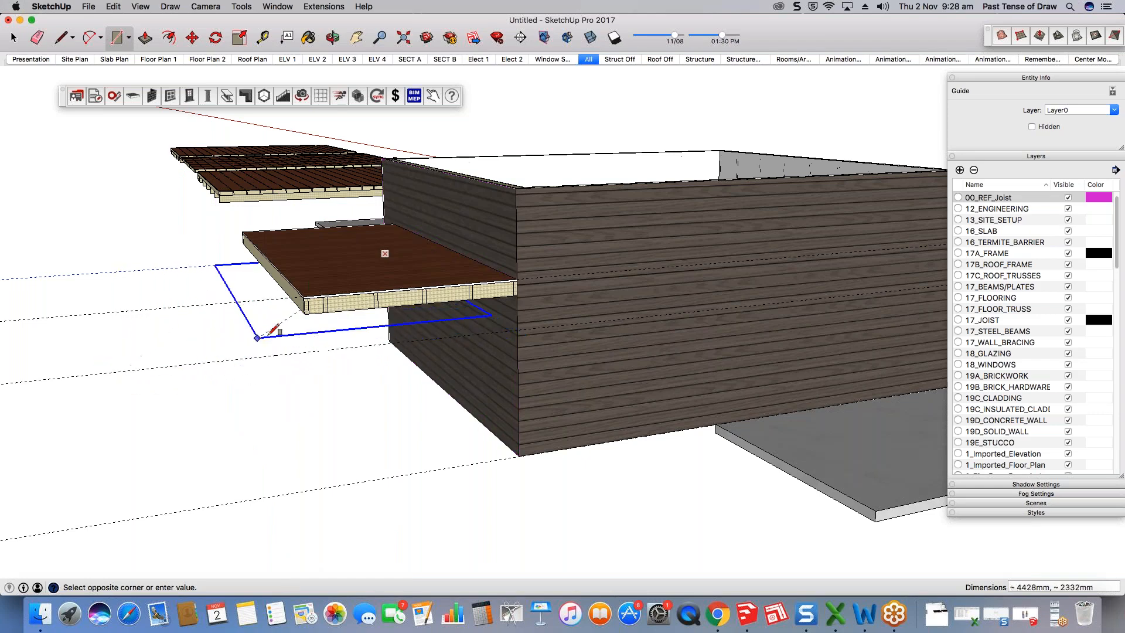
click(81, 375)
middle_drag(268, 370, 657, 341)
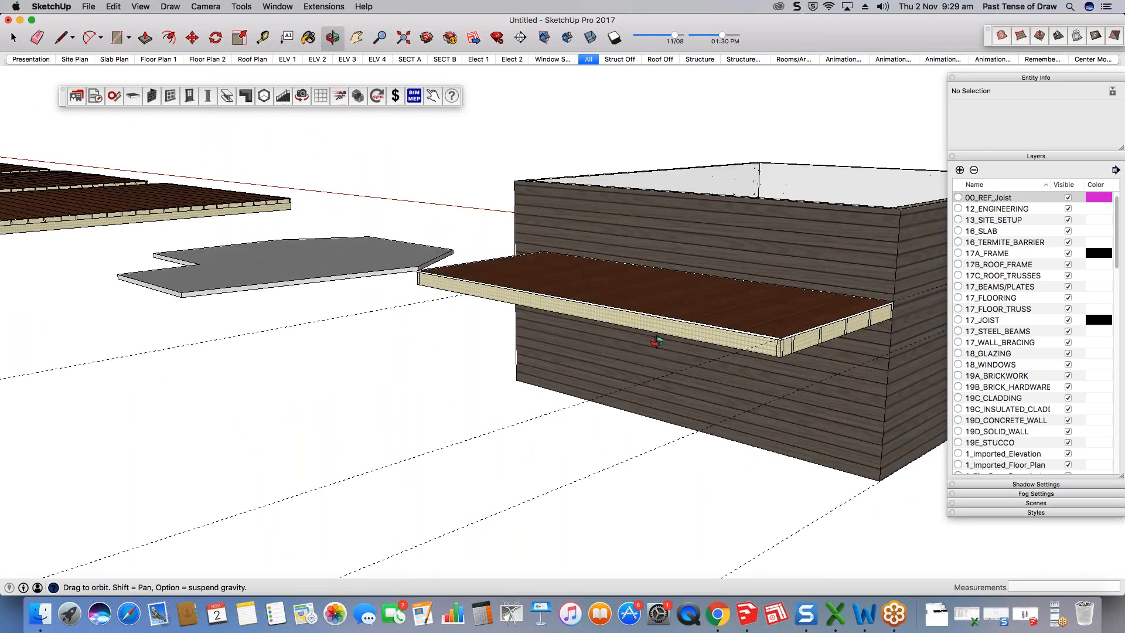
click(133, 95)
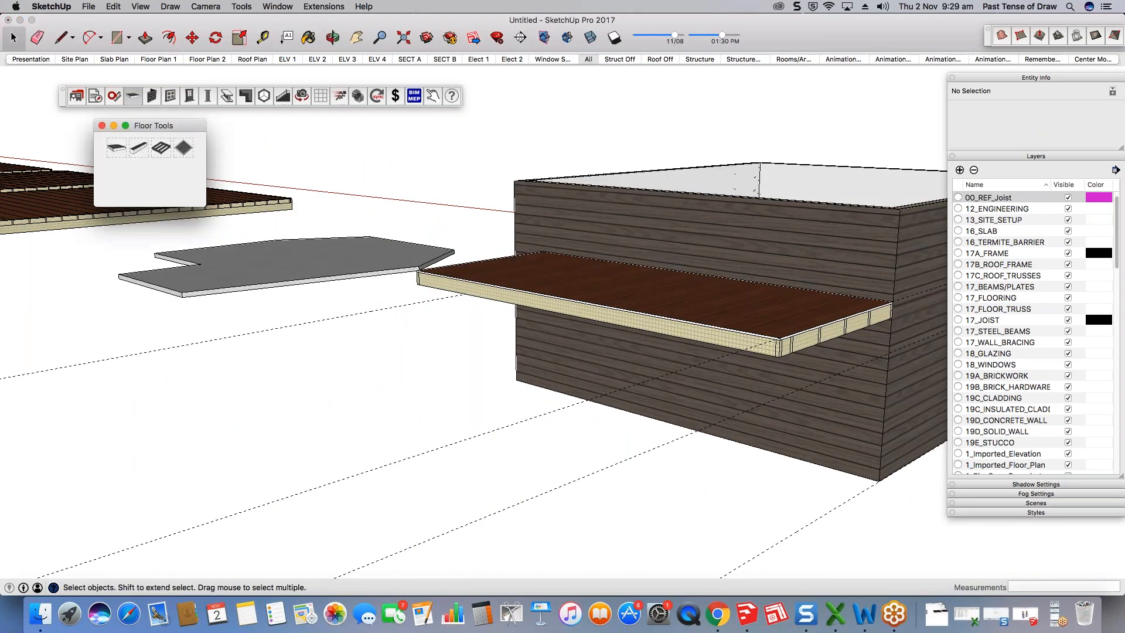
click(488, 298)
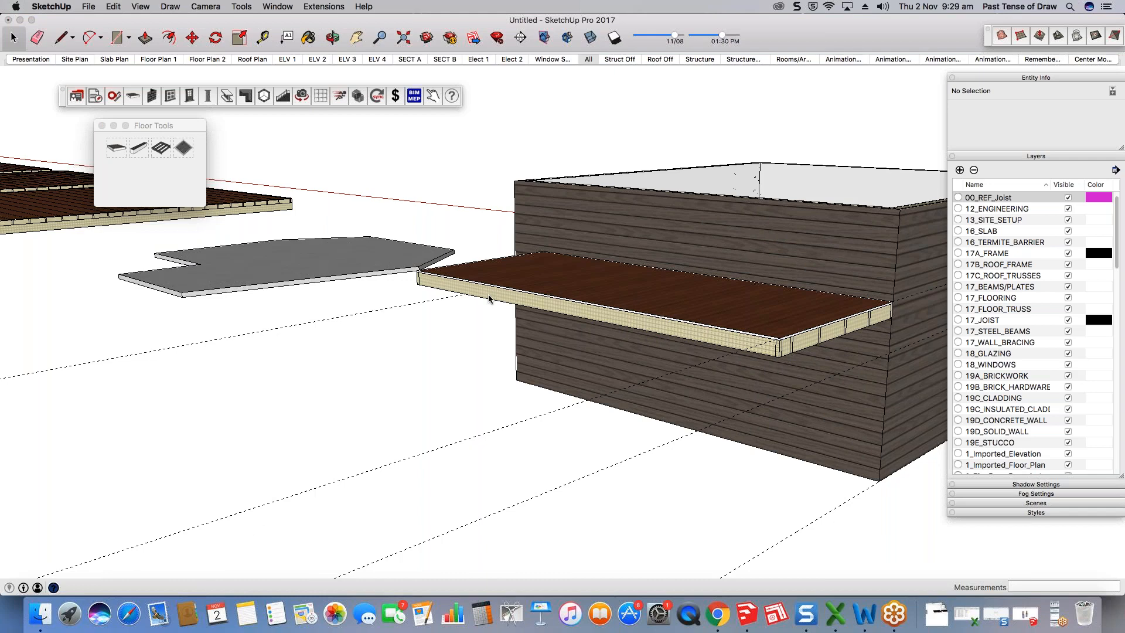
middle_drag(577, 457, 835, 396)
scroll(531, 277, down, 5)
scroll(838, 396, up, 3)
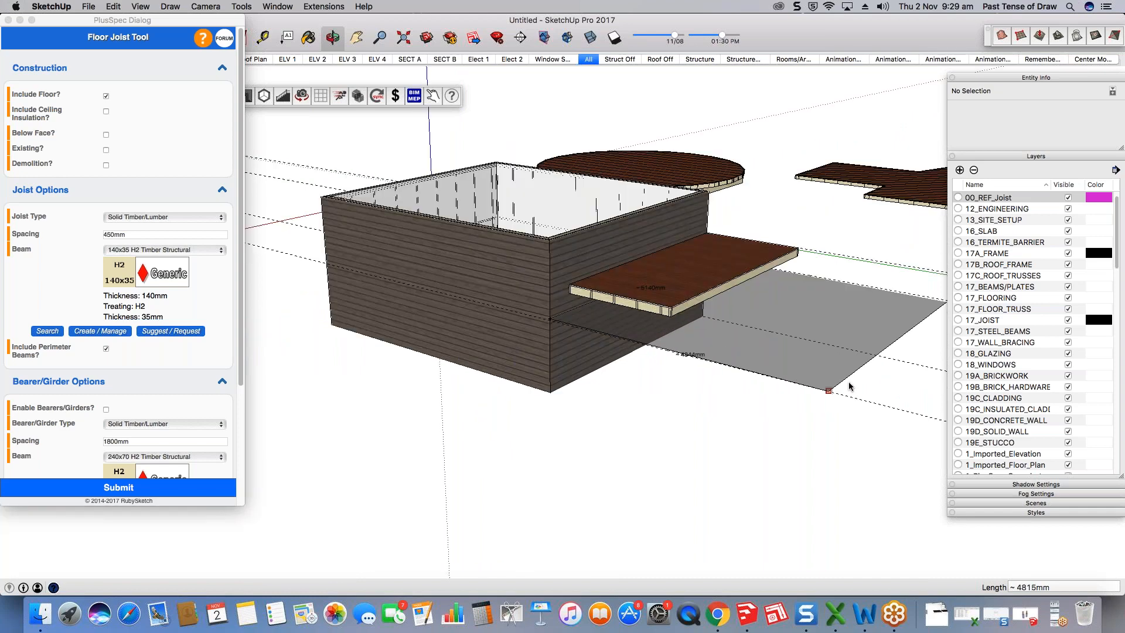
scroll(849, 386, up, 2)
middle_drag(846, 385, 830, 372)
key(space)
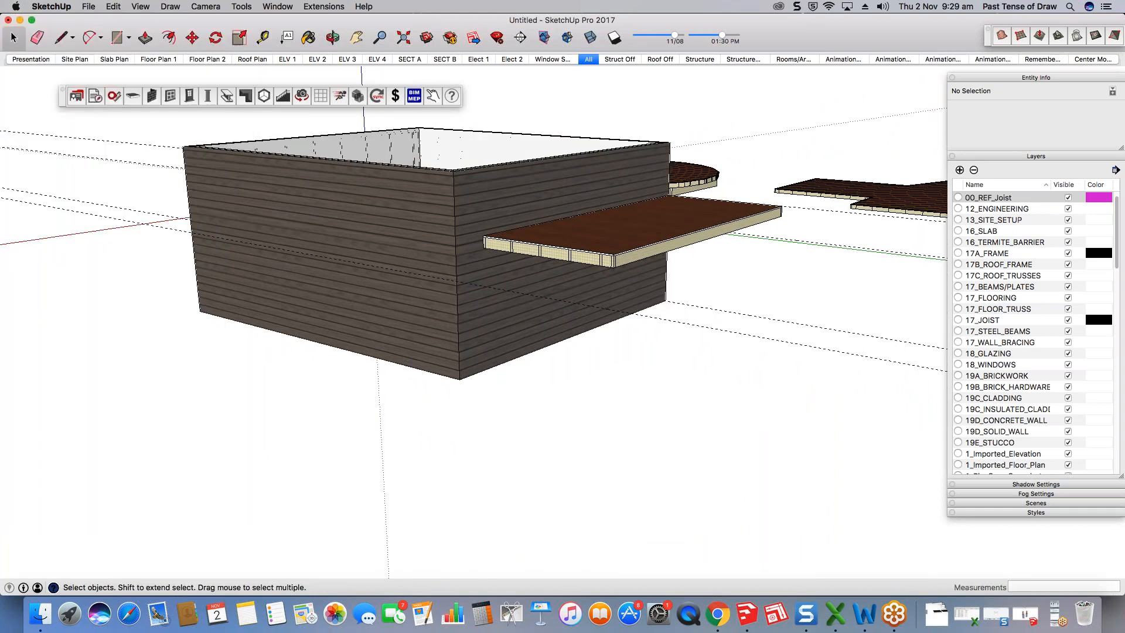
Step: Draw a horizontal rectangle of about 25.6 m² outward from the wall between the two guides below the raised floor, and select its face
scroll(436, 287, up, 3)
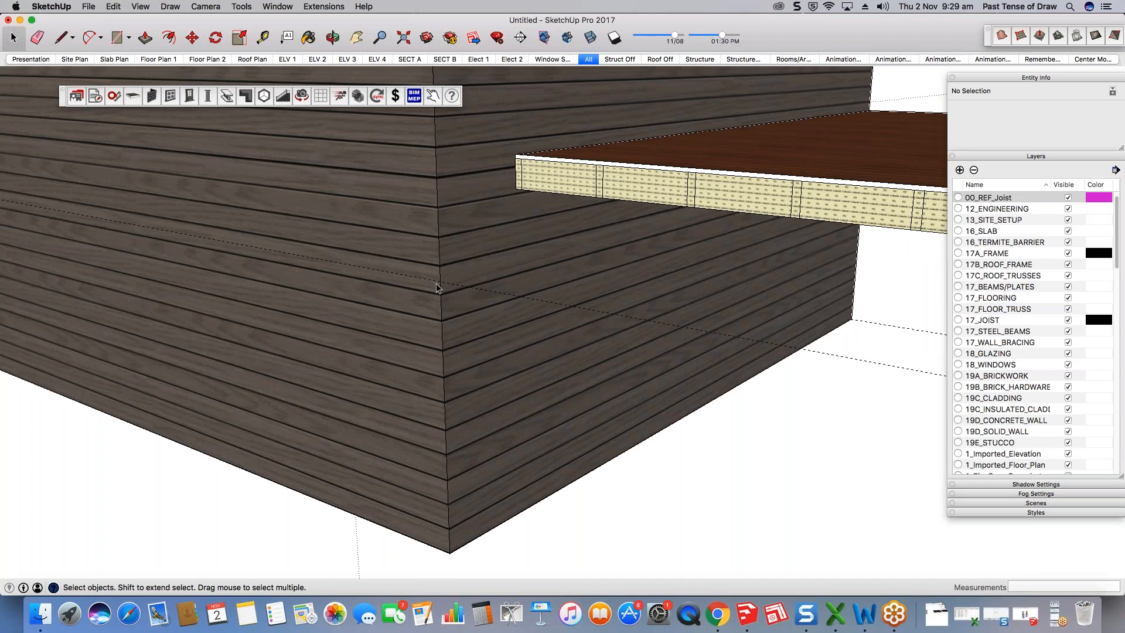
scroll(436, 283, up, 3)
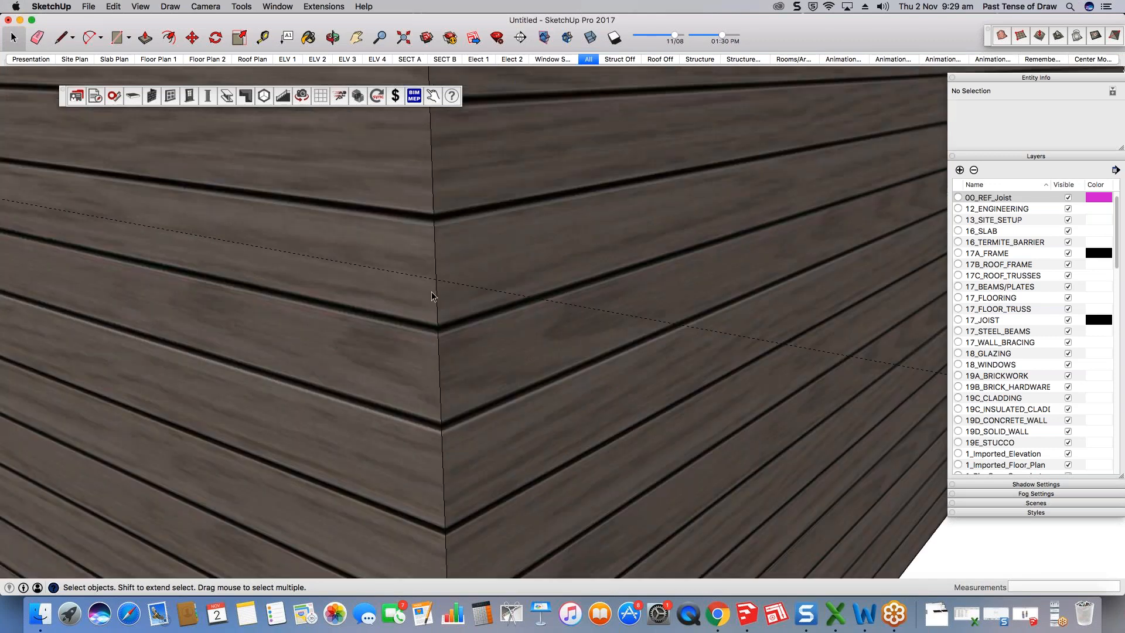
scroll(431, 291, down, 2)
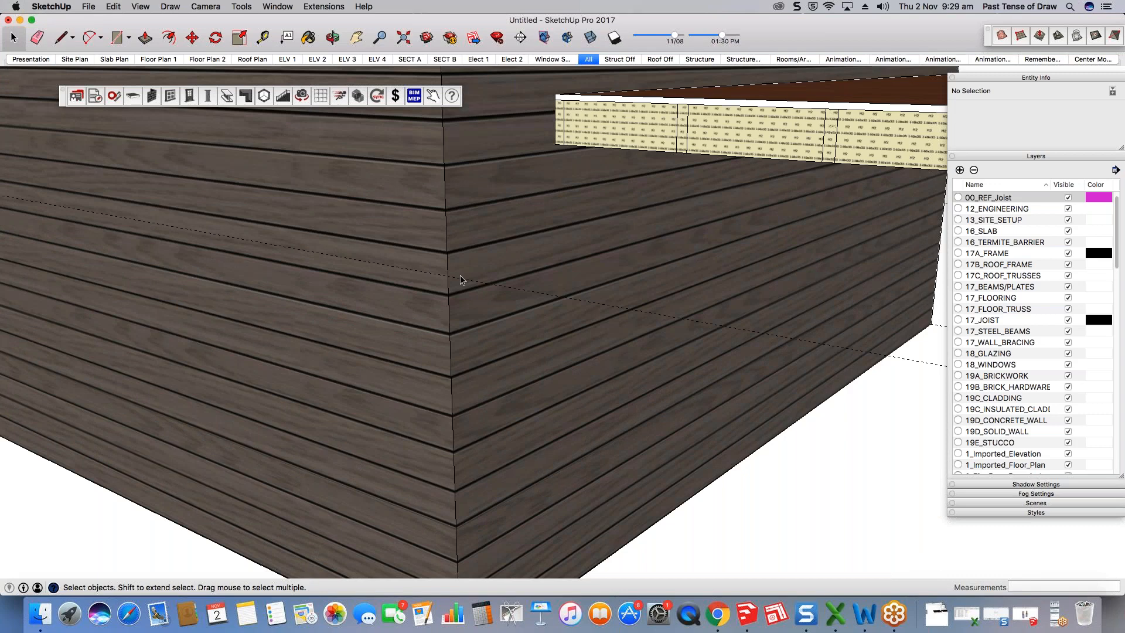
scroll(459, 276, down, 5)
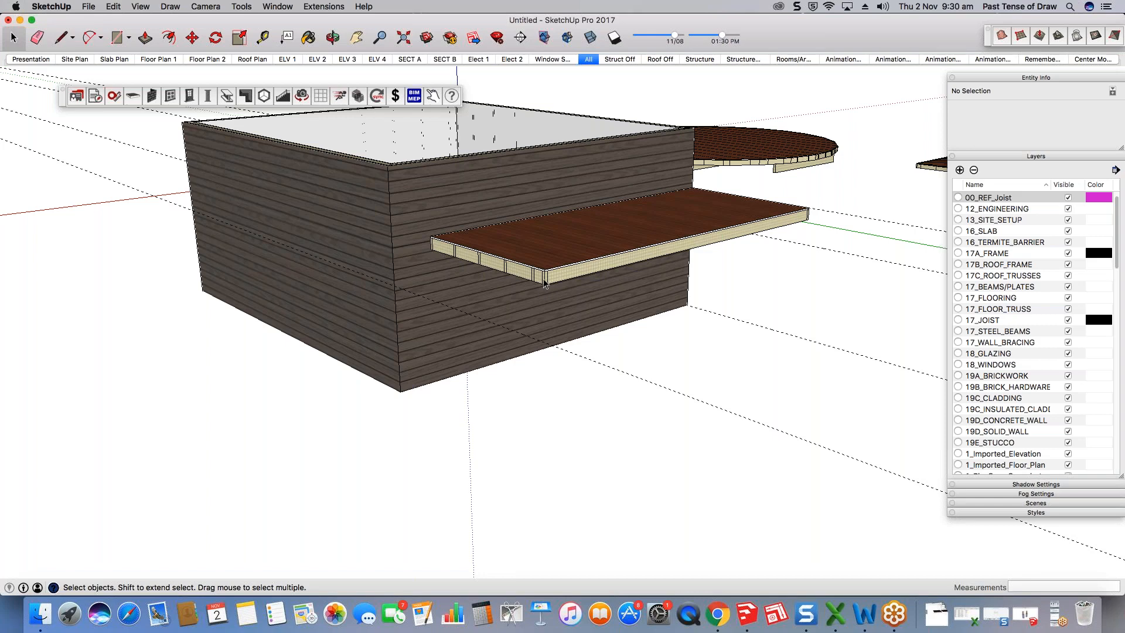
scroll(565, 300, up, 2)
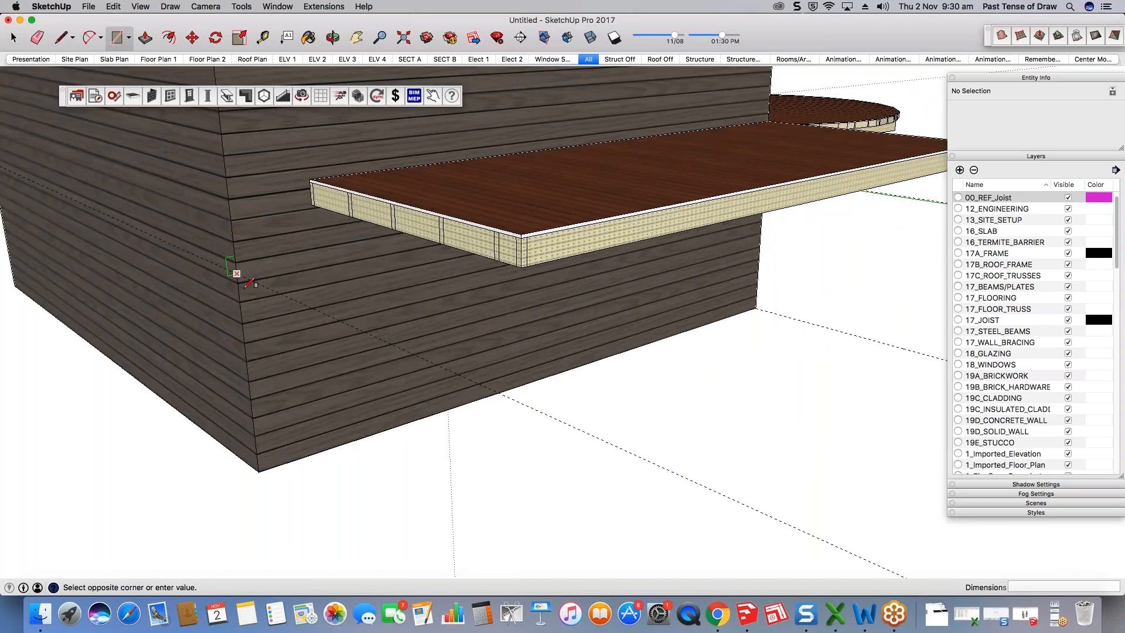
middle_drag(250, 283, 754, 285)
click(427, 408)
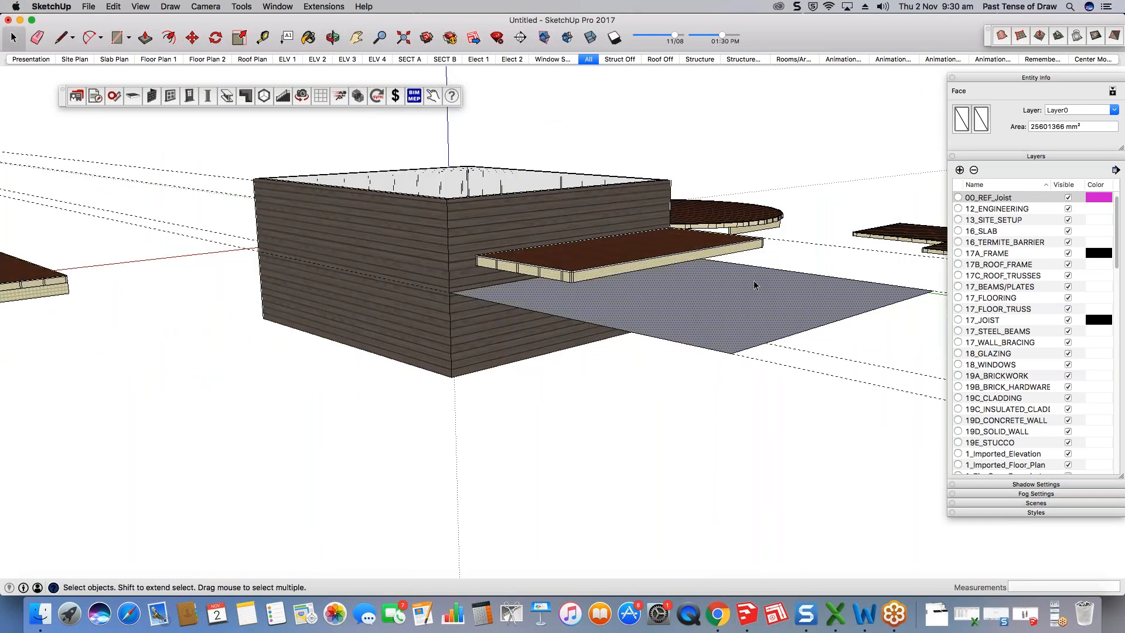
Step: Start a joist floor on the selected face with Below Face enabled
scroll(753, 284, up, 4)
click(133, 96)
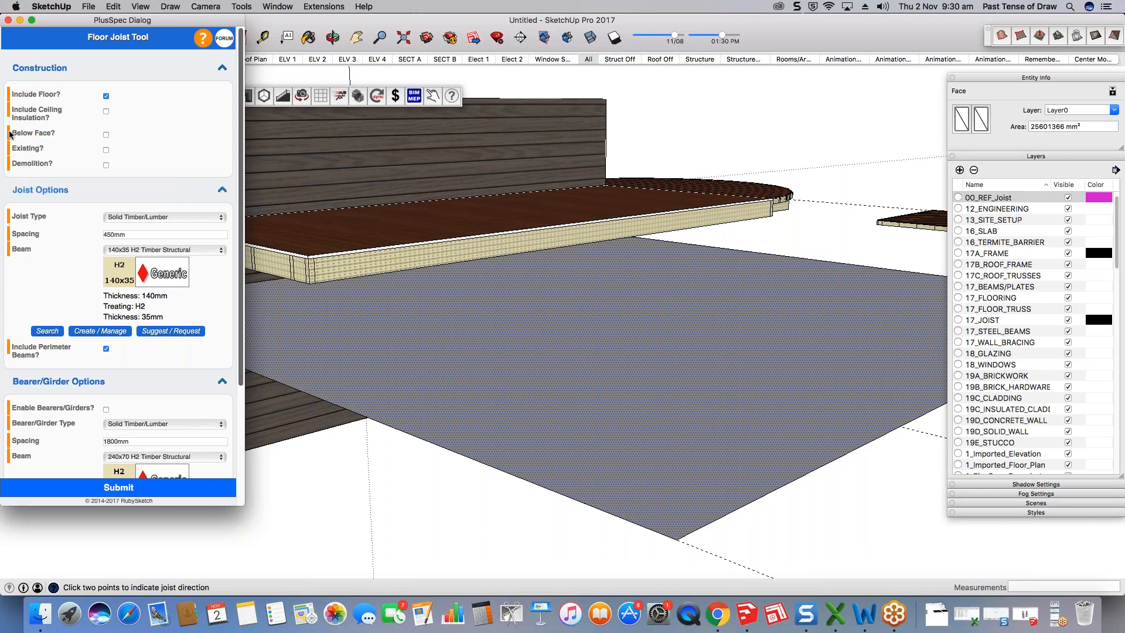
scroll(645, 223, down, 3)
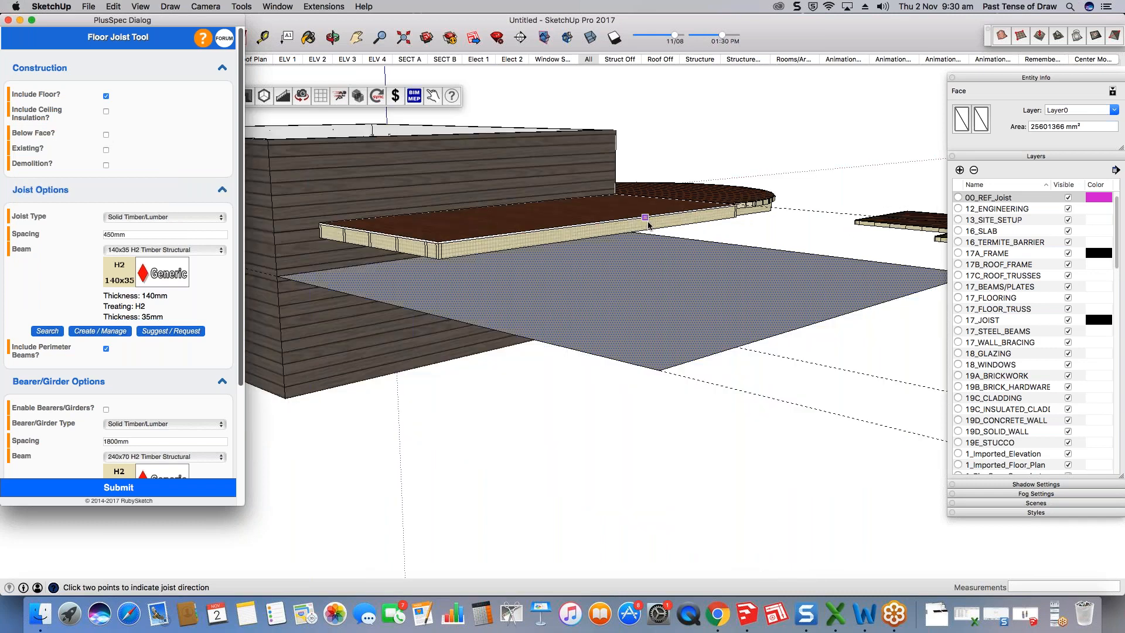
scroll(649, 225, down, 2)
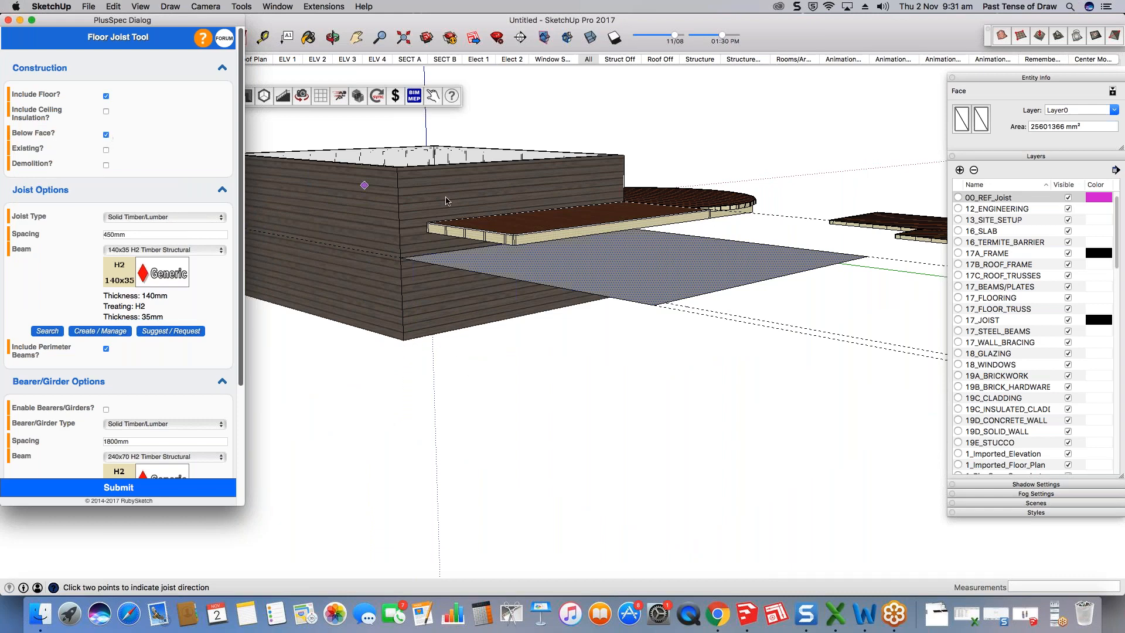
scroll(555, 246, up, 1)
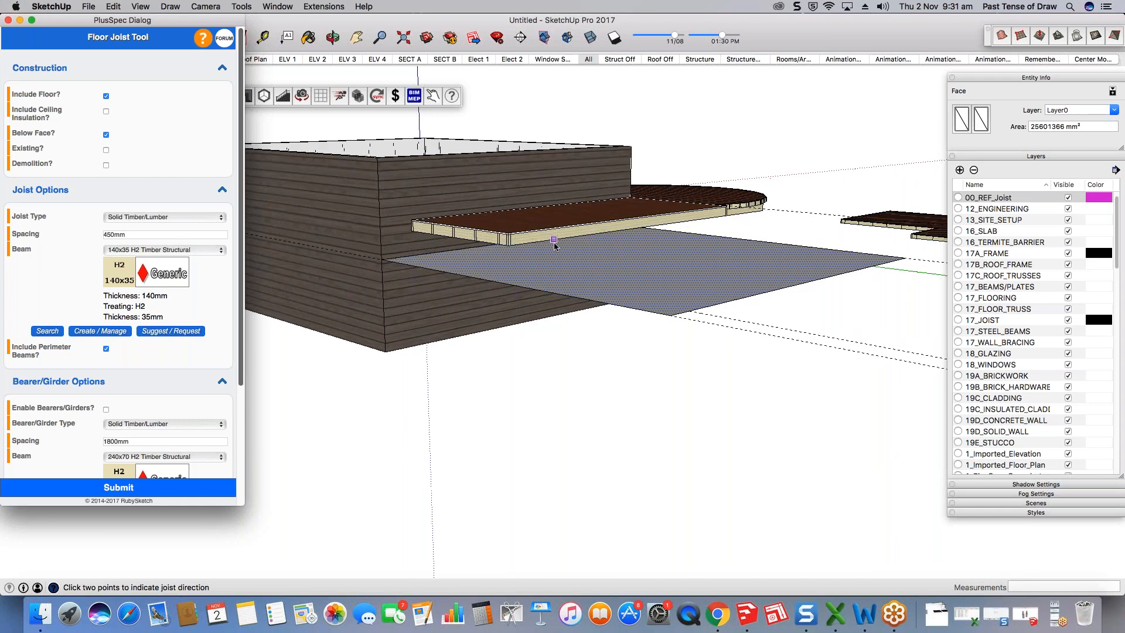
Step: Set the joist type to I-Joist for the floor on the selected rectangular face beside the clad wall
scroll(731, 271, up, 2)
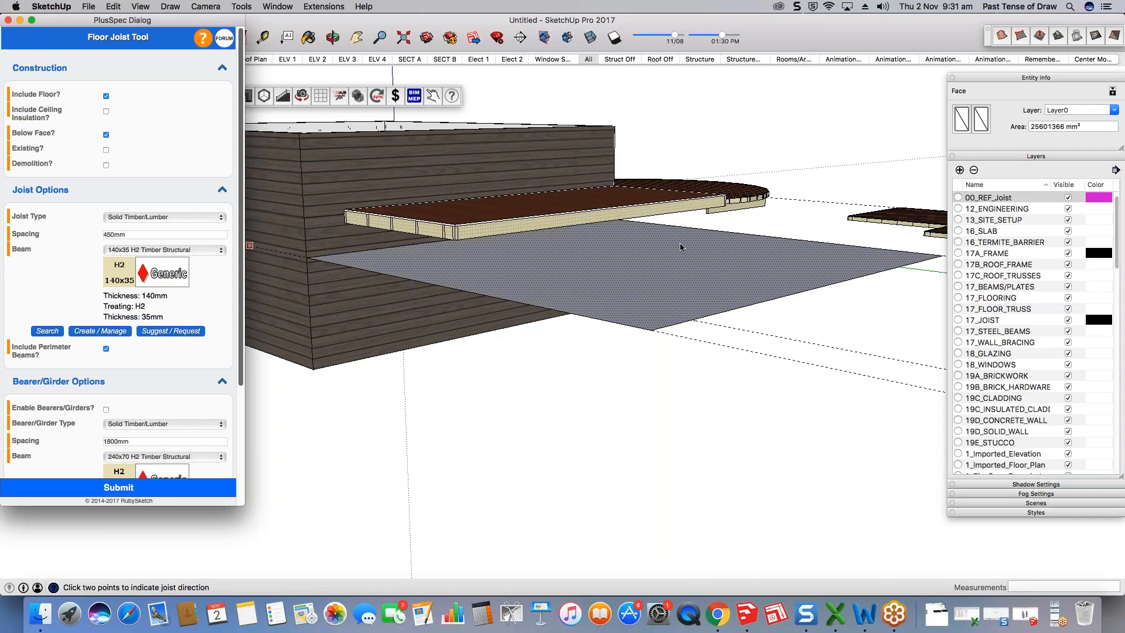
middle_drag(728, 265, 714, 307)
middle_drag(713, 307, 718, 307)
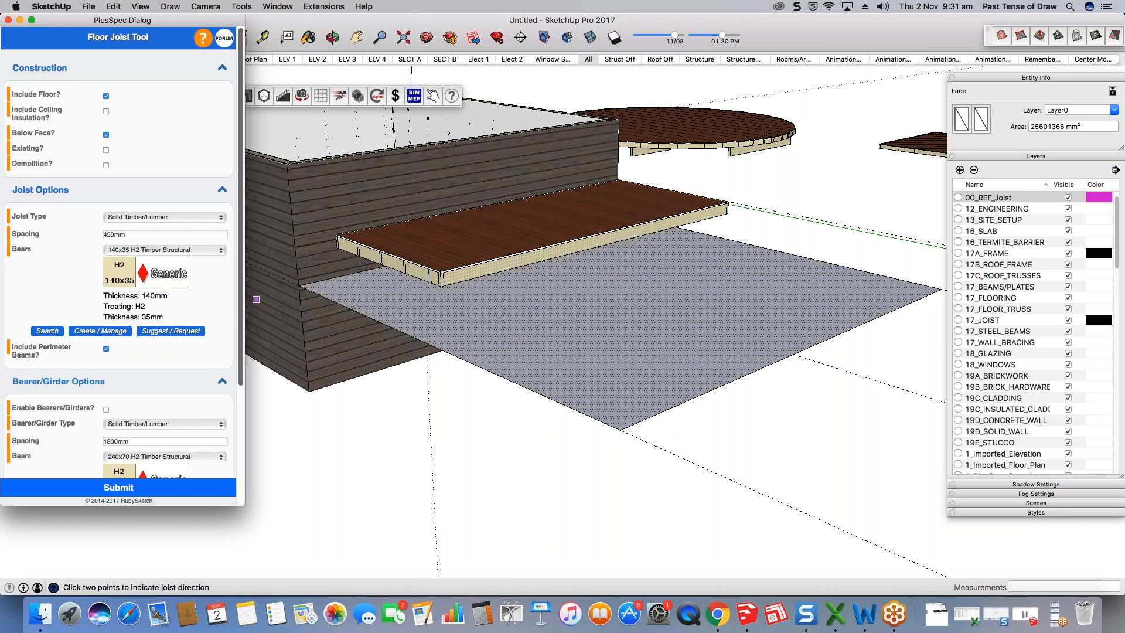
click(218, 251)
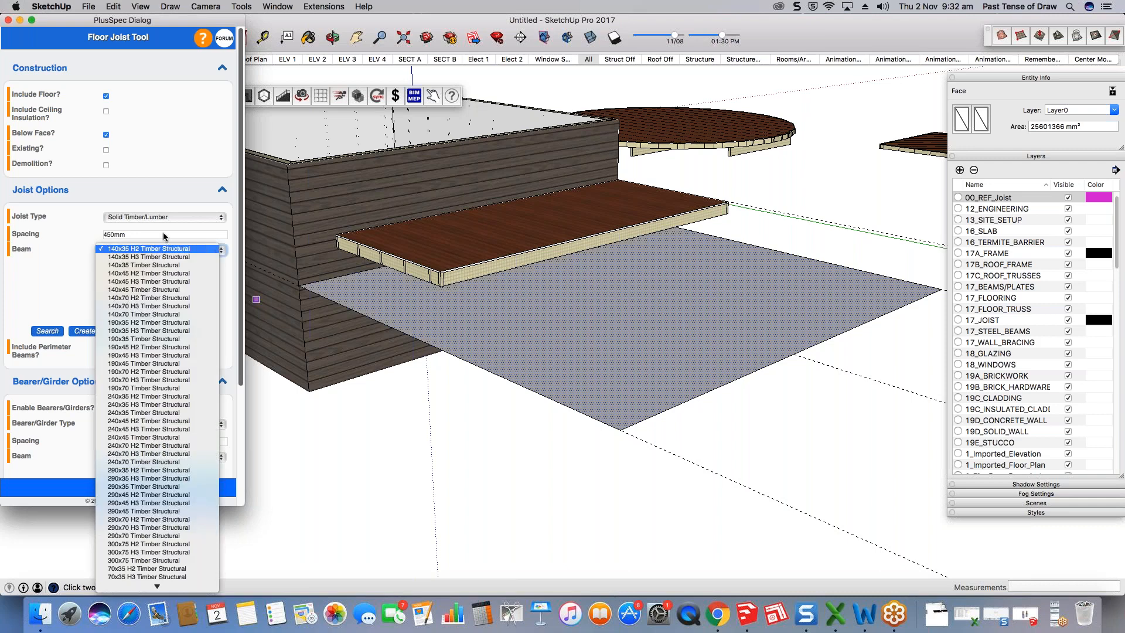
click(152, 252)
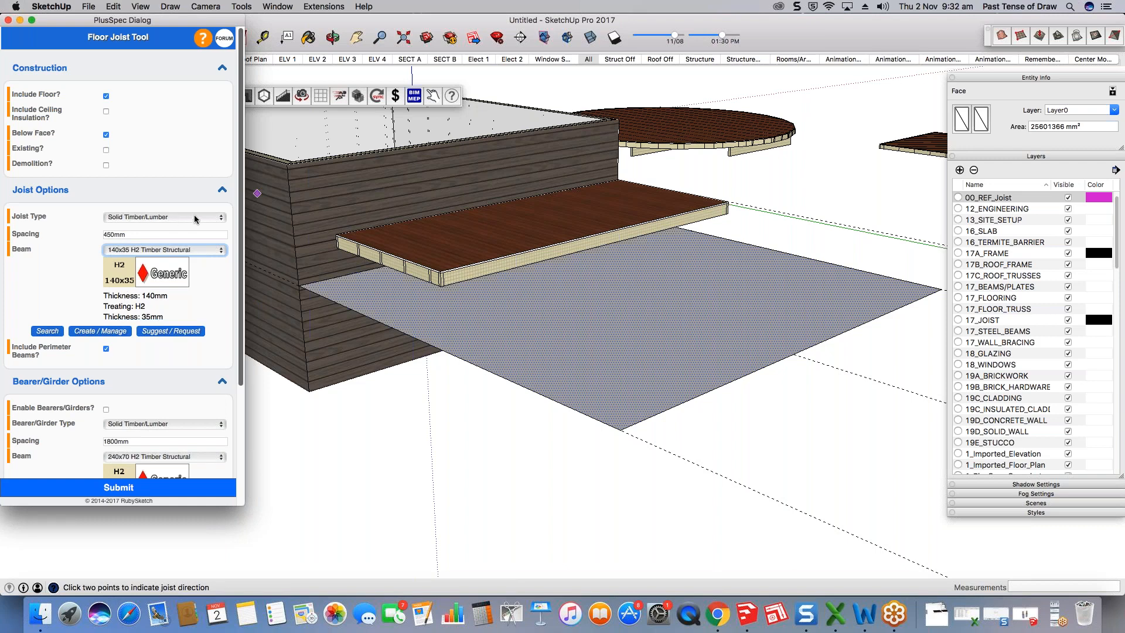
mouse_move(220, 217)
click(220, 217)
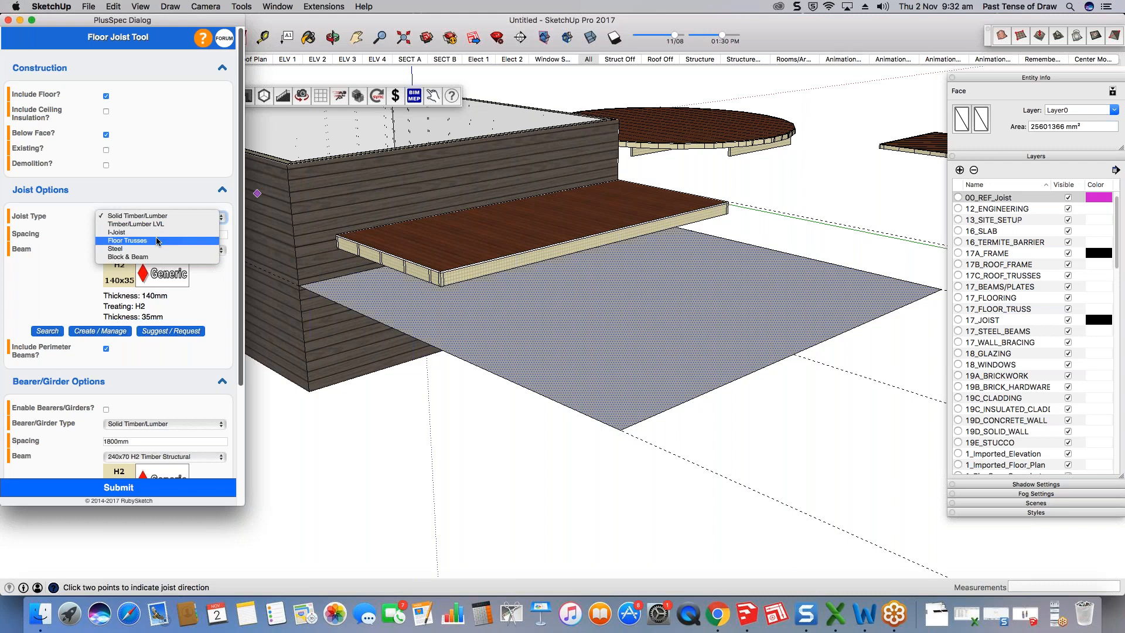
click(126, 234)
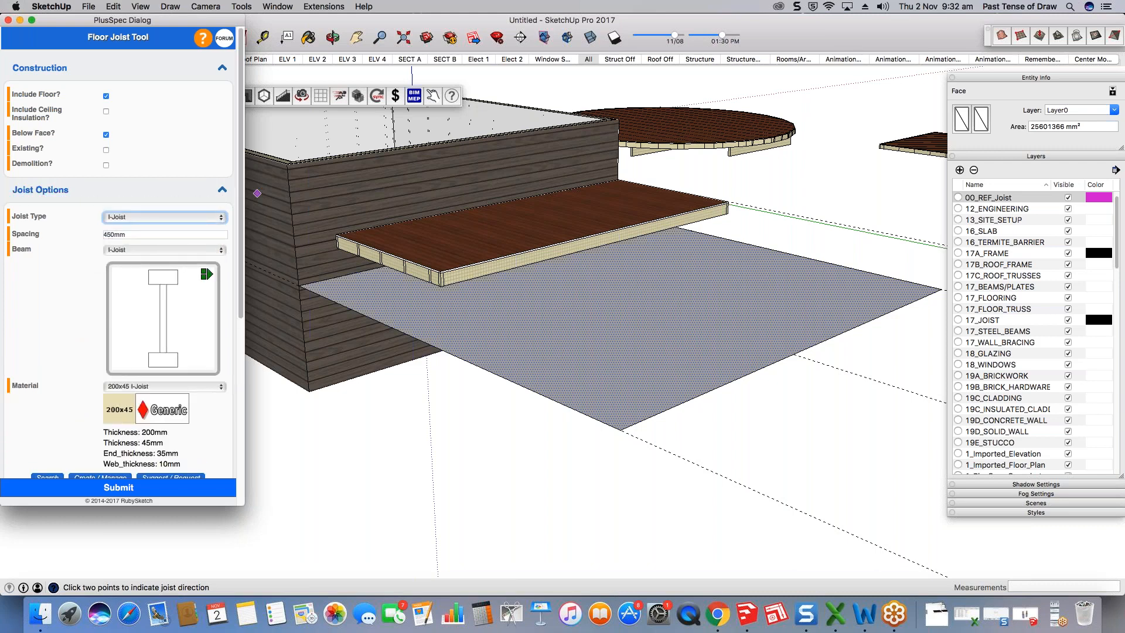
Step: Review the I-Joist material sizes, keeping 200x45 I-Joist, and check the joist spacing setting
click(221, 387)
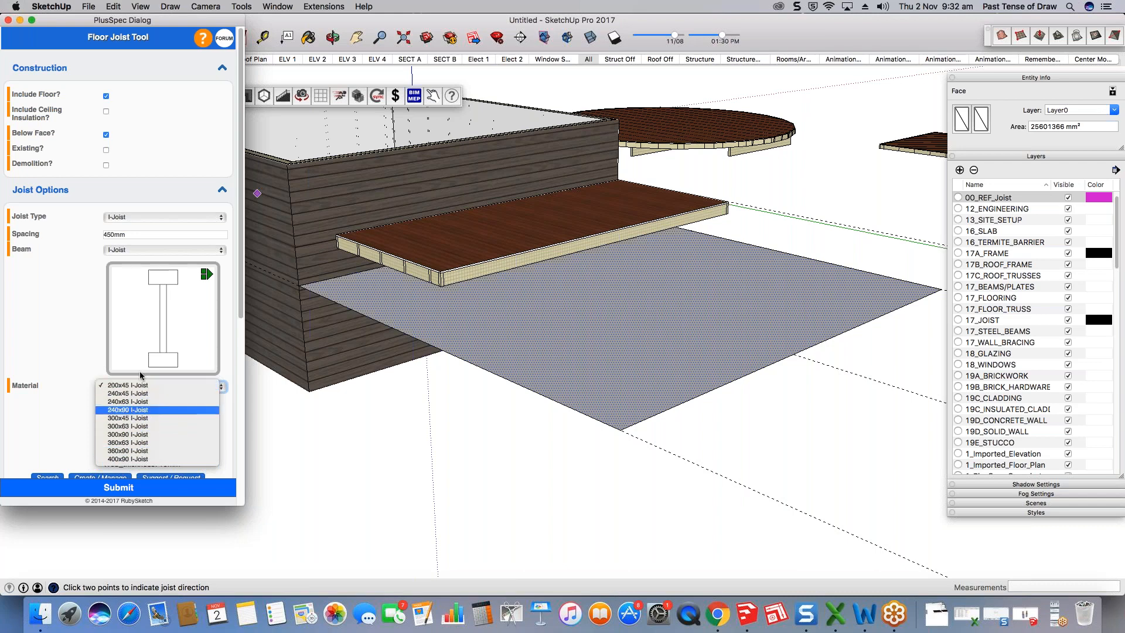
click(66, 313)
mouse_move(25, 234)
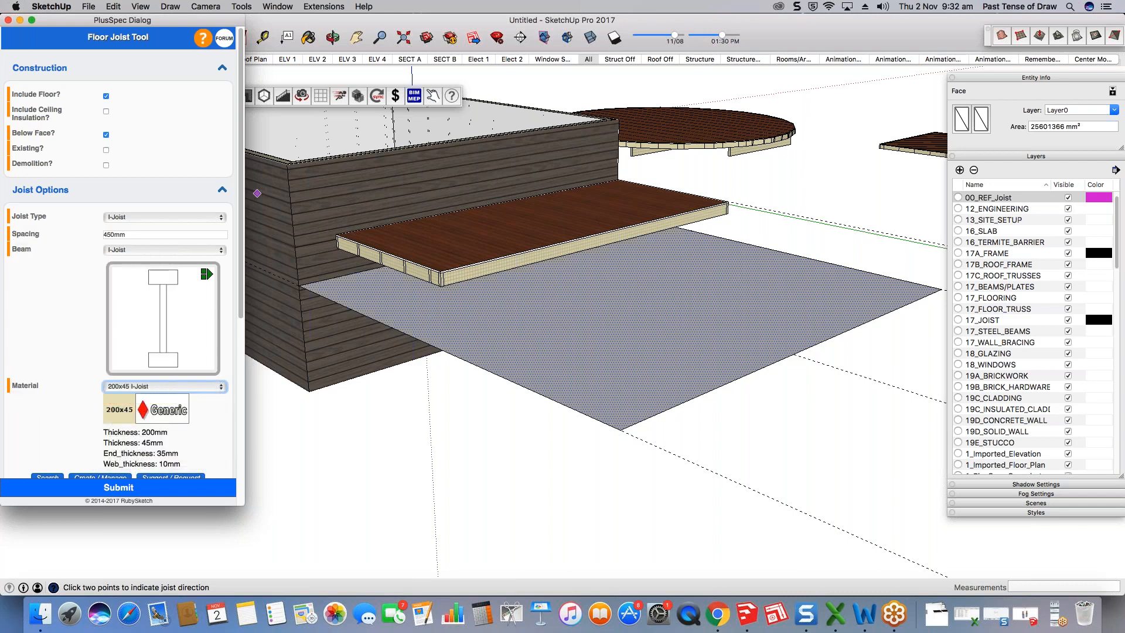
click(139, 234)
double_click(124, 234)
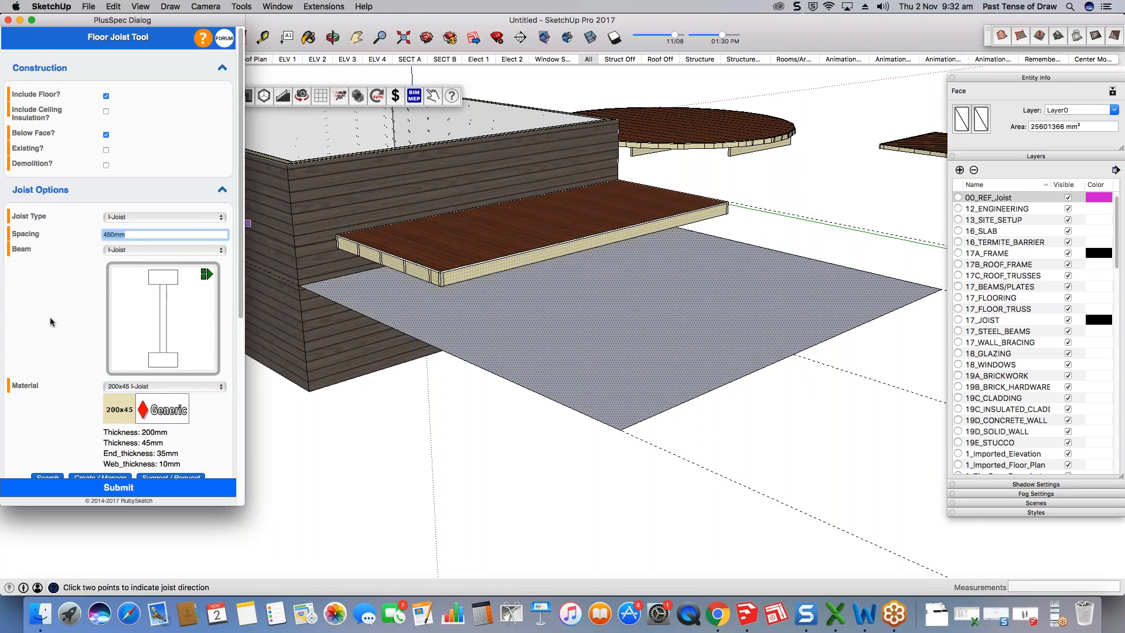
Step: Exclude the perimeter beams from the joist options
scroll(50, 322, down, 2)
scroll(51, 322, down, 3)
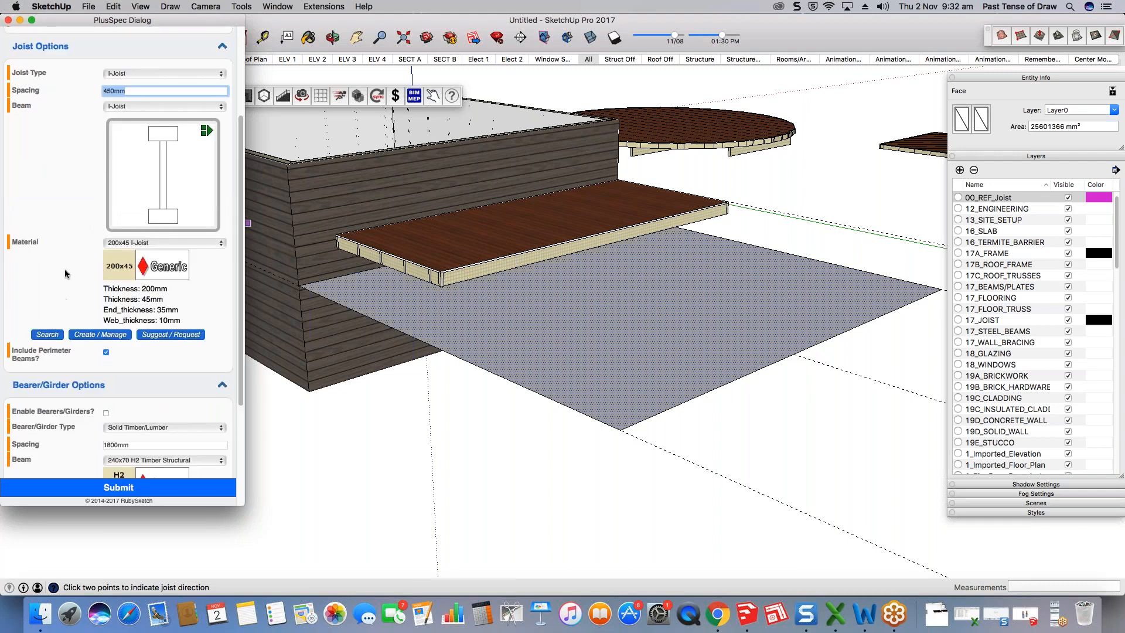
scroll(66, 274, up, 4)
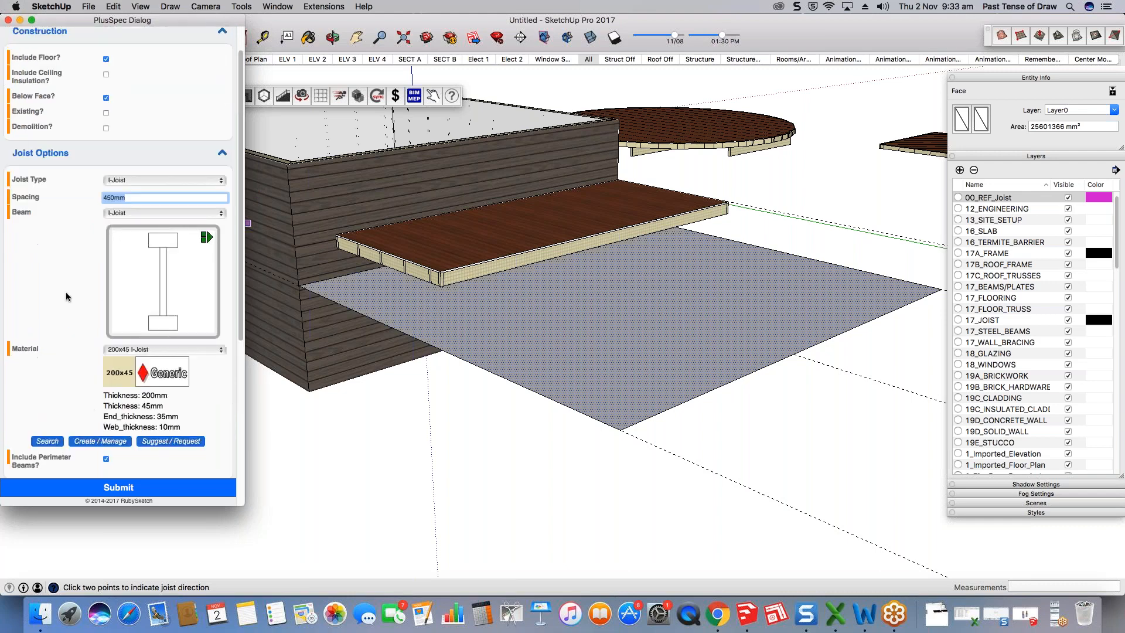
scroll(66, 274, down, 2)
scroll(125, 262, down, 2)
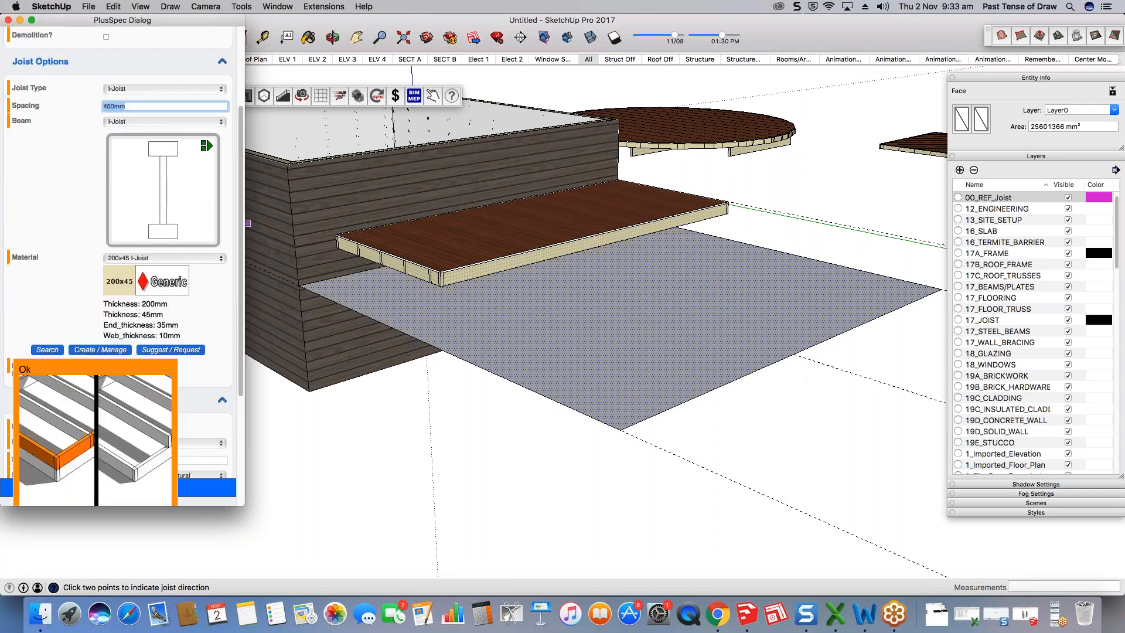
click(105, 368)
Step: Review the floor finish choices under materials, selections and finishes, keeping Decking Hardwood 90mm
scroll(149, 428, down, 5)
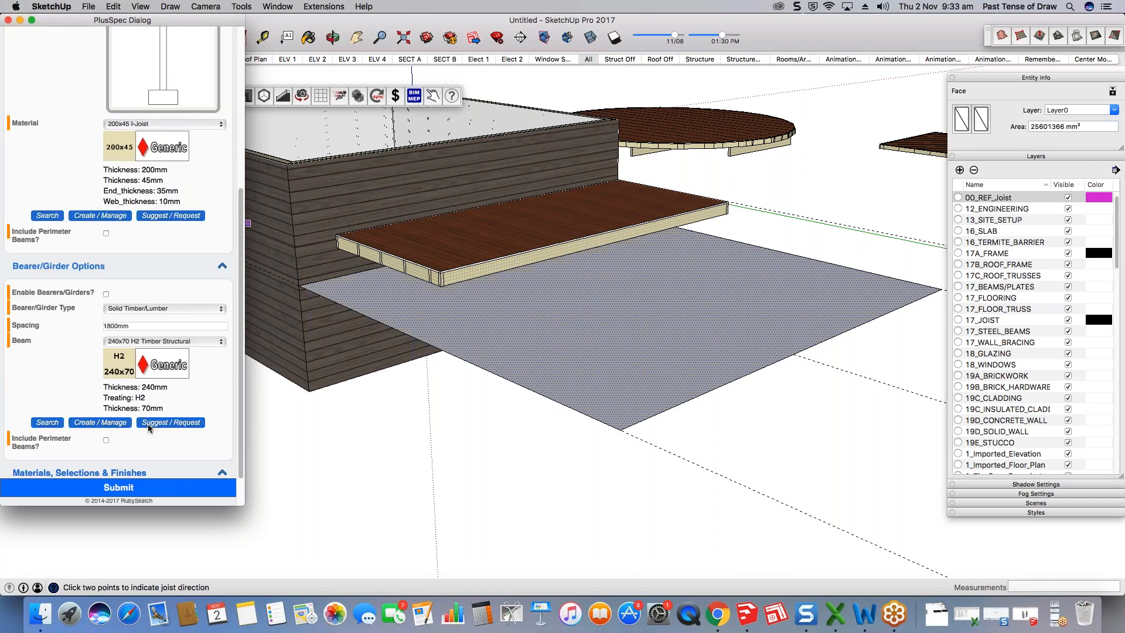
scroll(65, 372, down, 2)
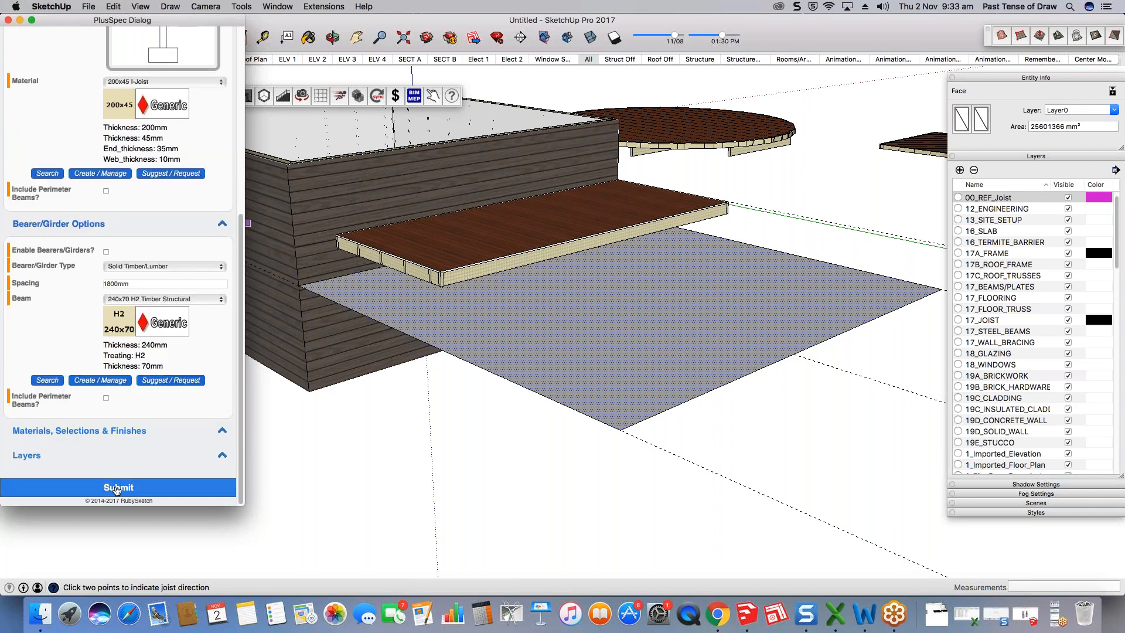
click(115, 434)
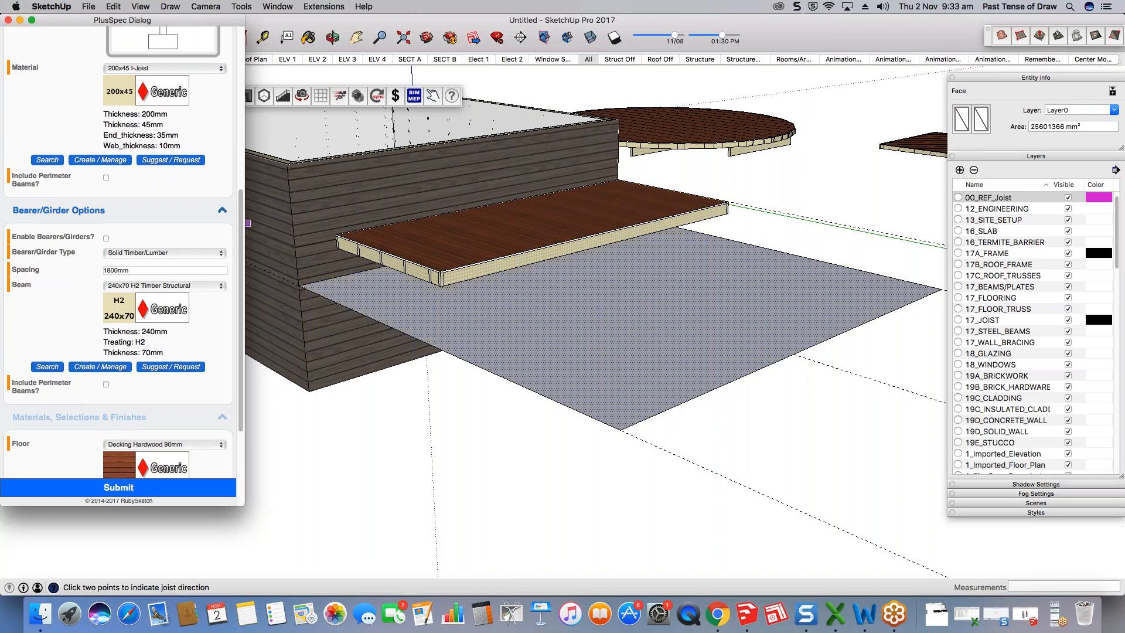
scroll(145, 330, down, 4)
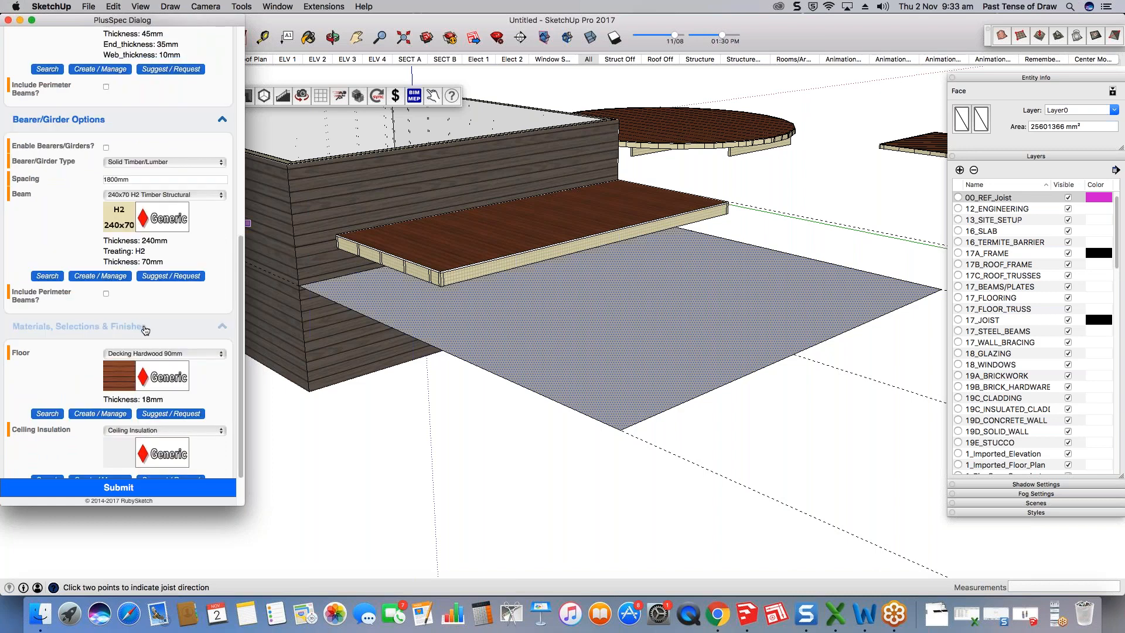
click(204, 354)
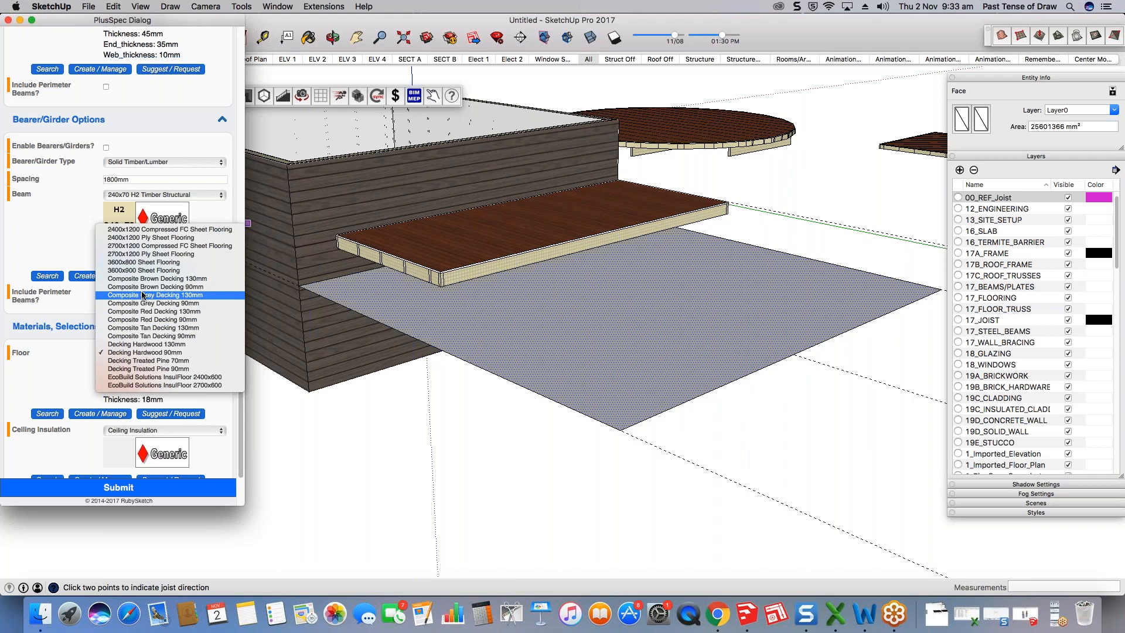
click(27, 330)
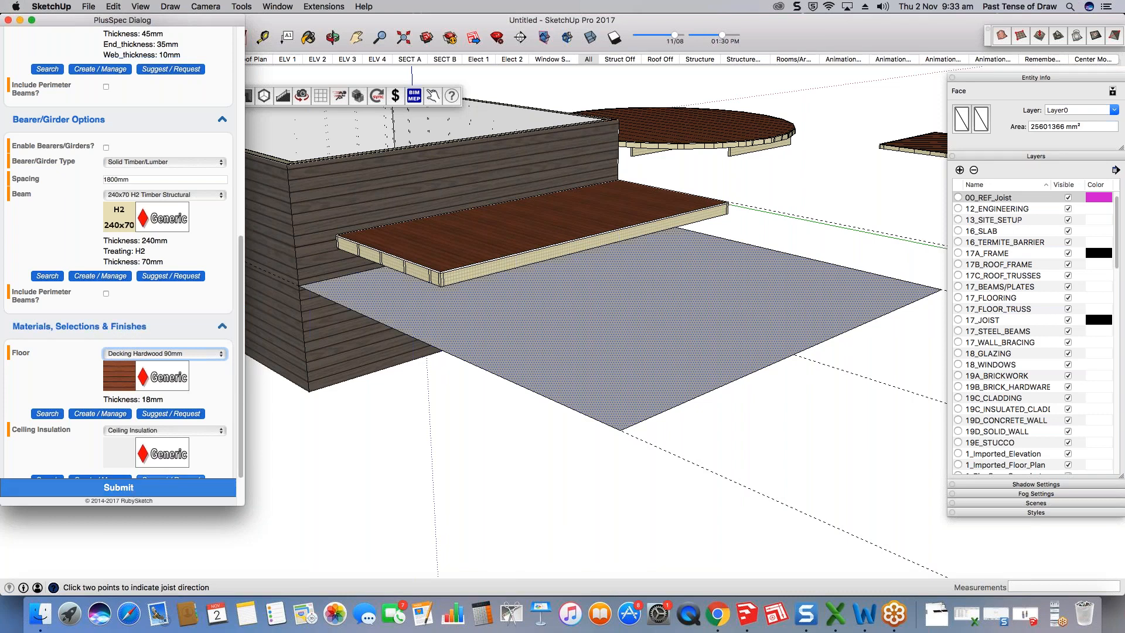
Step: Generate the I-joist floor on the selected face with the joists running parallel to the clad wall, and inspect the exposed joist ends
click(119, 487)
click(742, 308)
click(736, 326)
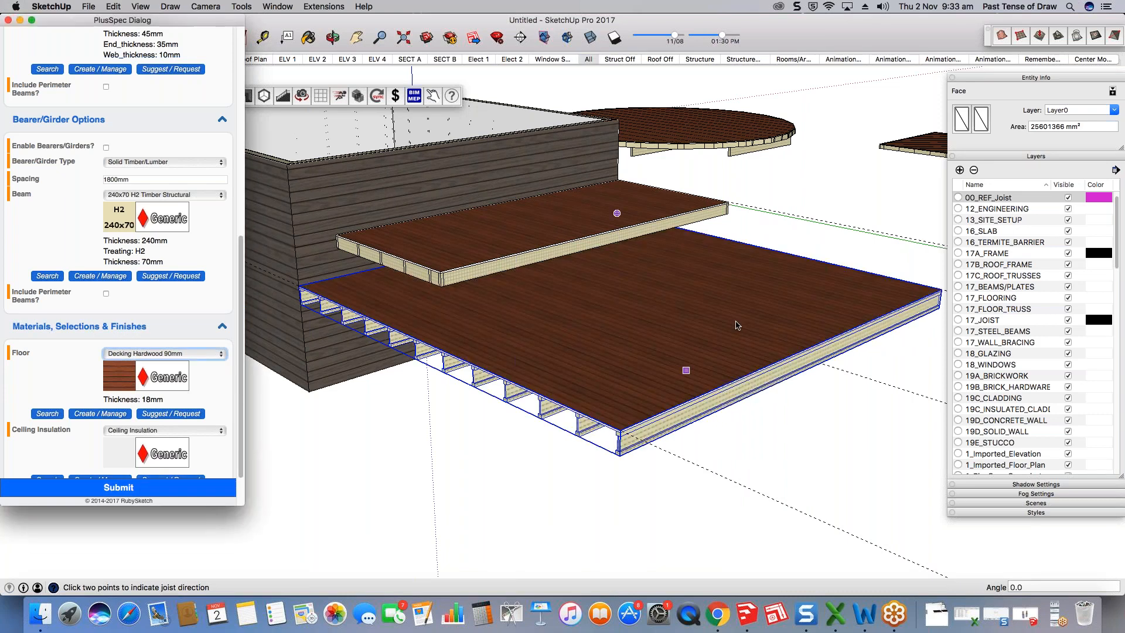
scroll(618, 408, up, 2)
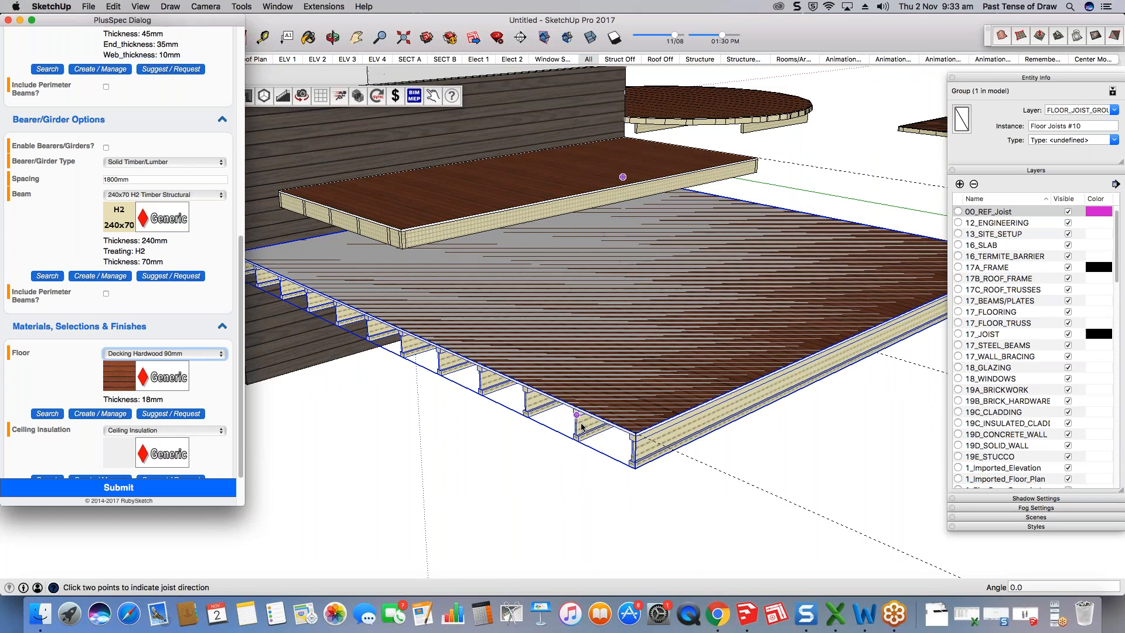
scroll(582, 426, up, 3)
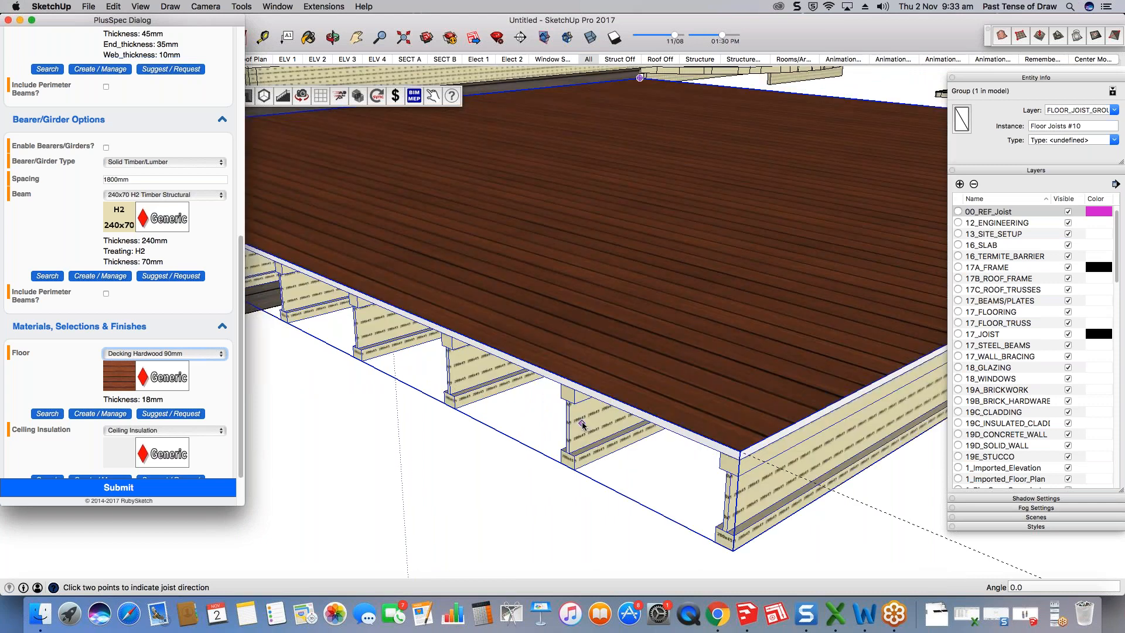
middle_drag(582, 425, 685, 336)
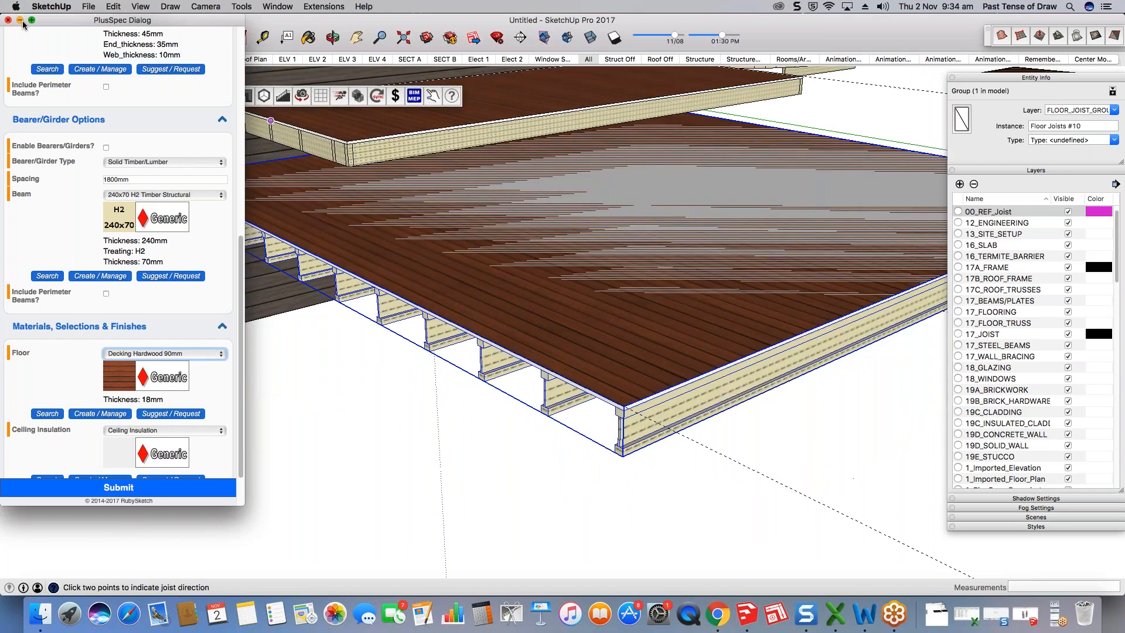
click(20, 20)
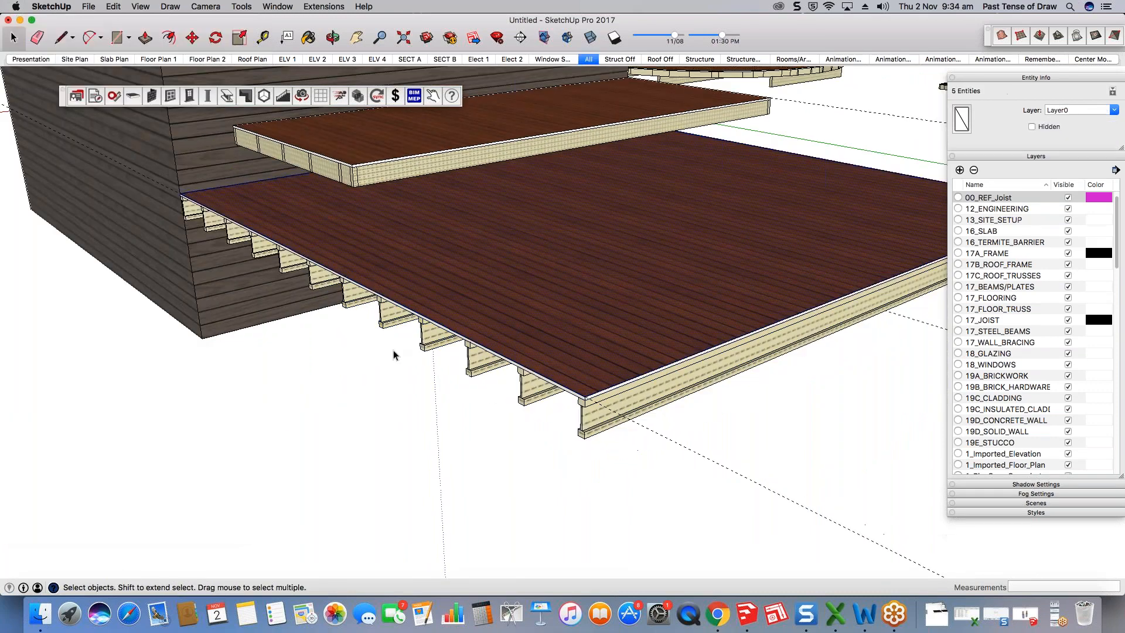
Step: Open the new I-joist deck for joist editing and set its joist type to Solid Timber/Lumber
middle_drag(394, 354, 503, 388)
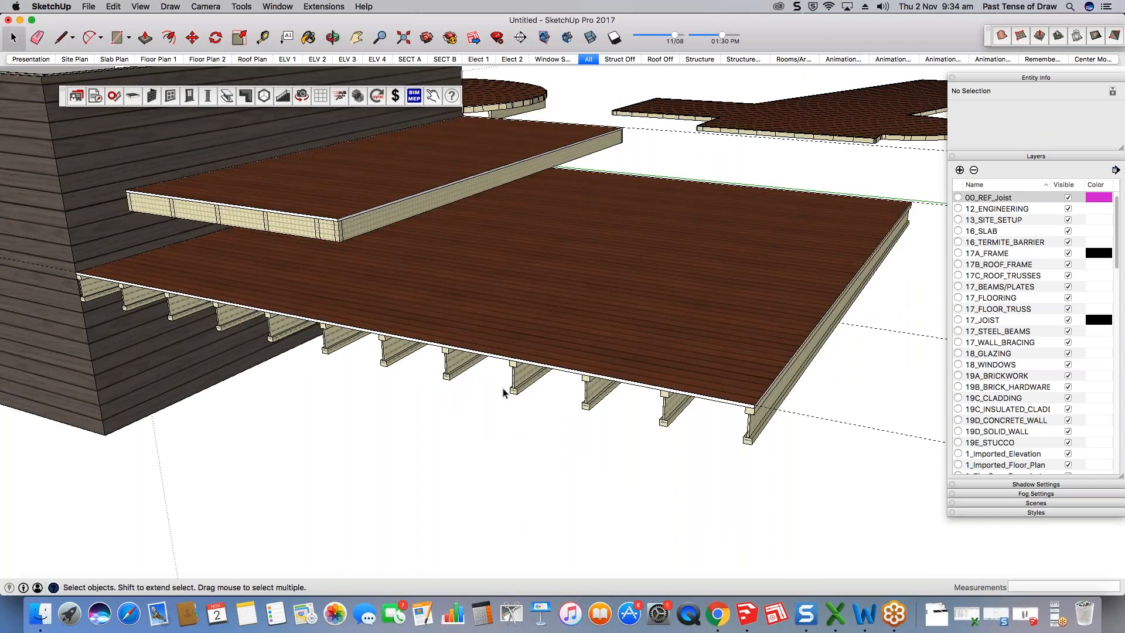
right_click(662, 315)
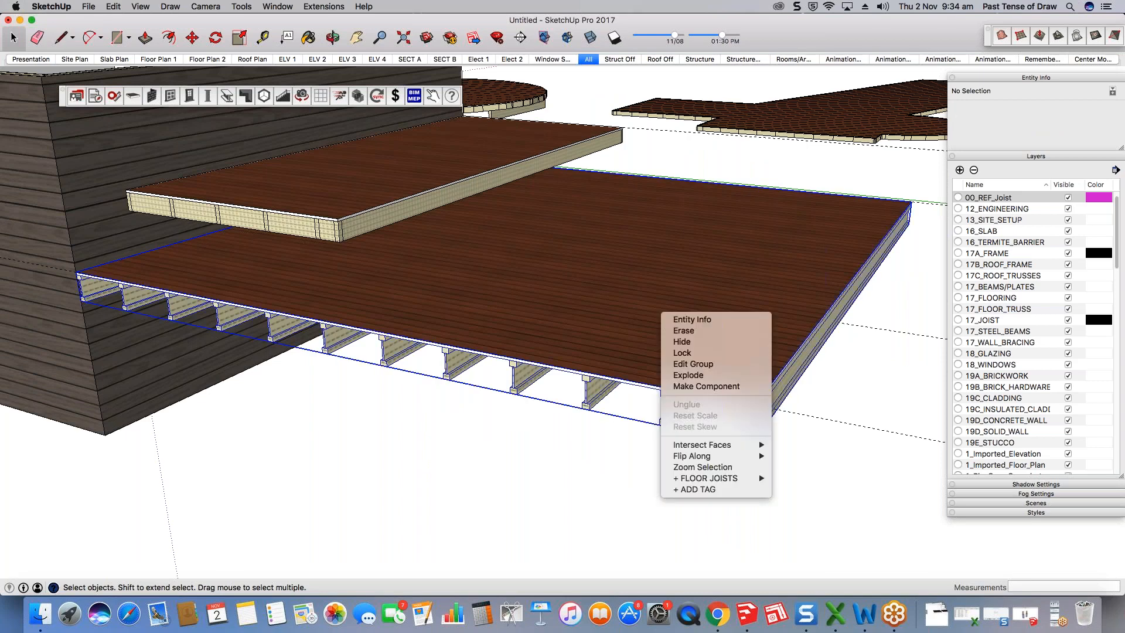
mouse_move(728, 480)
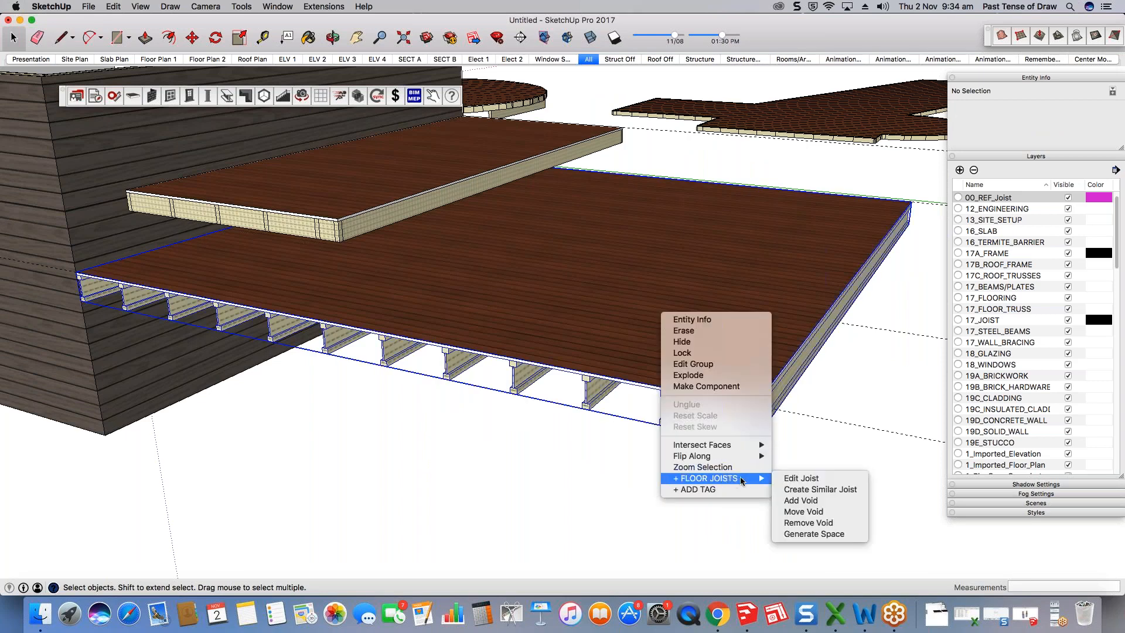
click(800, 478)
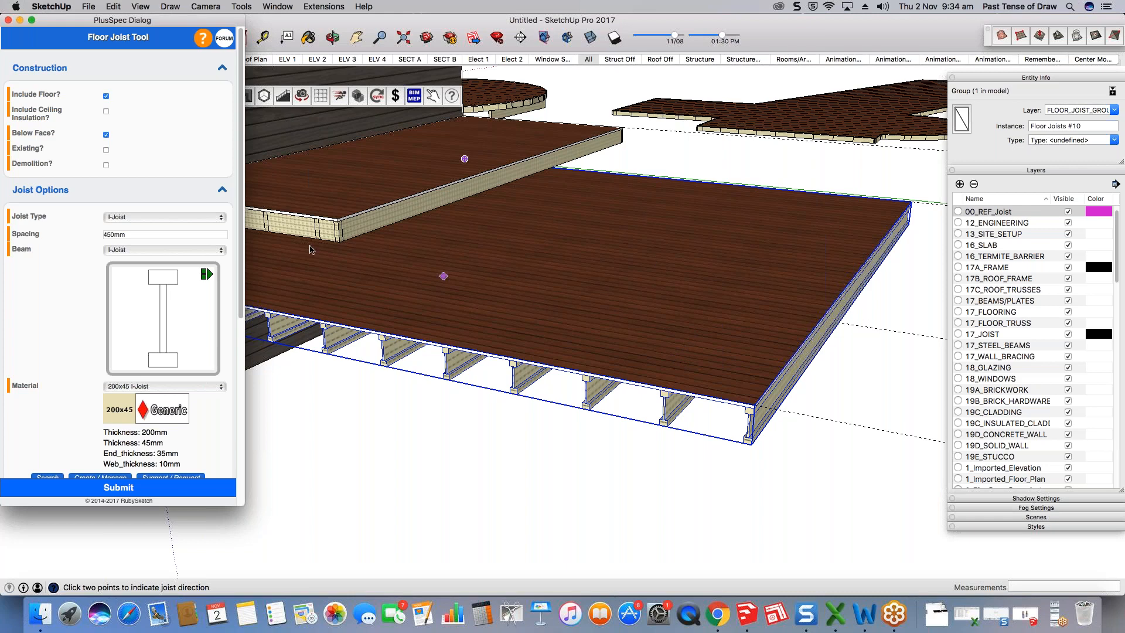
click(205, 218)
click(138, 200)
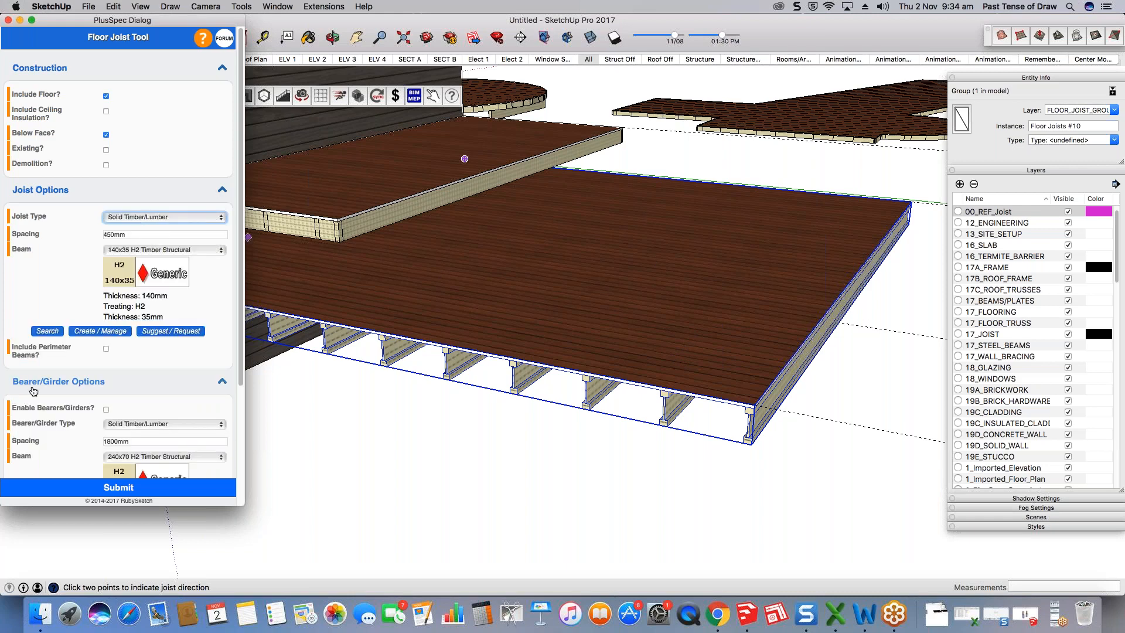
Step: Include perimeter beams for the joists, and enable bearers/girders with their own perimeter beams
scroll(159, 230, down, 1)
scroll(158, 230, down, 3)
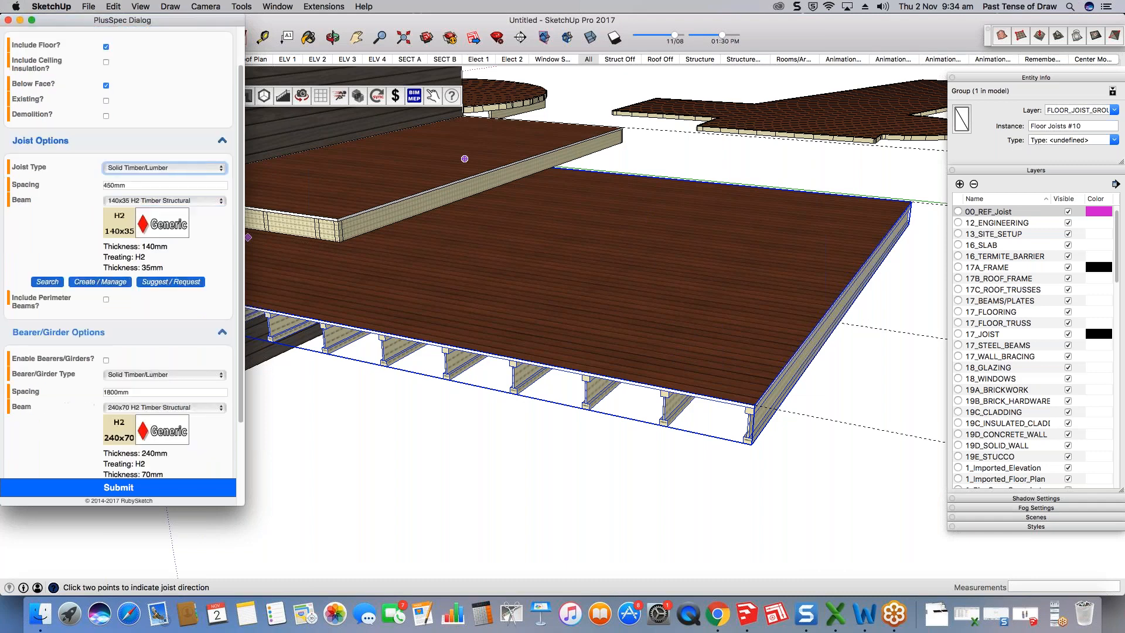
click(106, 299)
scroll(39, 388, down, 6)
click(106, 273)
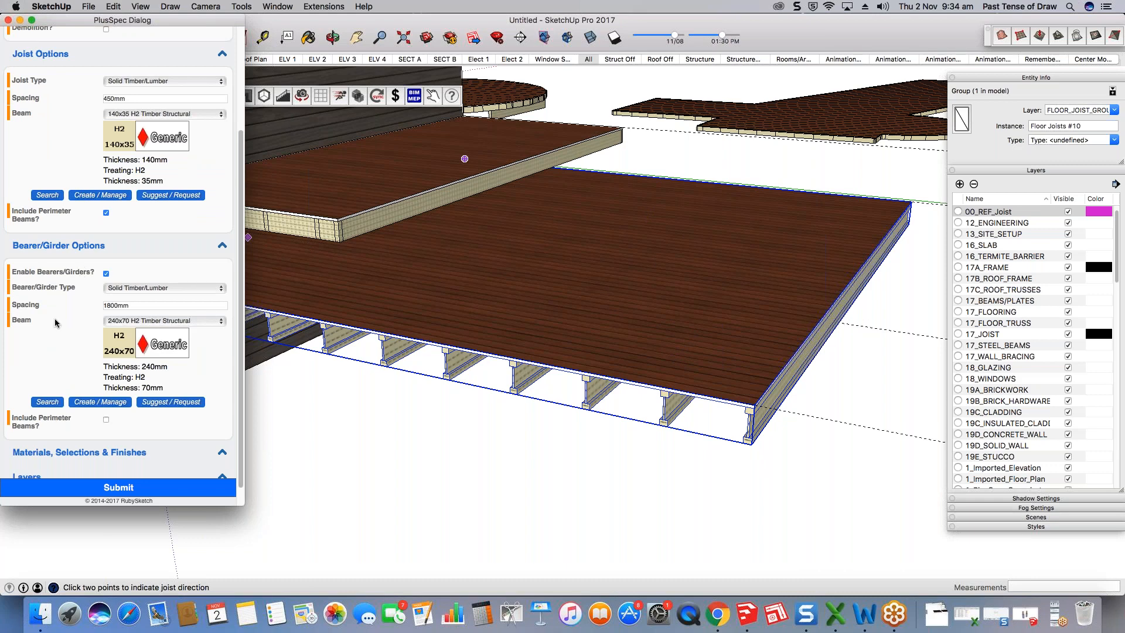
scroll(45, 347, down, 1)
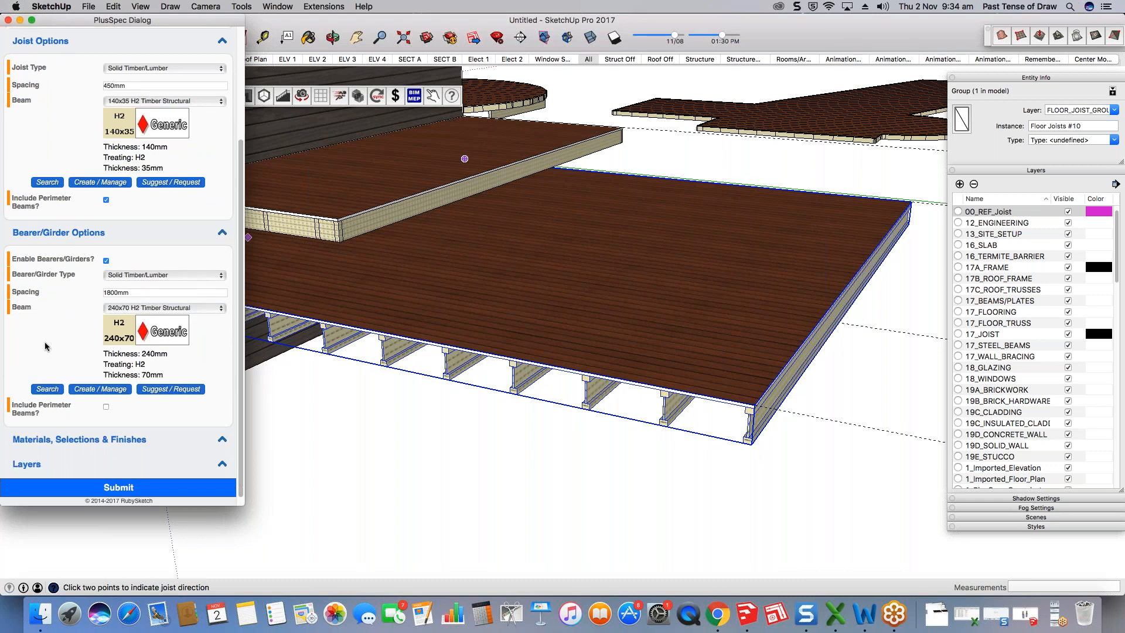
scroll(45, 346, down, 1)
click(19, 398)
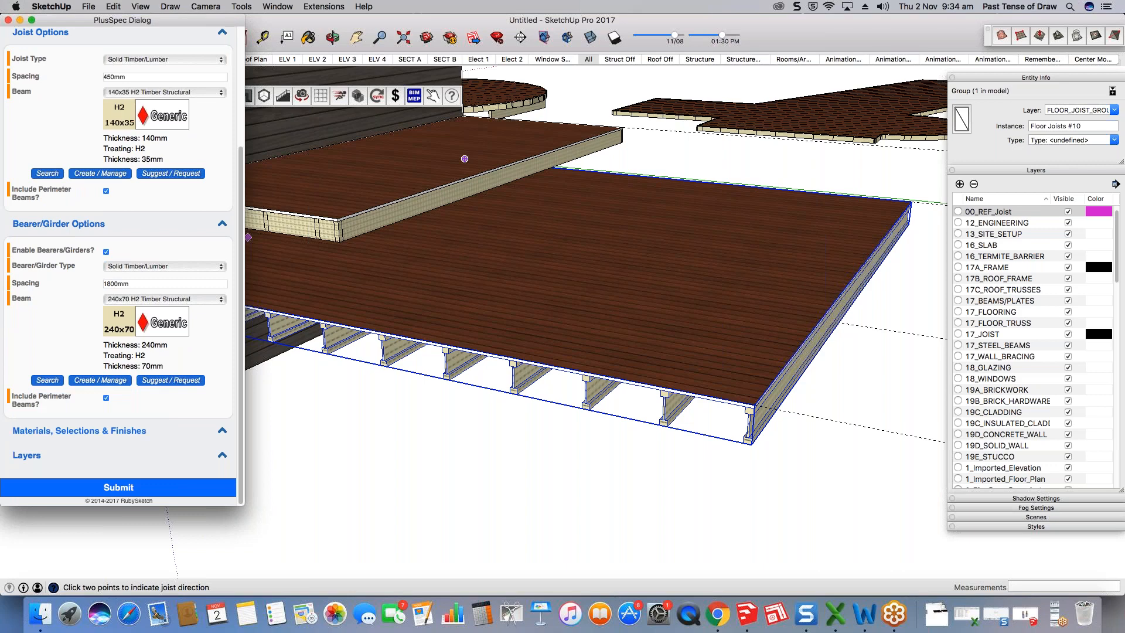
Step: Submit the edited settings and rebuild the deck with its joists running parallel to the clad wall
click(118, 487)
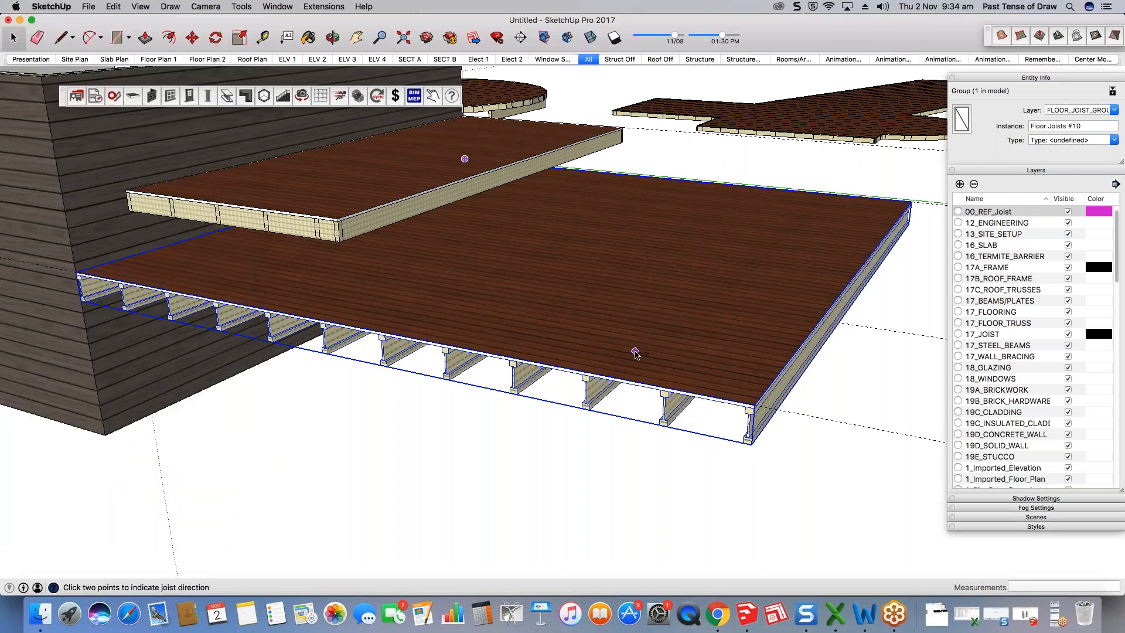
click(635, 353)
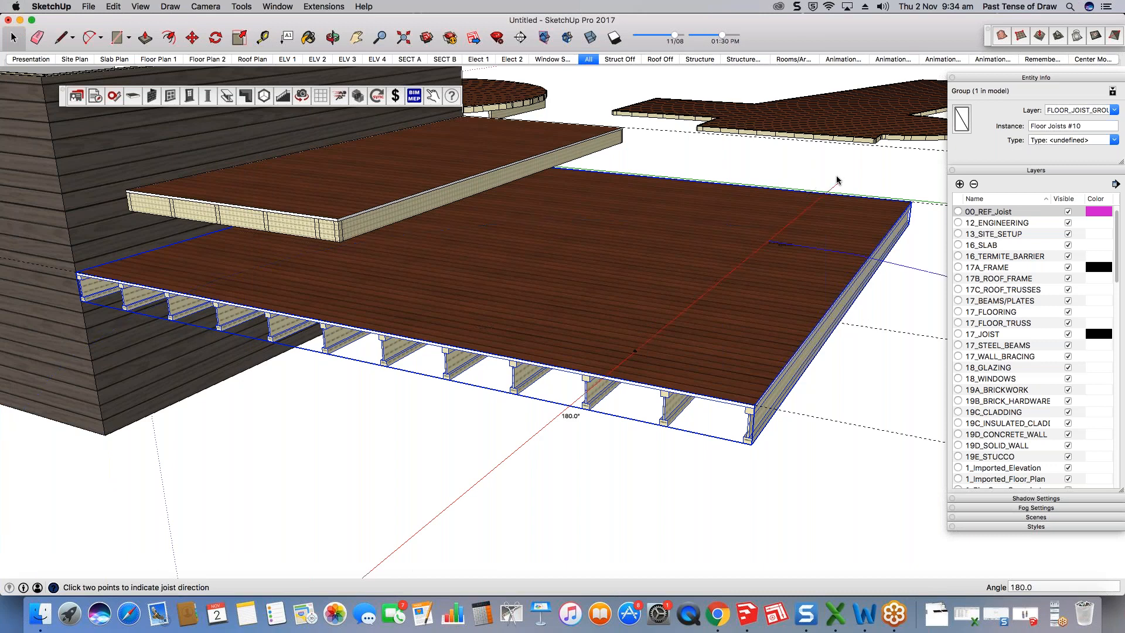
click(766, 228)
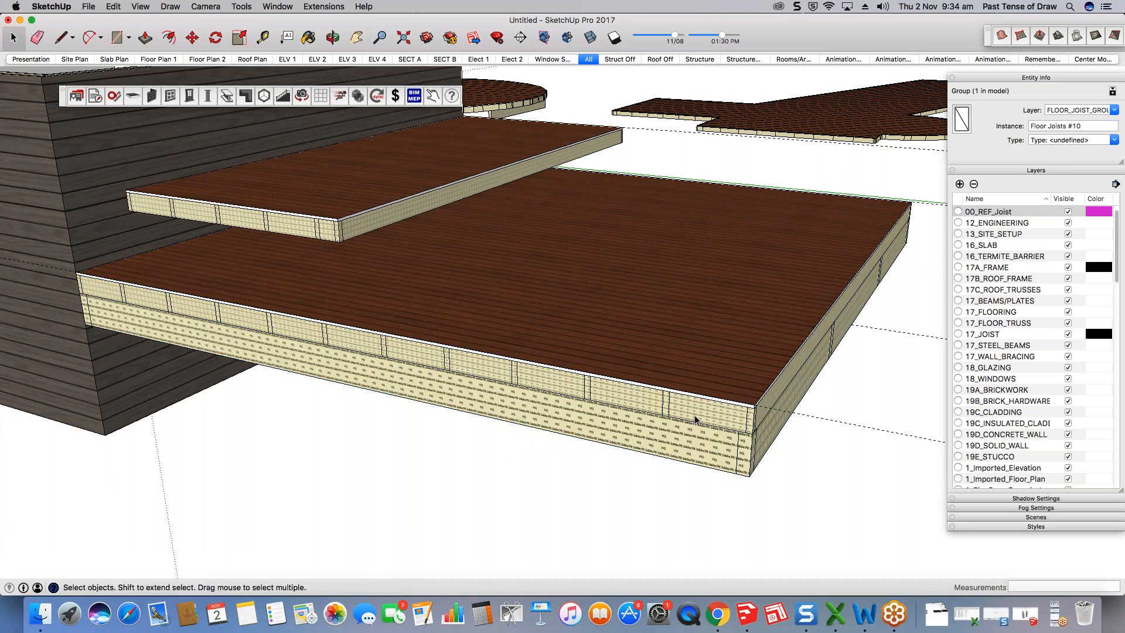
Step: Inspect the rebuilt deck's solid timber joists, bearers and perimeter beams from underneath
scroll(739, 402, up, 2)
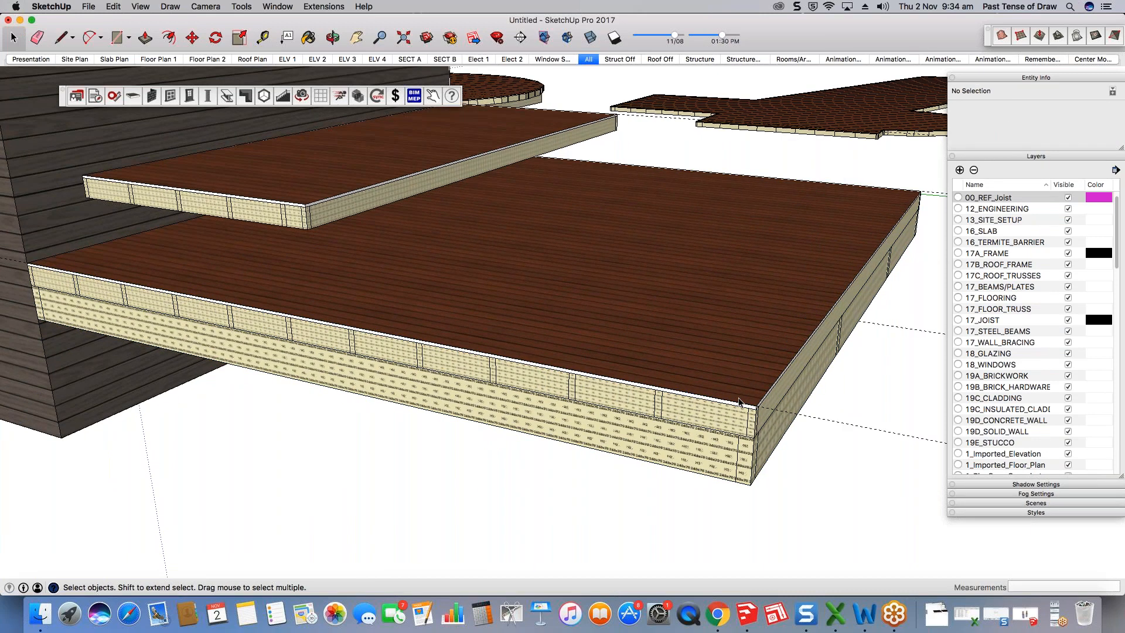
middle_drag(740, 402, 829, 164)
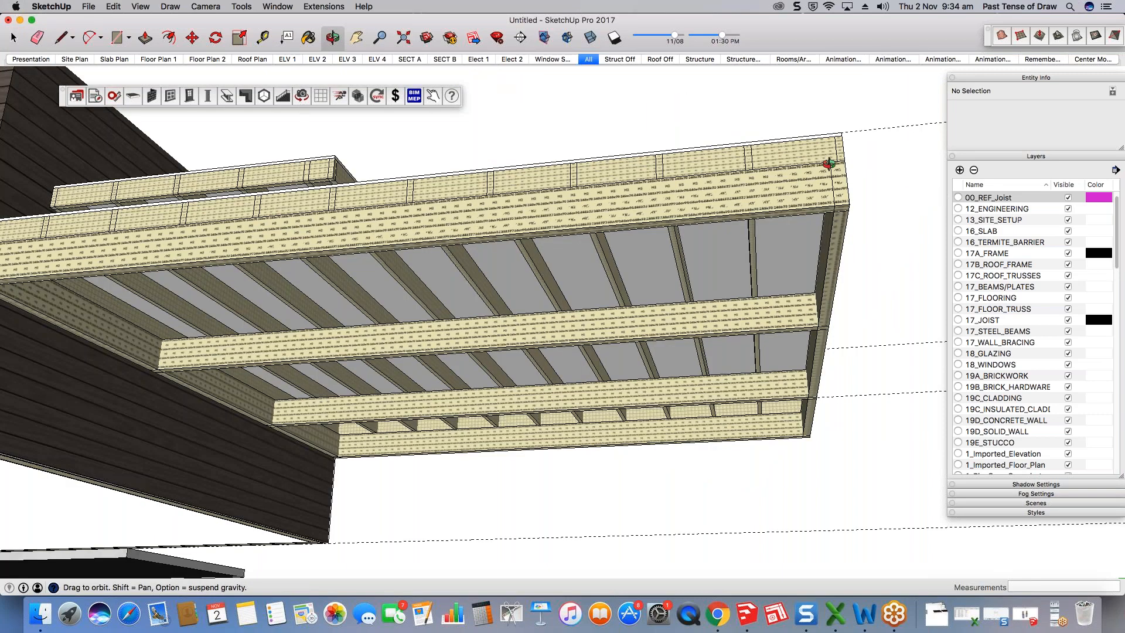
middle_drag(829, 164, 853, 190)
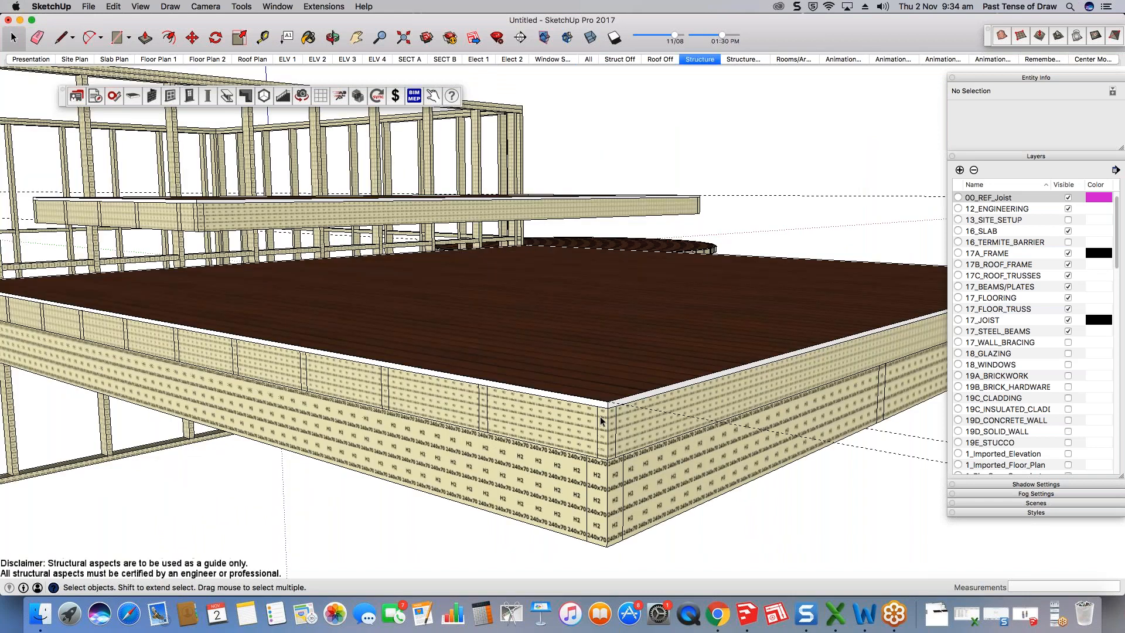
Step: In the Structure scene, open the large deck's floor joist group and check the layer assigned to its flooring
middle_drag(600, 416, 800, 323)
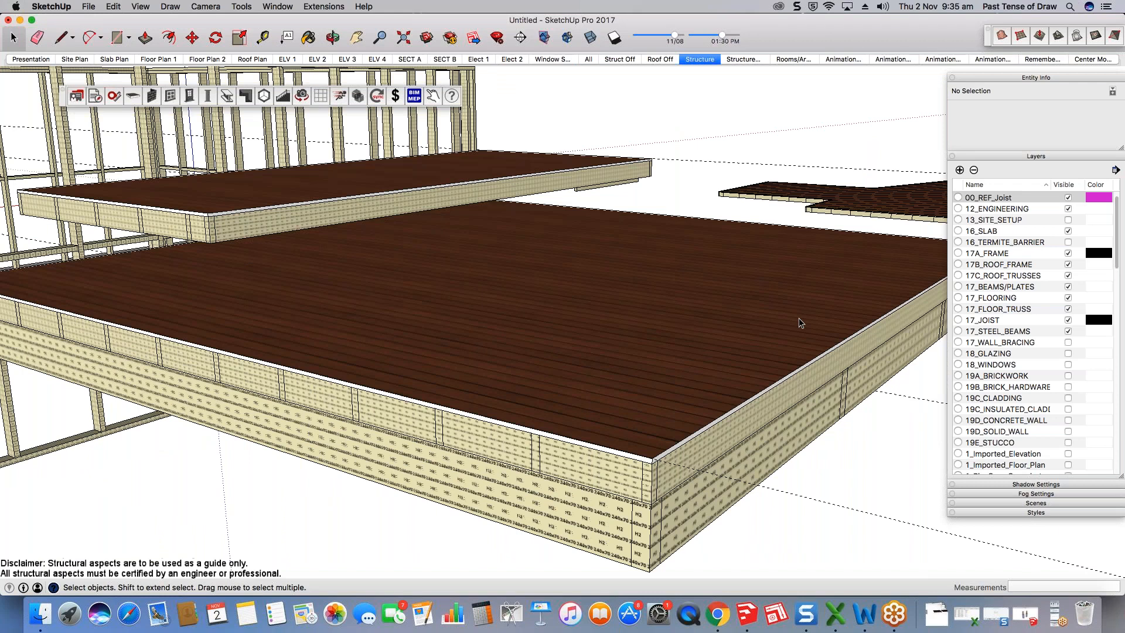
double_click(799, 318)
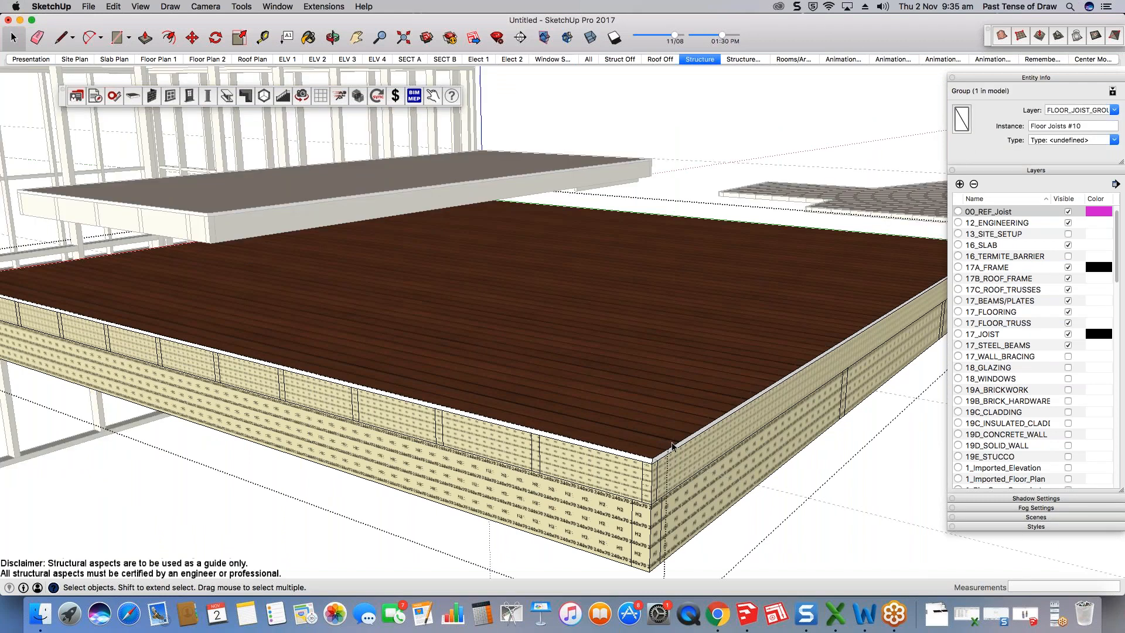
click(654, 391)
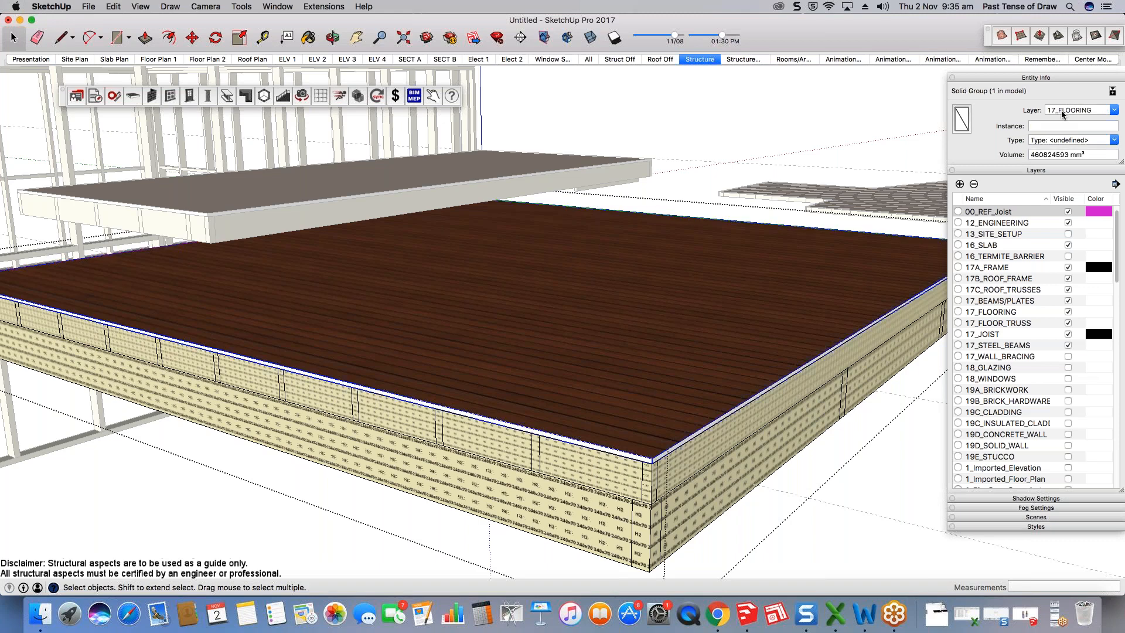
key(Escape)
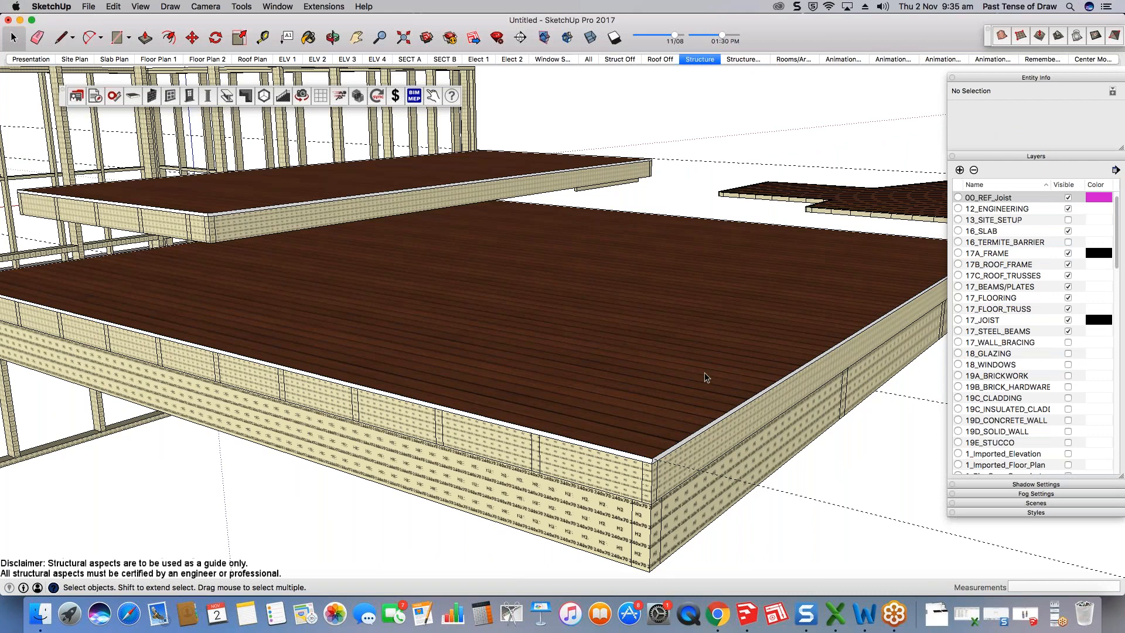
Step: Open the large deck's group down to the bearer assembly, check the layer of its perimeter beam, and leave the group
click(692, 515)
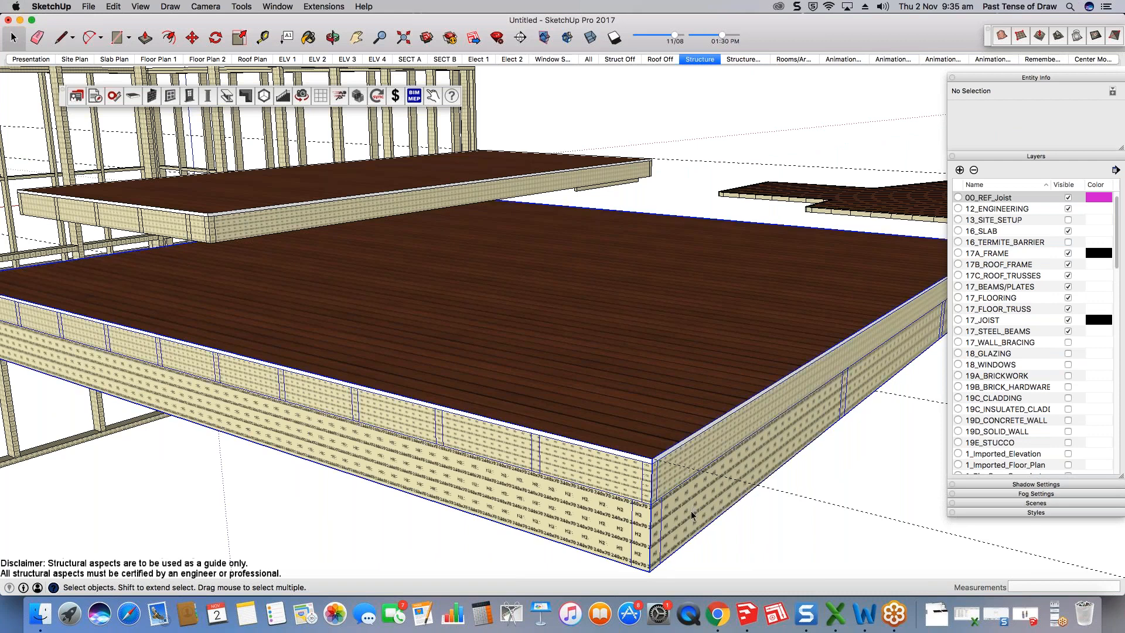
double_click(692, 515)
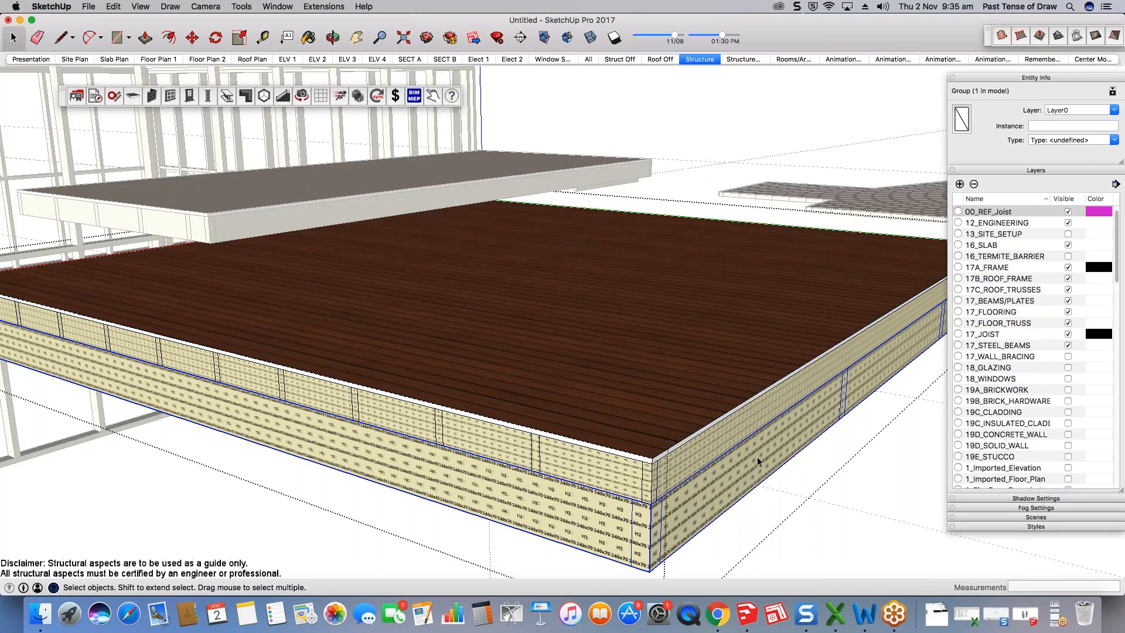
double_click(758, 461)
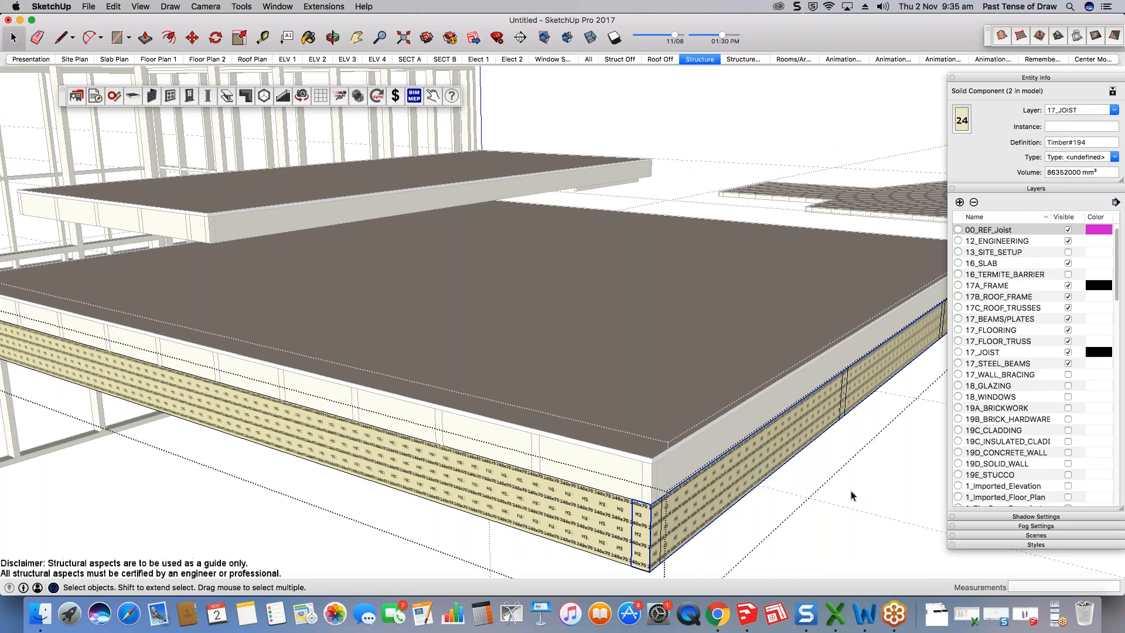
click(836, 463)
click(837, 464)
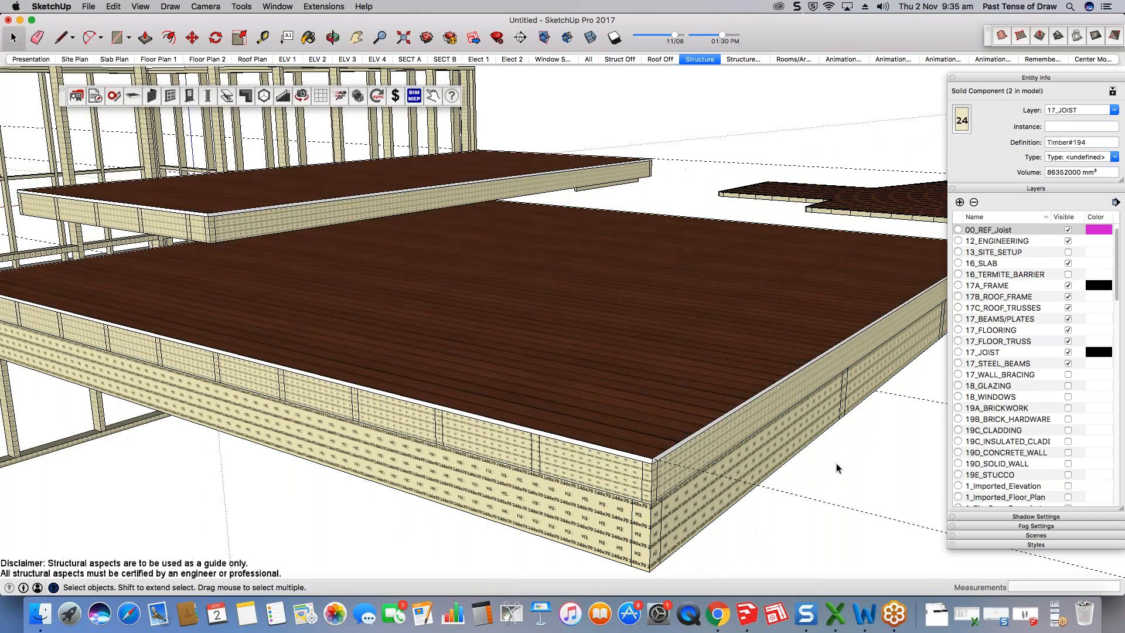
Step: Turn off the visibility of the 17_FLOORING layer and update the Structure scene with the flooring hidden
key(F2)
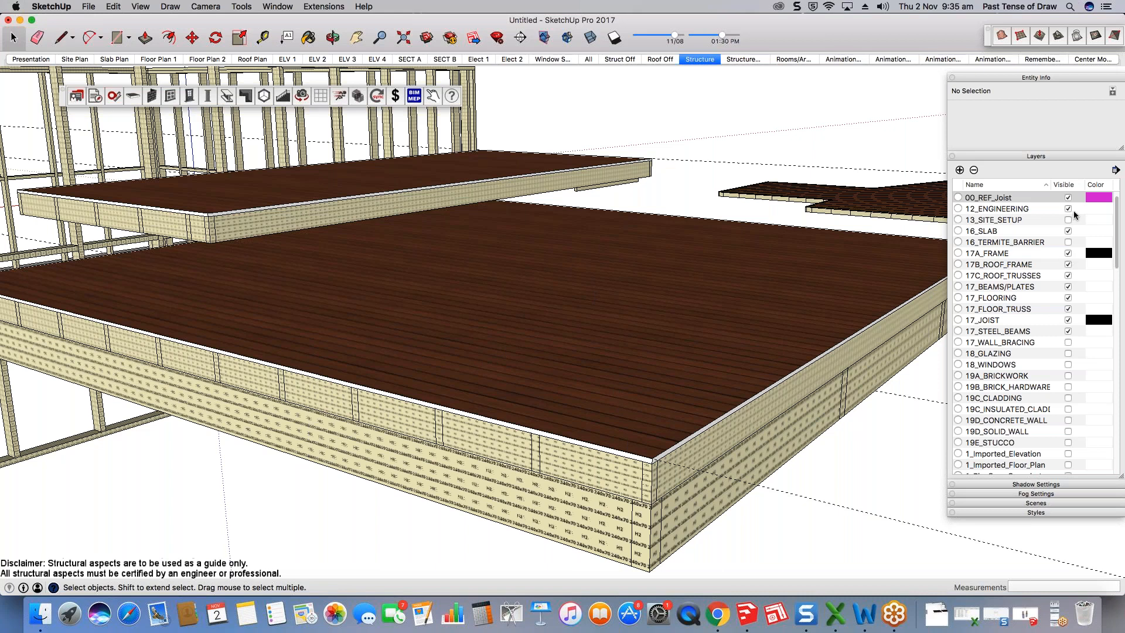
click(1067, 298)
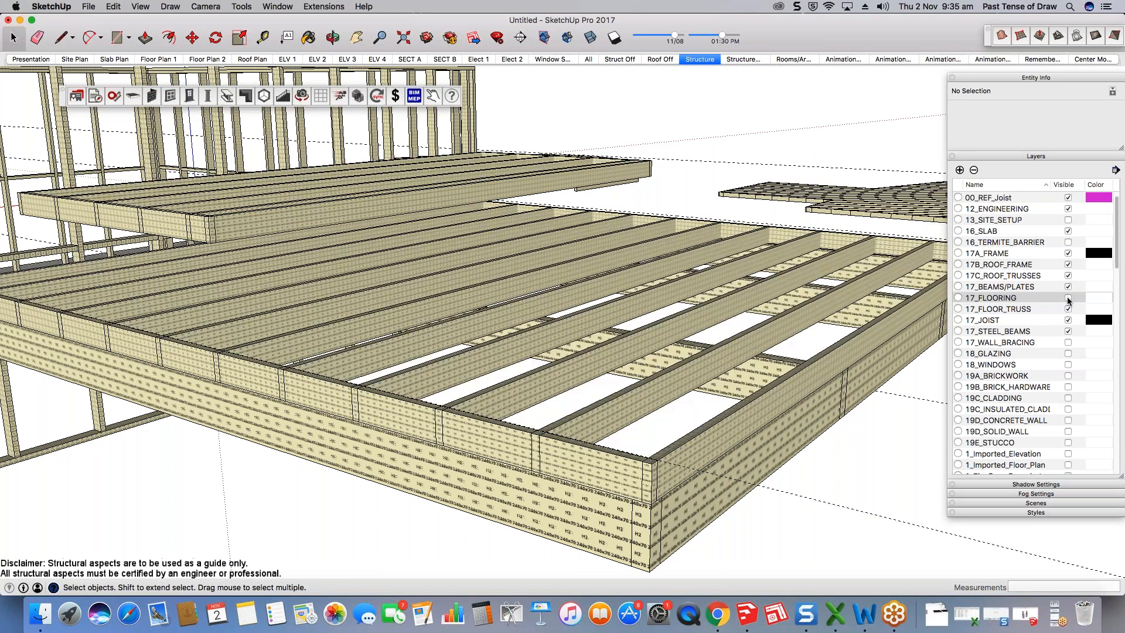
middle_drag(733, 527, 668, 550)
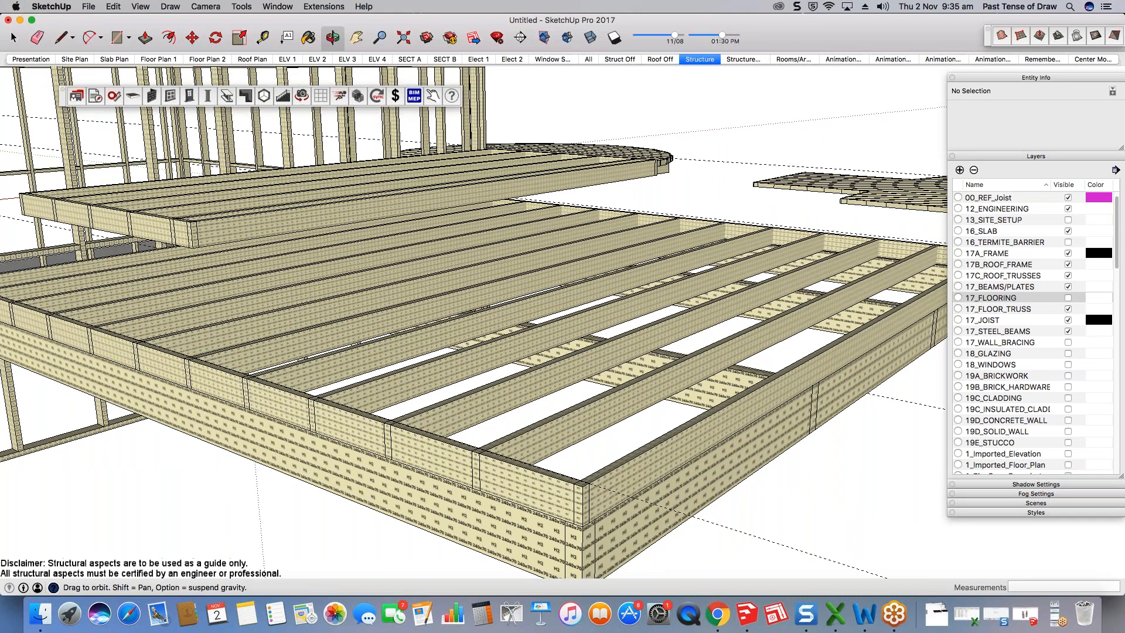
middle_drag(586, 246, 586, 316)
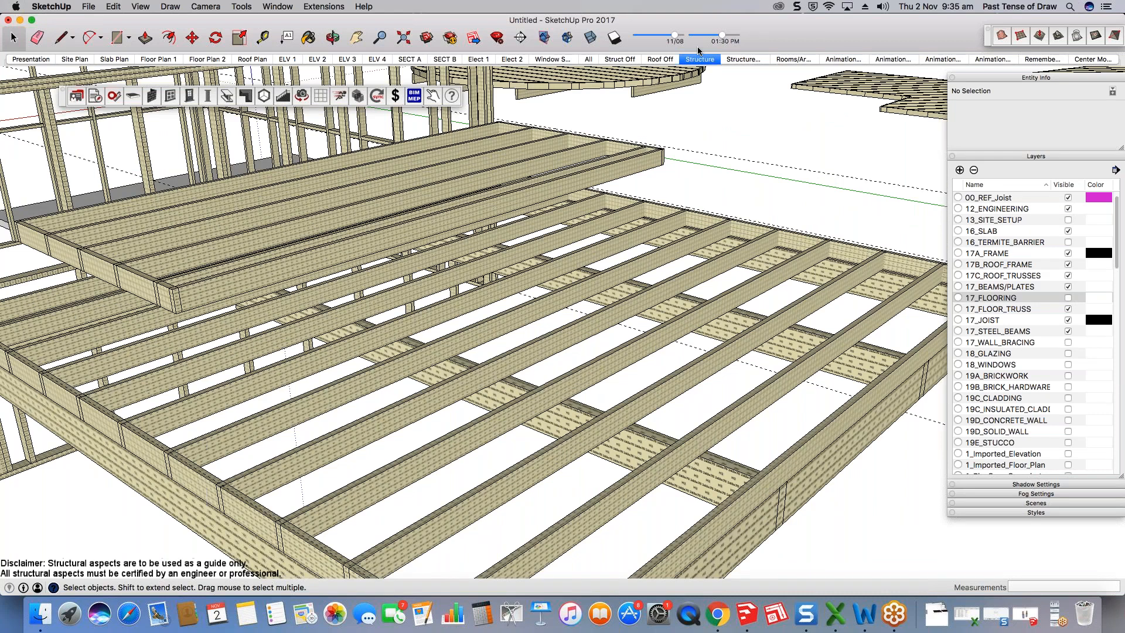
click(699, 59)
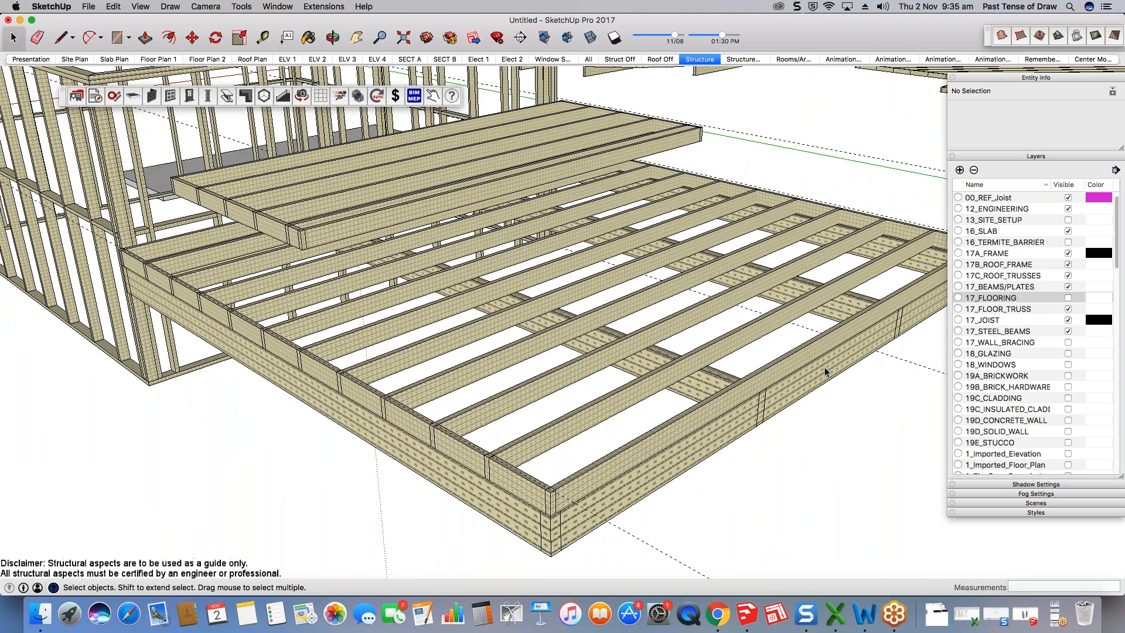
right_click(698, 59)
click(727, 103)
Step: Examine the exposed joists, bearers and perimeter beams of the deck in the Structure scene from several sides
scroll(753, 310, up, 1)
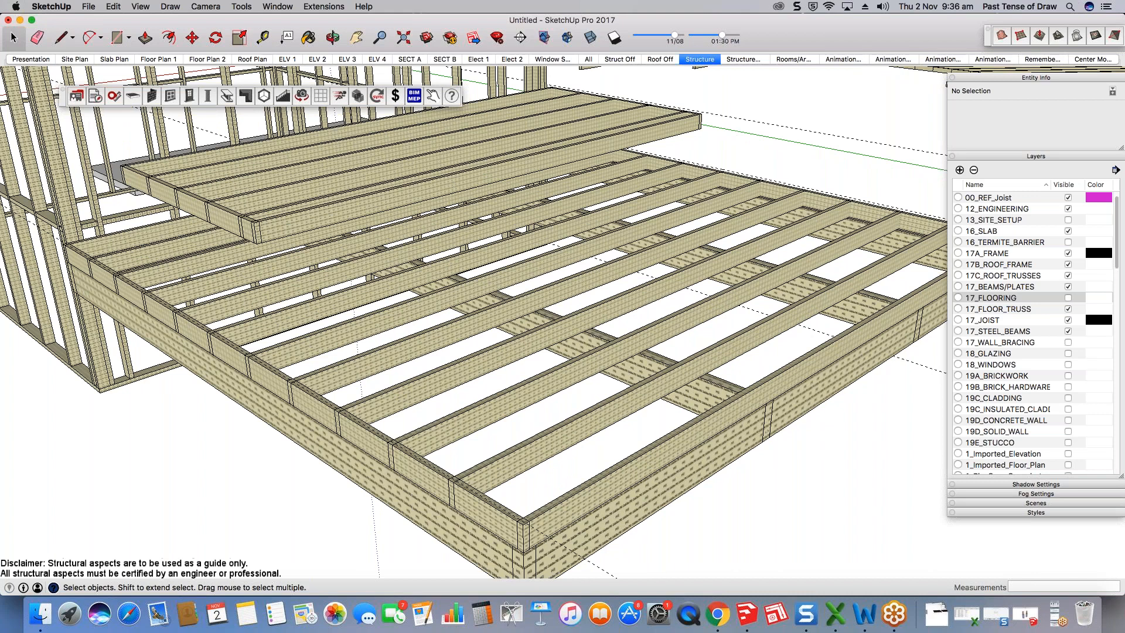
middle_drag(753, 311, 406, 337)
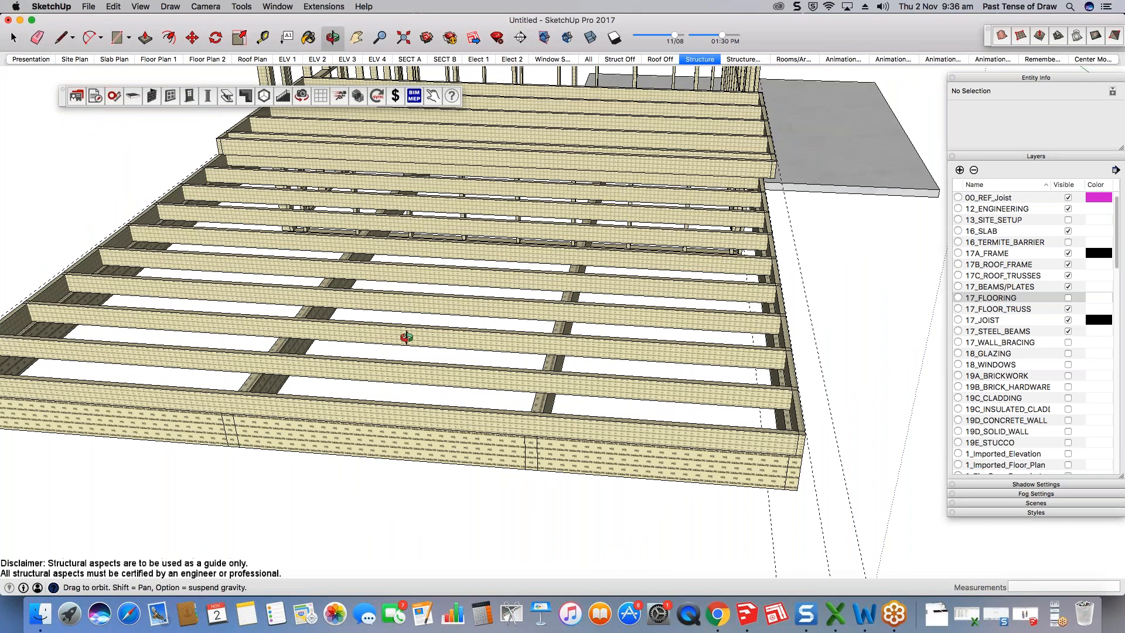
middle_drag(406, 337, 587, 291)
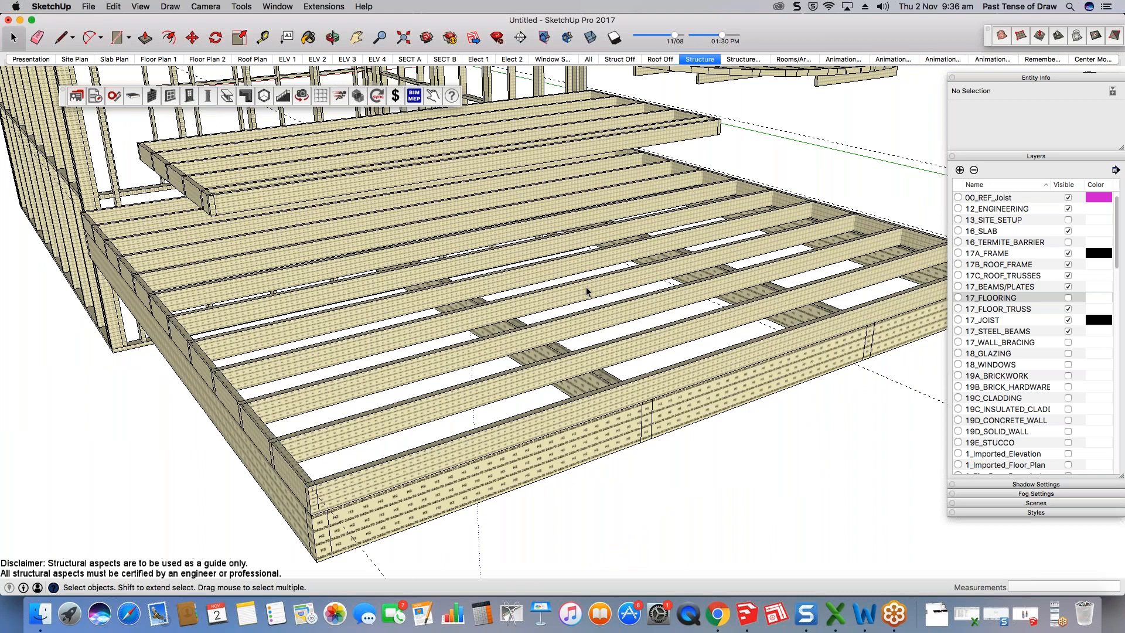
scroll(586, 286, down, 3)
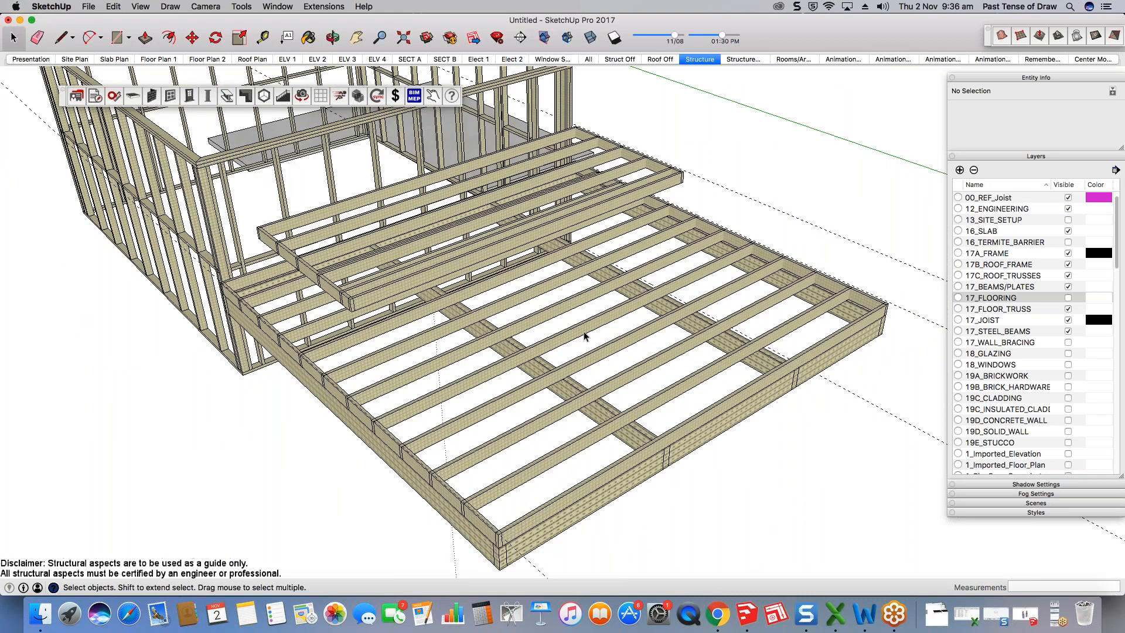
scroll(583, 332, down, 2)
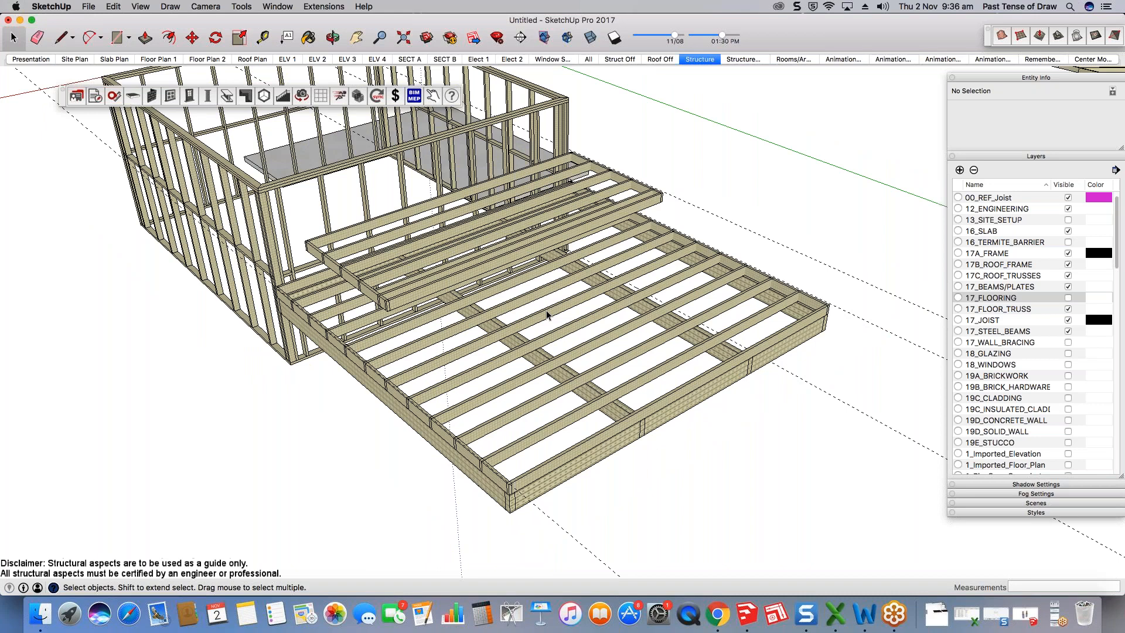
scroll(548, 315, down, 4)
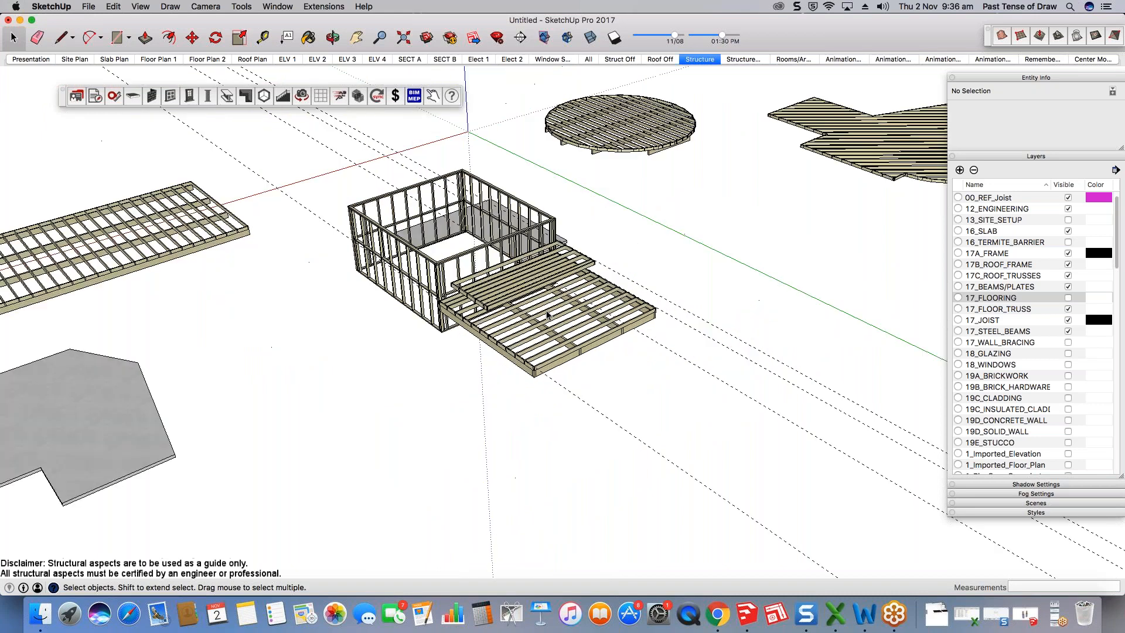
scroll(548, 316, up, 3)
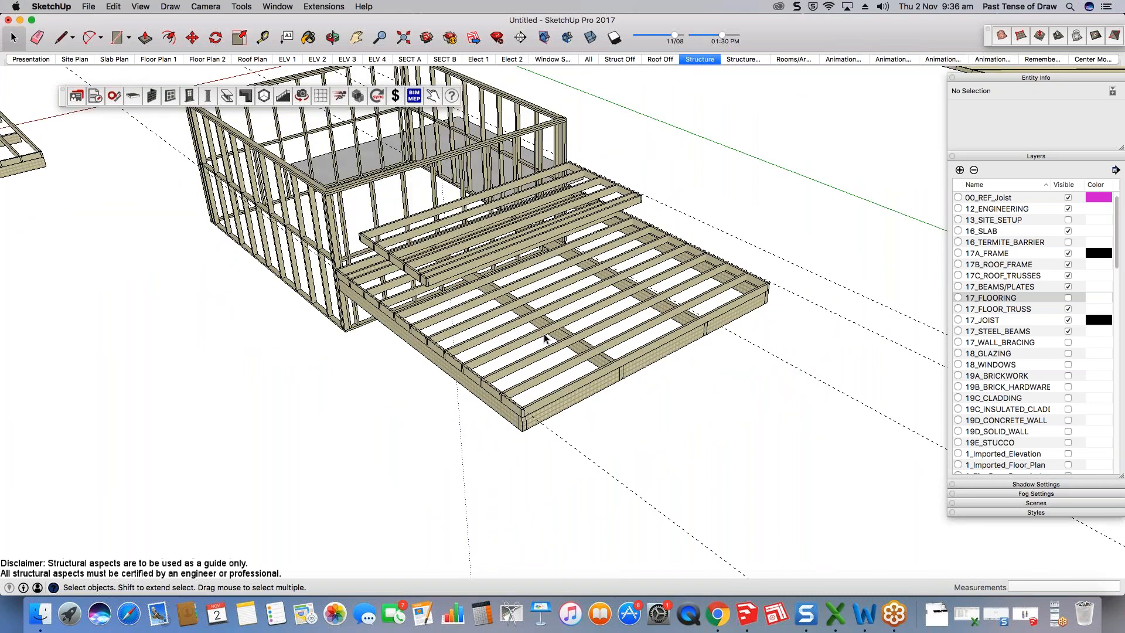
middle_drag(545, 338, 598, 316)
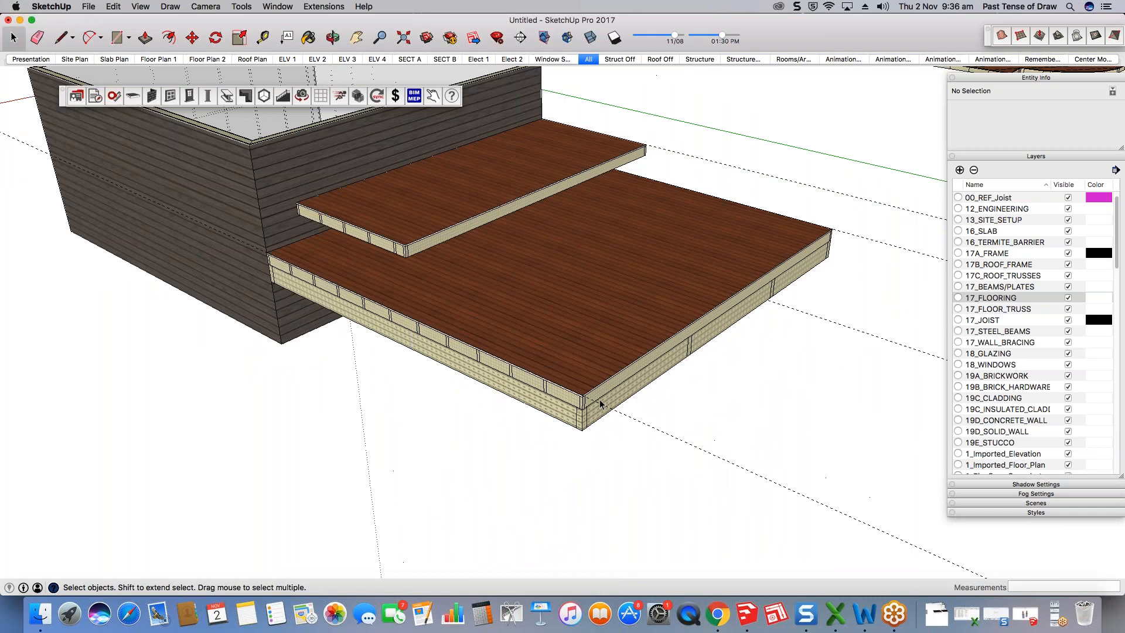
Step: In the All scene, examine the separate sample decks, looking at how joists and bearers support the square deck's edge
middle_drag(600, 403, 654, 141)
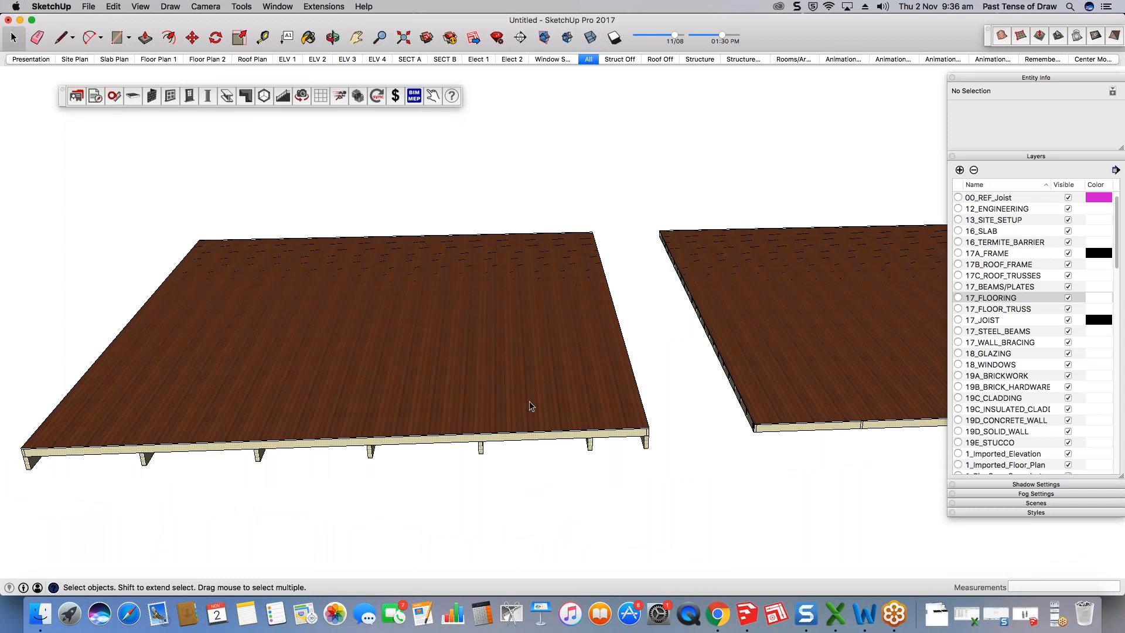
scroll(390, 408, up, 5)
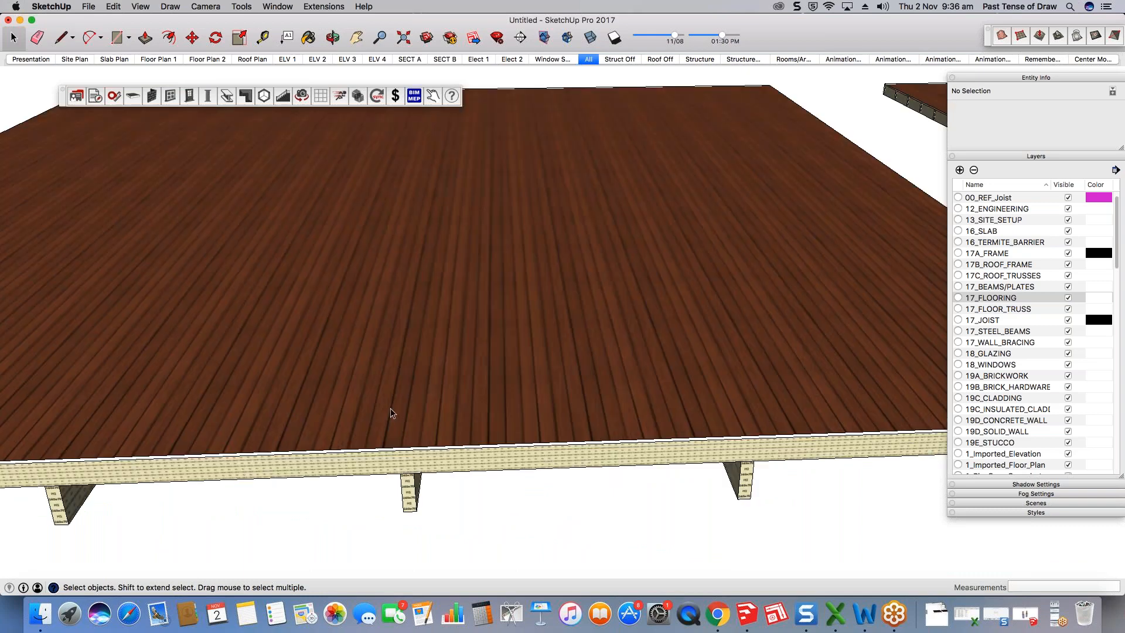
middle_drag(390, 409, 654, 184)
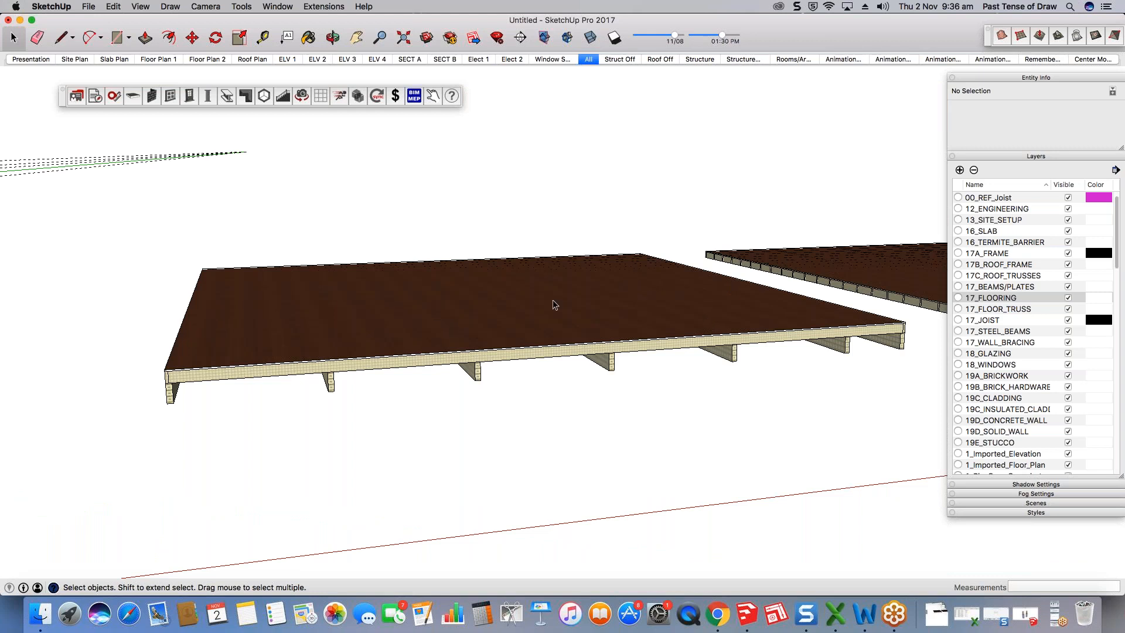
middle_drag(555, 304, 580, 305)
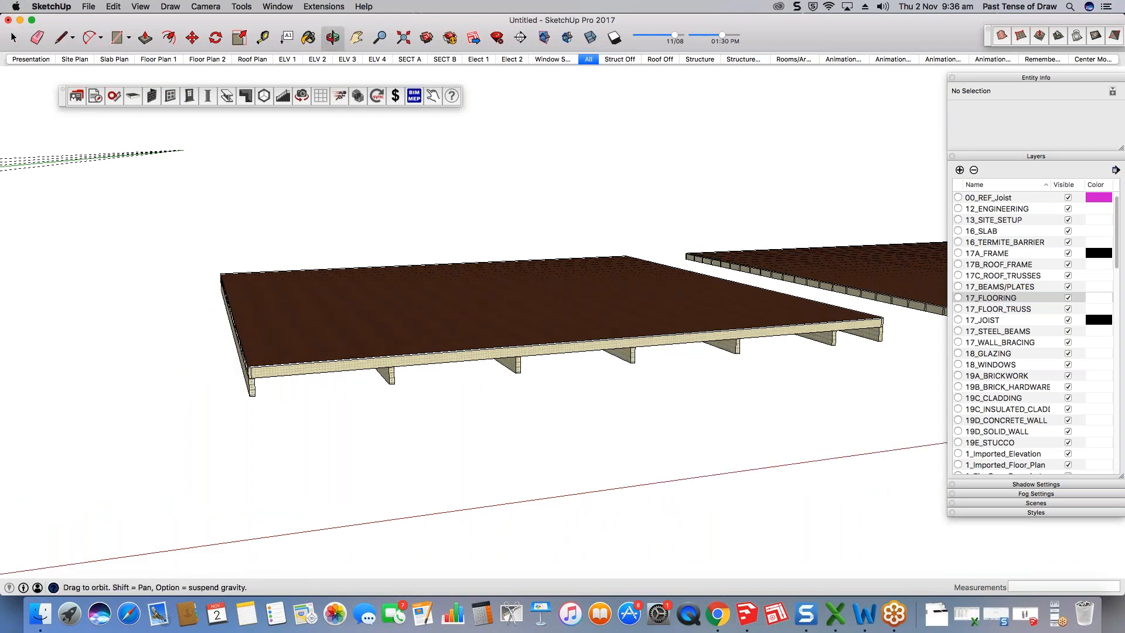
middle_drag(574, 357, 576, 386)
drag(576, 386, 601, 338)
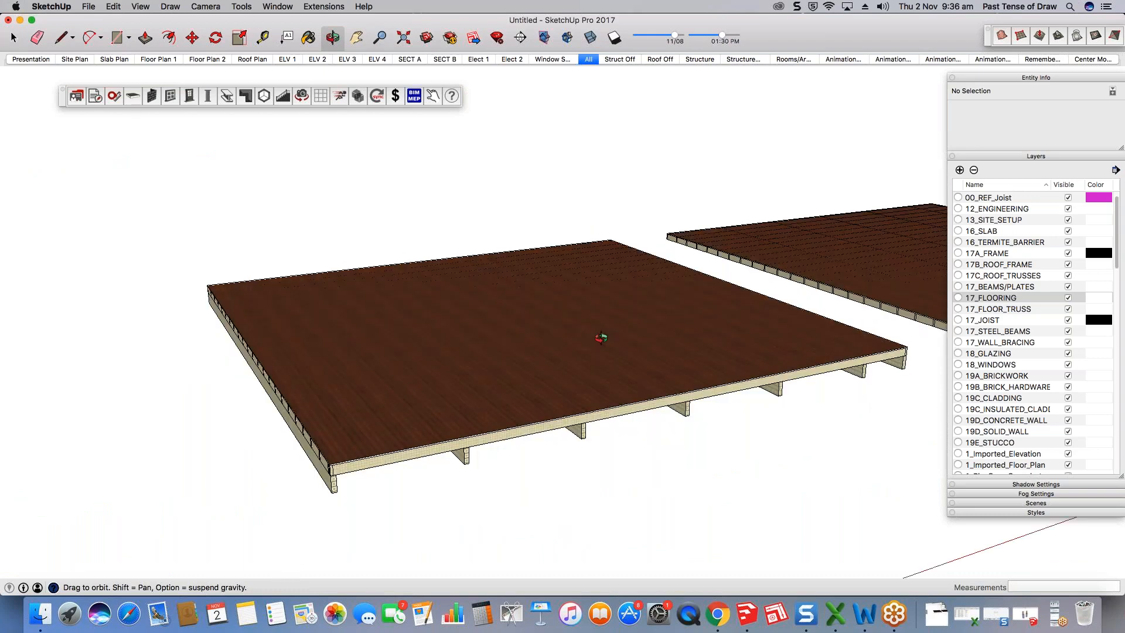
scroll(424, 364, down, 2)
scroll(423, 364, down, 6)
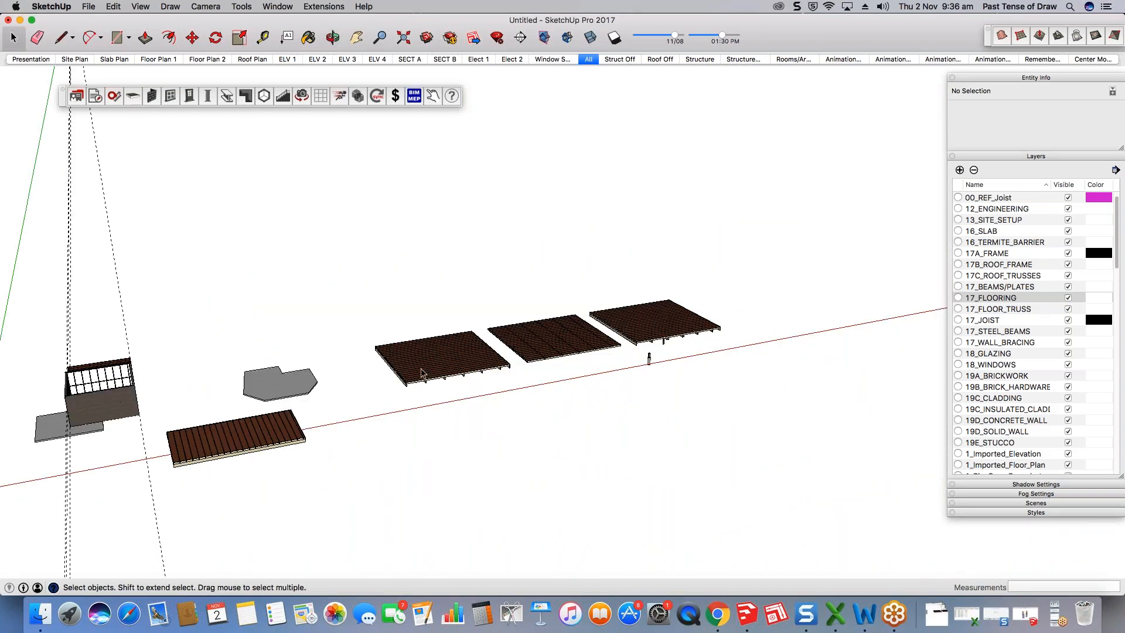
scroll(445, 377, up, 3)
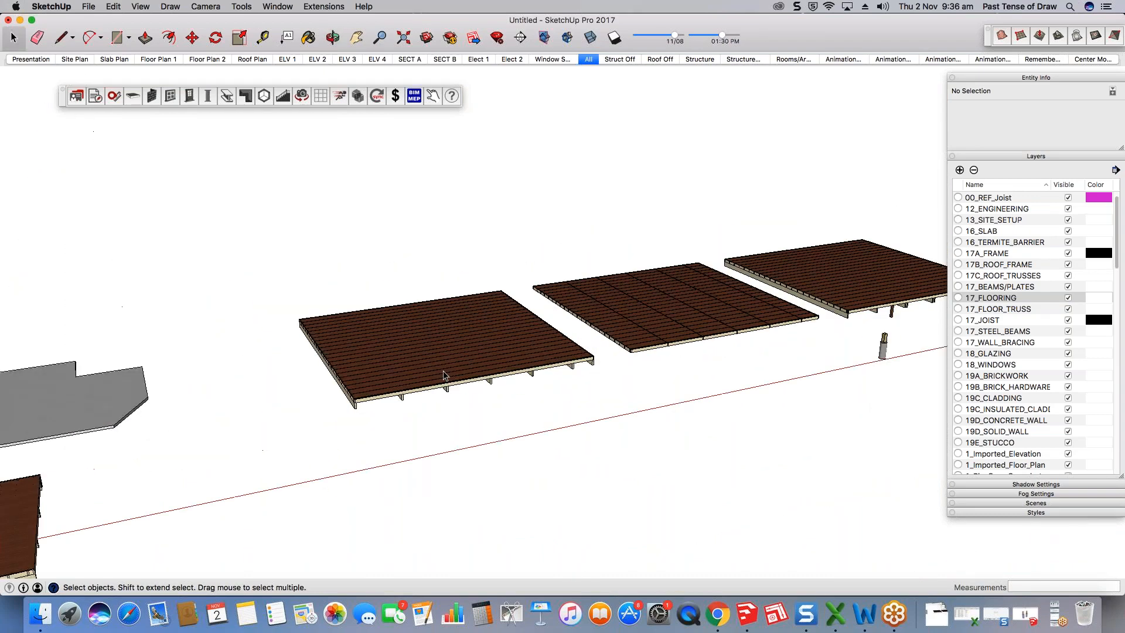
scroll(444, 377, up, 2)
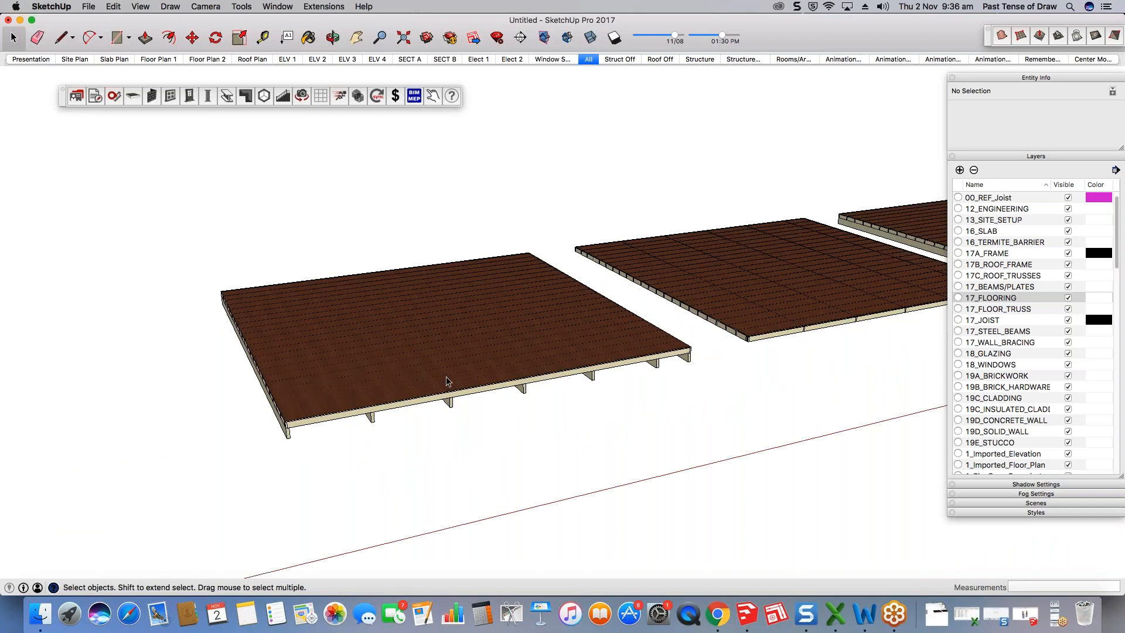
scroll(446, 378, up, 3)
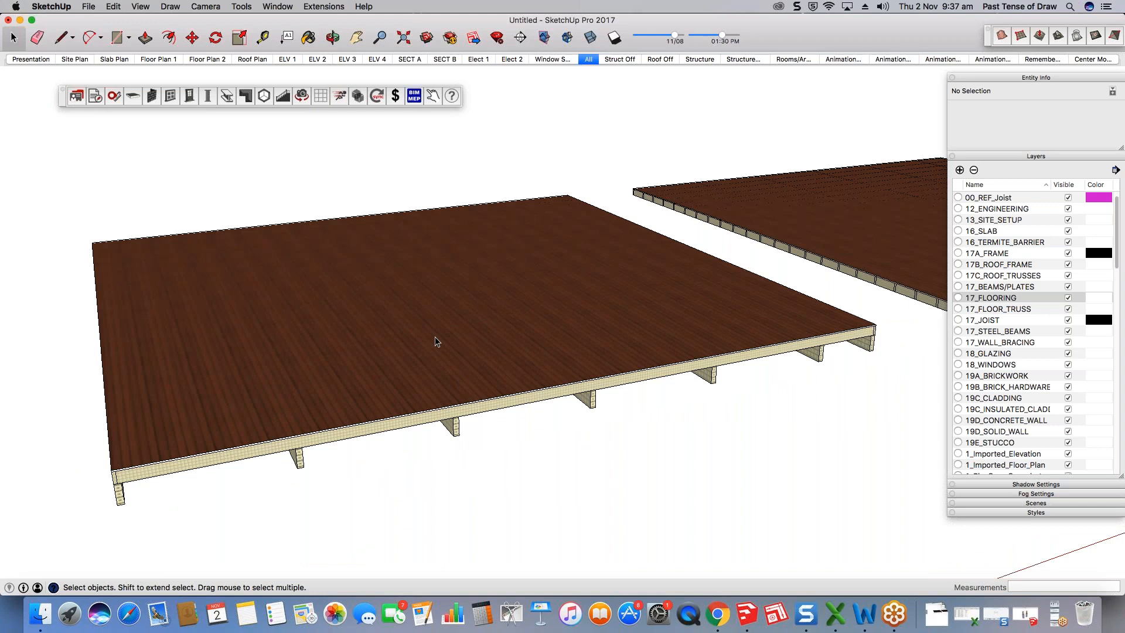
middle_drag(683, 337, 659, 299)
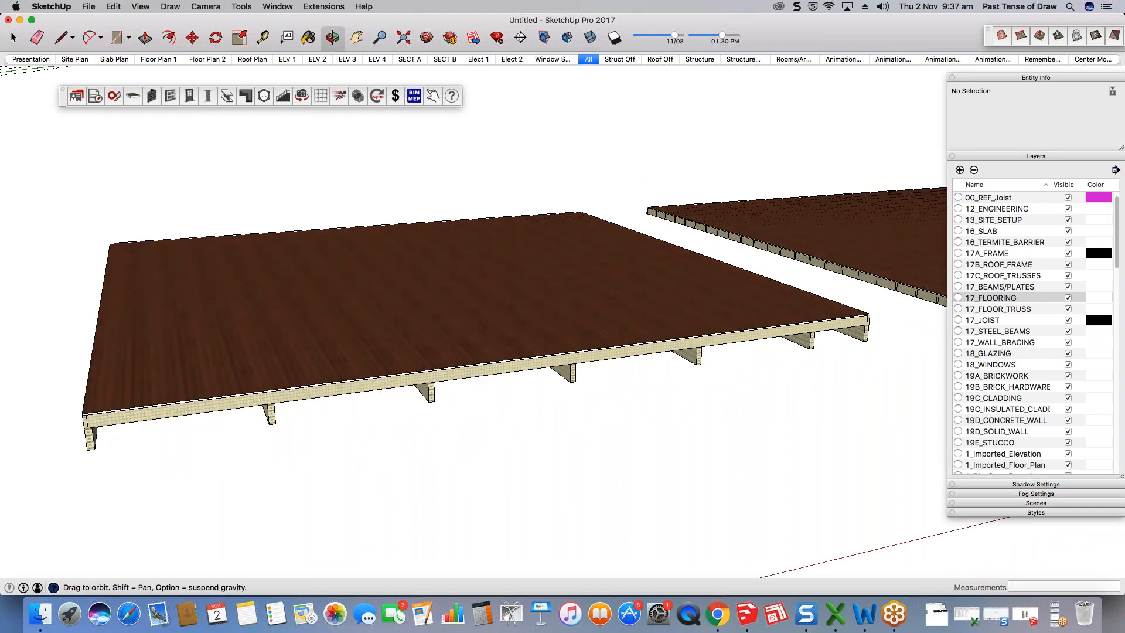
scroll(638, 296, down, 1)
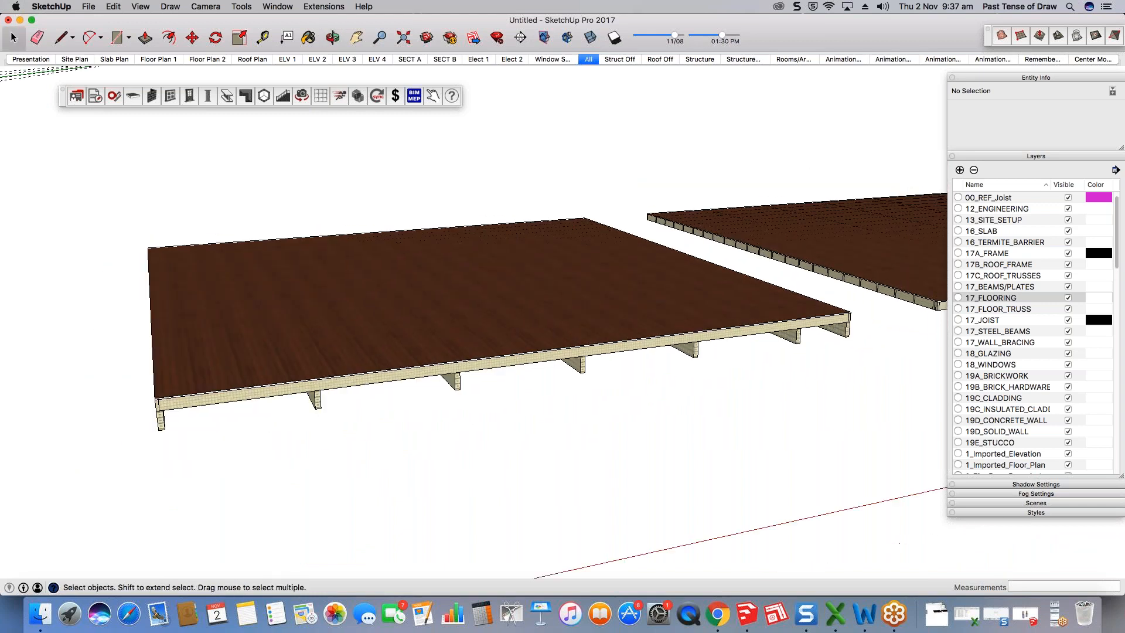
Step: Open the square deck's group down to its bearers and select the end bearer
middle_drag(746, 346, 733, 352)
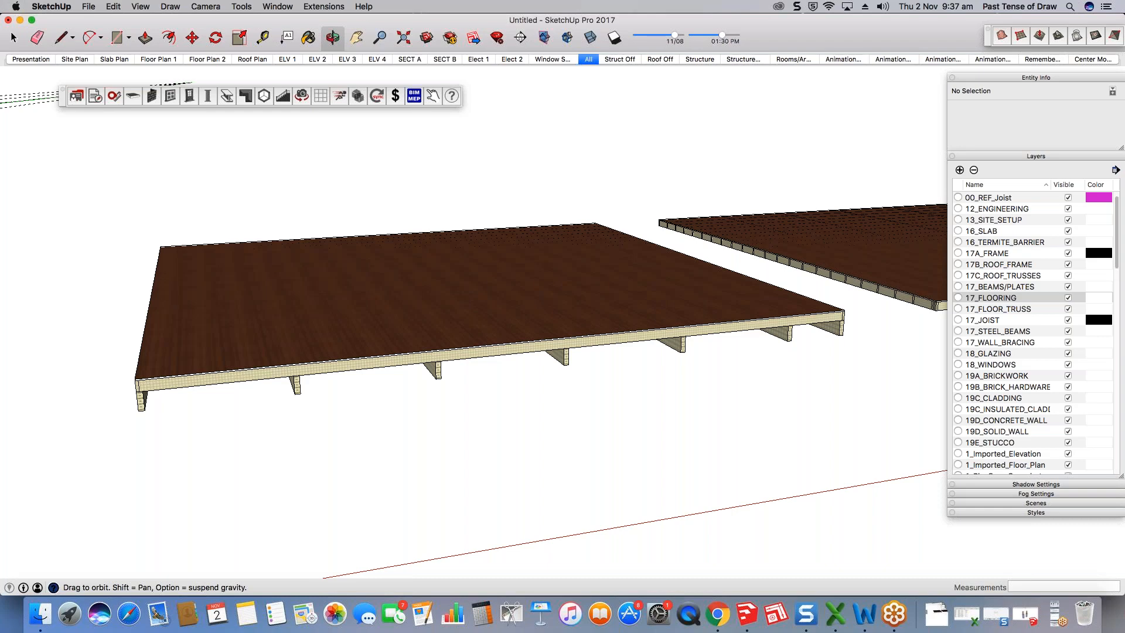
middle_drag(592, 317, 518, 313)
scroll(639, 350, up, 4)
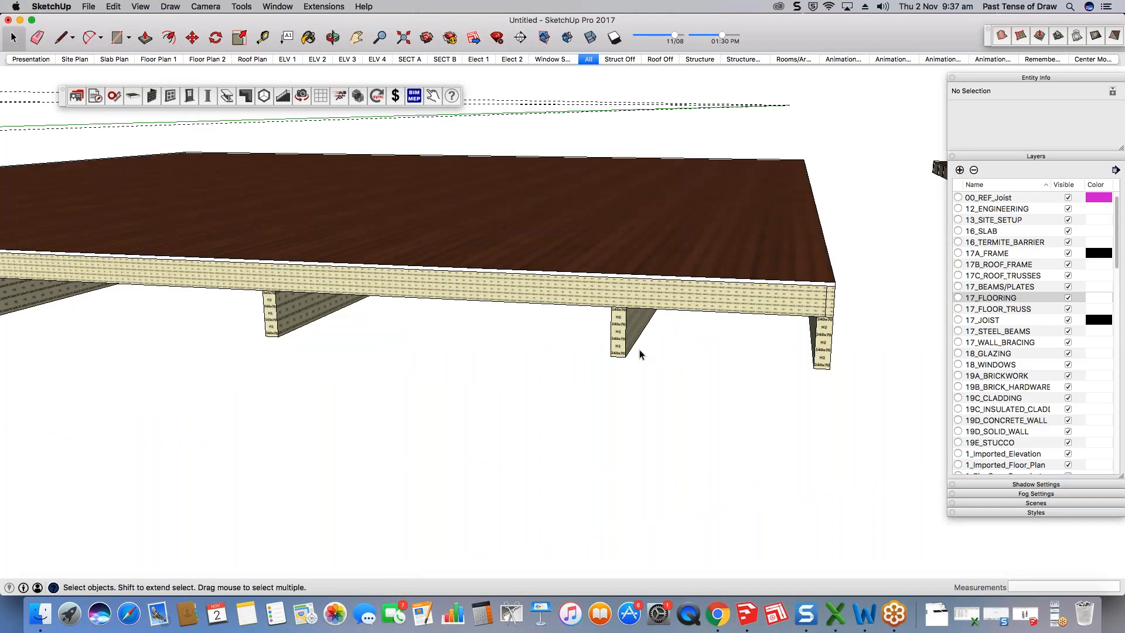
scroll(804, 328, up, 1)
middle_drag(803, 329, 694, 398)
click(755, 427)
middle_drag(755, 428, 709, 414)
scroll(715, 378, down, 3)
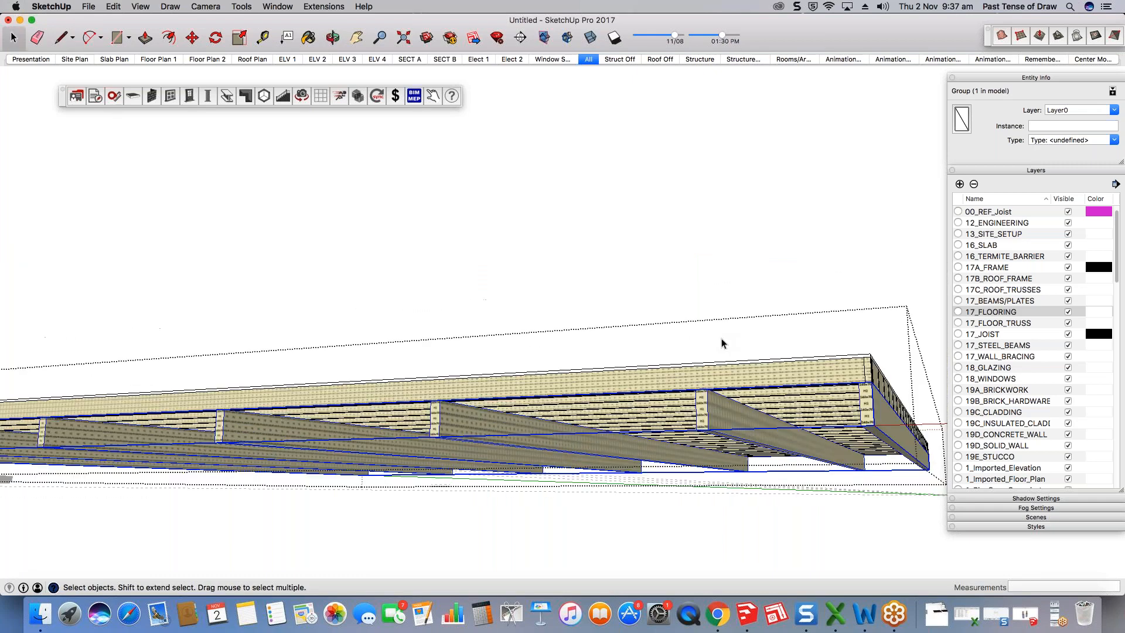
double_click(706, 419)
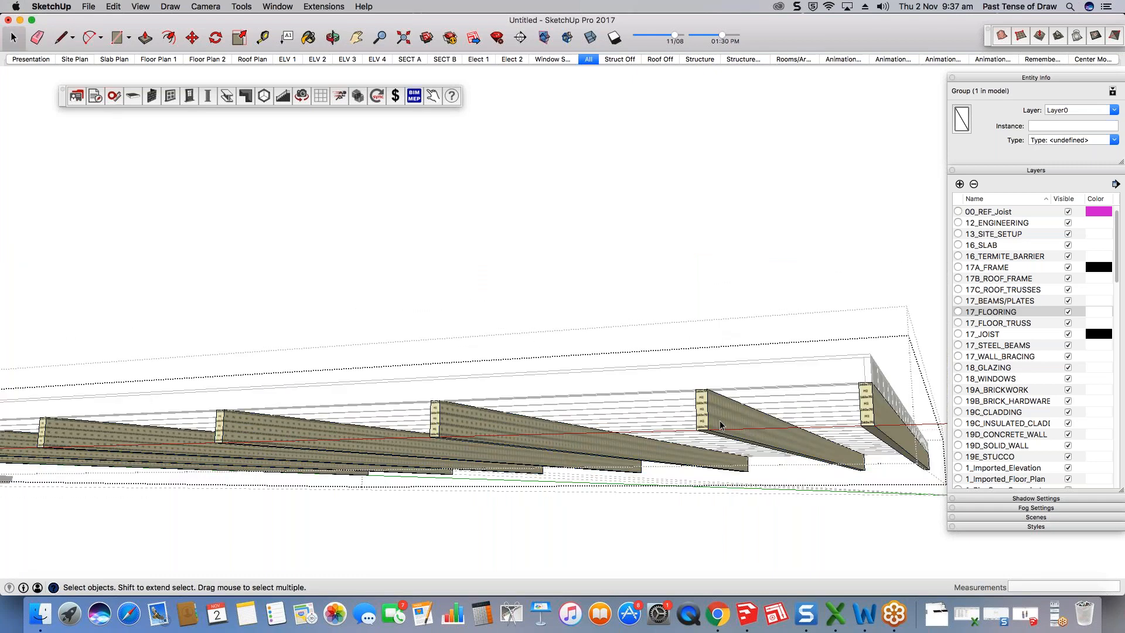
click(703, 435)
middle_drag(702, 433, 745, 431)
click(603, 440)
click(811, 420)
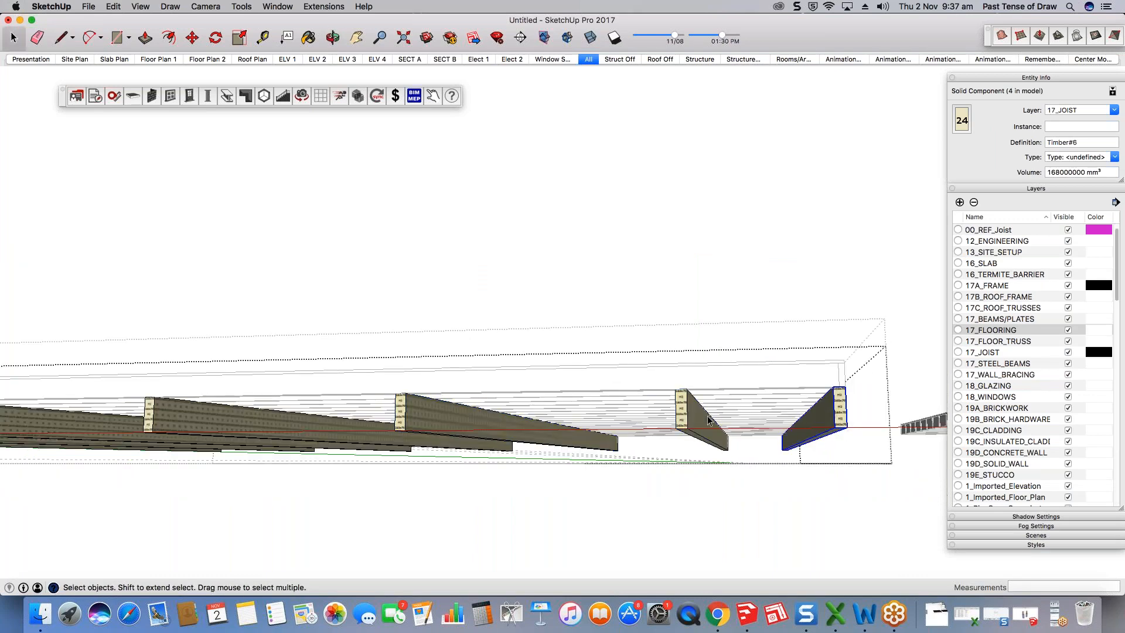
Step: Try deleting the bearer beside the deck's end bearer and undo the deletion
scroll(688, 412, up, 2)
scroll(688, 412, up, 1)
click(688, 417)
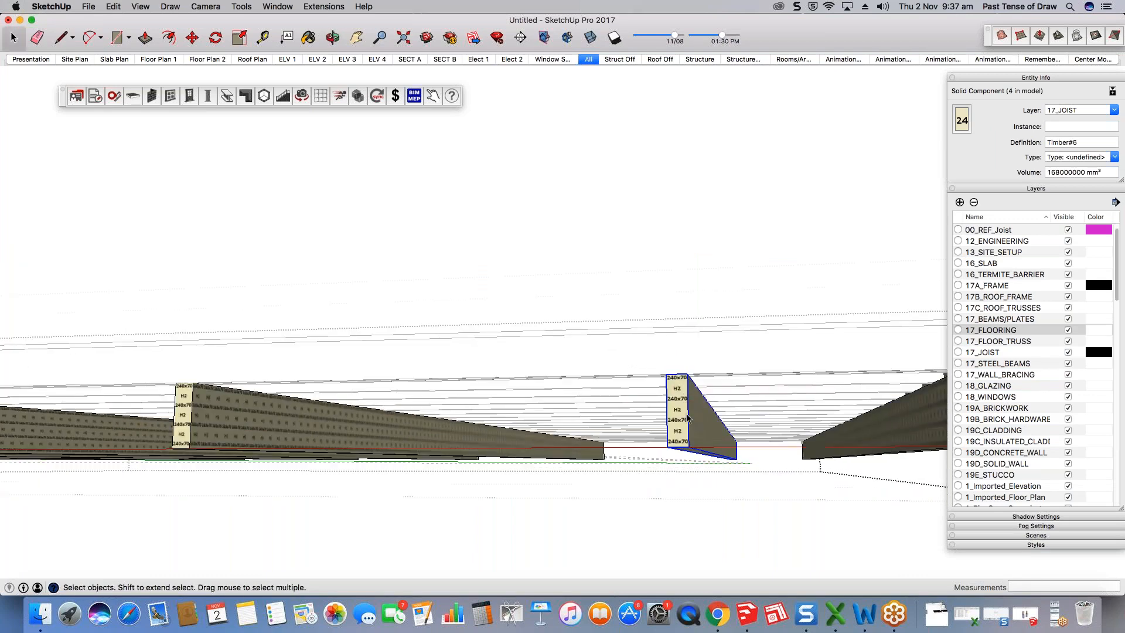
key(Delete)
key(super+z)
Step: Copy the bearer beside the deck's end bearer, placing the duplicate at a distance of 90 mm, and leave the group
click(688, 417)
key(q)
key(m)
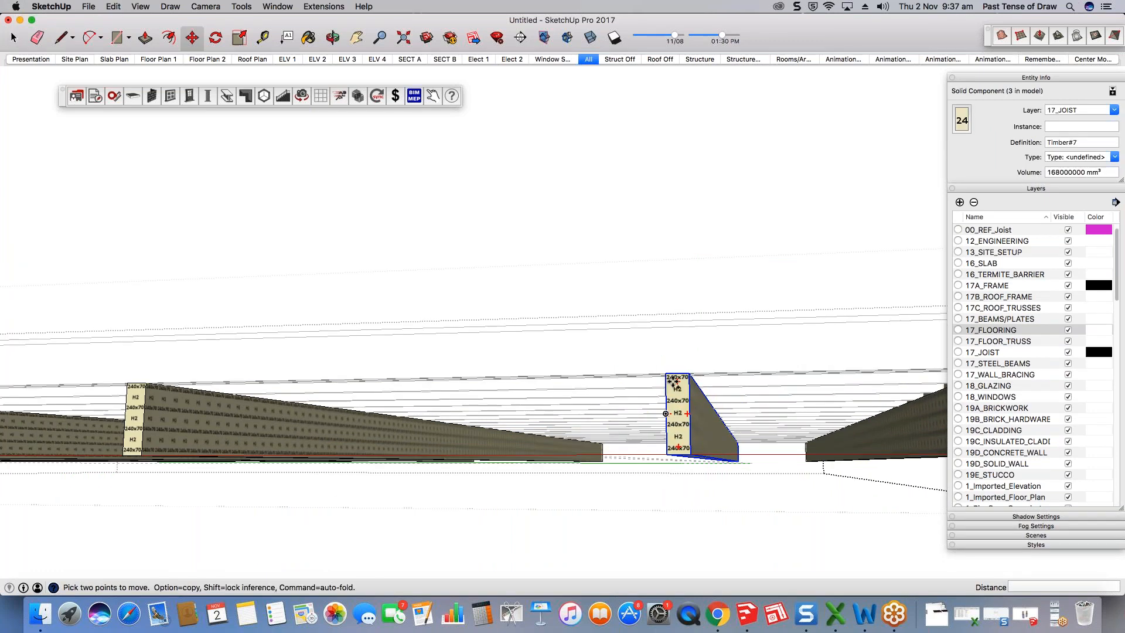
scroll(675, 387, up, 2)
click(674, 383)
key(alt)
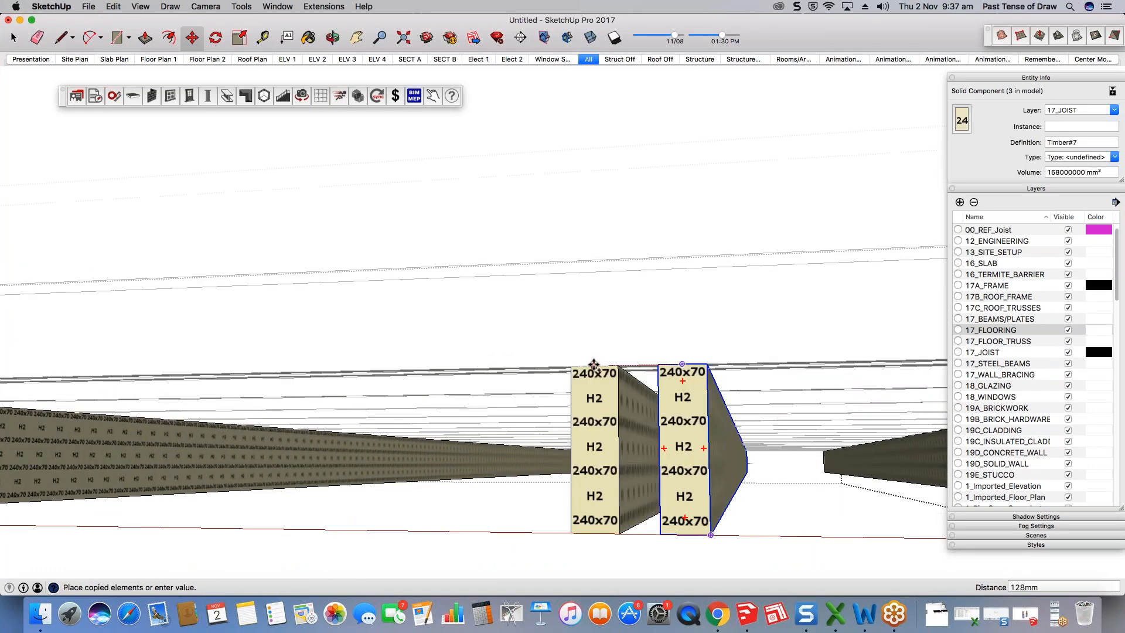
click(629, 365)
click(629, 365)
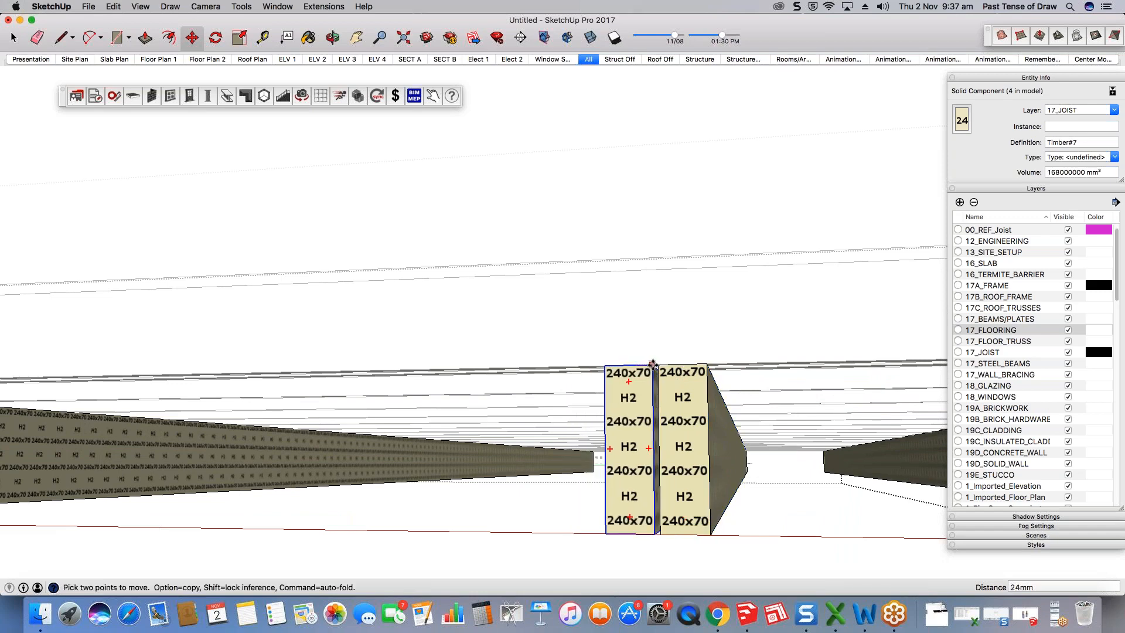
text(9)
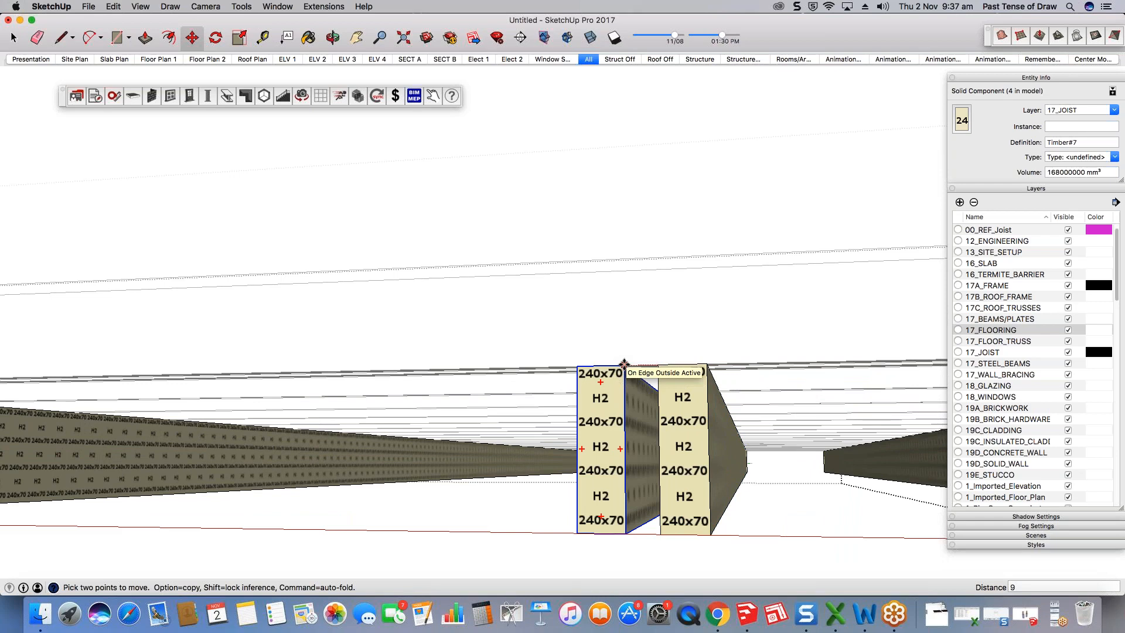
text(0)
middle_drag(624, 363, 629, 473)
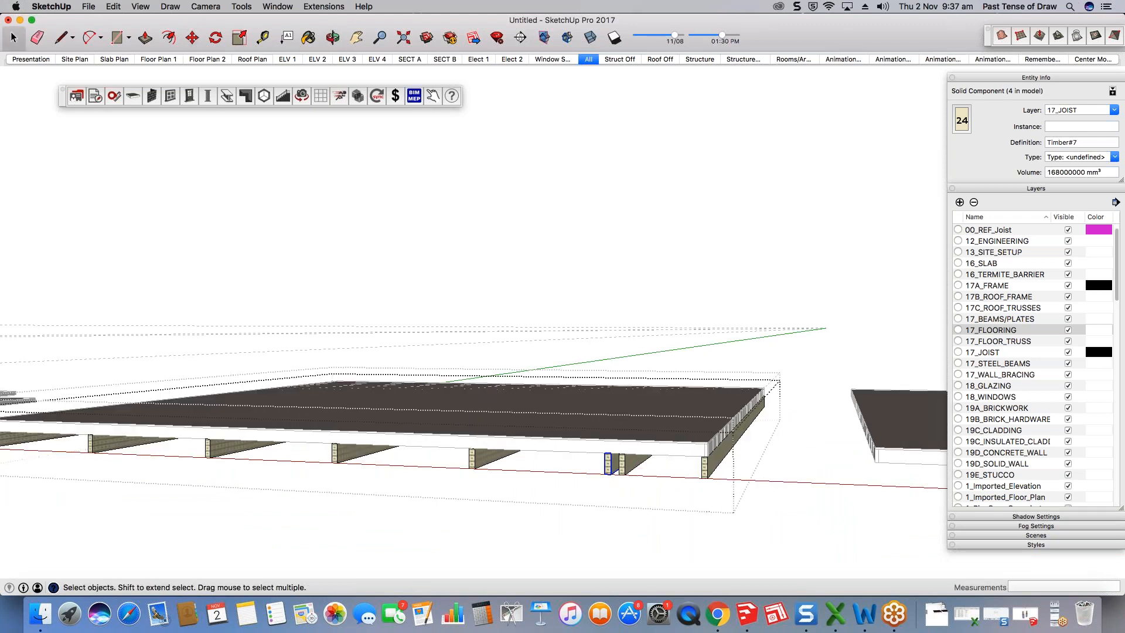
click(628, 474)
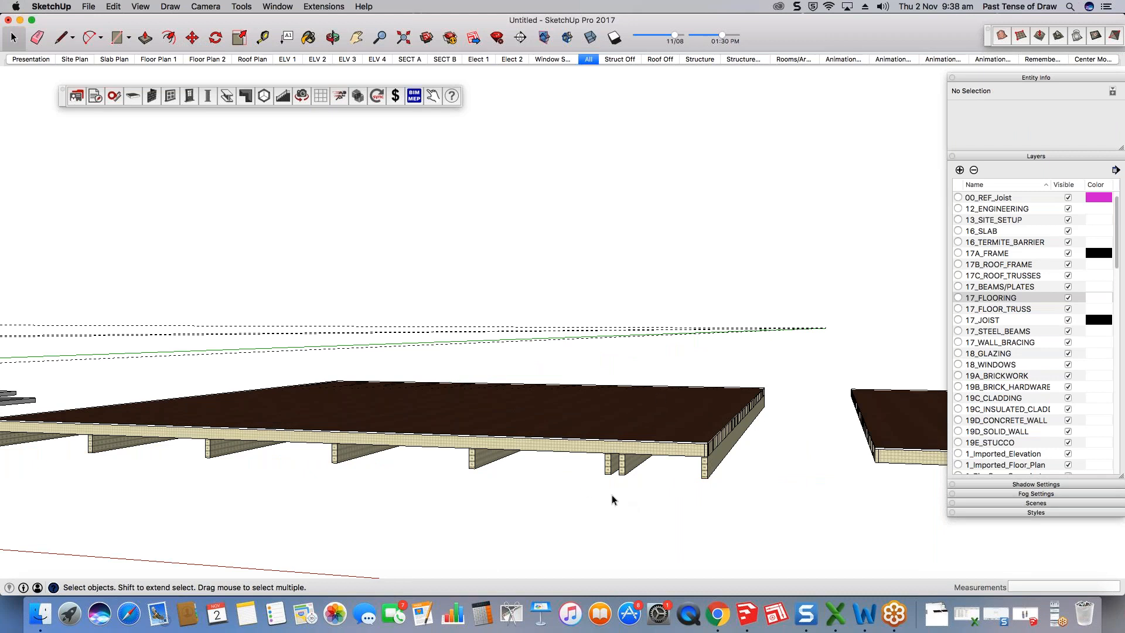
Step: Start adding a void to the square deck's floor joists and show the deck in the Struct Off scene
middle_drag(674, 421, 674, 398)
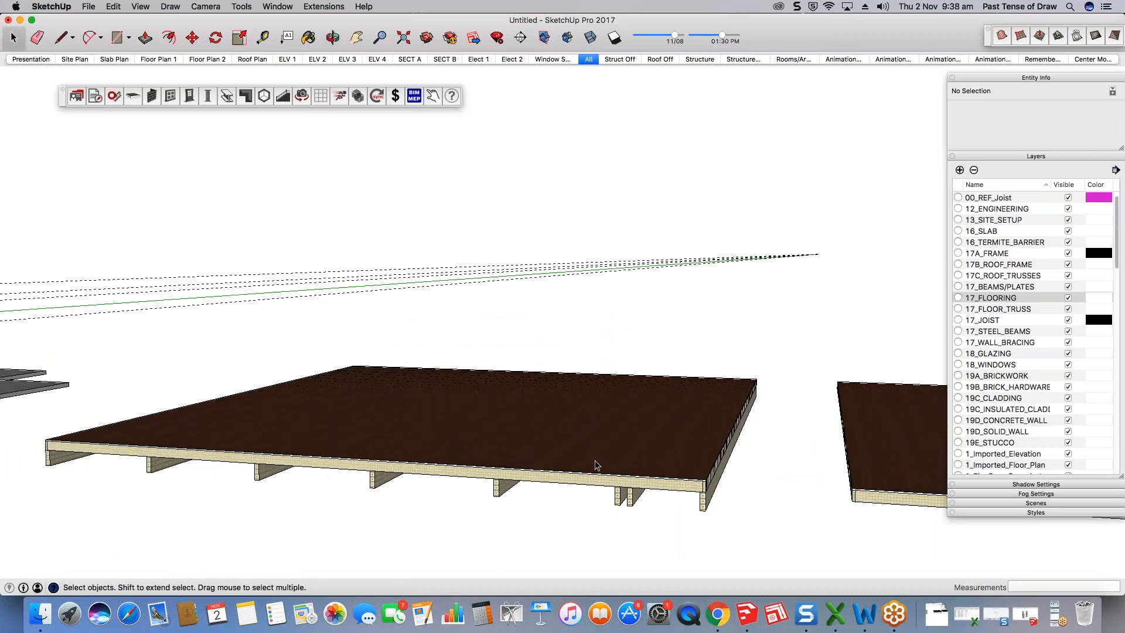
scroll(611, 388, down, 2)
middle_drag(610, 388, 577, 473)
right_click(604, 409)
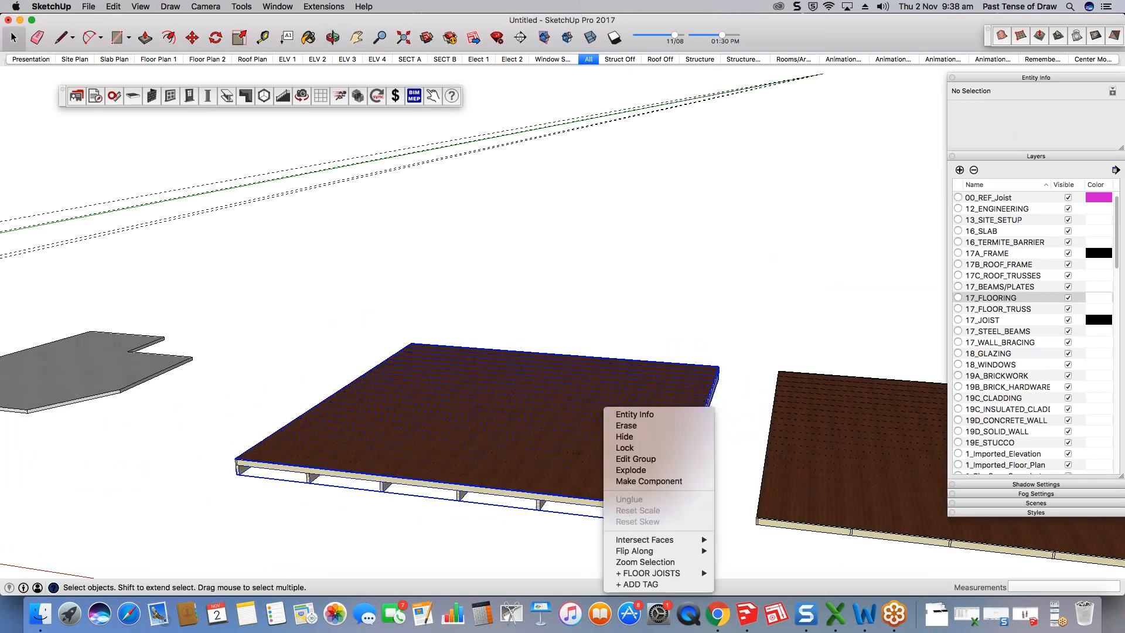
mouse_move(676, 579)
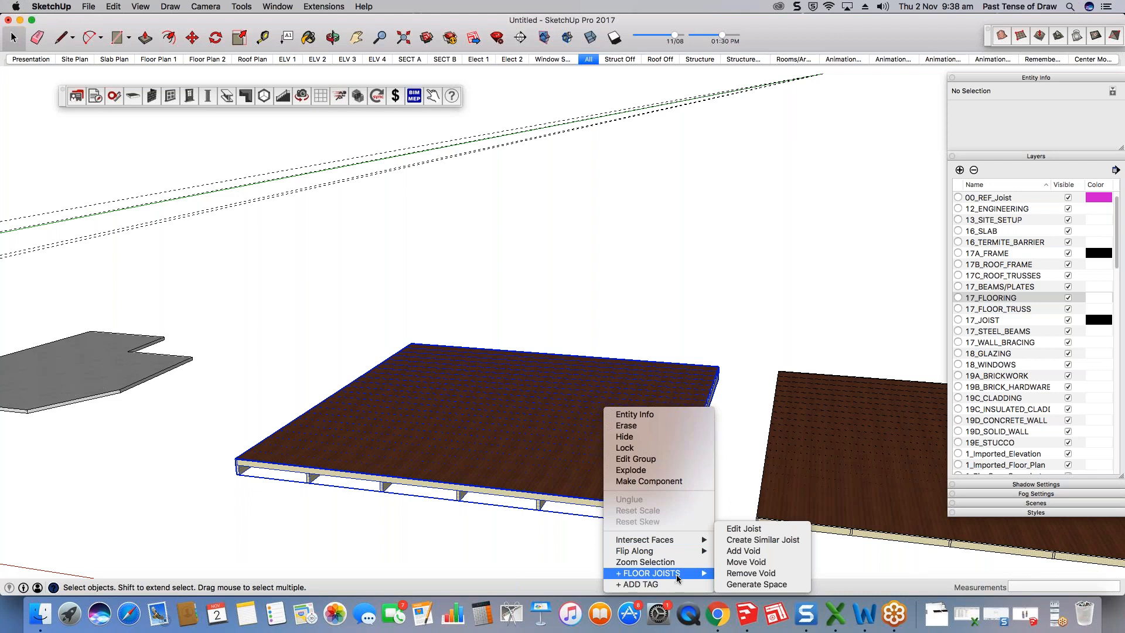
click(759, 552)
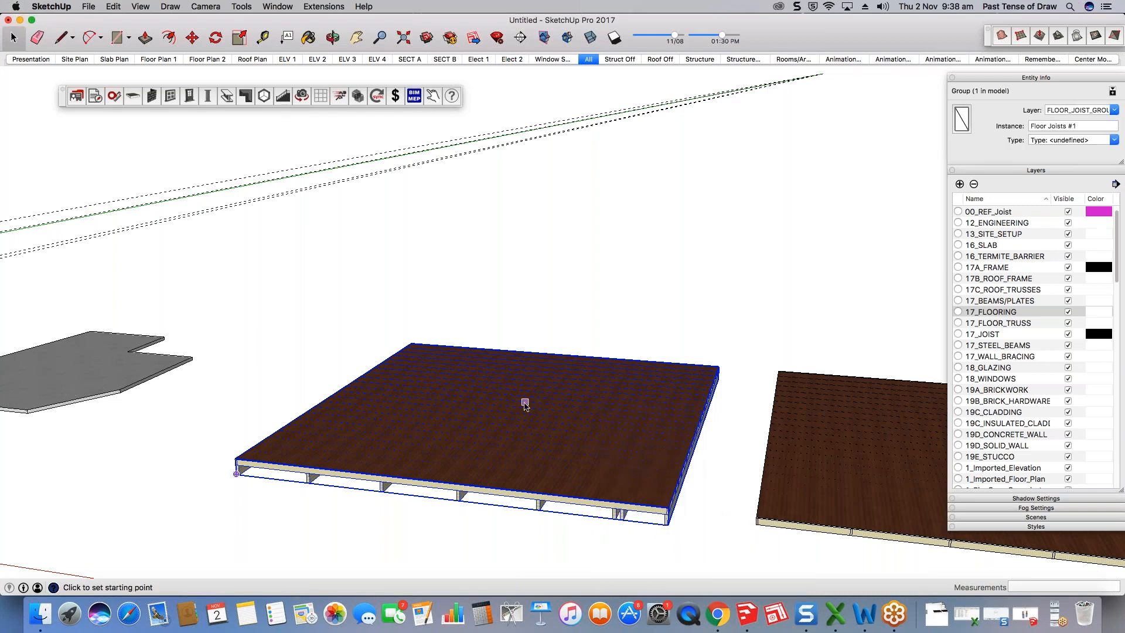
scroll(657, 526, up, 3)
scroll(658, 527, up, 3)
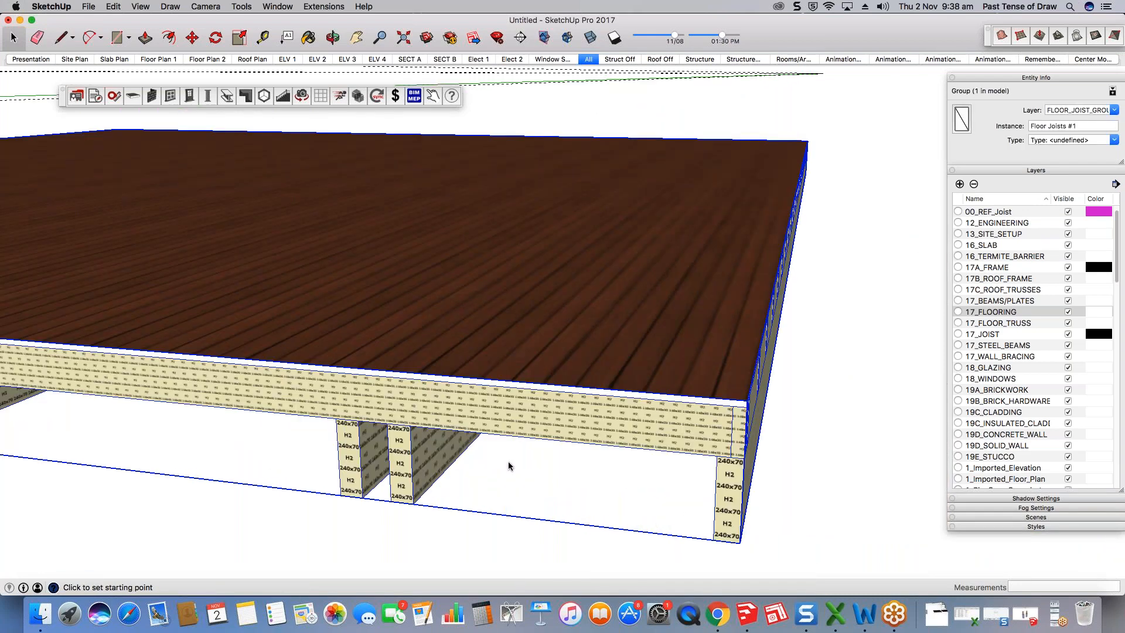
scroll(508, 461, down, 5)
middle_drag(508, 462, 578, 359)
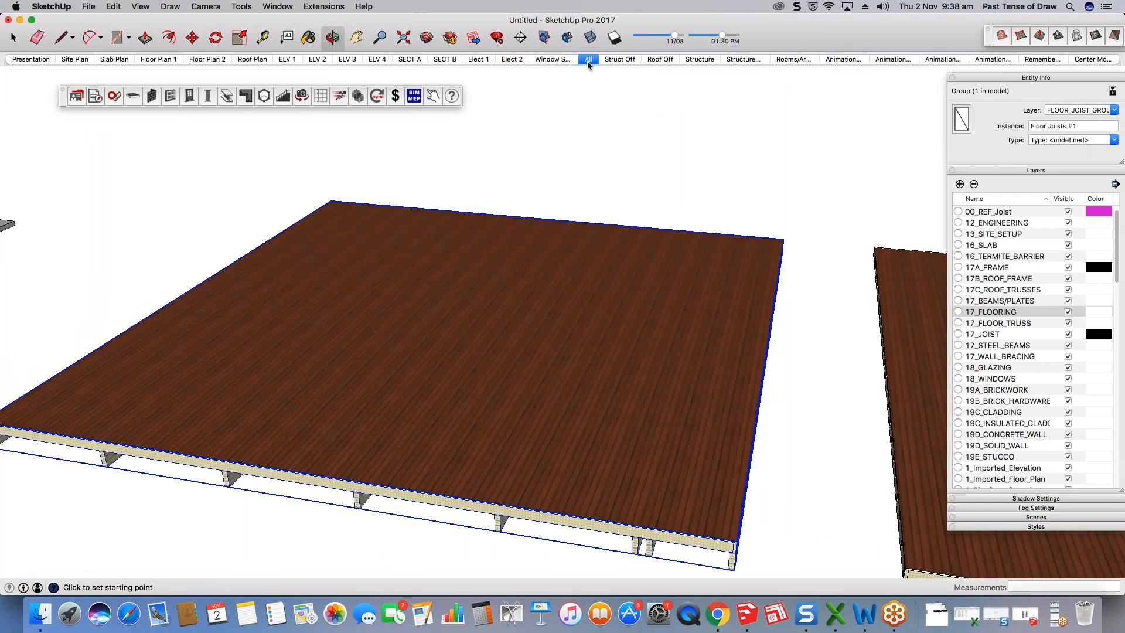
middle_drag(564, 261, 536, 306)
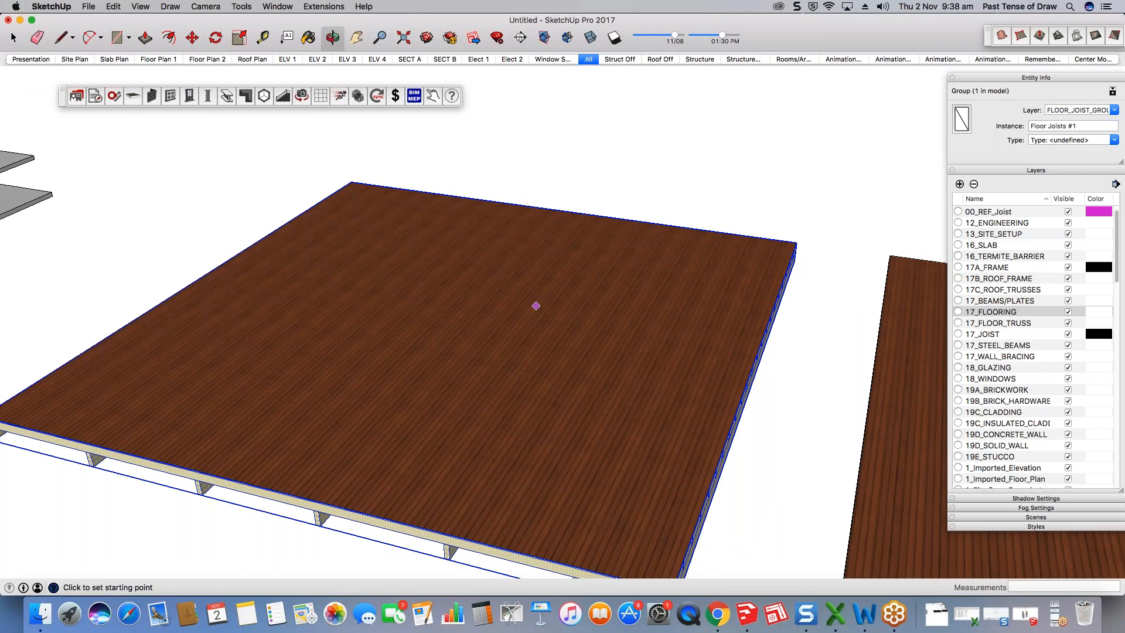
scroll(385, 527, up, 3)
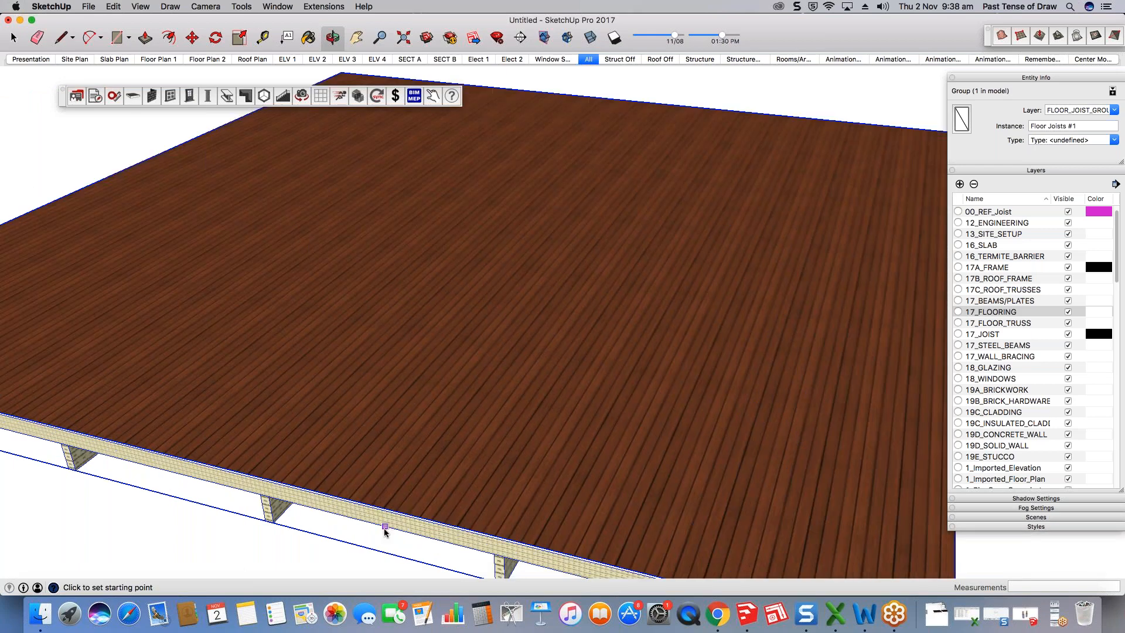
scroll(385, 530, up, 3)
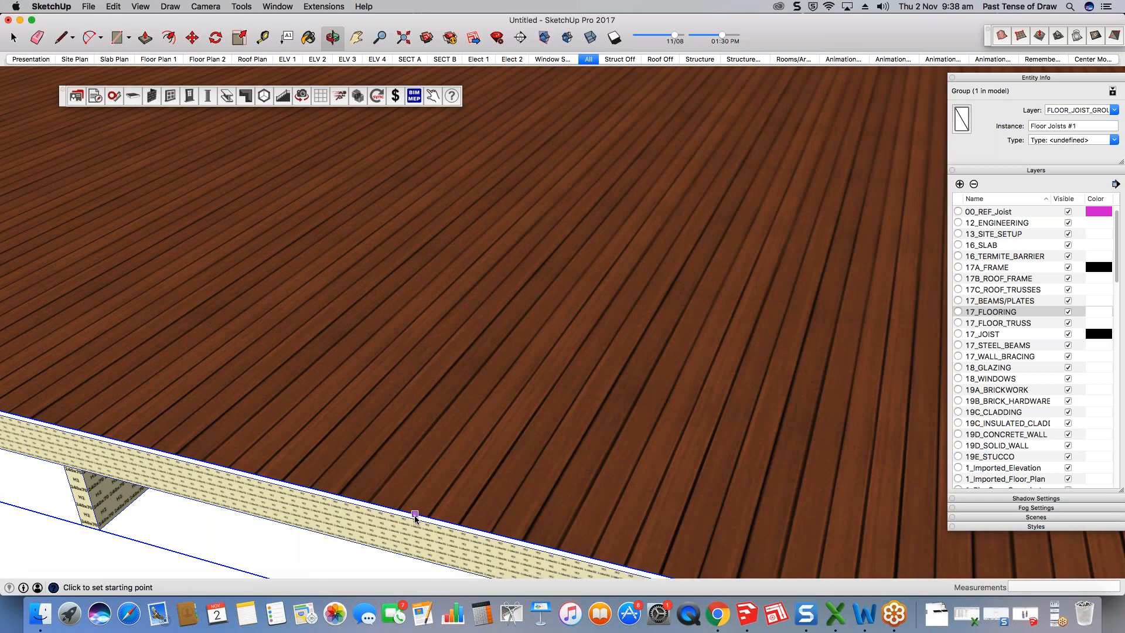
middle_drag(415, 518, 630, 79)
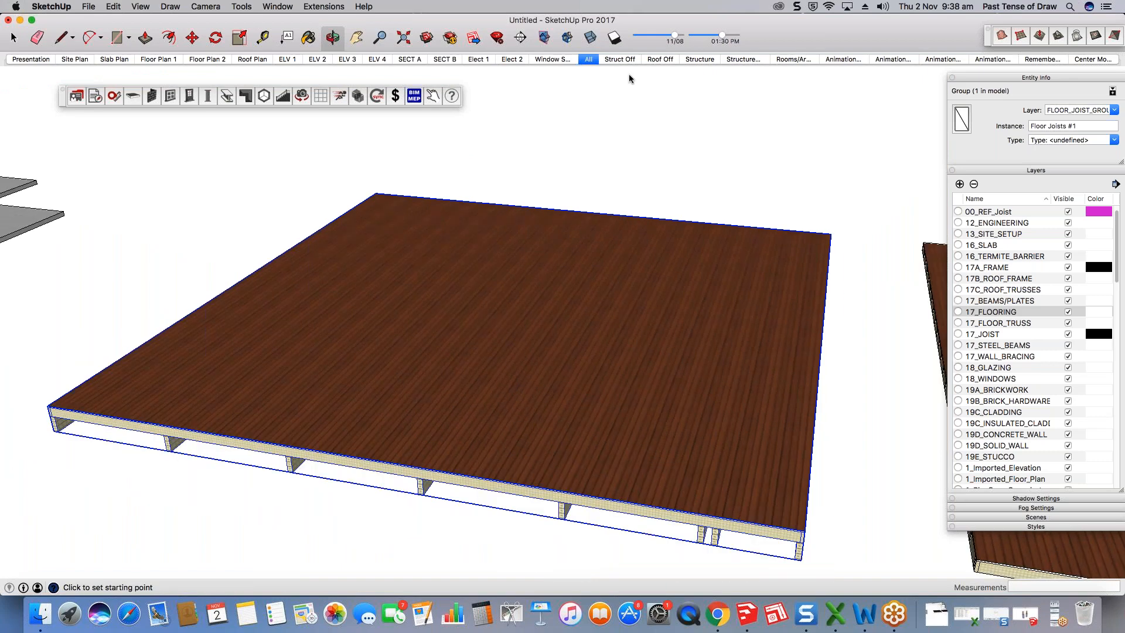
click(621, 59)
scroll(574, 348, up, 2)
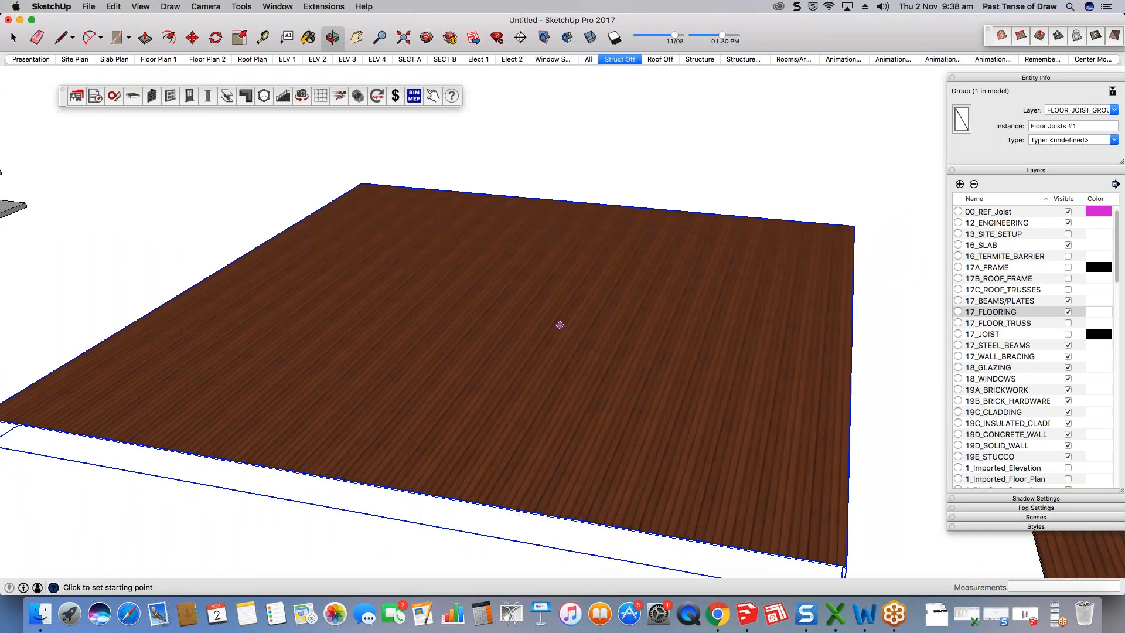
Step: Draw a closed four-sided void in the middle of the deck's flooring, with its slanted side about 3422 mm long
middle_drag(560, 325, 592, 410)
scroll(544, 355, up, 2)
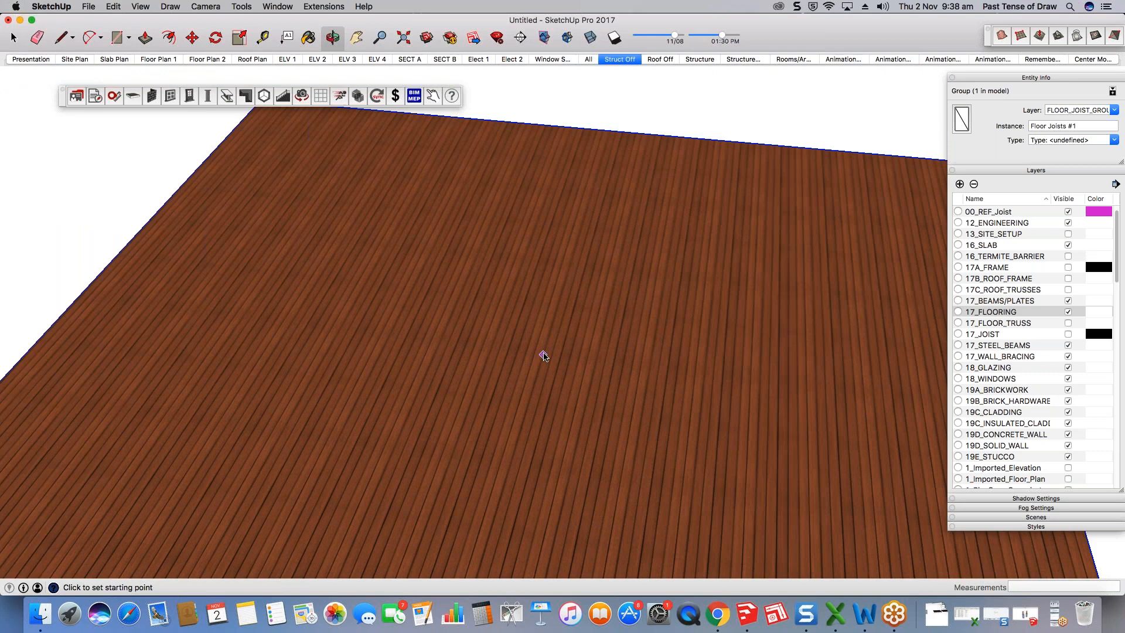
scroll(544, 355, down, 2)
click(539, 345)
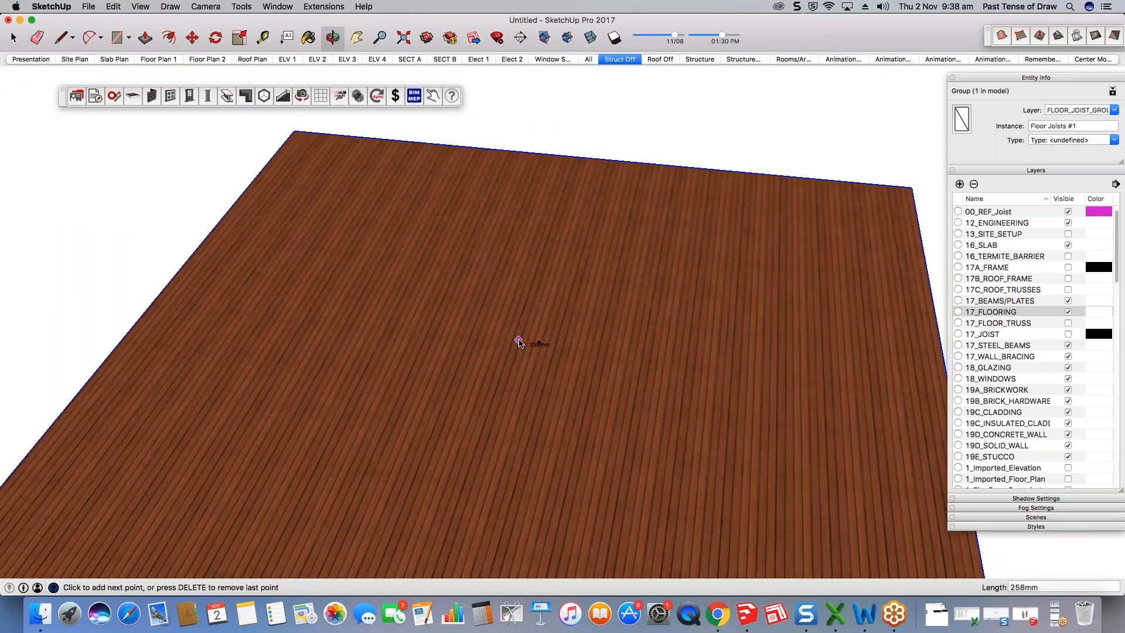
scroll(519, 342, down, 1)
click(713, 363)
click(703, 462)
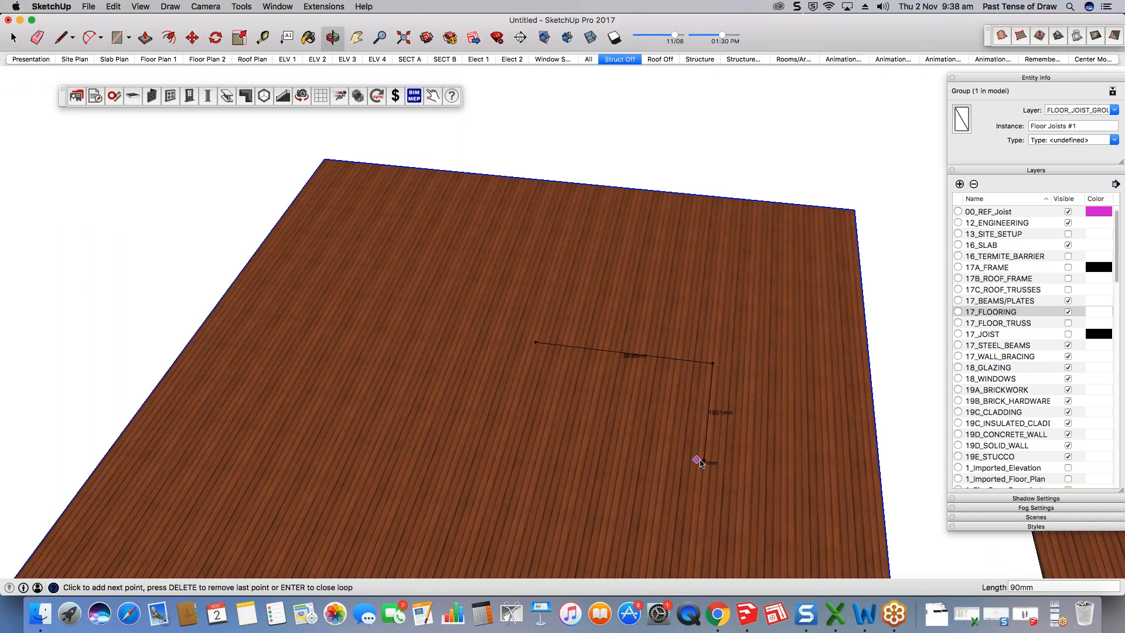
click(408, 502)
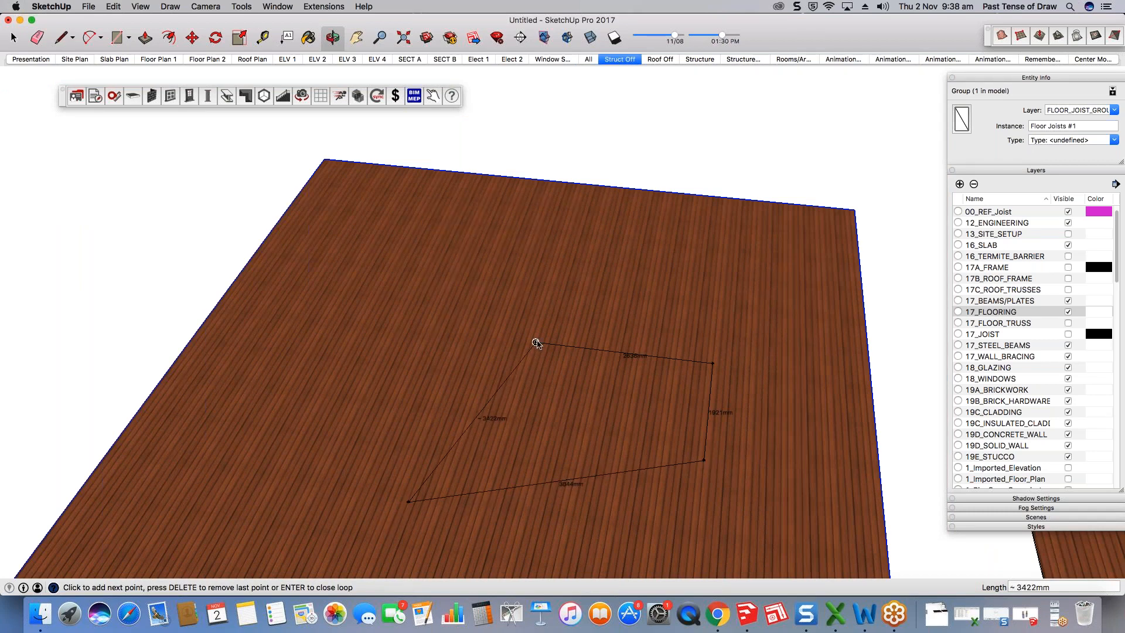
click(535, 342)
scroll(580, 317, down, 3)
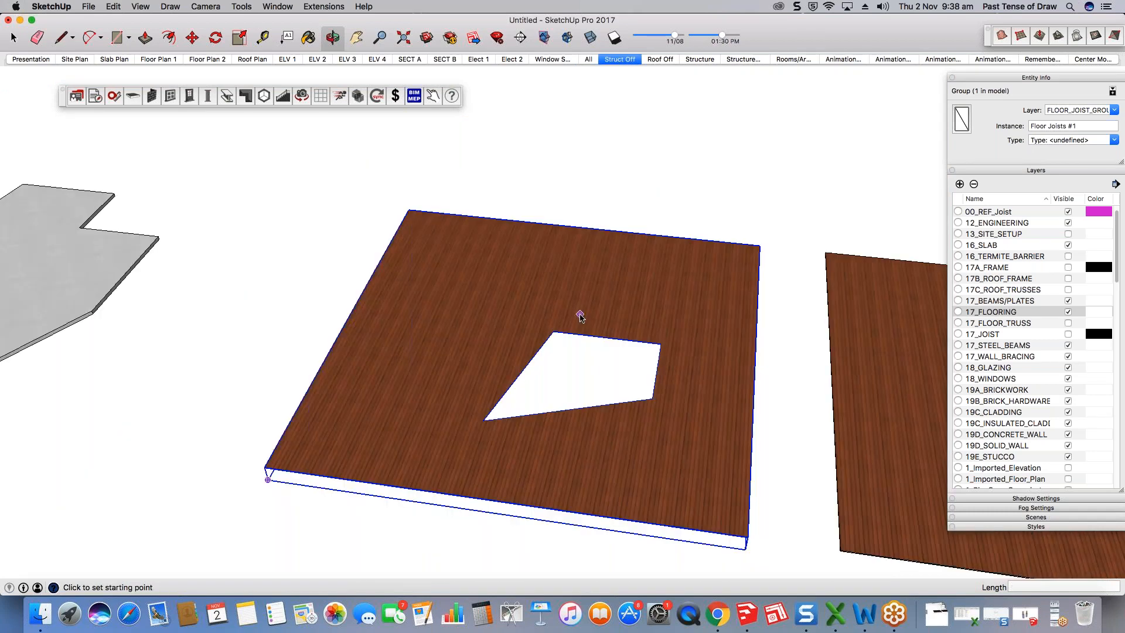
scroll(580, 316, down, 2)
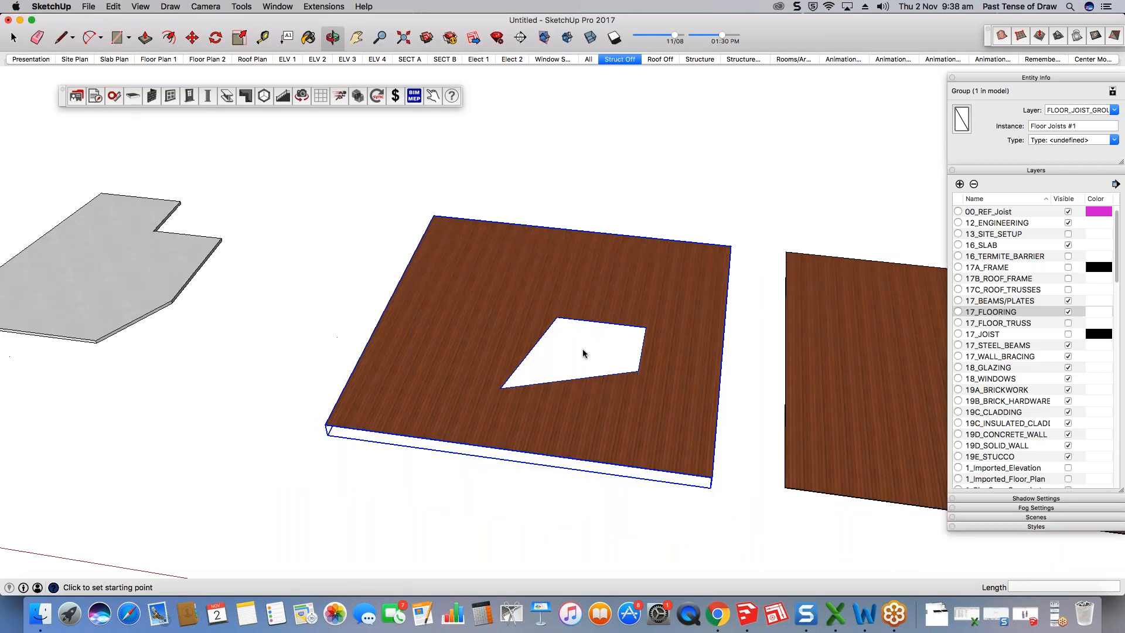
scroll(583, 353, up, 3)
key(space)
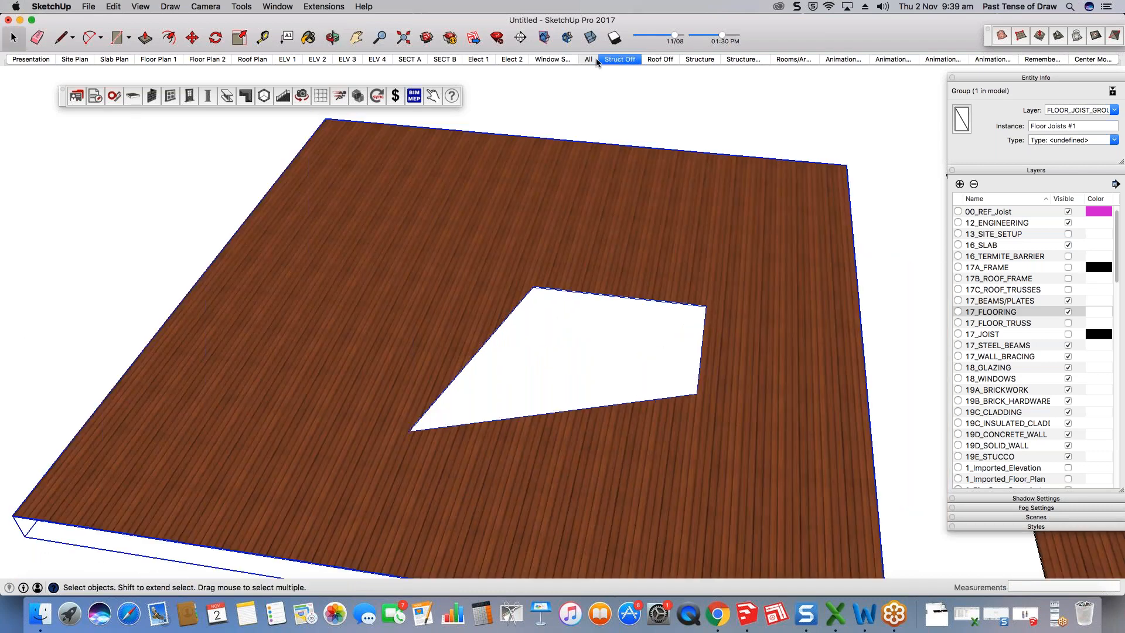
Step: Return to the All scene and examine how the void cuts the flooring, joists and bearers from above and below
click(596, 58)
key(o)
drag(644, 277, 535, 178)
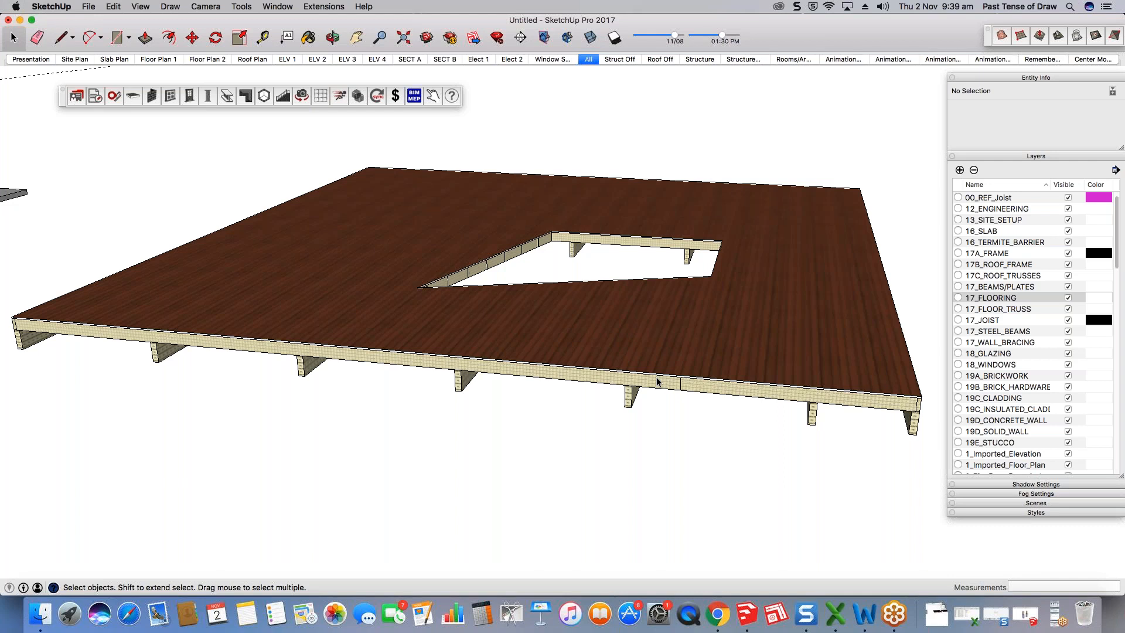
scroll(706, 385, down, 1)
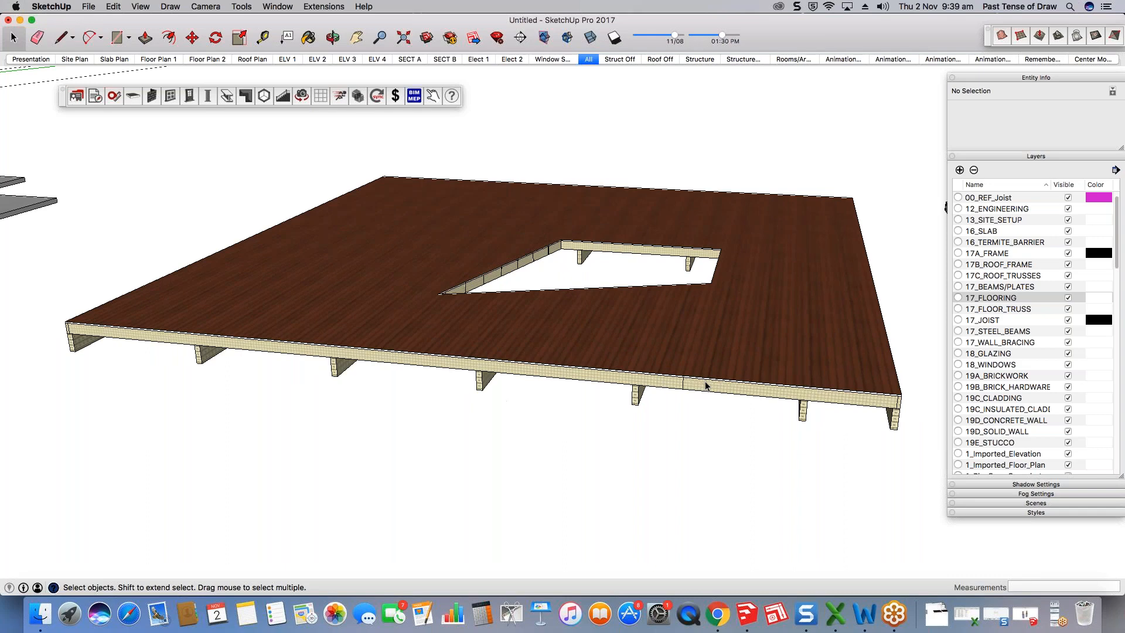
middle_drag(706, 385, 650, 199)
scroll(609, 287, up, 3)
scroll(587, 290, down, 2)
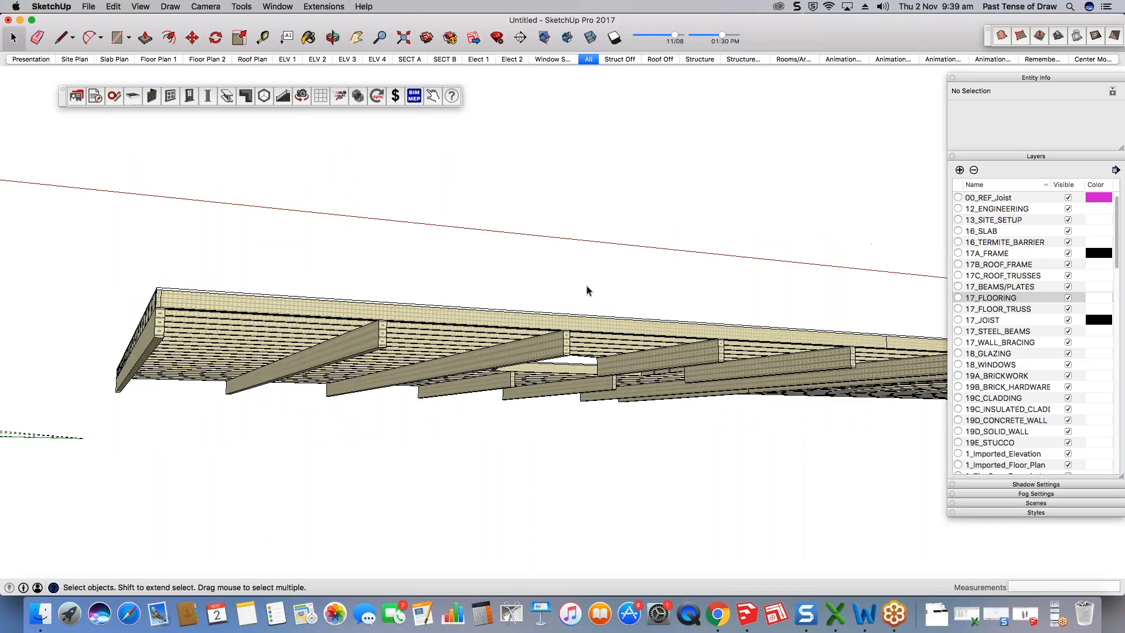
Step: Start the Beam Tool beneath the square deck and set the beam material to 240x35 H2 Timber Structural
scroll(399, 329, up, 2)
scroll(359, 352, up, 2)
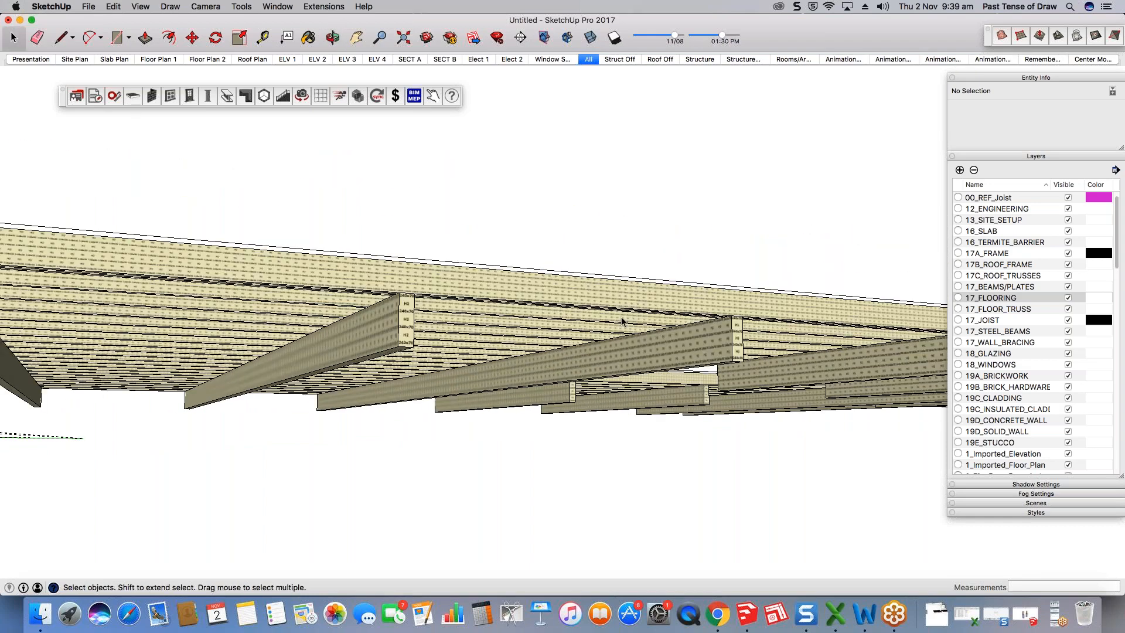
key(w)
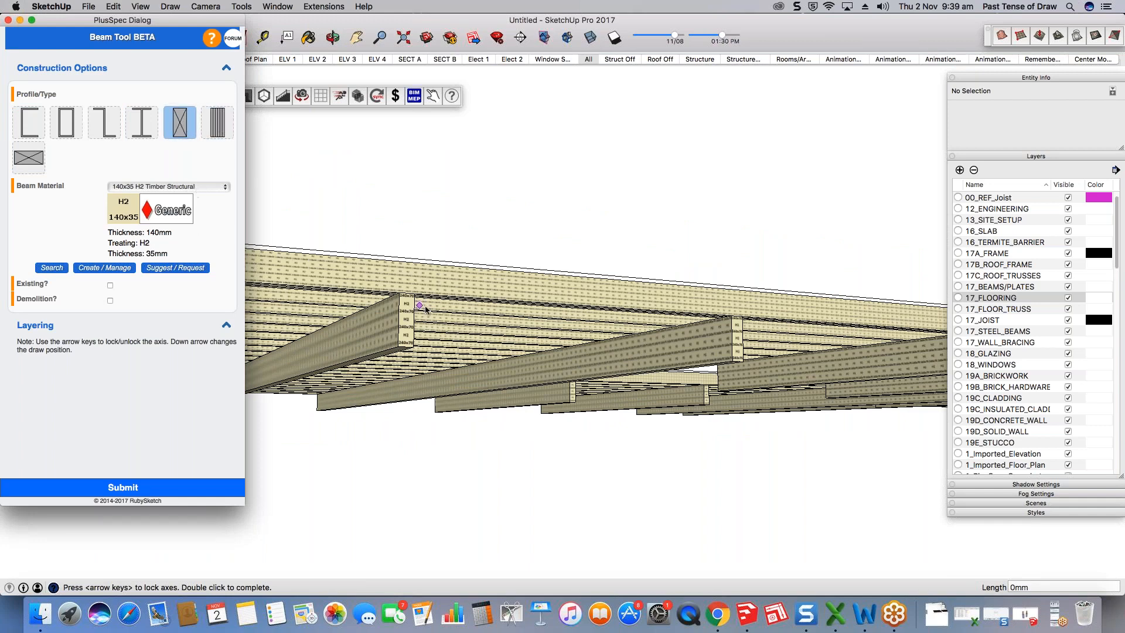
scroll(410, 315, up, 2)
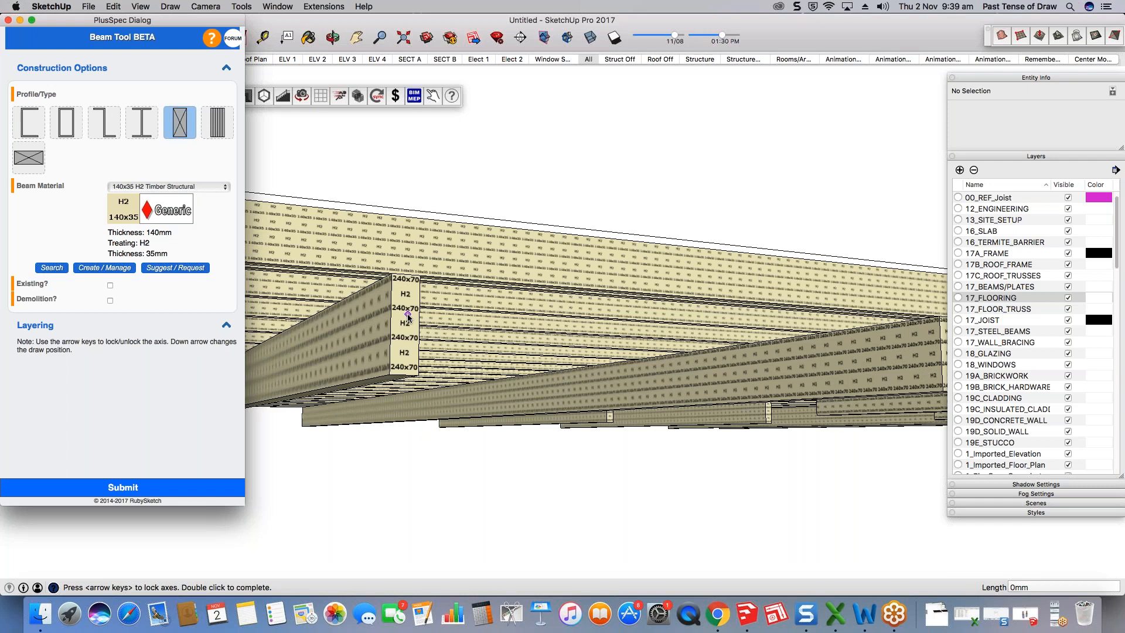
scroll(408, 316, up, 3)
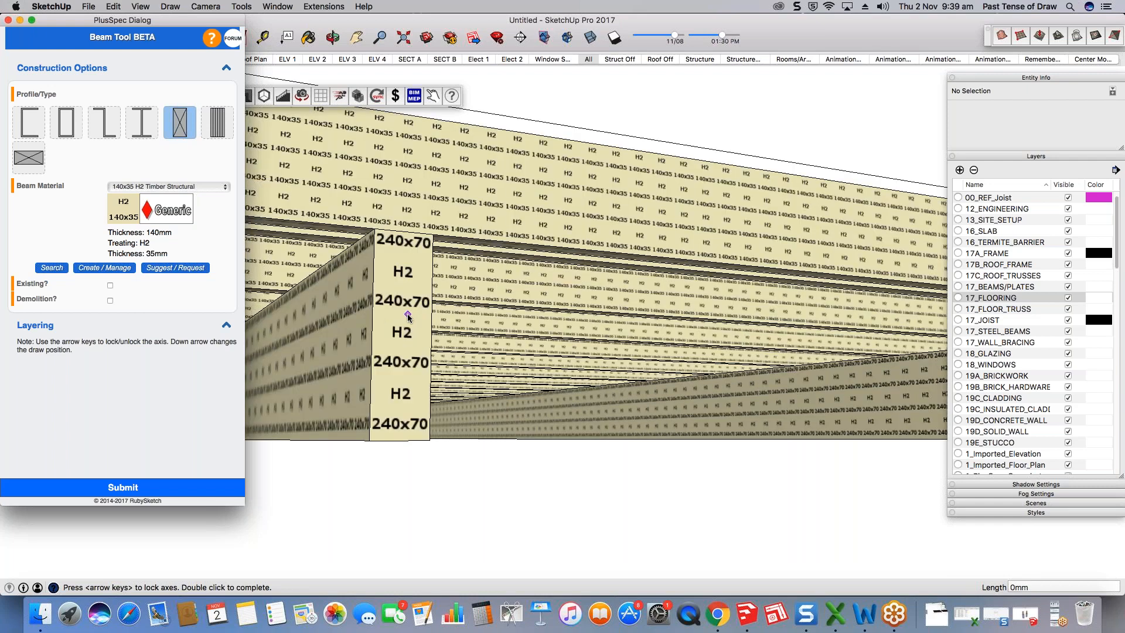
click(167, 186)
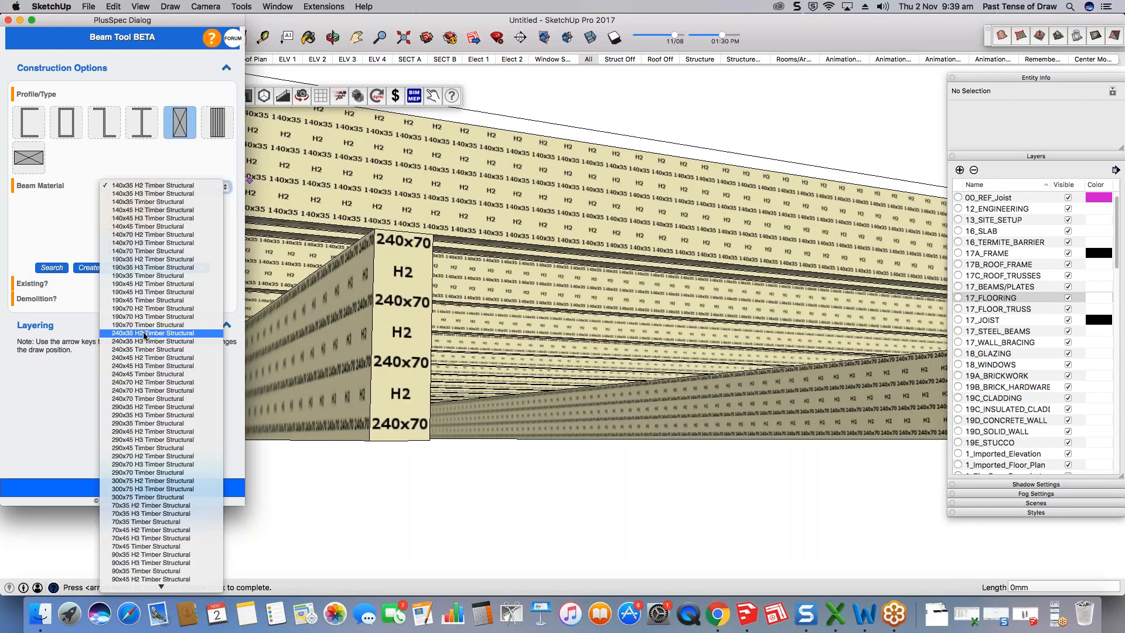
click(143, 331)
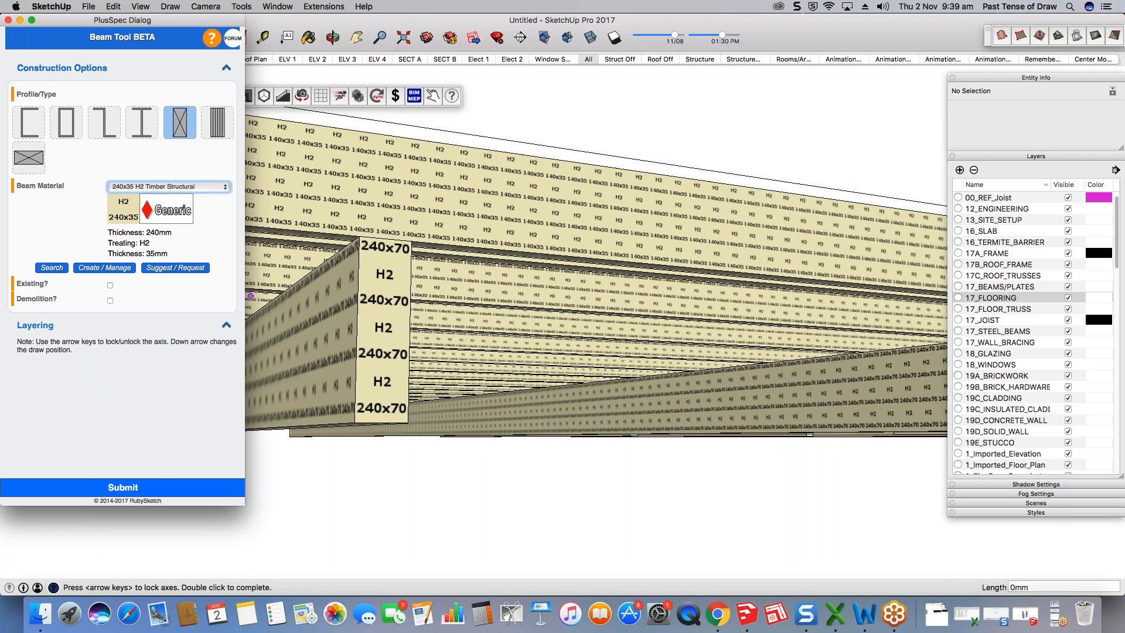
Step: Draw a 10000 mm beam from the upper corner of the second bearer's end, running along the bearer
scroll(459, 319, down, 5)
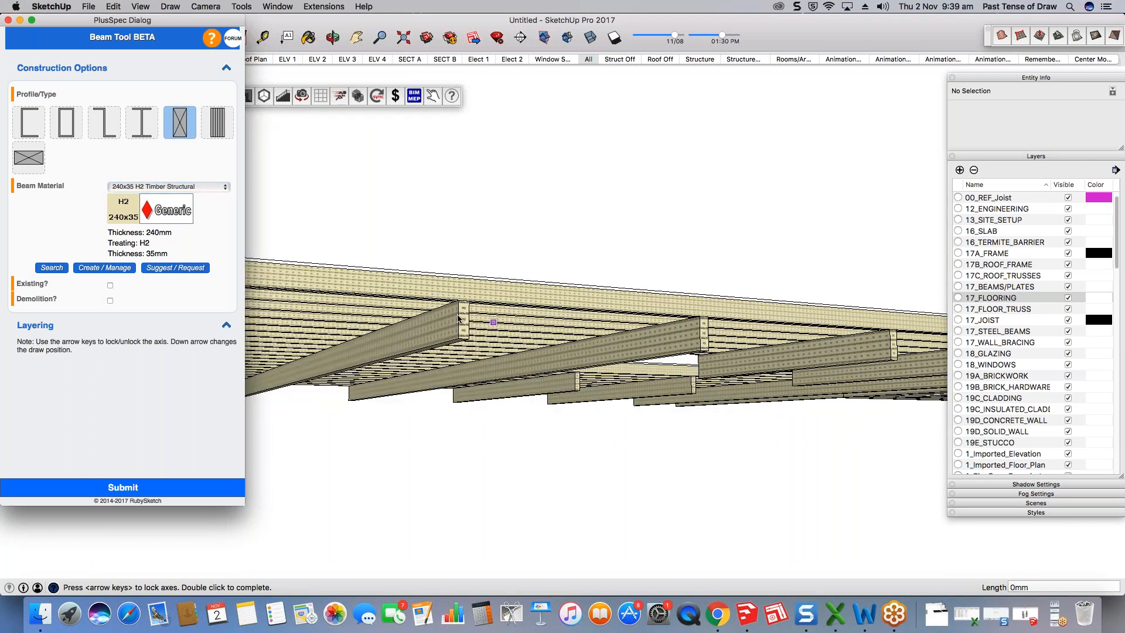
click(459, 303)
scroll(687, 352, down, 3)
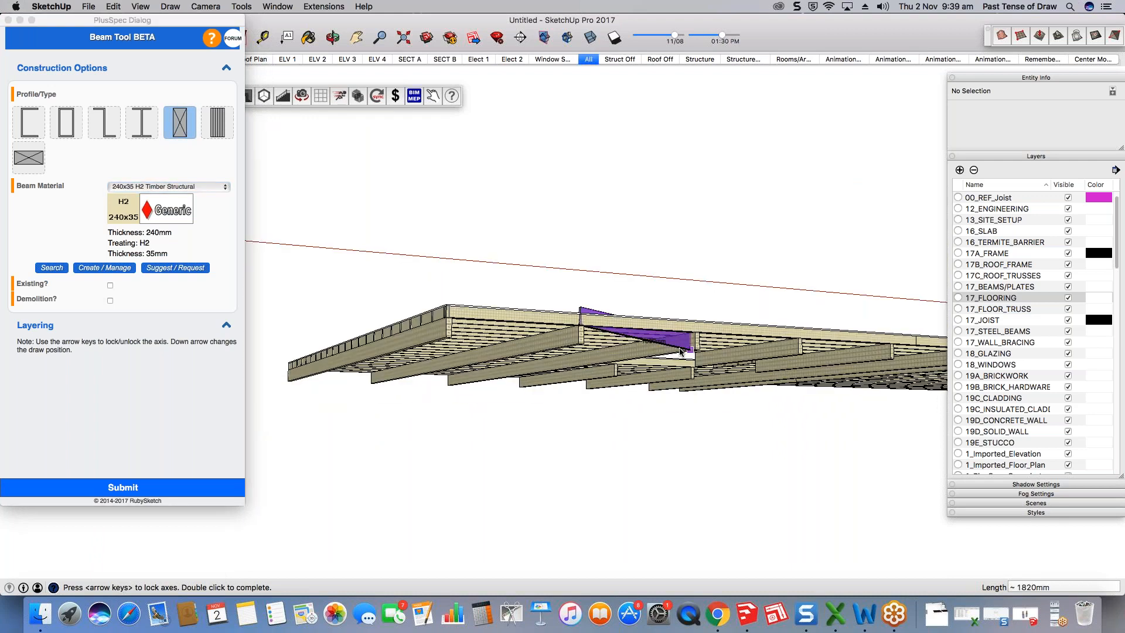
click(495, 347)
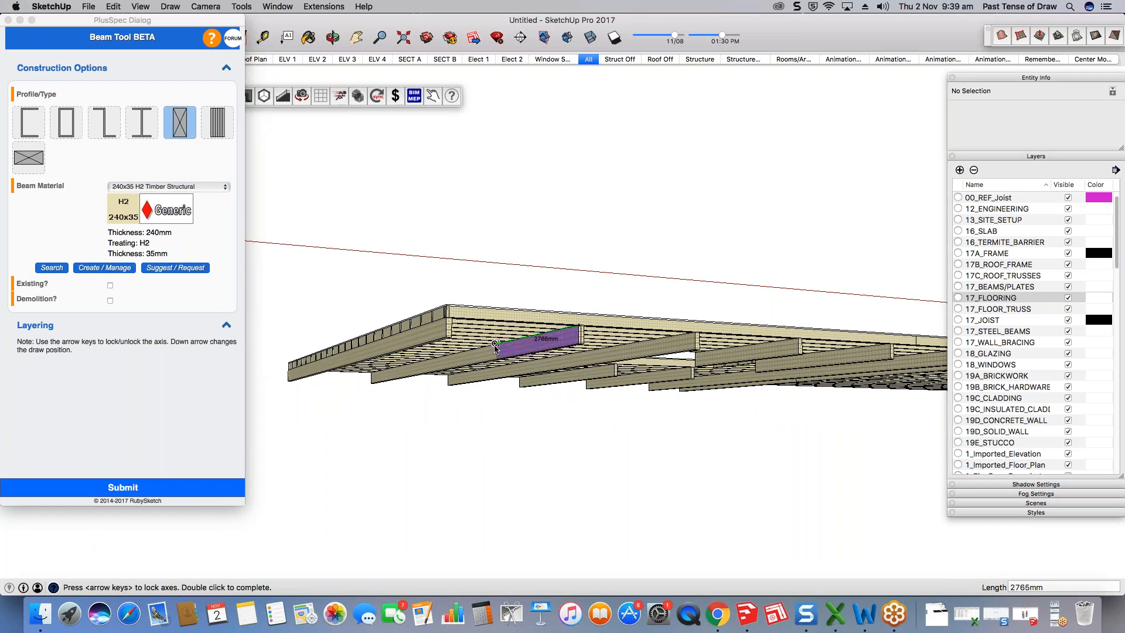
key(Up)
scroll(418, 382, up, 1)
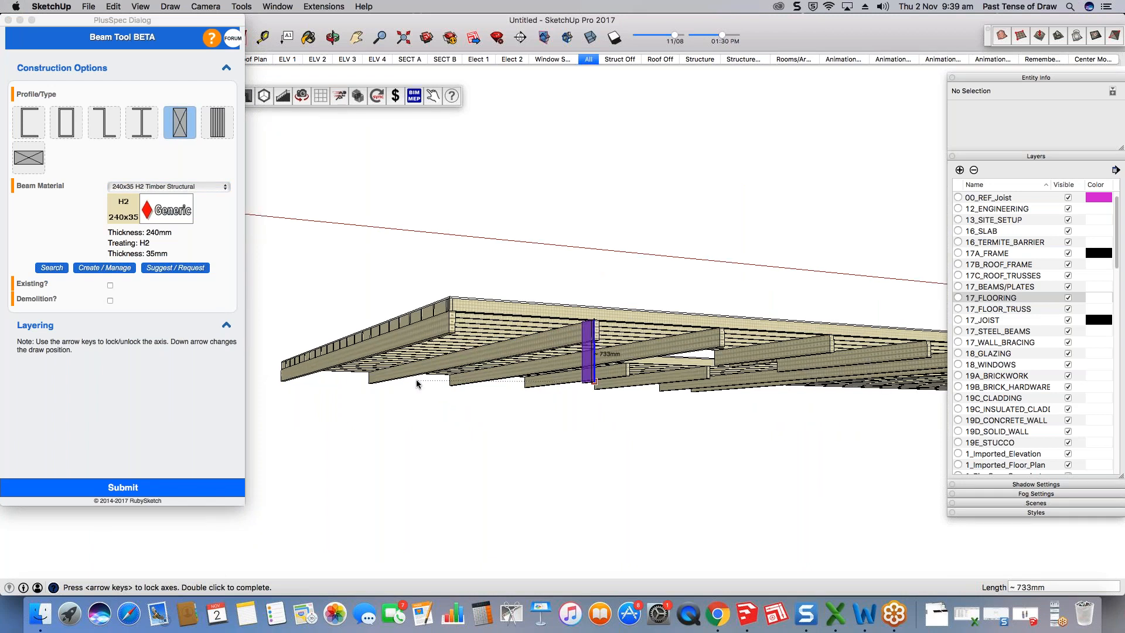
scroll(362, 374, up, 2)
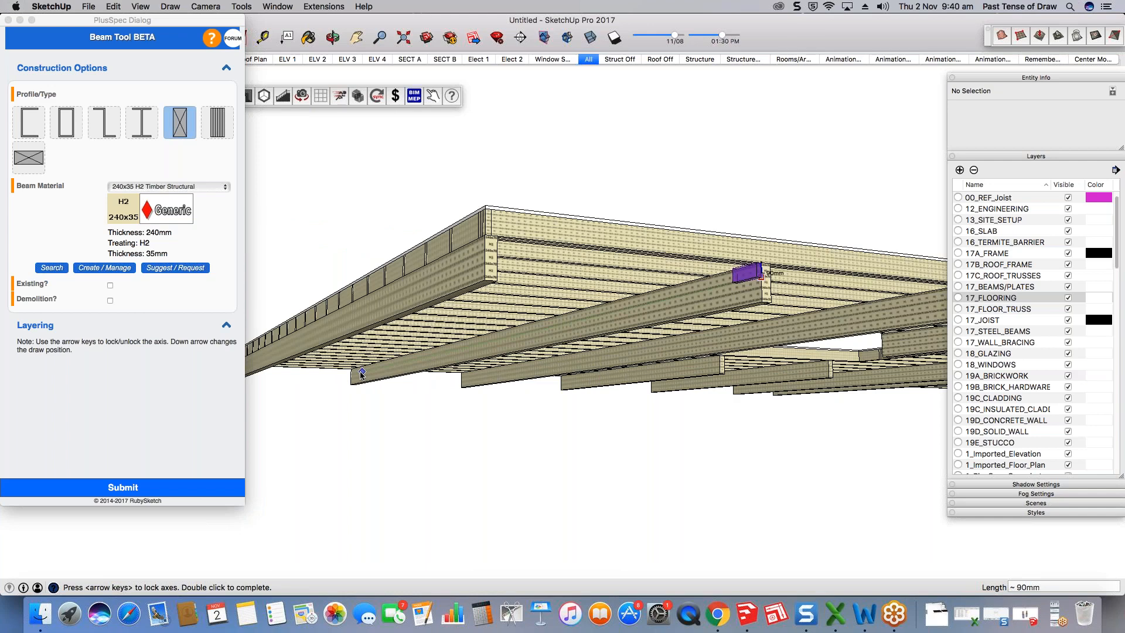
text(10000)
key(Return)
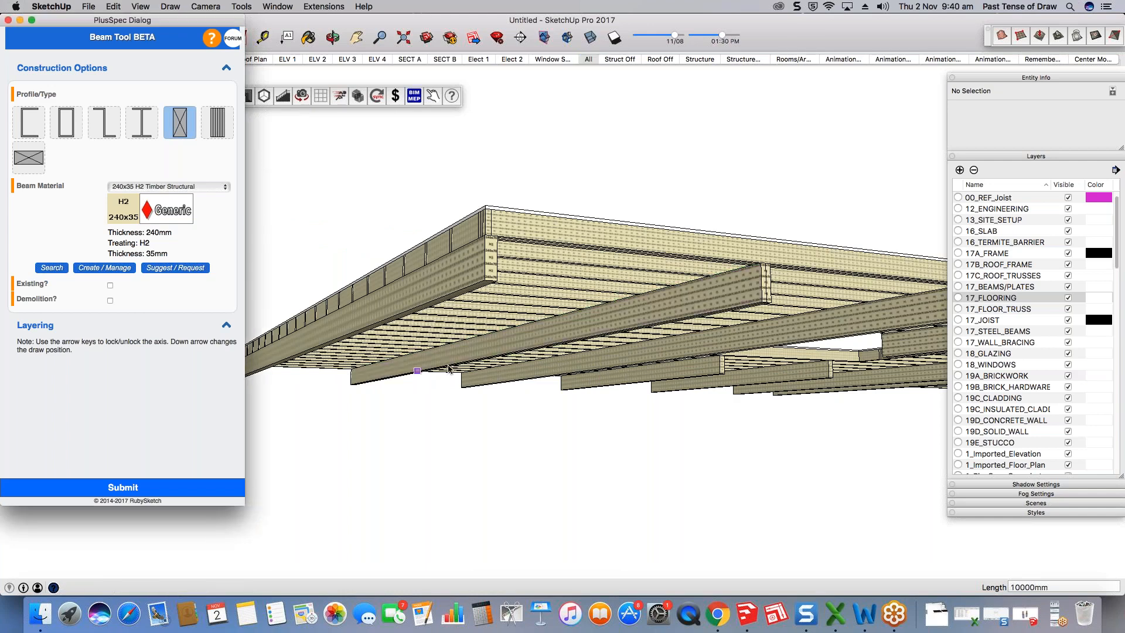
Step: Select the new 240x35 beam and move it about 232 mm sideways, clear of the 240x70 bearer
scroll(770, 284, up, 1)
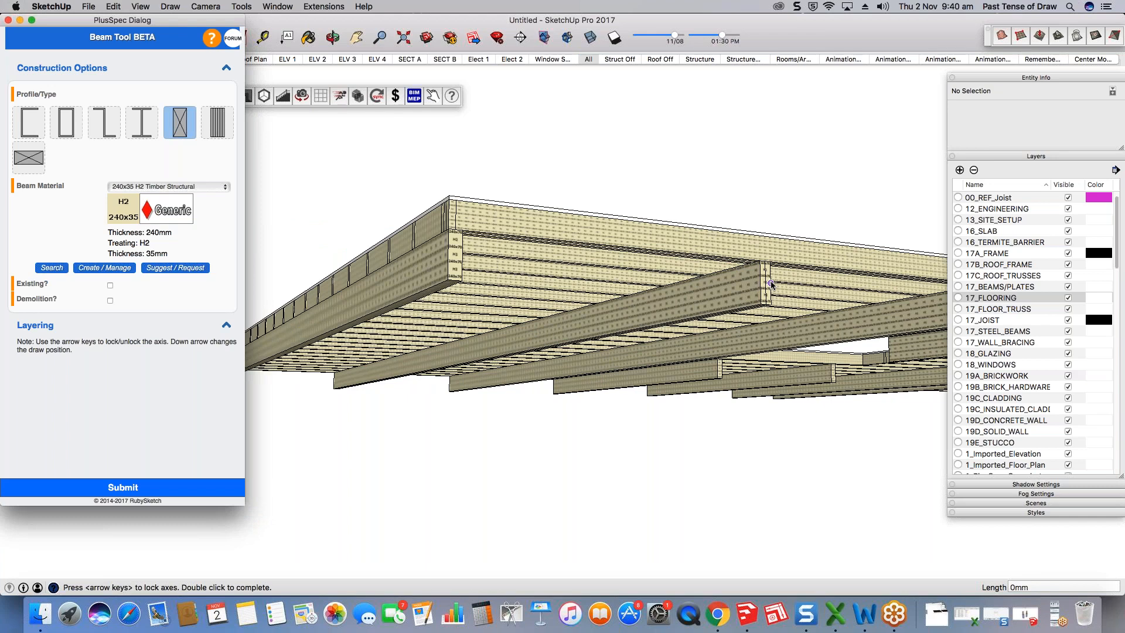
scroll(770, 284, up, 3)
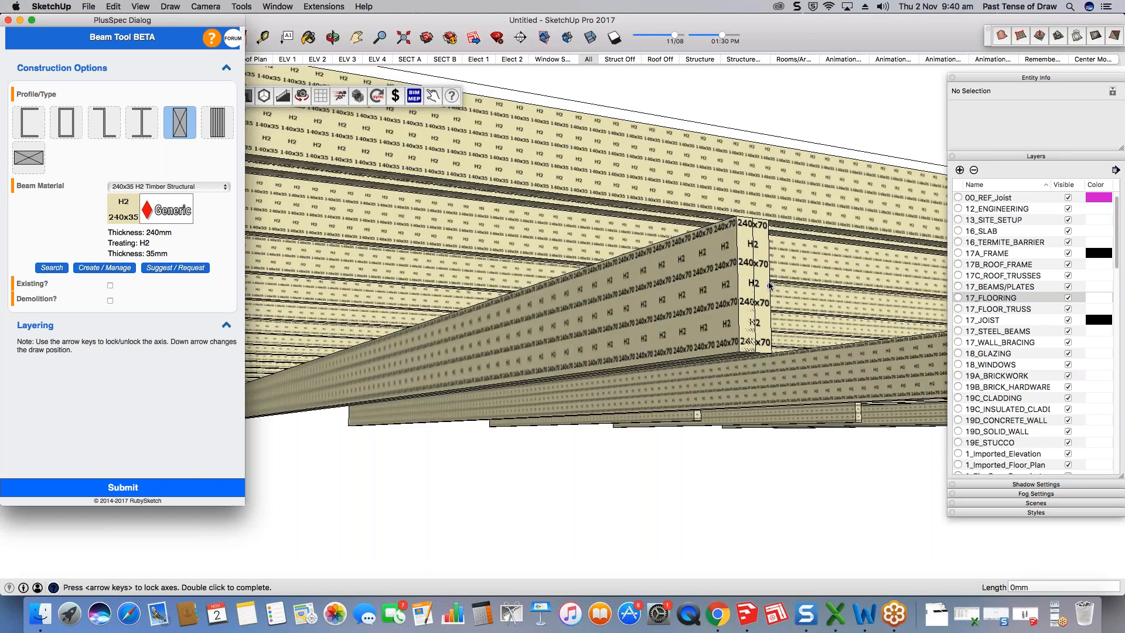
key(space)
click(750, 241)
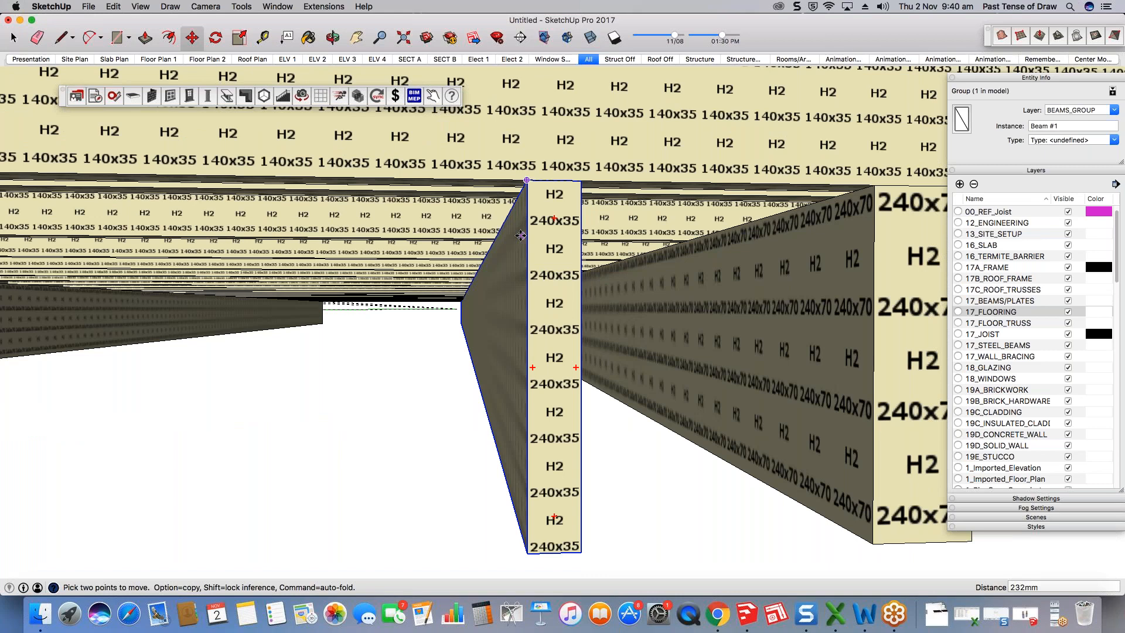
Step: Examine the moved 240x35 beam beside the bearer from above and below the deck
scroll(496, 399, down, 5)
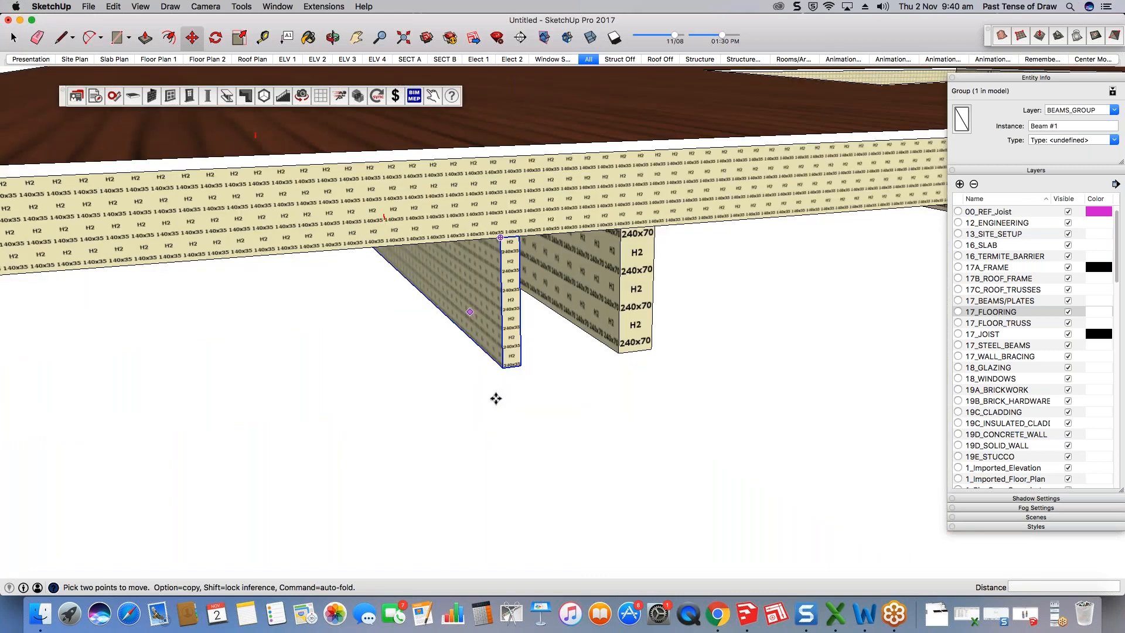
scroll(609, 251, up, 3)
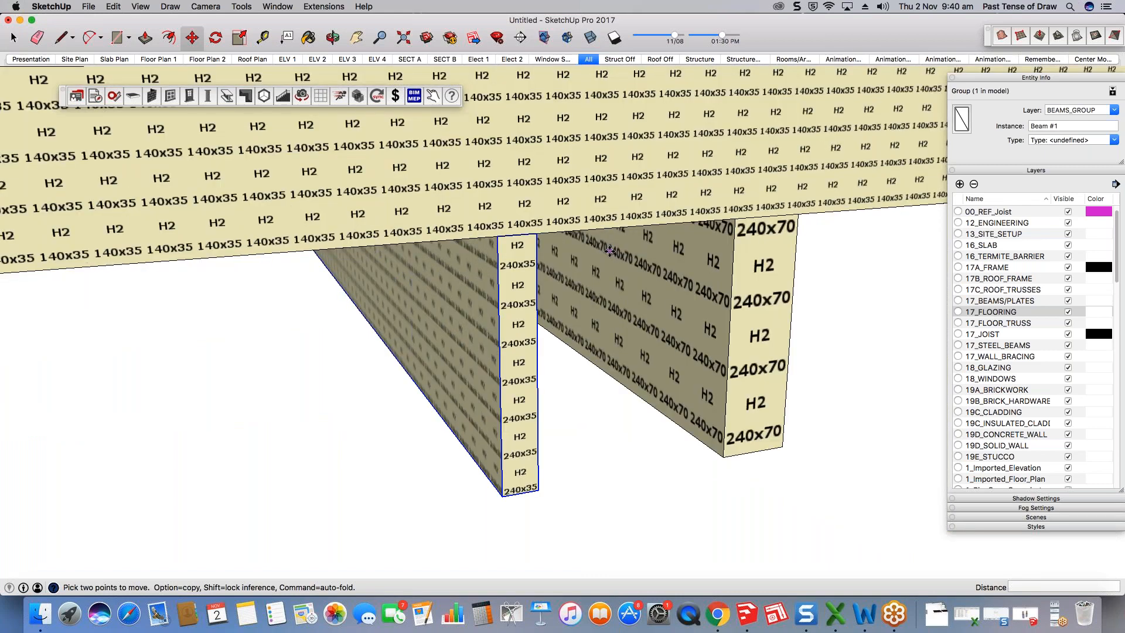
scroll(725, 243, down, 5)
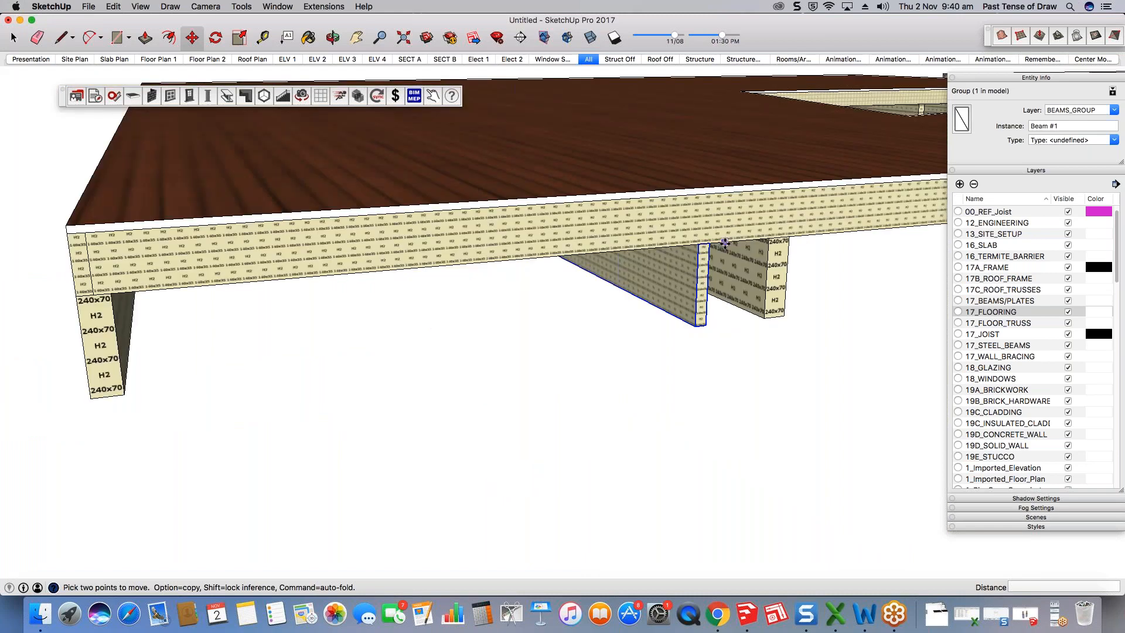
scroll(725, 243, up, 3)
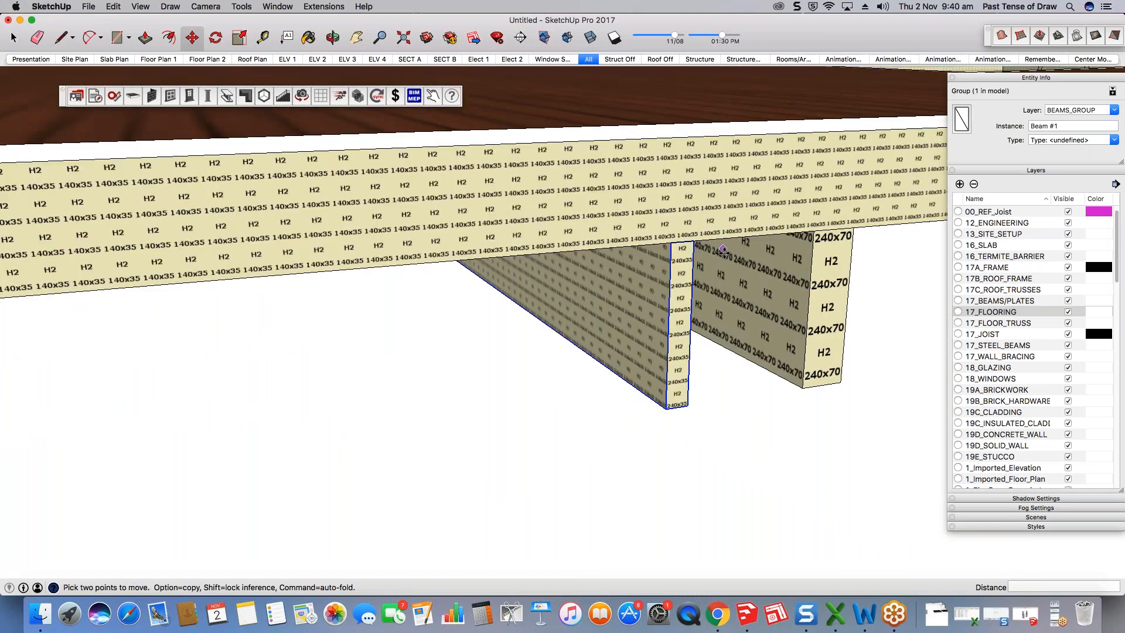
middle_drag(723, 249, 739, 141)
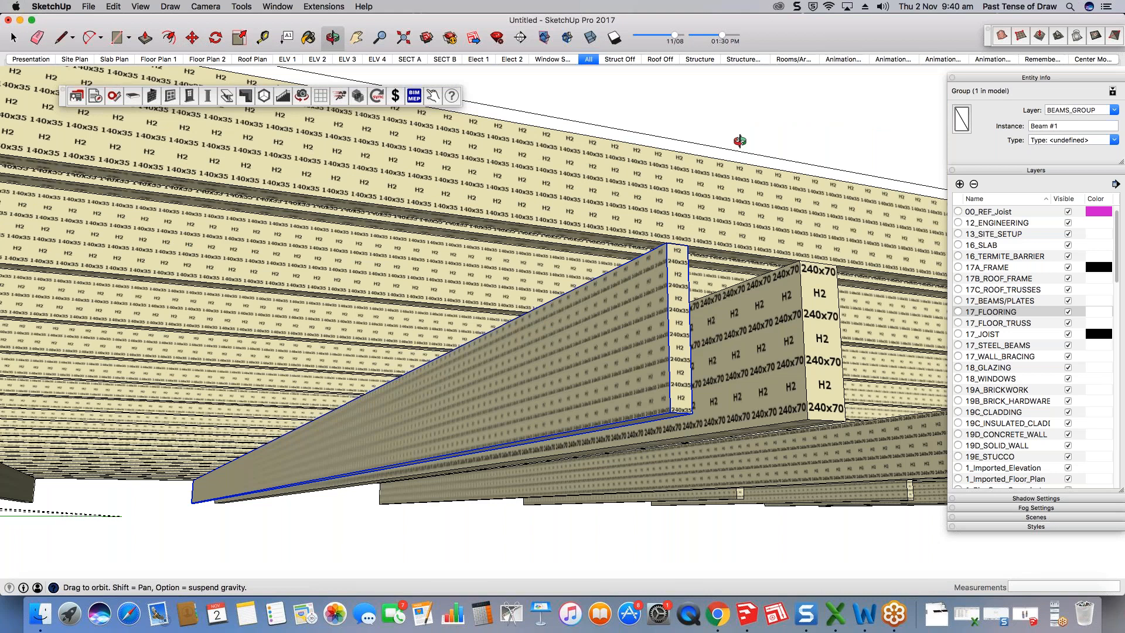
middle_drag(740, 140, 709, 298)
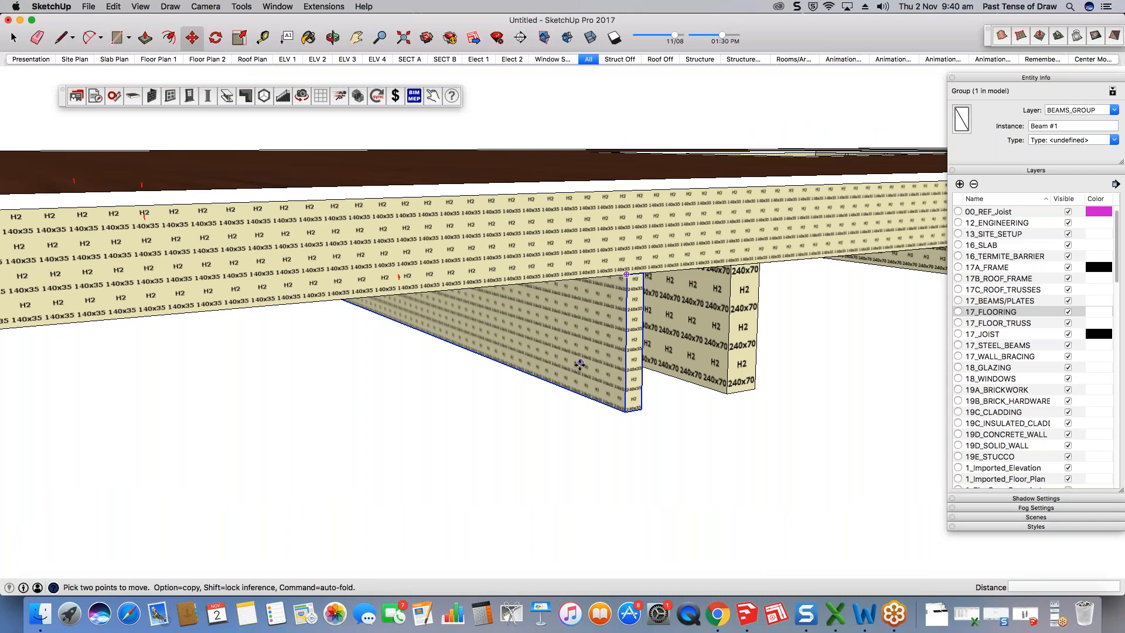
scroll(579, 365, down, 3)
middle_drag(579, 365, 563, 410)
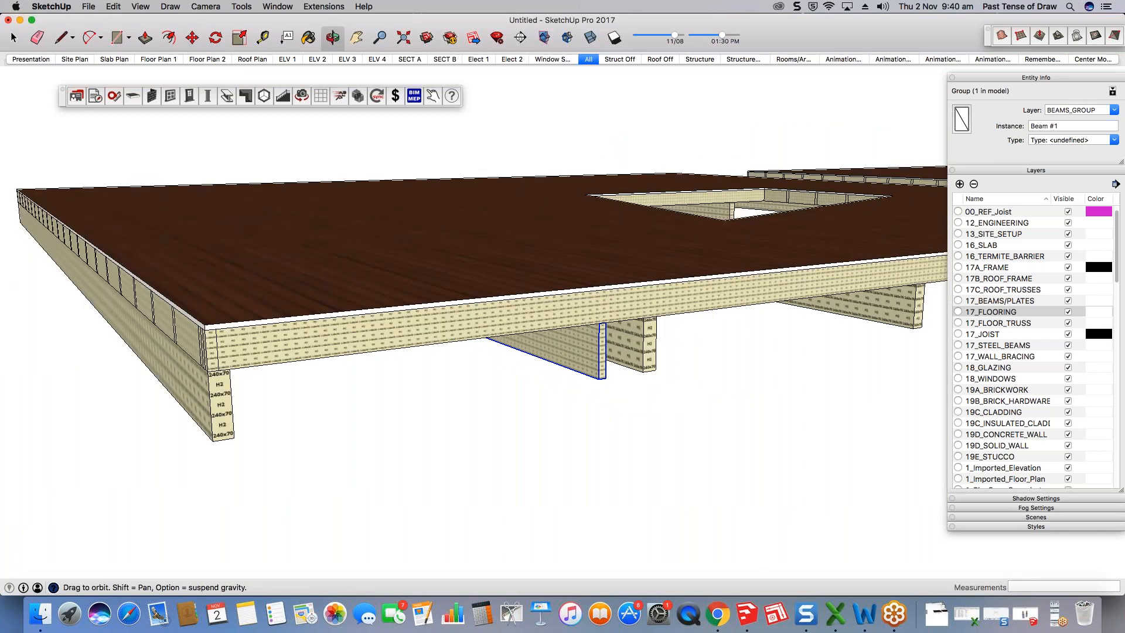
middle_drag(589, 320, 589, 347)
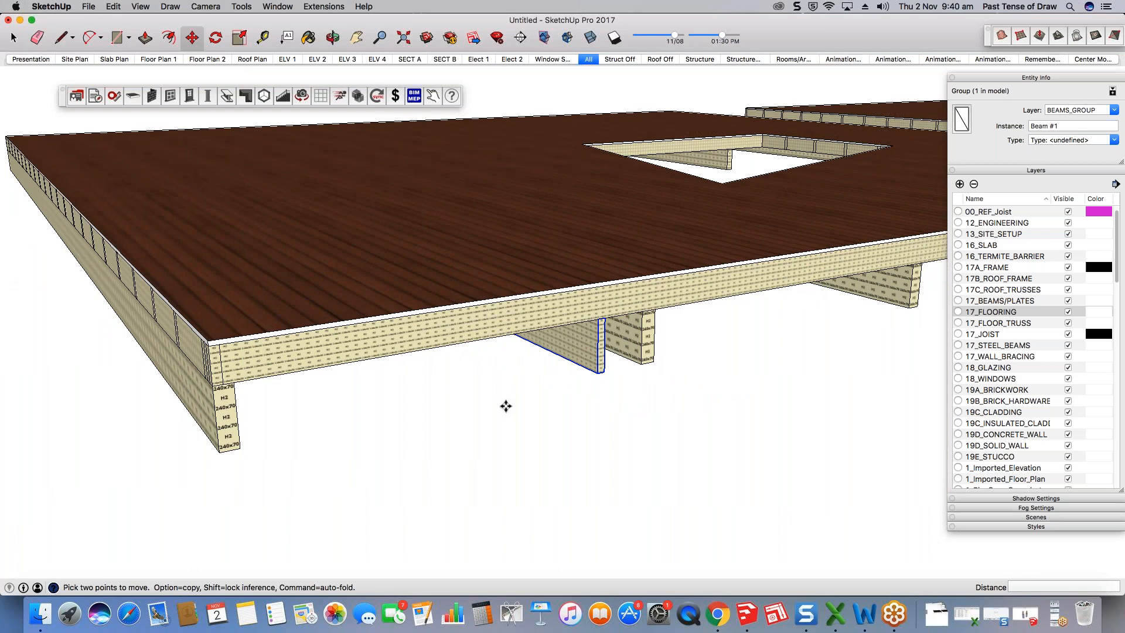
Step: Move the 240x35 beam by its upper end corner to midway between the deck's end bearer and the second bearer
middle_drag(505, 406, 639, 352)
scroll(638, 352, up, 3)
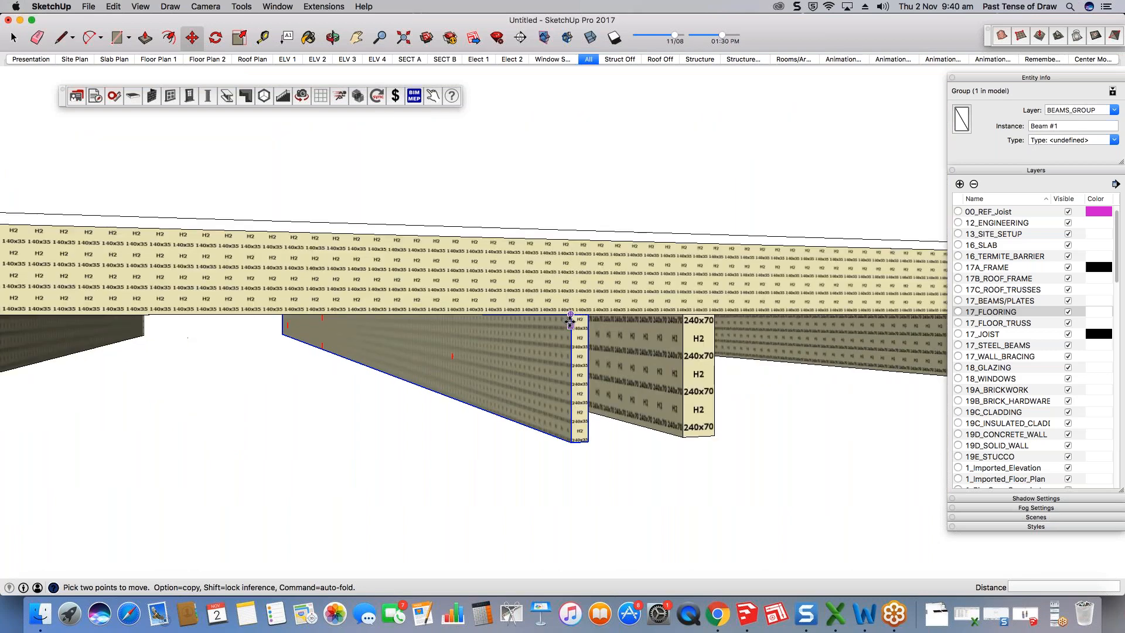
click(570, 322)
scroll(628, 345, down, 3)
middle_drag(532, 357, 592, 410)
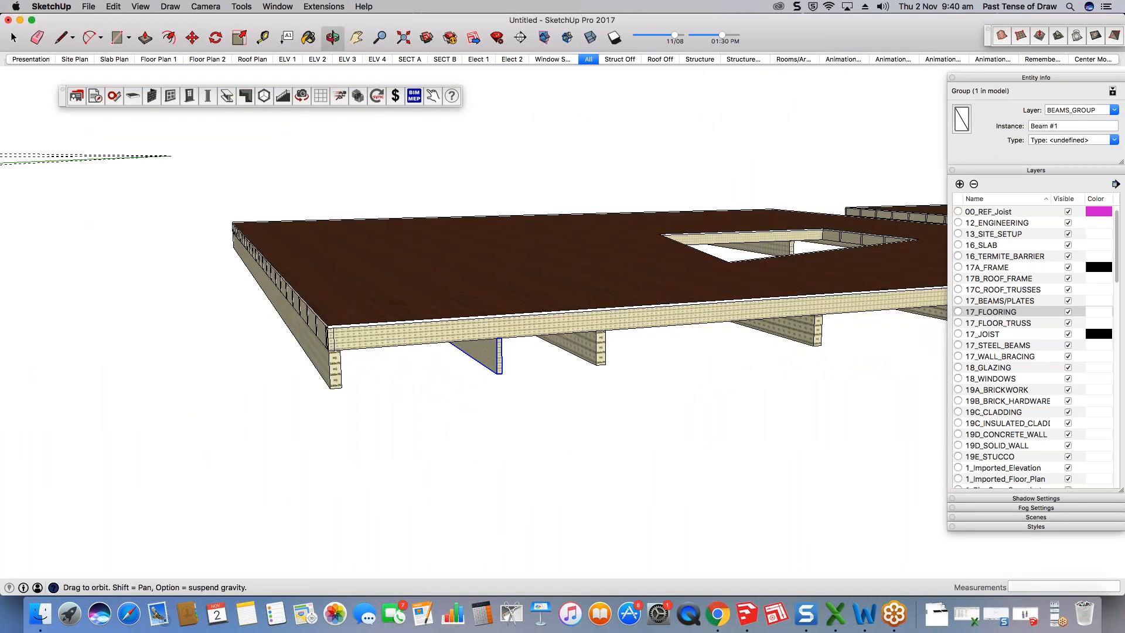
middle_drag(661, 270, 662, 267)
key(space)
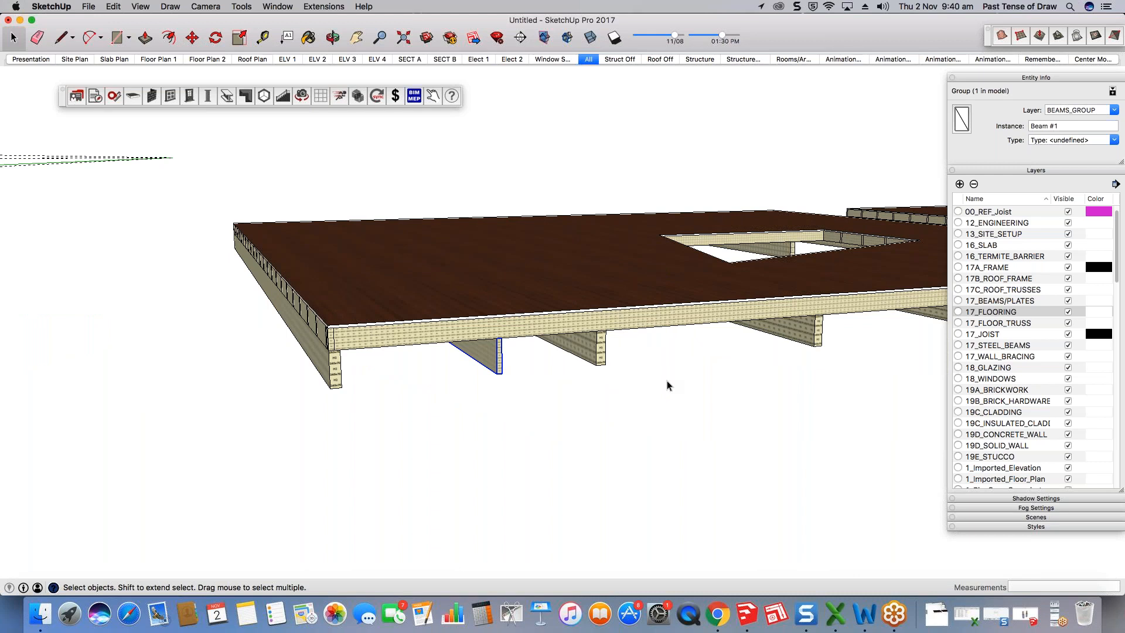
Step: Edit the square deck's floor joists to disable bearers and girders, and submit the options
middle_drag(766, 335, 753, 332)
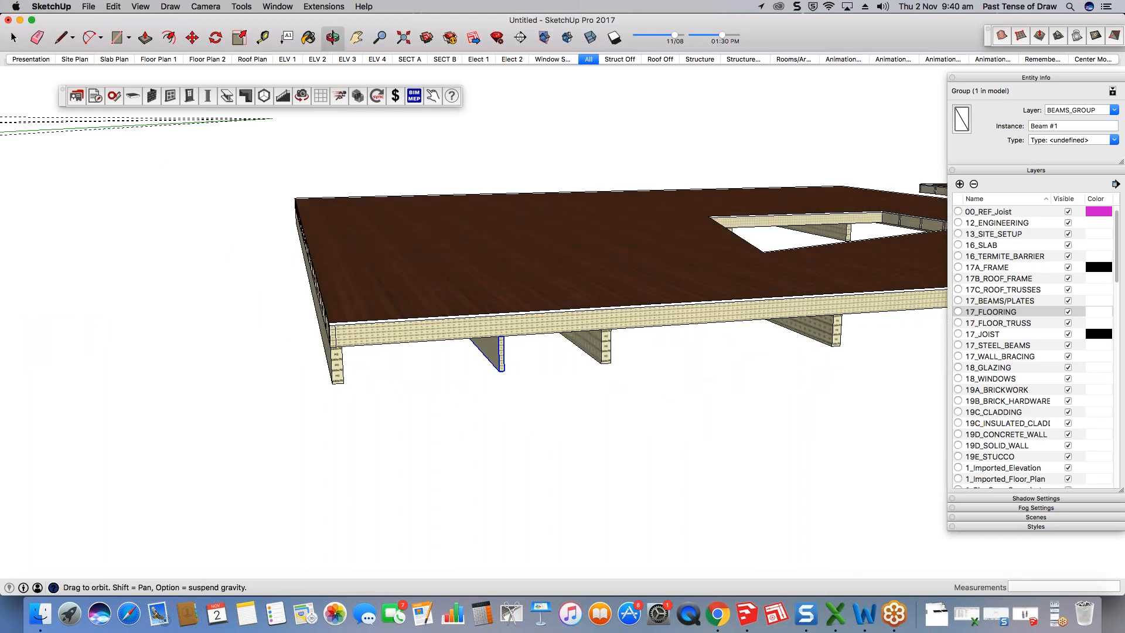
scroll(755, 317, up, 3)
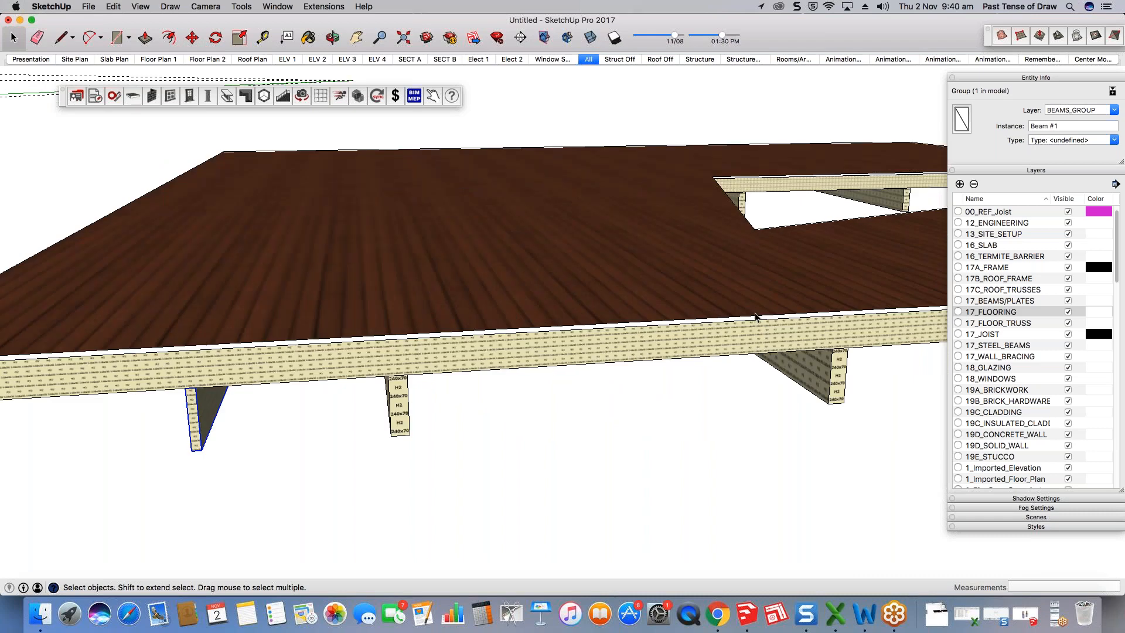
middle_drag(756, 317, 818, 244)
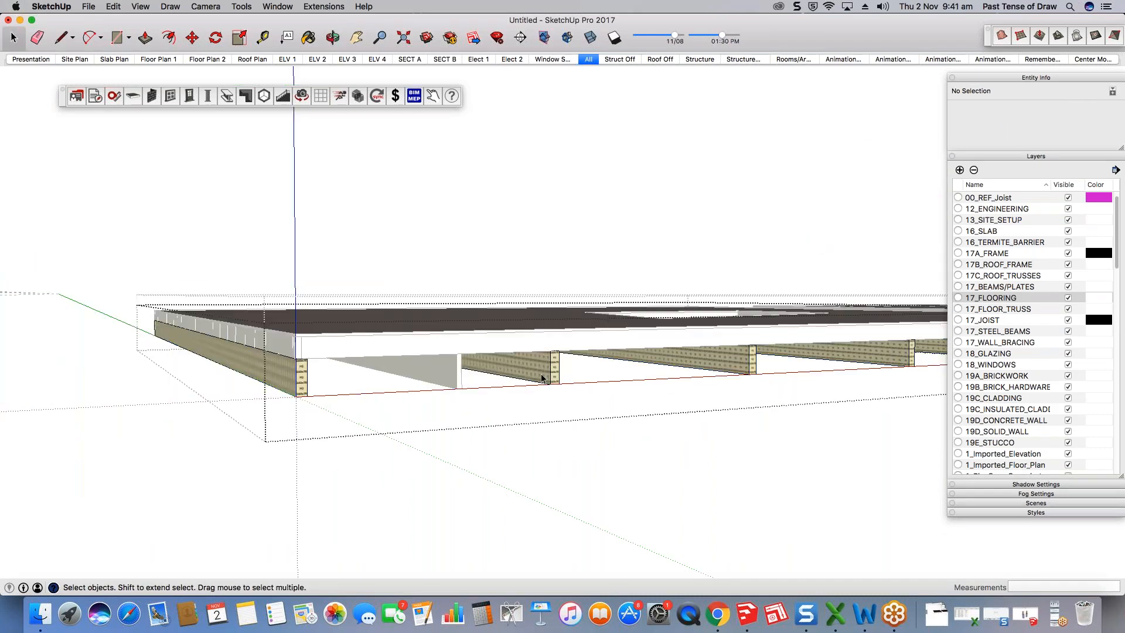
middle_drag(560, 378, 425, 398)
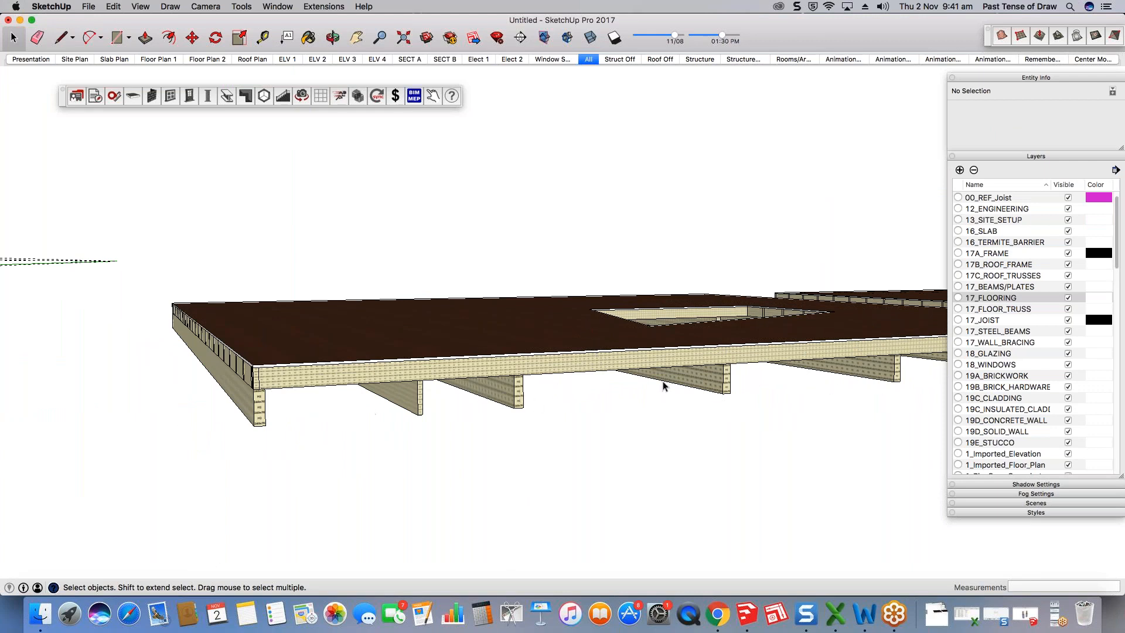
right_click(637, 357)
mouse_move(683, 523)
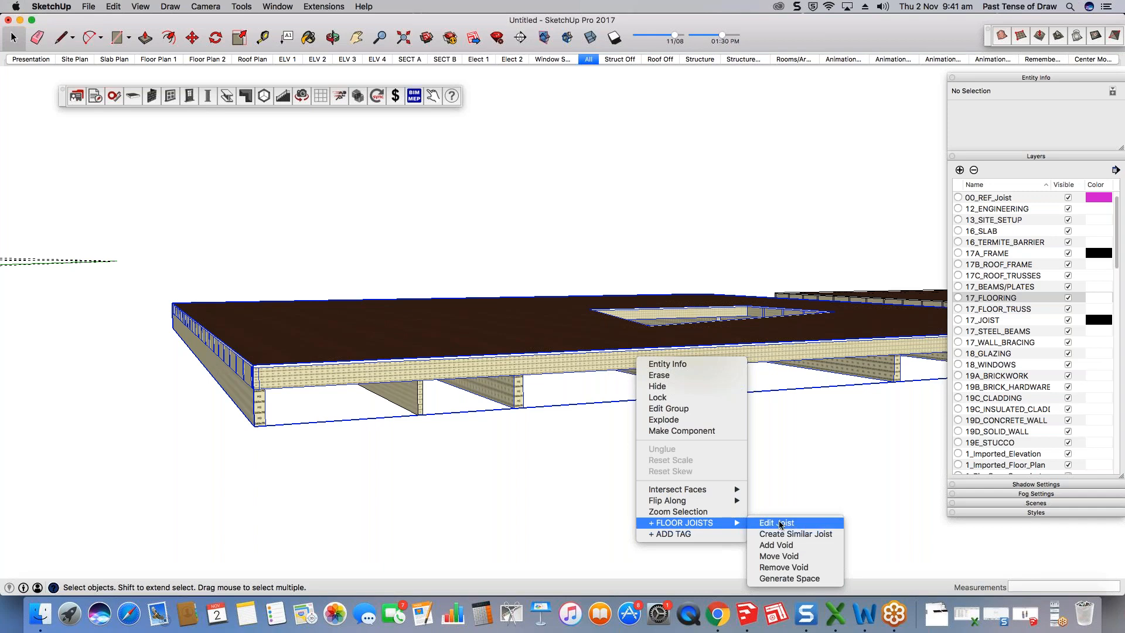
click(777, 523)
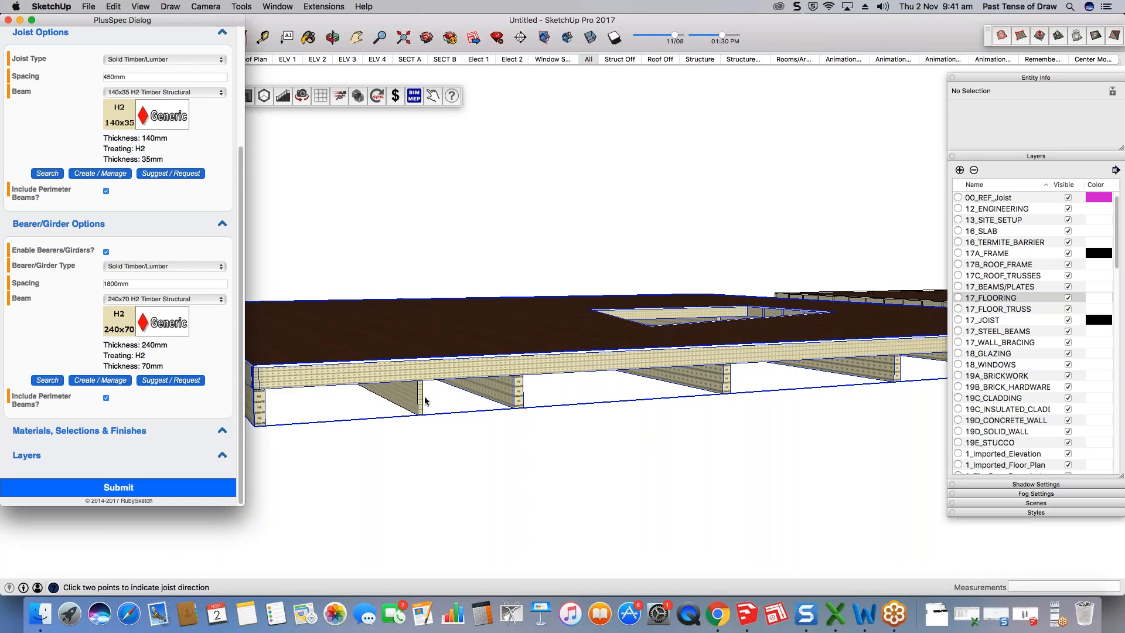
scroll(118, 223, down, 5)
click(106, 252)
click(142, 496)
Step: Indicate the joist direction at 0° with two points in front of the deck to regenerate it, and leave the tool
middle_drag(559, 324, 559, 375)
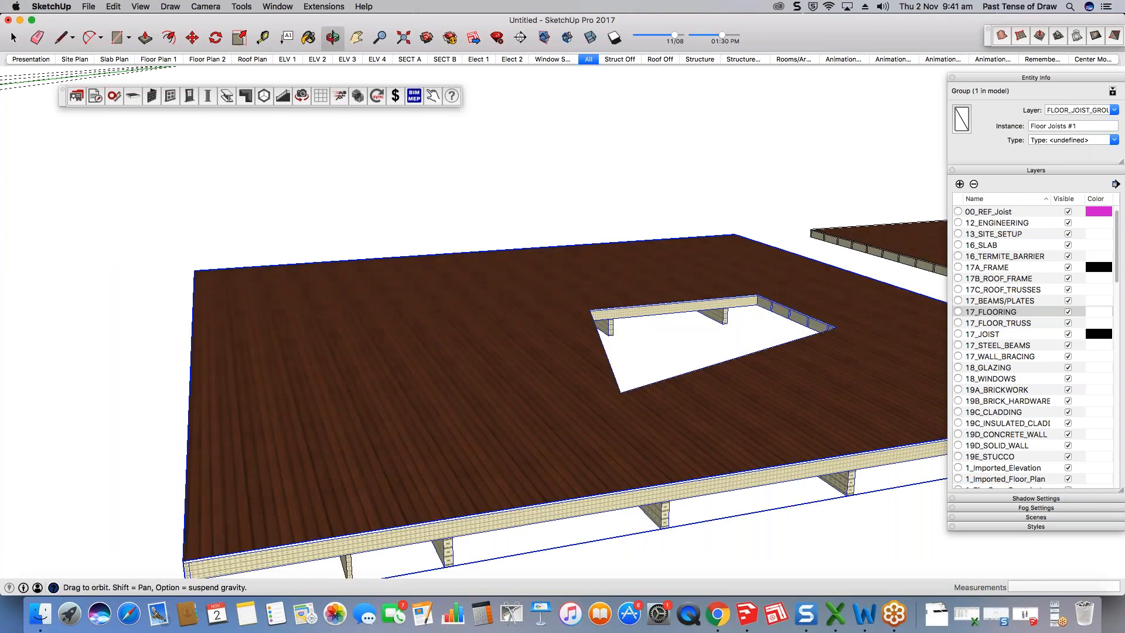
scroll(551, 331, down, 3)
click(564, 494)
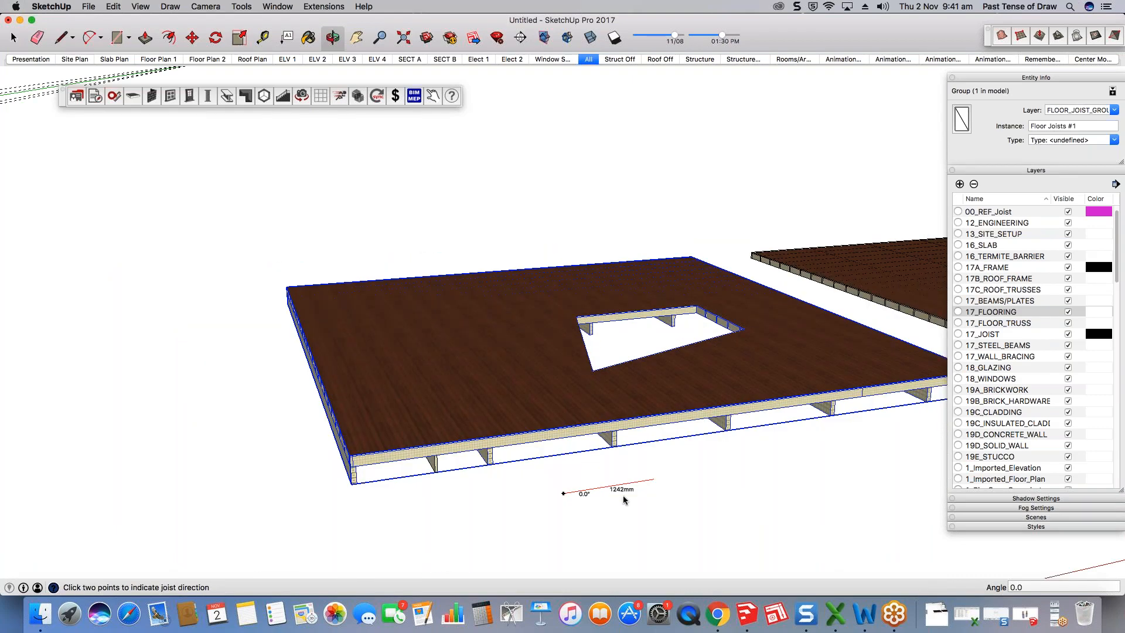
click(654, 485)
key(space)
scroll(450, 469, up, 2)
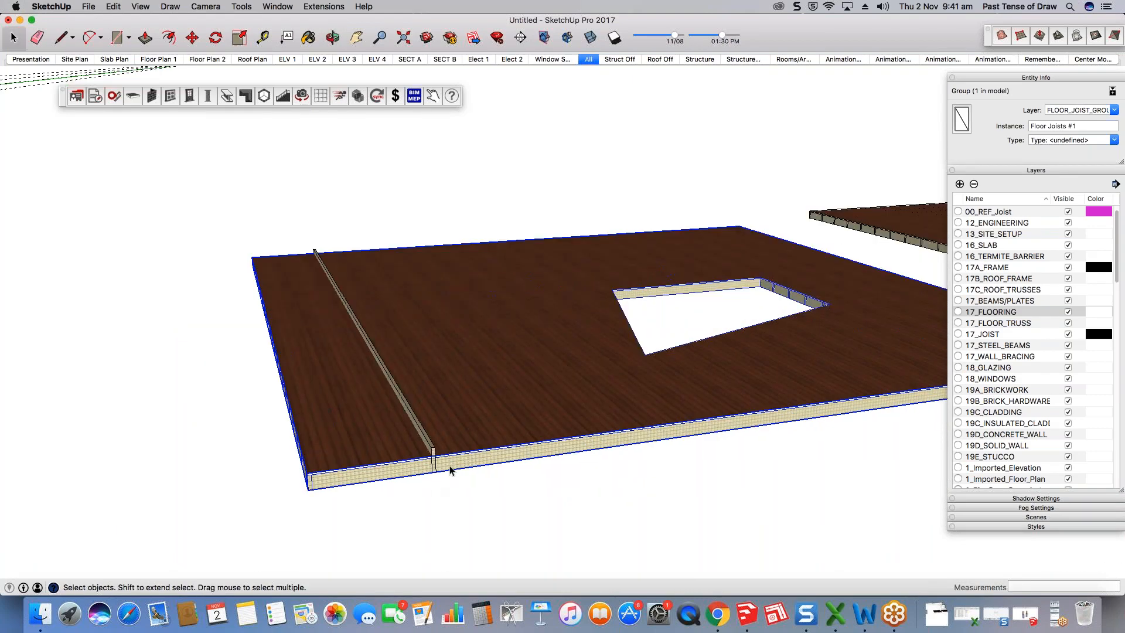
Step: Lower the 240x35 beam about 251 mm so its top meets the underside of the square deck's joists
scroll(450, 469, up, 2)
scroll(463, 446, up, 1)
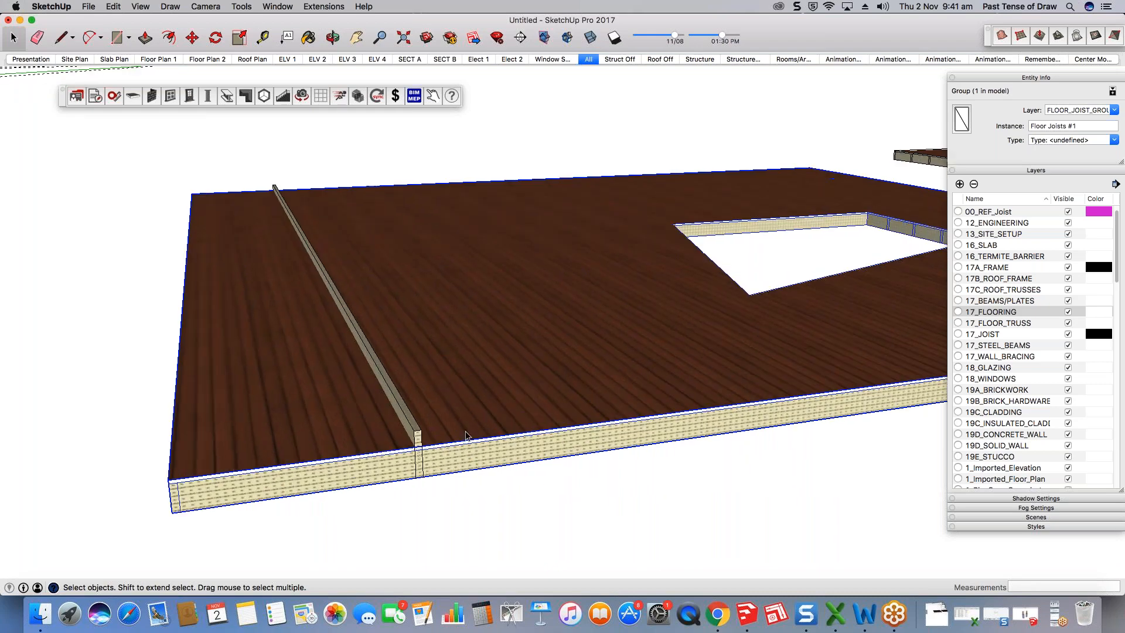
middle_drag(465, 435, 624, 410)
scroll(623, 410, down, 2)
scroll(464, 501, up, 2)
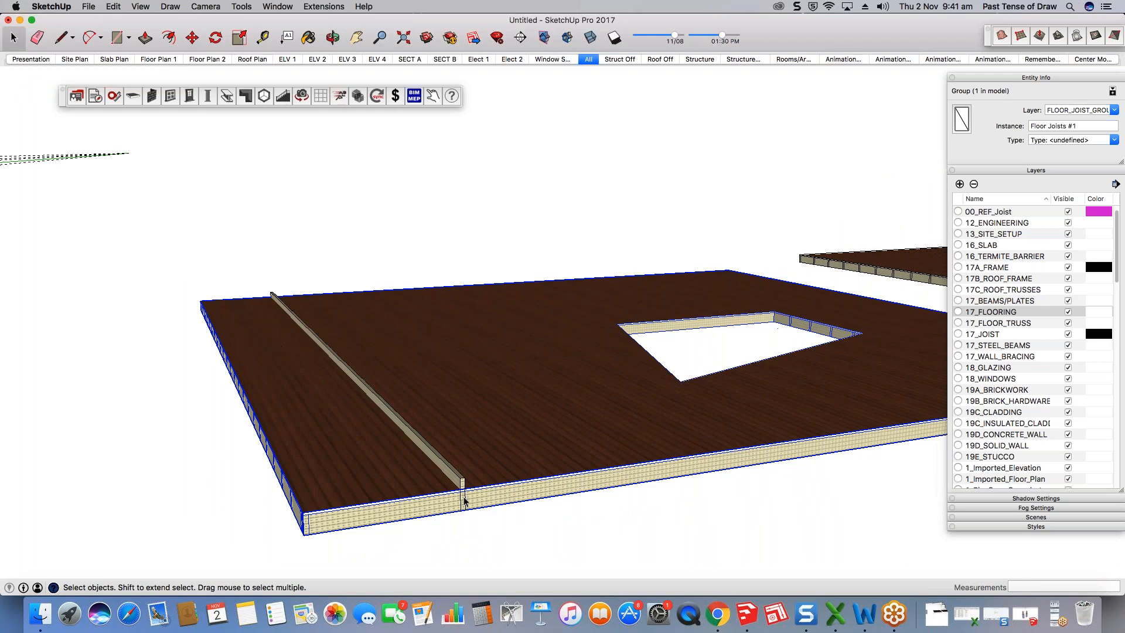
scroll(464, 501, up, 2)
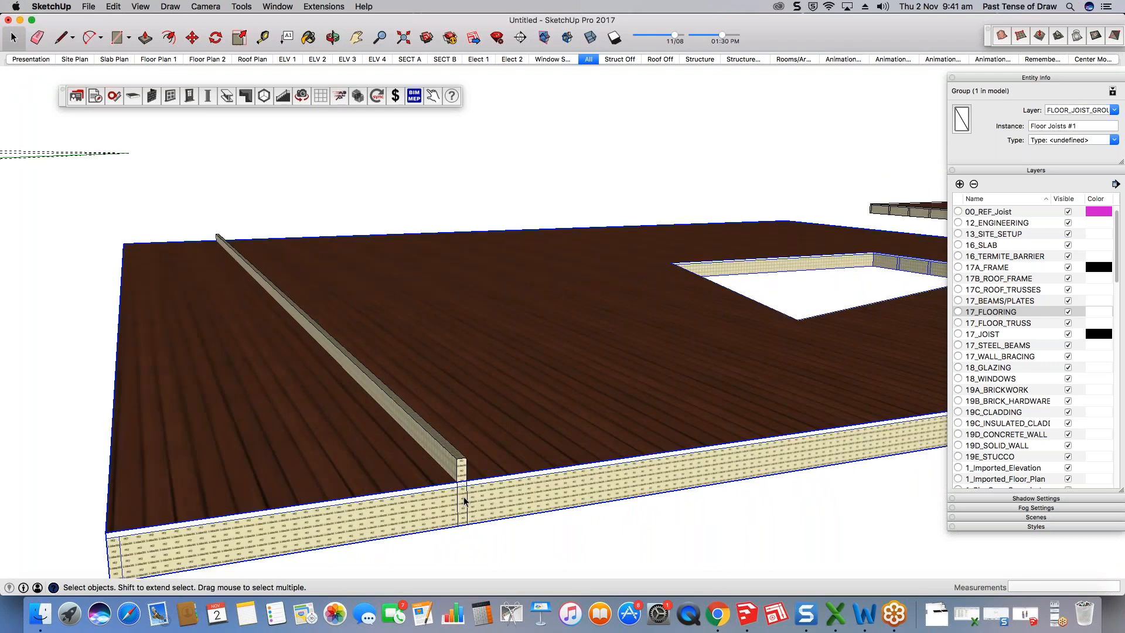
scroll(463, 501, up, 2)
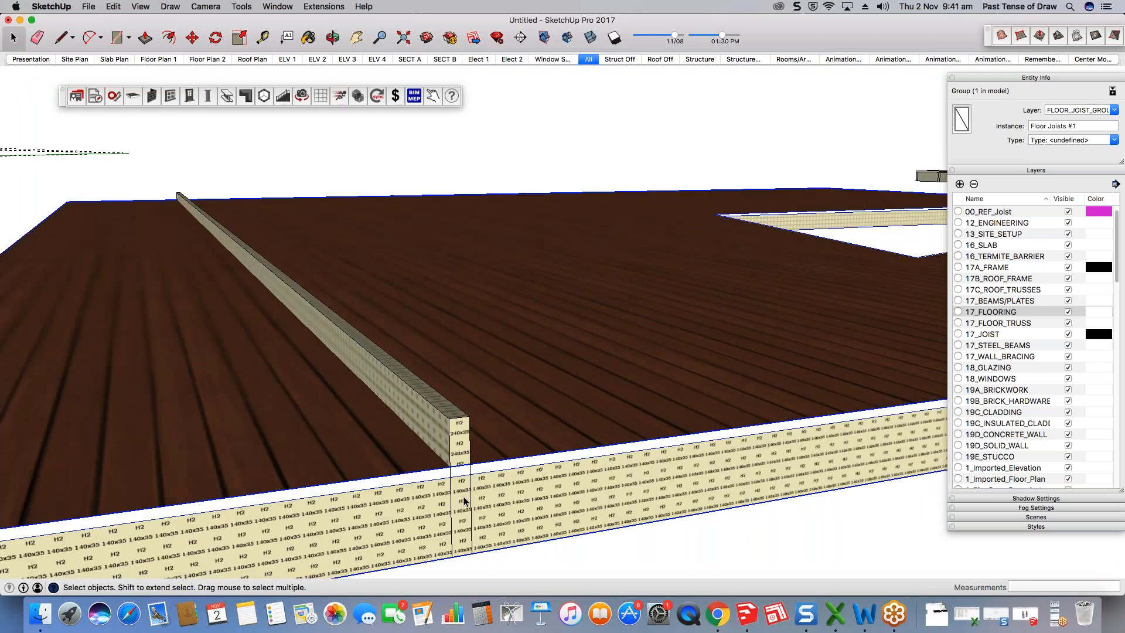
key(m)
click(464, 501)
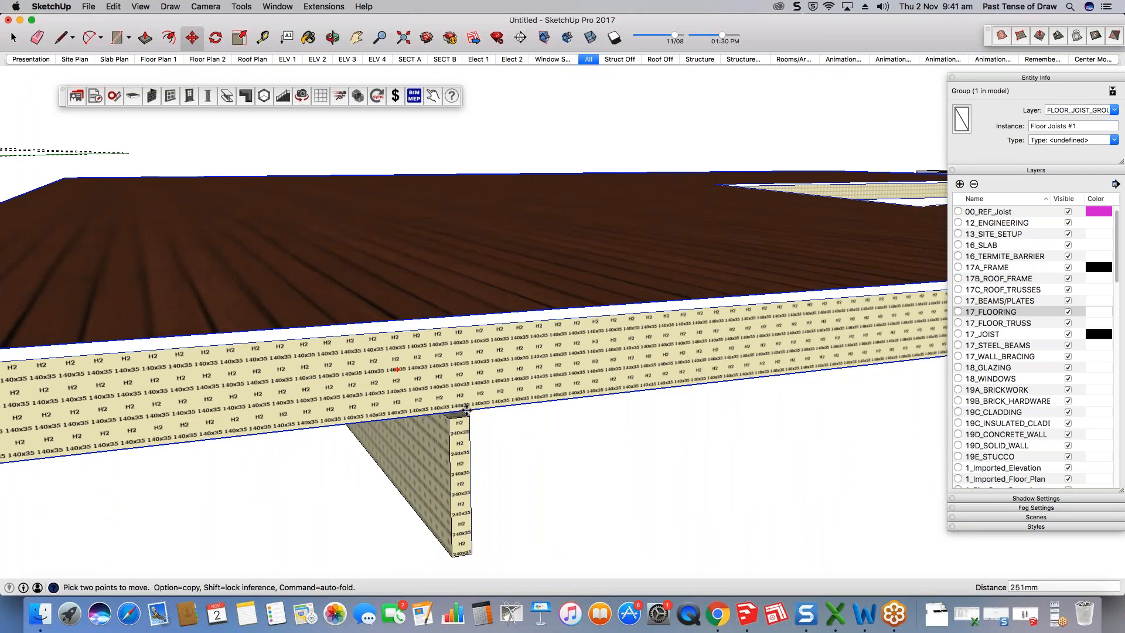
key(space)
scroll(451, 379, down, 8)
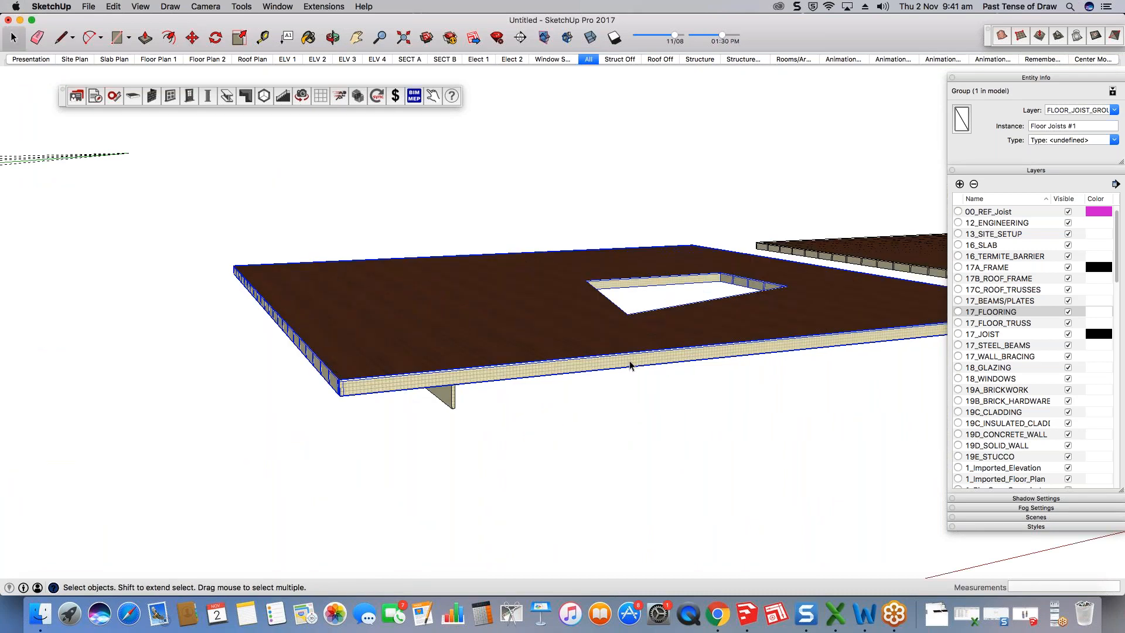
Step: Copy the 240x35 beam by its upper end corner to the deck's end corner, about 1101 mm away
scroll(460, 378, up, 1)
scroll(460, 378, up, 1)
middle_drag(459, 379, 497, 304)
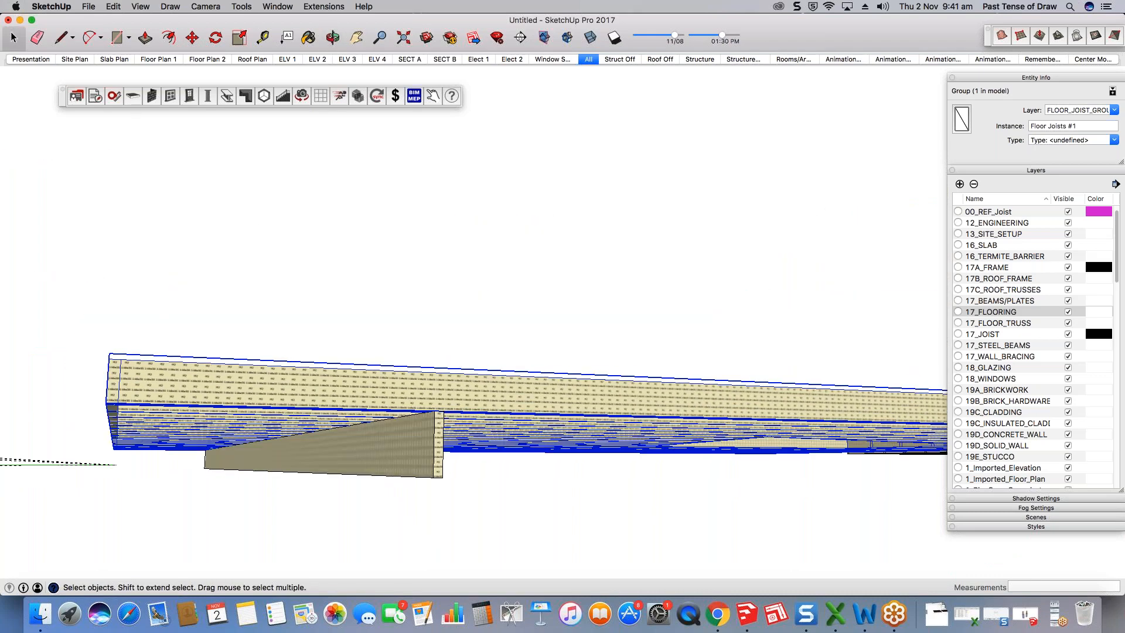
scroll(435, 456, up, 2)
click(435, 455)
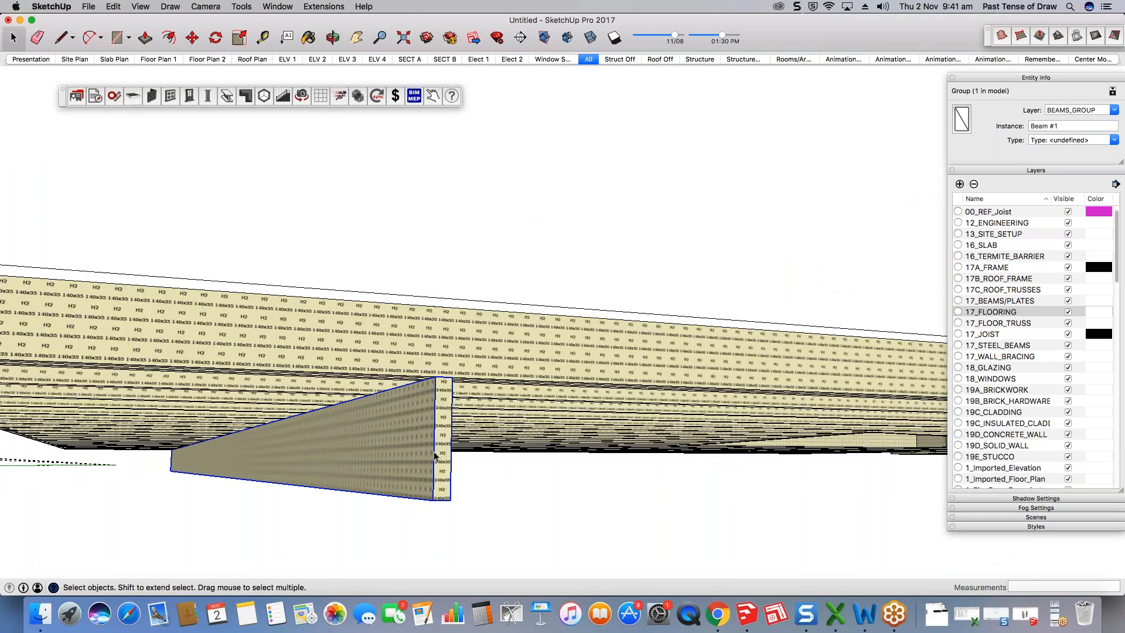
key(m)
click(443, 378)
key(alt)
scroll(459, 382, down, 2)
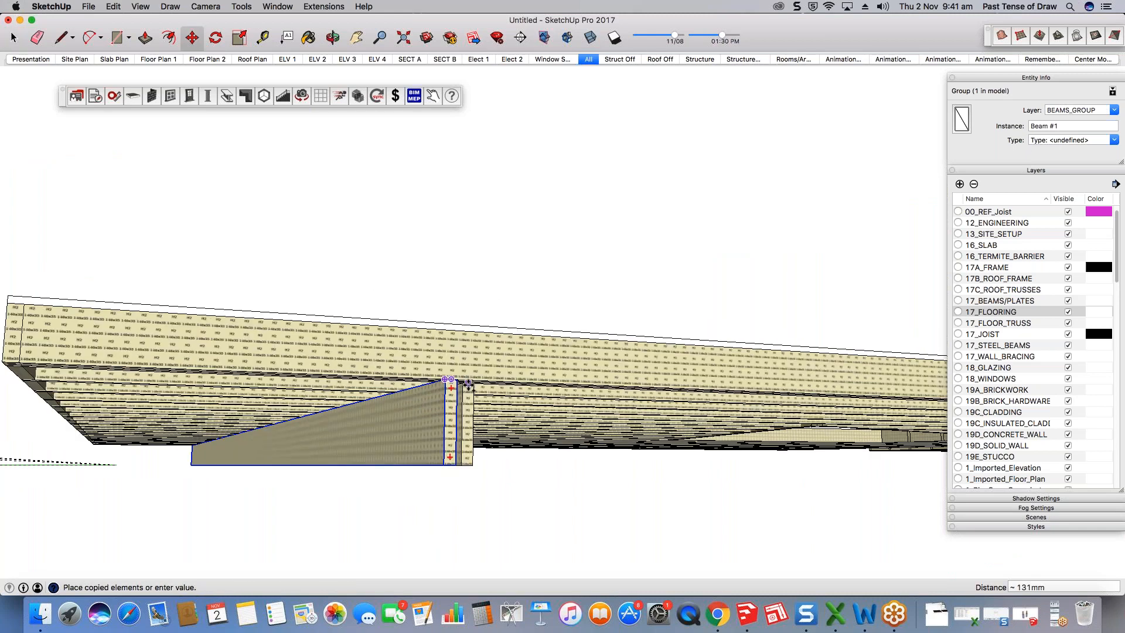
scroll(469, 384, down, 2)
click(228, 372)
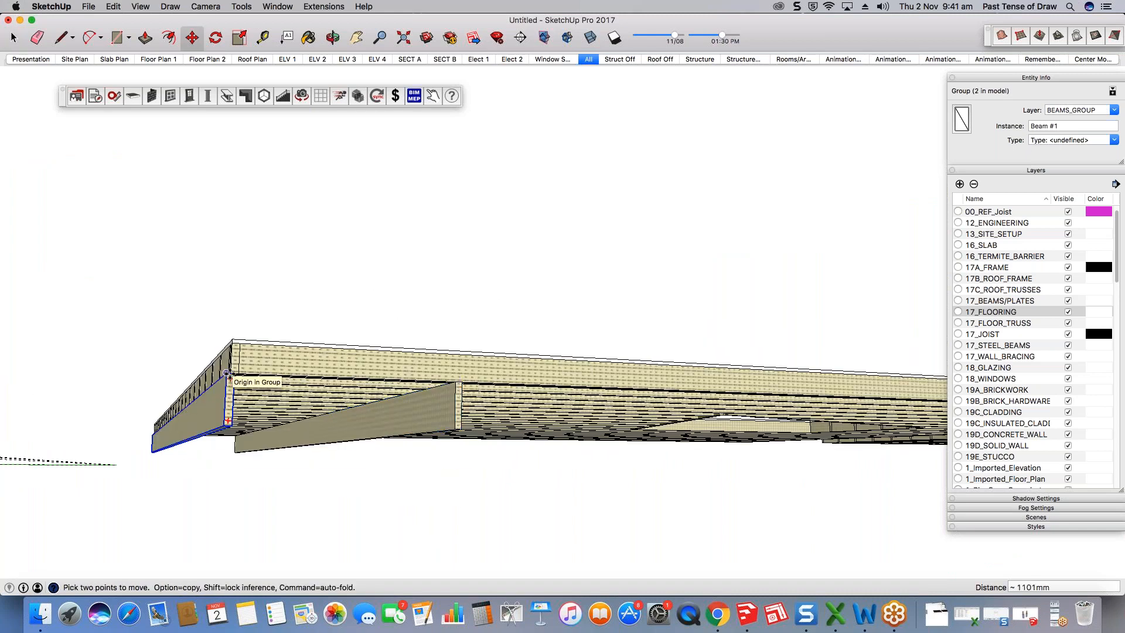
Step: Copy the end beam about 1455 mm along the deck, and copy that beam again farther along the joists
click(227, 373)
key(alt)
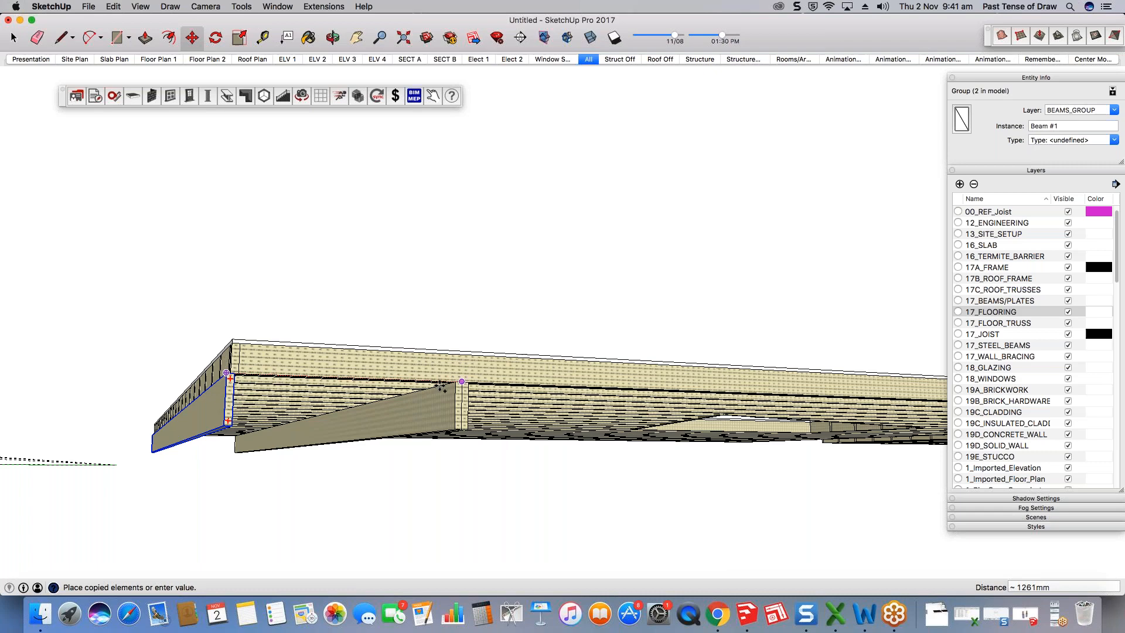
click(520, 384)
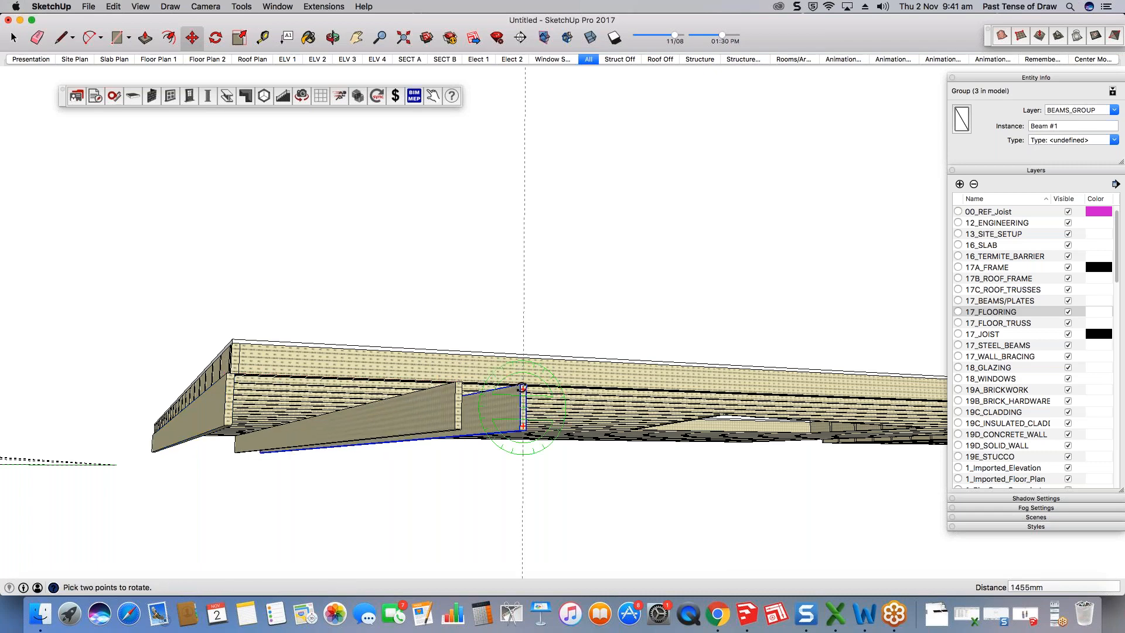
click(520, 384)
key(alt)
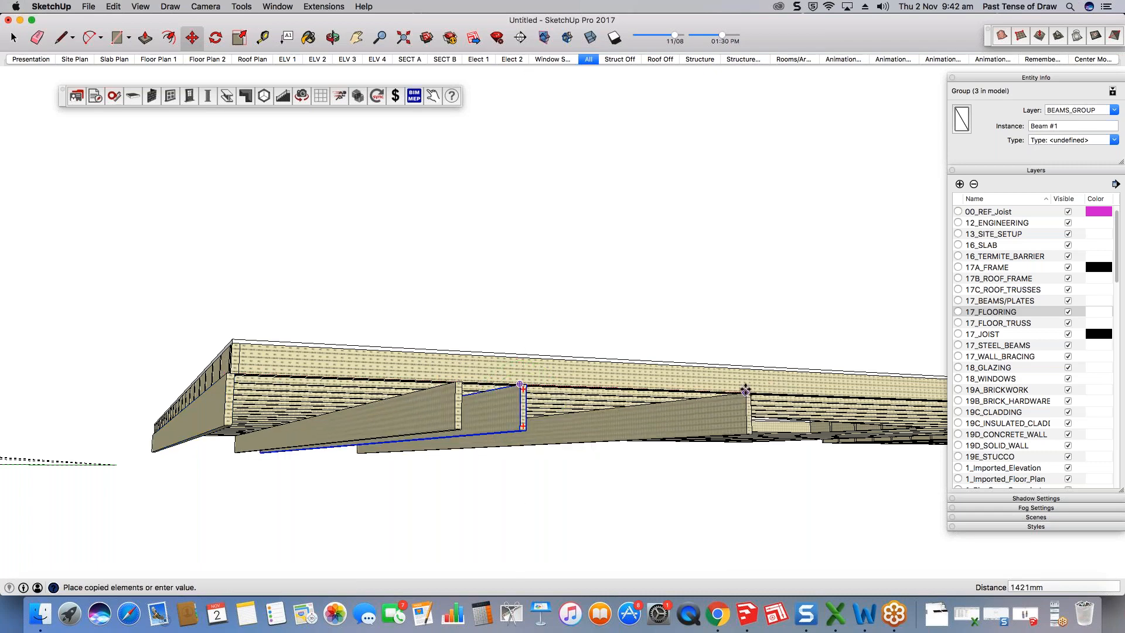
click(728, 390)
Step: Examine how the end beam meets the joists at the deck's corner and clear the selection
scroll(727, 390, up, 1)
middle_drag(727, 390, 422, 424)
key(space)
scroll(193, 404, up, 3)
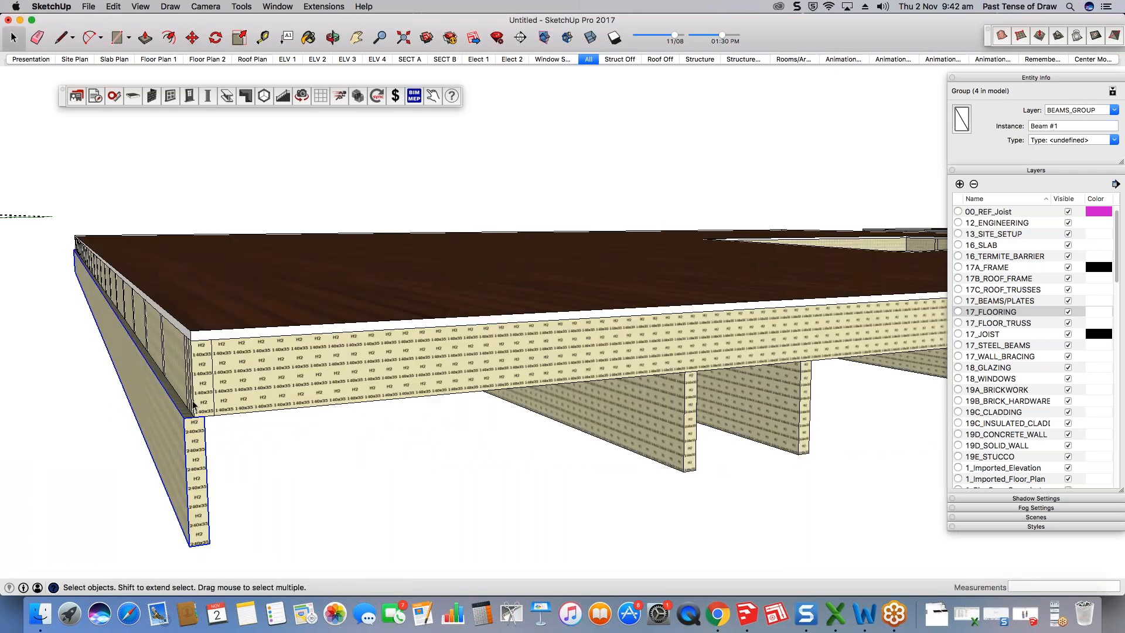
scroll(190, 413, up, 2)
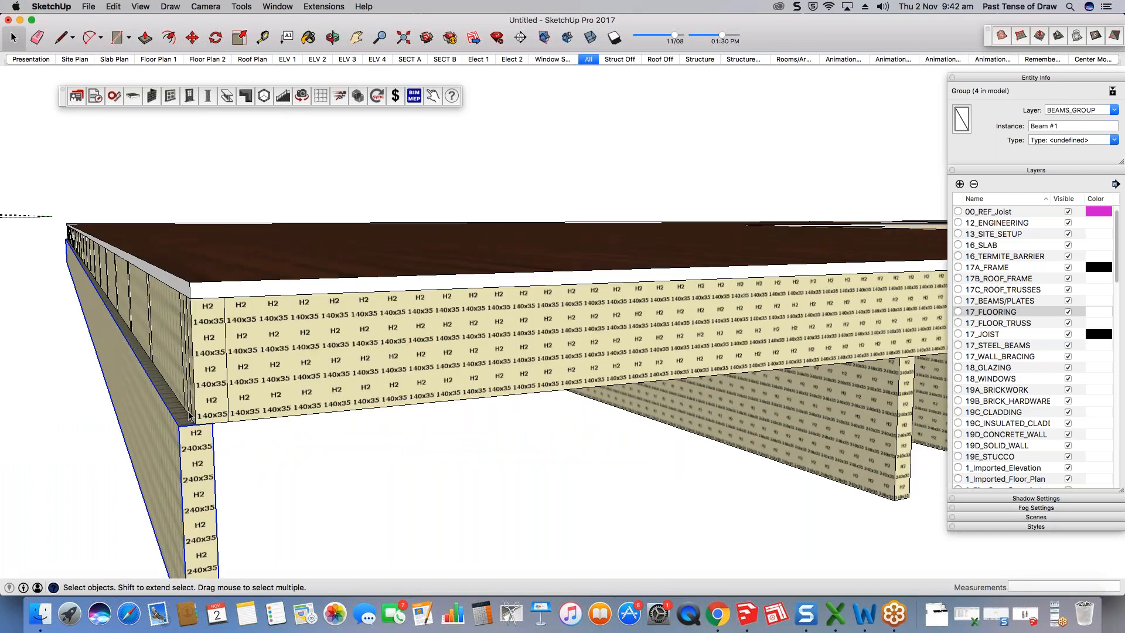
scroll(189, 416, down, 5)
mouse_move(228, 427)
middle_down()
mouse_move(246, 410)
mouse_move(233, 426)
middle_up()
middle_drag(328, 440, 375, 399)
click(402, 408)
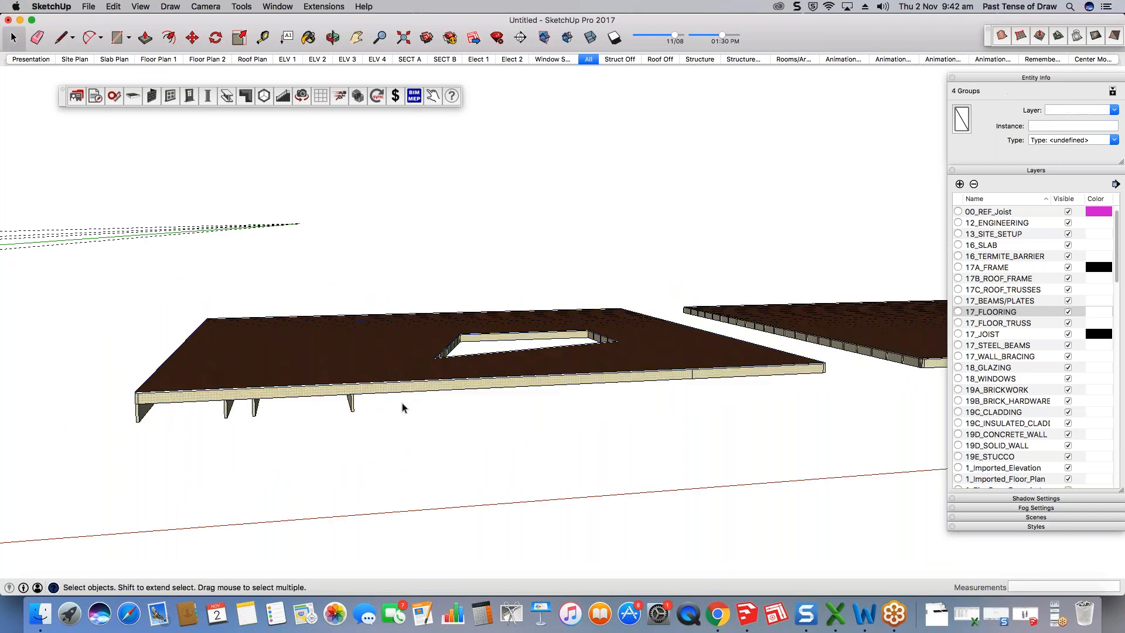
Step: Examine the row of beams from beneath the square deck and survey the surrounding model
scroll(395, 398, up, 1)
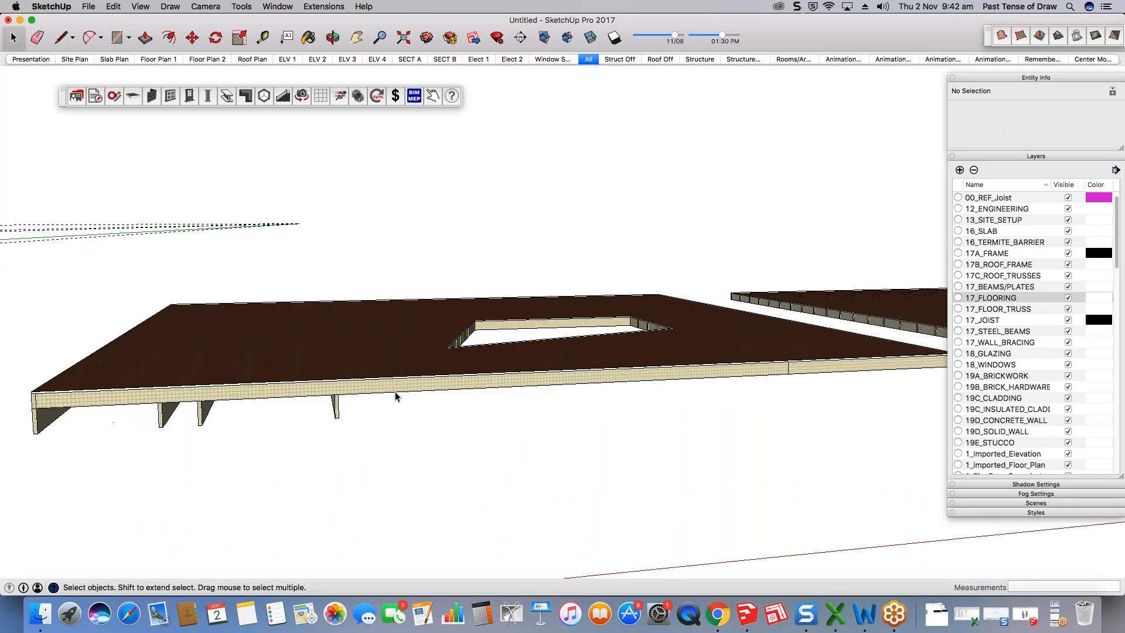
middle_drag(395, 391, 468, 386)
middle_drag(463, 433, 483, 384)
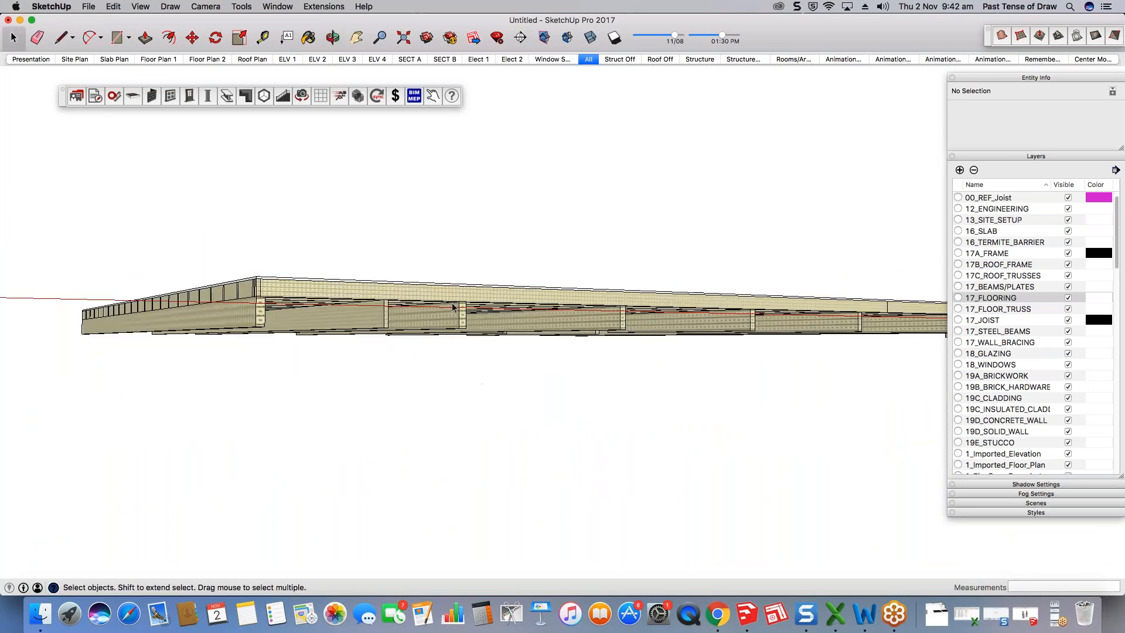
middle_drag(364, 309, 752, 303)
scroll(752, 303, down, 6)
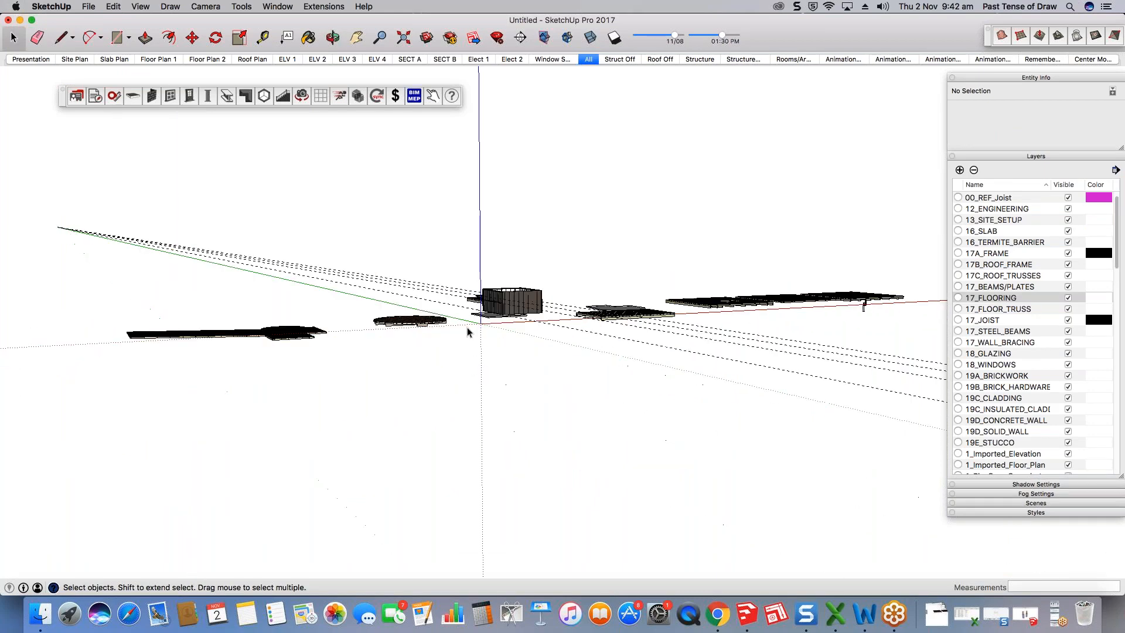
scroll(467, 326, up, 10)
middle_drag(469, 317, 499, 385)
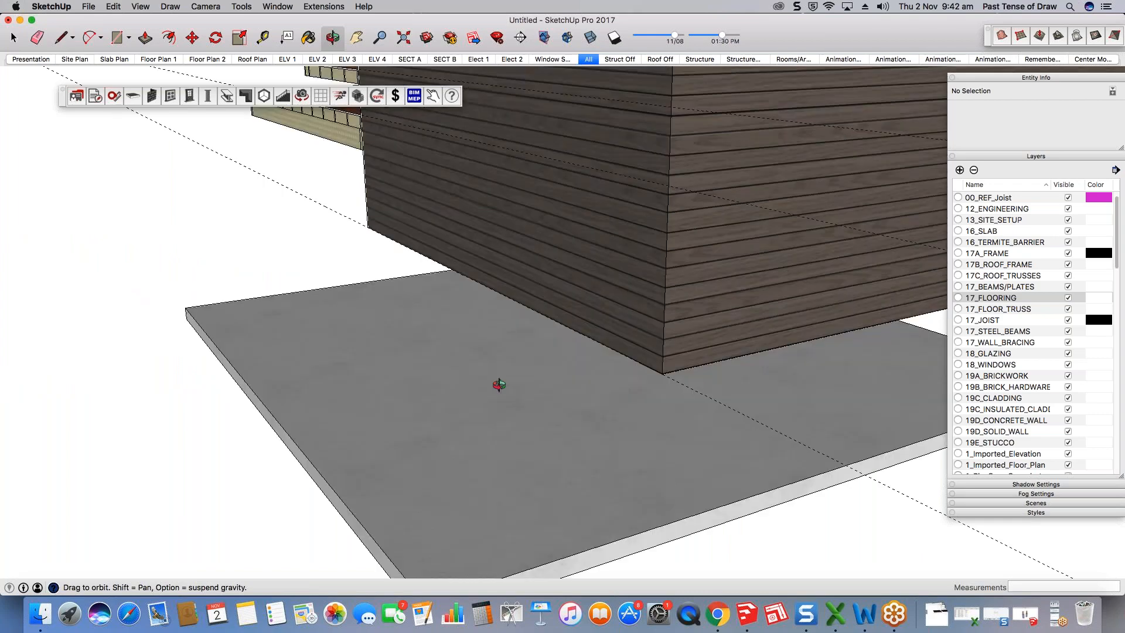
scroll(613, 362, down, 8)
scroll(932, 249, up, 4)
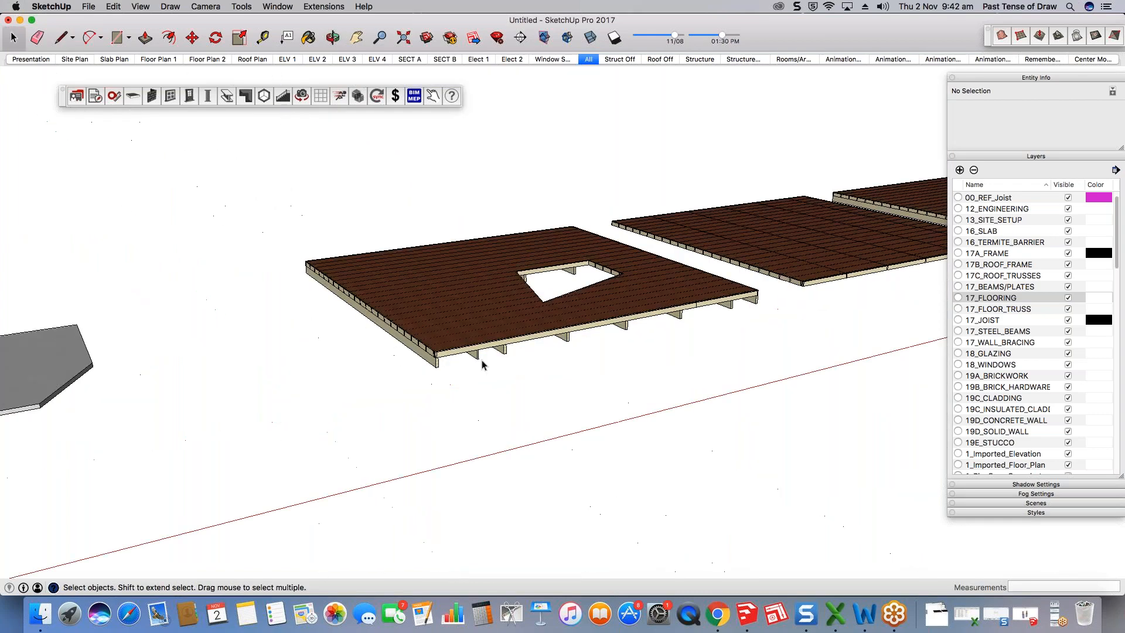
Step: Move the timber post and concrete footing group from beside the neighbouring deck to in front of the square deck
scroll(483, 364, up, 3)
scroll(210, 475, down, 3)
scroll(706, 378, up, 5)
scroll(703, 375, up, 3)
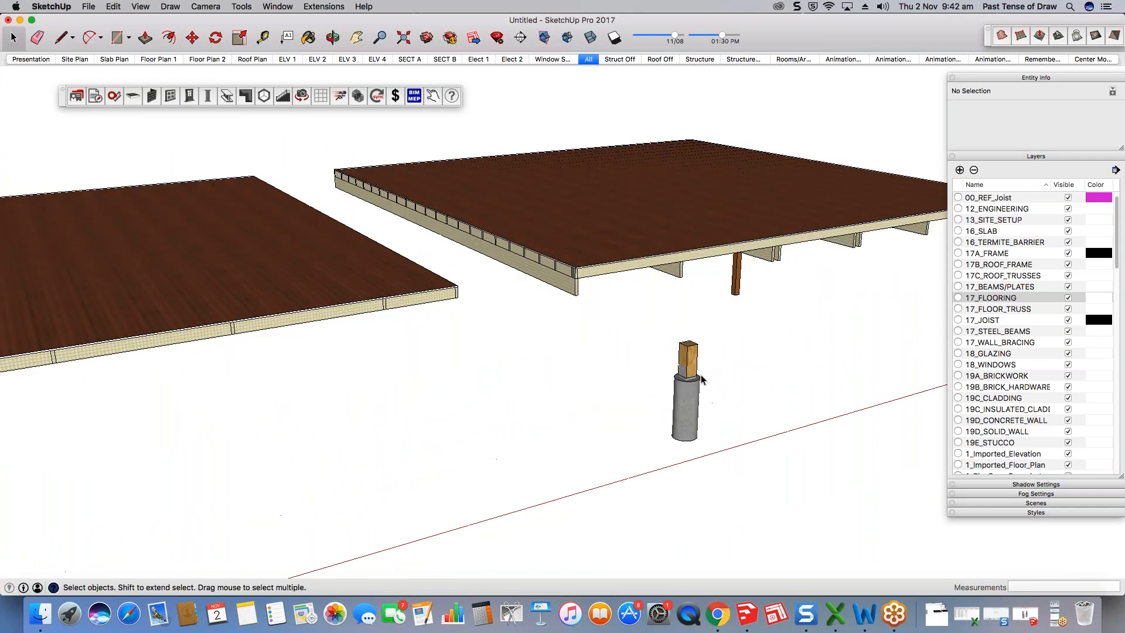
scroll(700, 374, up, 1)
middle_drag(701, 374, 622, 388)
click(622, 388)
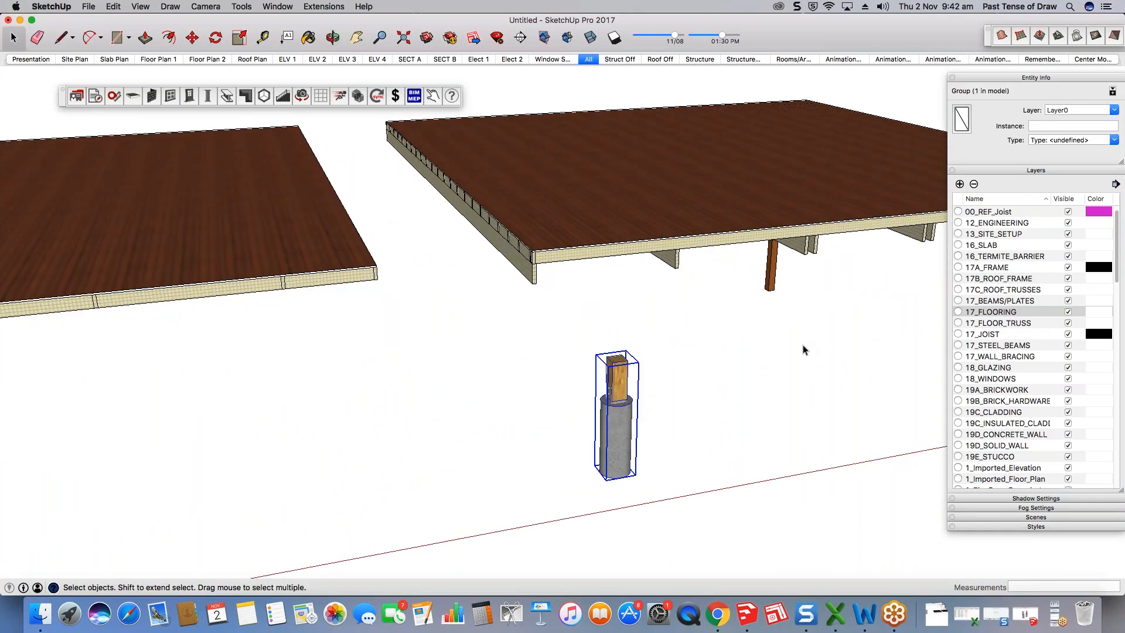
middle_drag(803, 350, 610, 347)
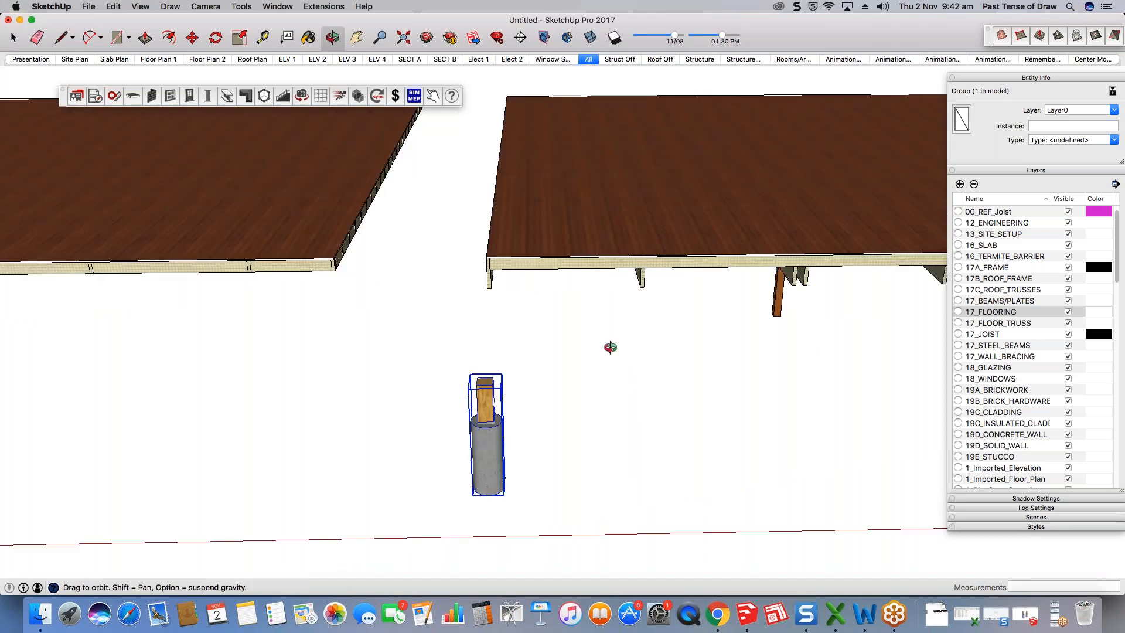
scroll(677, 361, down, 5)
key(m)
scroll(677, 361, down, 3)
scroll(578, 355, up, 6)
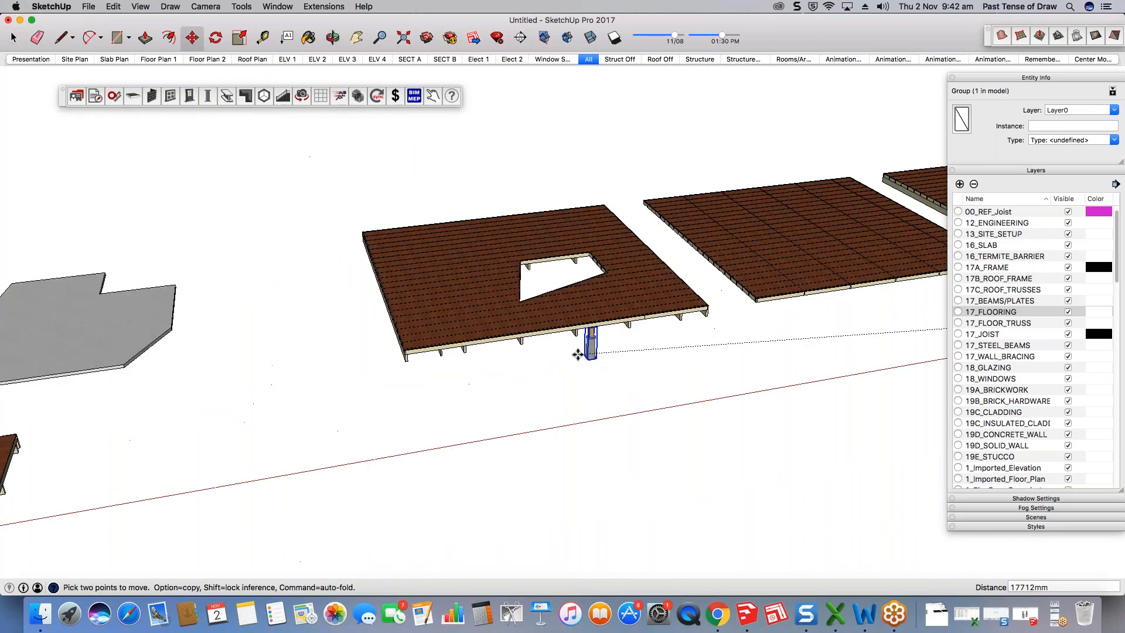
scroll(471, 396, up, 3)
scroll(471, 396, up, 2)
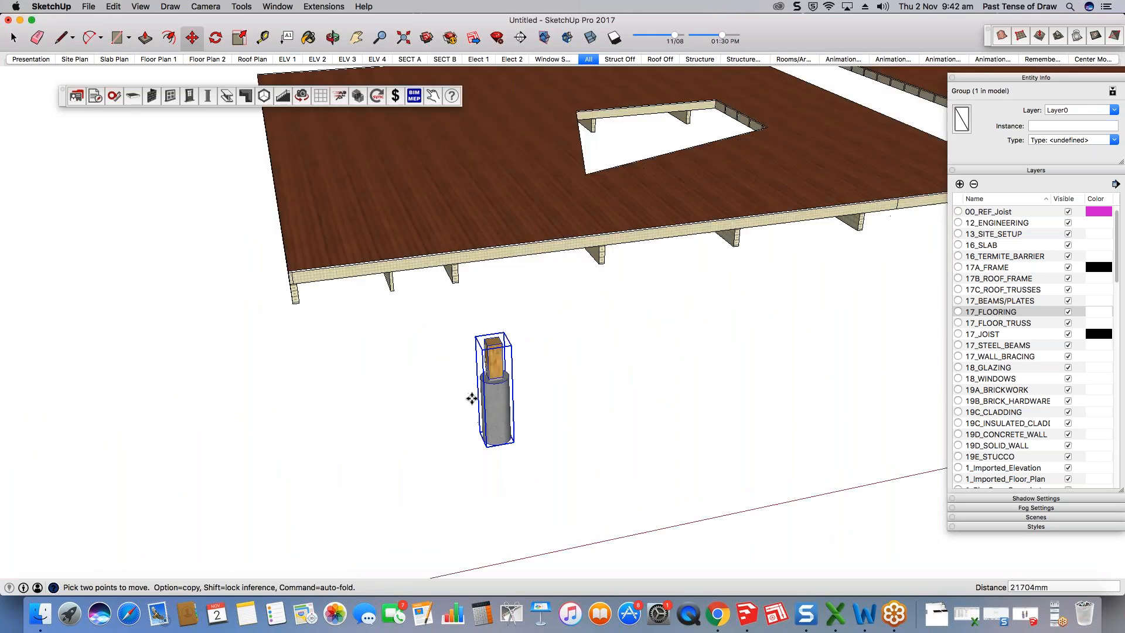
scroll(472, 398, up, 2)
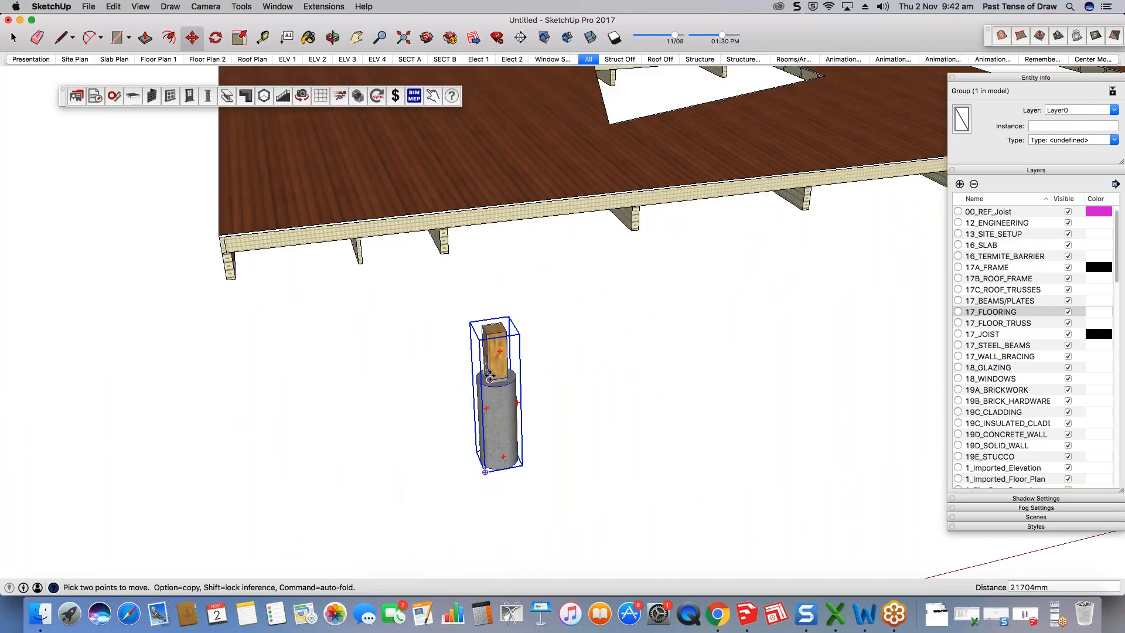
Step: Examine the metal bracket joining the timber post to its concrete footing from several angles
scroll(490, 375, up, 5)
middle_drag(479, 376, 920, 322)
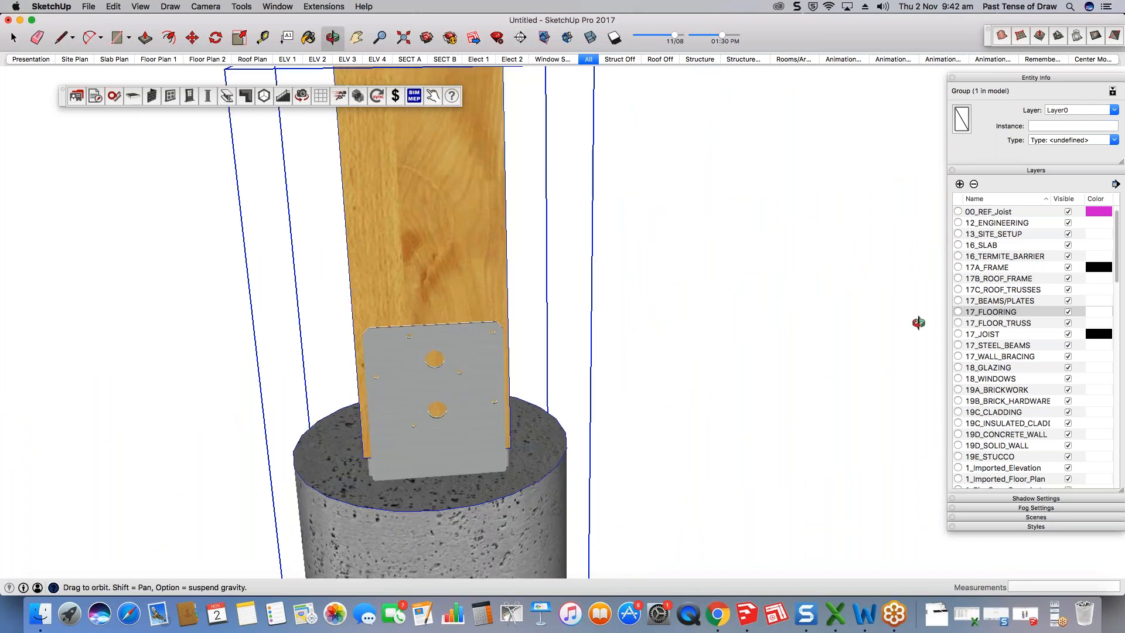
key(m)
scroll(453, 314, down, 3)
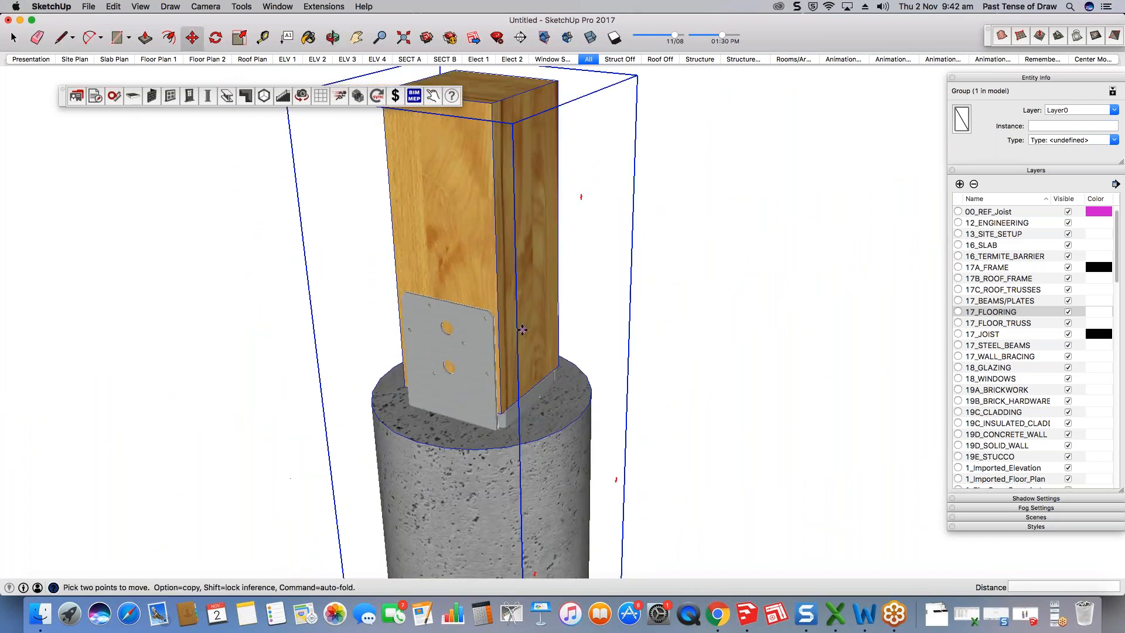
key(space)
scroll(484, 362, up, 4)
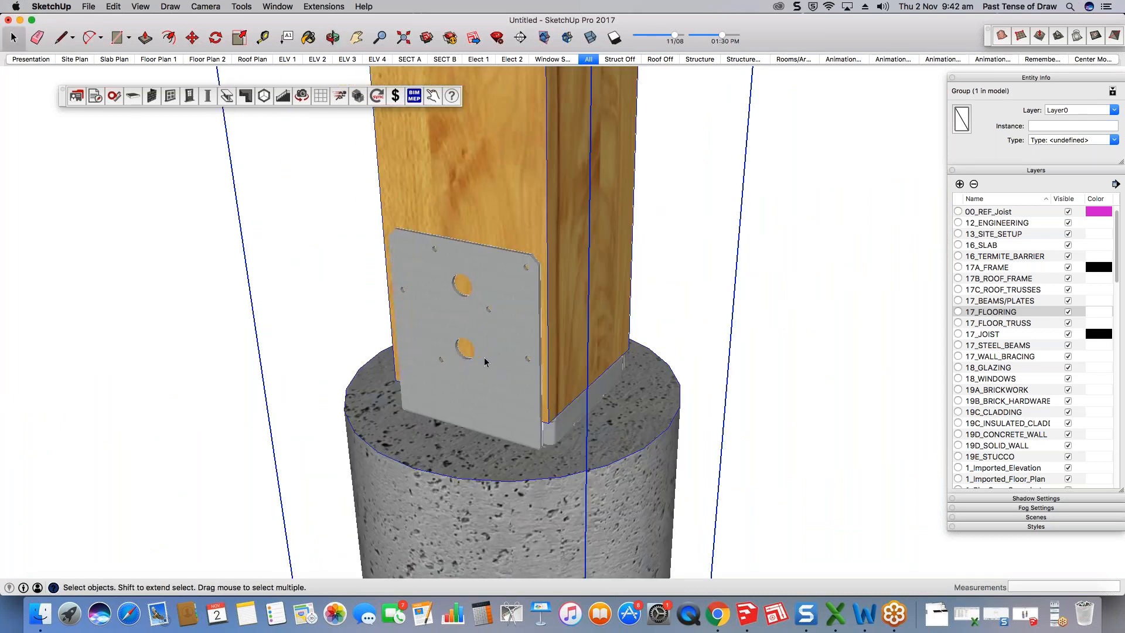
scroll(497, 362, up, 2)
scroll(497, 362, down, 6)
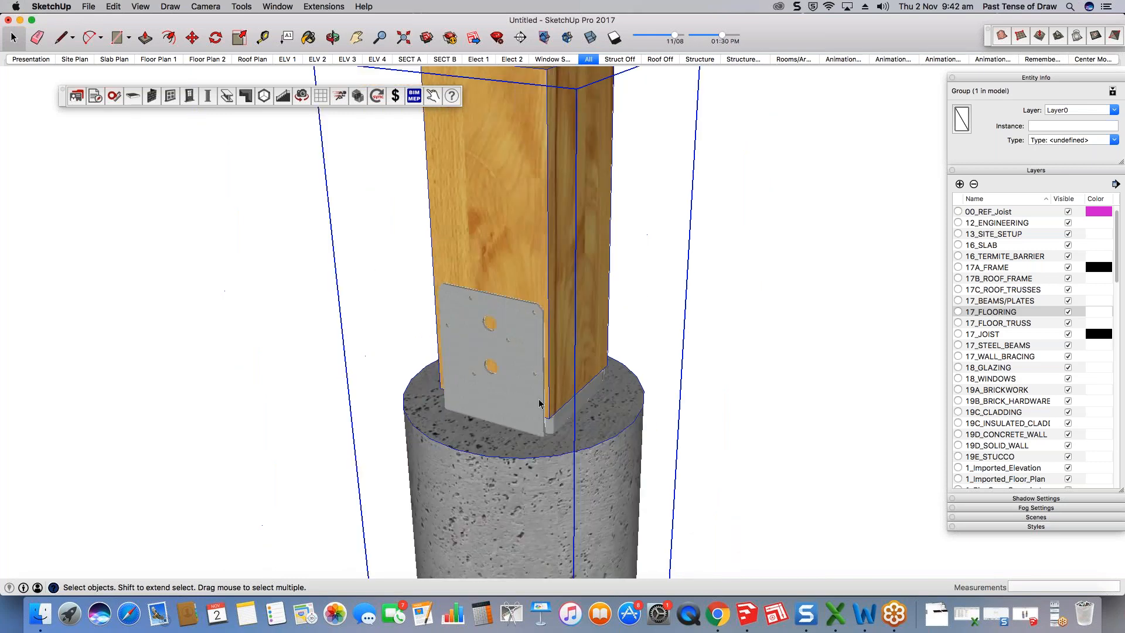
middle_drag(539, 402, 532, 309)
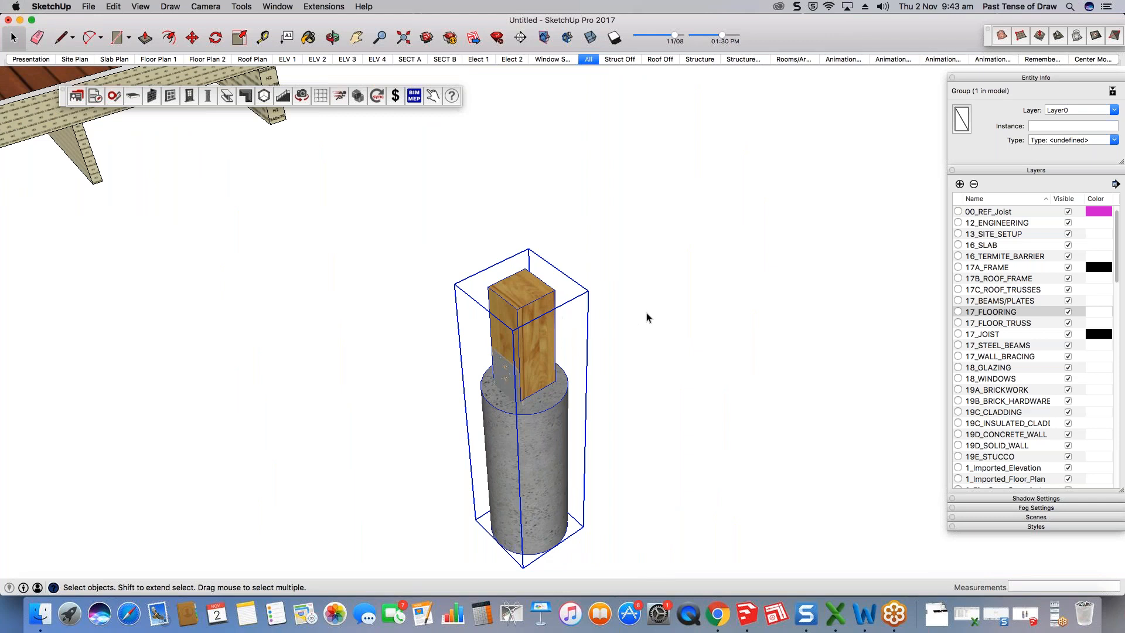
scroll(681, 299, down, 1)
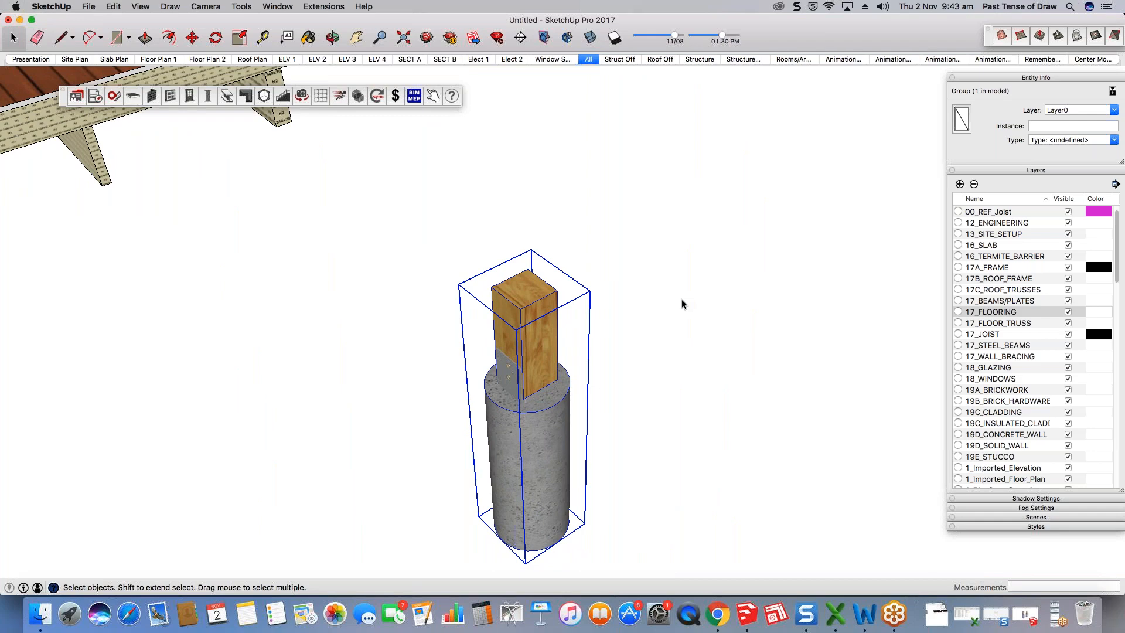
middle_drag(568, 332, 553, 293)
scroll(554, 293, down, 5)
scroll(536, 286, up, 3)
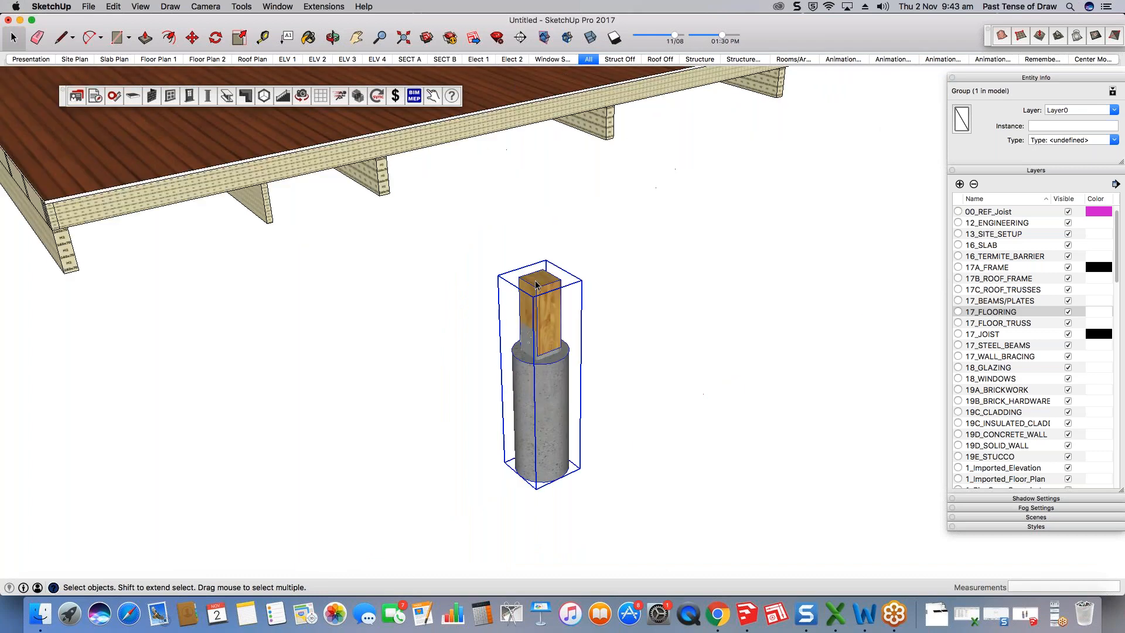
Step: Move the timber post and concrete footing group beneath the end beam, set in from the square deck's front corner
key(m)
click(536, 286)
scroll(536, 286, down, 4)
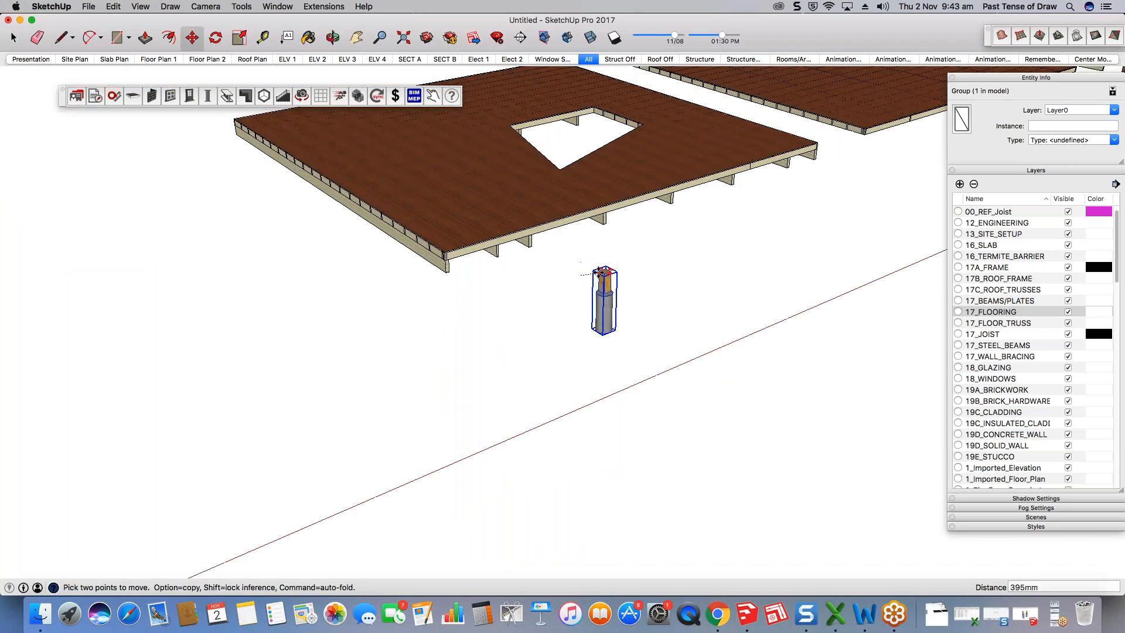
scroll(451, 267, up, 5)
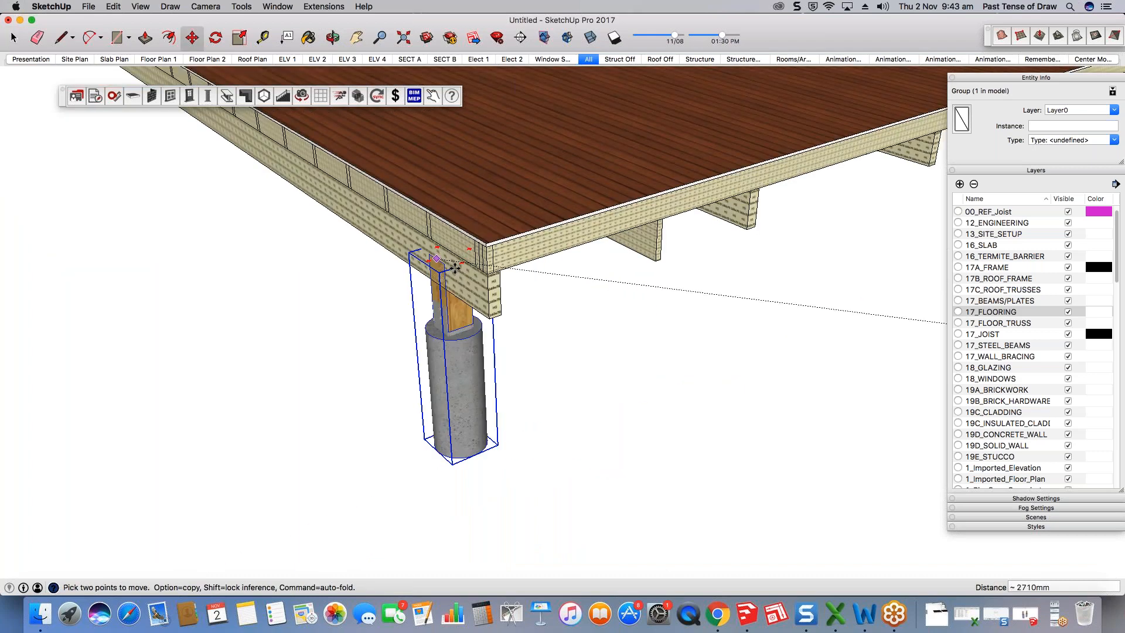
scroll(455, 267, up, 3)
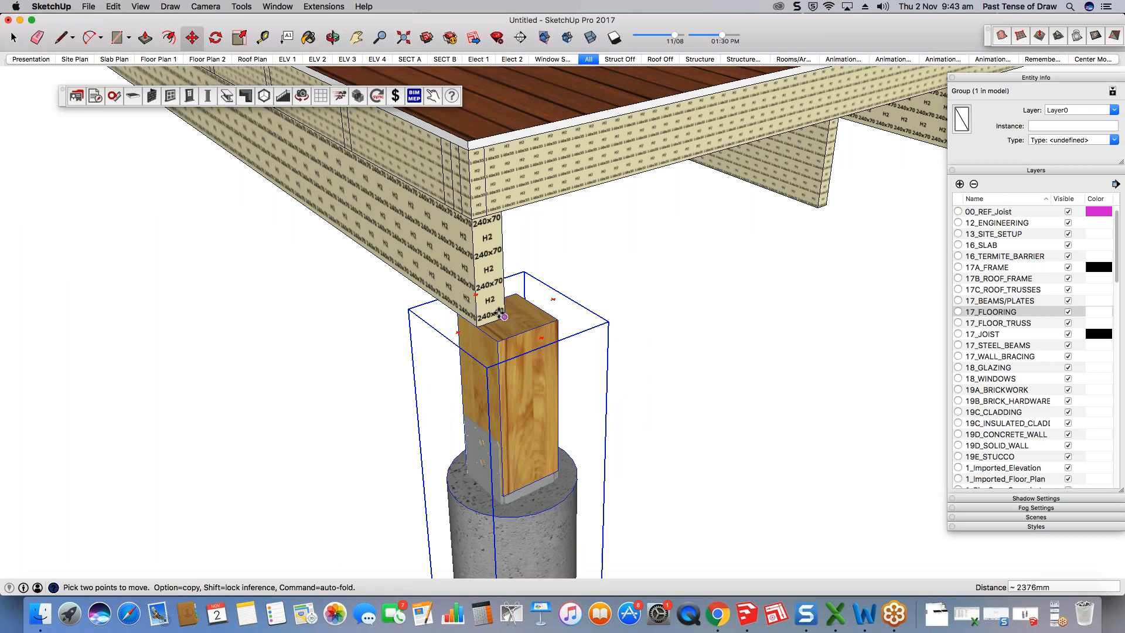
scroll(501, 314, up, 2)
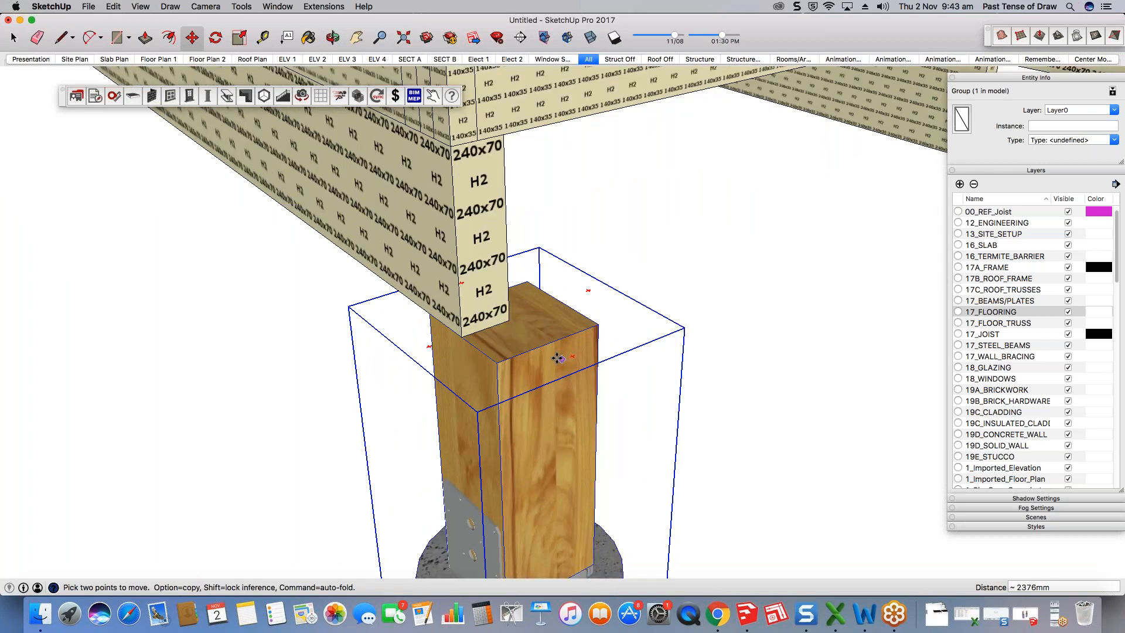
scroll(557, 358, down, 3)
middle_drag(549, 358, 194, 368)
scroll(195, 369, up, 3)
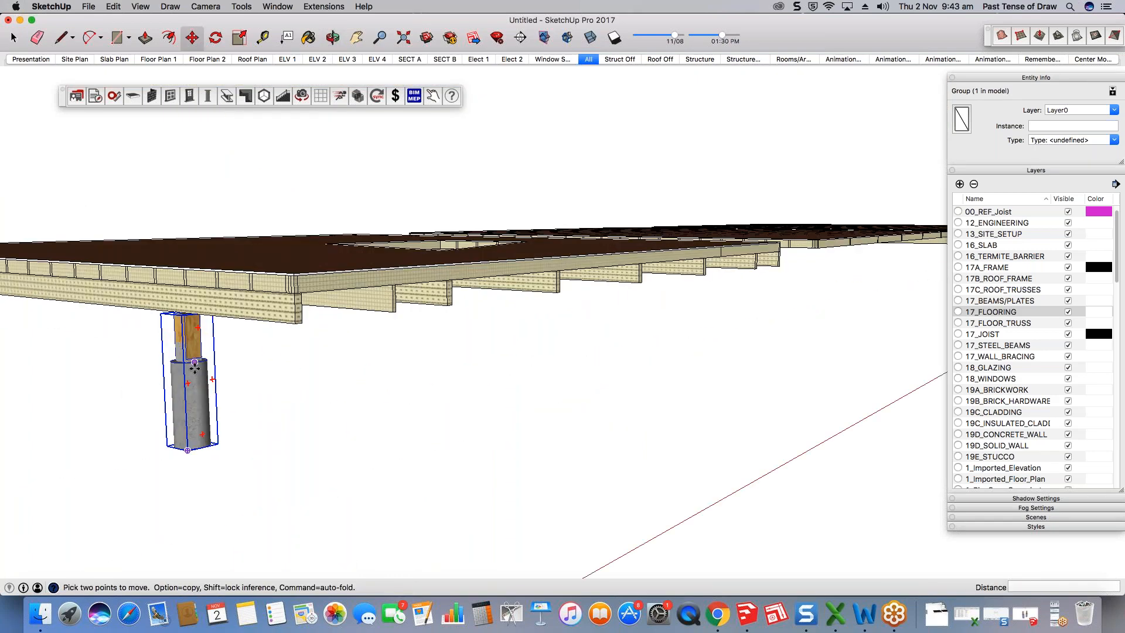
scroll(194, 369, up, 3)
scroll(298, 385, down, 1)
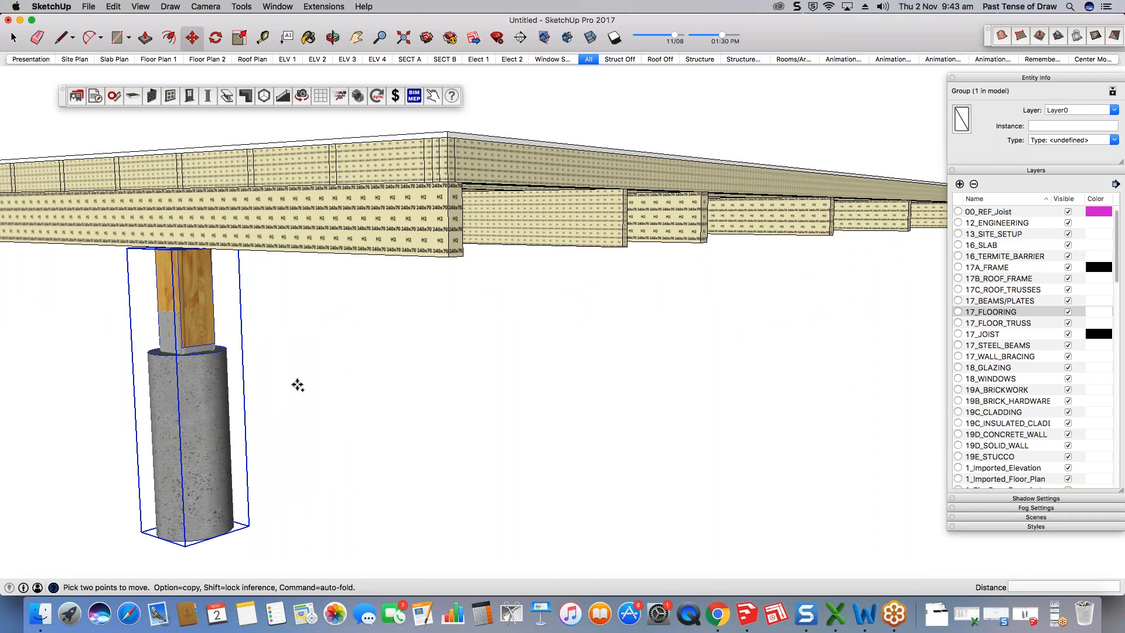
scroll(272, 342, down, 1)
middle_drag(273, 342, 370, 327)
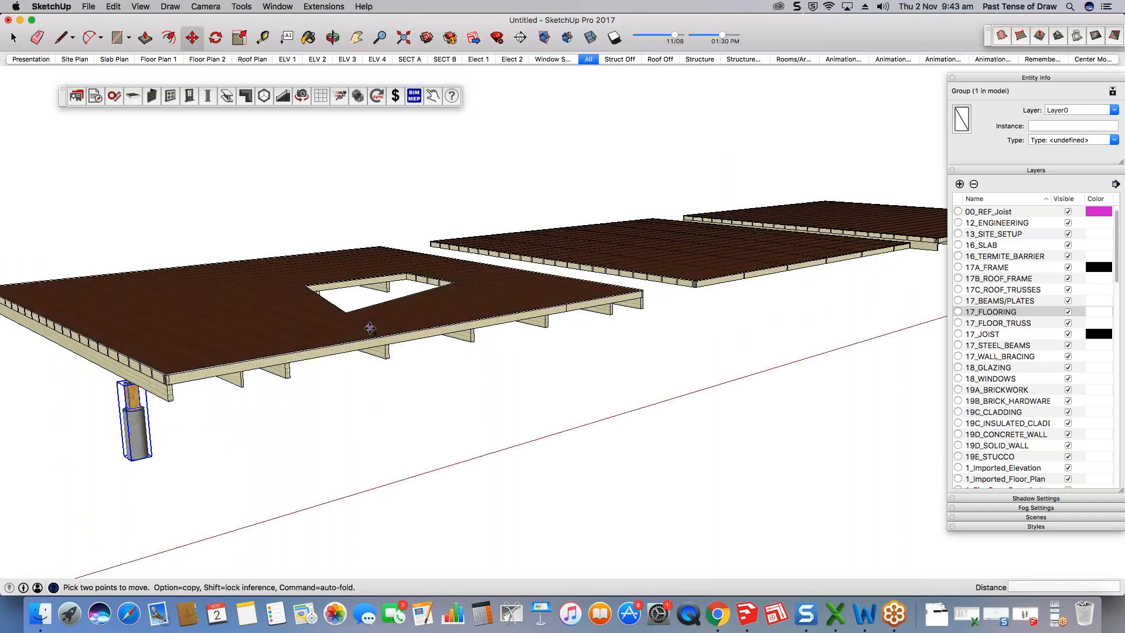
scroll(280, 283, up, 5)
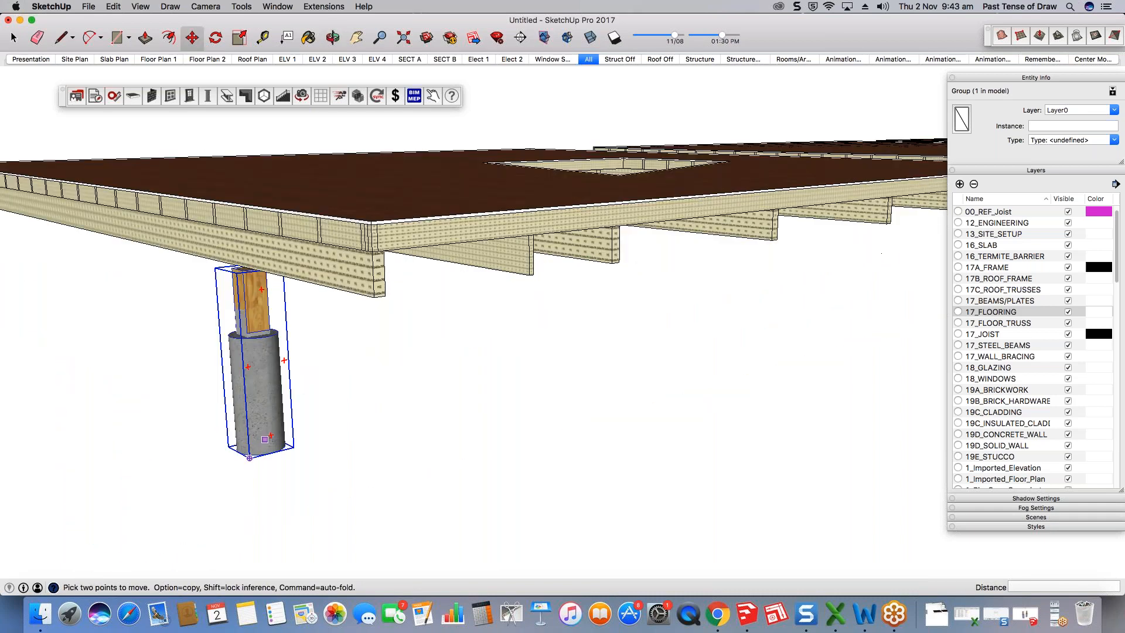
Step: Copy the post and footing group along the deck's front edge to beneath the next 240x70 beam
click(280, 283)
key(alt)
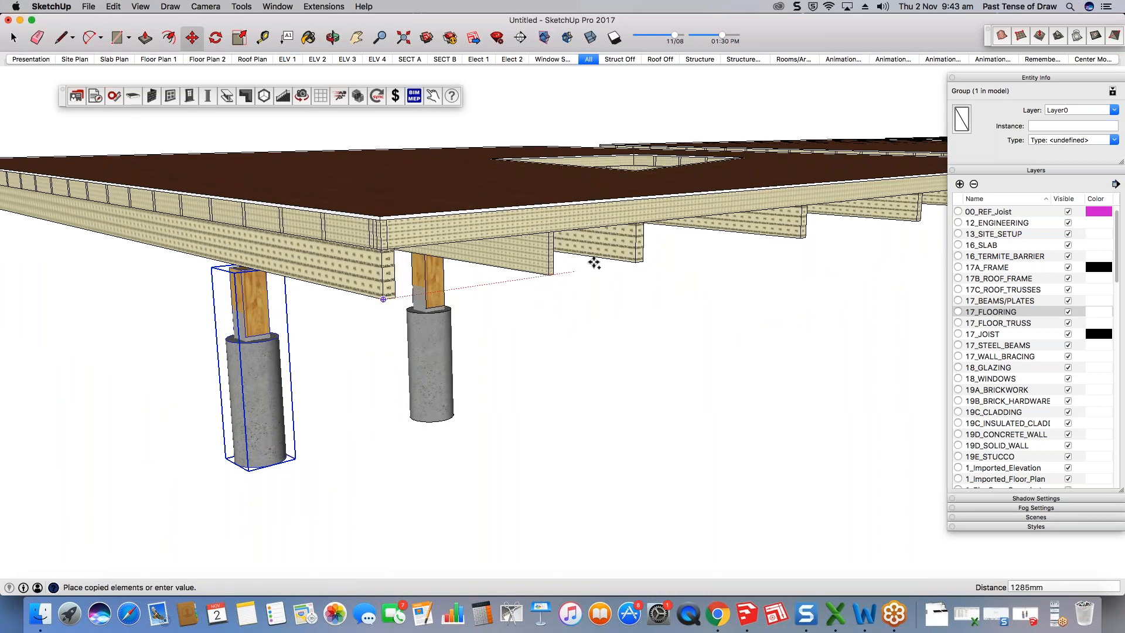
key(o)
middle_drag(580, 258, 422, 256)
click(582, 236)
Step: Copy the second post and footing group to the following 240x70 beam and repeat the copy x3 along the deck's front edge
middle_drag(582, 235, 541, 193)
key(m)
middle_drag(625, 240, 626, 238)
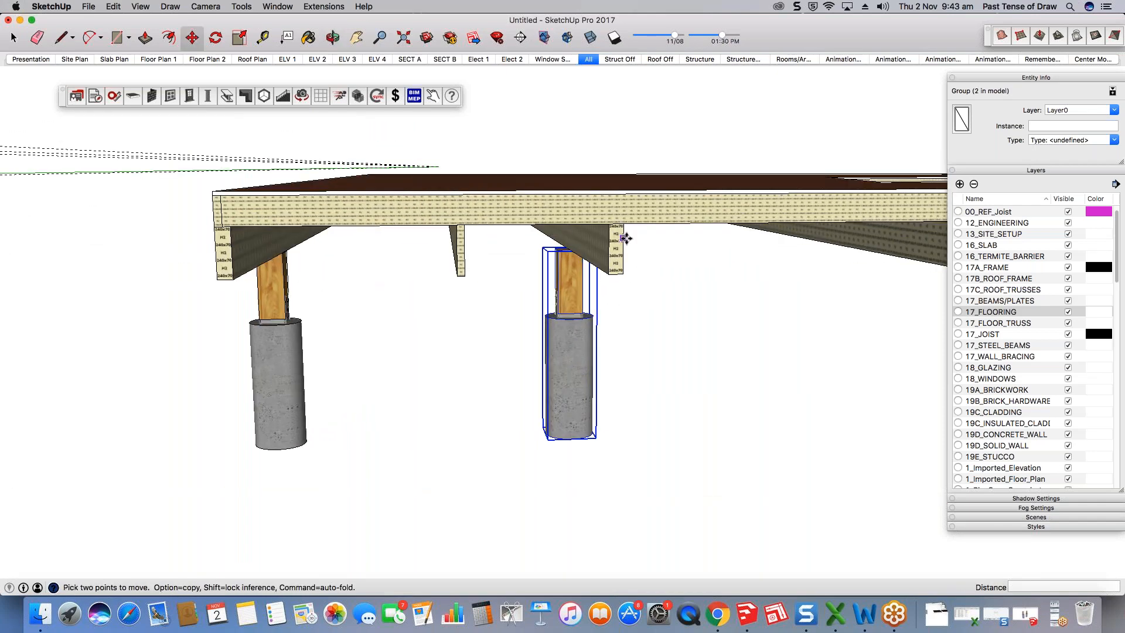
scroll(626, 238, up, 2)
scroll(604, 293, up, 2)
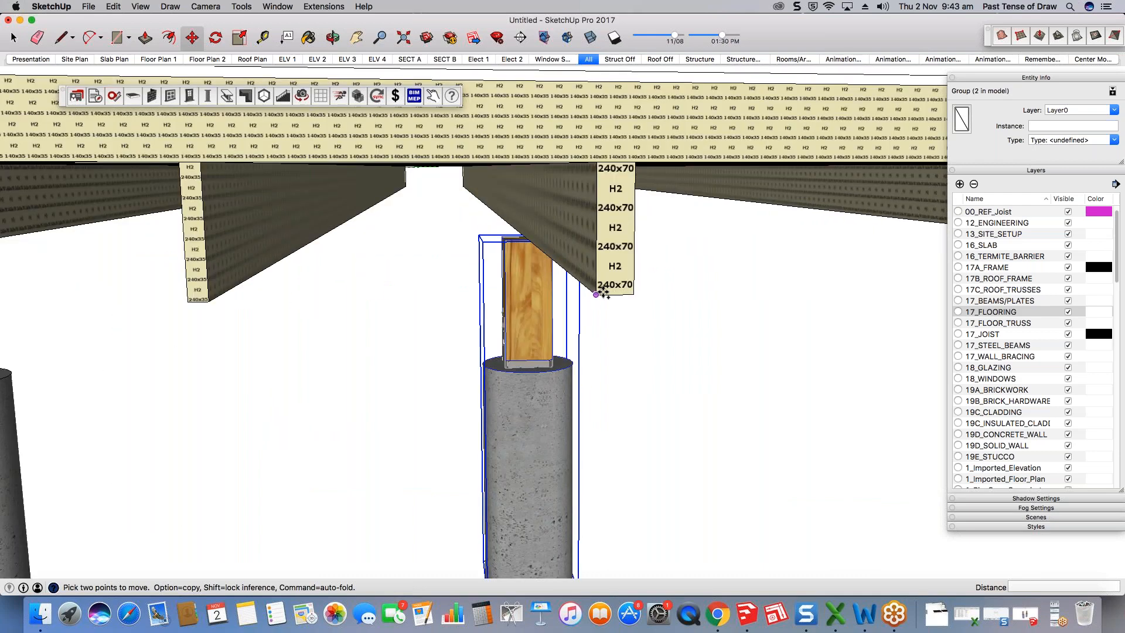
click(603, 293)
key(alt)
scroll(609, 296, down, 5)
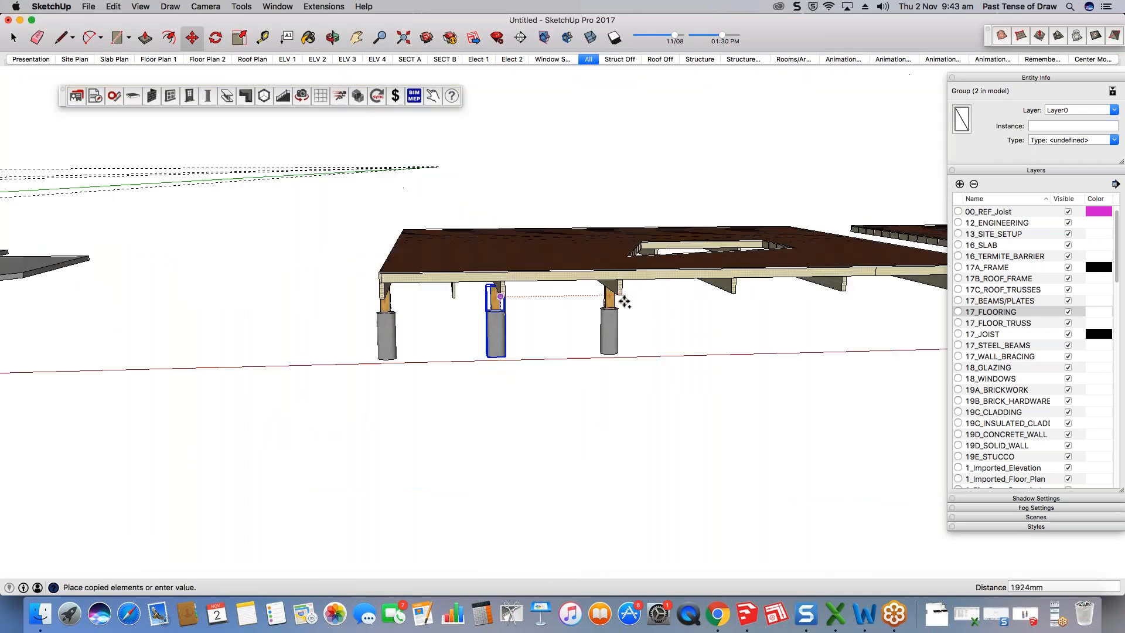
scroll(624, 302, up, 2)
click(610, 282)
middle_drag(610, 282, 453, 328)
text(x3)
key(Return)
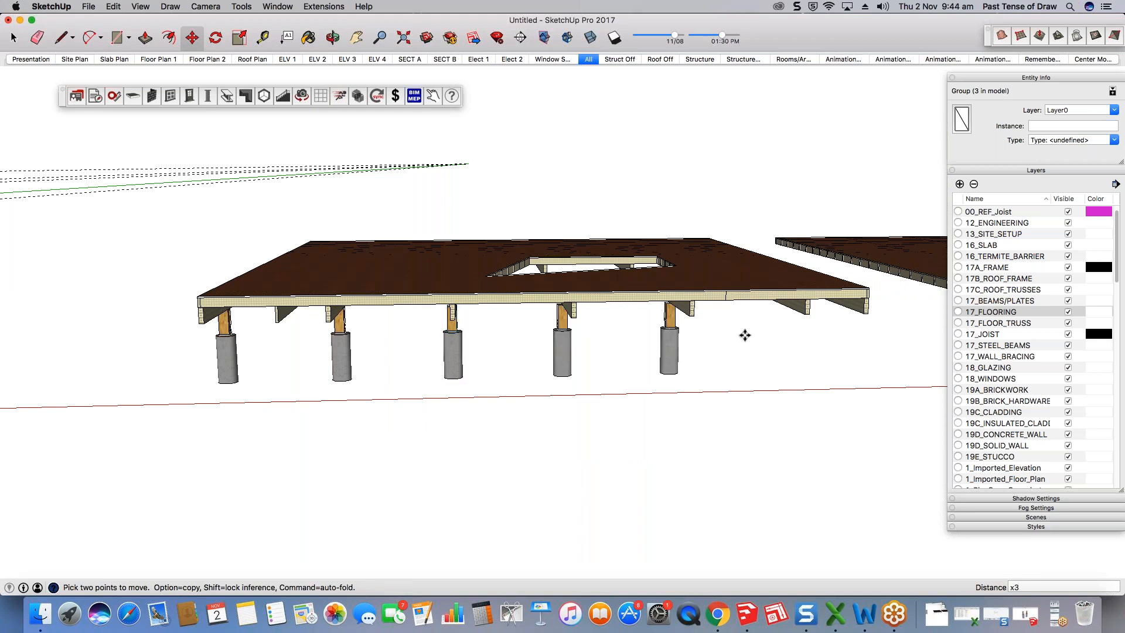
Step: Select all five post and footing groups and copy the row along the beams to beneath the deck's opposite side
key(space)
mouse_move(522, 344)
middle_down()
mouse_move(648, 314)
mouse_move(559, 342)
mouse_move(542, 319)
mouse_move(531, 338)
middle_up()
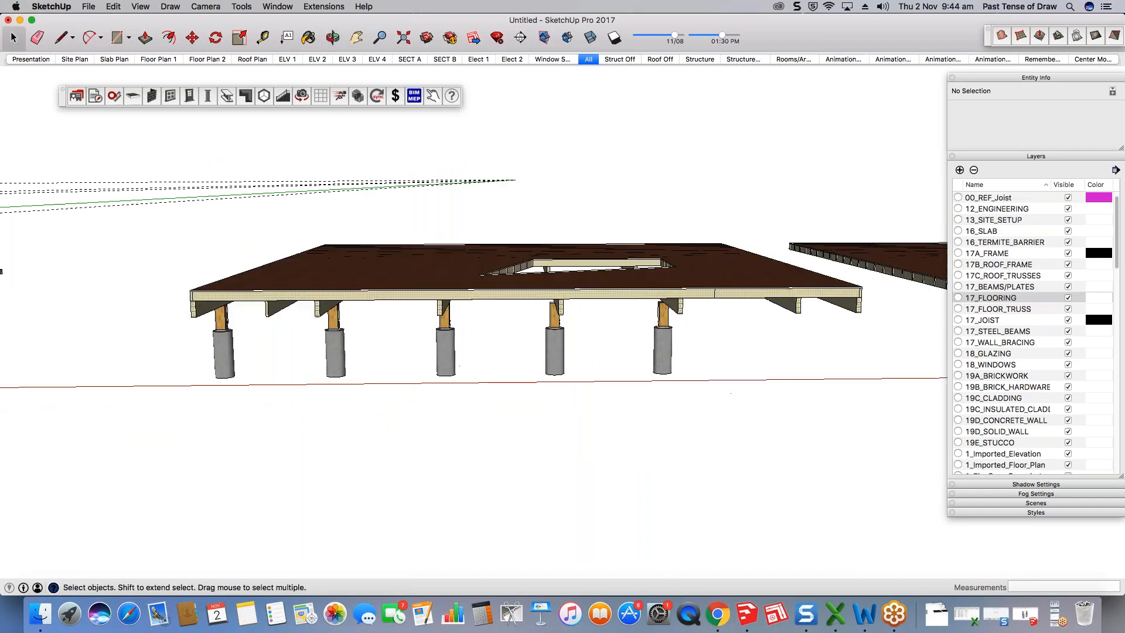
drag(300, 295, 728, 384)
shift+click(223, 352)
middle_drag(205, 437, 645, 417)
key(m)
middle_drag(495, 427, 529, 415)
scroll(526, 304, up, 3)
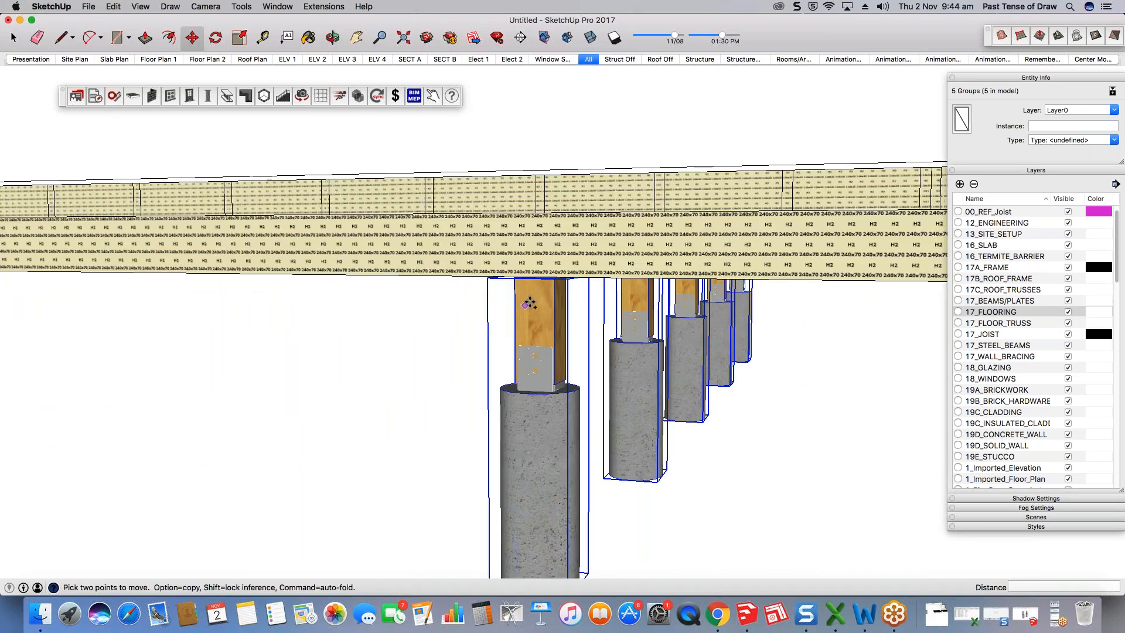
click(529, 304)
key(alt)
scroll(414, 303, down, 5)
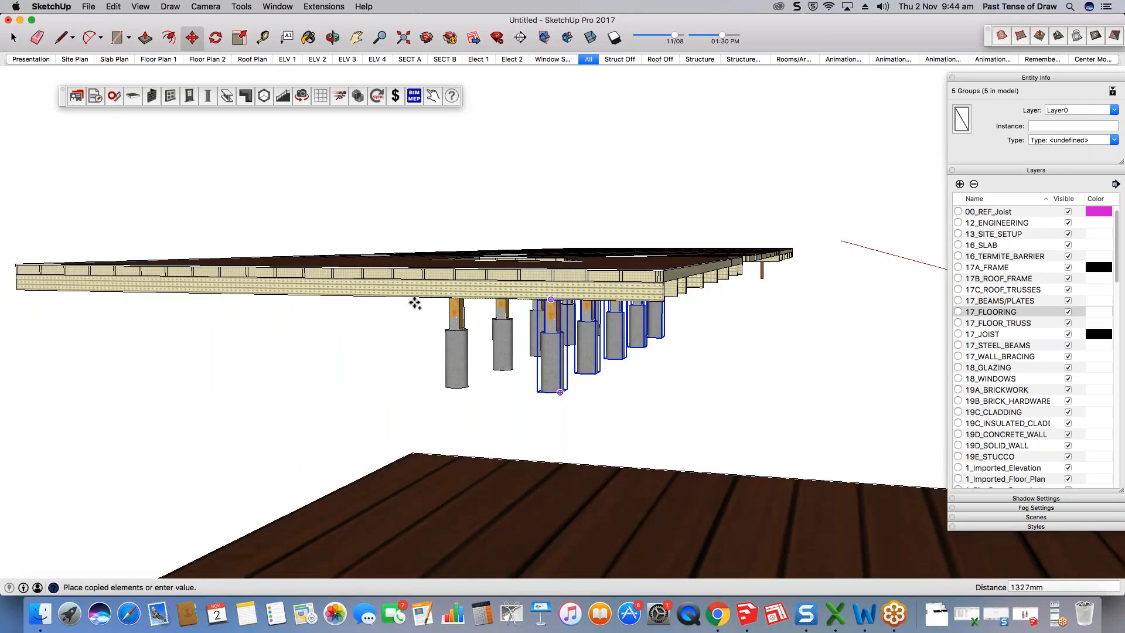
middle_drag(251, 284, 732, 406)
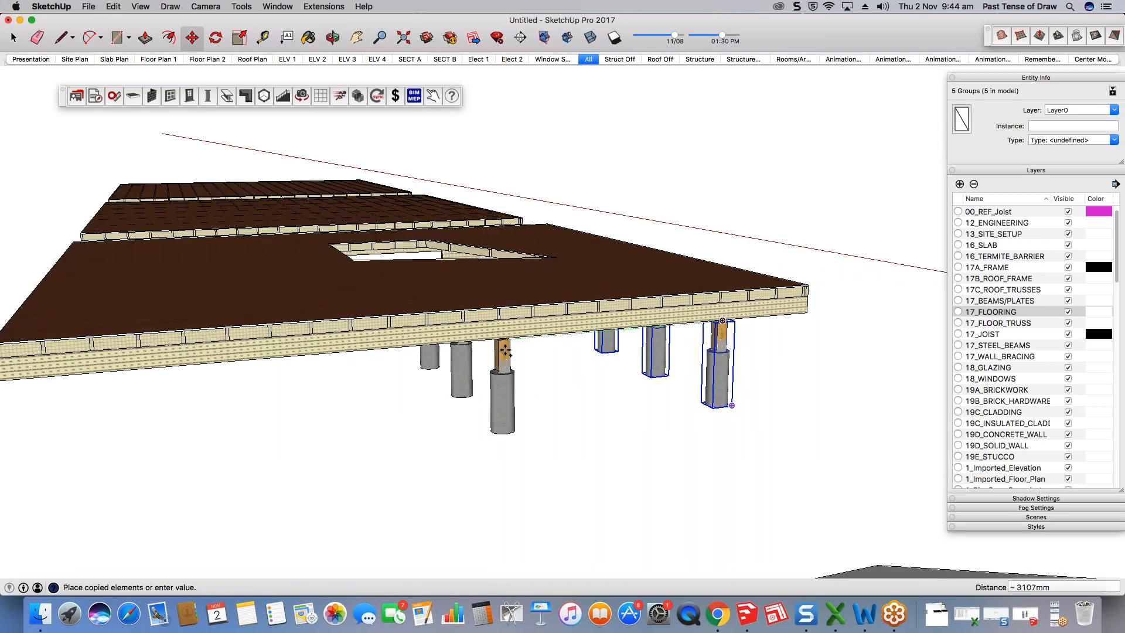
scroll(505, 351, down, 1)
middle_drag(512, 350, 306, 399)
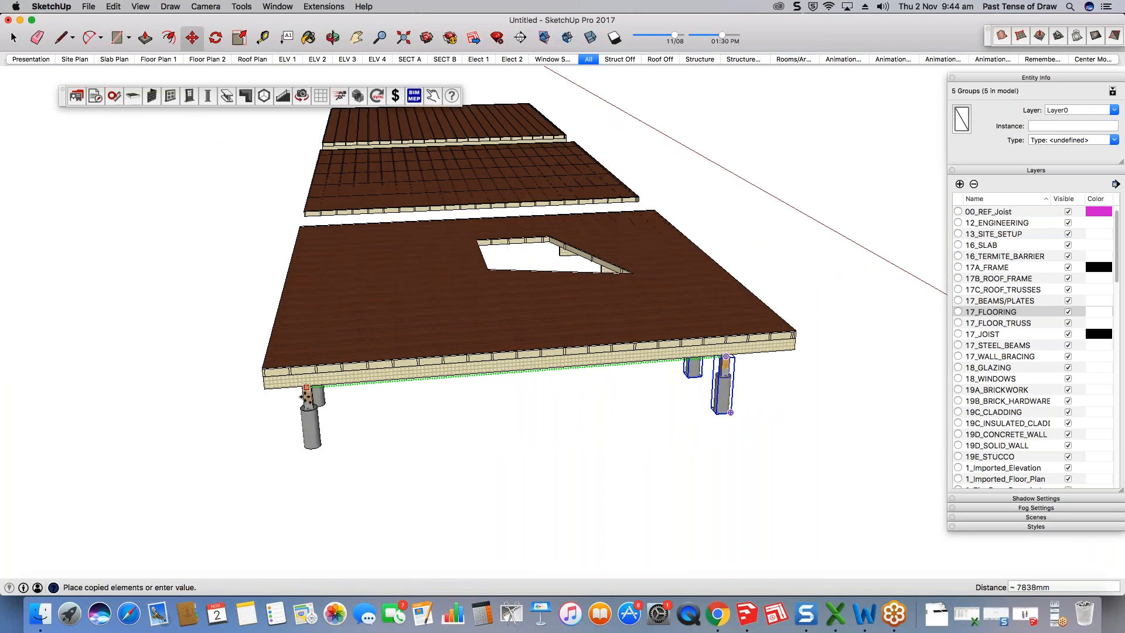
scroll(306, 398, up, 4)
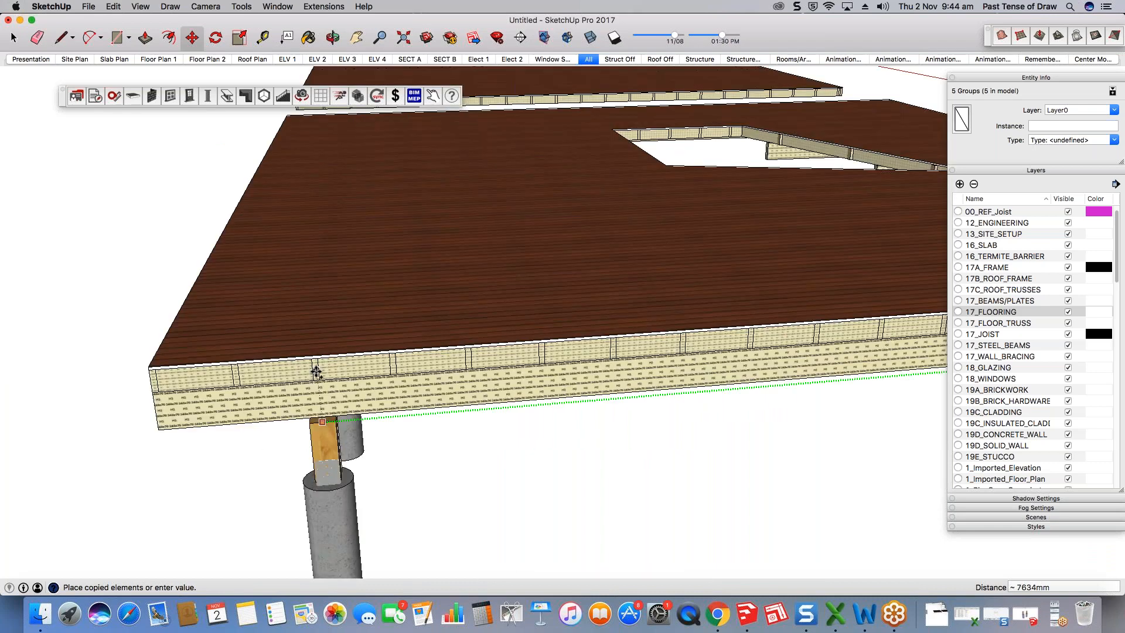
click(316, 372)
Step: Divide the copy distance with /2 to add a middle row of posts, and clear the selection
scroll(403, 385, down, 5)
text(/2)
key(Return)
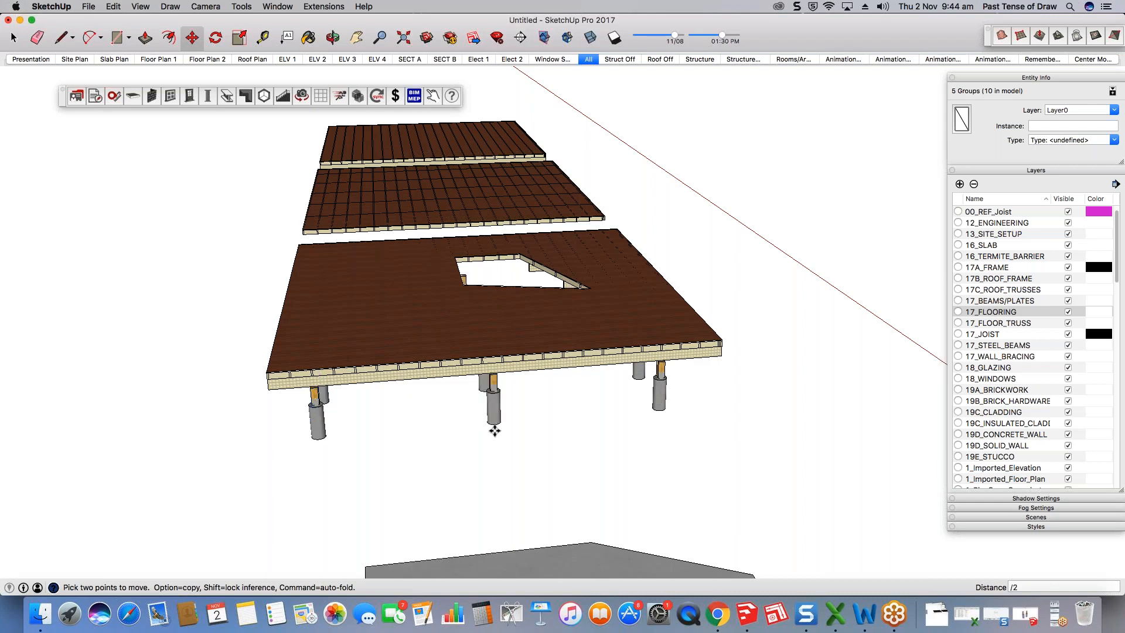
key(space)
Step: Move the void in the square deck's floor joists to a new position with Move Void and clear the selection
middle_drag(520, 288, 625, 269)
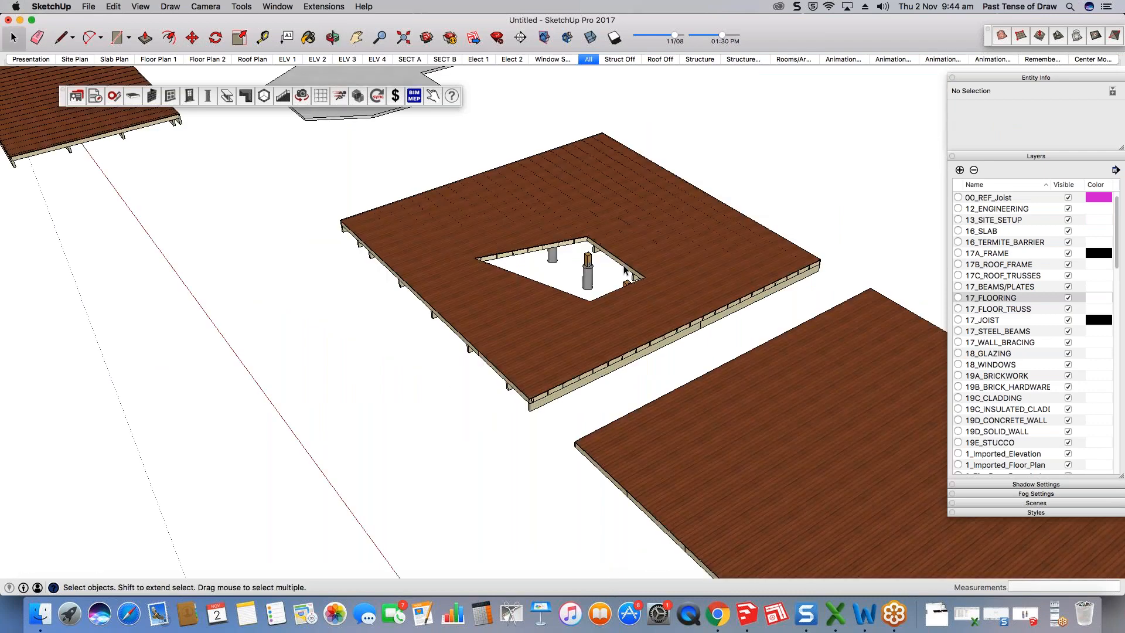
scroll(625, 269, up, 3)
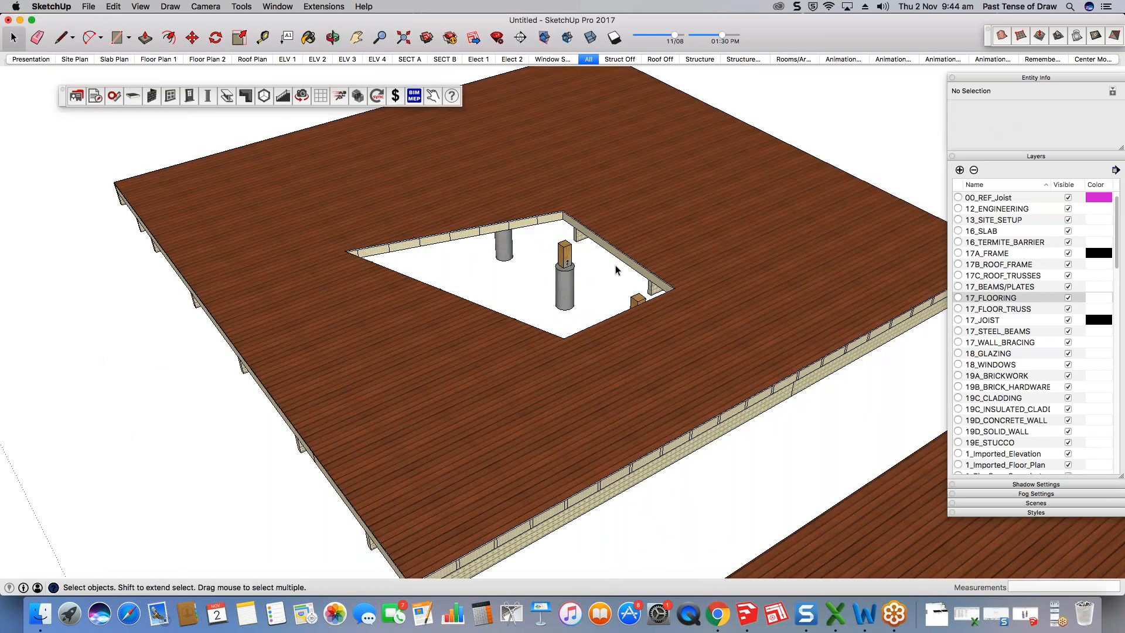
scroll(615, 265, up, 5)
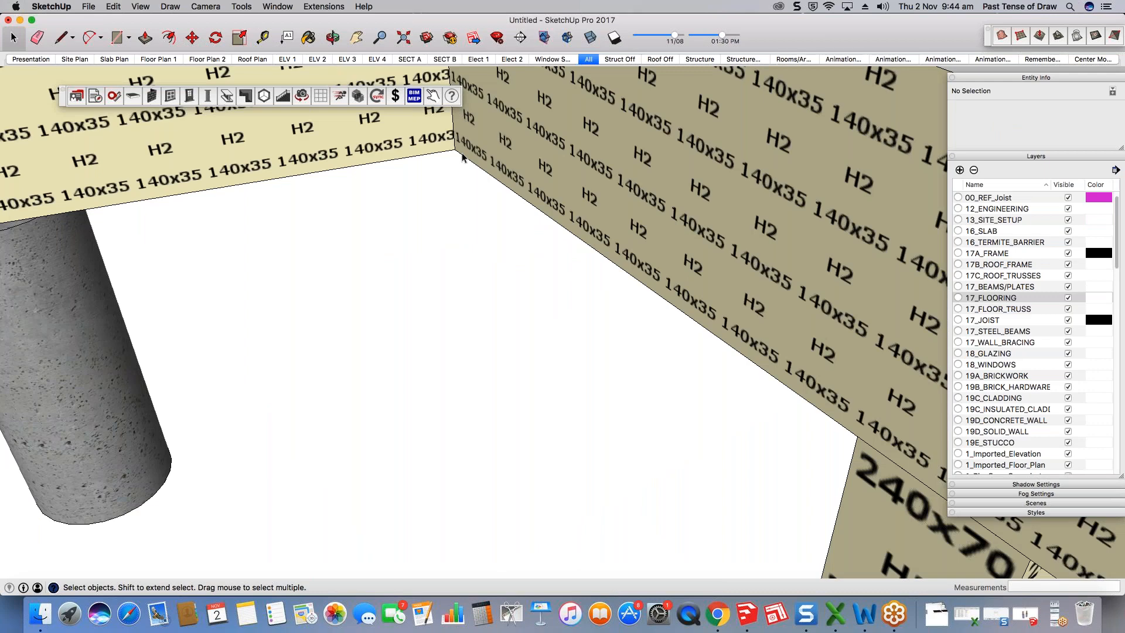
scroll(462, 158, down, 5)
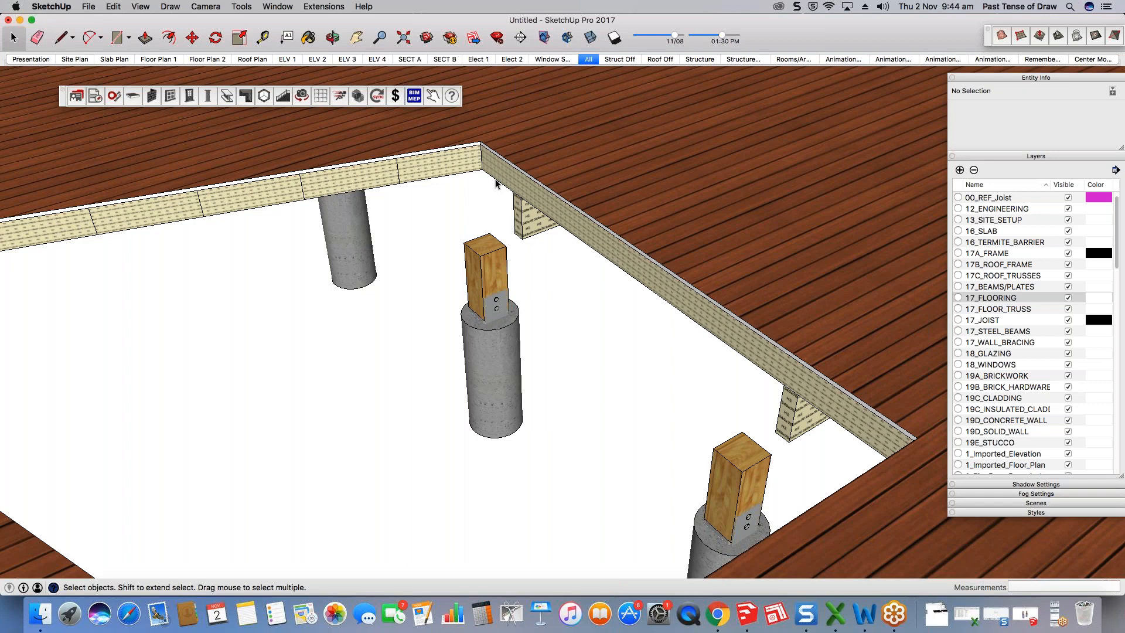
right_click(718, 322)
mouse_move(764, 487)
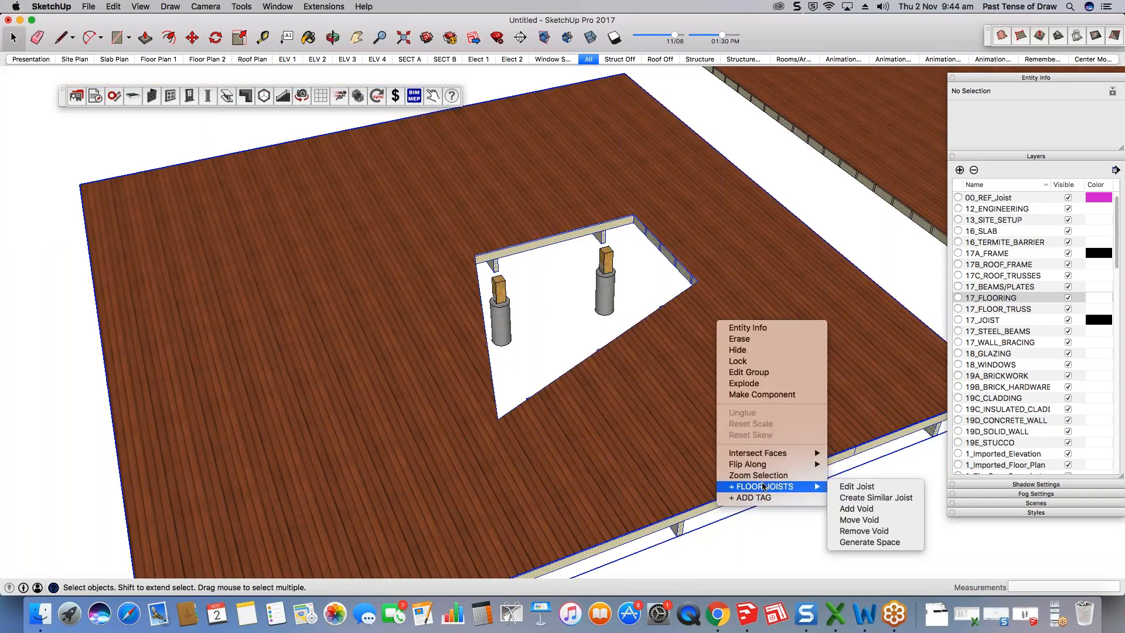
click(863, 522)
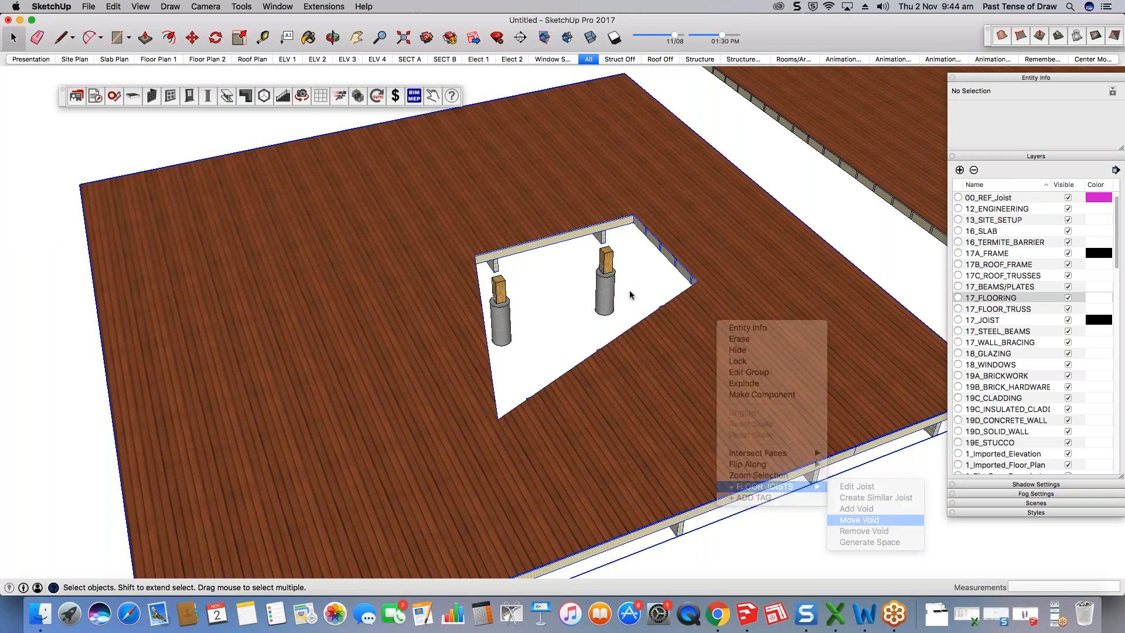
click(599, 329)
middle_drag(599, 329, 621, 360)
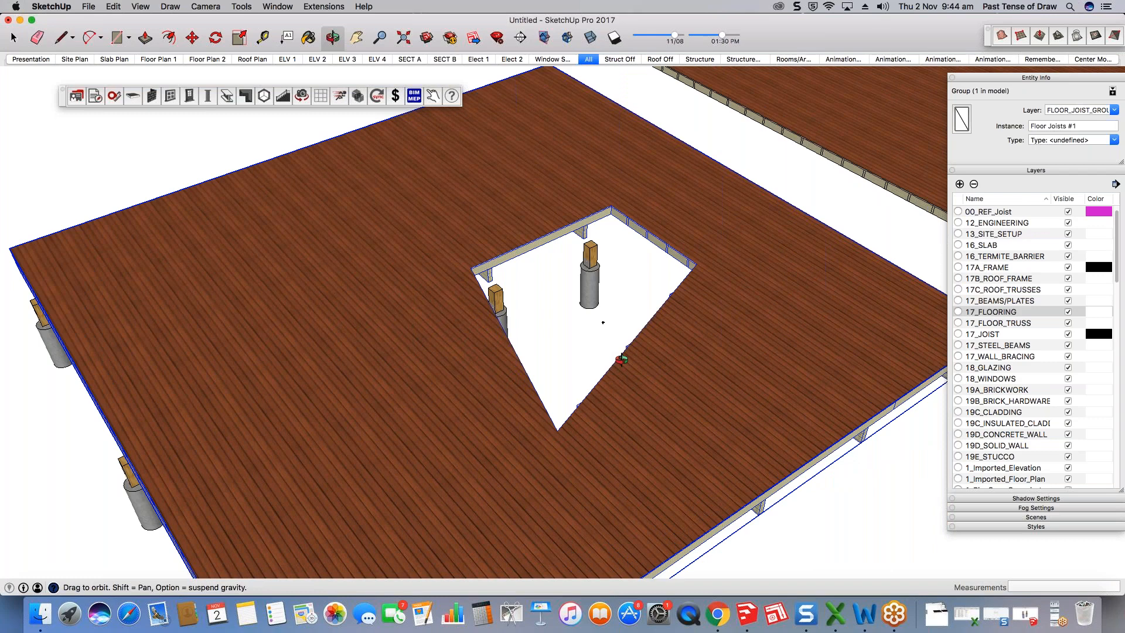
middle_drag(621, 359, 725, 350)
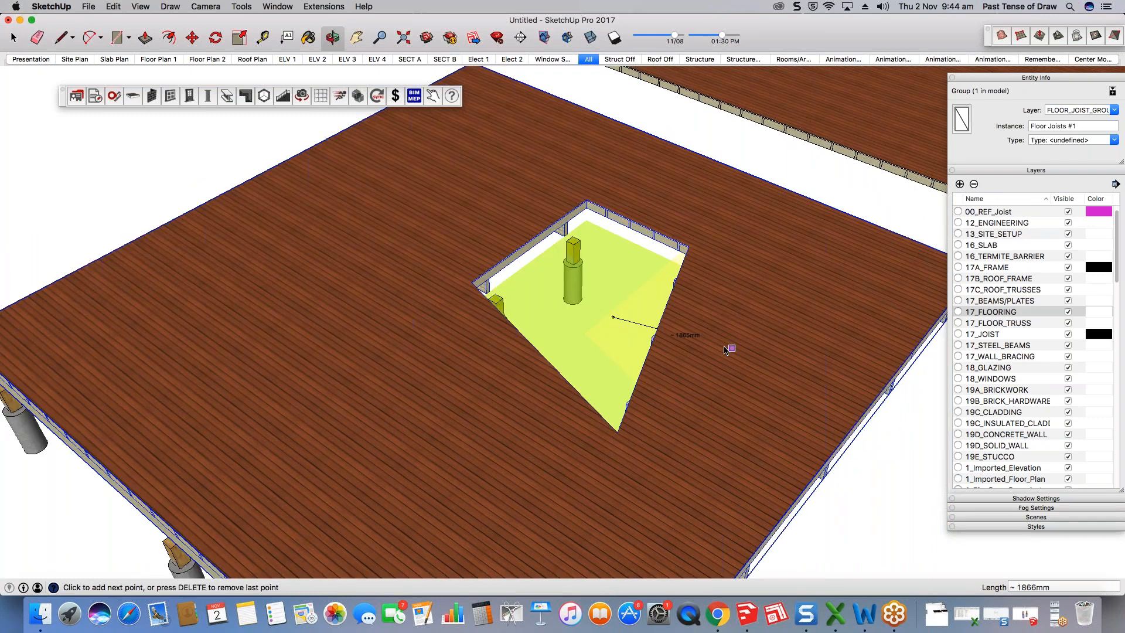
middle_drag(729, 350, 614, 292)
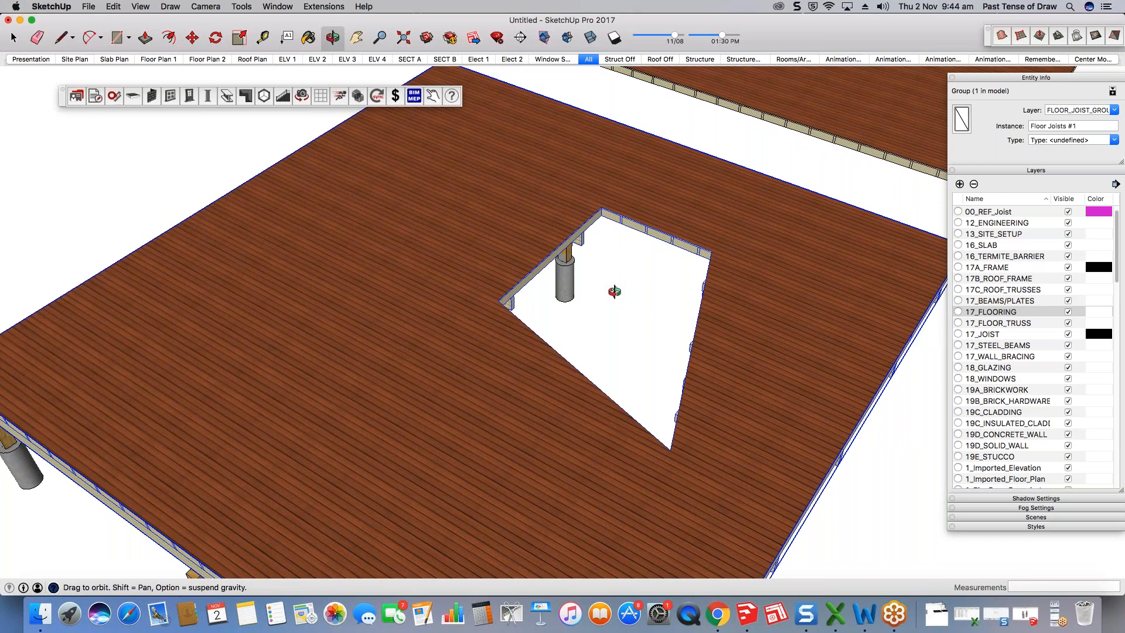
middle_drag(614, 292, 774, 273)
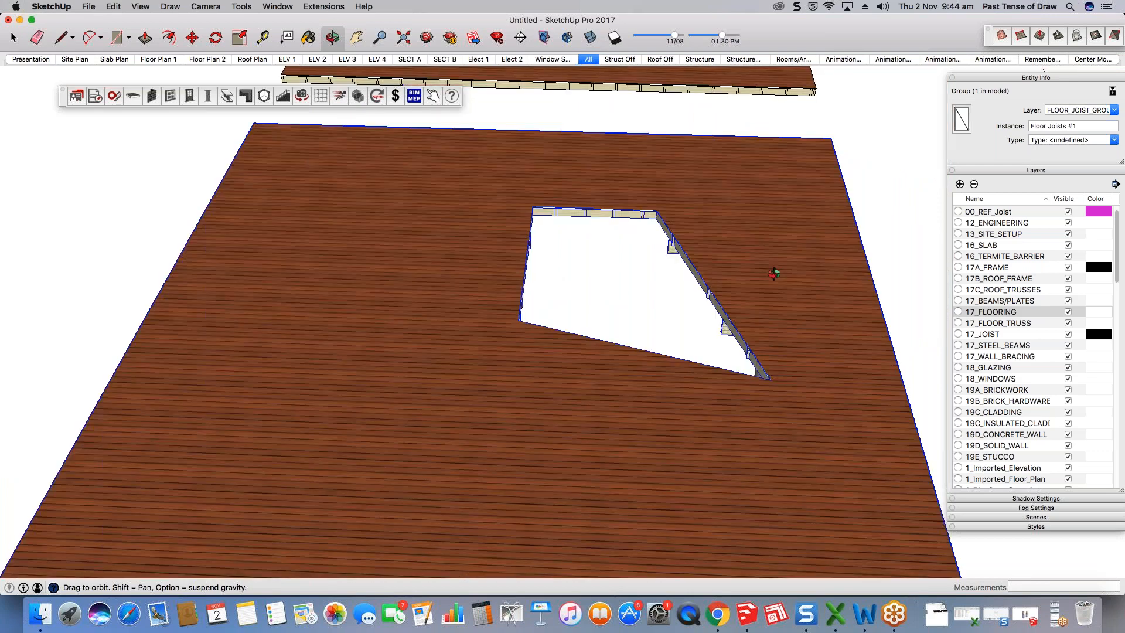
middle_drag(774, 273, 551, 320)
click(634, 146)
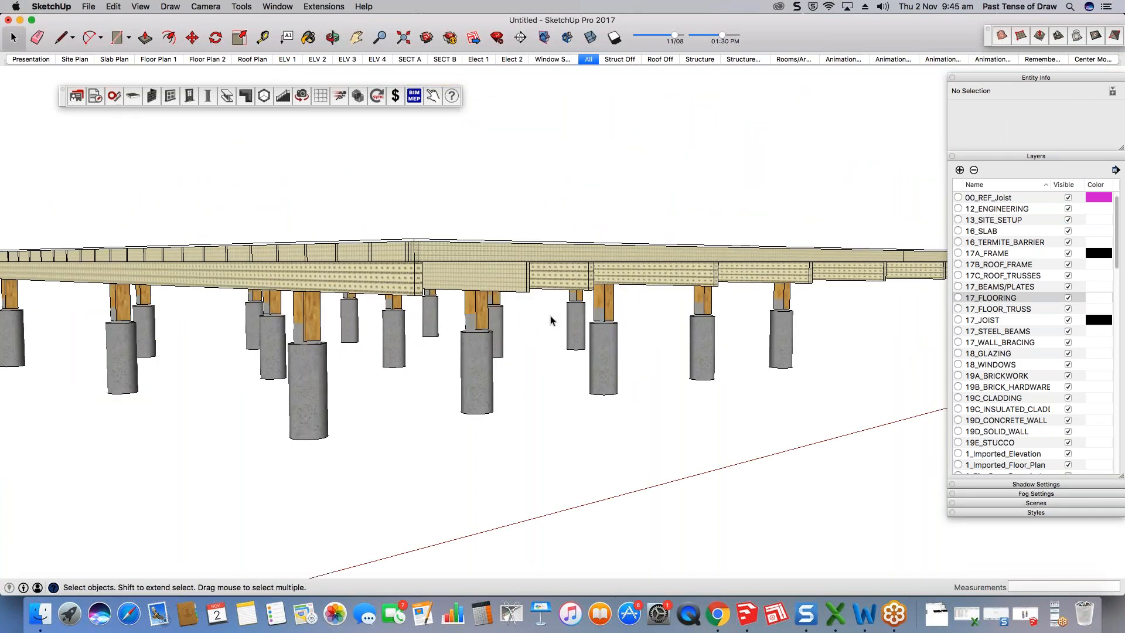
Step: Place a Timber/Lumber Rectangular post, 400 mm high, on the open ground in front of the square deck with the Post/Column Tool
scroll(308, 348, up, 5)
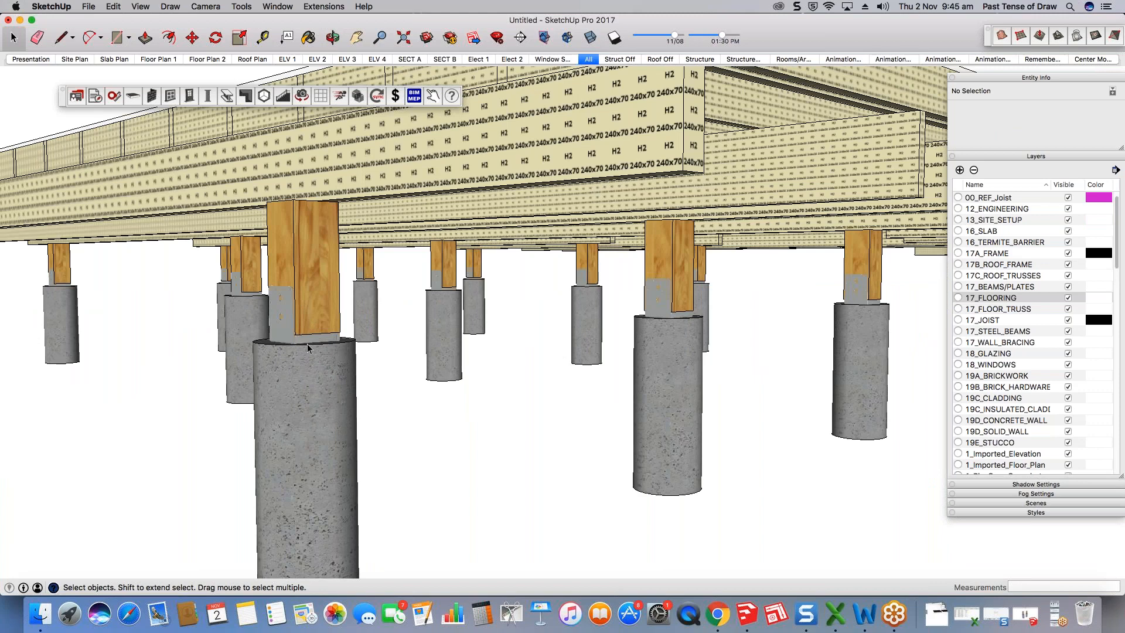
click(307, 343)
middle_drag(307, 343, 385, 289)
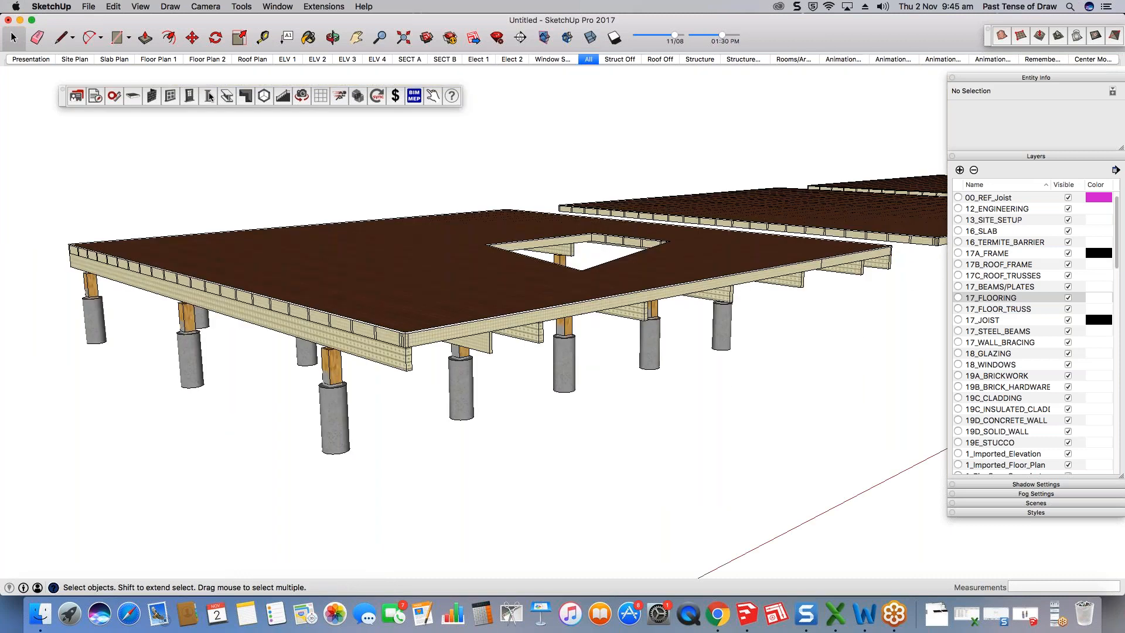
click(210, 96)
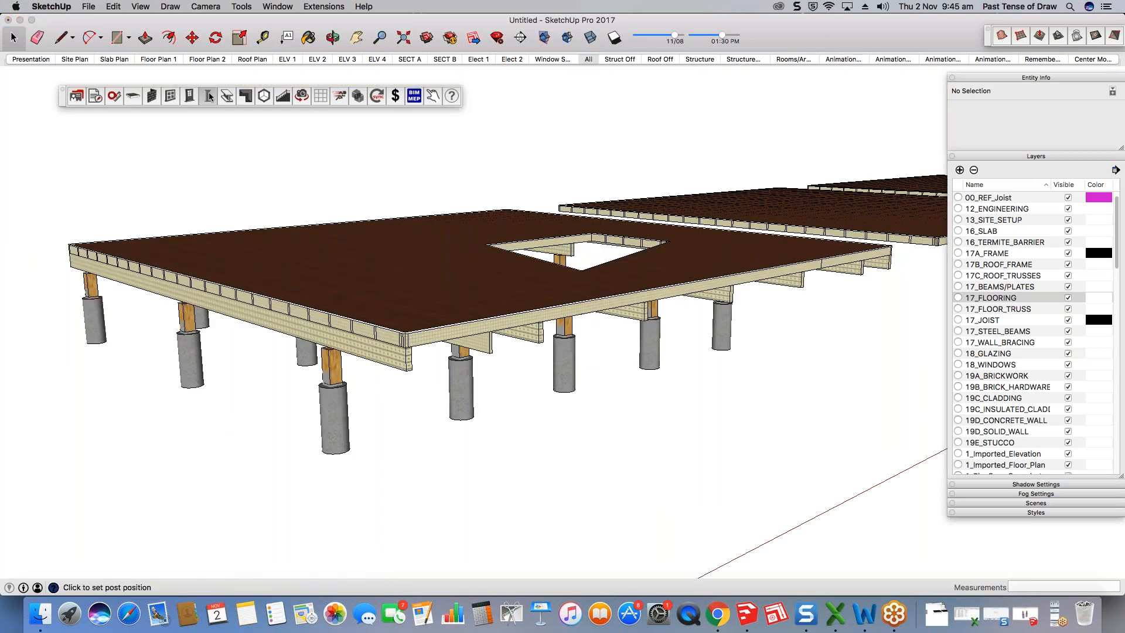
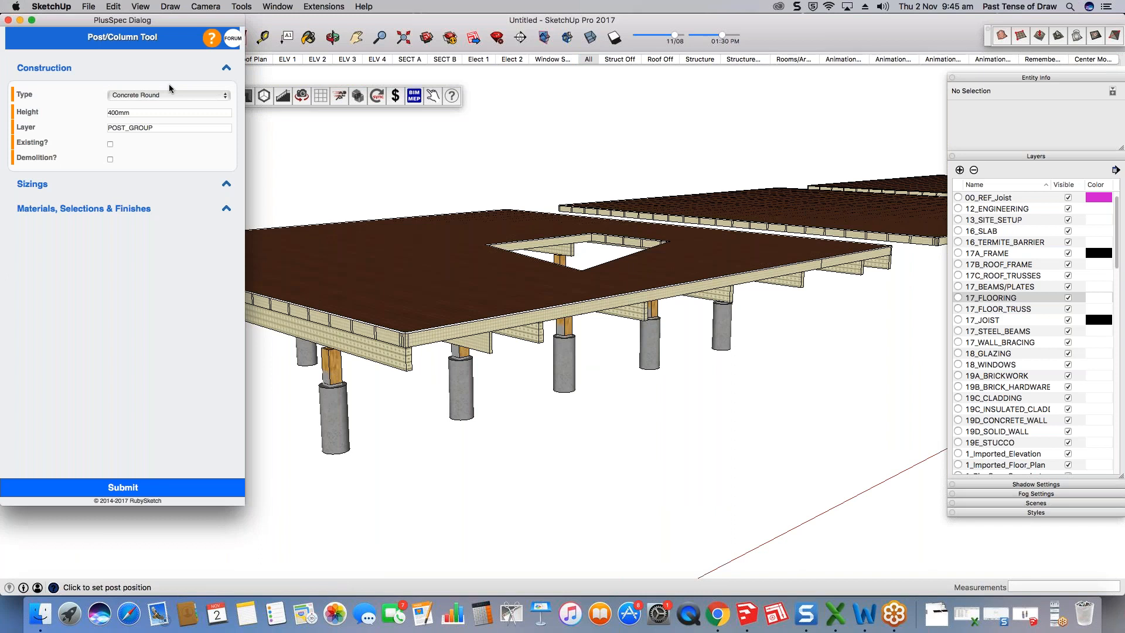
click(186, 95)
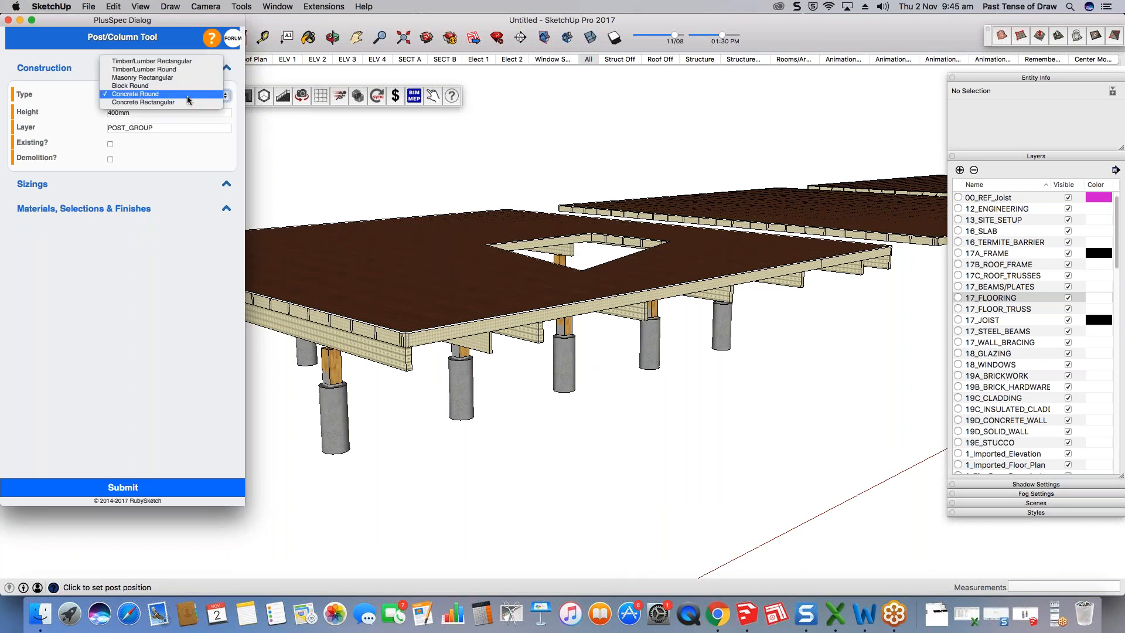
click(151, 62)
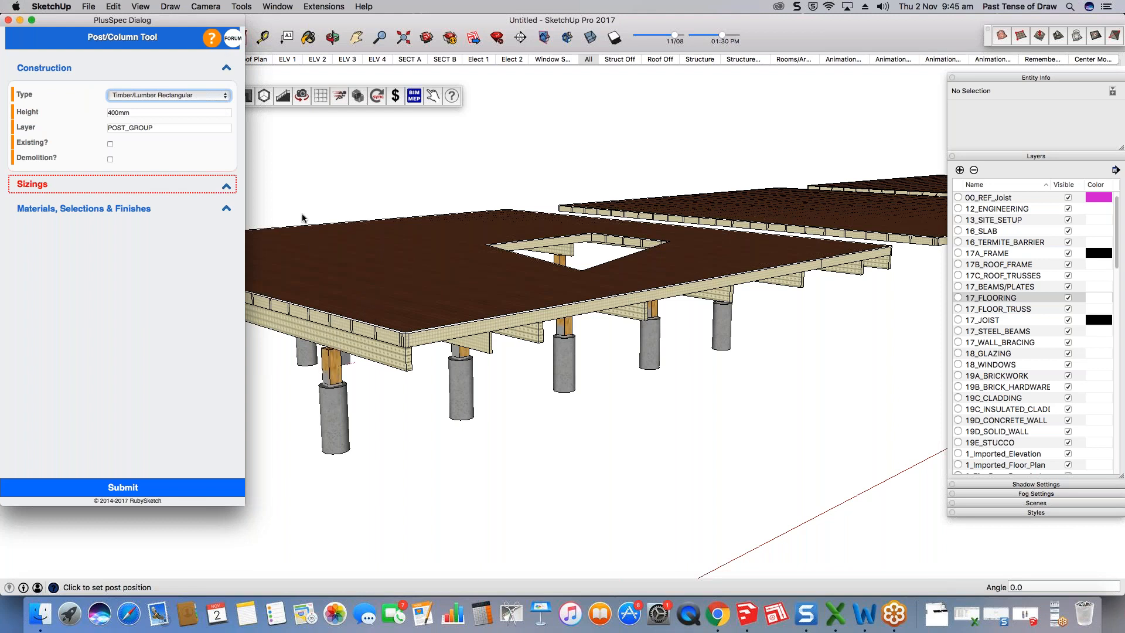
click(176, 491)
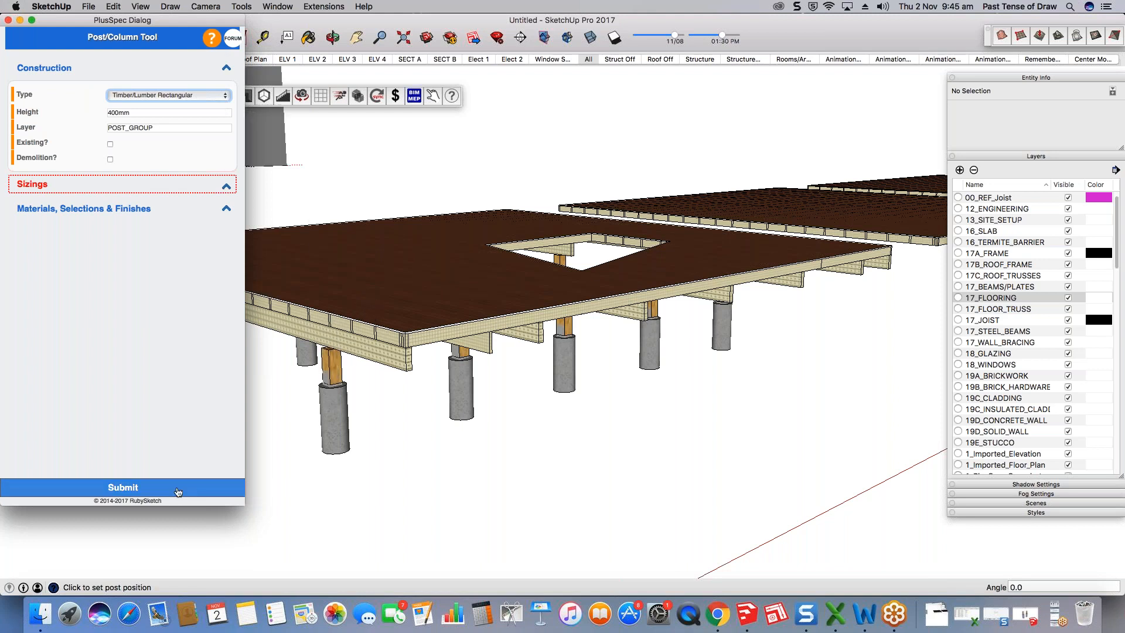
click(614, 529)
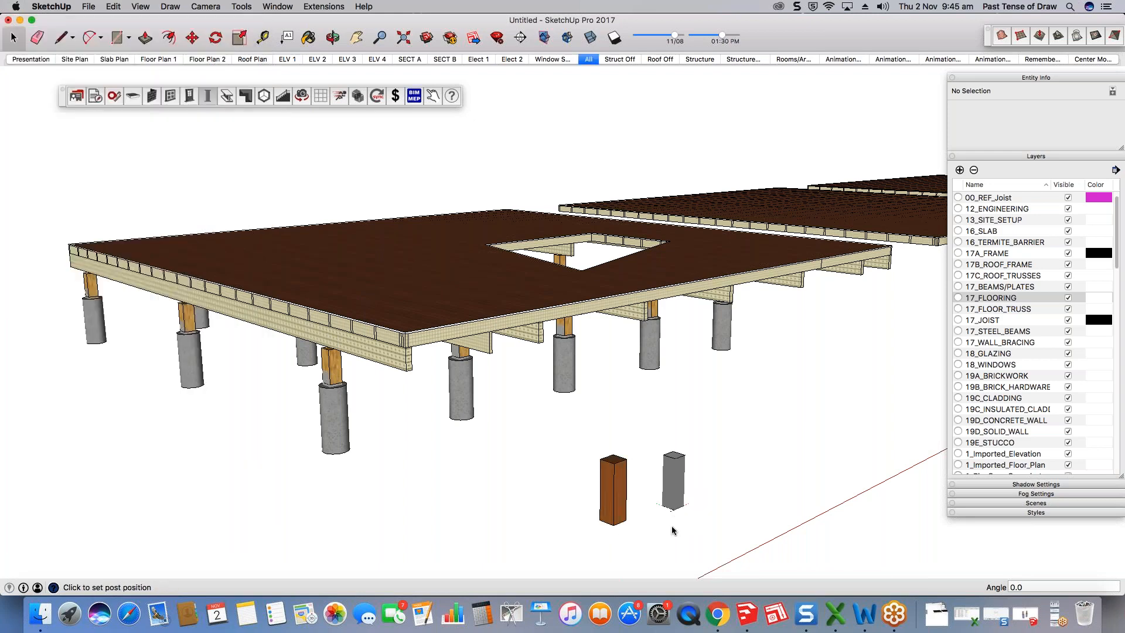
key(space)
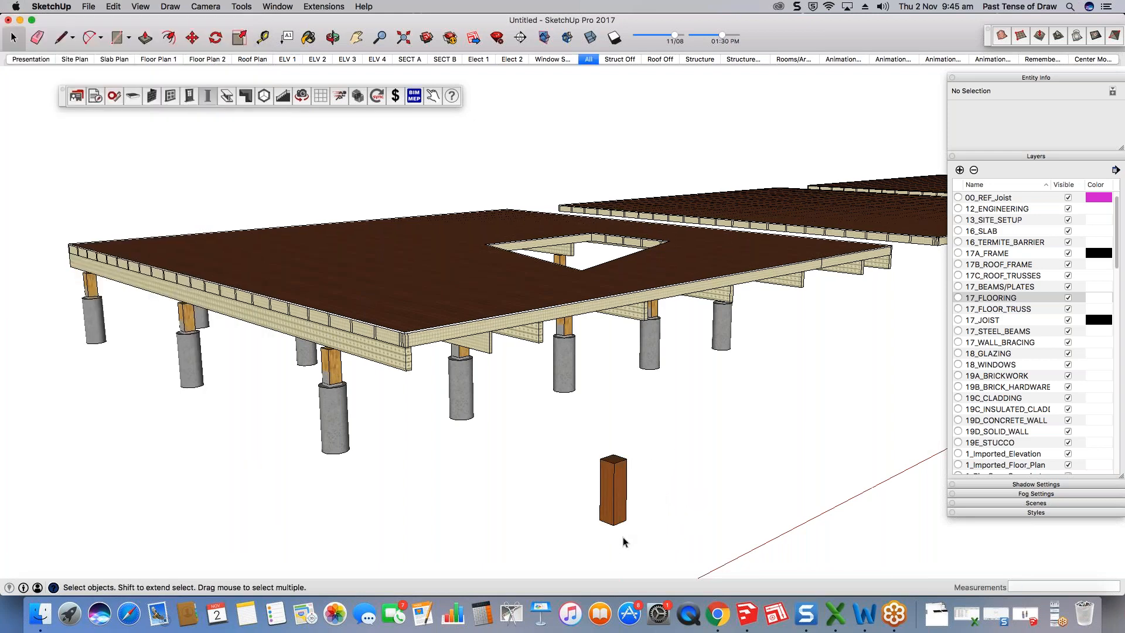
Step: Reopen the Post/Column Tool and set the post type to Concrete Round
middle_drag(624, 537, 627, 510)
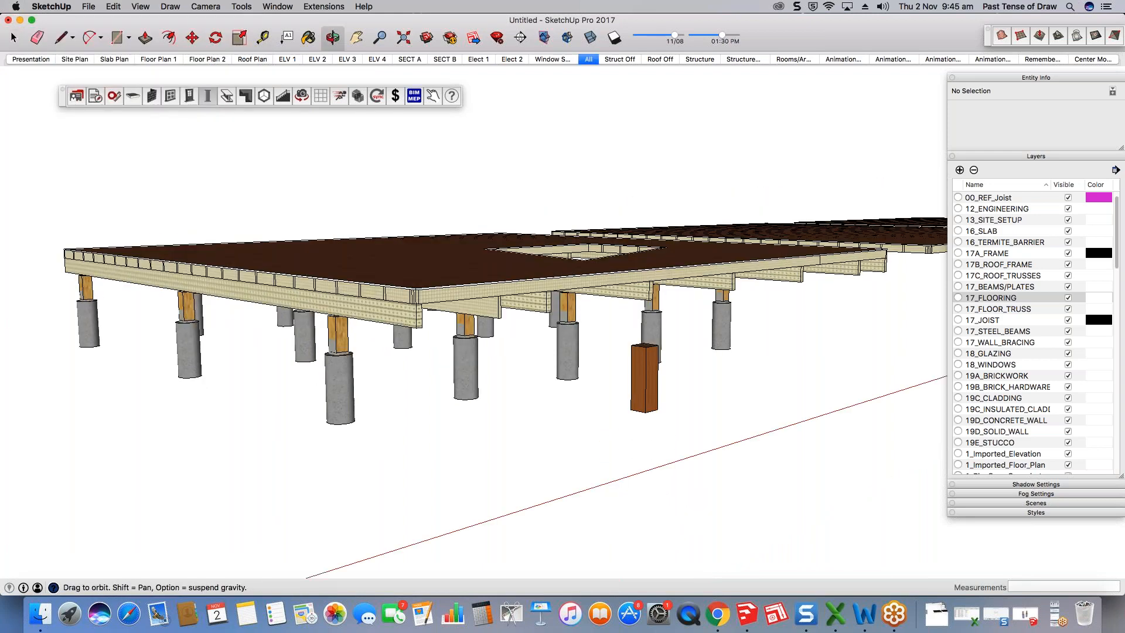
click(208, 95)
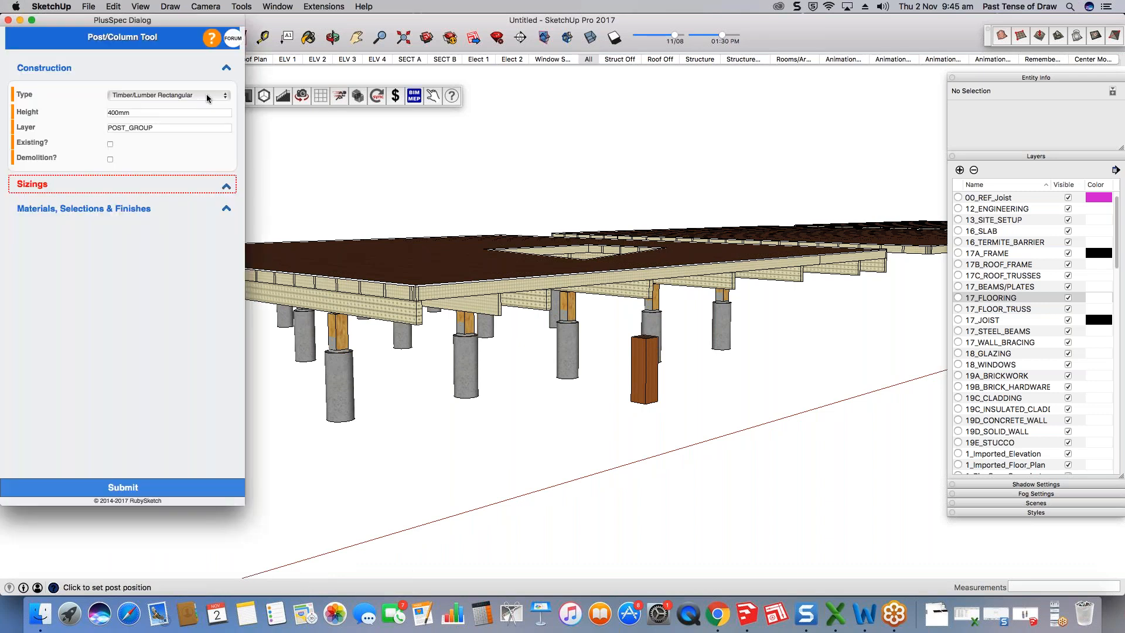
click(206, 95)
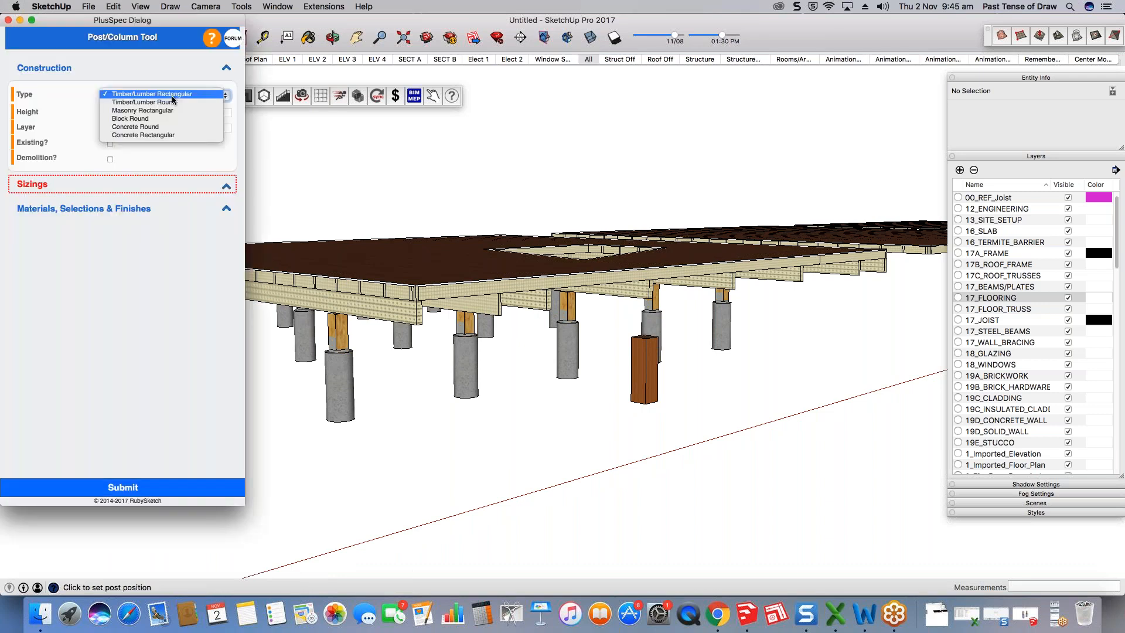
click(149, 128)
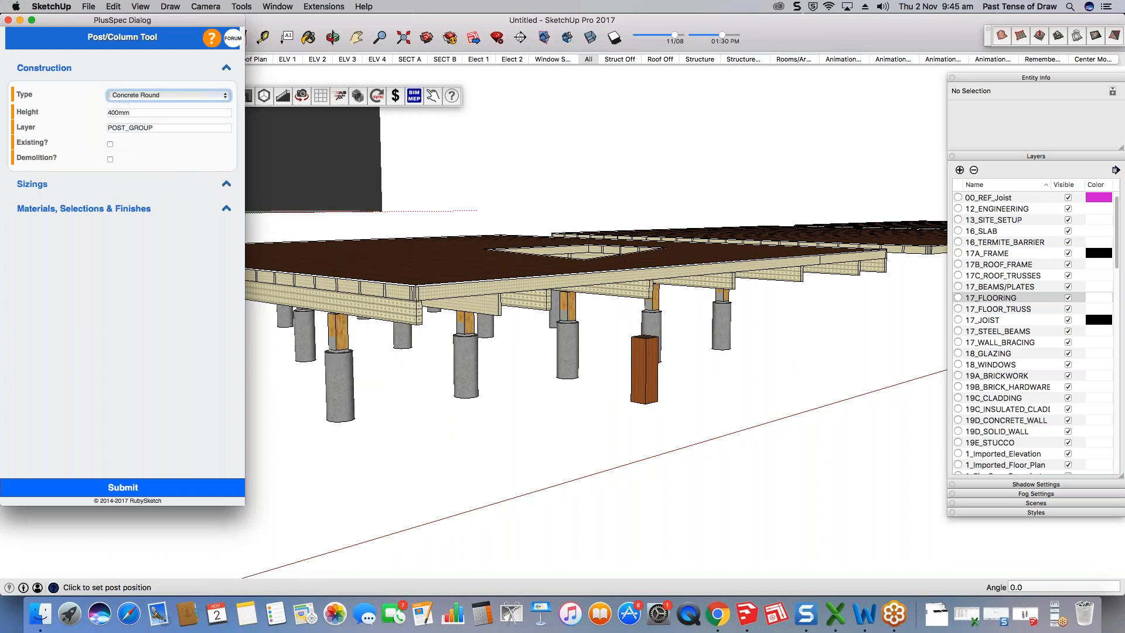
Step: Set the round concrete post's diameter to 200 and height to 500, and place it at the base of the loose timber post
click(27, 184)
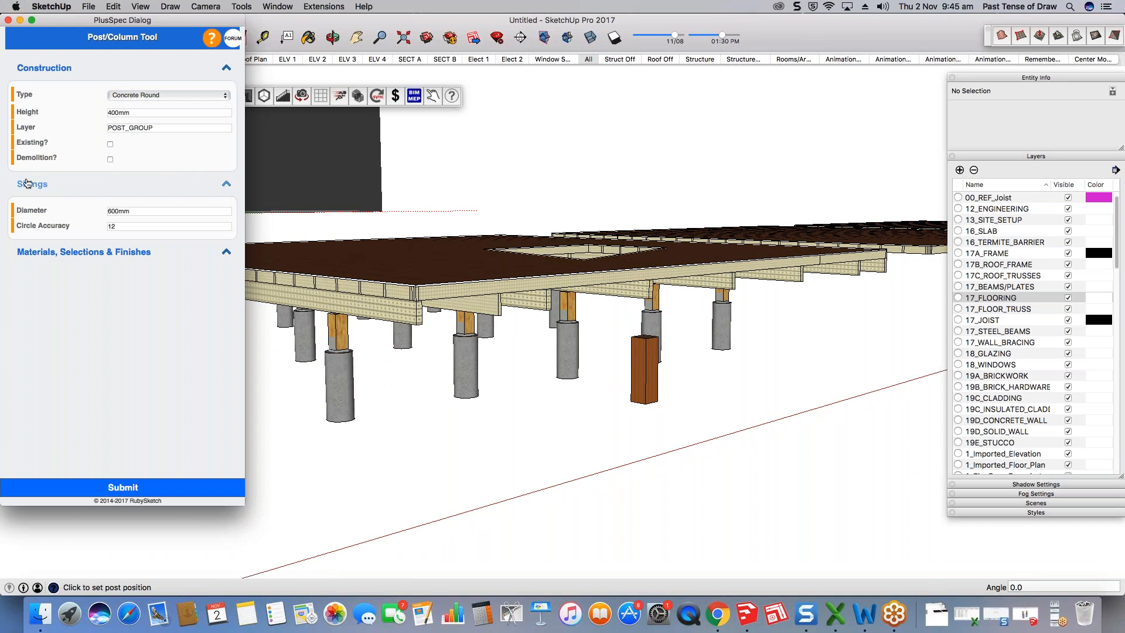
click(153, 212)
text(3)
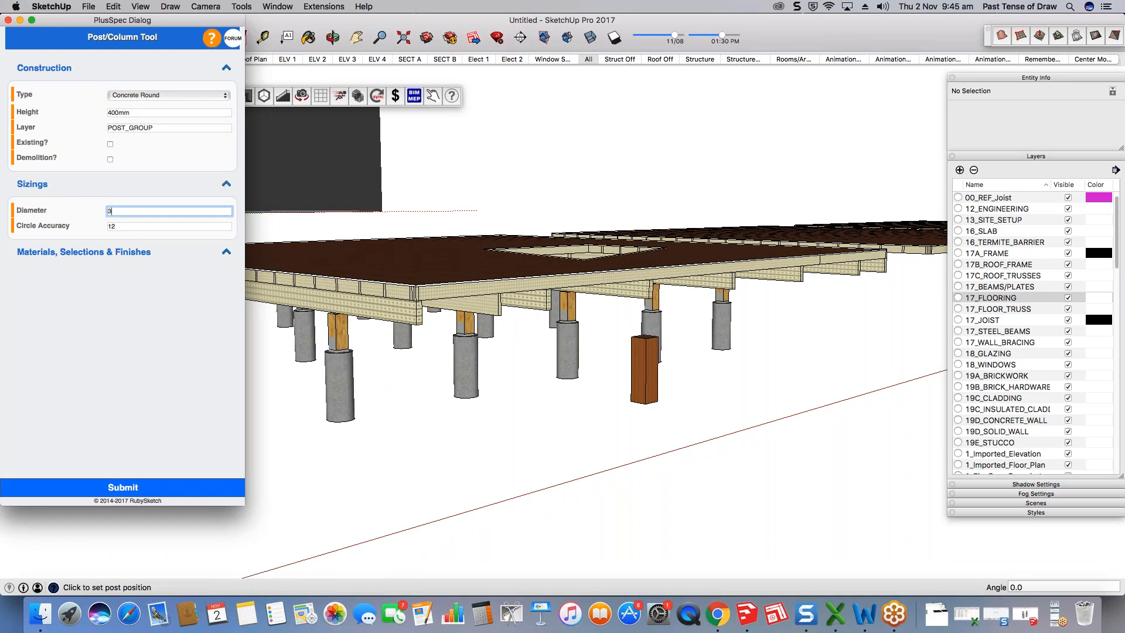
text(00)
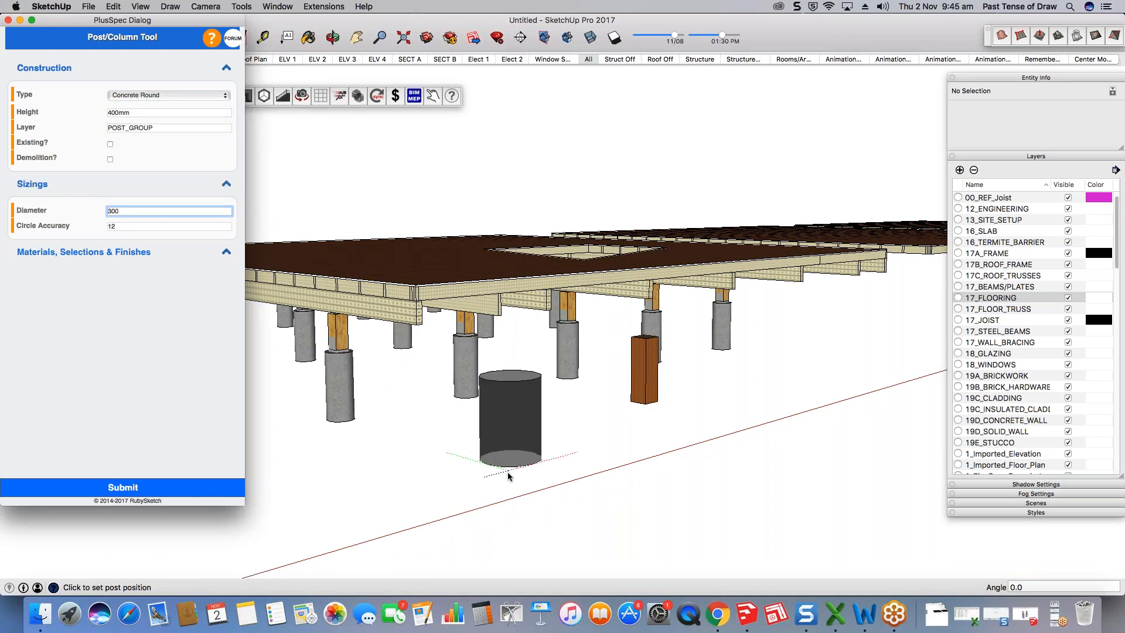
drag(124, 210, 75, 207)
text(200)
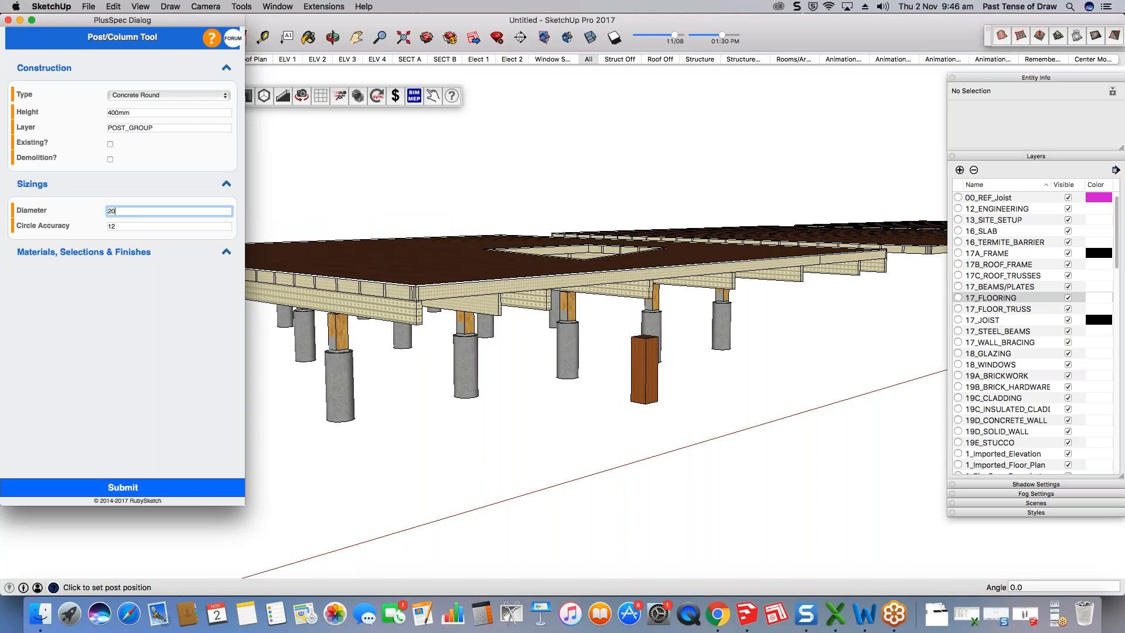
double_click(142, 113)
text(500)
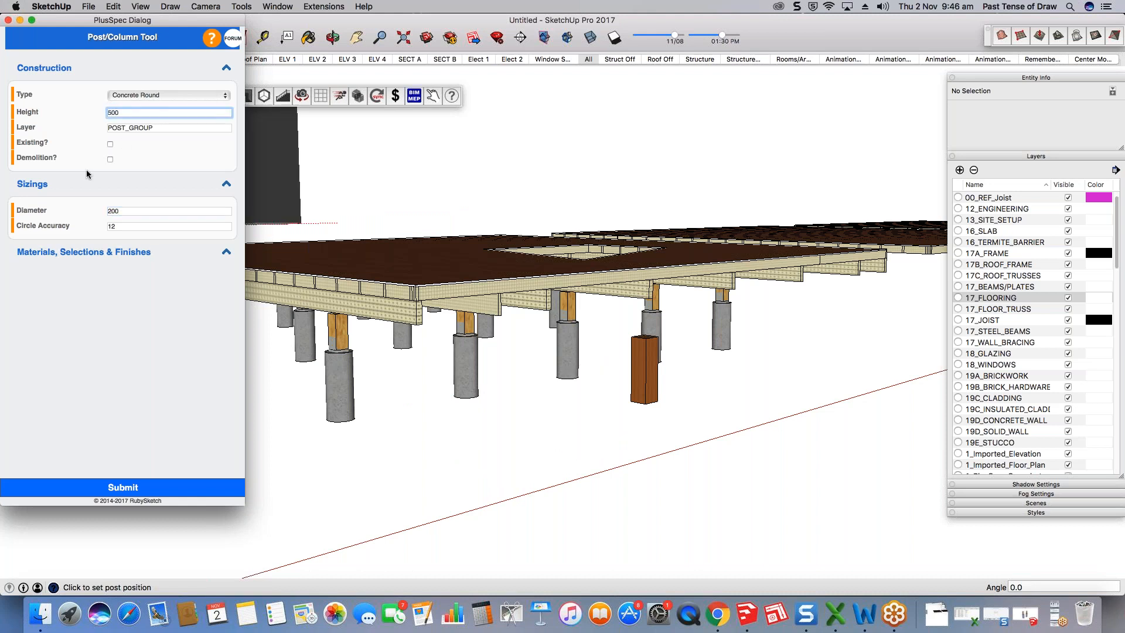
key(Return)
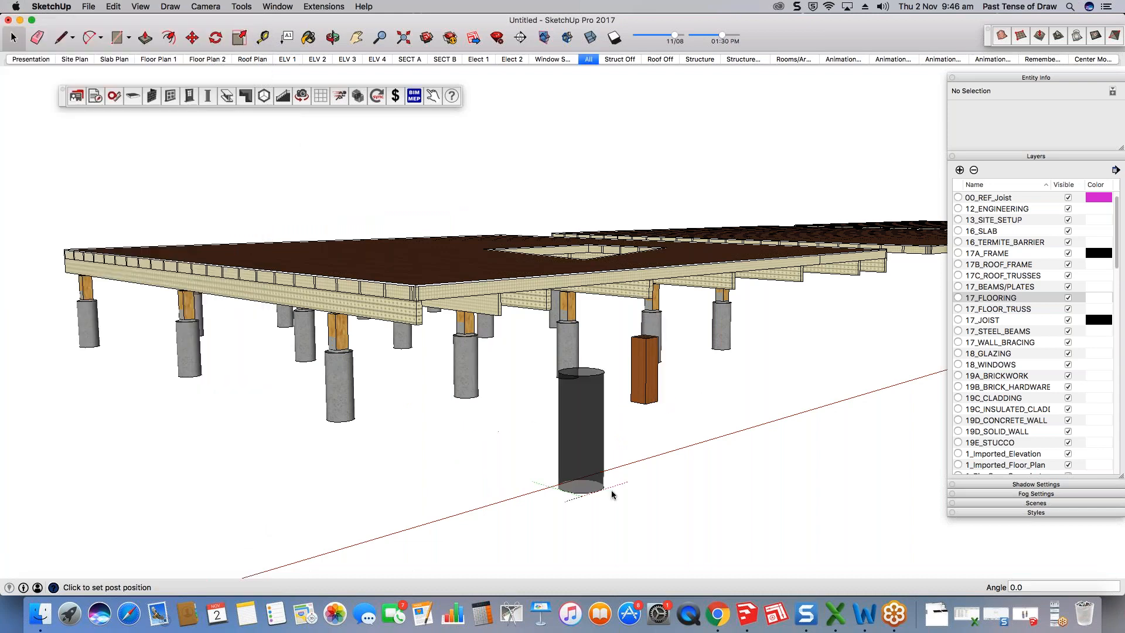
click(645, 408)
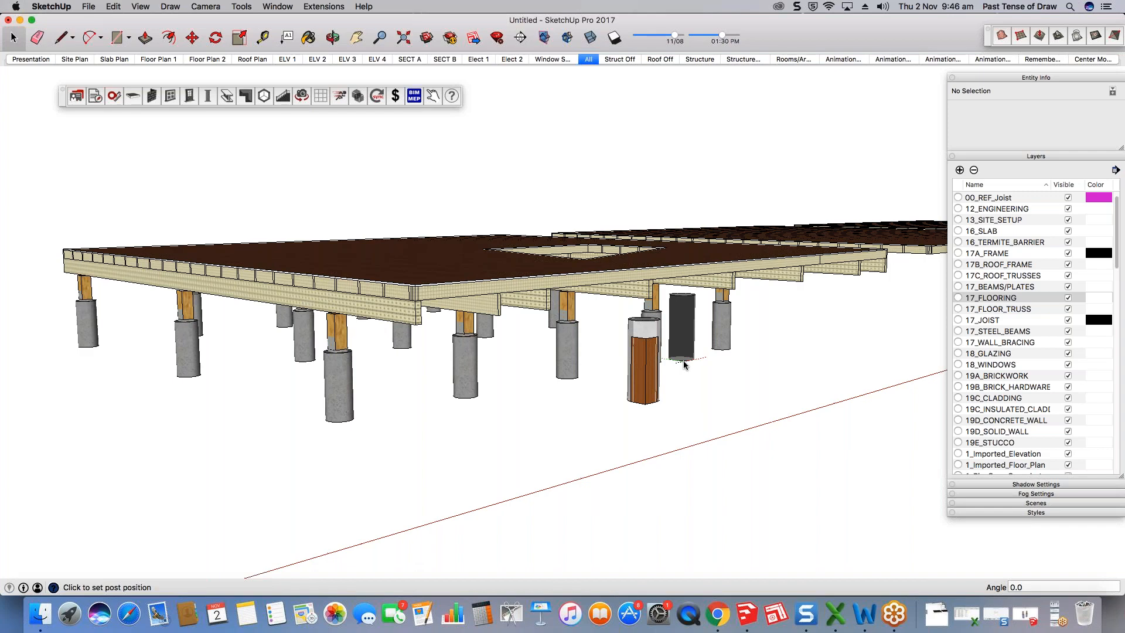
key(space)
Step: Move the round concrete post down so its top sits beneath the base of the loose timber post
middle_drag(668, 350, 562, 375)
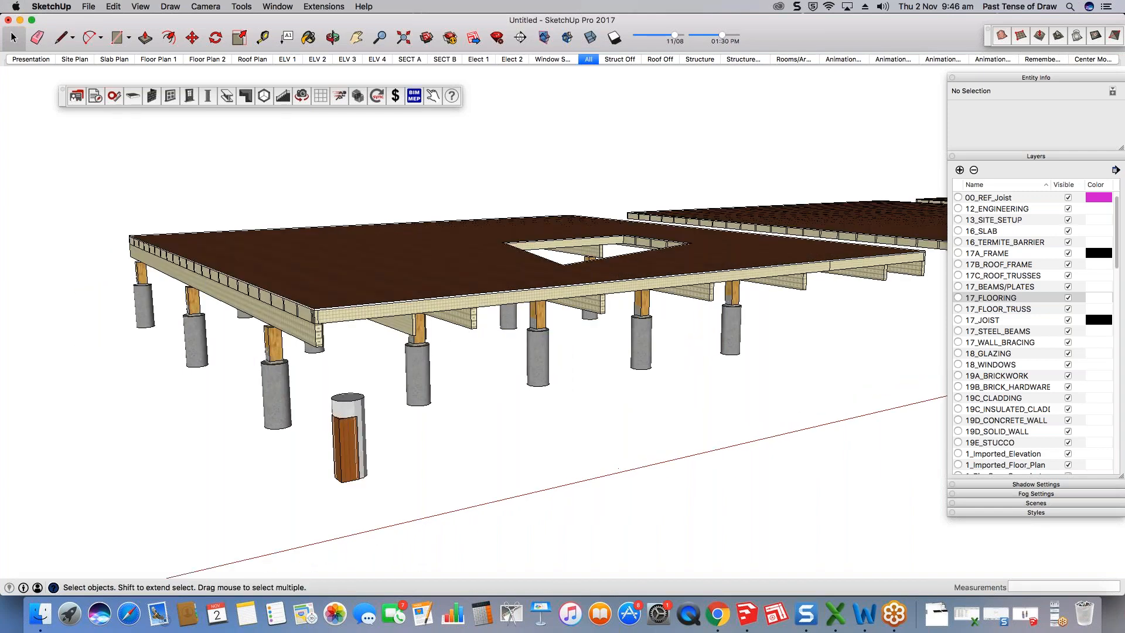
scroll(335, 415, up, 4)
scroll(335, 415, up, 1)
click(335, 415)
key(m)
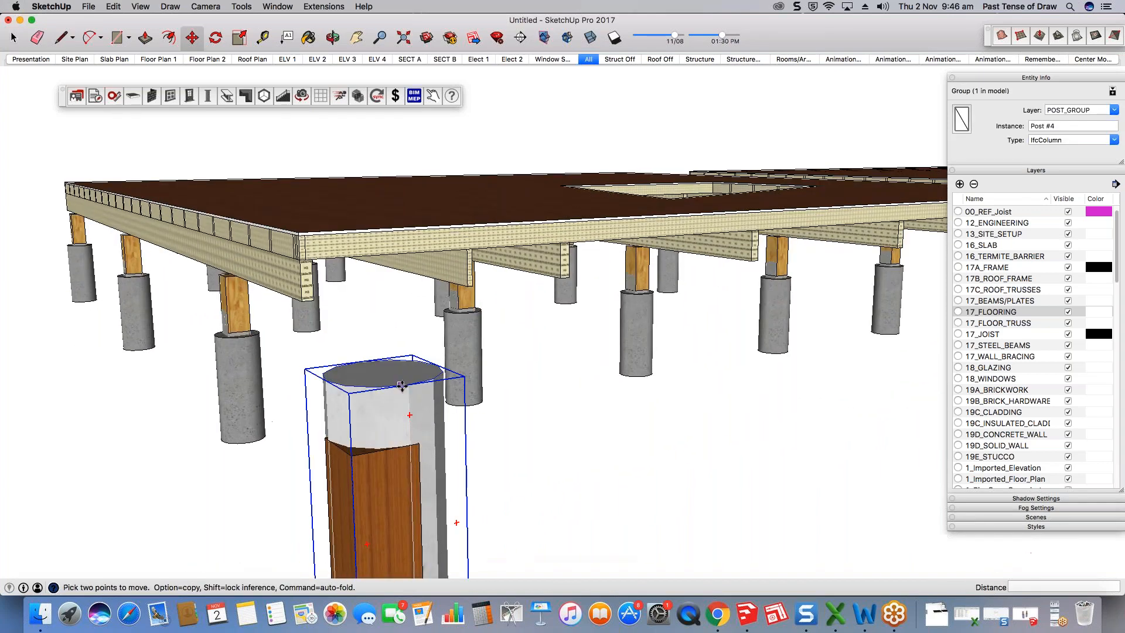
click(401, 385)
scroll(402, 385, down, 2)
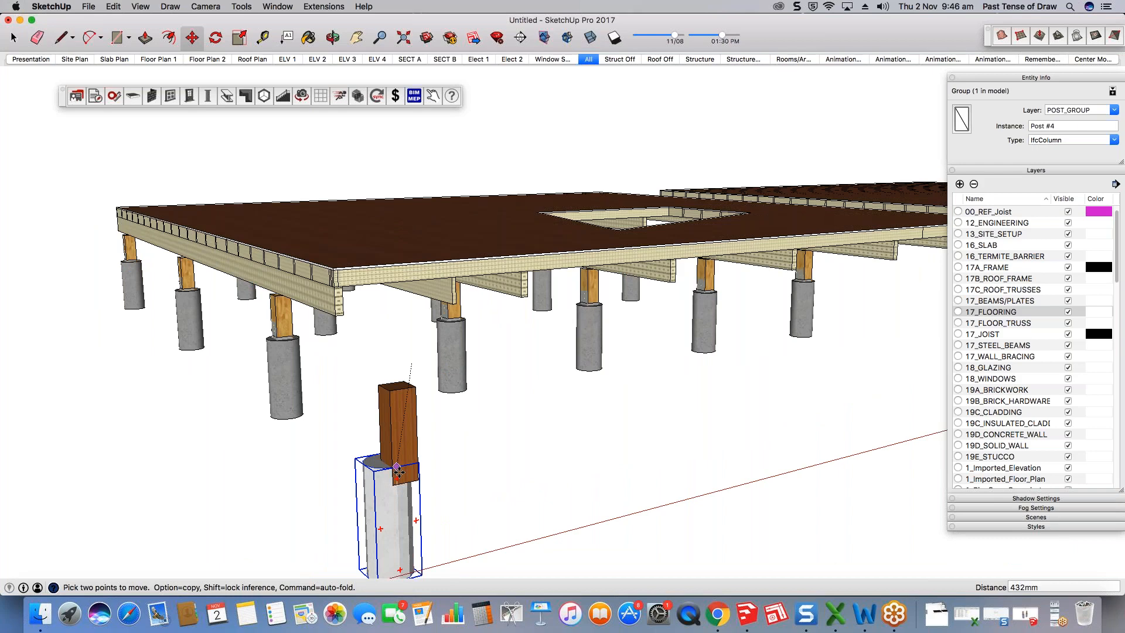
scroll(398, 468, up, 3)
scroll(408, 483, up, 1)
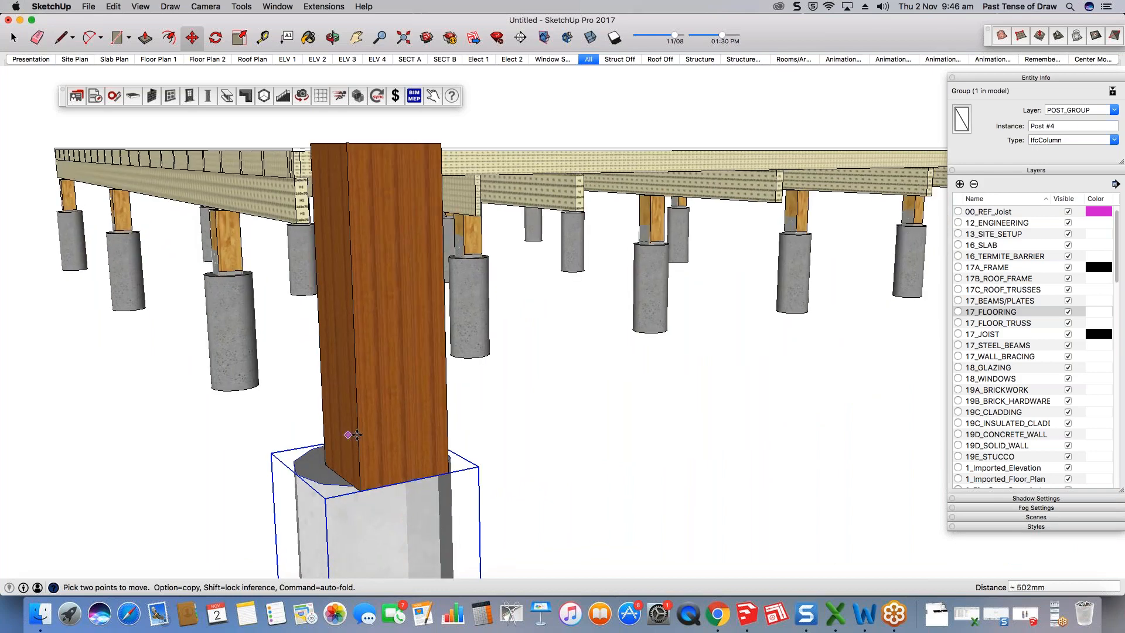
middle_drag(357, 434, 450, 519)
click(450, 520)
scroll(600, 410, down, 1)
middle_drag(588, 397, 354, 279)
key(space)
Step: Open the PlusSpec Component Tool, pick the hardware component type and select Post Bracket Recessed
scroll(353, 278, up, 5)
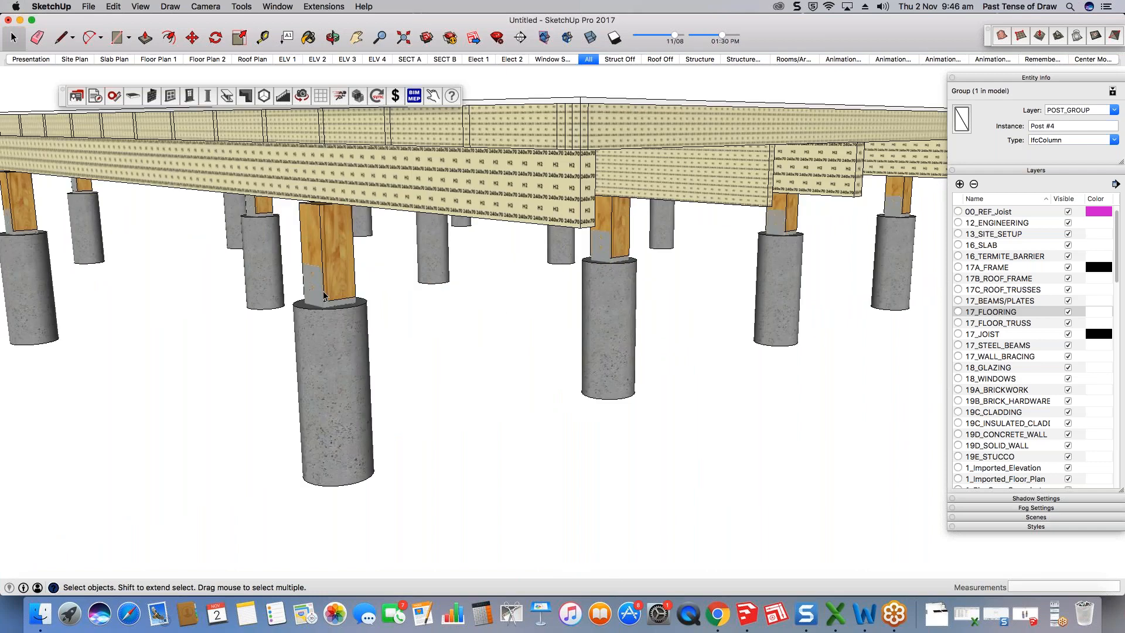
scroll(324, 295, up, 3)
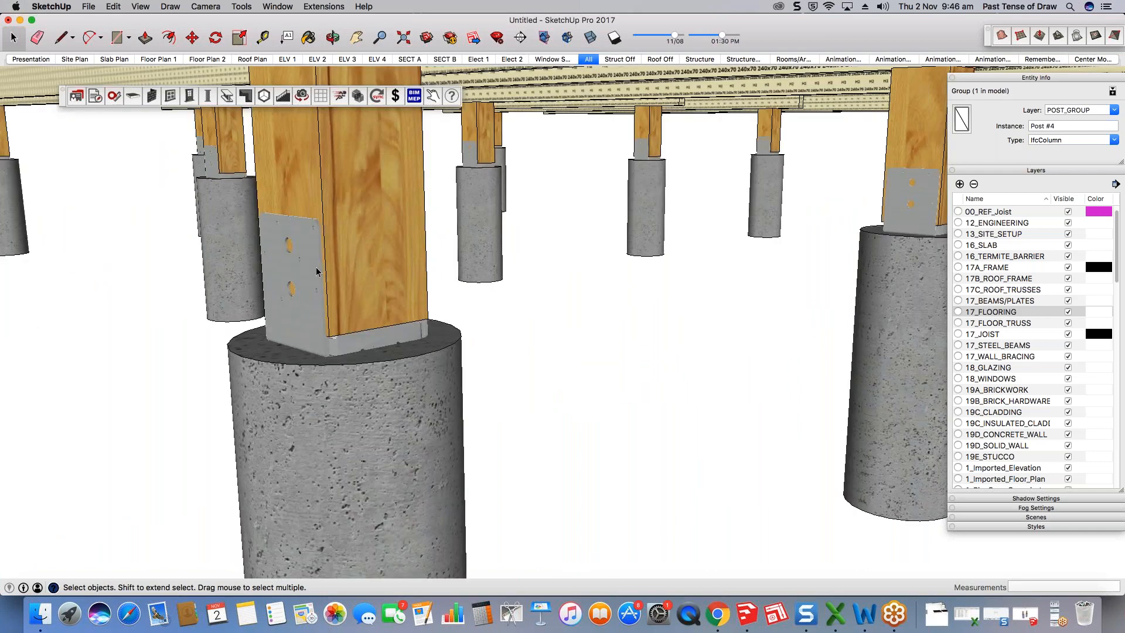
scroll(316, 271, down, 3)
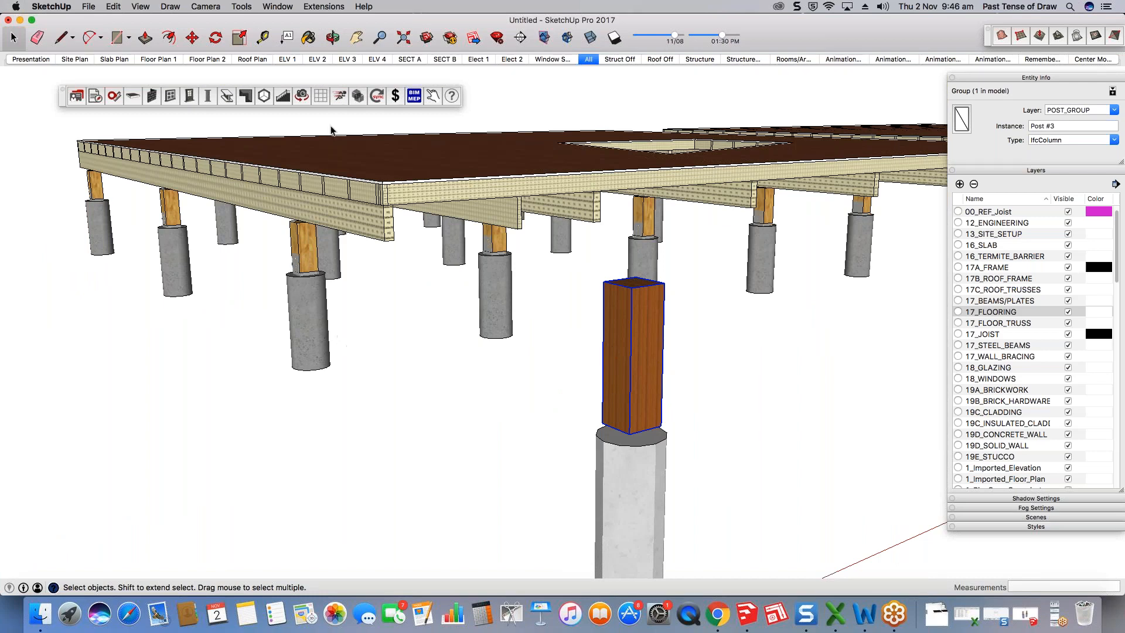
click(358, 95)
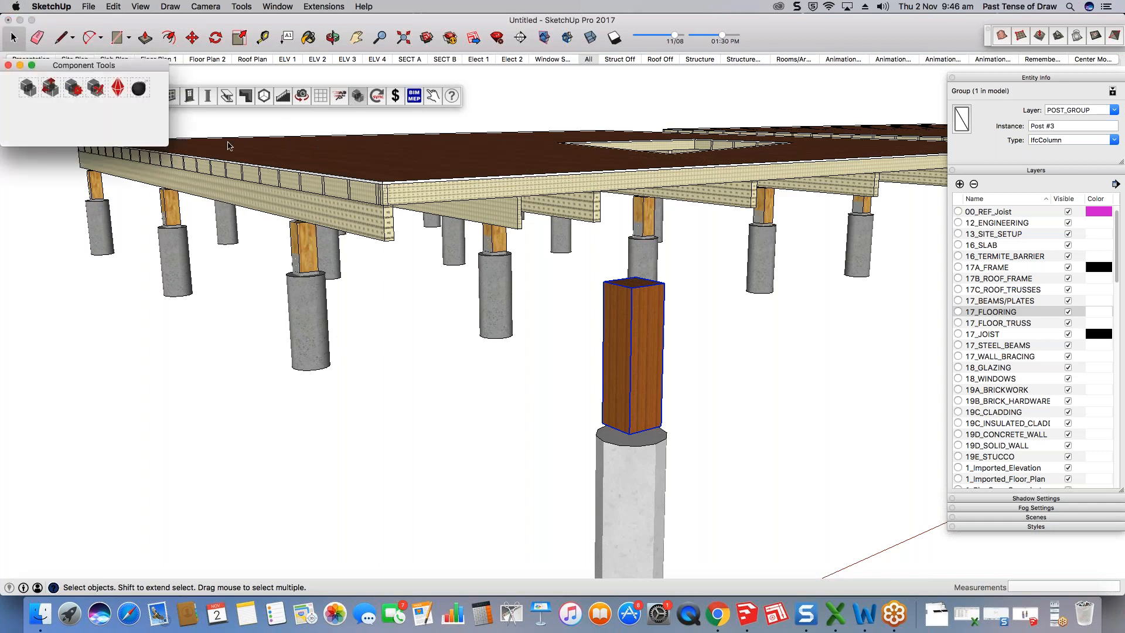
click(28, 88)
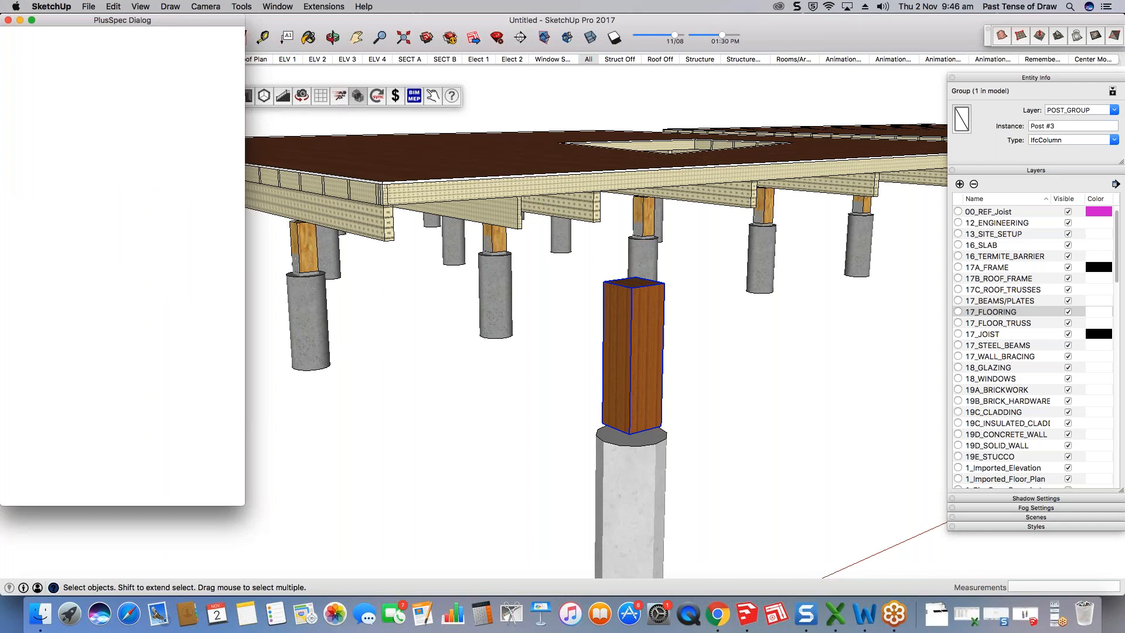
click(213, 168)
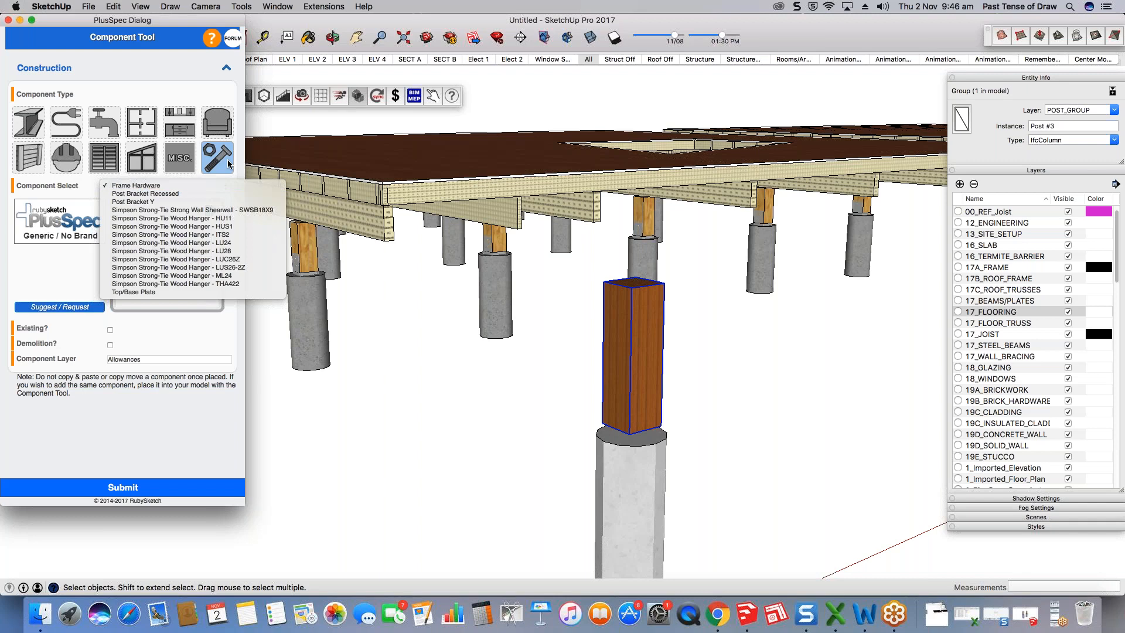
click(228, 161)
click(220, 180)
click(166, 194)
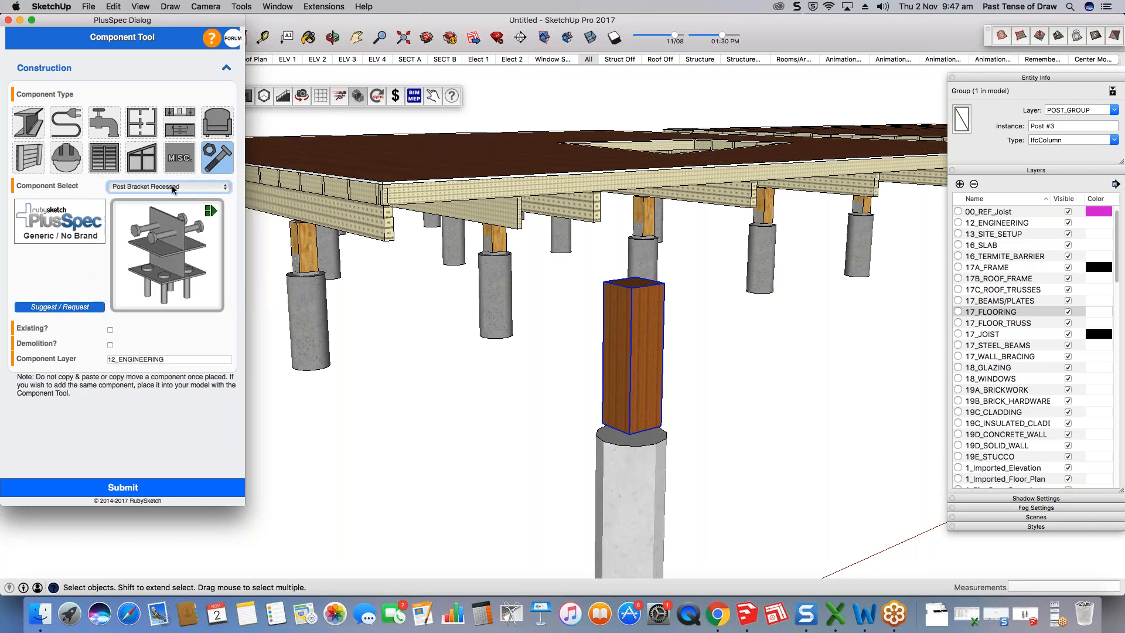
Step: Preview the Post Bracket Y and Simpson Strong-Tie Wood Hanger - LU24 hardware components
click(170, 189)
click(174, 193)
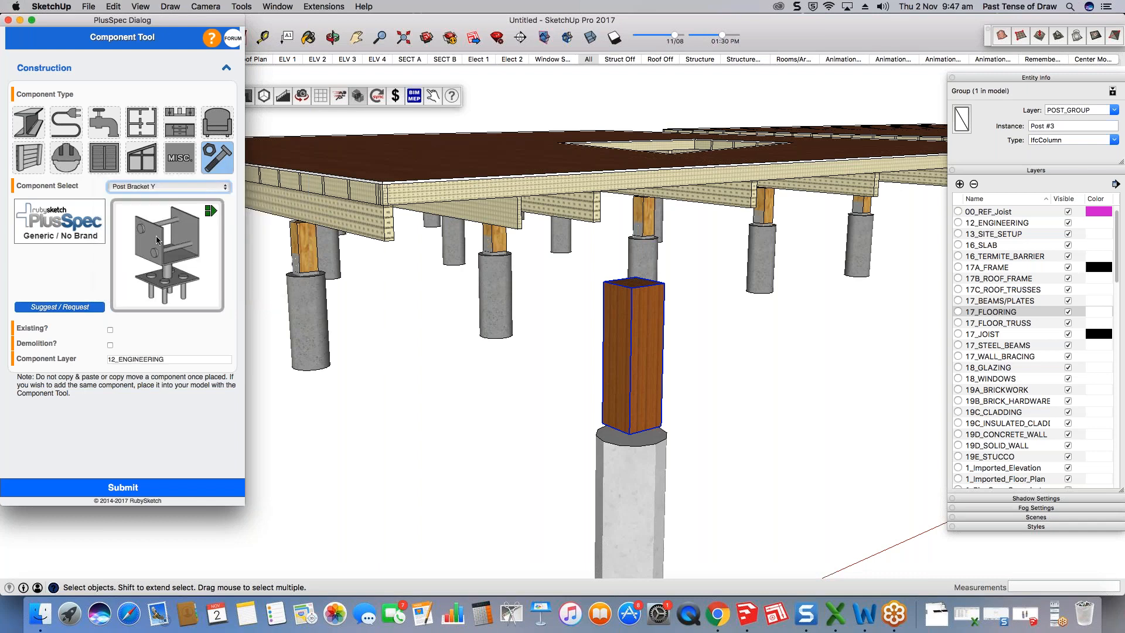
click(178, 190)
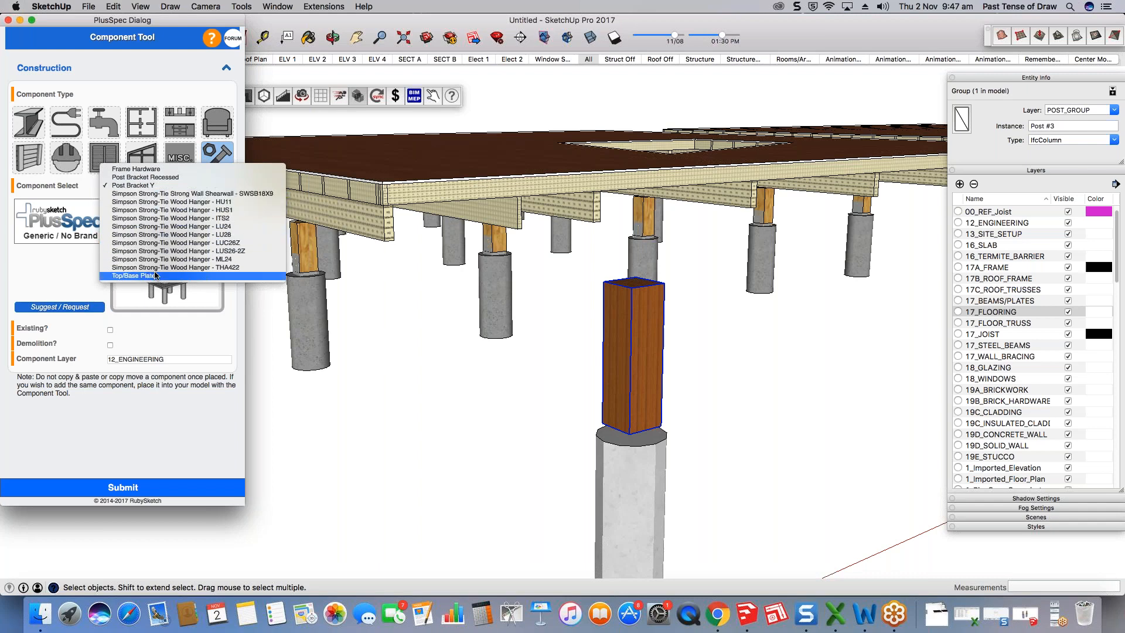
click(197, 227)
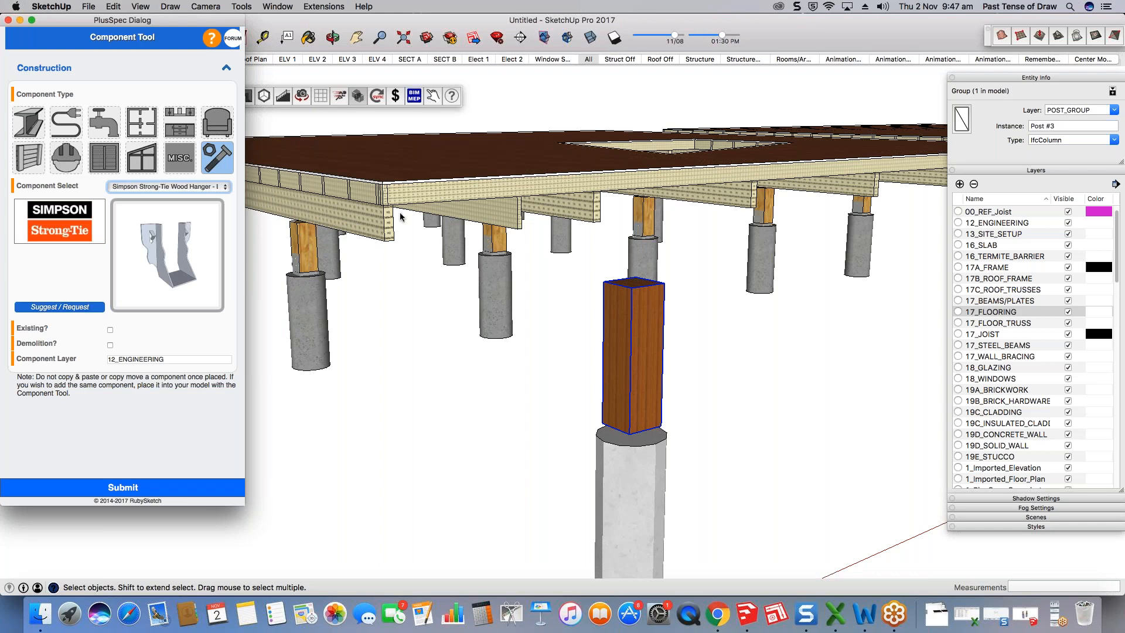
Step: Choose Post Bracket Recessed, place it at the base corner of the loose timber post, and close the component dialogs
click(168, 187)
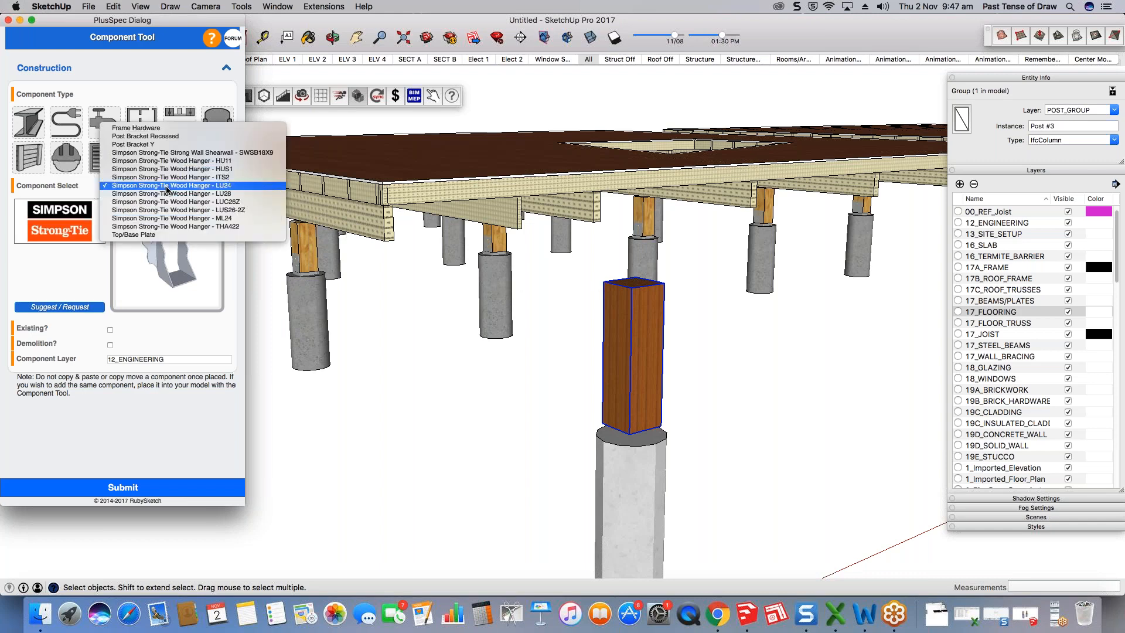
click(162, 138)
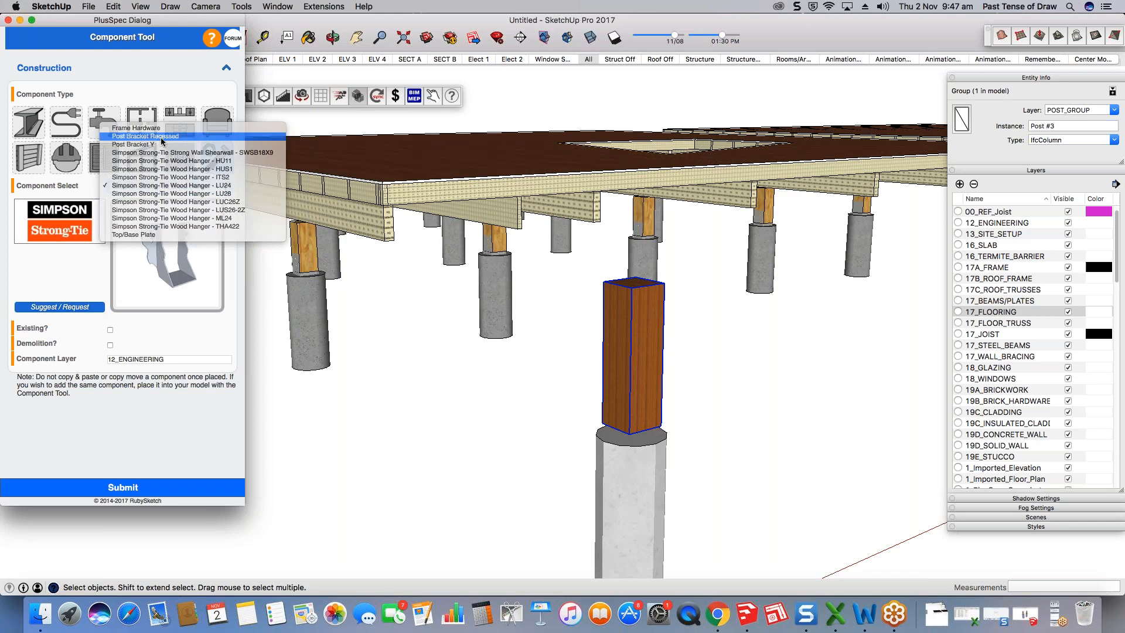
click(123, 487)
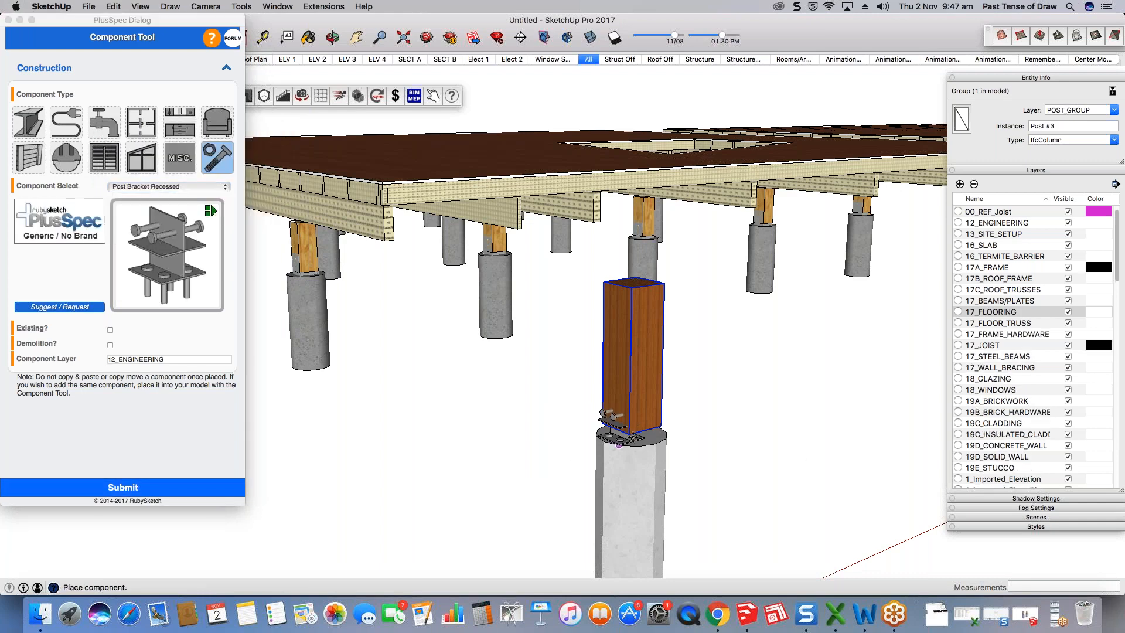
click(629, 435)
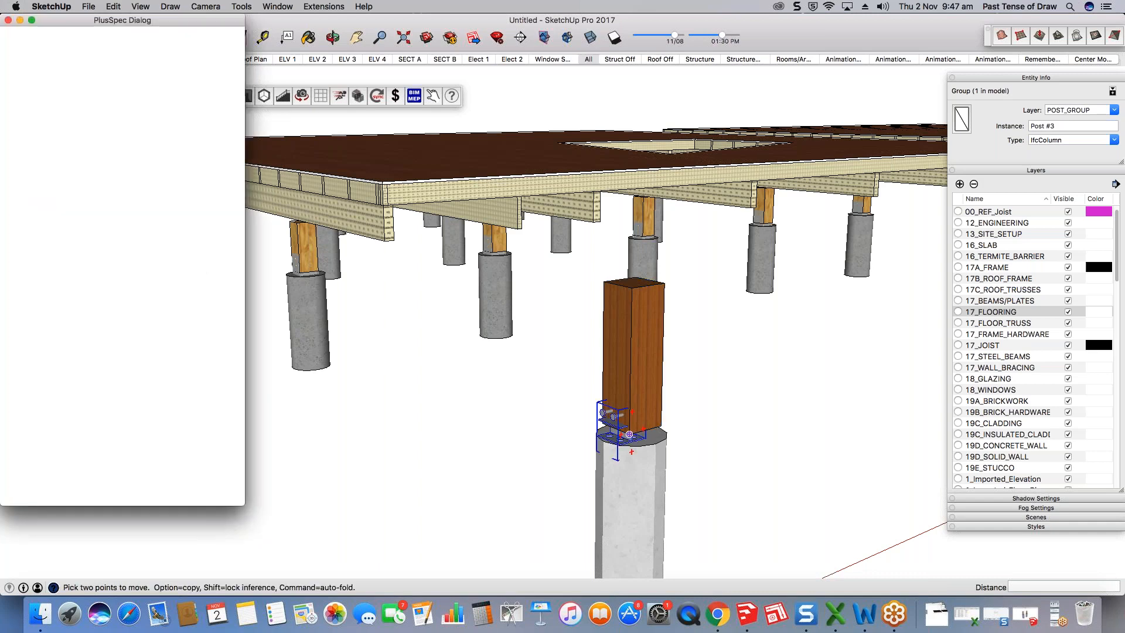
scroll(639, 434, up, 5)
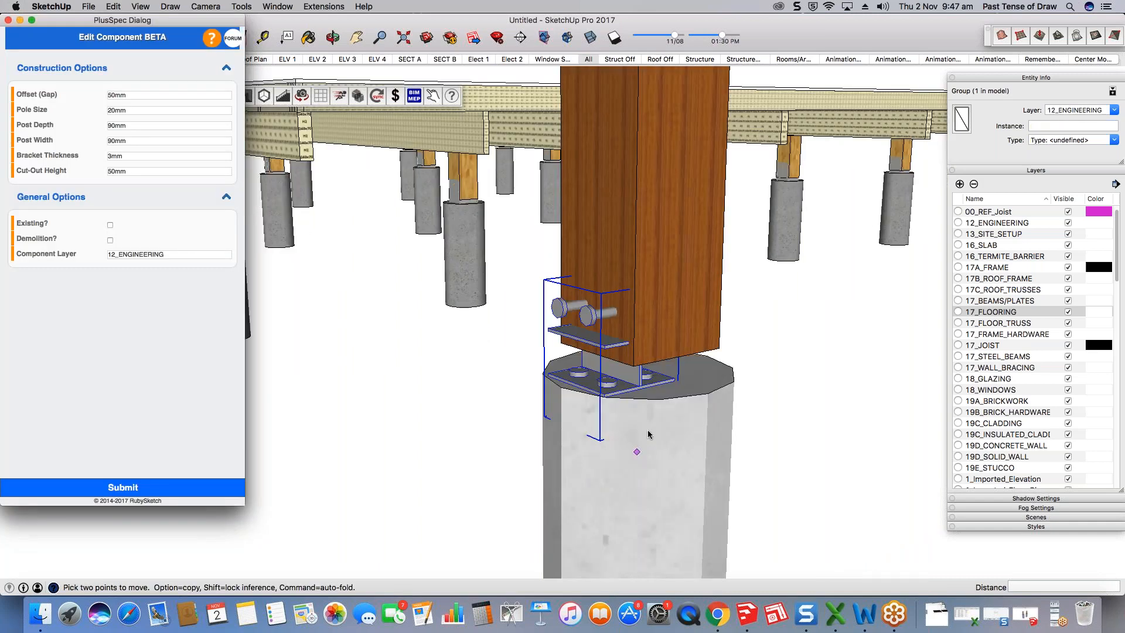
scroll(647, 366, up, 3)
middle_drag(648, 367, 627, 373)
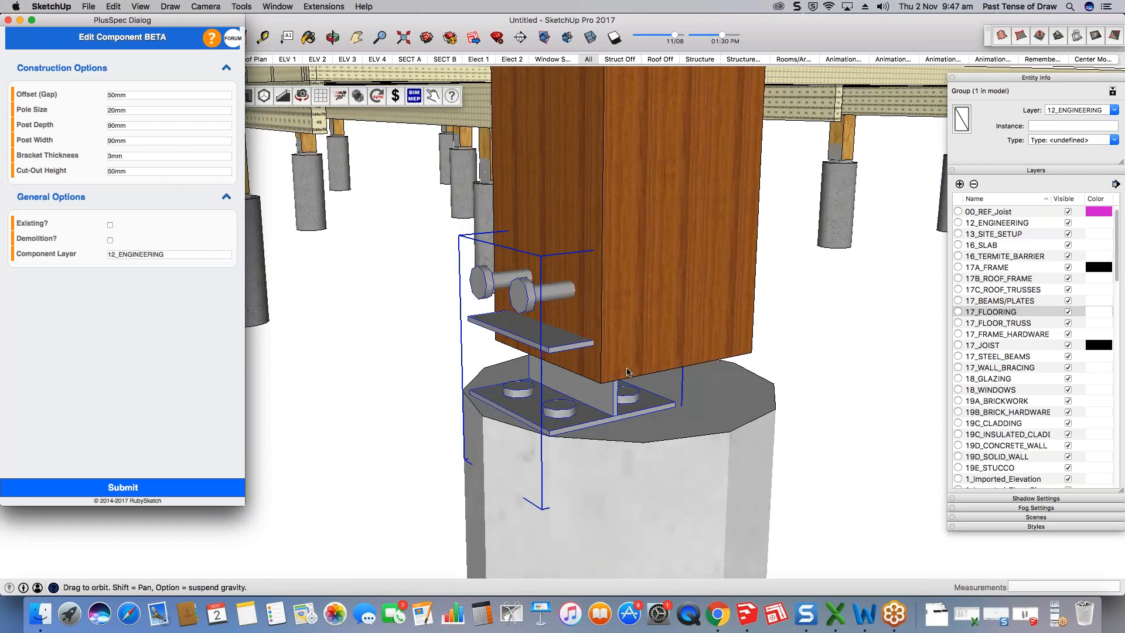
scroll(626, 373, down, 5)
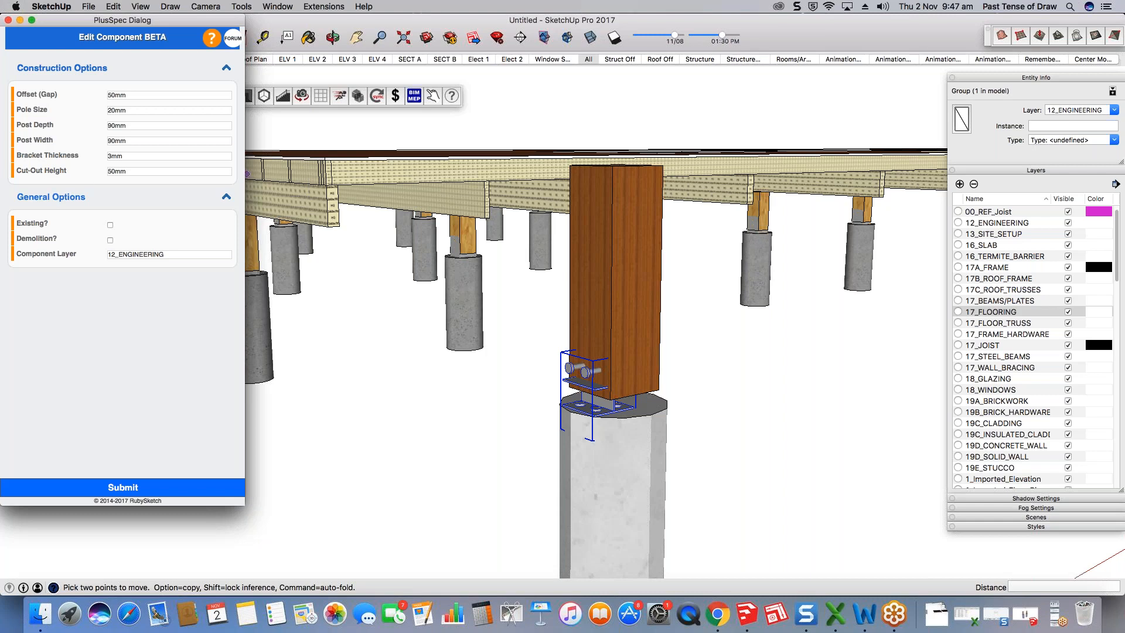
click(8, 21)
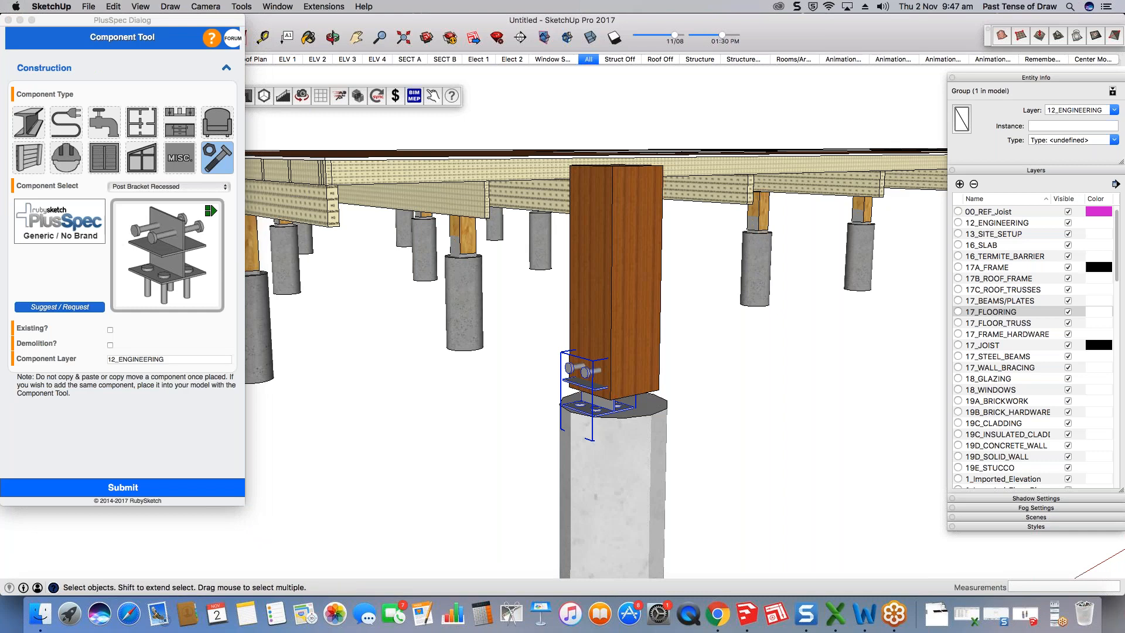
click(8, 21)
Step: Raise the loose timber post about 25 mm so its base sits on the bracket's upper plate
scroll(647, 386, up, 3)
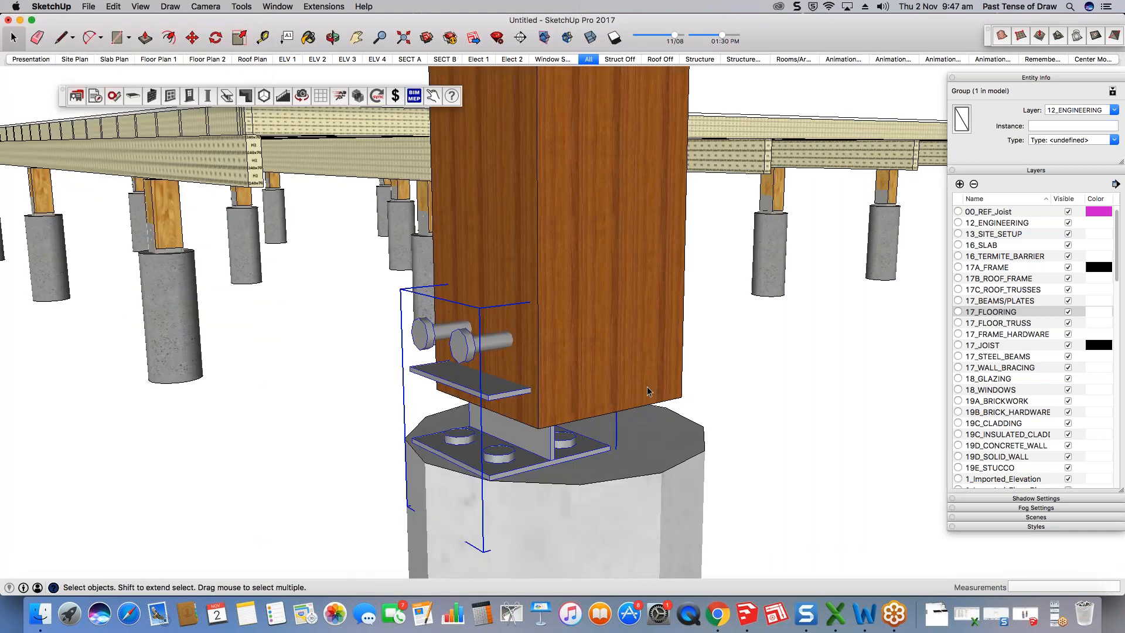
scroll(647, 386, up, 1)
click(647, 386)
key(m)
click(614, 412)
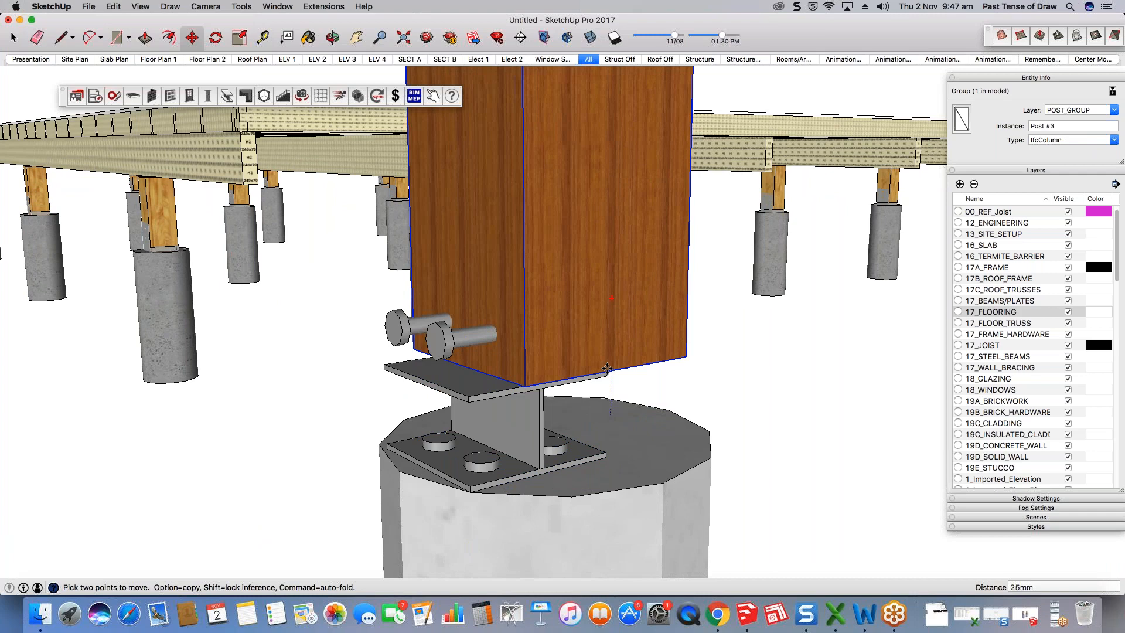
Step: Move the post bracket about 29 mm so its upper plate's corner aligns with the timber post's bottom corner
middle_drag(607, 368, 465, 377)
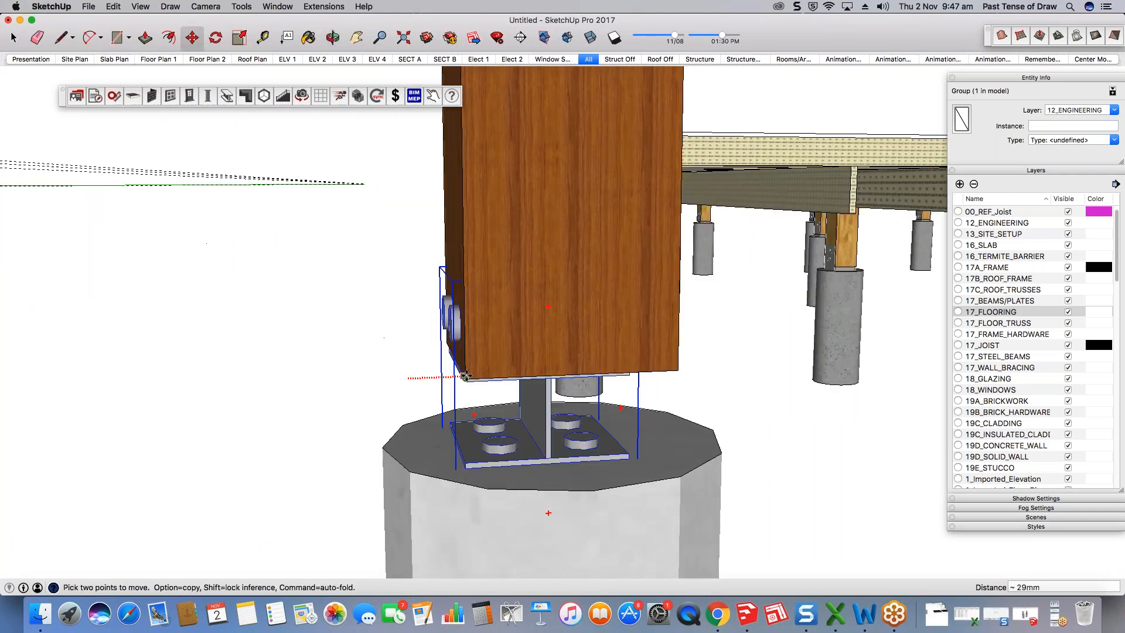
scroll(465, 377, up, 5)
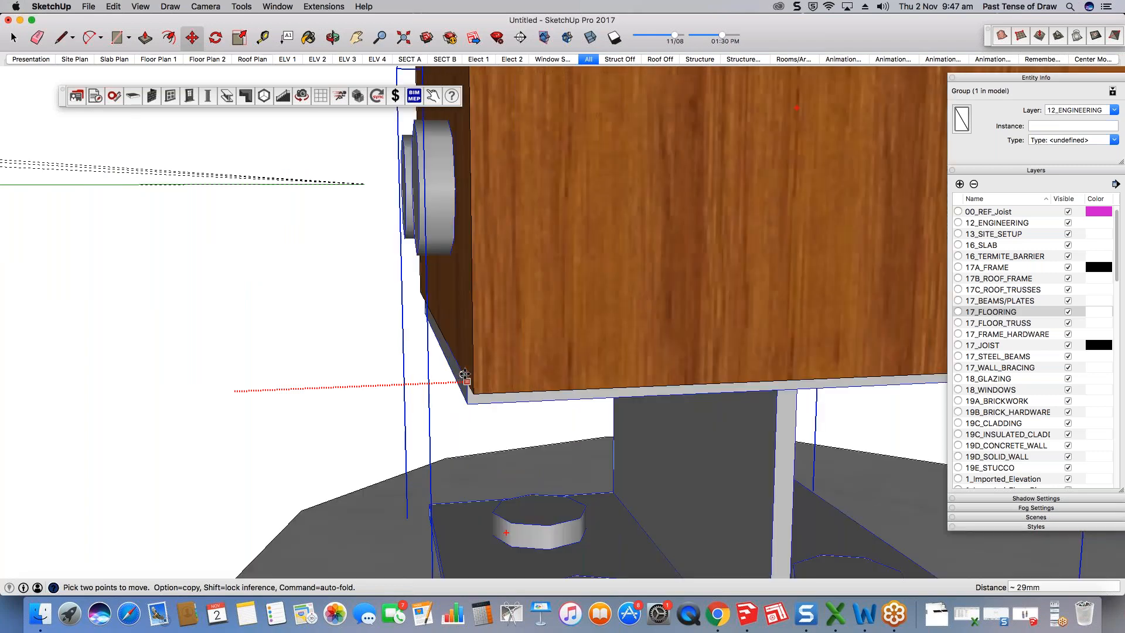
scroll(465, 377, down, 8)
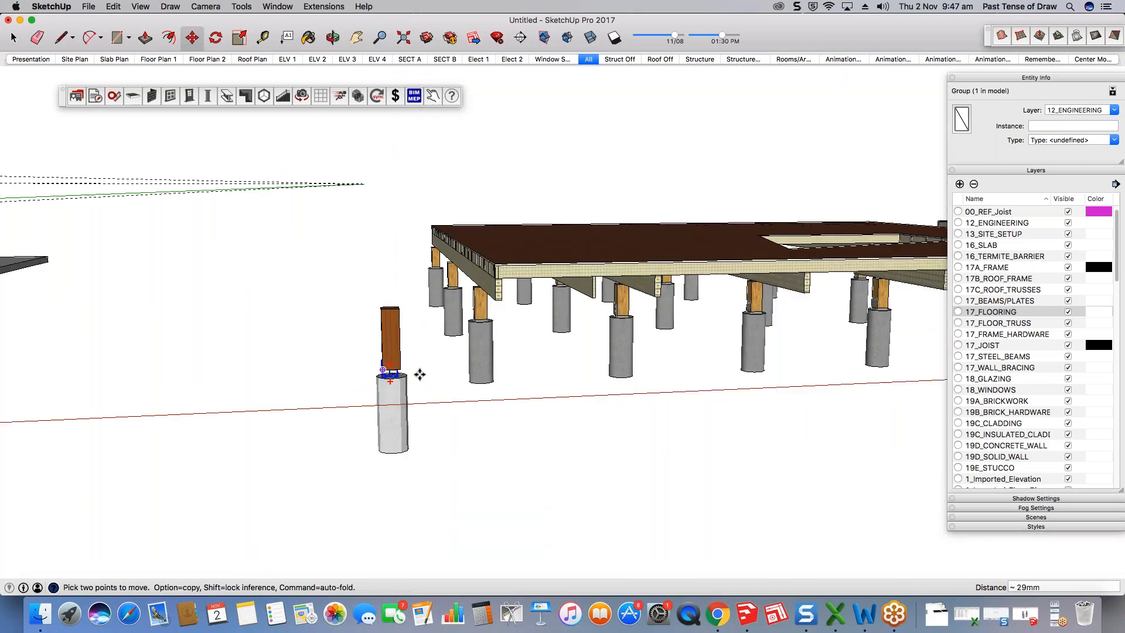
scroll(419, 375, up, 5)
scroll(390, 379, up, 5)
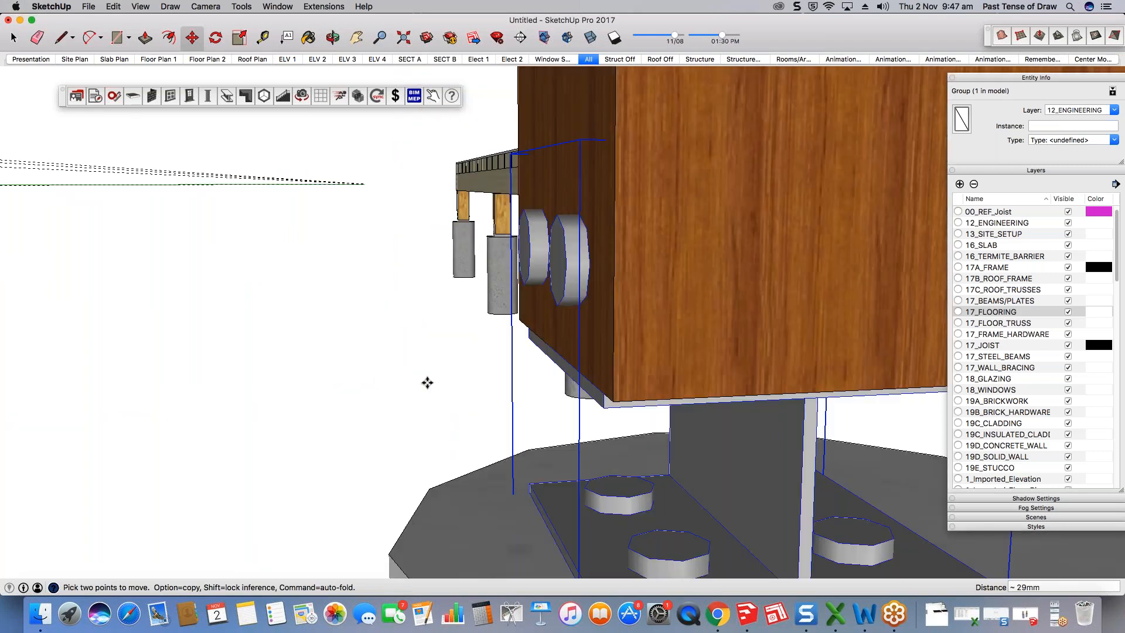
Step: Measure the timber post's width along its bottom edge
key(space)
middle_drag(427, 383, 466, 388)
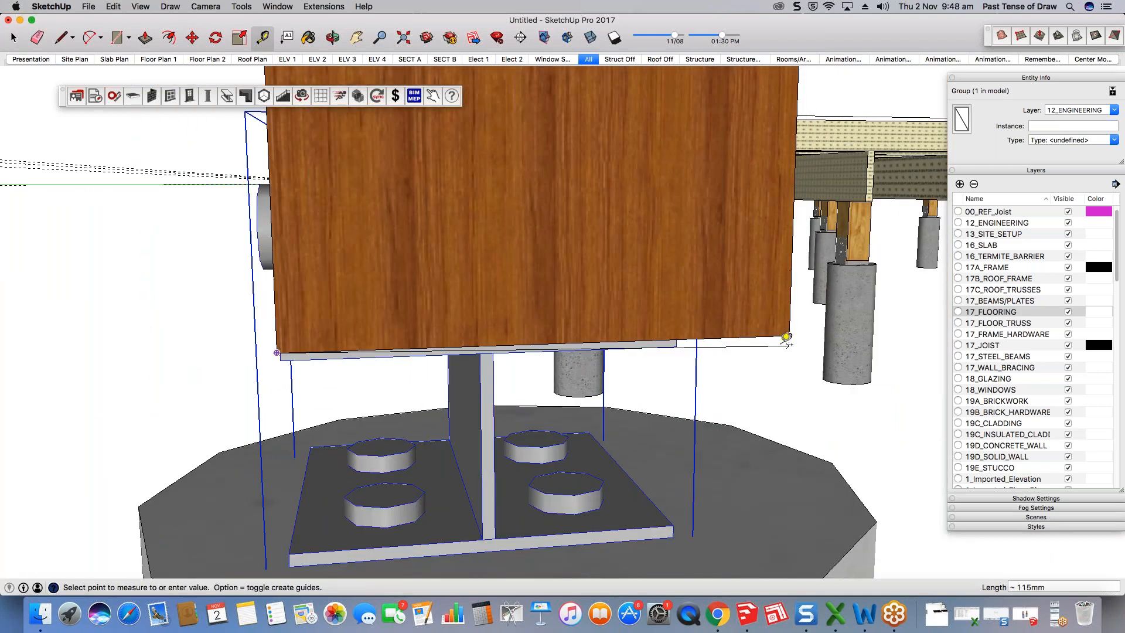
scroll(787, 337, down, 3)
middle_drag(786, 337, 650, 372)
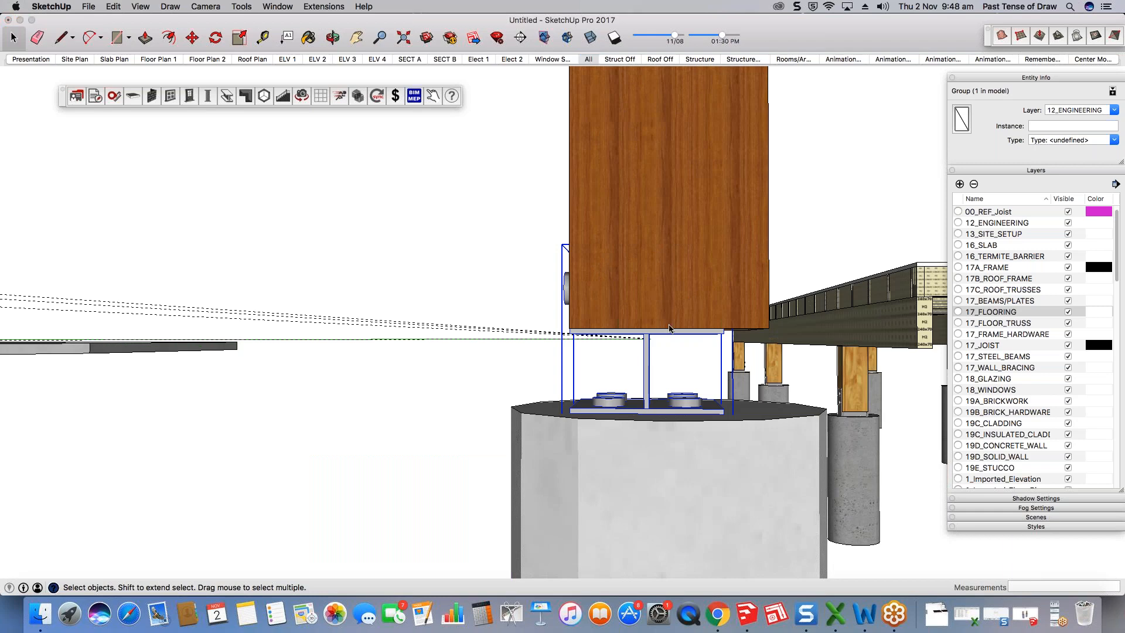
Step: Set the recessed bracket's post depth and post width to 115, apply the change and close the dialog
middle_drag(805, 423, 756, 466)
click(126, 124)
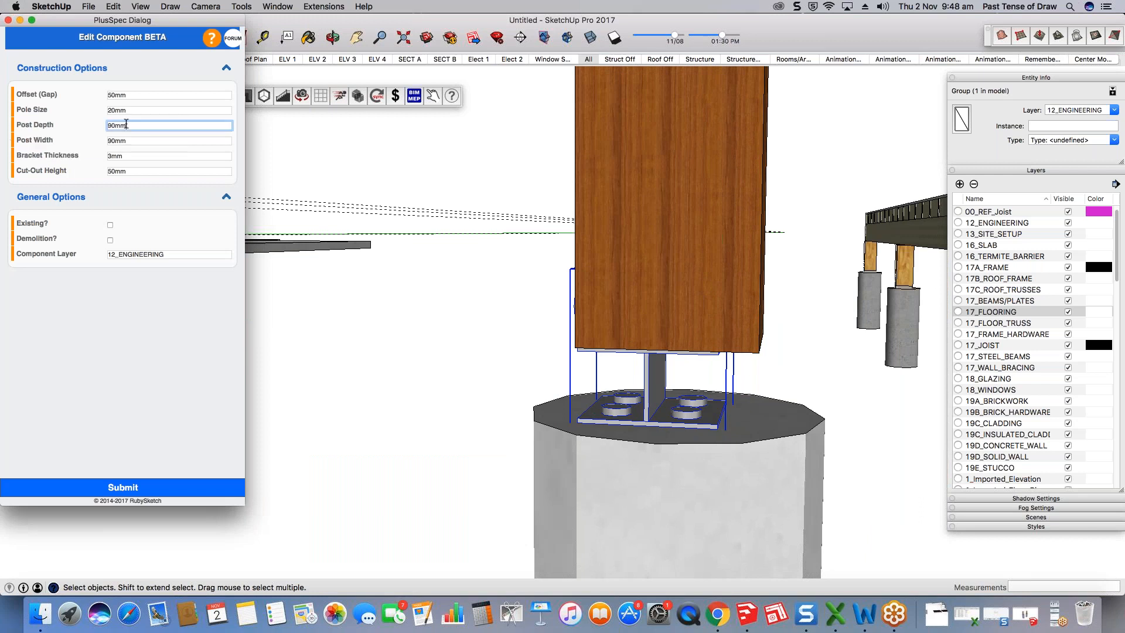
double_click(126, 124)
text(115)
key(Tab)
text(11)
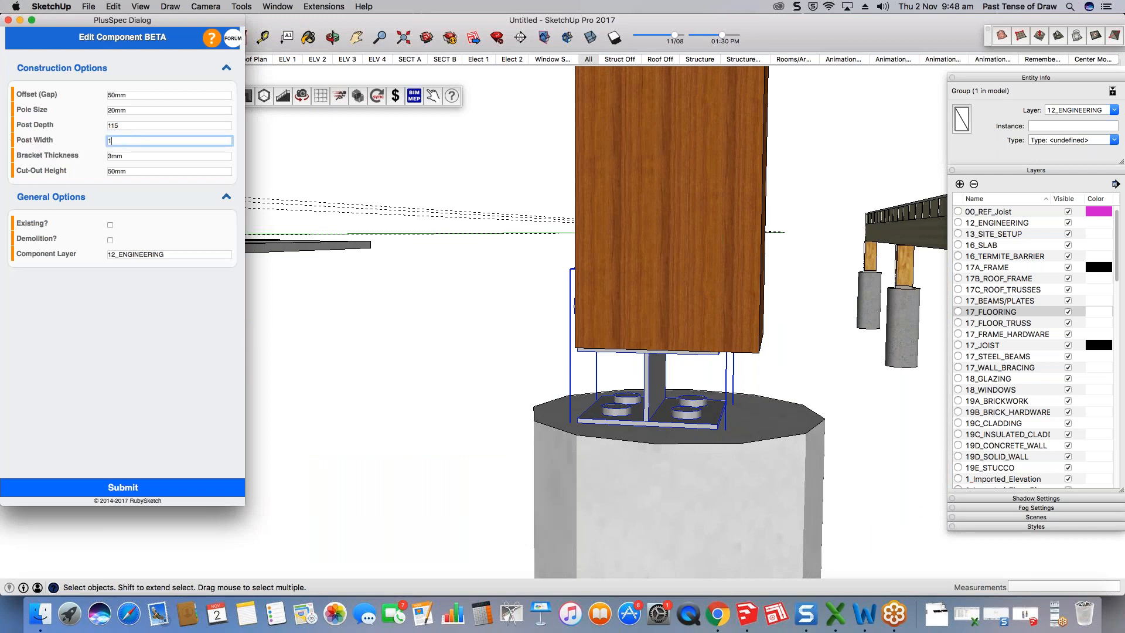
text(5)
click(155, 487)
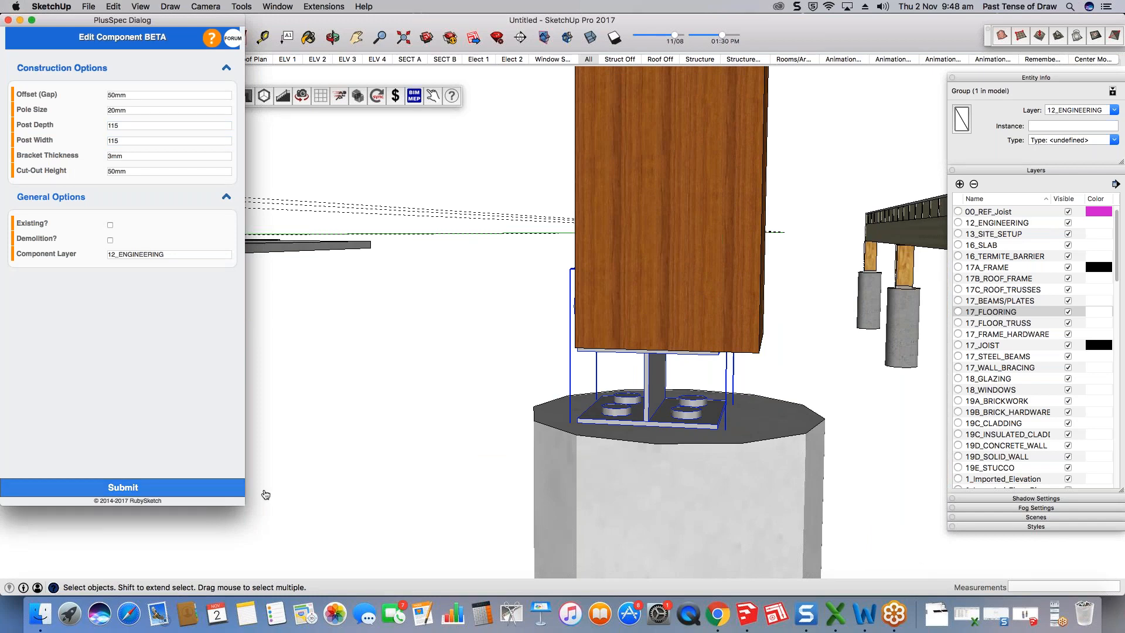
click(8, 20)
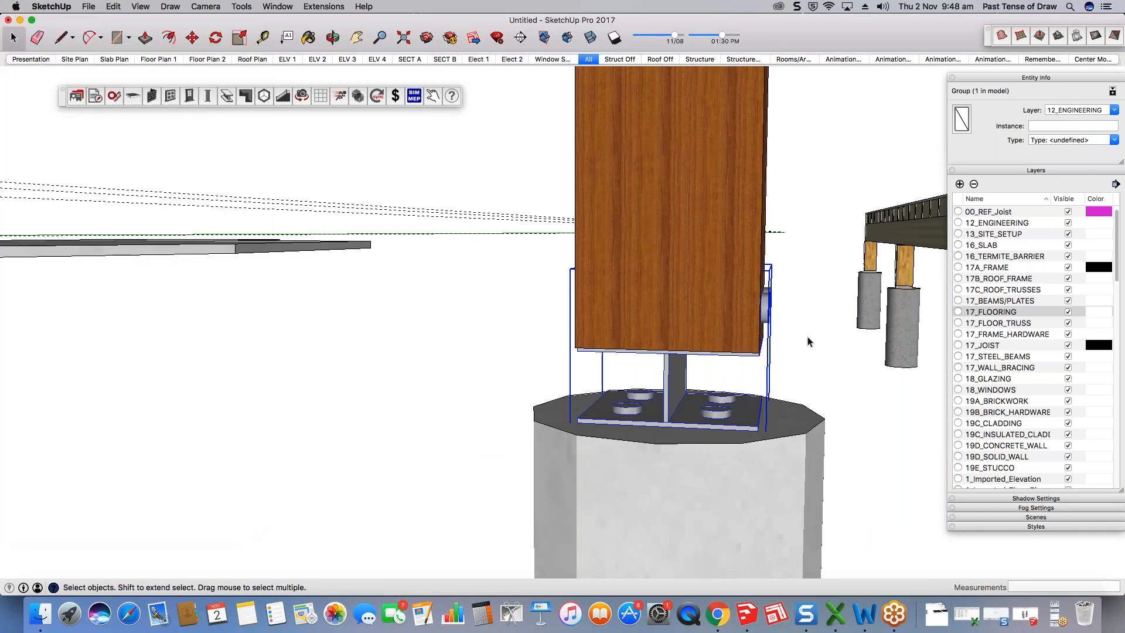
Step: Select the loose timber post, bracket and concrete footing together and place a copy of them beside the original
scroll(810, 339, down, 3)
middle_drag(810, 340, 798, 340)
middle_drag(592, 334, 631, 134)
double_click(652, 354)
drag(632, 133, 466, 466)
scroll(570, 256, up, 4)
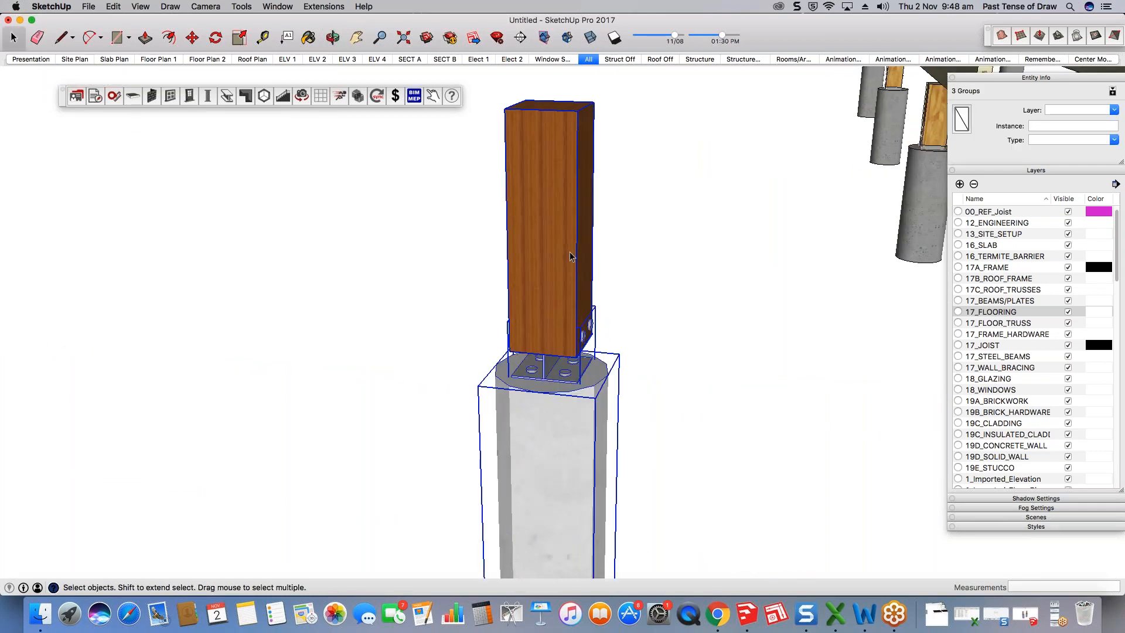
scroll(570, 256, down, 4)
scroll(583, 272, up, 5)
scroll(583, 273, down, 2)
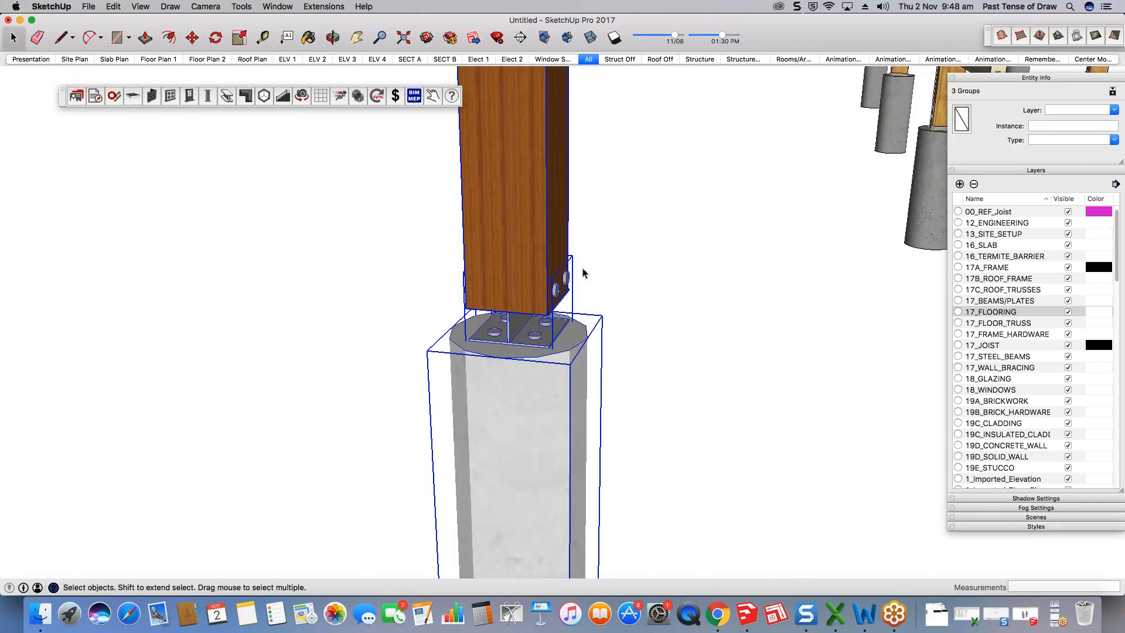
scroll(583, 273, down, 4)
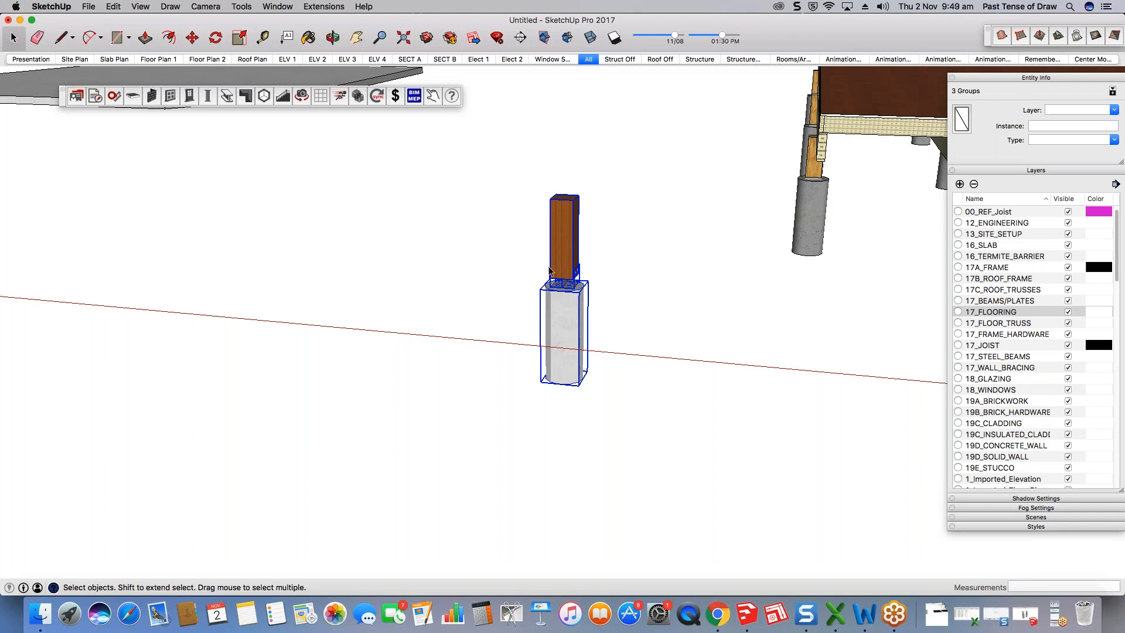
drag(625, 176, 504, 406)
scroll(504, 404, down, 2)
middle_drag(505, 405, 572, 400)
key(m)
Step: Make a group from the original timber post, bracket and concrete footing
drag(617, 231, 537, 497)
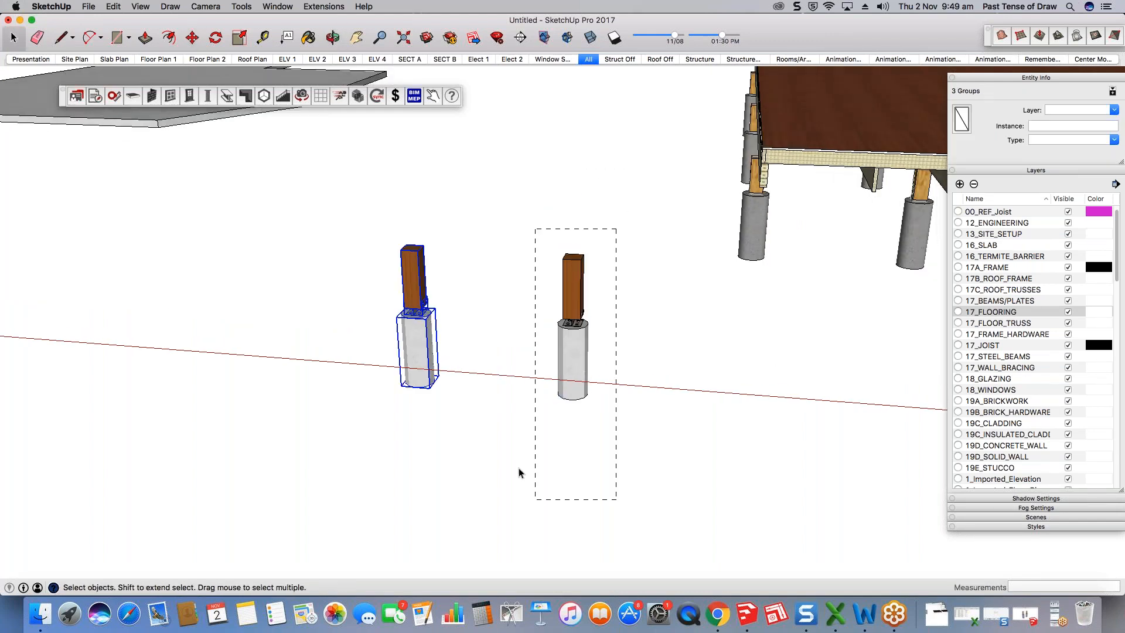
right_click(580, 366)
click(617, 470)
Step: Copy the grouped post assembly to a spot beside the original group
middle_drag(626, 473, 483, 409)
key(m)
click(483, 412)
key(alt)
click(575, 354)
key(space)
Step: Inside one of the grouped assemblies, Push/Pull the timber post's top face upward to roughly double its height, and exit the group
click(526, 396)
click(469, 322)
middle_drag(469, 322, 454, 300)
scroll(459, 298, up, 3)
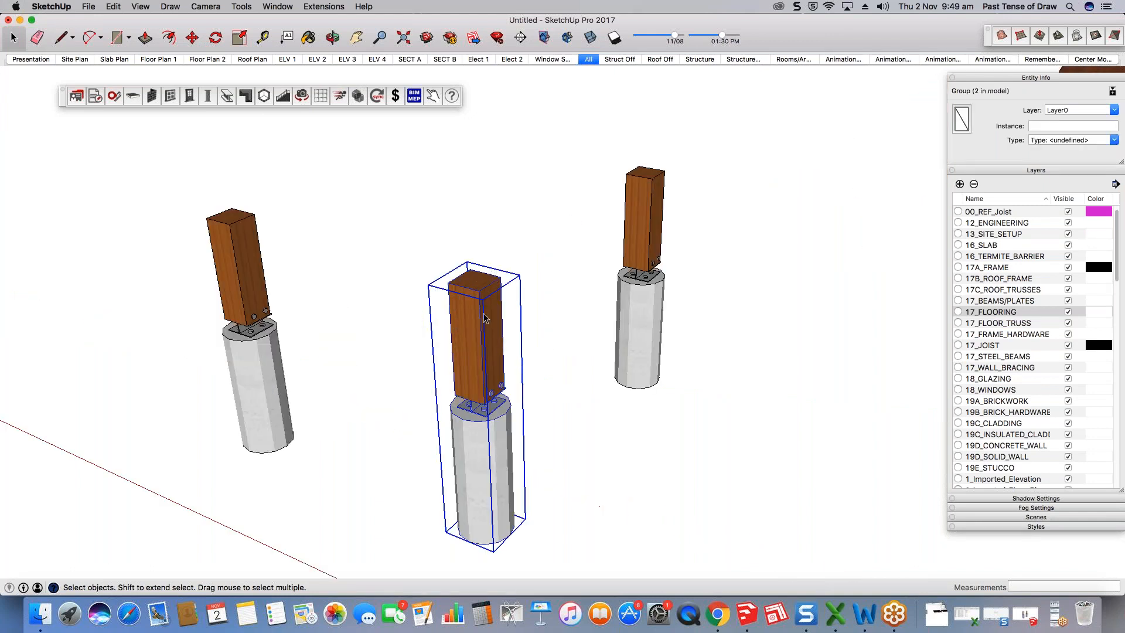
double_click(484, 314)
double_click(480, 285)
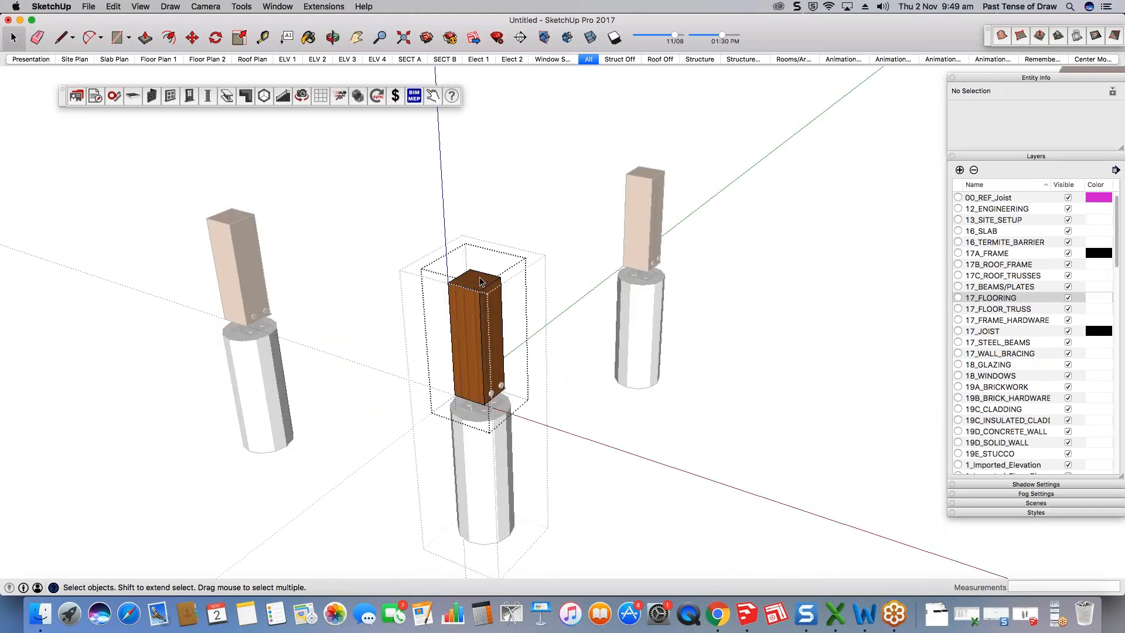
click(479, 282)
key(p)
drag(477, 280, 475, 164)
key(space)
click(673, 222)
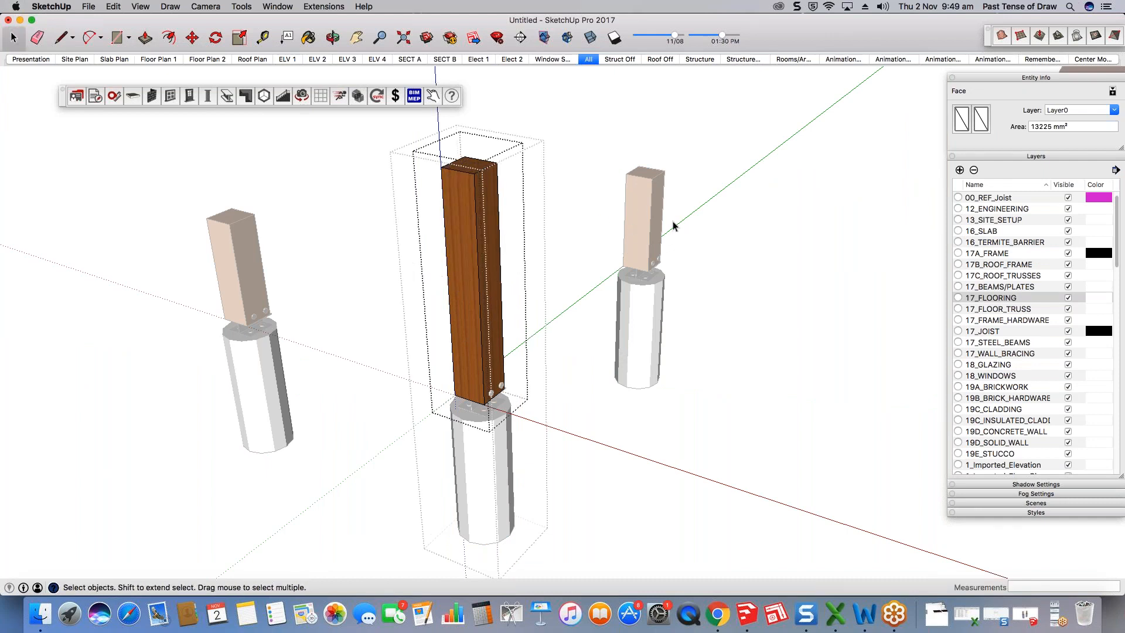
click(672, 222)
click(671, 221)
Step: Make the ungrouped timber post, bracket and footing into a component named "Post and Beam"
scroll(757, 309, down, 3)
drag(430, 410, 560, 289)
right_click(509, 287)
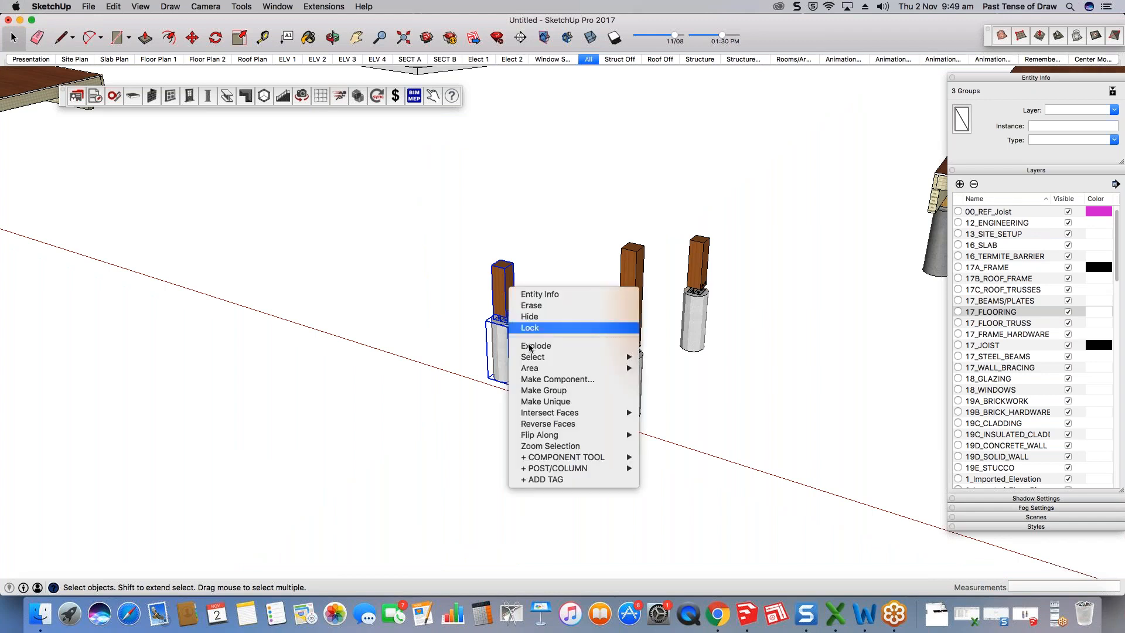
click(572, 379)
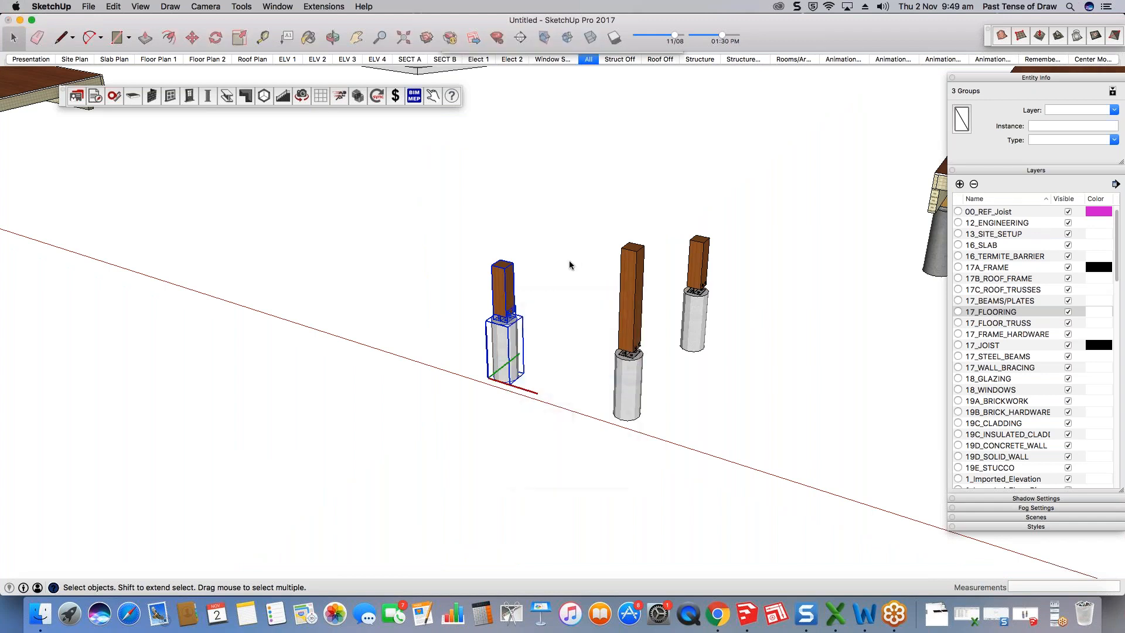
text(o)
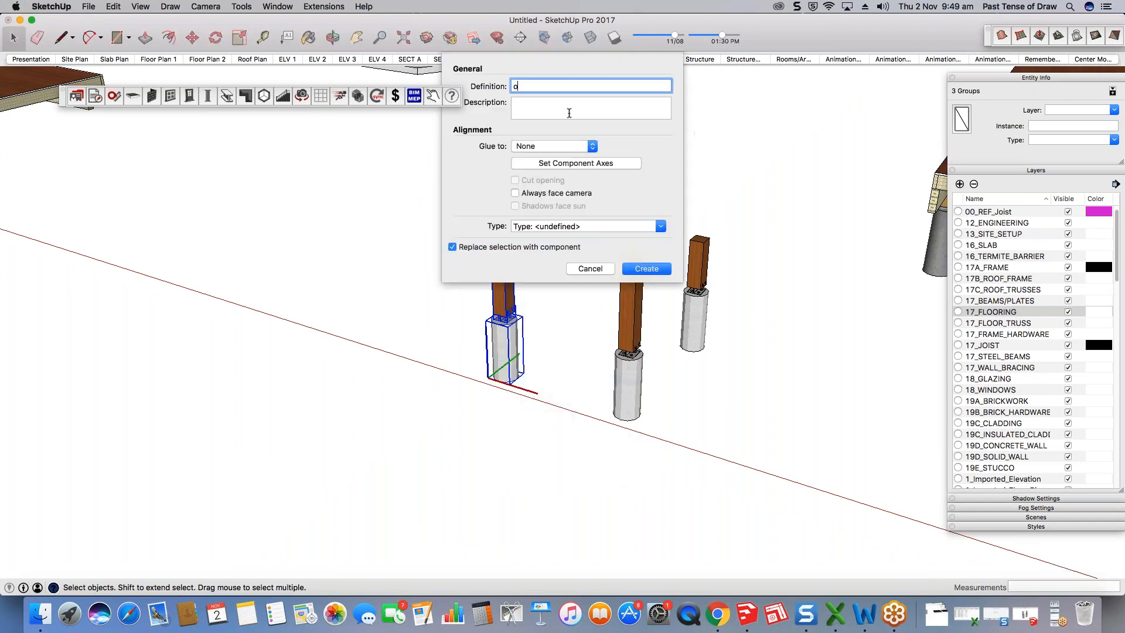
key(BackSpace)
text(Post and Beam)
click(646, 269)
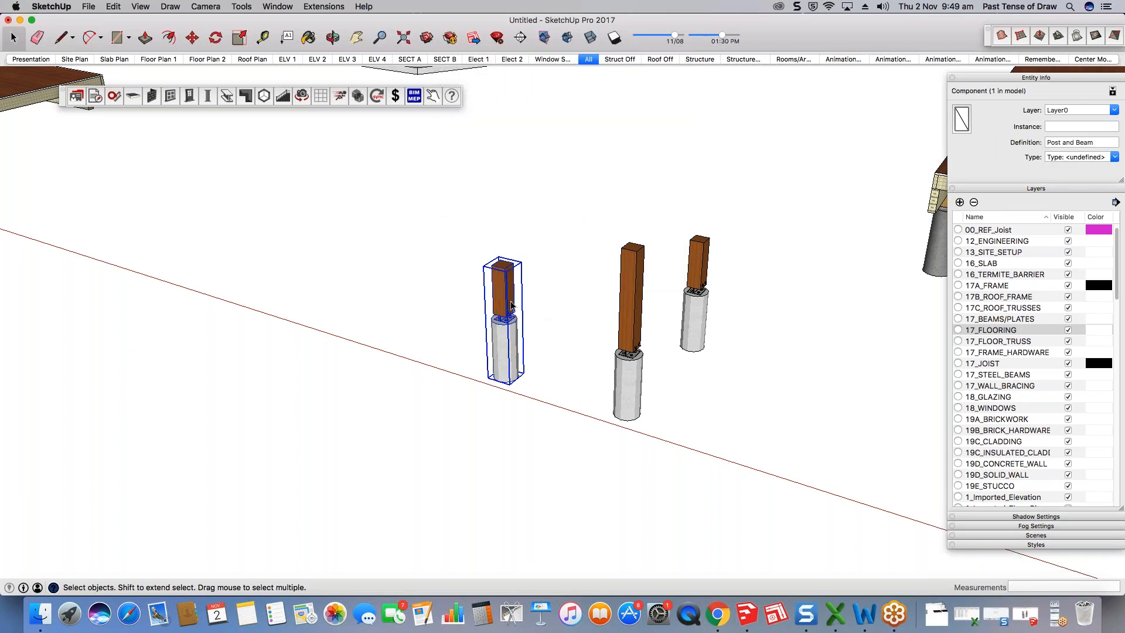
Step: Copy the Post and Beam component about 1212 mm away from the original
scroll(510, 308, up, 2)
key(m)
key(alt)
click(530, 405)
click(614, 326)
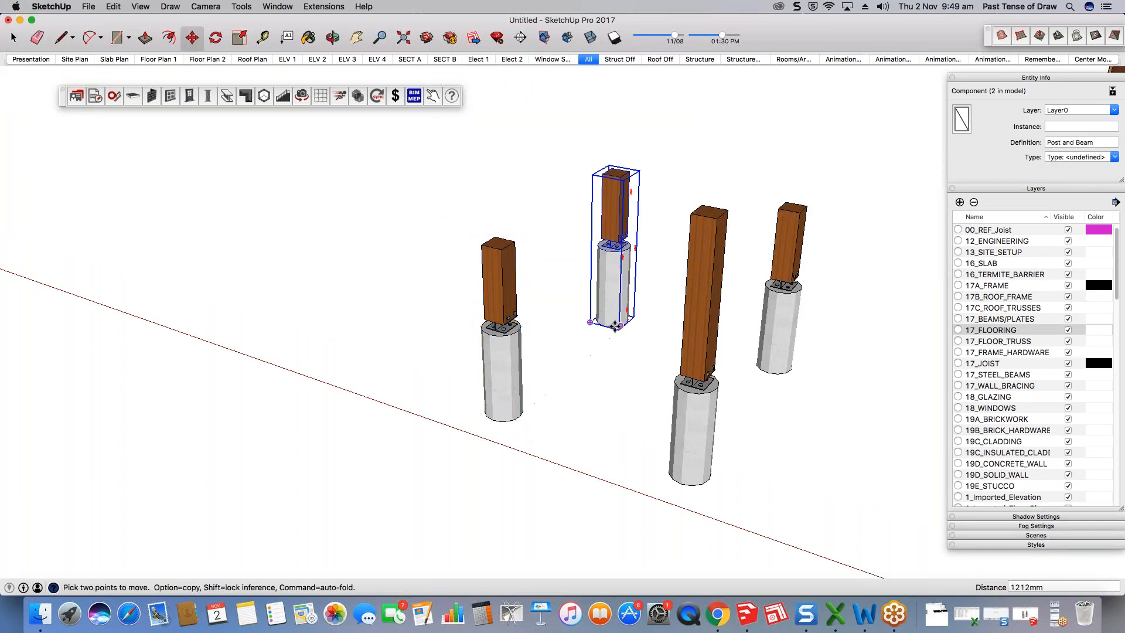
Step: Inside the original Post and Beam component, Push/Pull the timber post's top face upward about 558 mm
key(space)
double_click(501, 274)
double_click(502, 254)
click(502, 245)
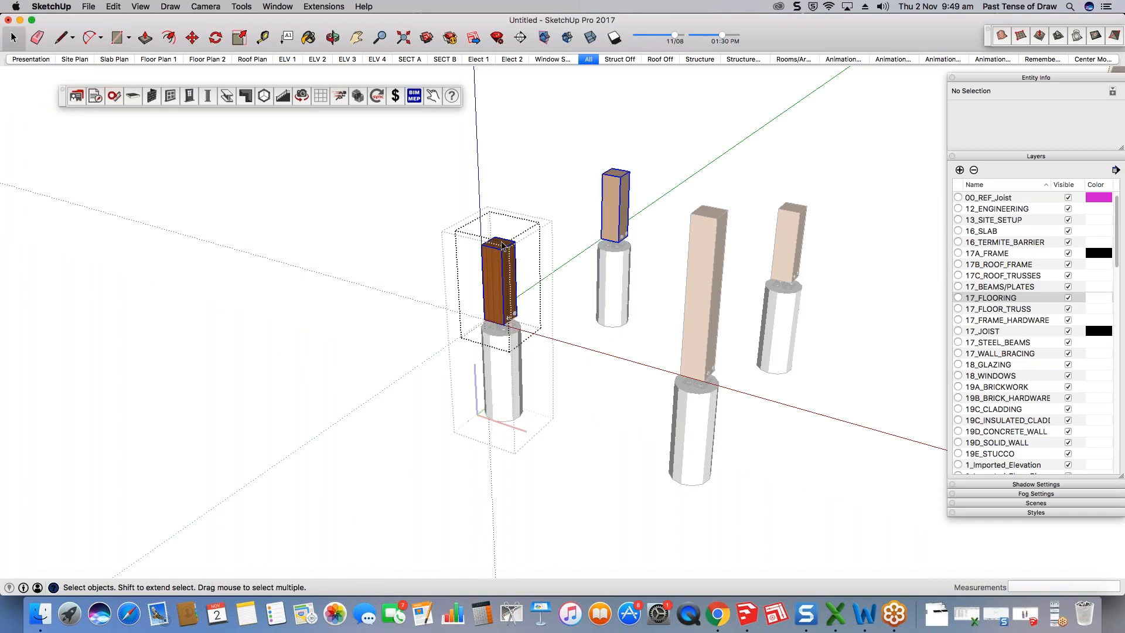
double_click(502, 245)
click(503, 245)
key(p)
click(502, 245)
click(512, 133)
scroll(517, 336, down, 4)
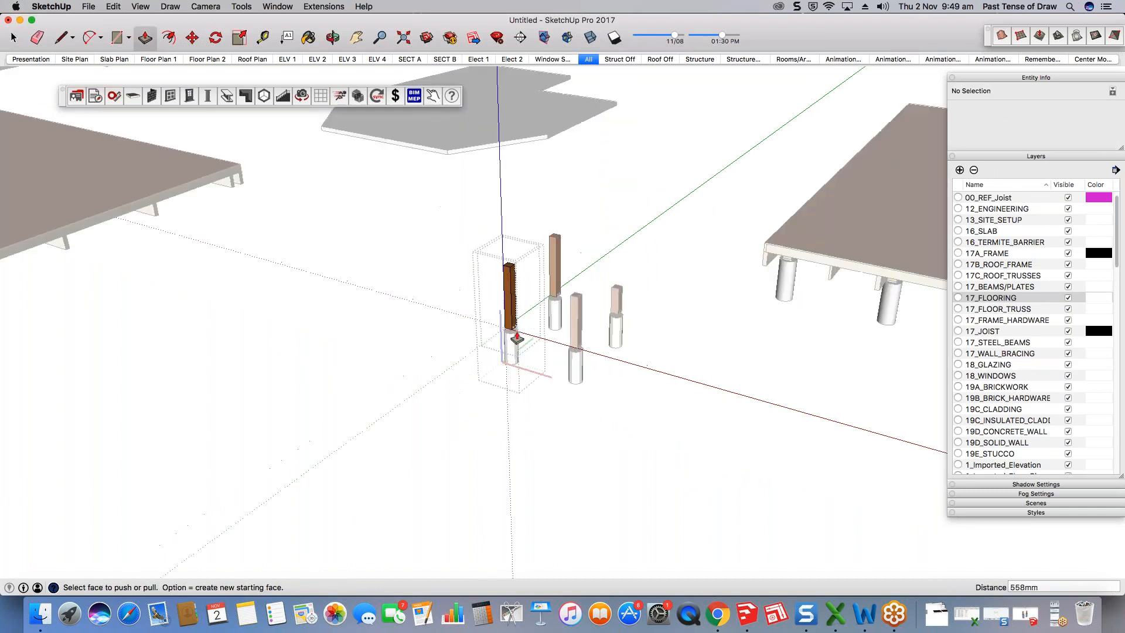
scroll(549, 270, up, 1)
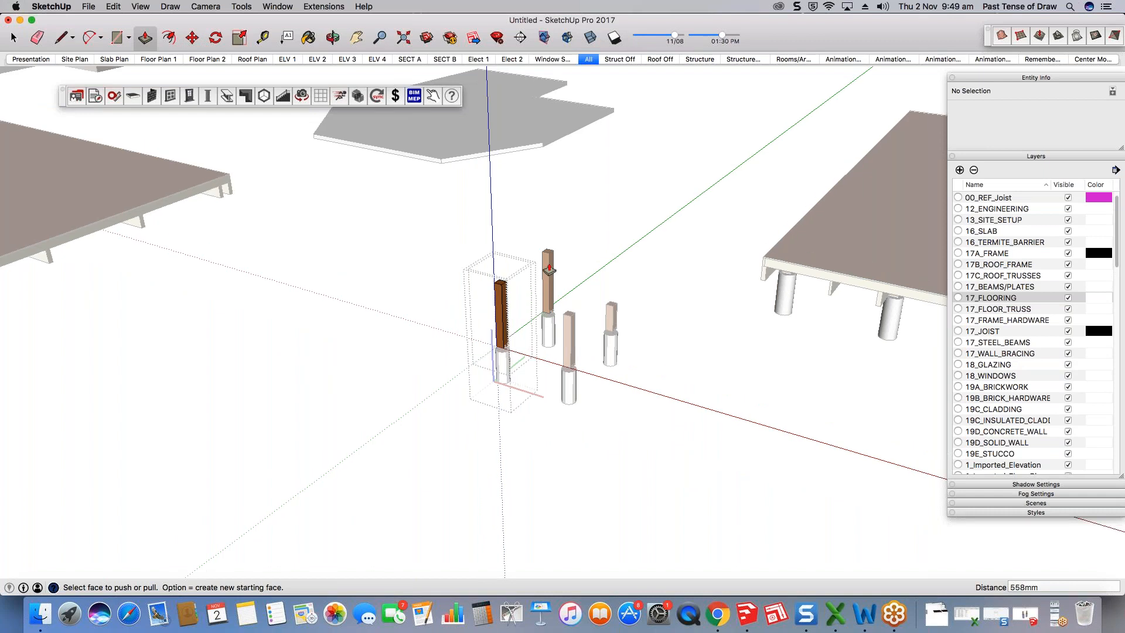
key(space)
Step: Compare the post heights in both Post and Beam components, and undo the last Push/Pull
scroll(533, 278, up, 2)
middle_drag(519, 290, 621, 357)
scroll(549, 306, down, 2)
scroll(448, 399, up, 5)
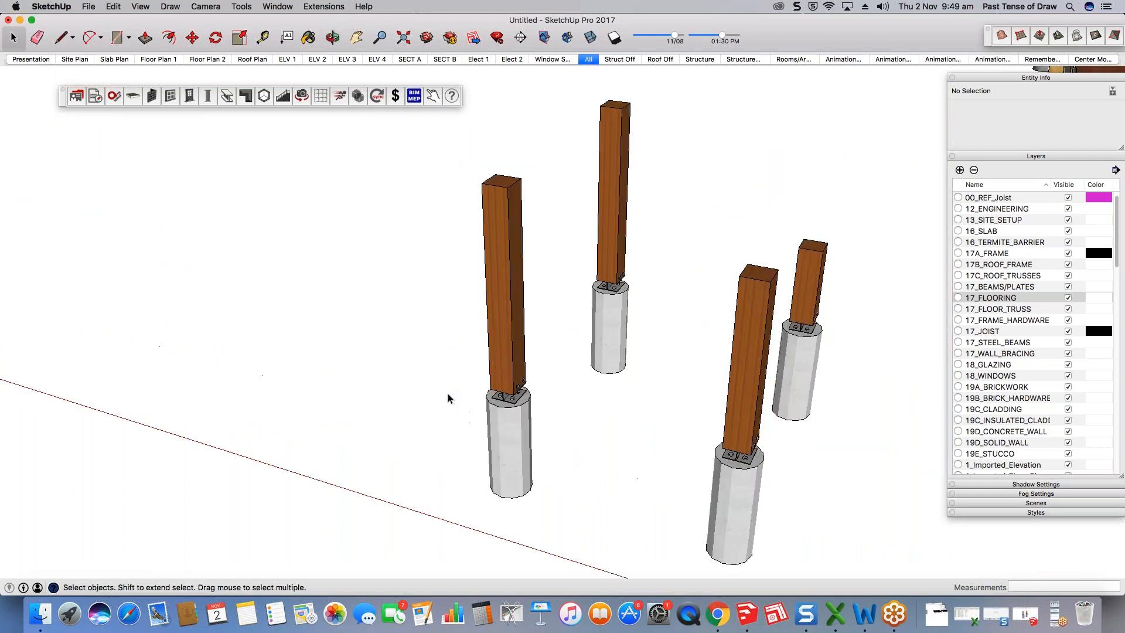
scroll(518, 361, down, 3)
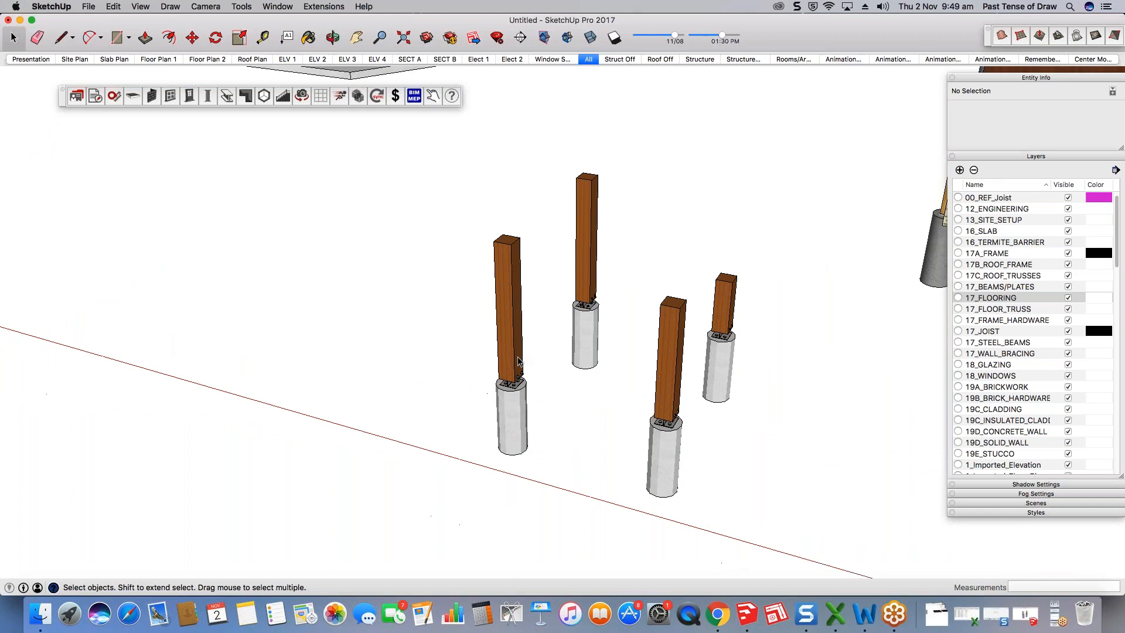
scroll(518, 361, down, 2)
middle_drag(606, 354, 668, 246)
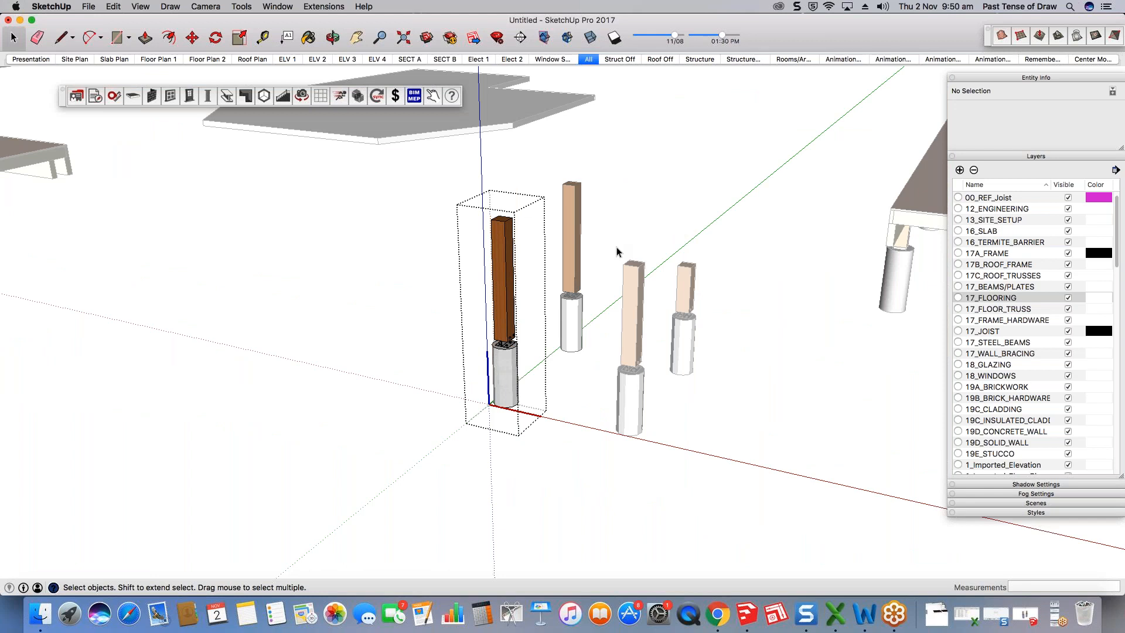
key(super+z)
Step: Copy the rear Post and Beam component about 1003 mm away along the red axis direction
click(571, 253)
click(571, 323)
middle_drag(571, 323, 592, 329)
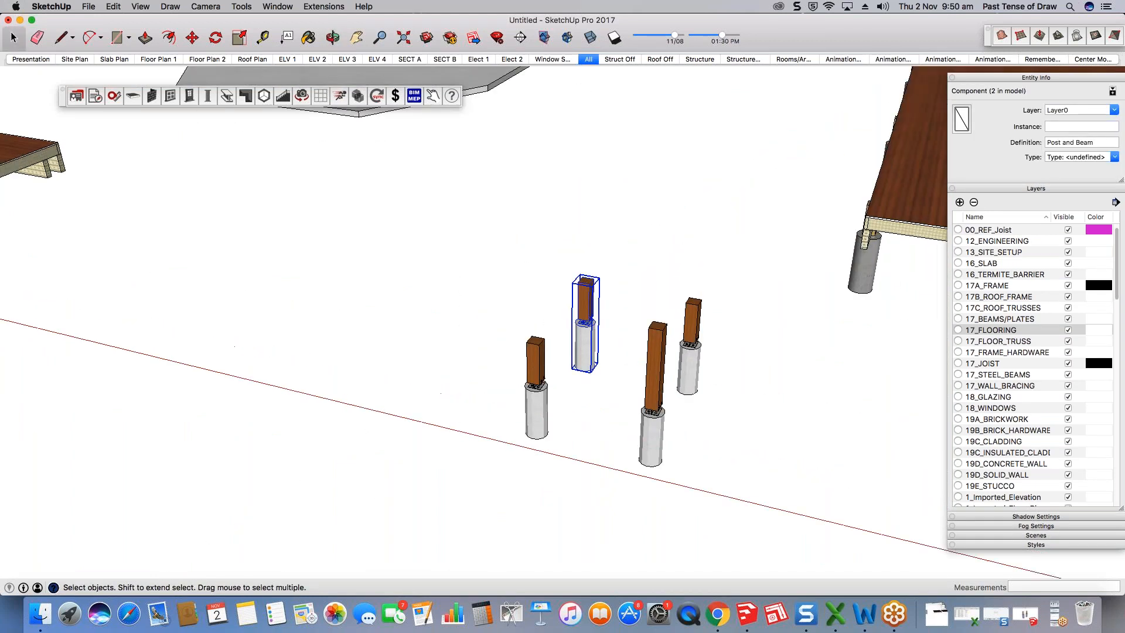
key(m)
click(583, 369)
key(alt)
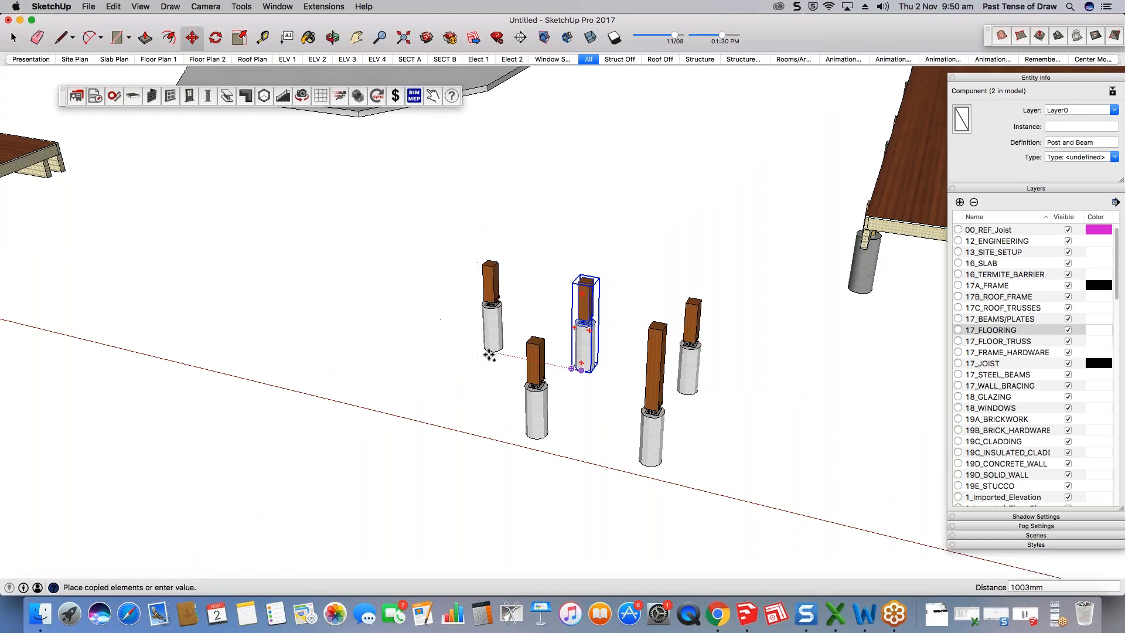
click(489, 353)
key(space)
Step: Inside the front Post and Beam component, try to Push/Pull the timber post's top face upward
scroll(561, 336, up, 3)
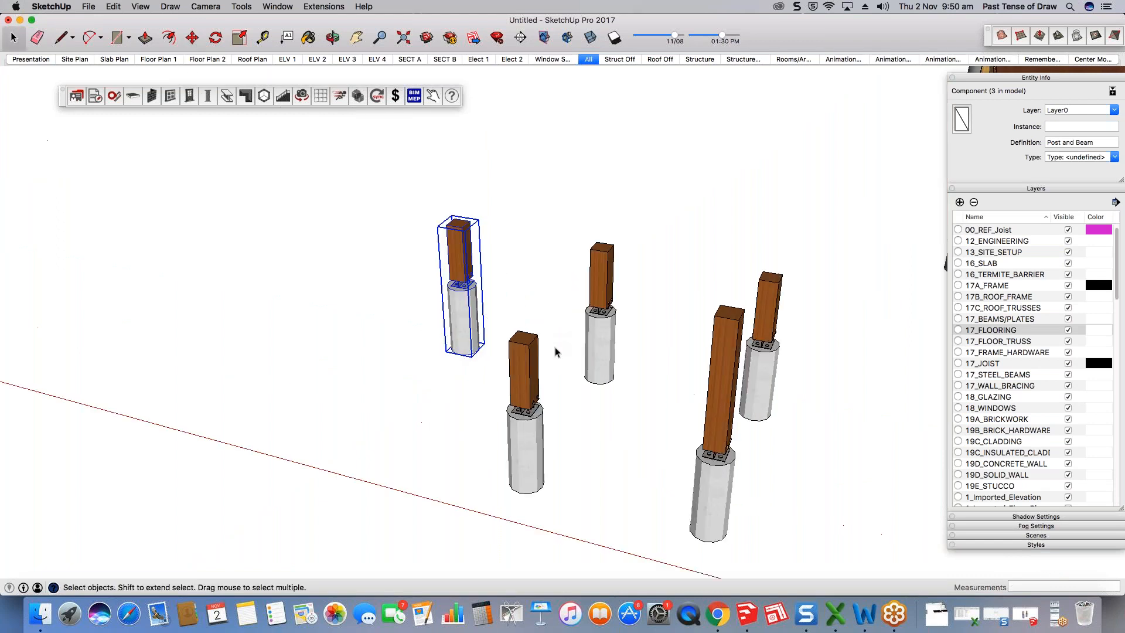
scroll(555, 351, up, 2)
scroll(701, 203, down, 2)
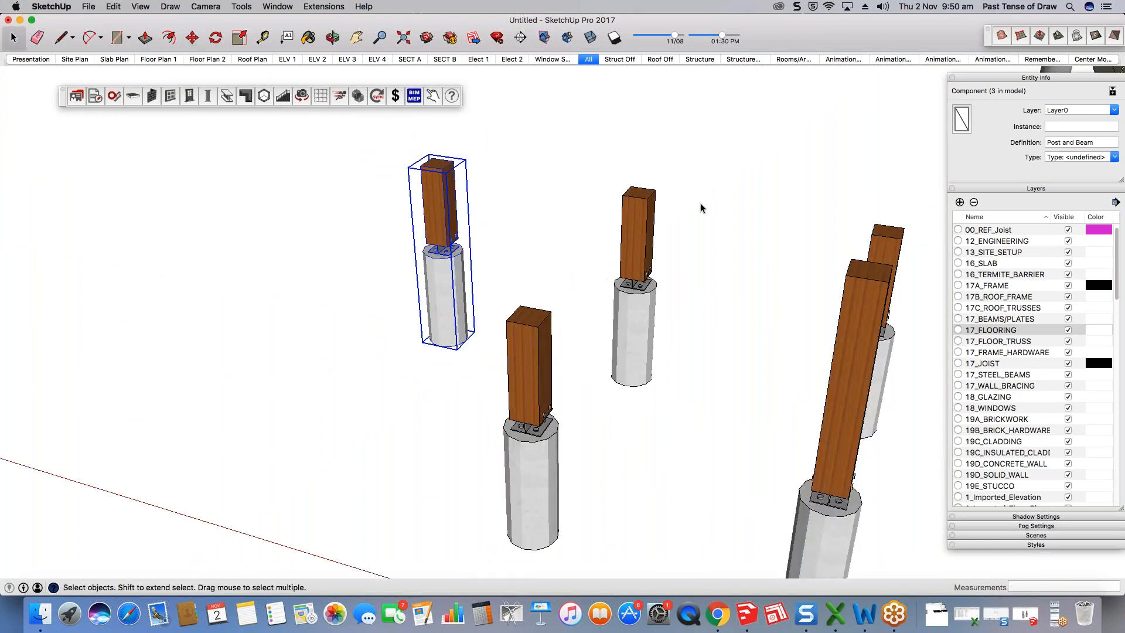
drag(714, 171, 549, 404)
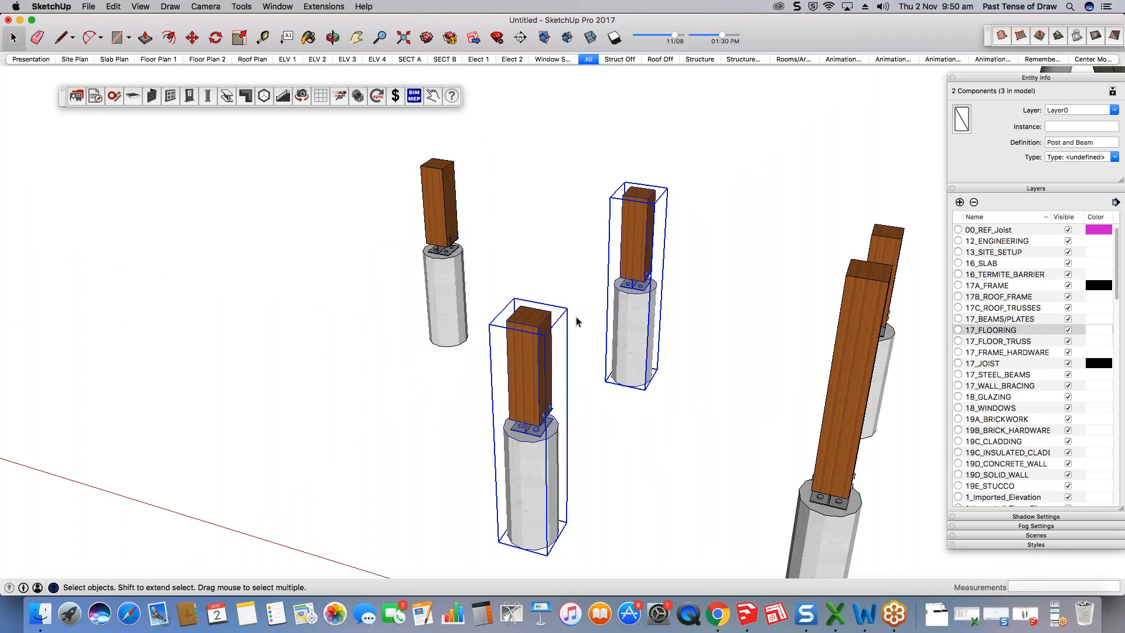
double_click(535, 323)
double_click(534, 320)
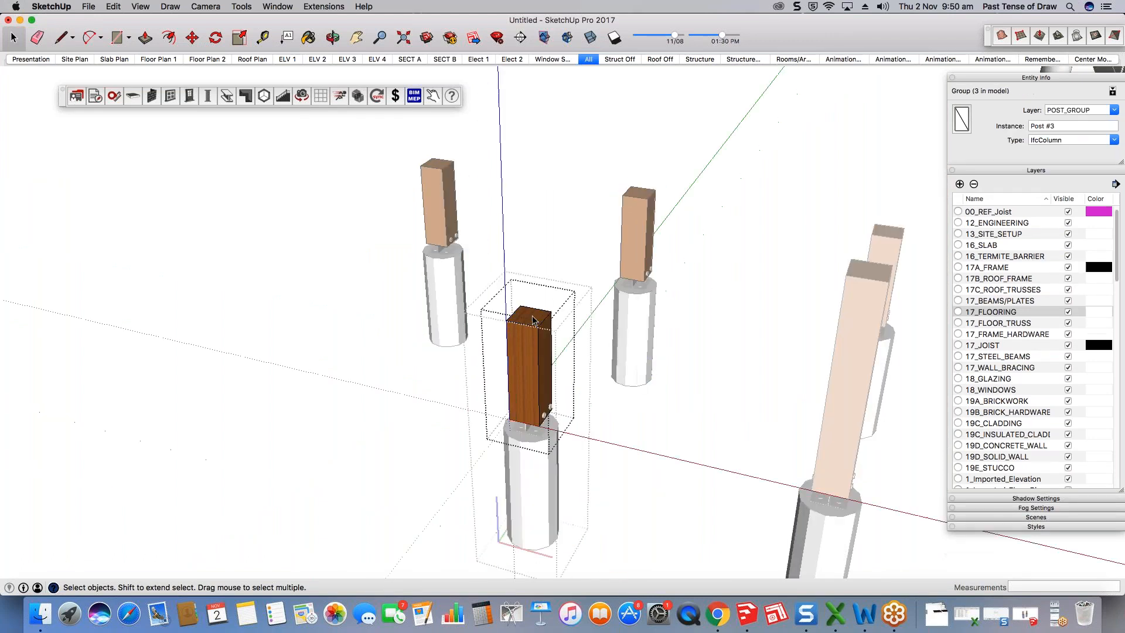
key(p)
click(533, 320)
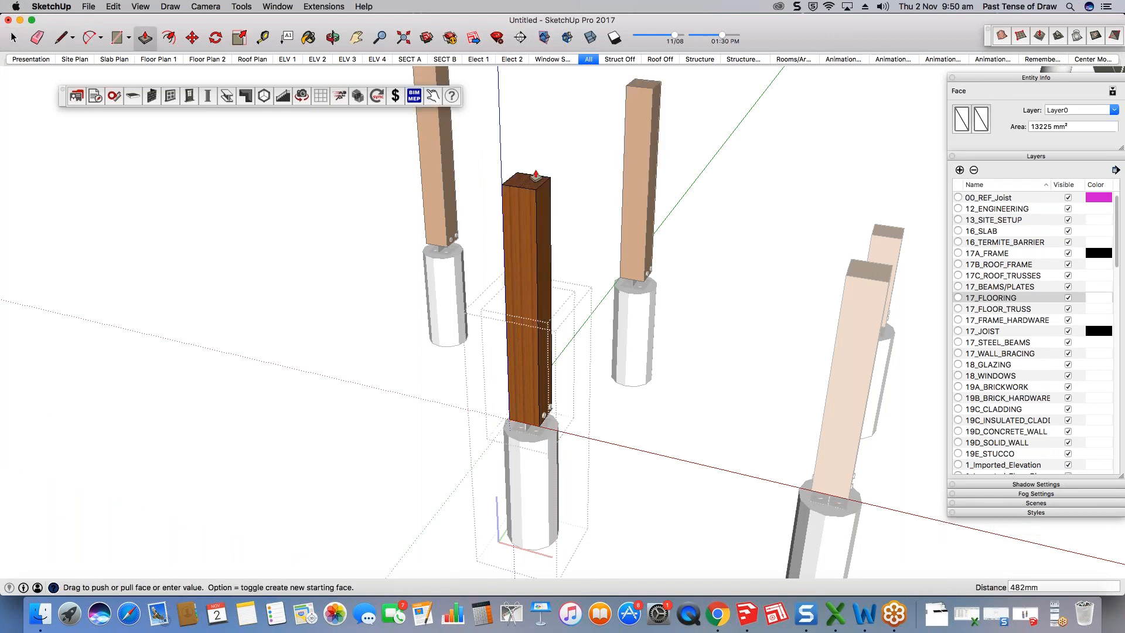
click(533, 268)
key(space)
click(557, 201)
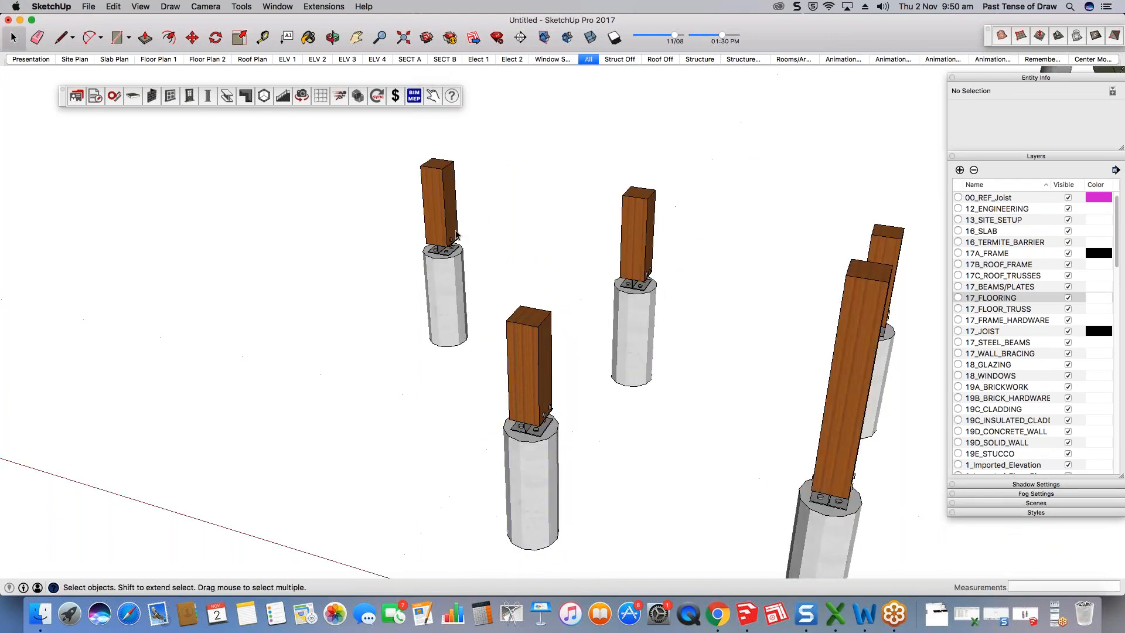
Step: Make the newly copied Post and Beam component unique, and clear the selection
right_click(443, 185)
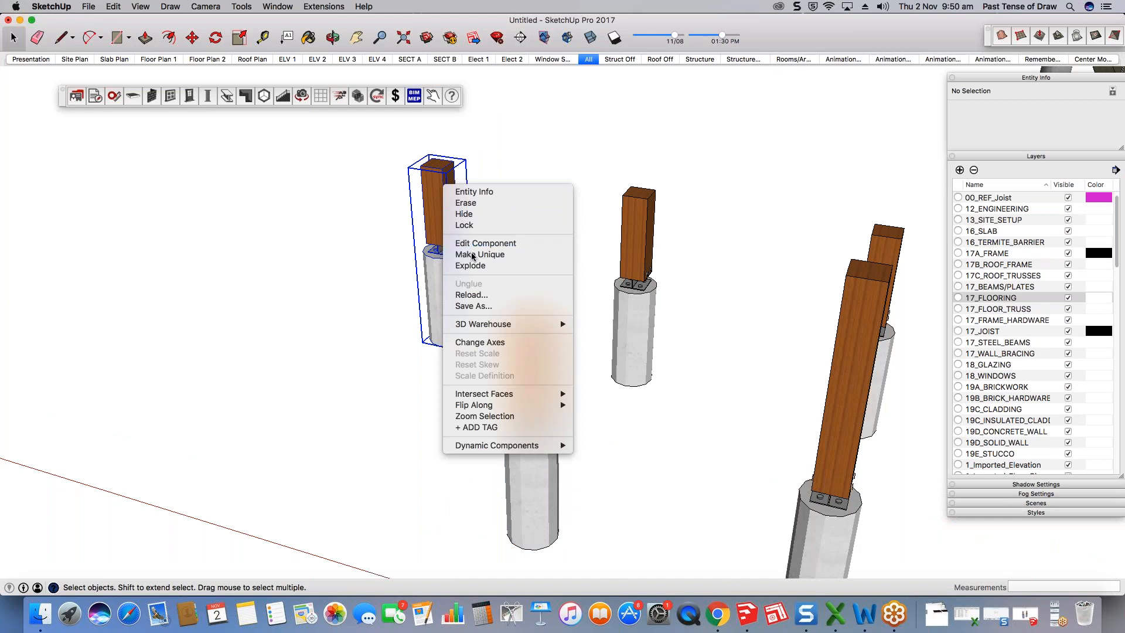
key(Return)
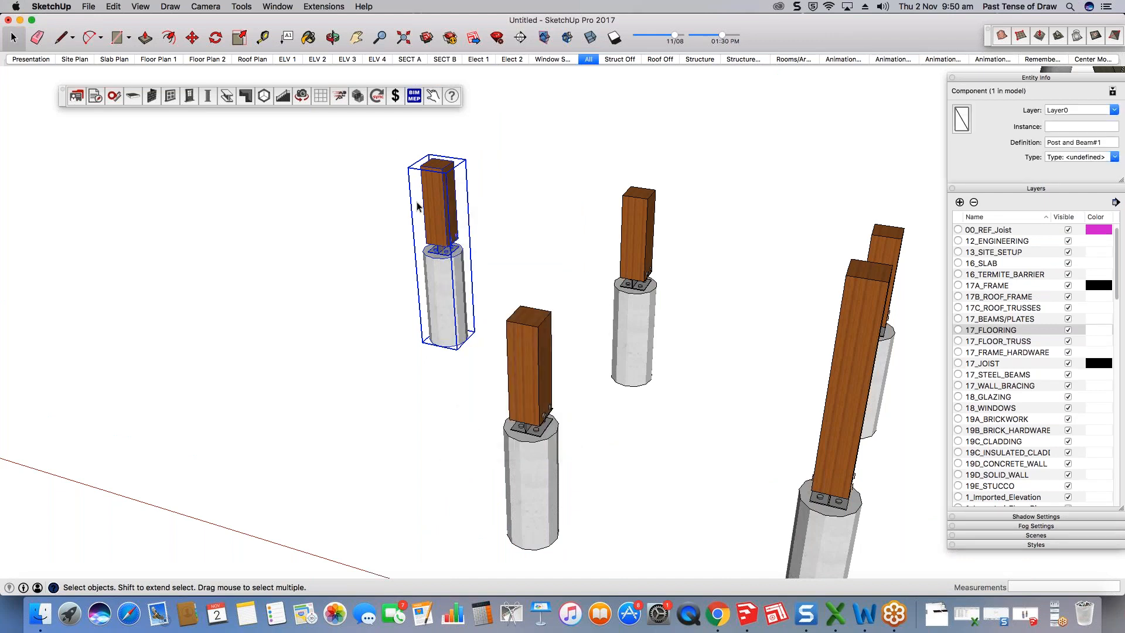
click(385, 203)
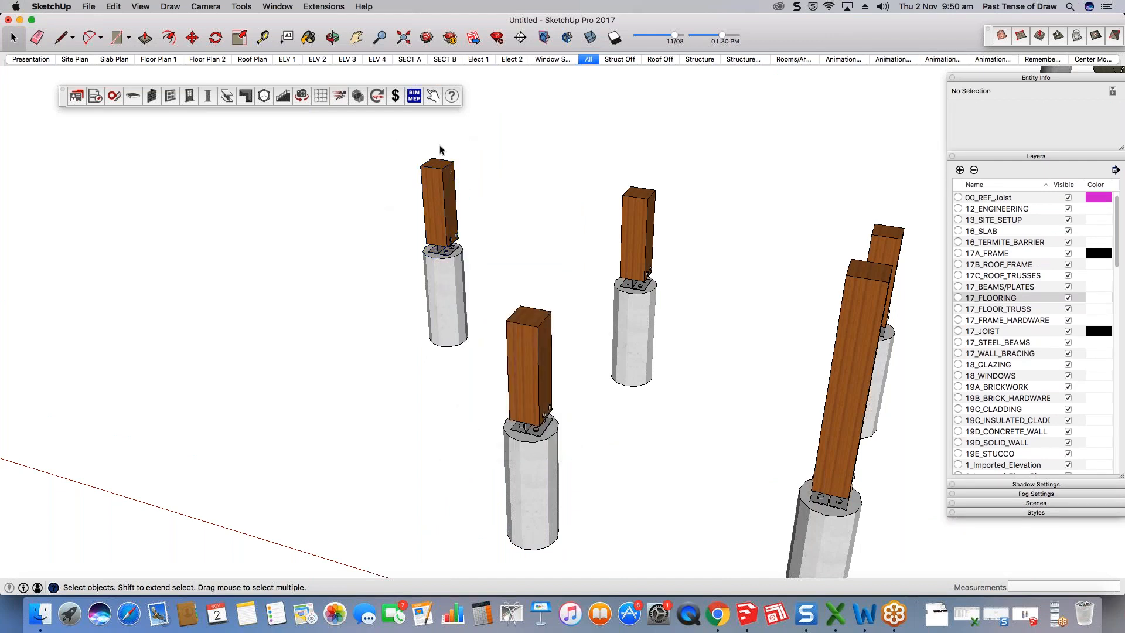
Step: Inside the front Post and Beam component, Push/Pull the timber post's top face upward about 490 mm, and exit the component
double_click(535, 319)
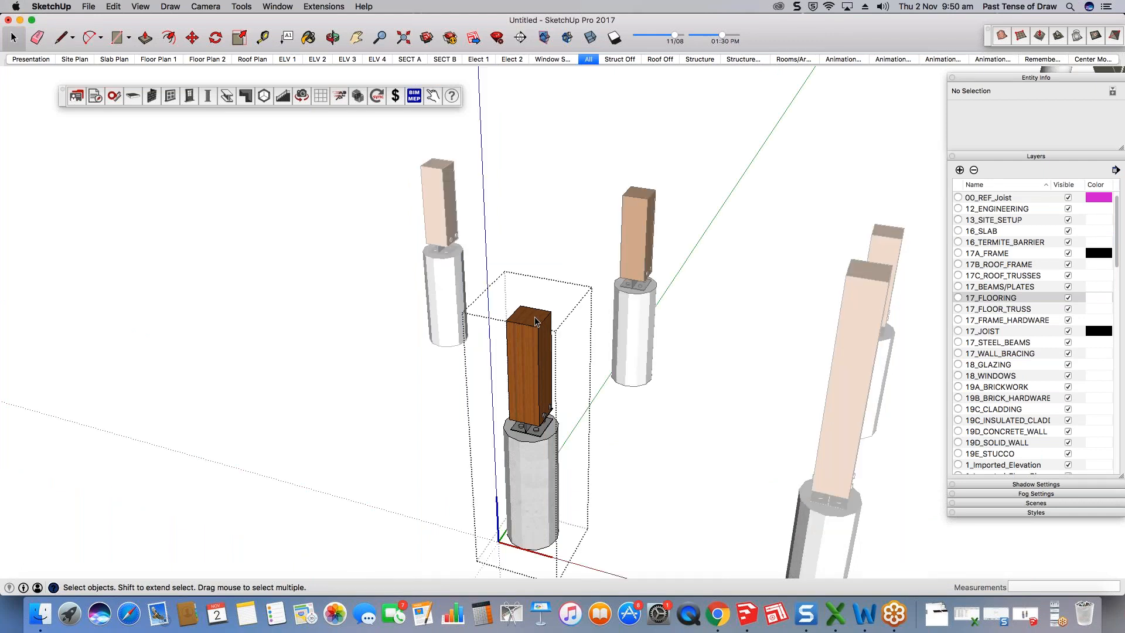
double_click(534, 330)
key(p)
key(space)
double_click(533, 319)
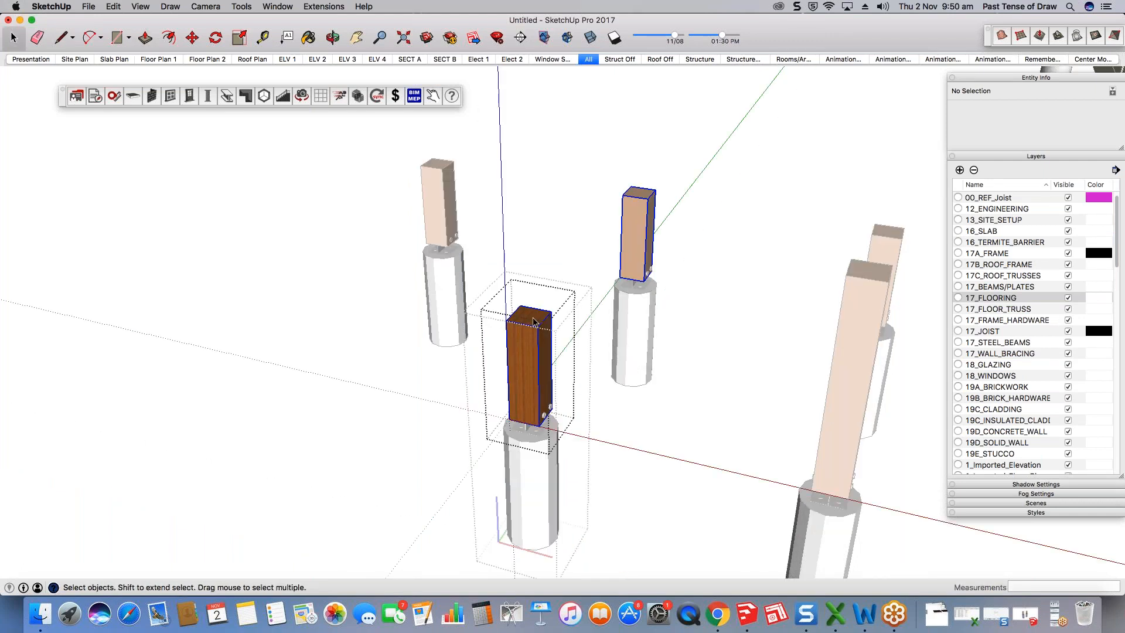
key(p)
click(533, 318)
drag(532, 318, 528, 171)
scroll(662, 271, down, 5)
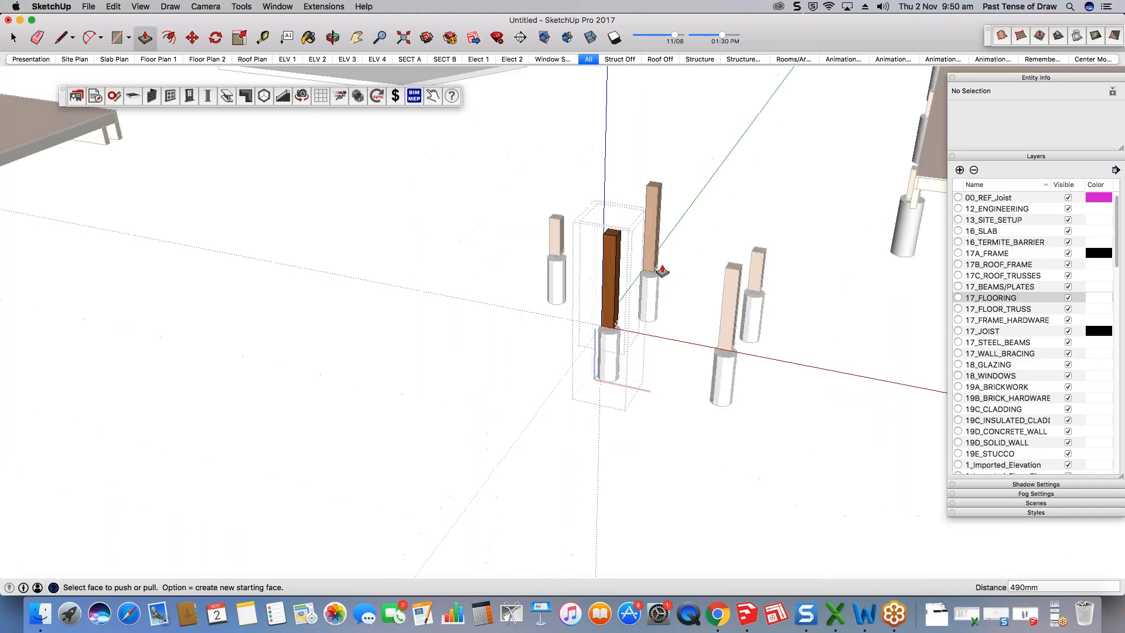
scroll(663, 271, down, 3)
scroll(662, 220, up, 1)
key(space)
key(Escape)
key(Escape)
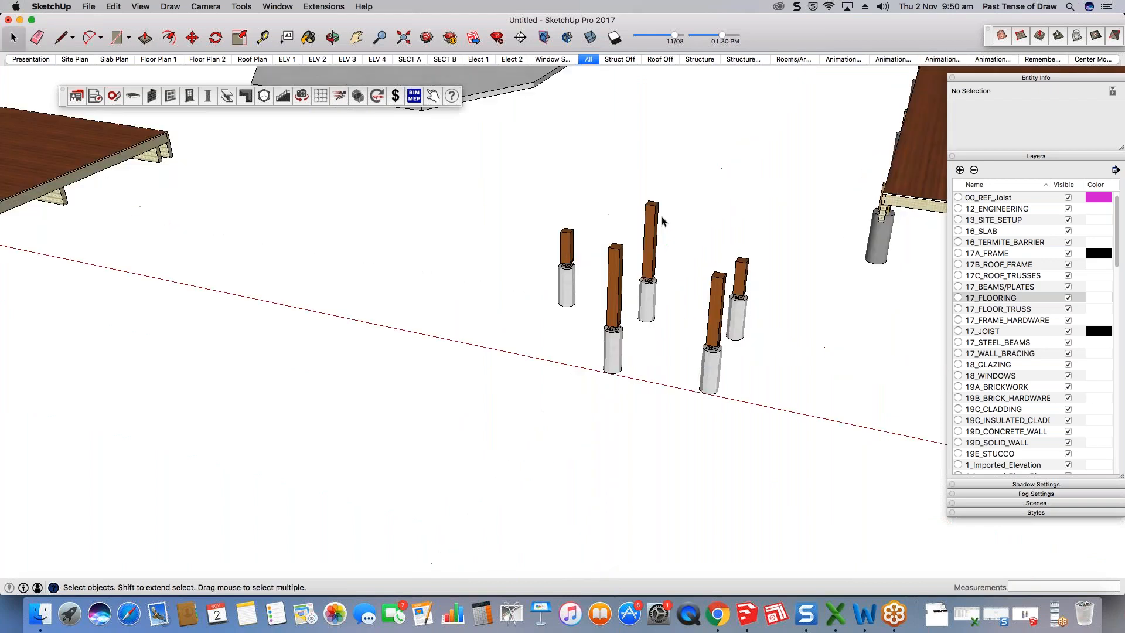
Step: Copy the unique Post and Beam#1 component to a spot beside it, on the side away from the taller posts
scroll(662, 221, up, 5)
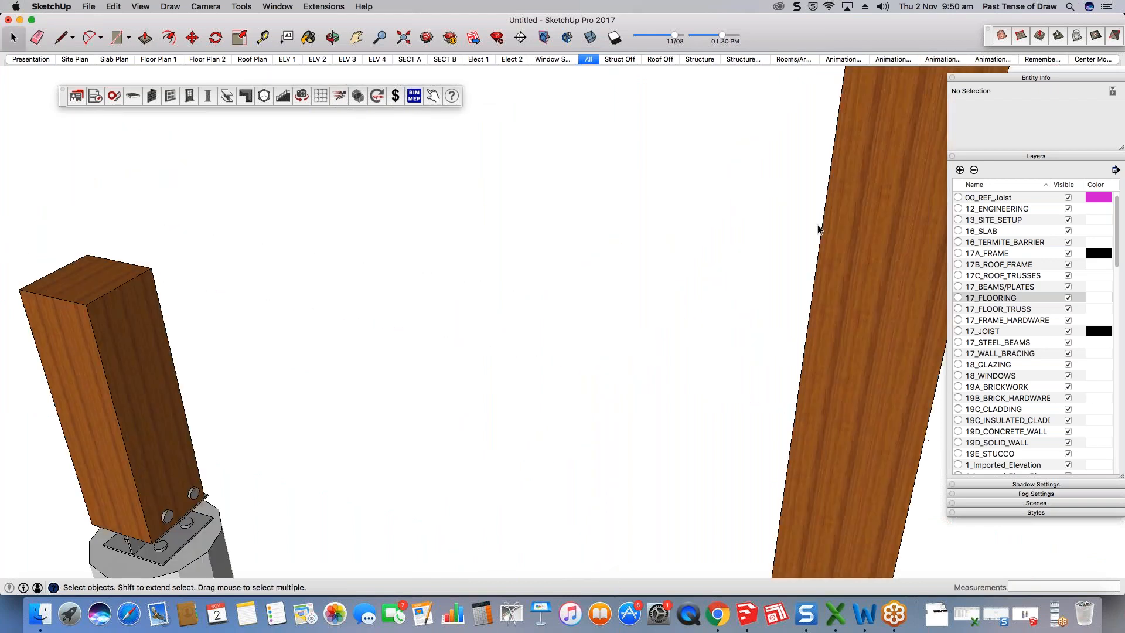
scroll(663, 306, down, 6)
middle_drag(663, 306, 663, 306)
scroll(650, 304, up, 2)
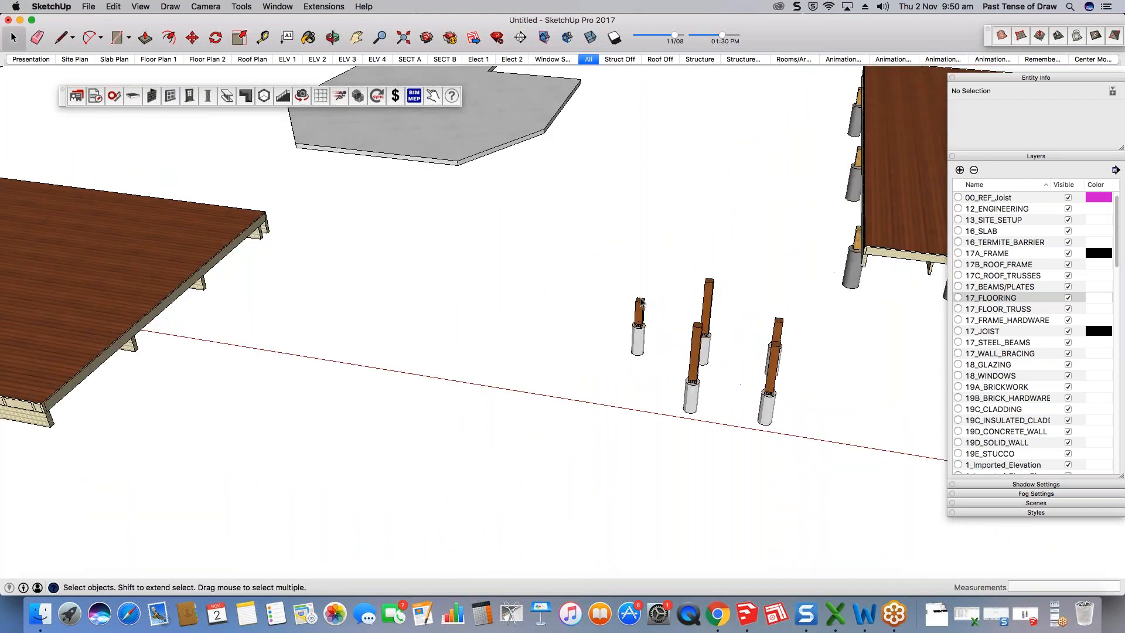
click(641, 302)
scroll(641, 301, up, 2)
key(m)
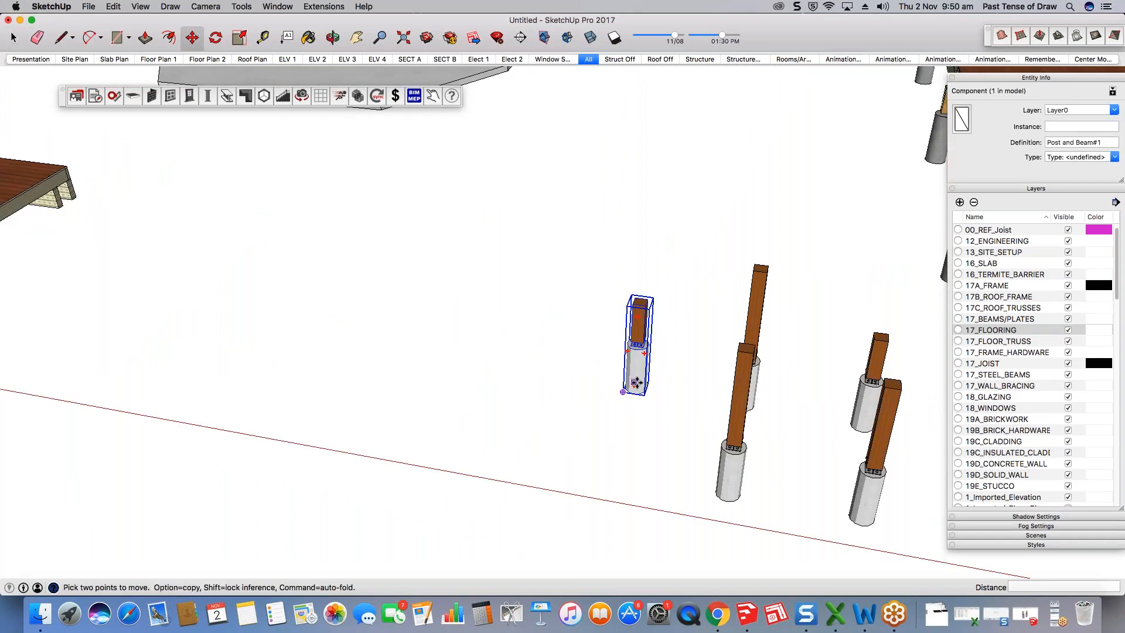
click(636, 383)
key(alt)
click(553, 368)
key(space)
Step: Inside one of the Post and Beam#1 components, Push/Pull the timber post's top face upward to roughly double its height
scroll(589, 326, up, 3)
double_click(743, 264)
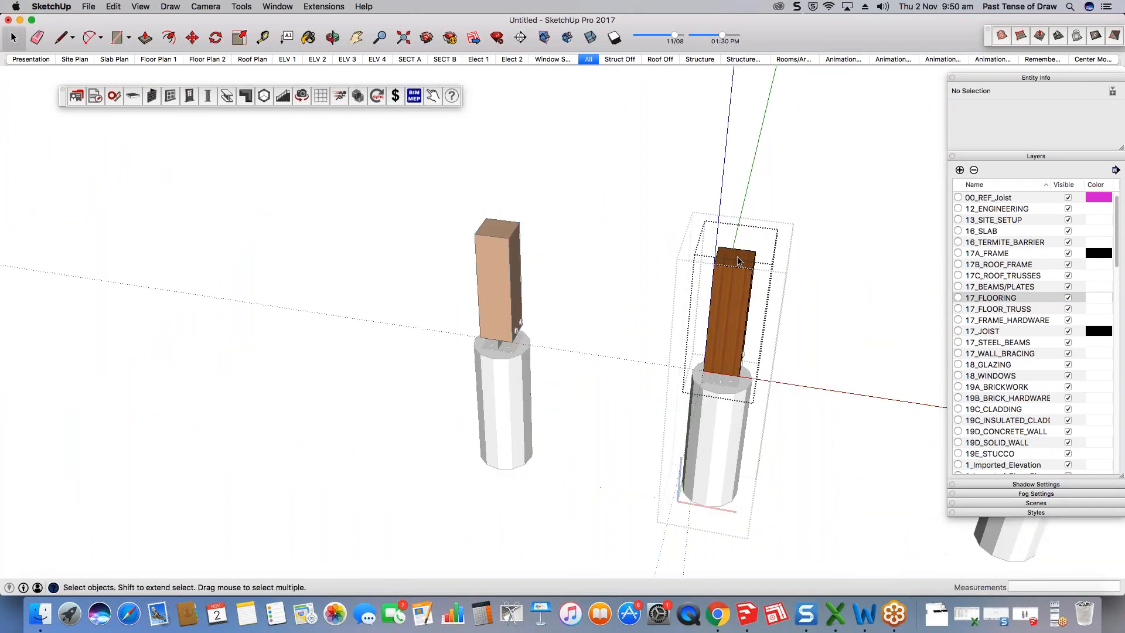
key(p)
click(736, 261)
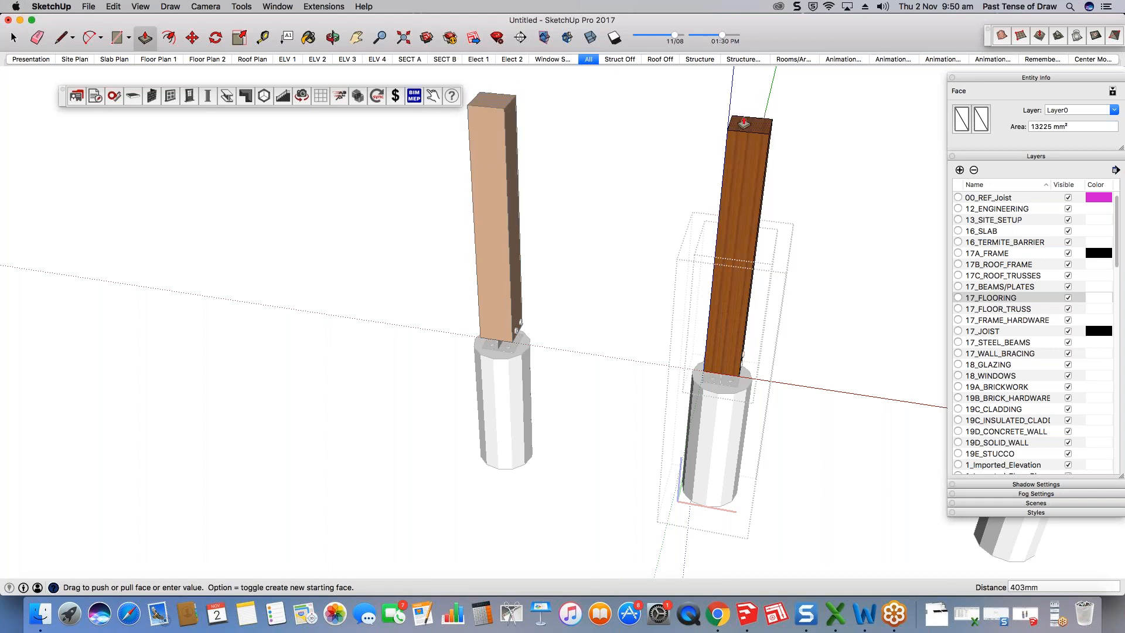
click(746, 144)
scroll(586, 300, down, 3)
scroll(587, 300, down, 4)
Step: Push/Pull the same post's top face back down about 438 mm, and exit the component
click(625, 259)
click(628, 296)
scroll(641, 295, up, 2)
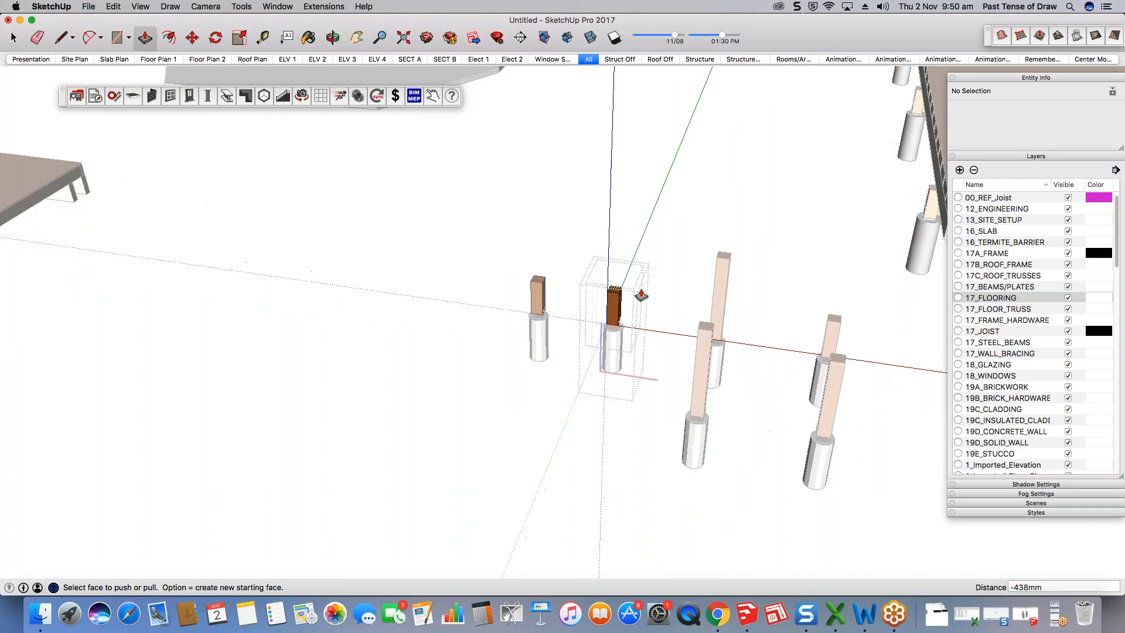
scroll(641, 295, up, 1)
key(space)
key(Escape)
key(Escape)
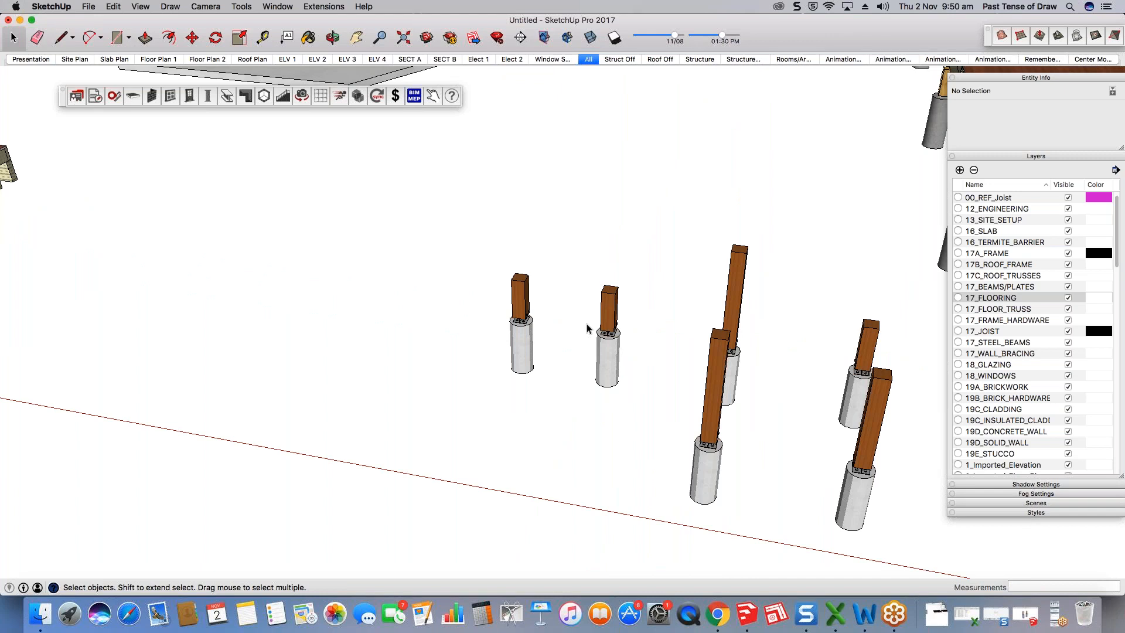
Step: Open the component commands for the outermost Post and Beam#1 assembly
scroll(478, 337, down, 3)
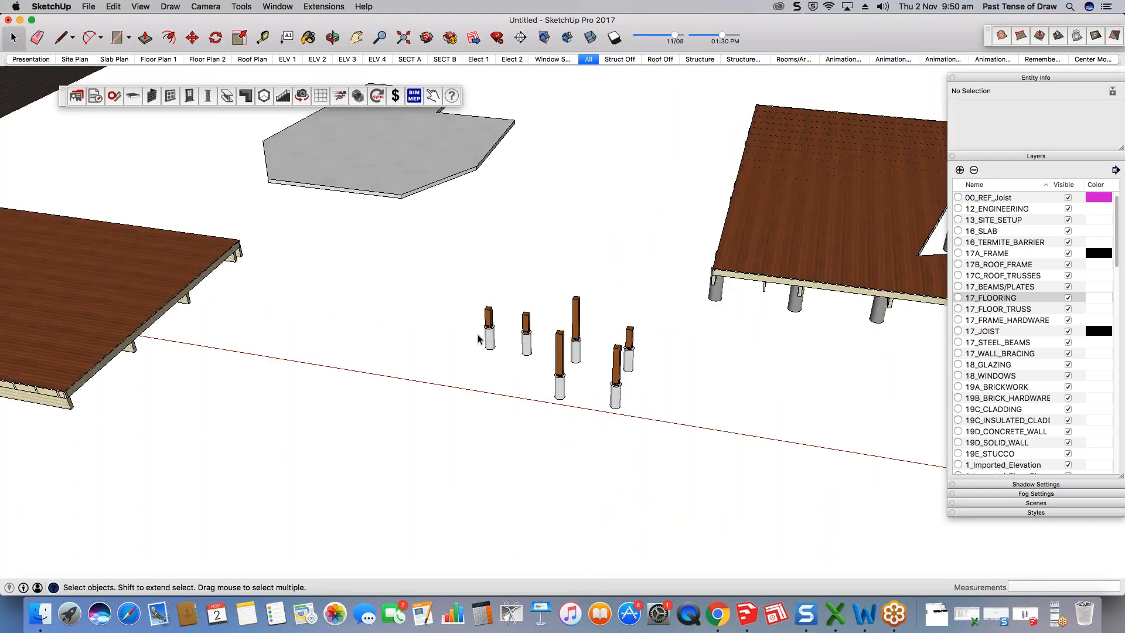
scroll(478, 338, up, 3)
right_click(467, 300)
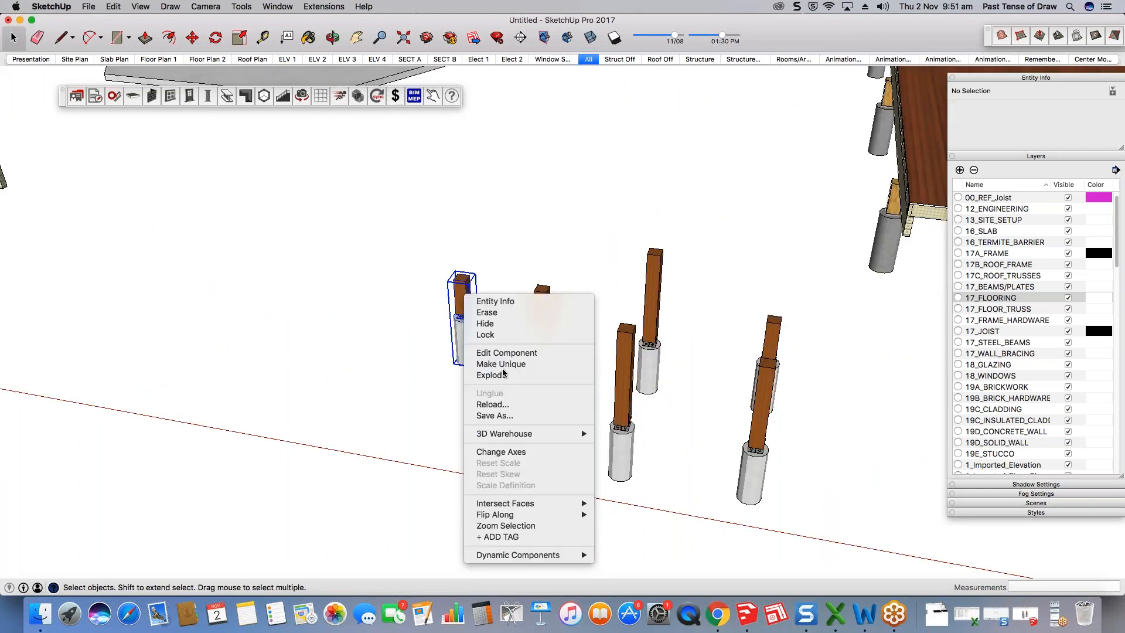
Step: Push/Pull the timber top of the second short post upward, to roughly the height of the tall post beside it
click(516, 433)
double_click(545, 295)
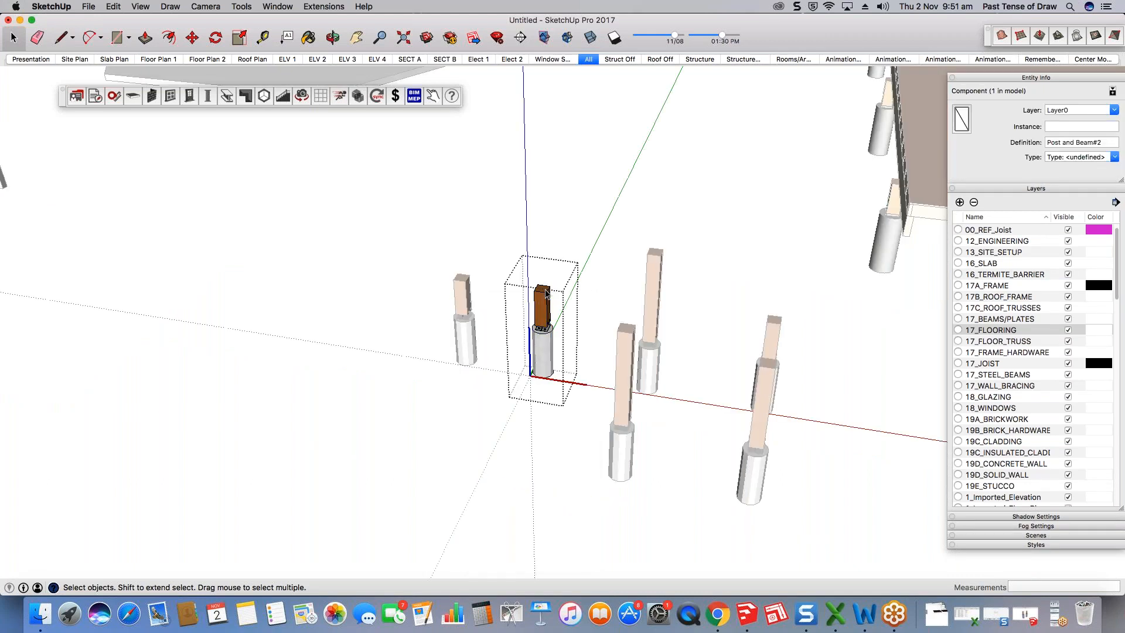
click(546, 293)
key(p)
click(545, 293)
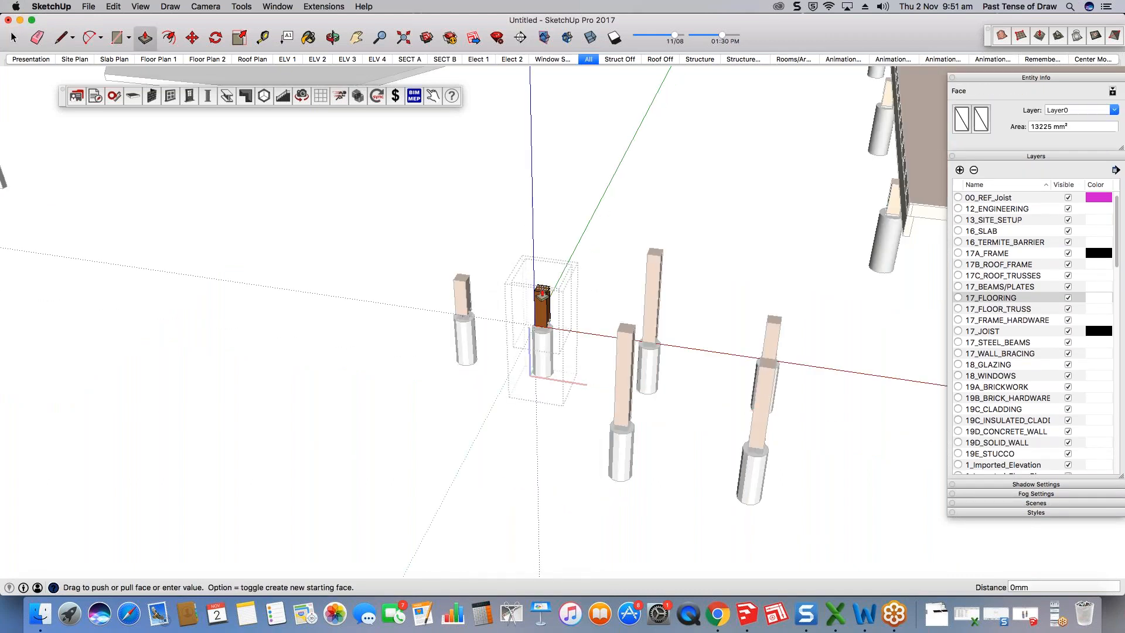
click(542, 245)
key(space)
click(579, 300)
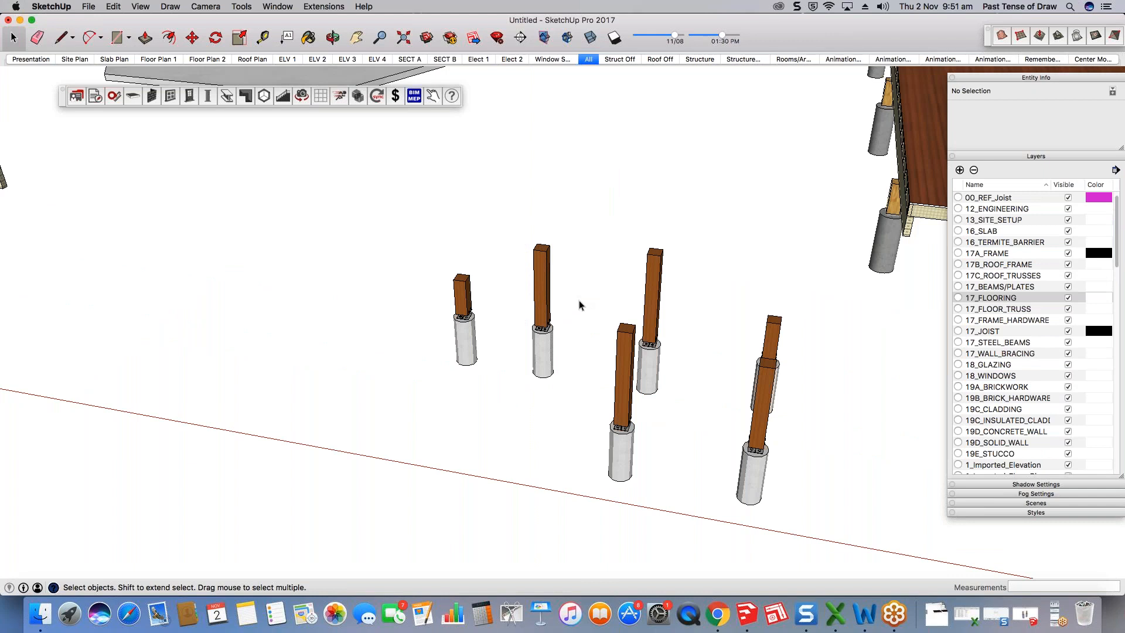
Step: Examine the joists and bearers beneath the plain rectangular deck next to the one with the opening
scroll(579, 300, down, 3)
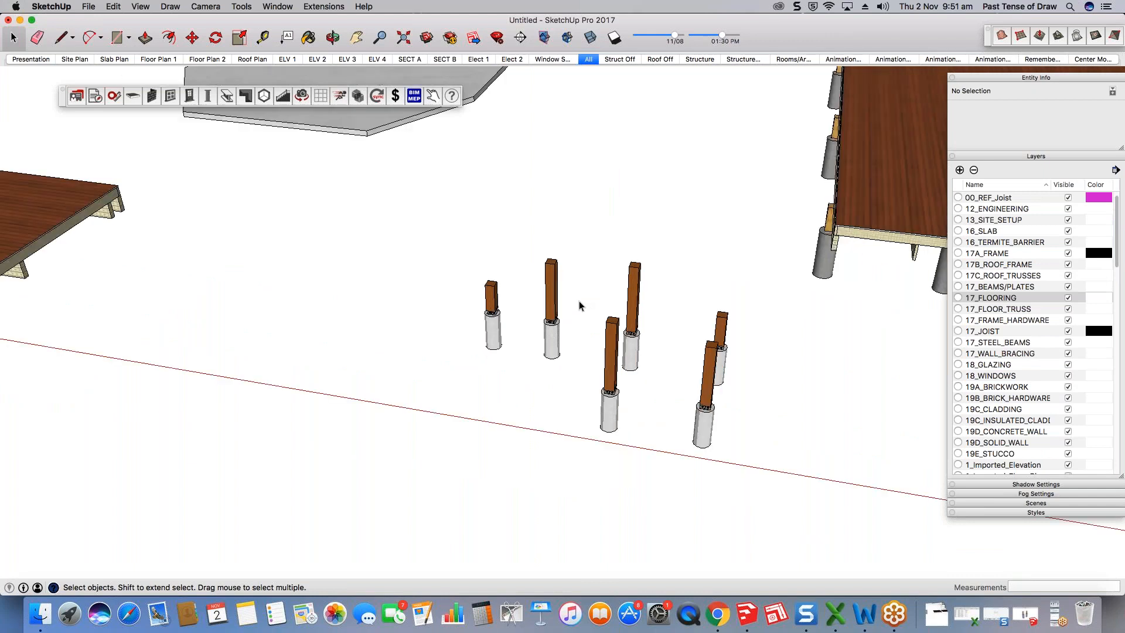
scroll(569, 317, down, 5)
scroll(560, 320, down, 3)
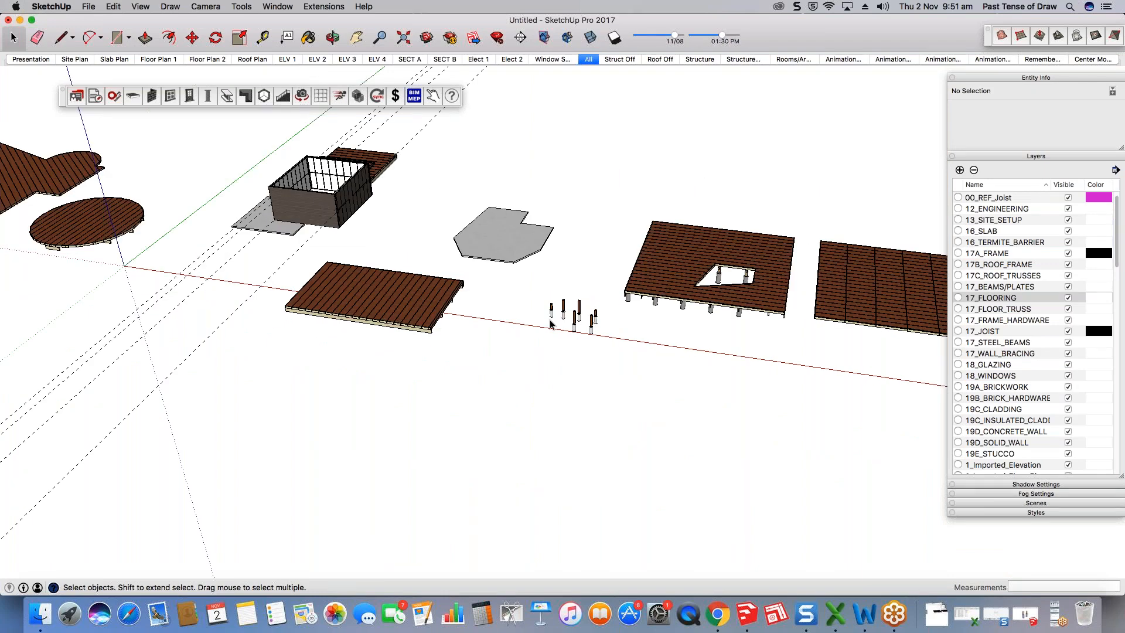
scroll(551, 323, down, 1)
scroll(704, 313, down, 2)
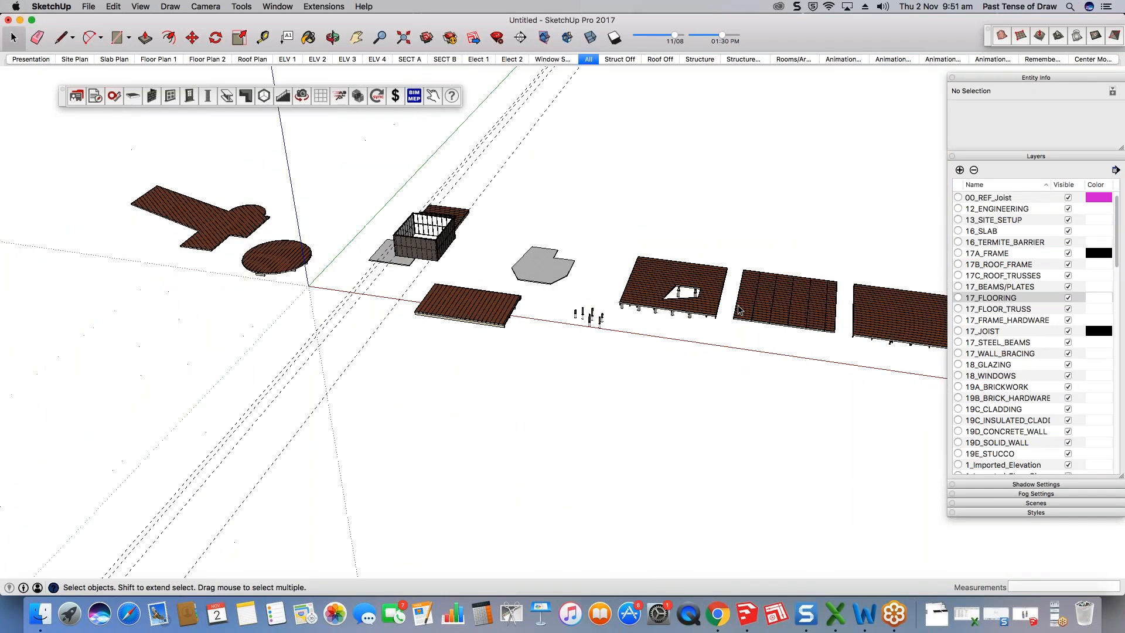
scroll(739, 310, up, 5)
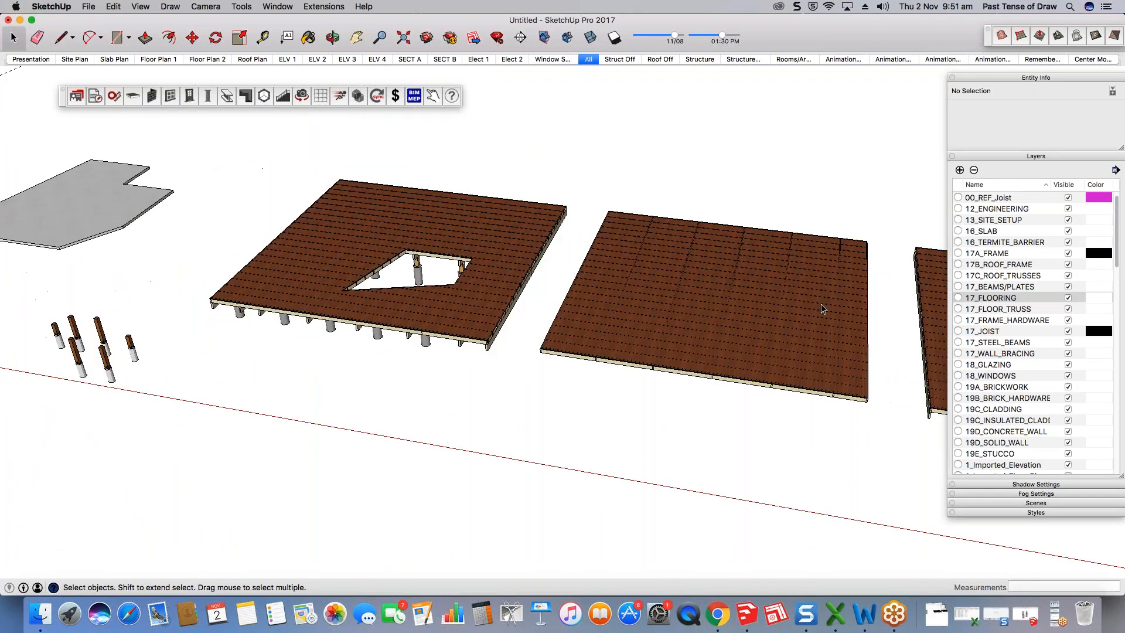
scroll(821, 303, up, 5)
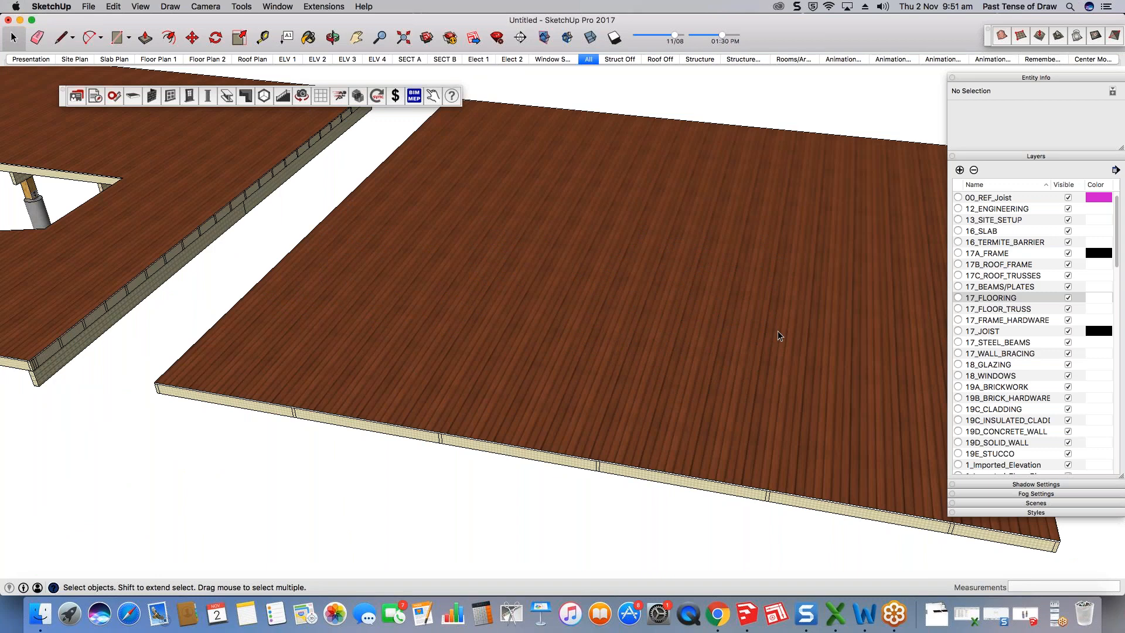
middle_drag(779, 331, 780, 281)
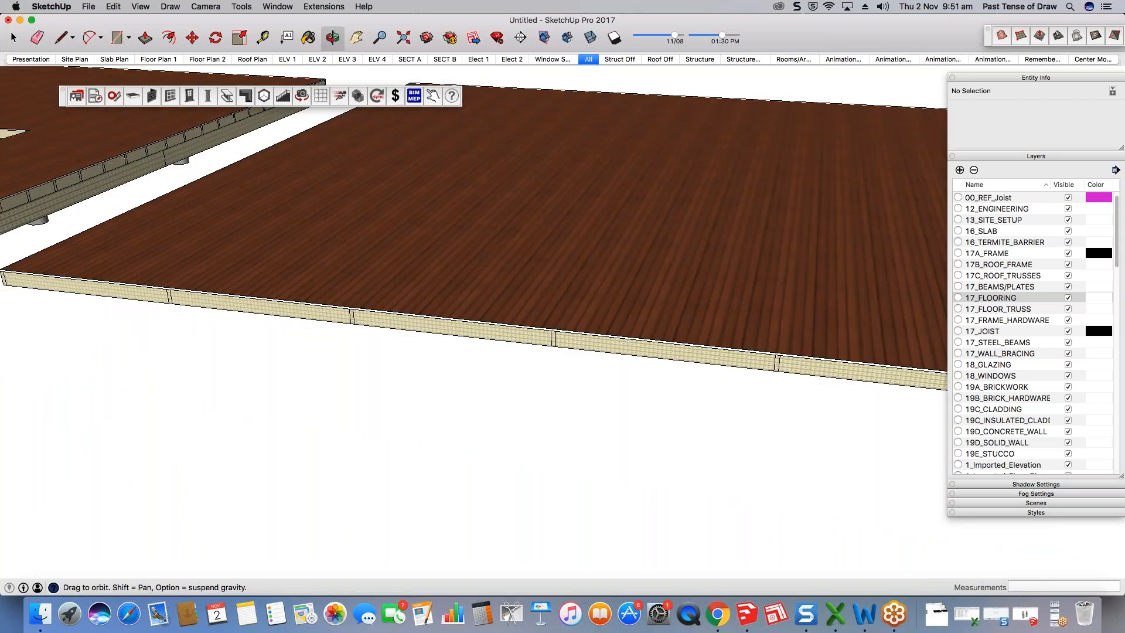
middle_drag(591, 352, 594, 104)
scroll(601, 176, up, 5)
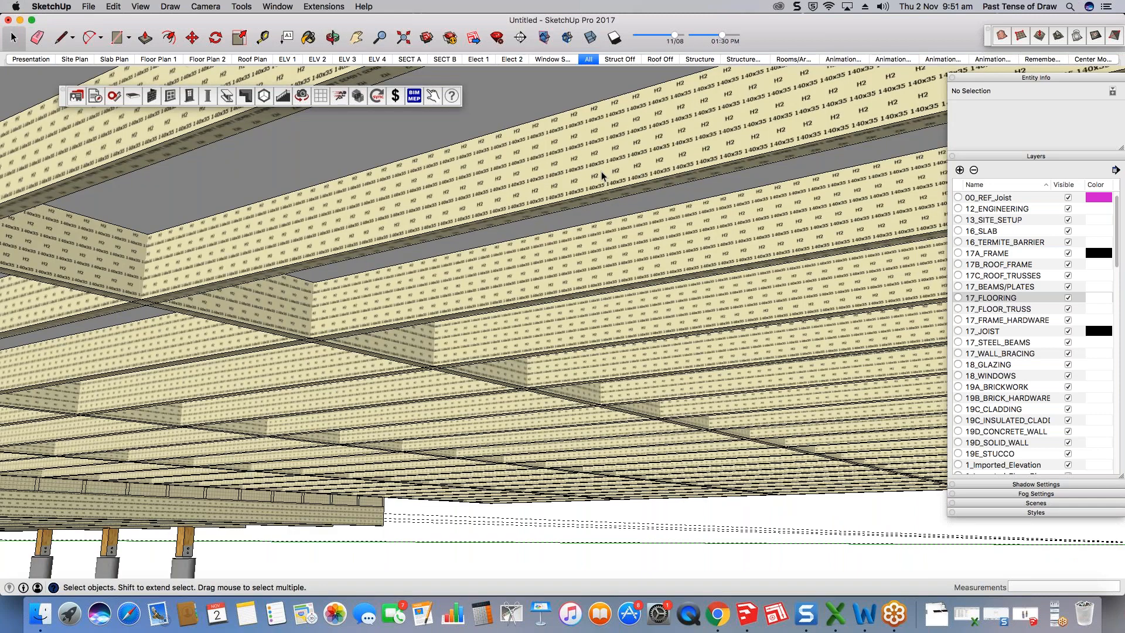
Step: Edit the plain deck's floor joists, resubmit the settings with bearers enabled, and pick two points for the joist direction
scroll(603, 175, down, 10)
right_click(565, 237)
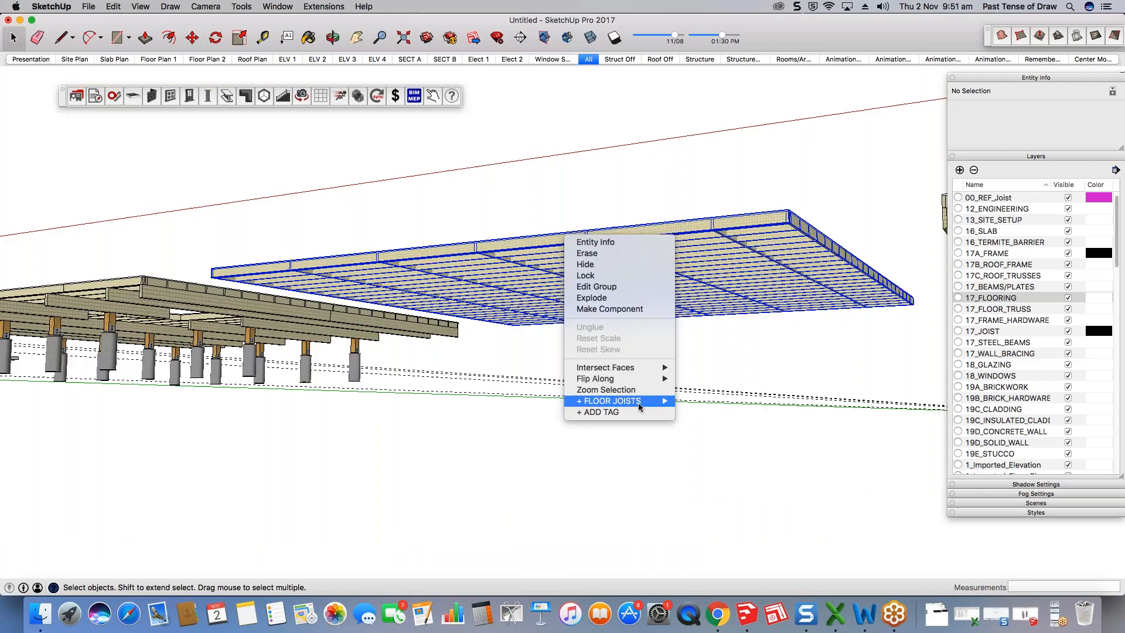
mouse_move(639, 404)
click(719, 403)
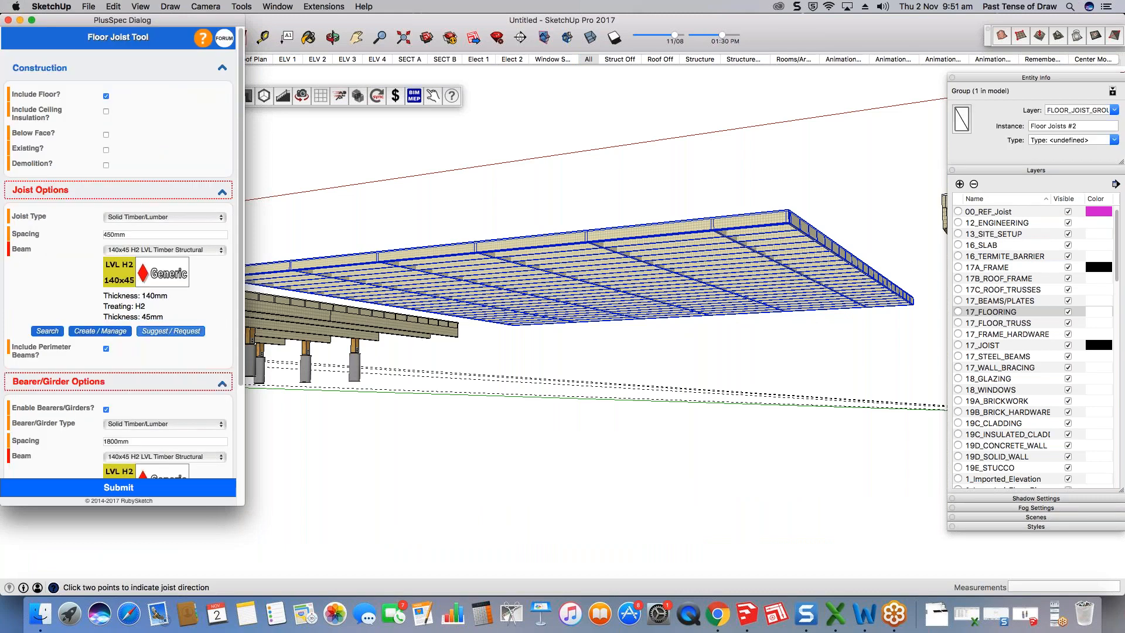
scroll(193, 419, down, 5)
click(119, 487)
click(519, 370)
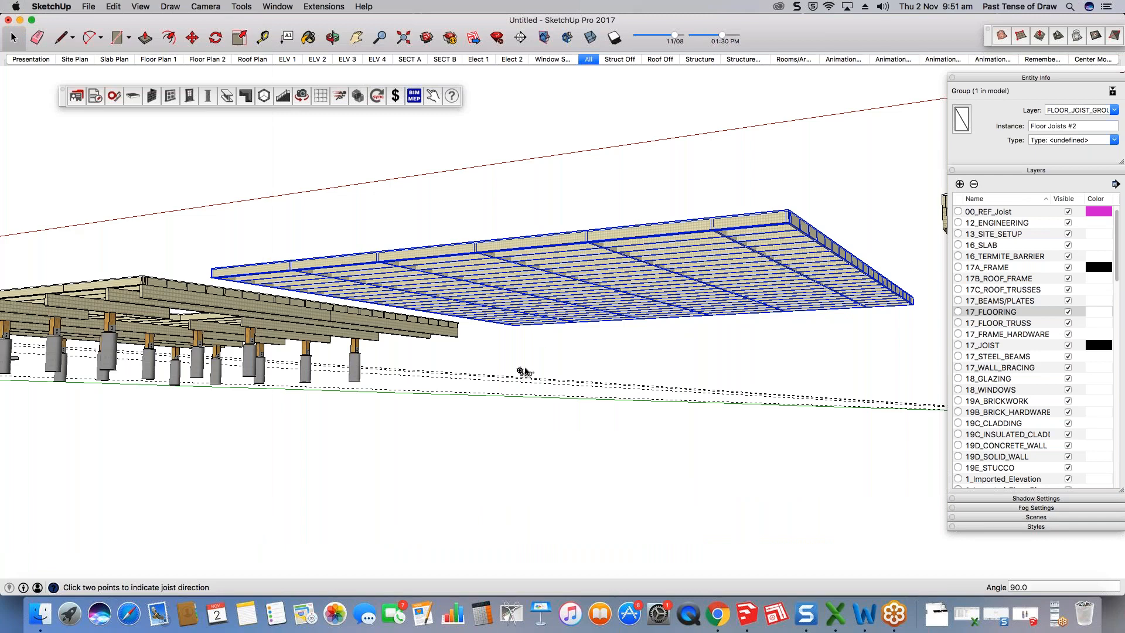
click(498, 432)
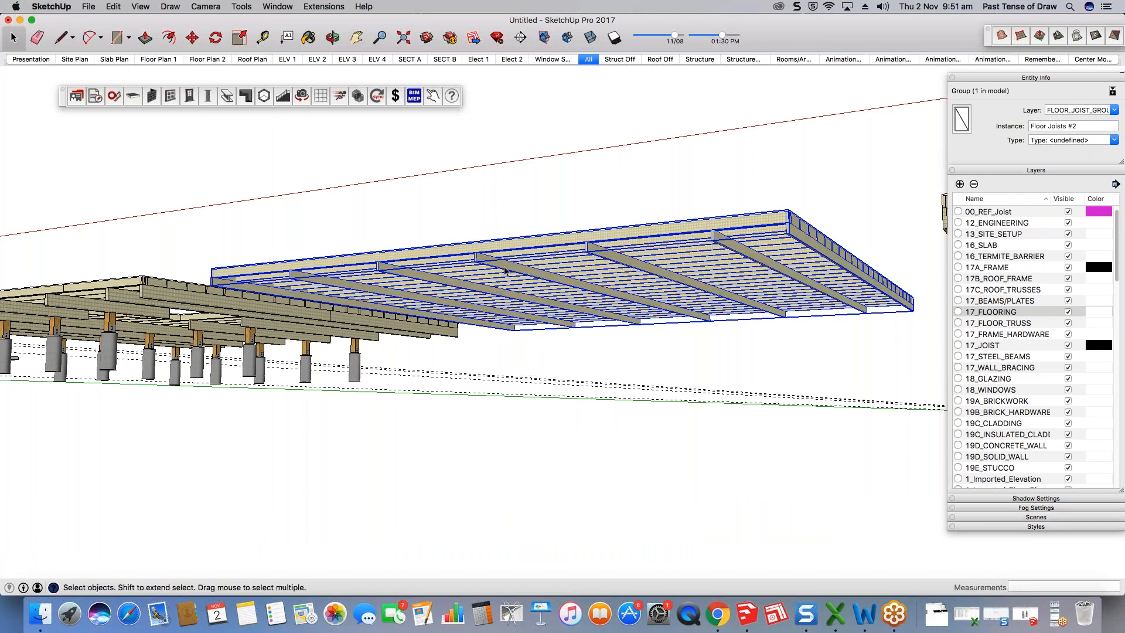
click(424, 419)
Step: Move the bearers within the floor joist group up 140 mm, level with the joists
scroll(711, 218, up, 2)
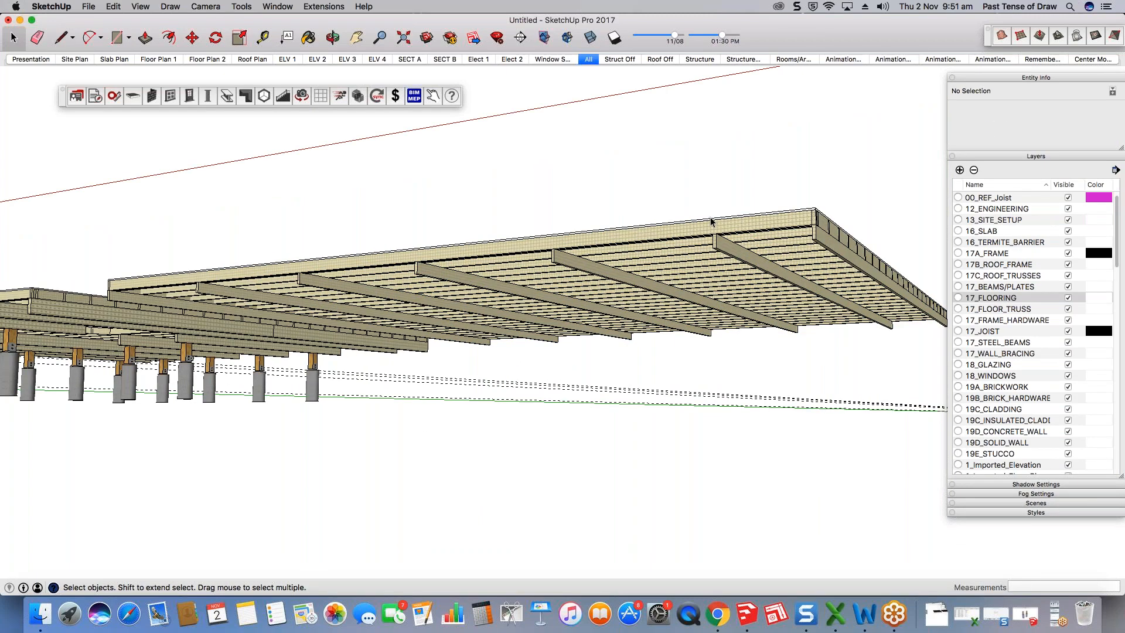
scroll(726, 226, up, 2)
scroll(730, 237, up, 2)
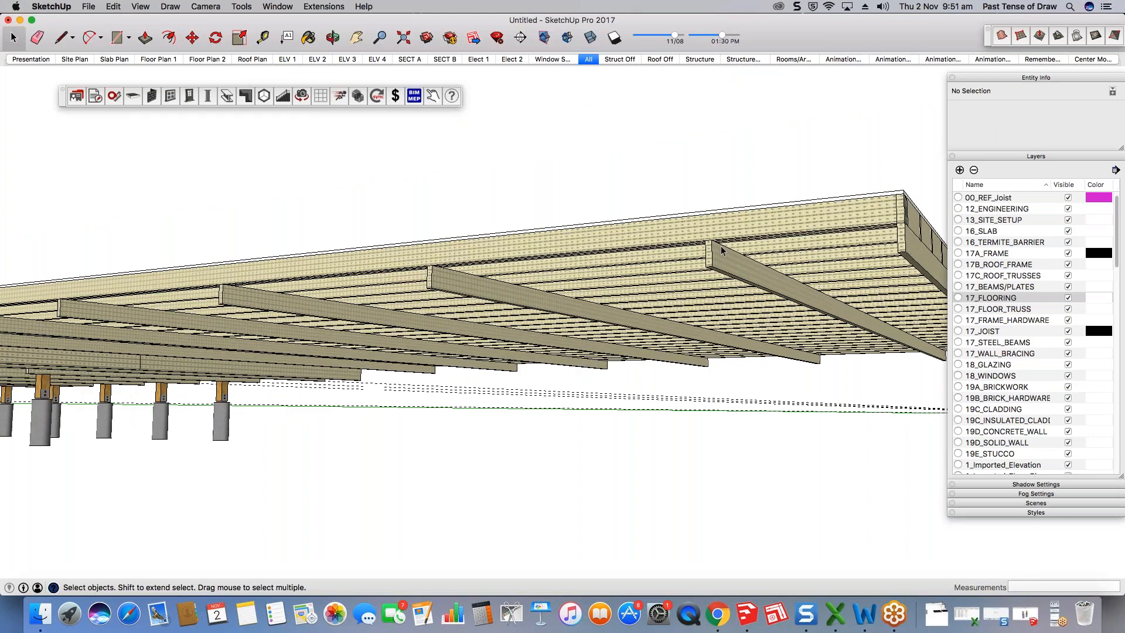
scroll(721, 245, down, 3)
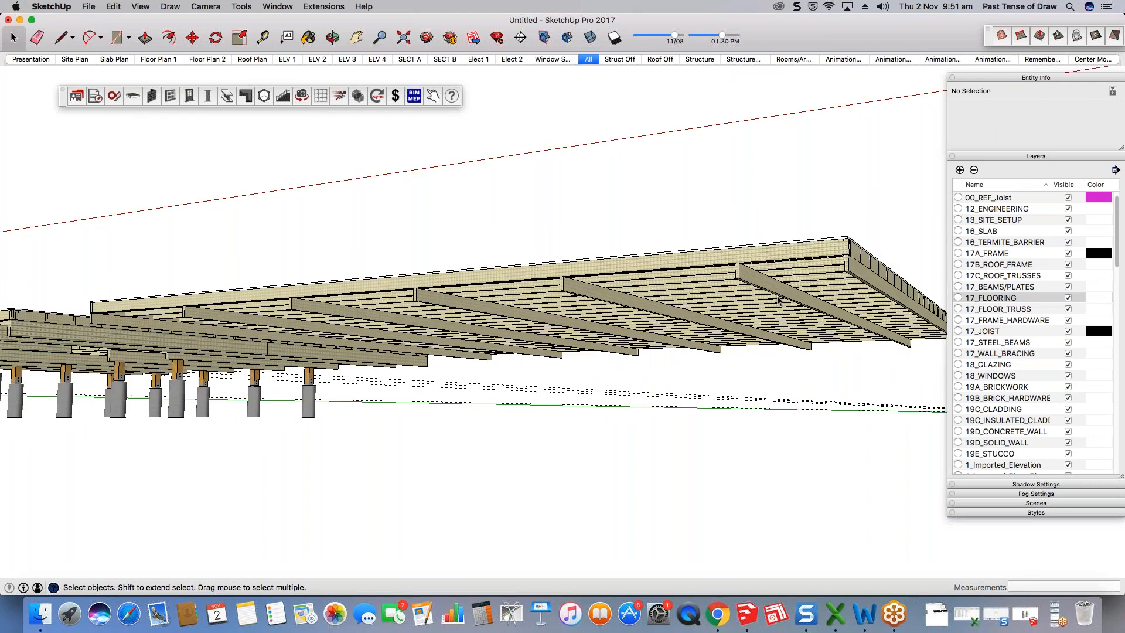
scroll(762, 267, down, 2)
scroll(618, 282, up, 2)
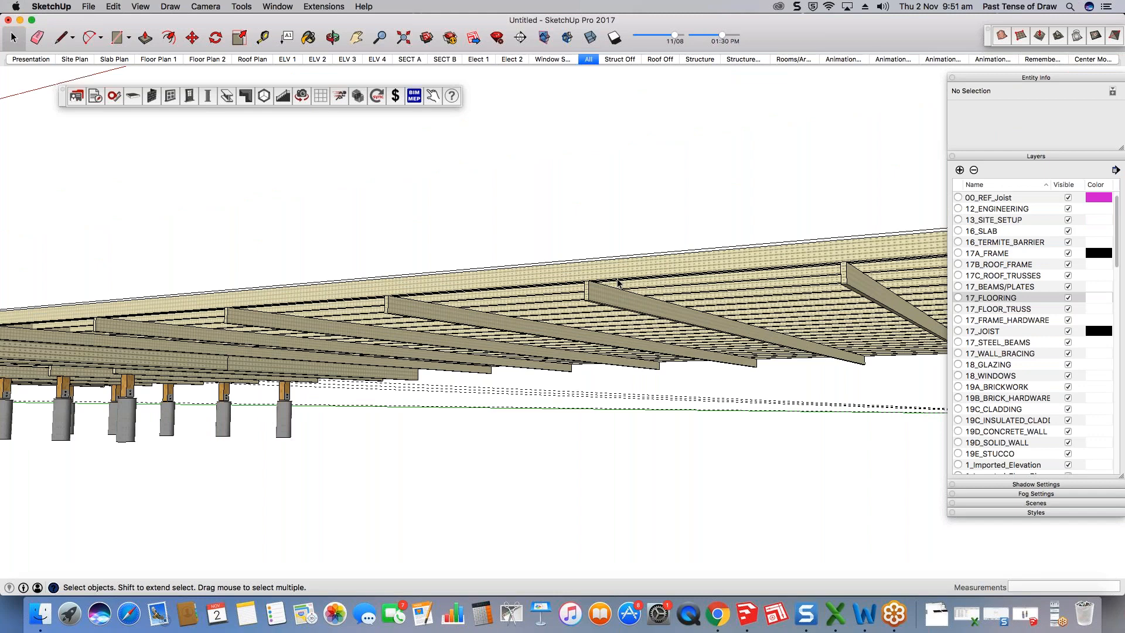
scroll(619, 283, up, 3)
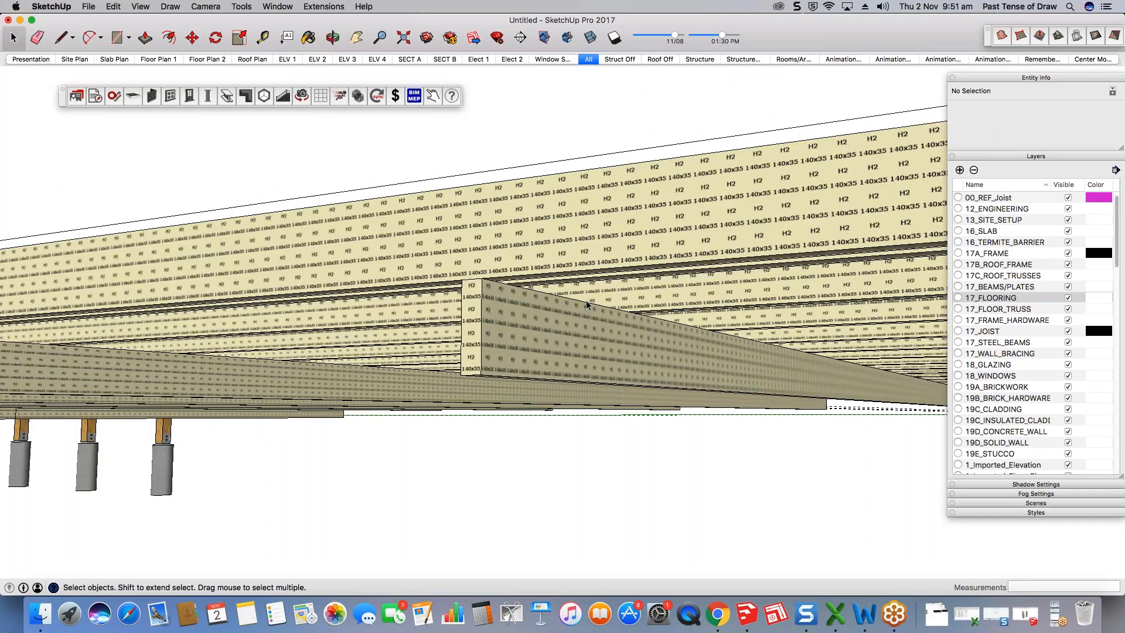
scroll(586, 305, down, 2)
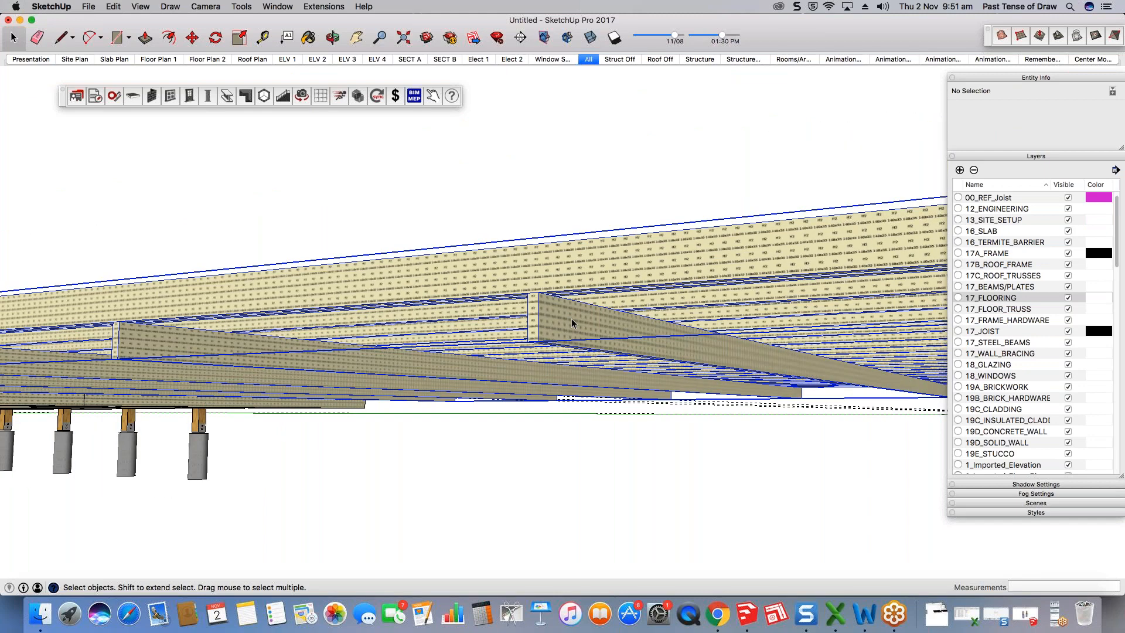
click(499, 401)
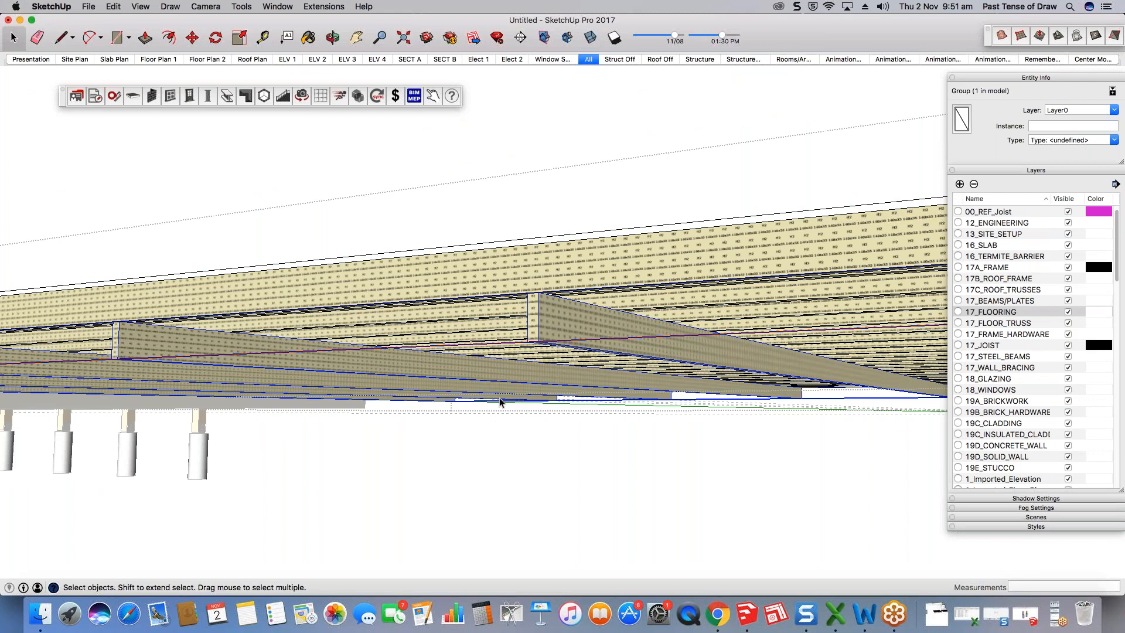
key(m)
click(499, 397)
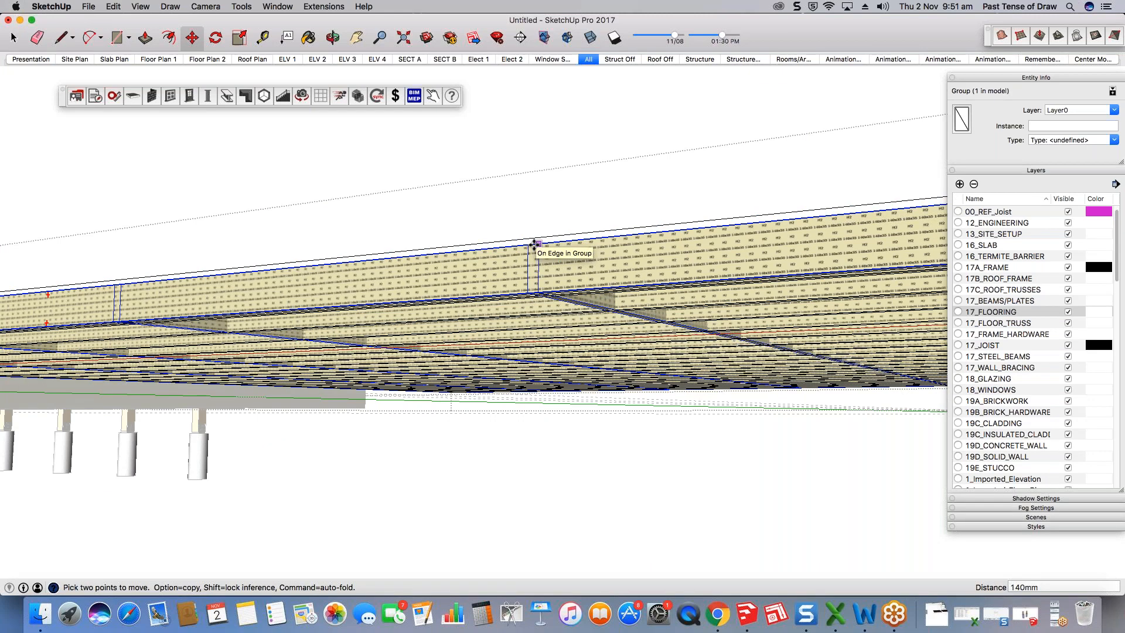
Step: Inspect the deck's underside where the bearers cross the joists from several angles
middle_drag(533, 245, 559, 319)
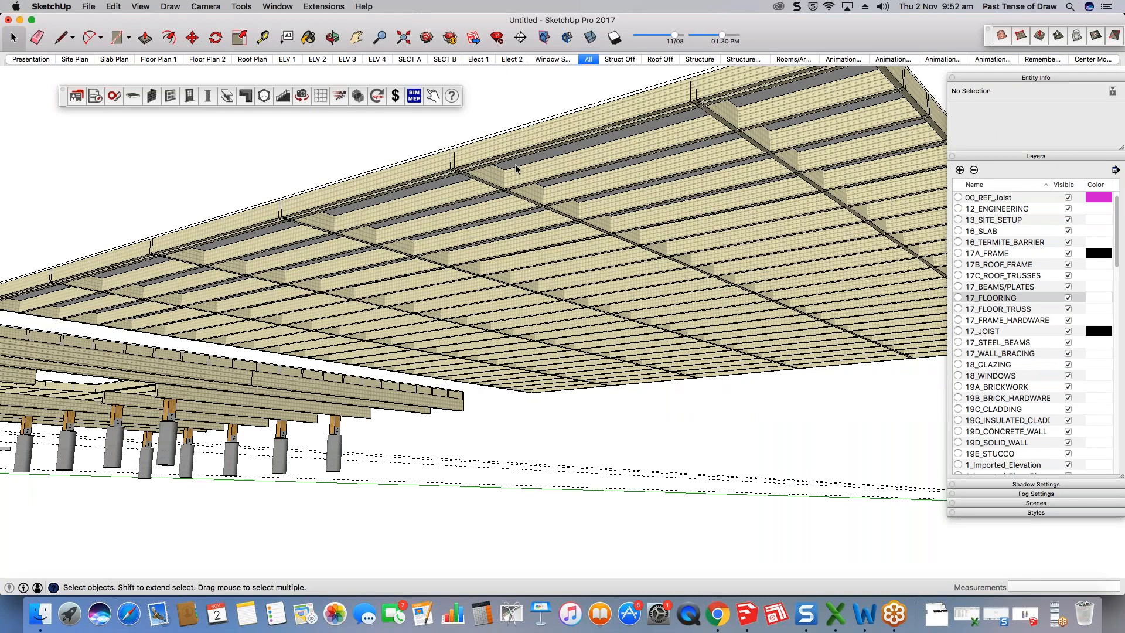
scroll(515, 168, up, 3)
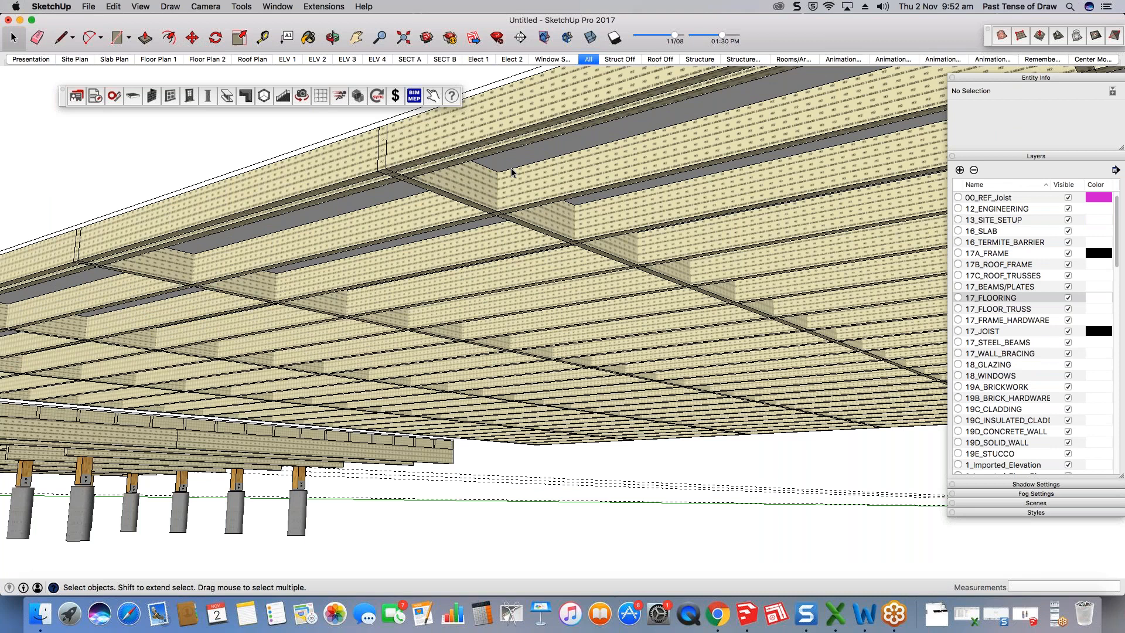
middle_drag(511, 172, 592, 255)
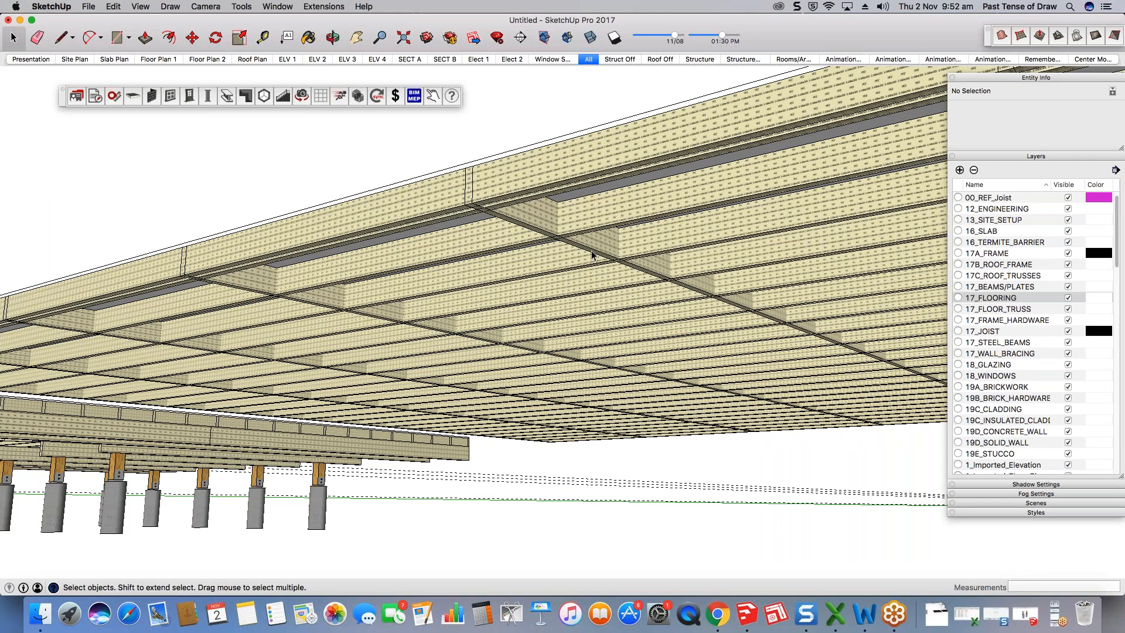
middle_drag(592, 255, 527, 257)
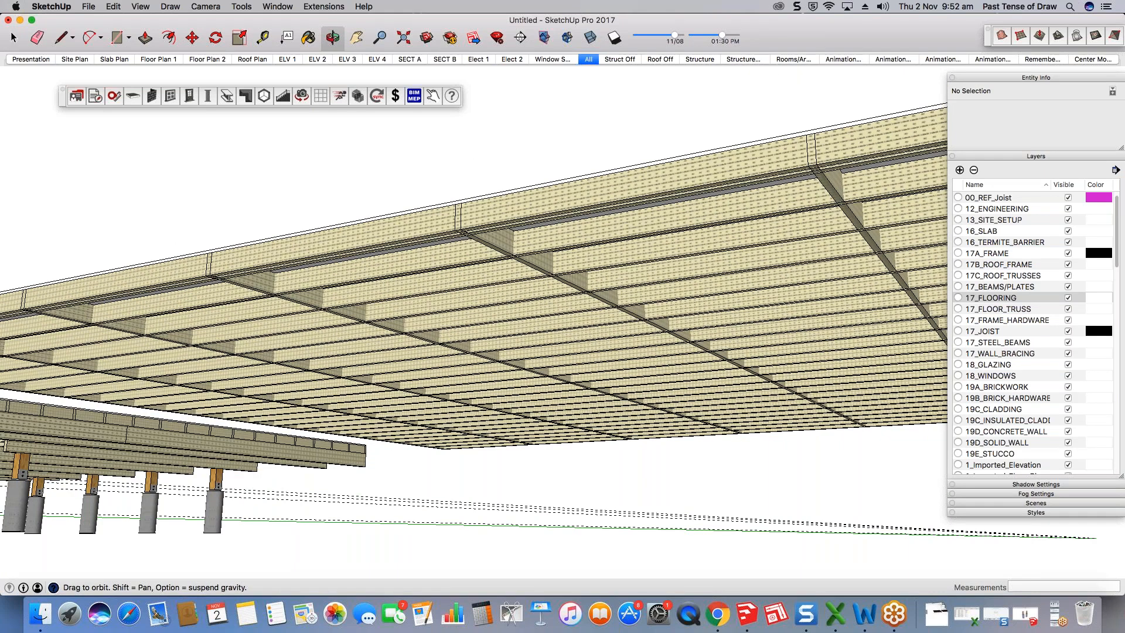
middle_drag(528, 257, 621, 260)
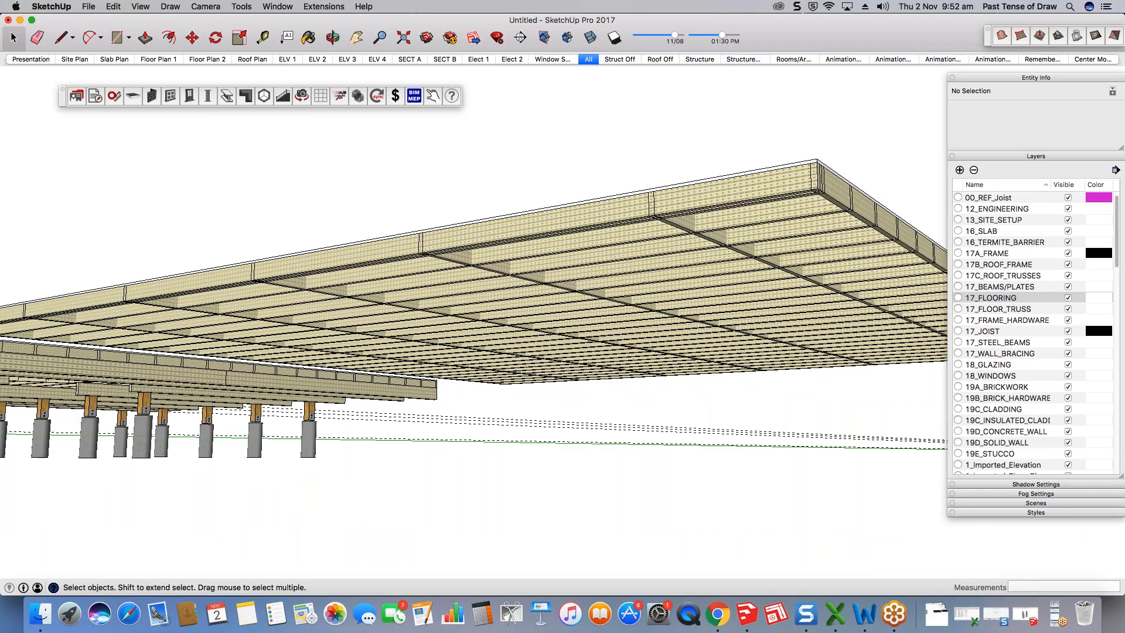
scroll(722, 255, up, 3)
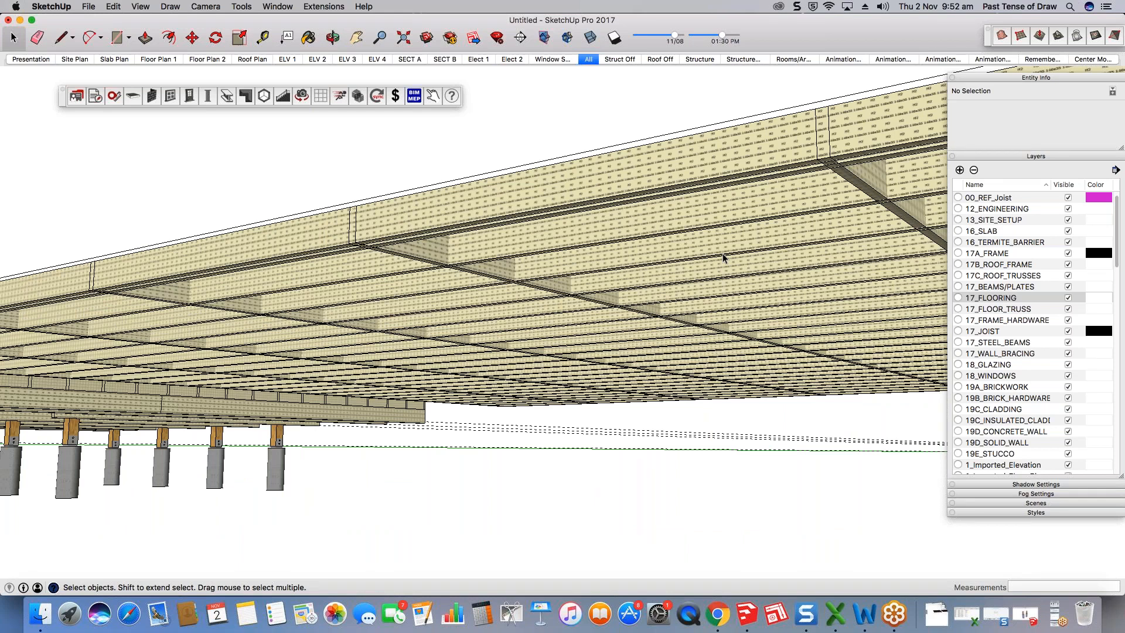
middle_drag(723, 253, 510, 148)
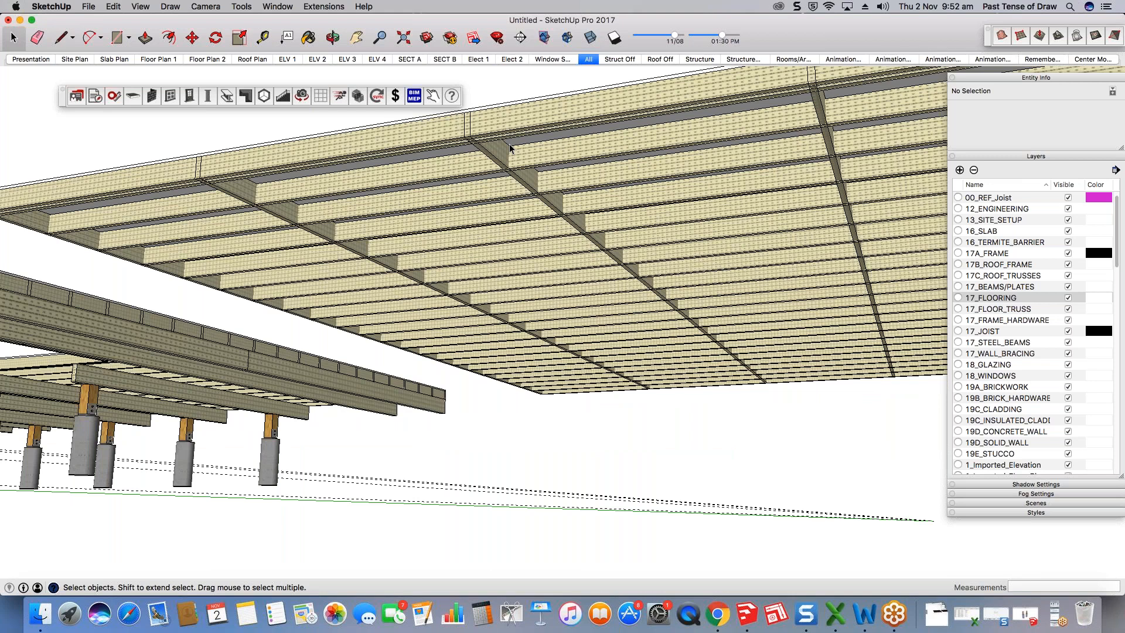
Step: Place a concrete-footed timber post under the plain deck, using its top corner to align it with a bearer
key(m)
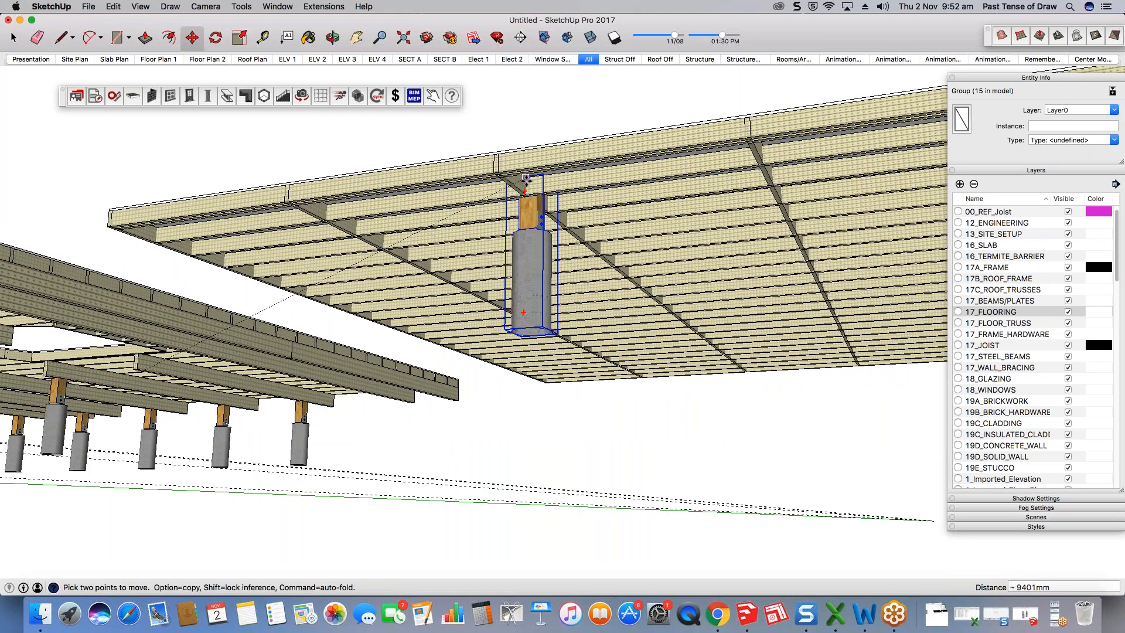
scroll(525, 178, up, 5)
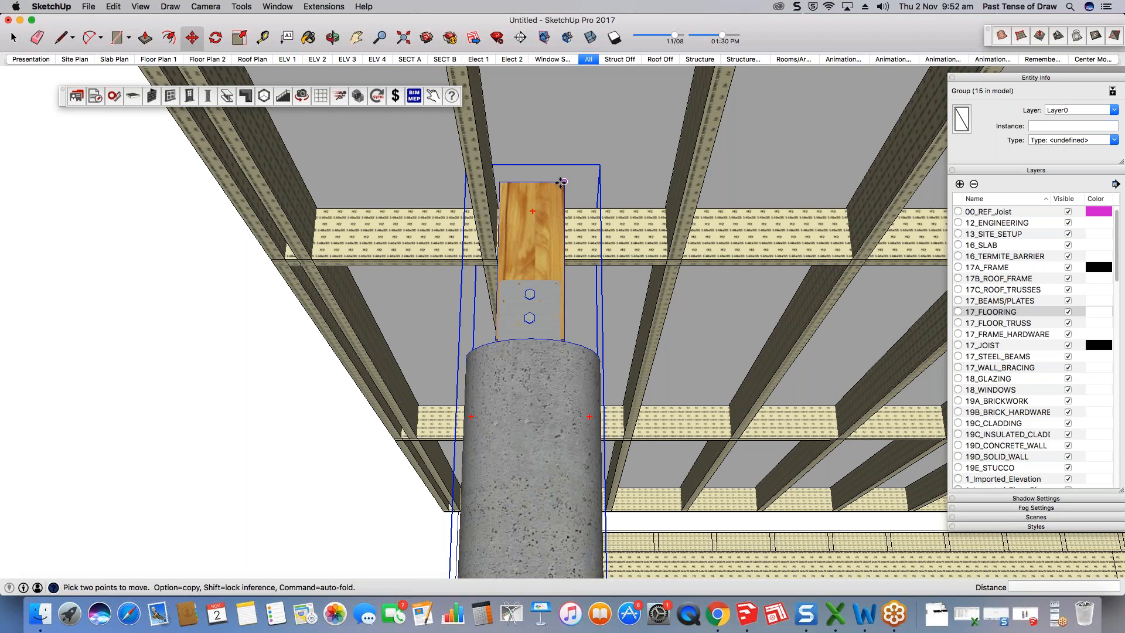
click(562, 182)
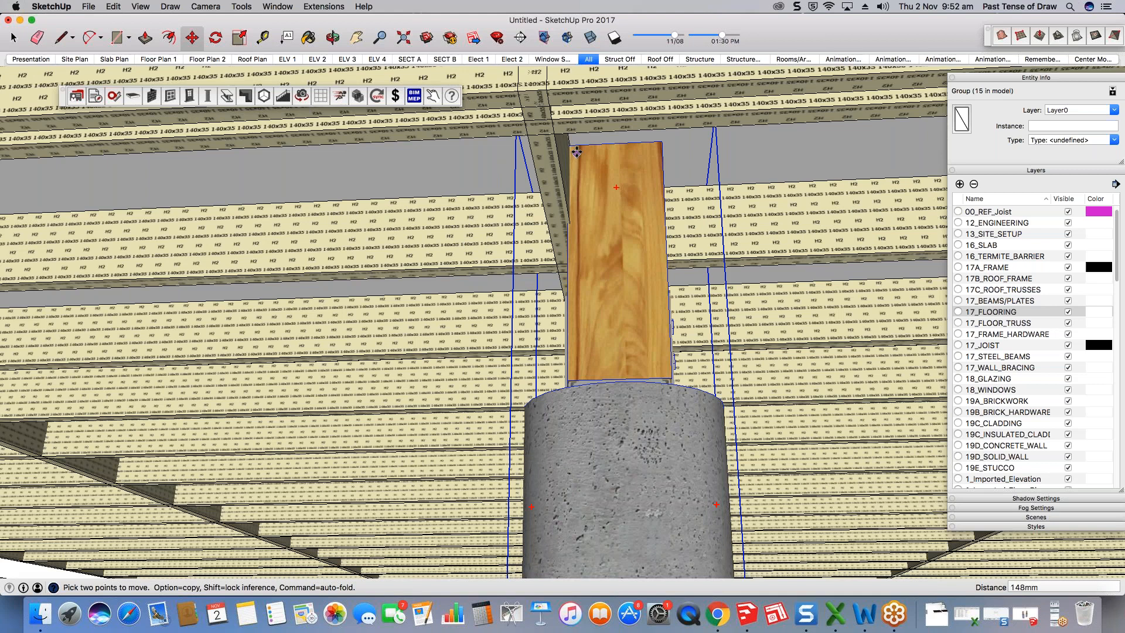
scroll(577, 152, up, 4)
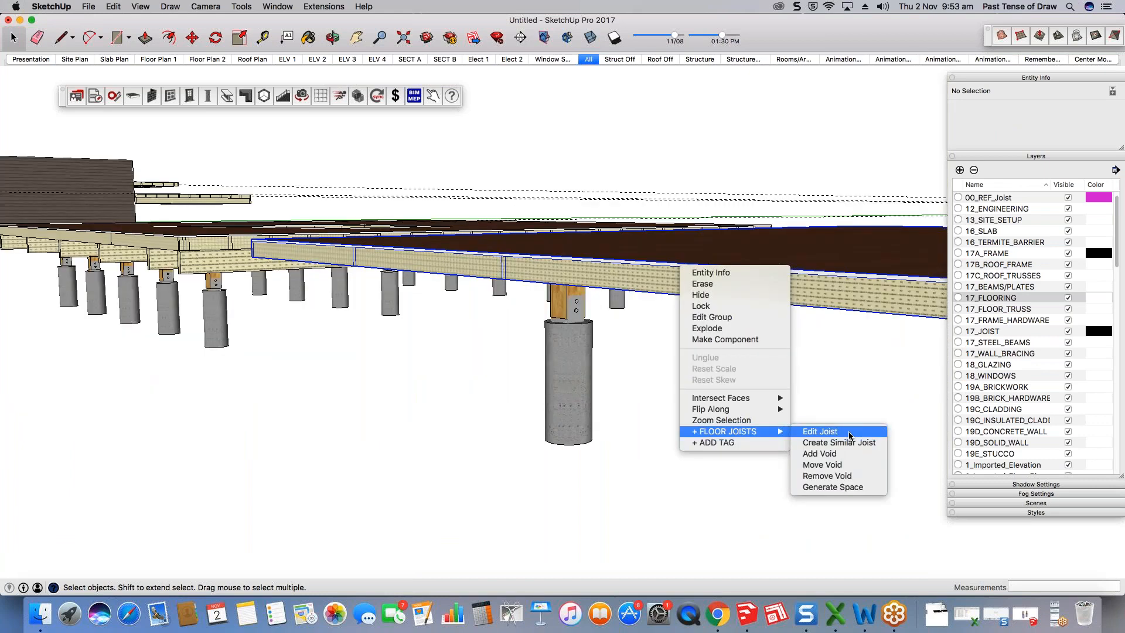
Step: Edit the plain deck's joists to use Composite Brown Decking 130mm flooring and redefine the joist direction with two points
click(849, 434)
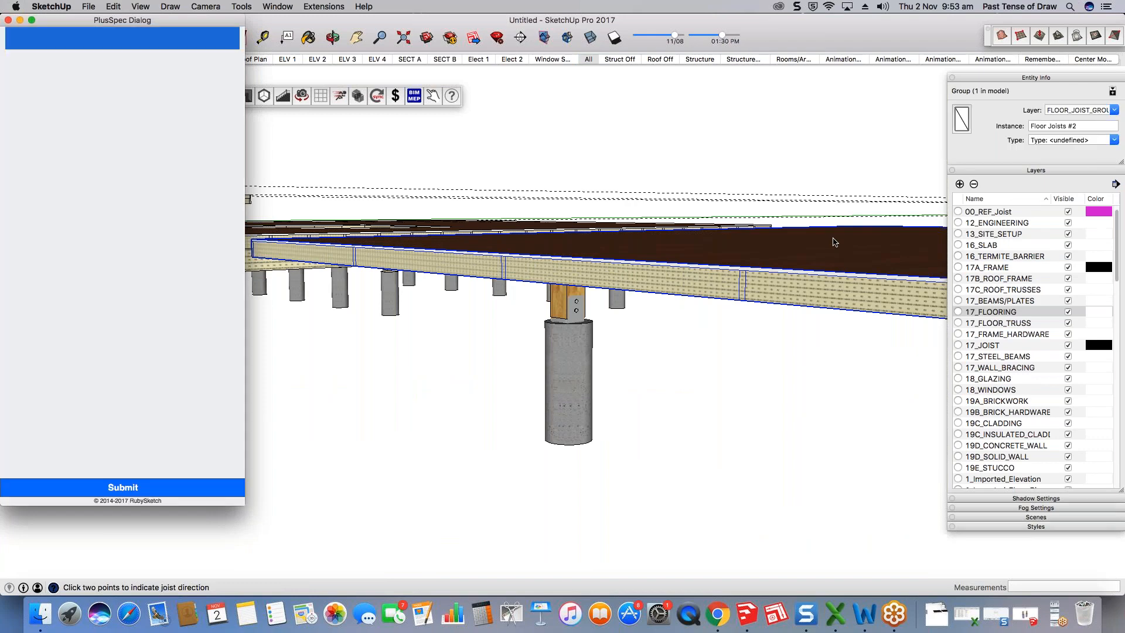
click(82, 431)
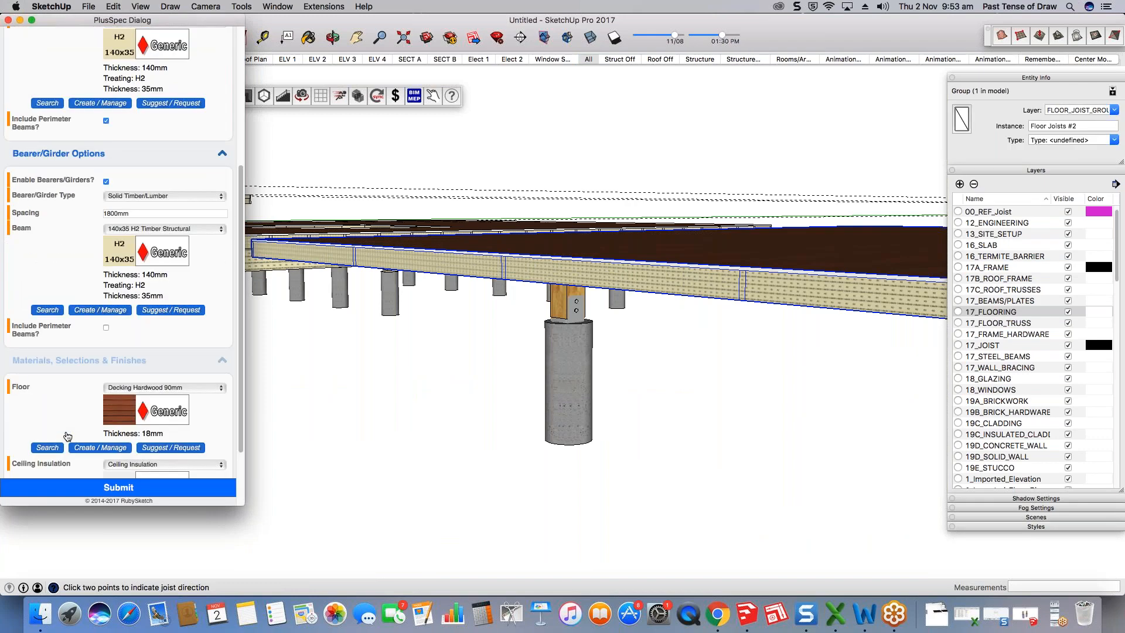
scroll(67, 436, down, 3)
click(201, 301)
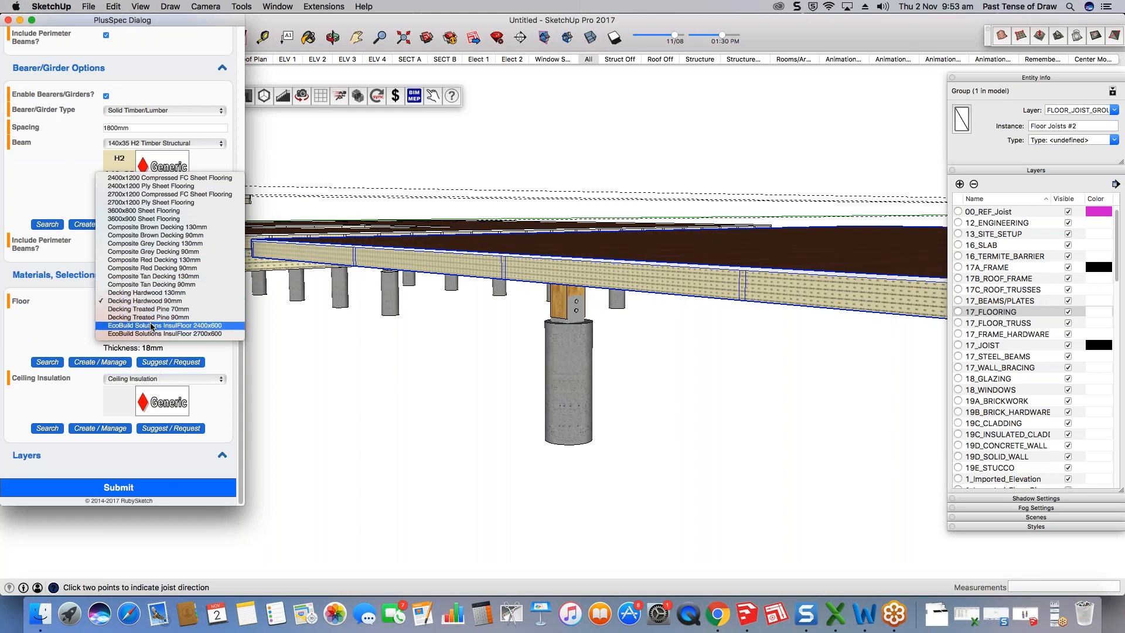
click(148, 228)
click(119, 487)
click(702, 473)
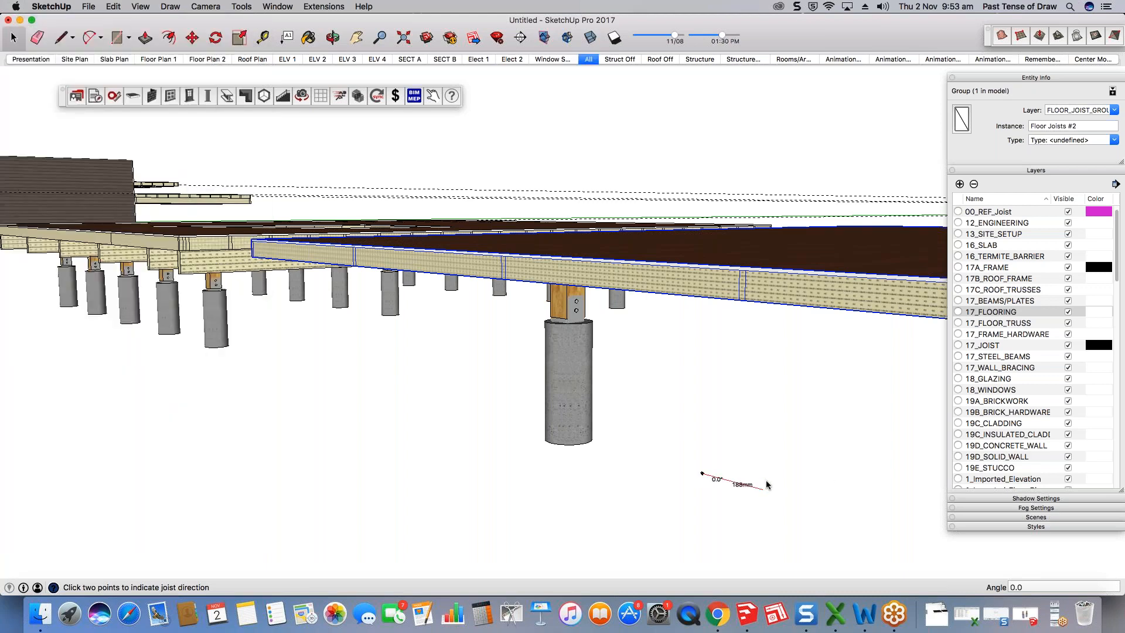
click(765, 480)
Step: Examine the regenerated deck's bearers from the side and underneath, comparing them with the neighbouring deck on posts
scroll(832, 321, up, 5)
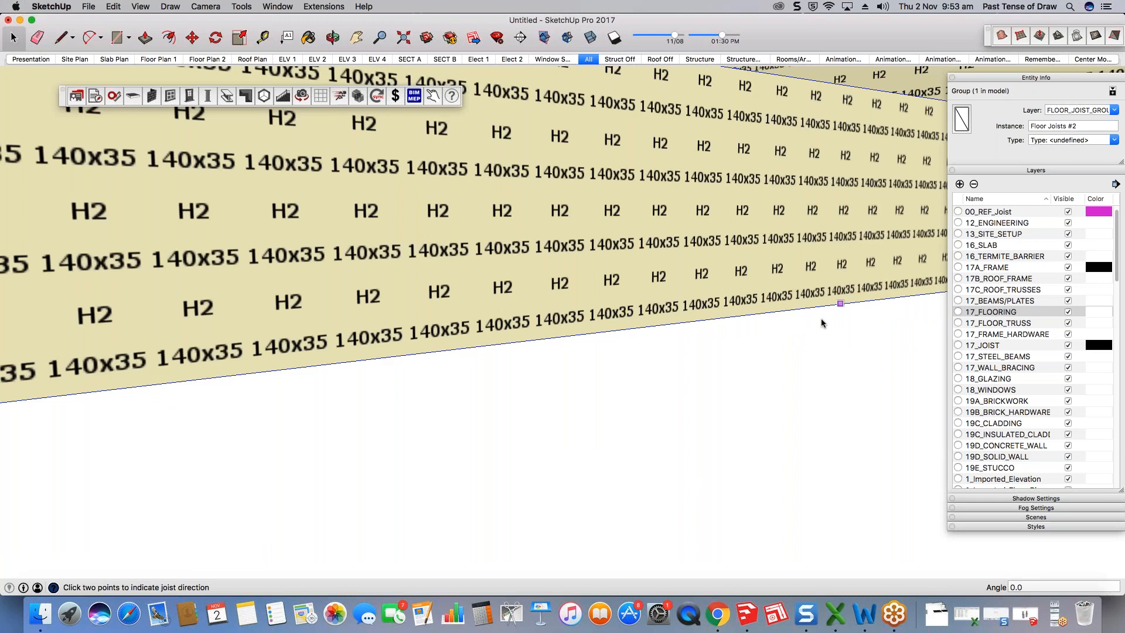
scroll(743, 322, down, 5)
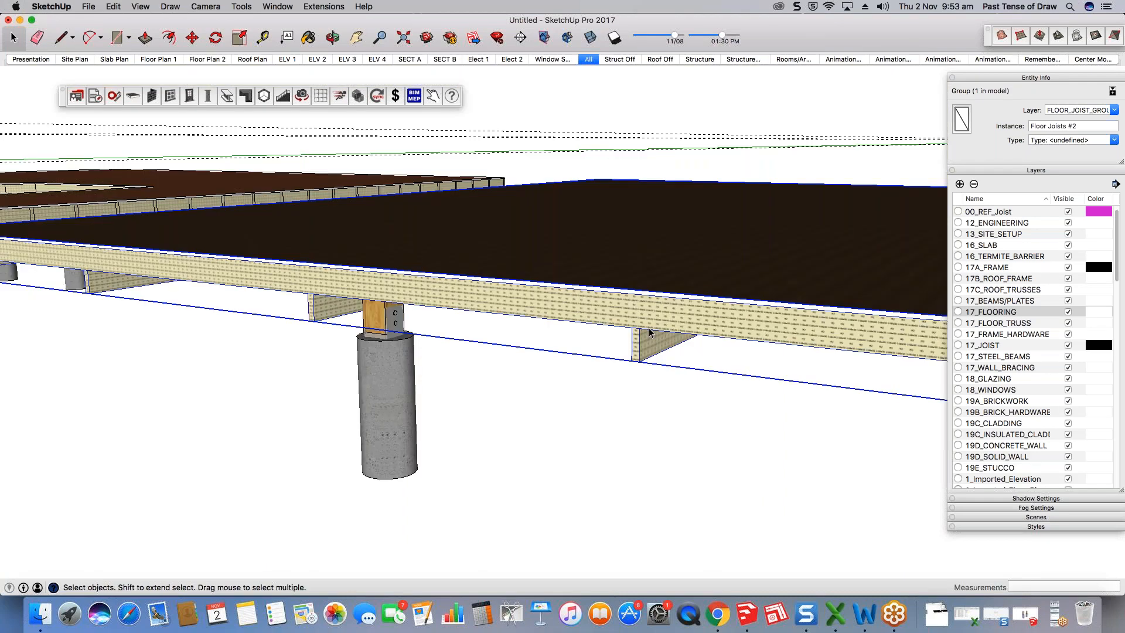
scroll(651, 334, down, 3)
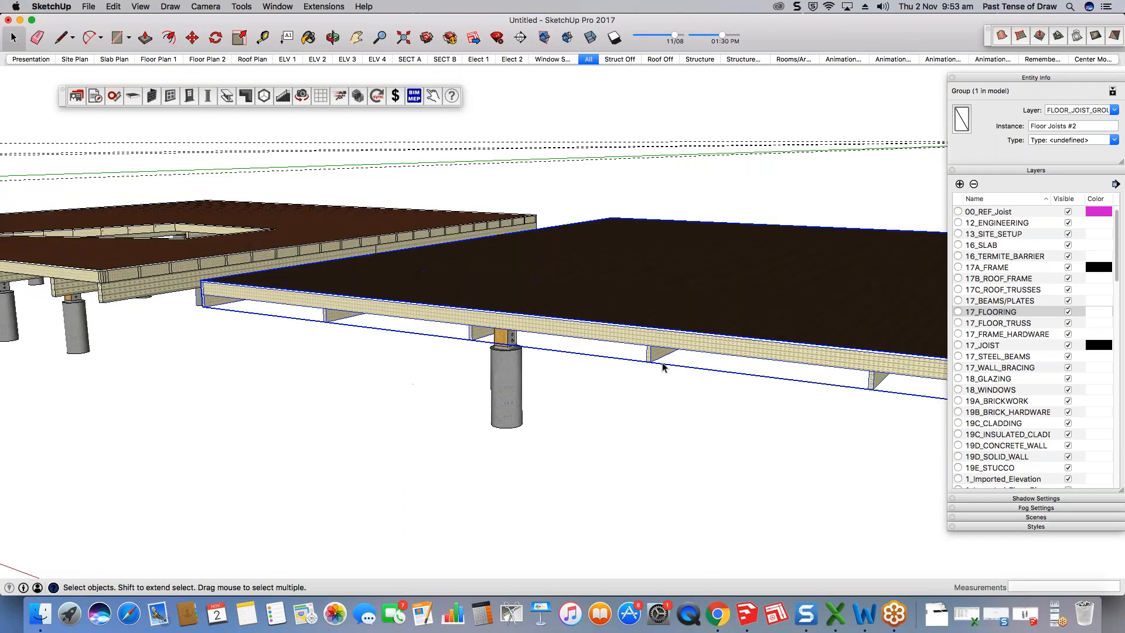
scroll(663, 368, down, 2)
middle_drag(713, 352, 375, 208)
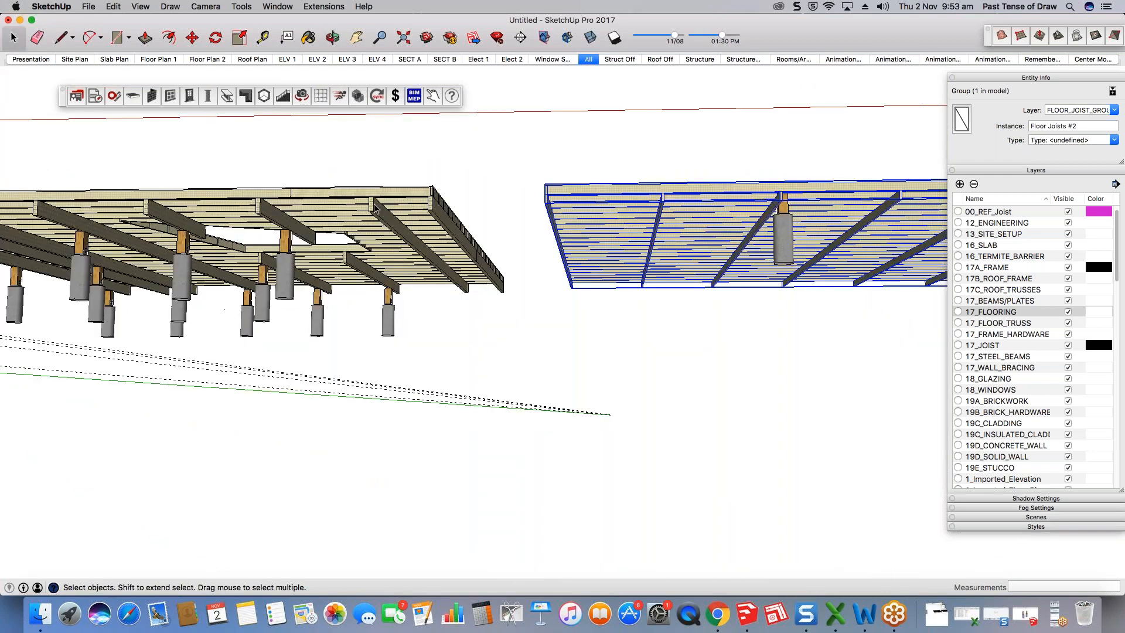
scroll(782, 140, up, 3)
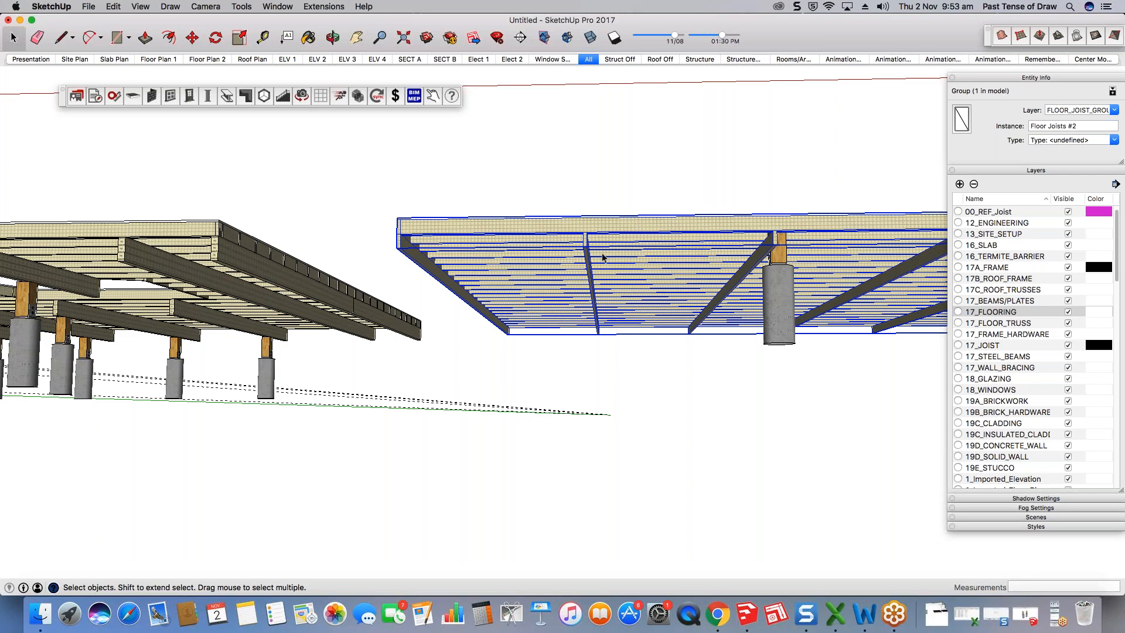
middle_drag(608, 279, 680, 254)
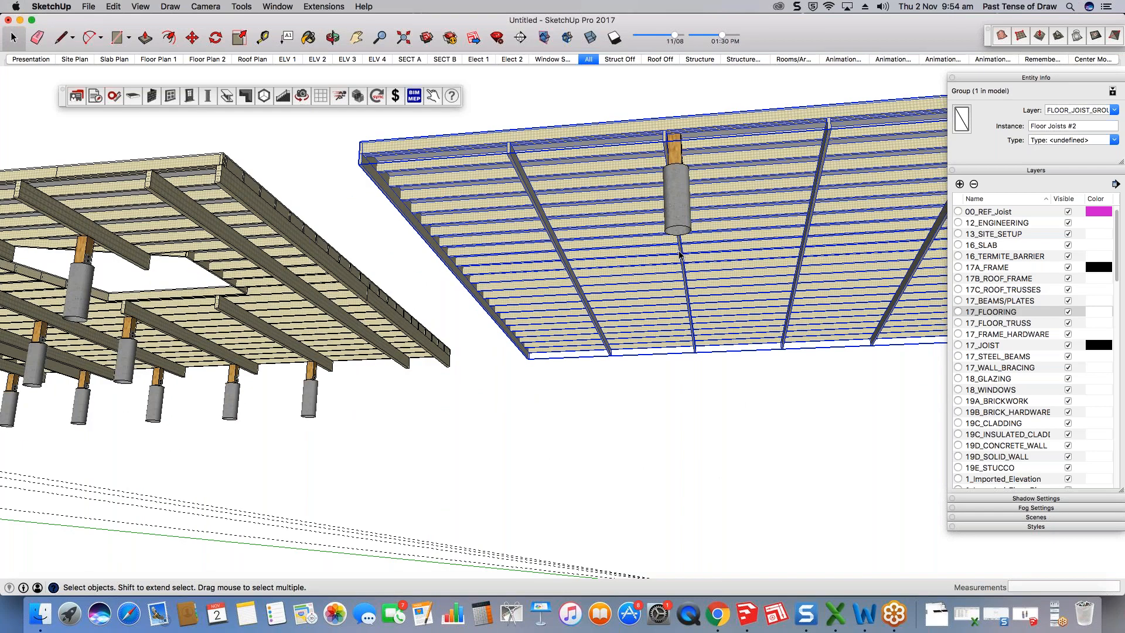
scroll(680, 254, down, 3)
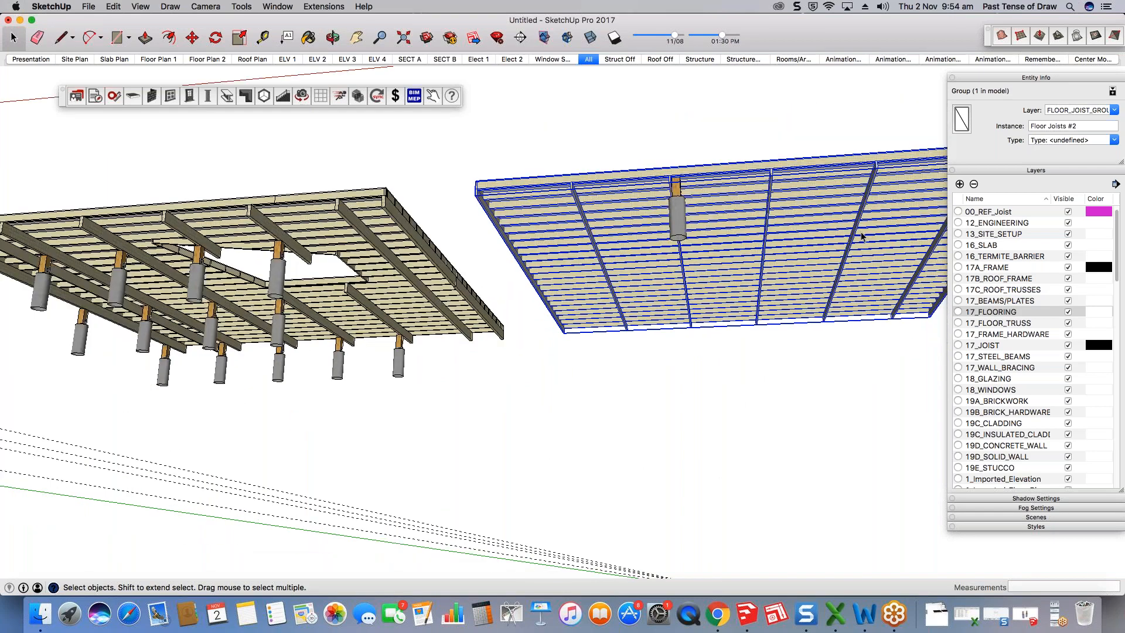
scroll(664, 225, down, 1)
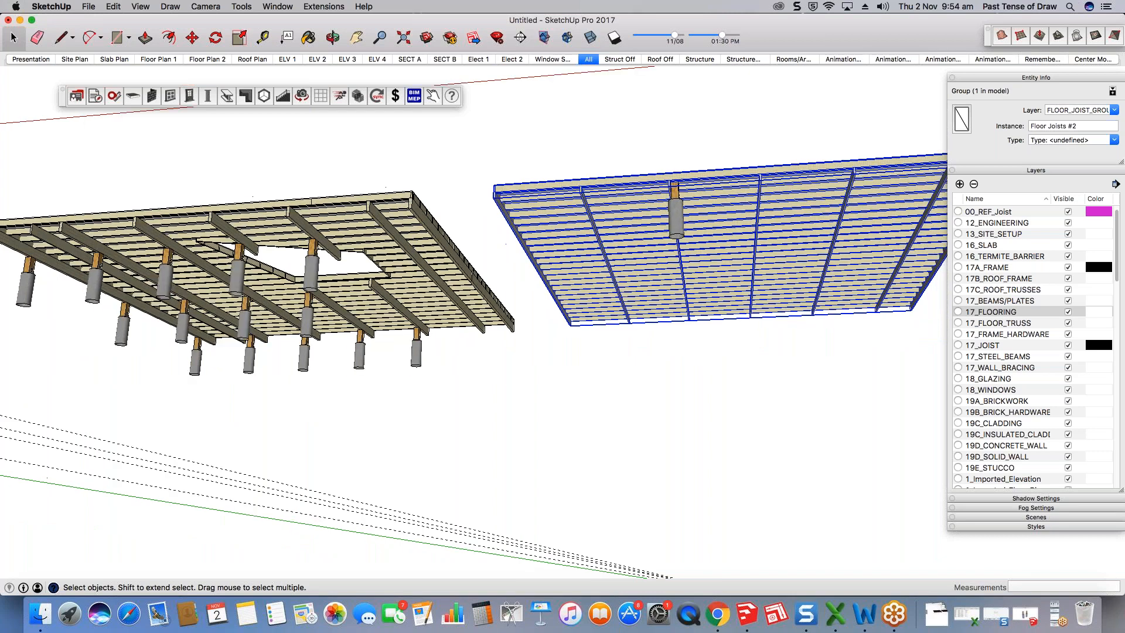
middle_drag(481, 258, 422, 342)
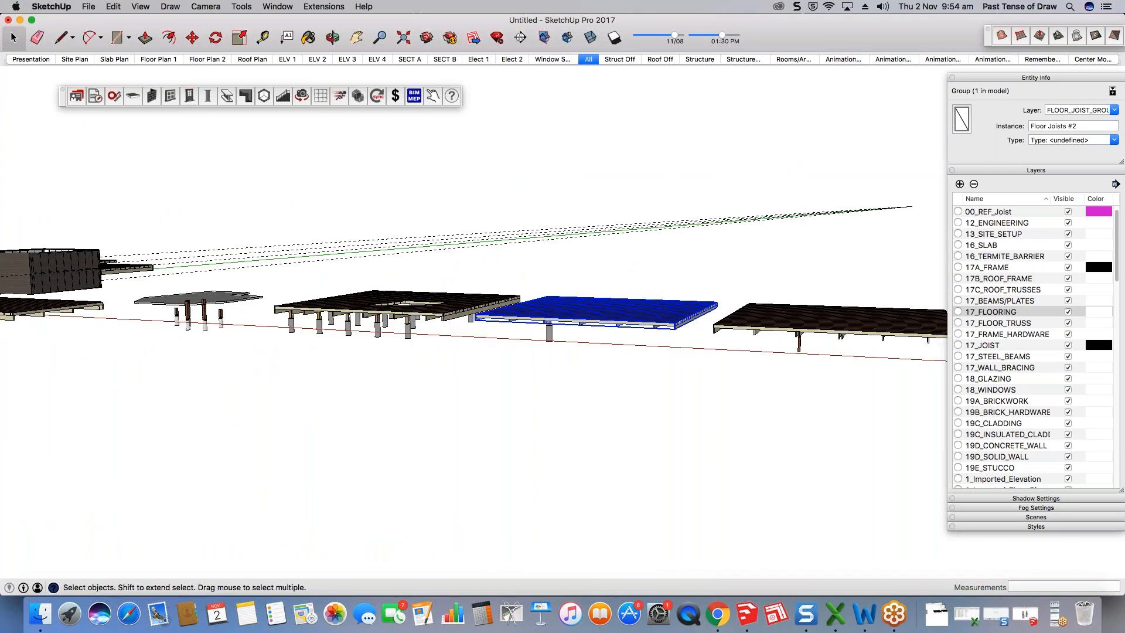
Step: Open the floor joist group of the deck on the single timber post, down to its nested bearers
scroll(879, 331, up, 5)
middle_drag(665, 385, 732, 345)
middle_drag(515, 375, 600, 385)
scroll(544, 308, down, 2)
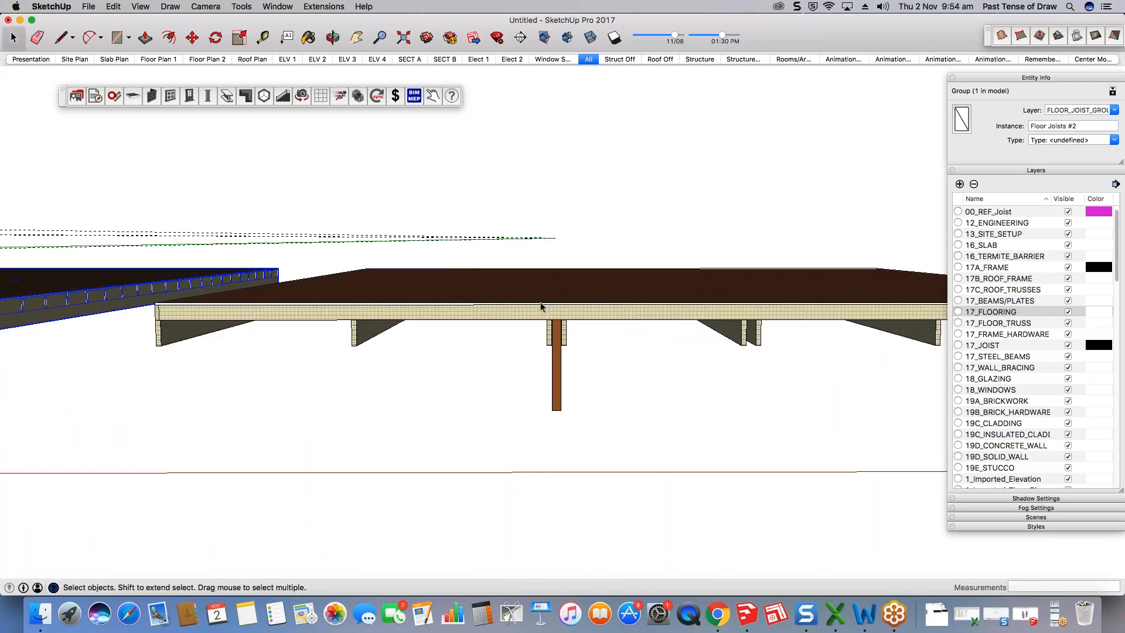
middle_drag(542, 307, 543, 290)
double_click(397, 334)
click(354, 338)
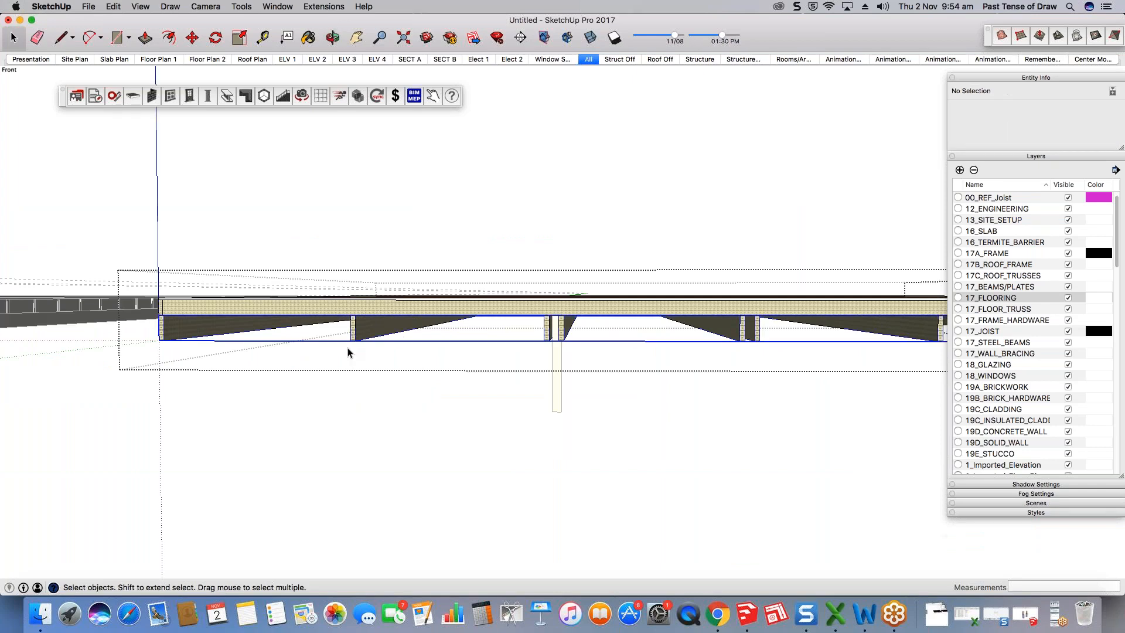
scroll(356, 333, up, 3)
double_click(355, 331)
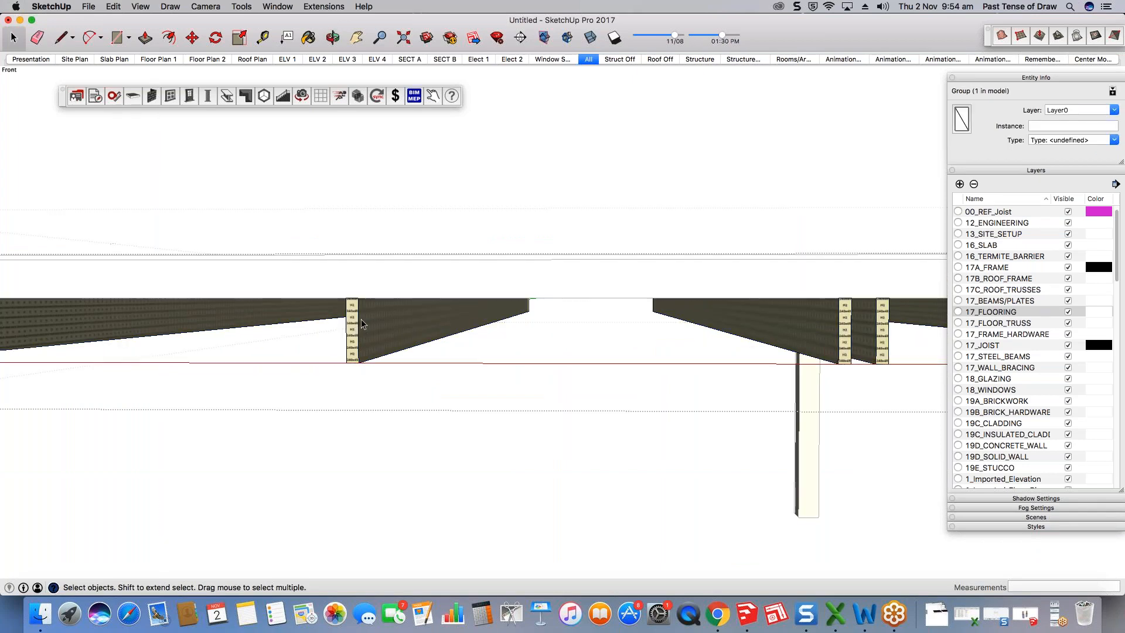
Step: Copy the second 240x45 bearer 115 mm sideways to form a spaced pair, and leave the group
click(354, 328)
scroll(353, 327, up, 2)
scroll(353, 327, up, 1)
key(m)
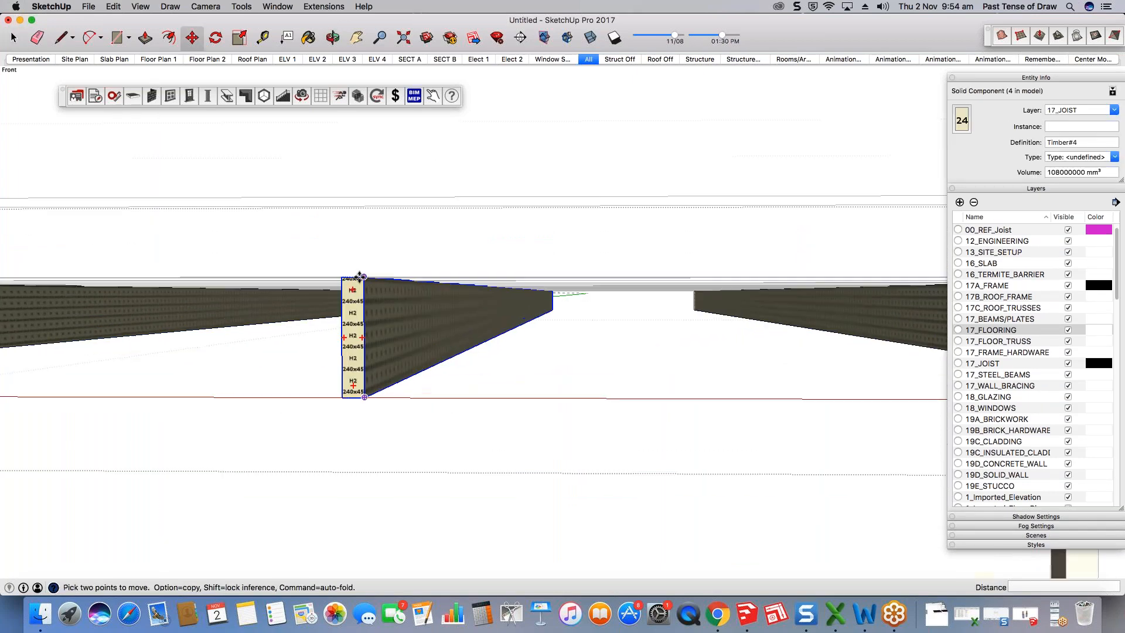
alt+click(360, 276)
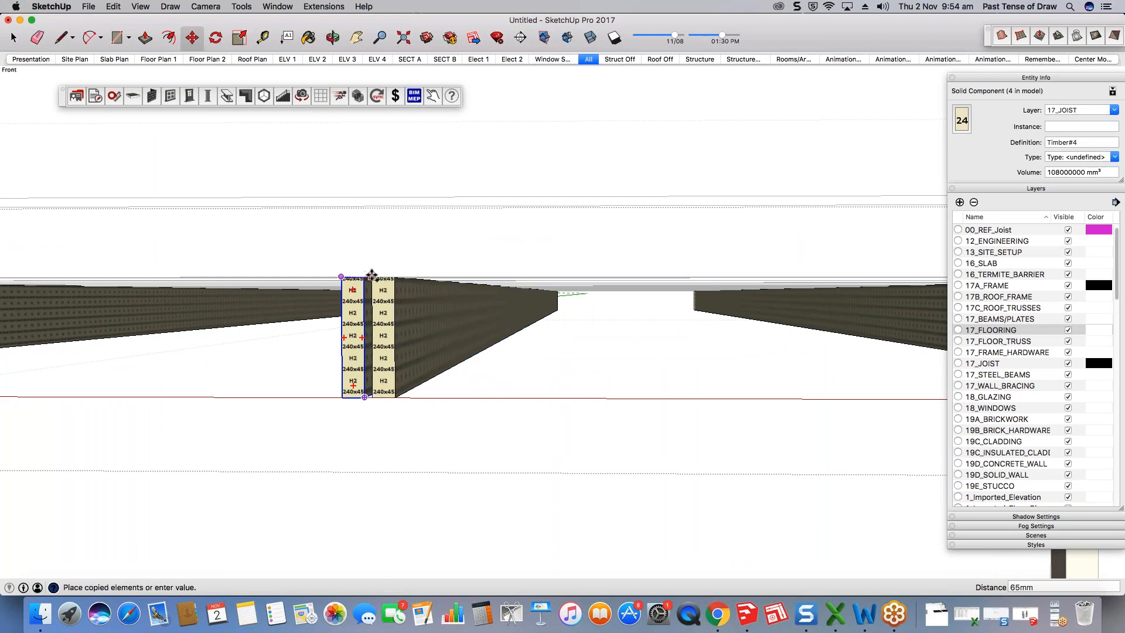
click(379, 273)
text(115)
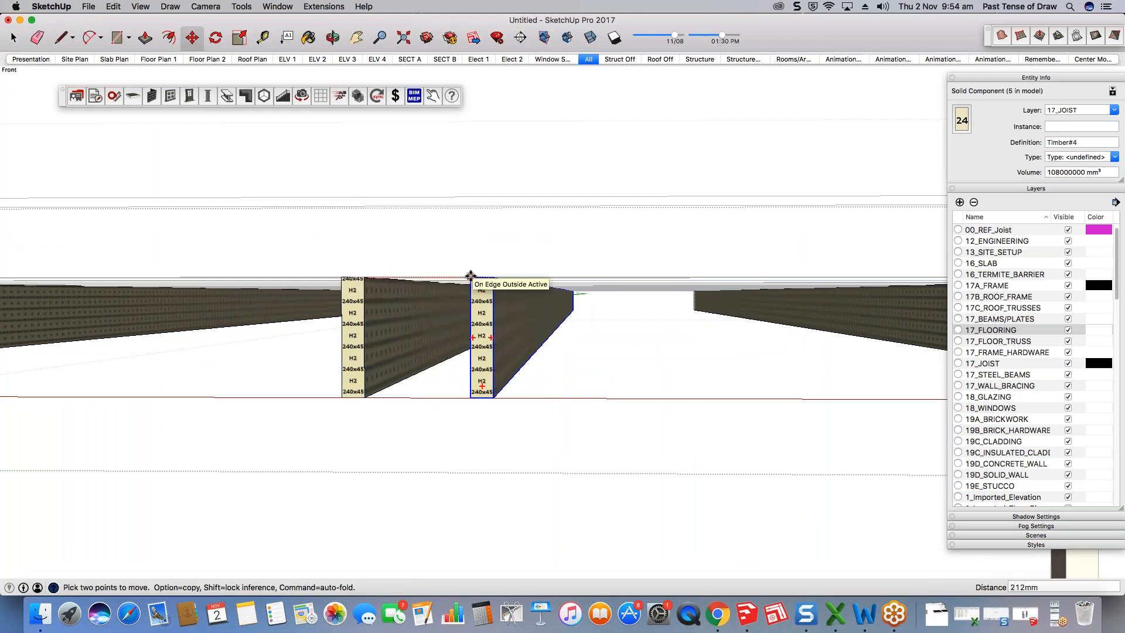
key(Return)
scroll(484, 274, down, 2)
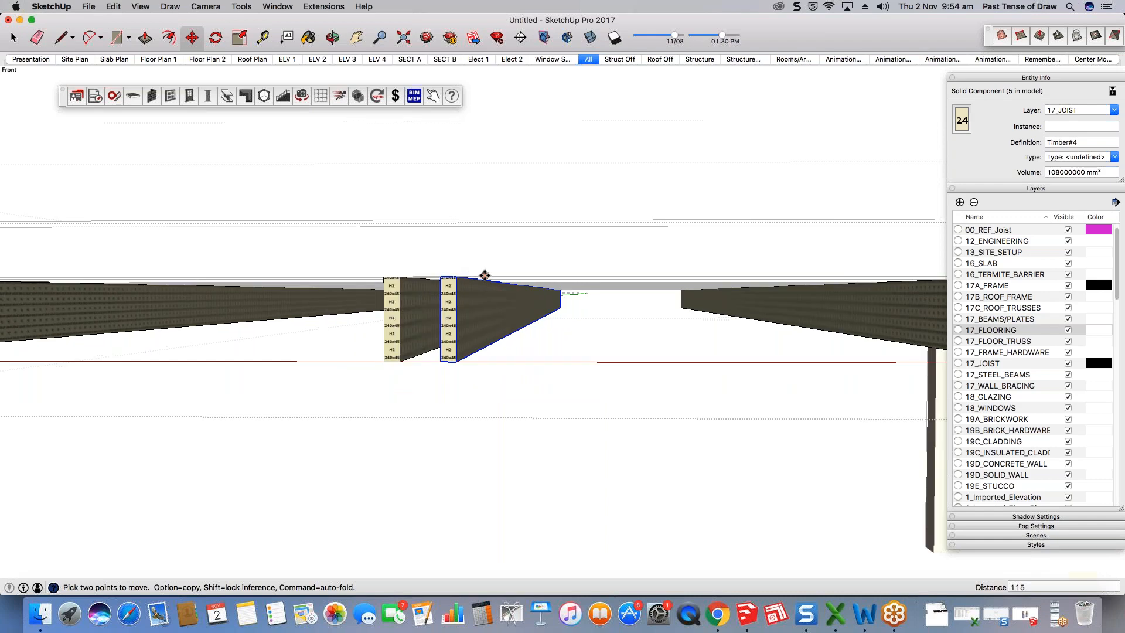
middle_drag(485, 274, 496, 338)
key(space)
scroll(514, 316, down, 3)
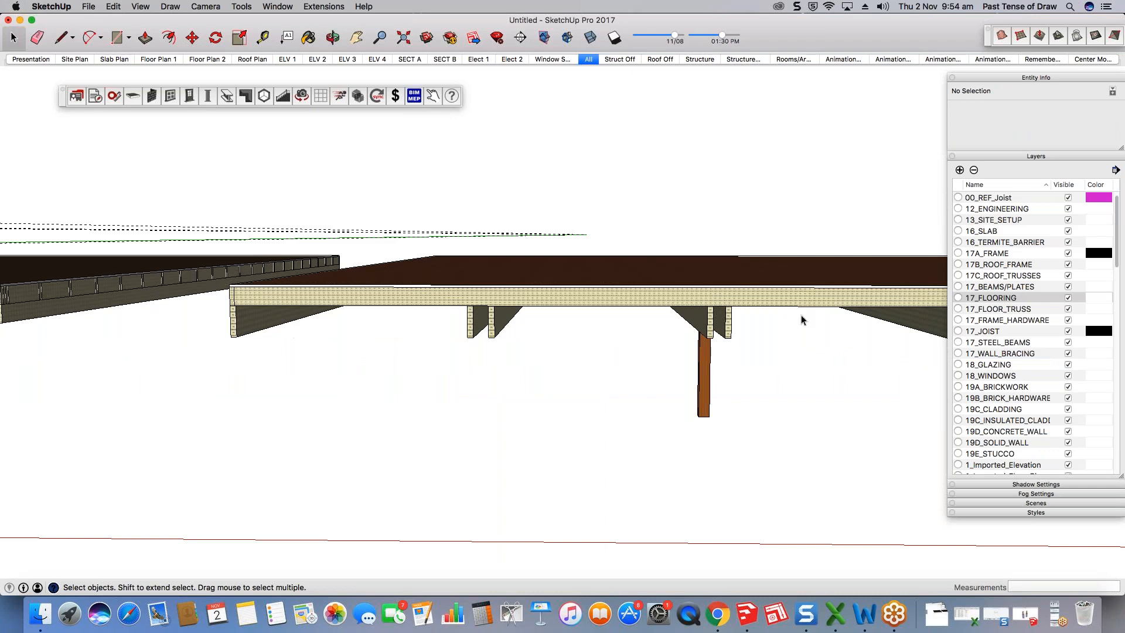
Step: Examine the paired bearers along the deck's front edge from several angles
middle_drag(512, 364, 588, 334)
middle_drag(540, 361, 538, 366)
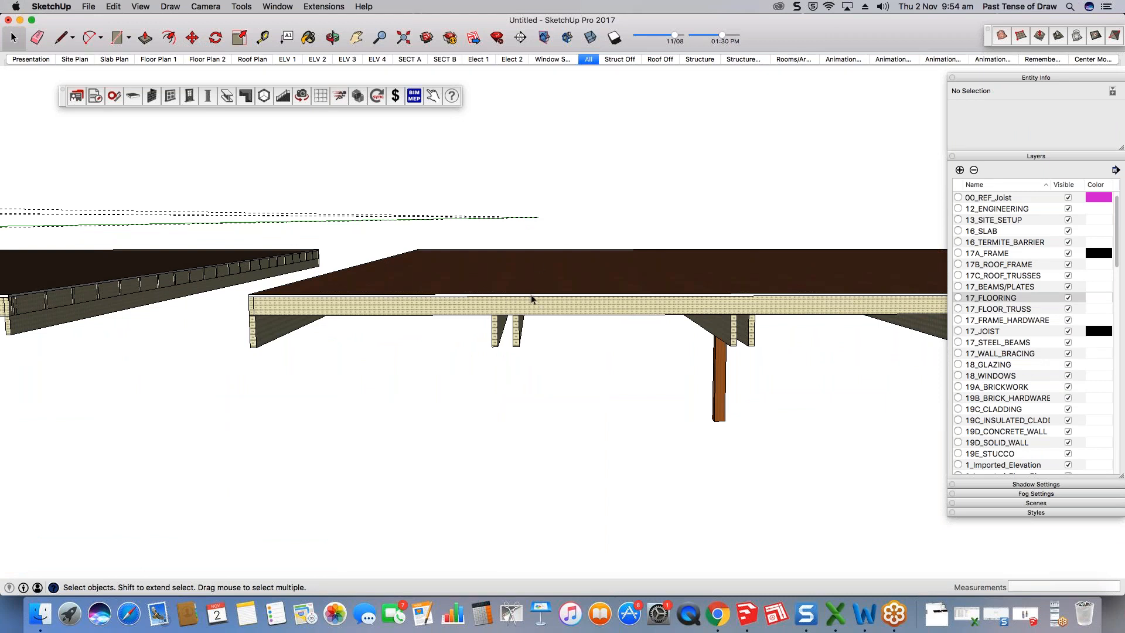
middle_drag(548, 325, 521, 309)
scroll(529, 289, down, 2)
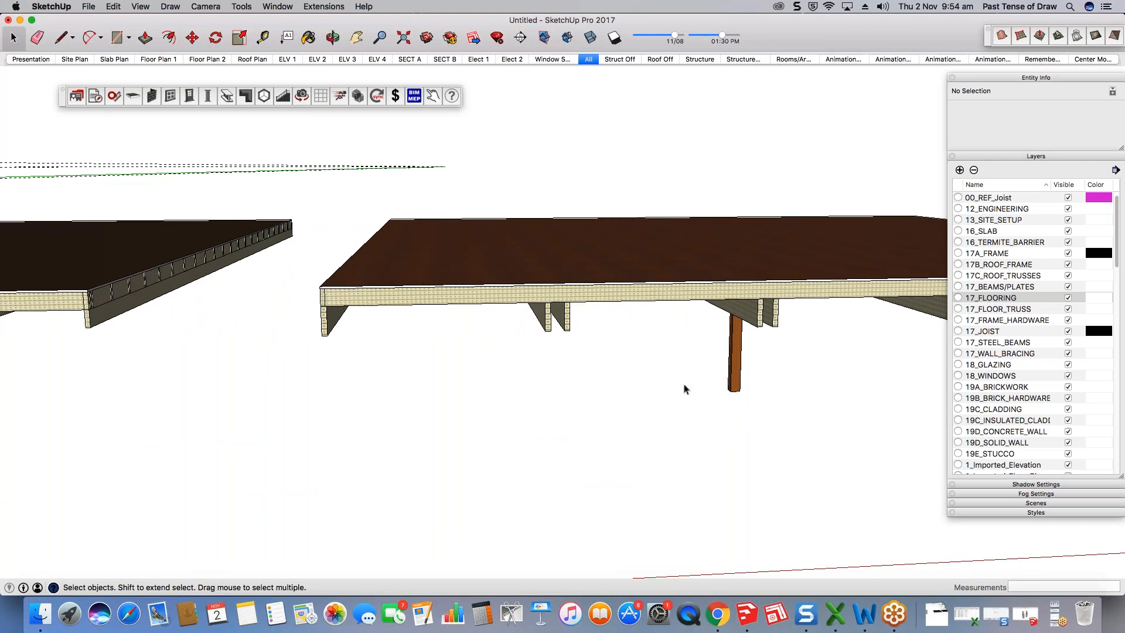
middle_drag(615, 387, 575, 370)
right_click(590, 285)
mouse_move(649, 450)
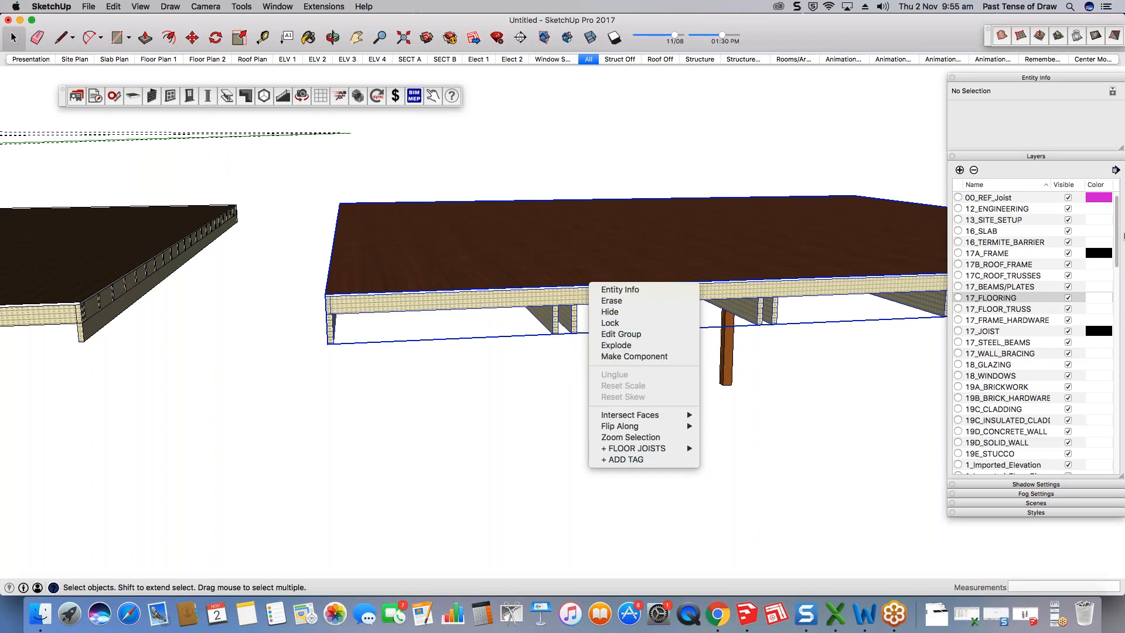
click(518, 449)
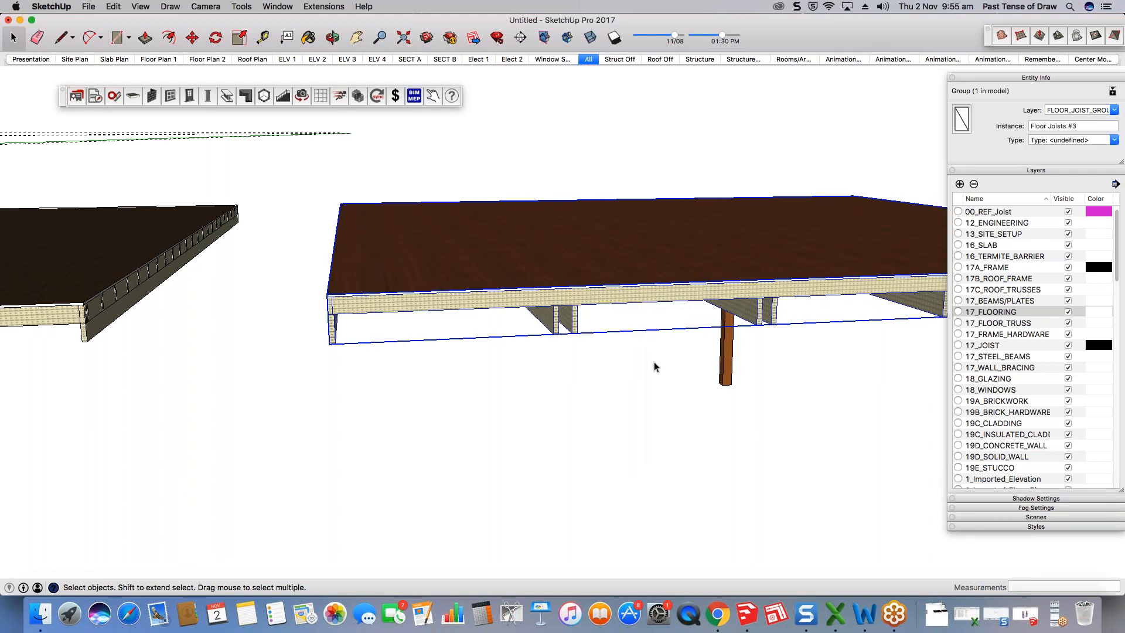
click(655, 367)
Step: Inspect the underside of the paired-bearer deck and compare its bearer and post arrangement with the adjacent decks
middle_drag(469, 328, 363, 252)
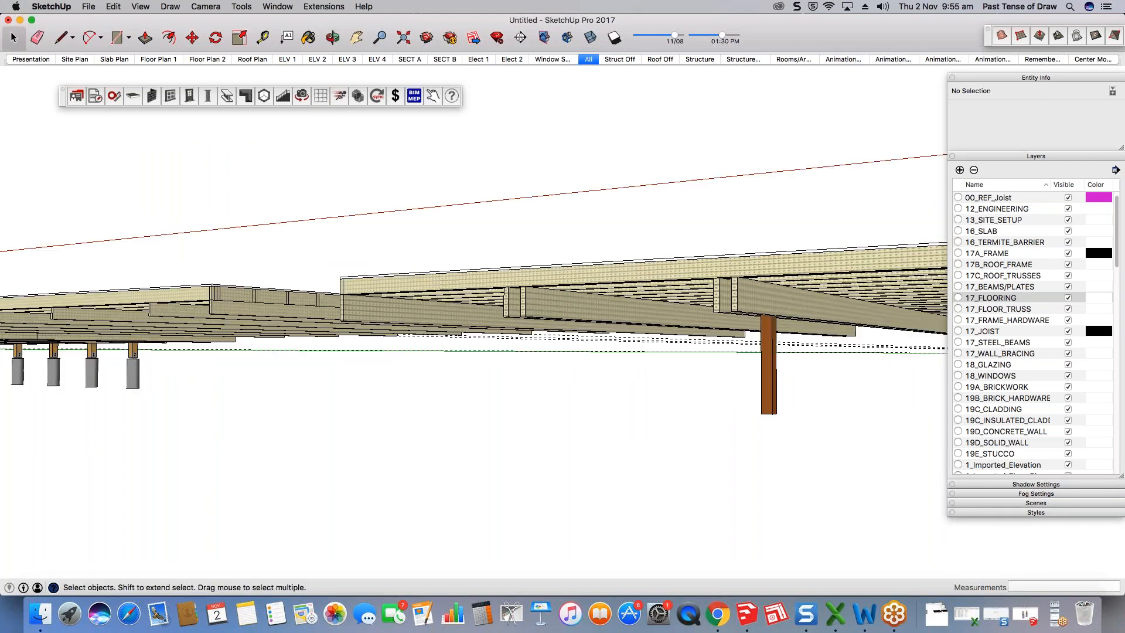
scroll(528, 345, down, 5)
middle_drag(528, 346, 812, 347)
scroll(813, 350, up, 6)
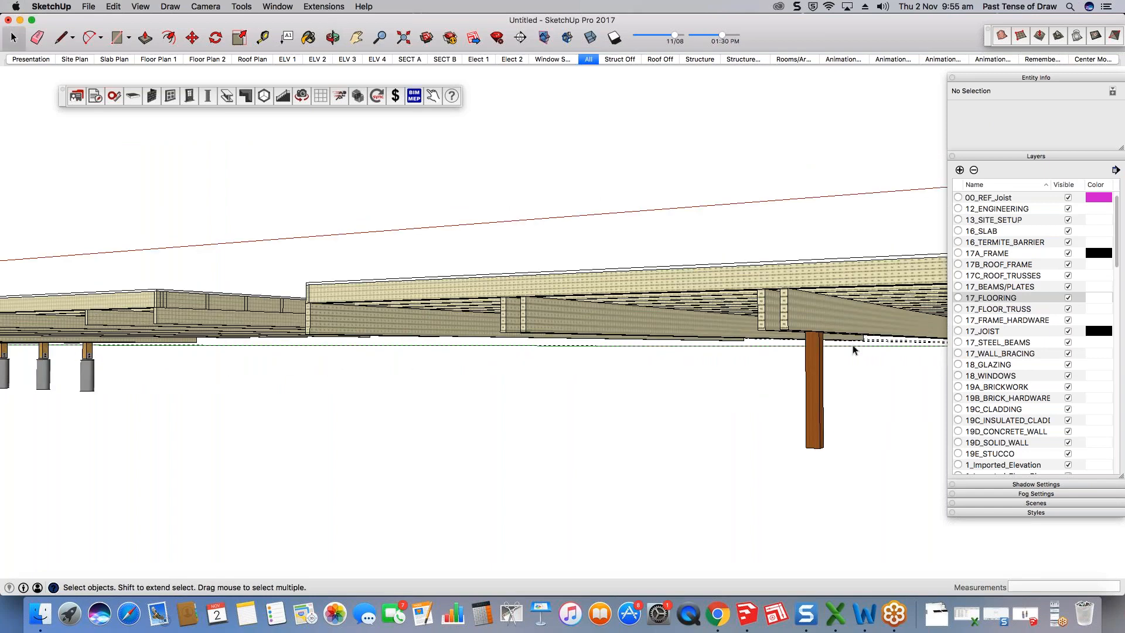
scroll(853, 350, up, 4)
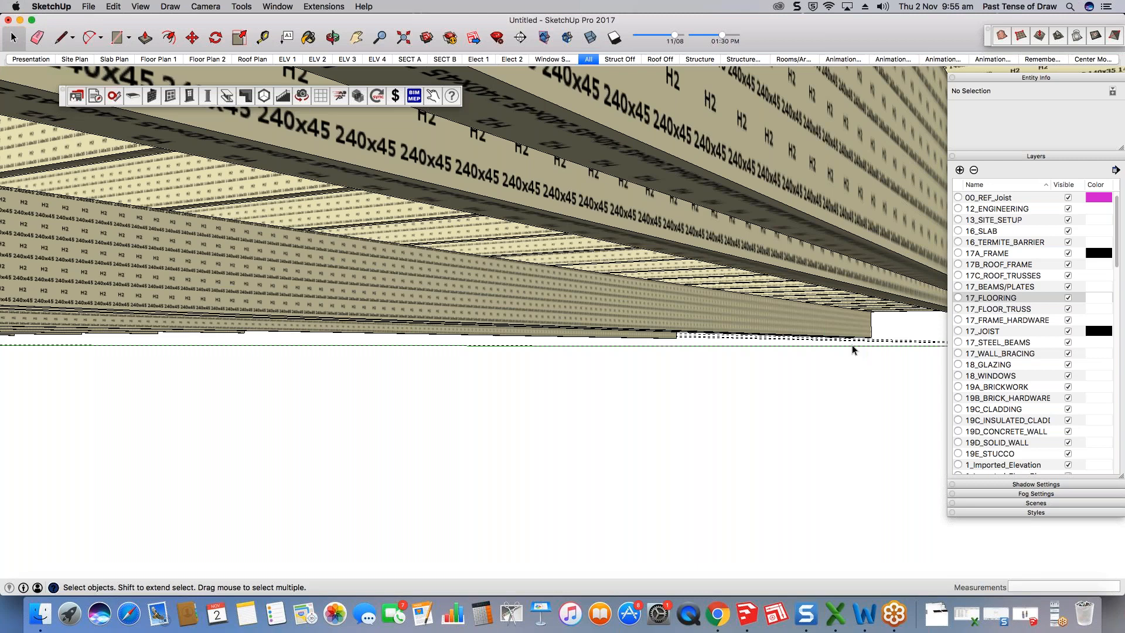
scroll(852, 350, down, 8)
middle_drag(853, 350, 826, 321)
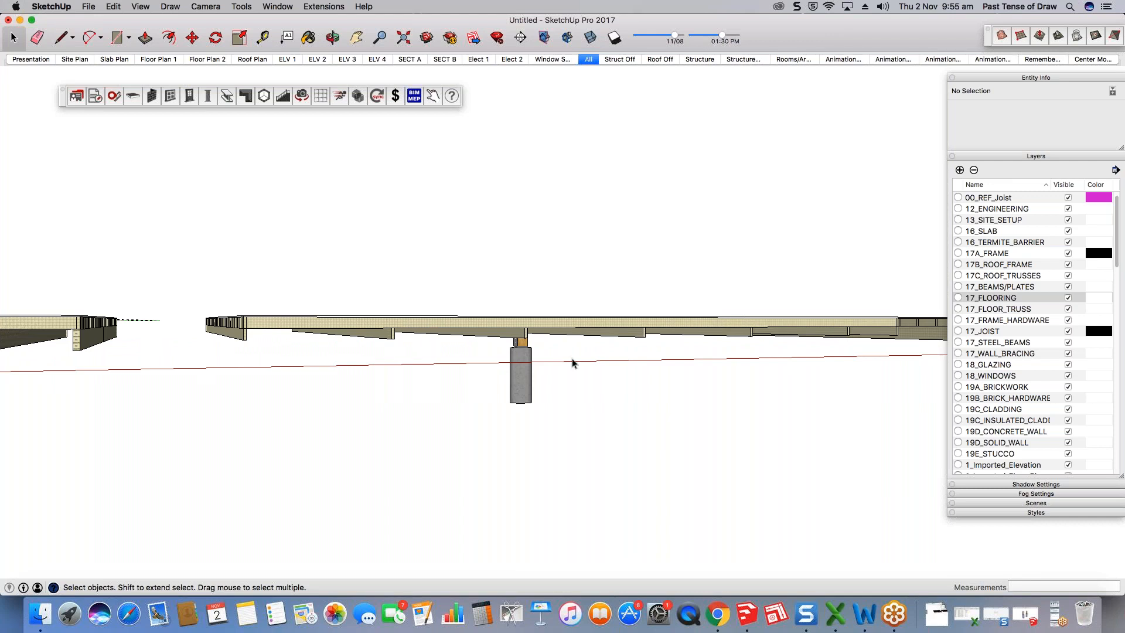
middle_drag(633, 359, 432, 389)
Step: Move the large lower deck 2000 mm away from the clad walls, parallel to the green axis
scroll(353, 389, down, 5)
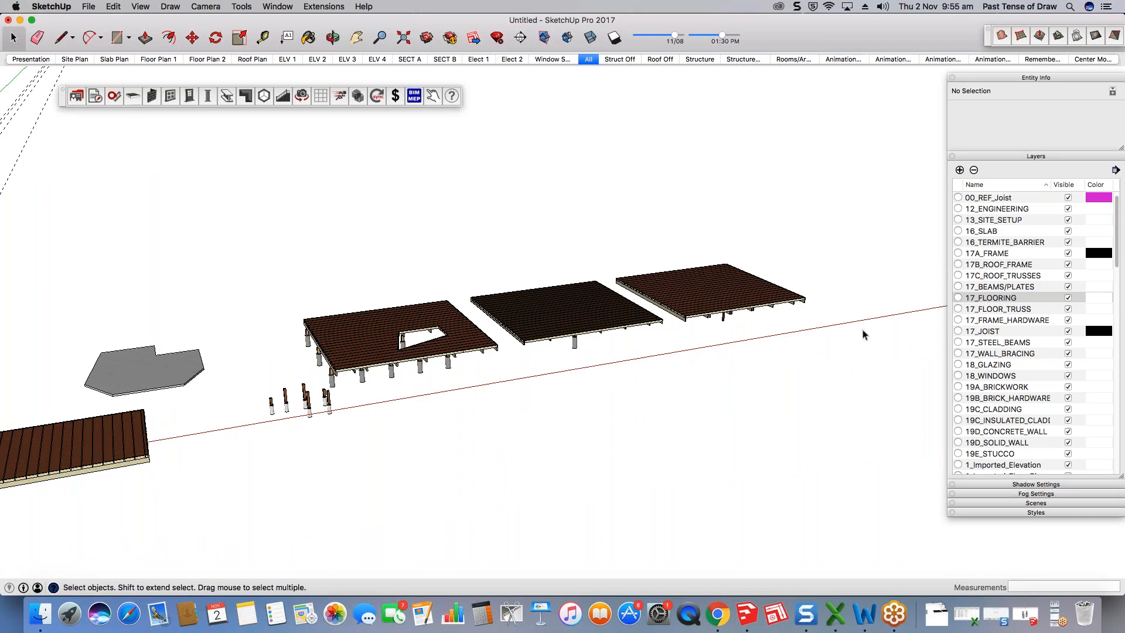
scroll(863, 329, down, 2)
scroll(842, 326, down, 2)
middle_drag(605, 333, 558, 351)
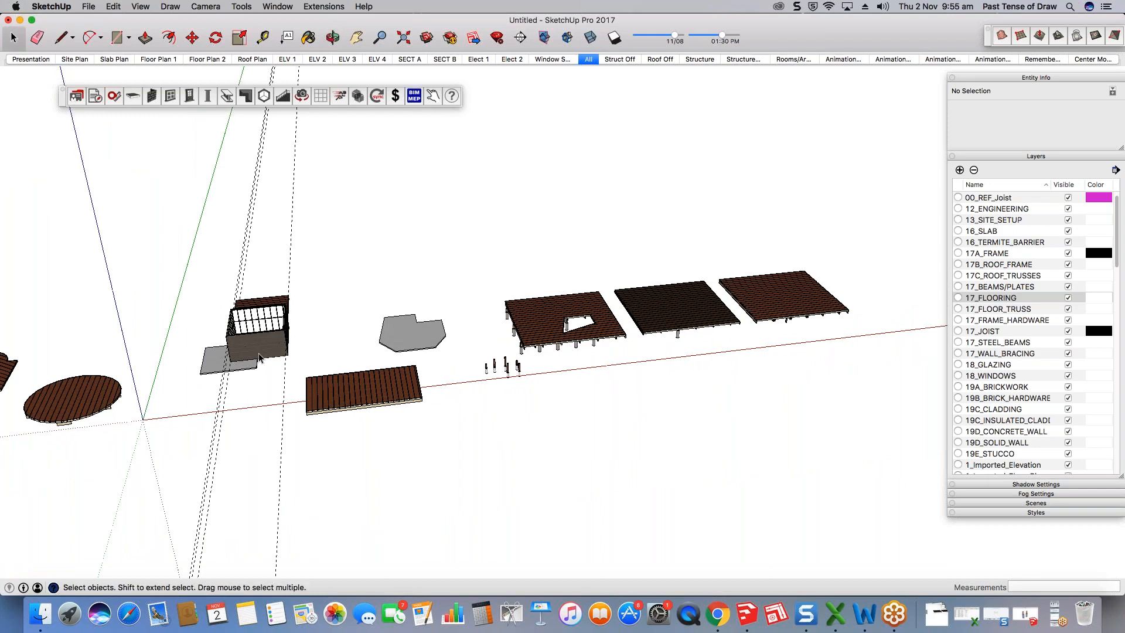
scroll(281, 352, up, 2)
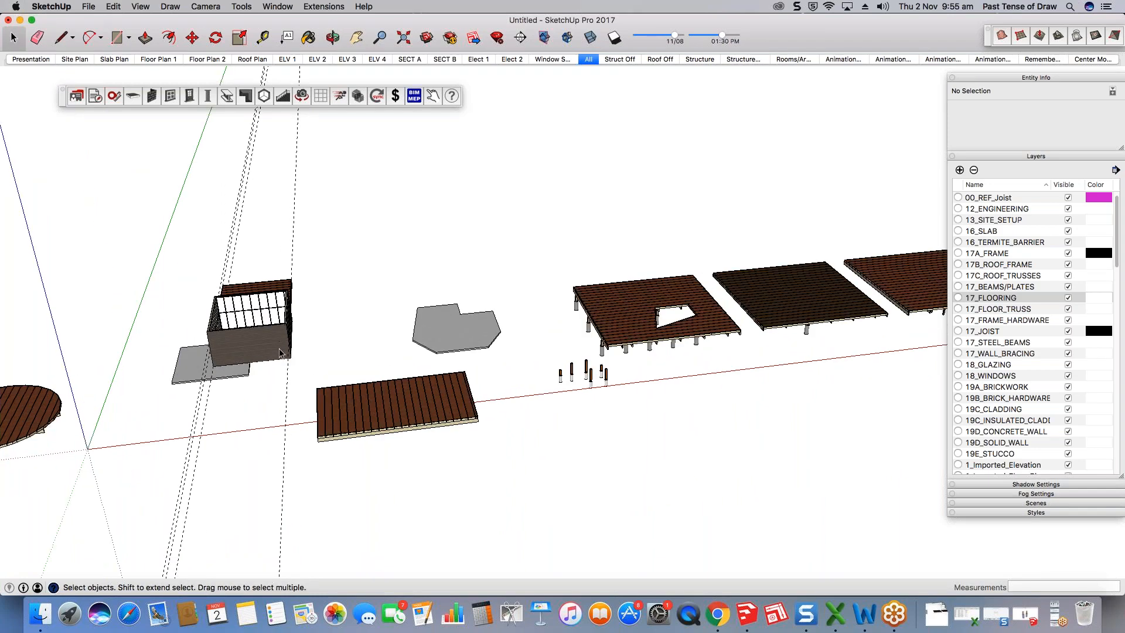
scroll(280, 353, up, 2)
middle_drag(195, 342, 525, 450)
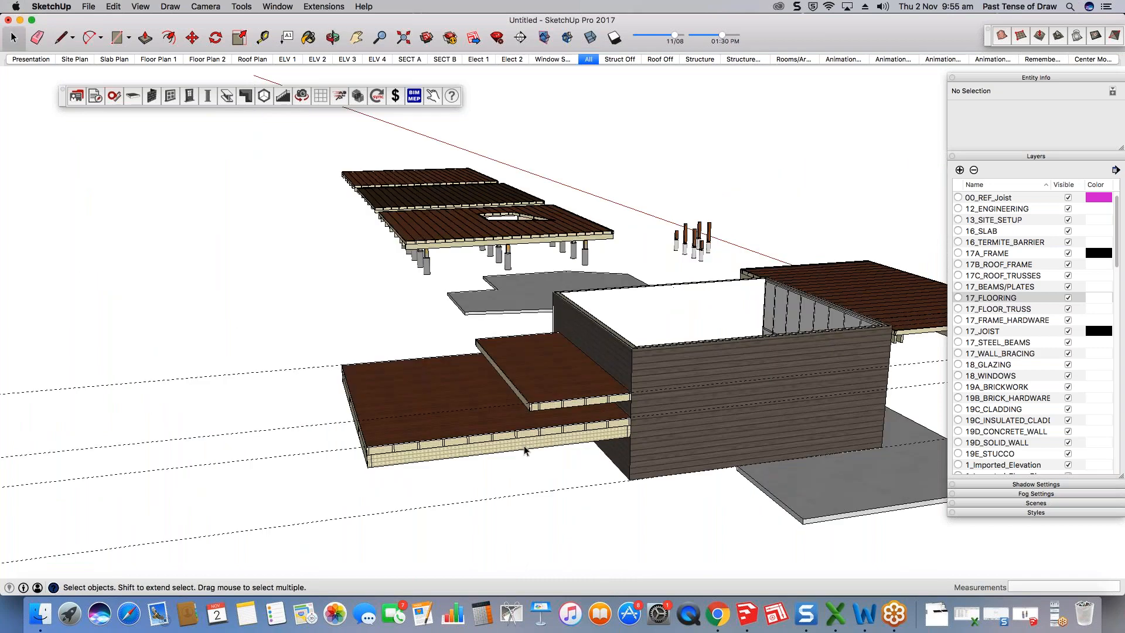
scroll(524, 450, up, 3)
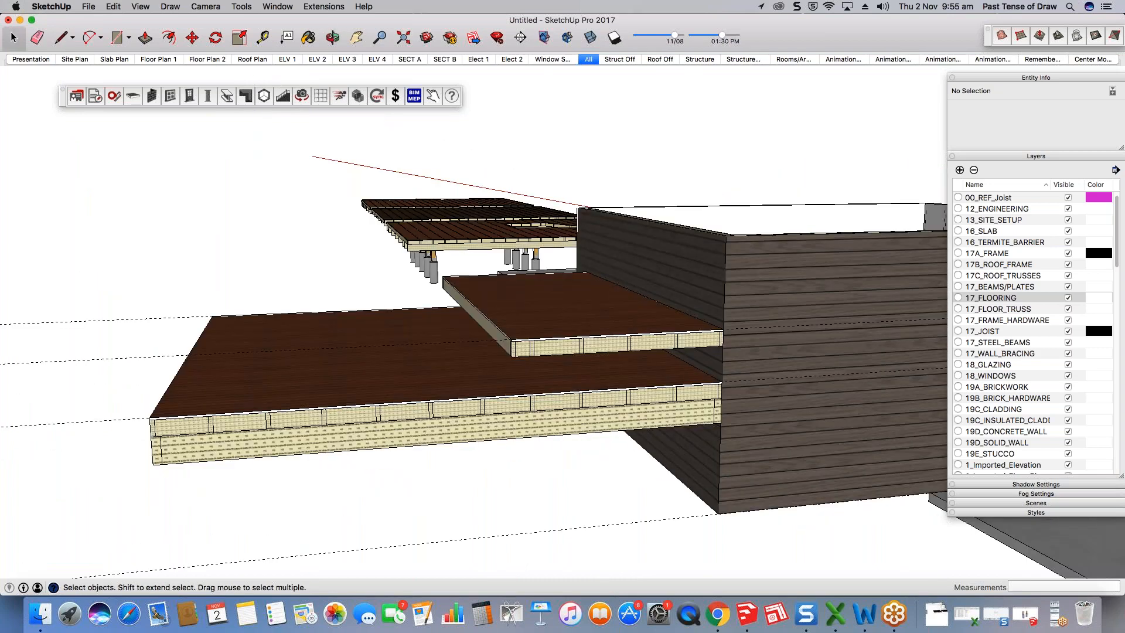
key(m)
click(721, 384)
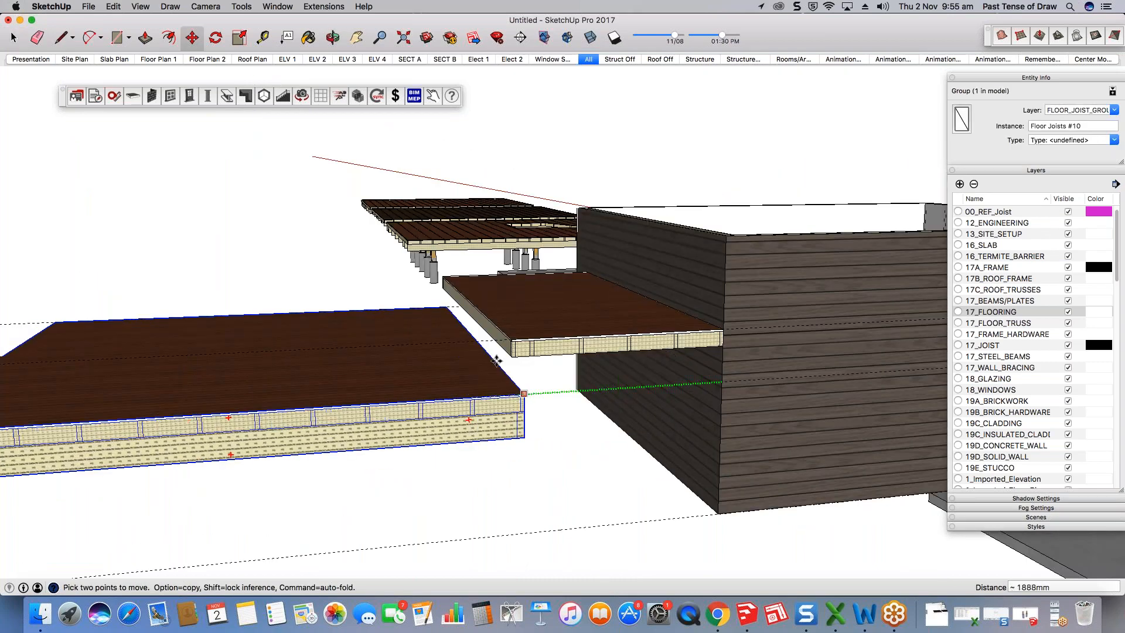
text(2000)
key(Return)
scroll(541, 448, up, 2)
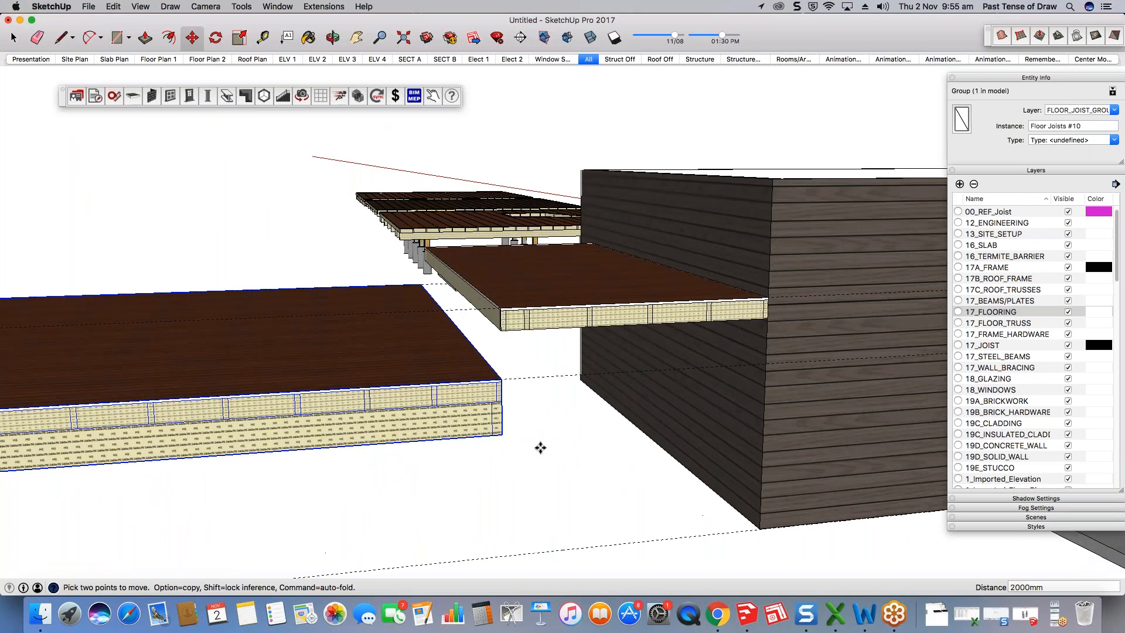
middle_drag(540, 448, 537, 334)
key(space)
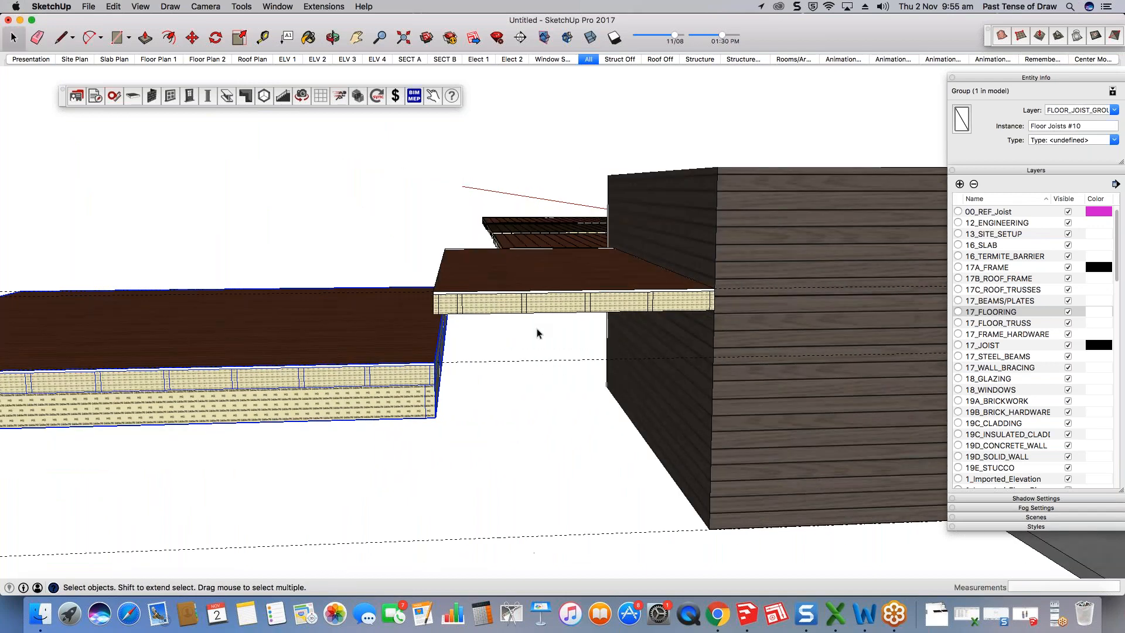
Step: Draw a rectangular face of about 4.09 m² on the large lower deck, along its full edge facing the walls
scroll(536, 334, down, 3)
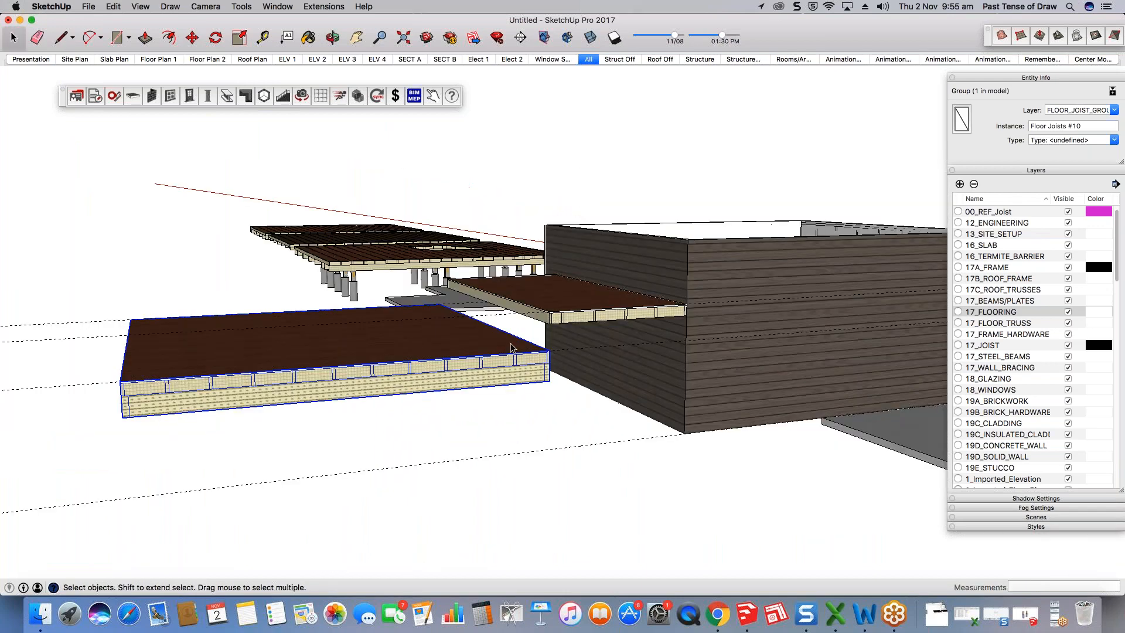
mouse_move(511, 347)
middle_down()
mouse_move(527, 351)
mouse_move(514, 362)
middle_up()
scroll(527, 352, down, 3)
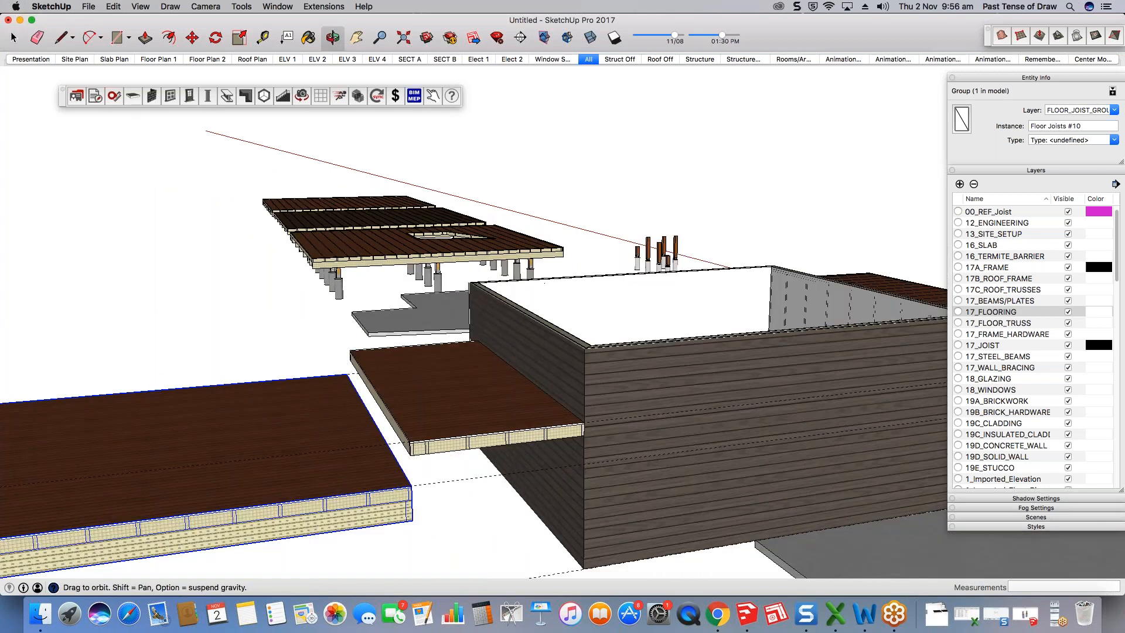
middle_drag(337, 496, 369, 487)
scroll(369, 486, up, 2)
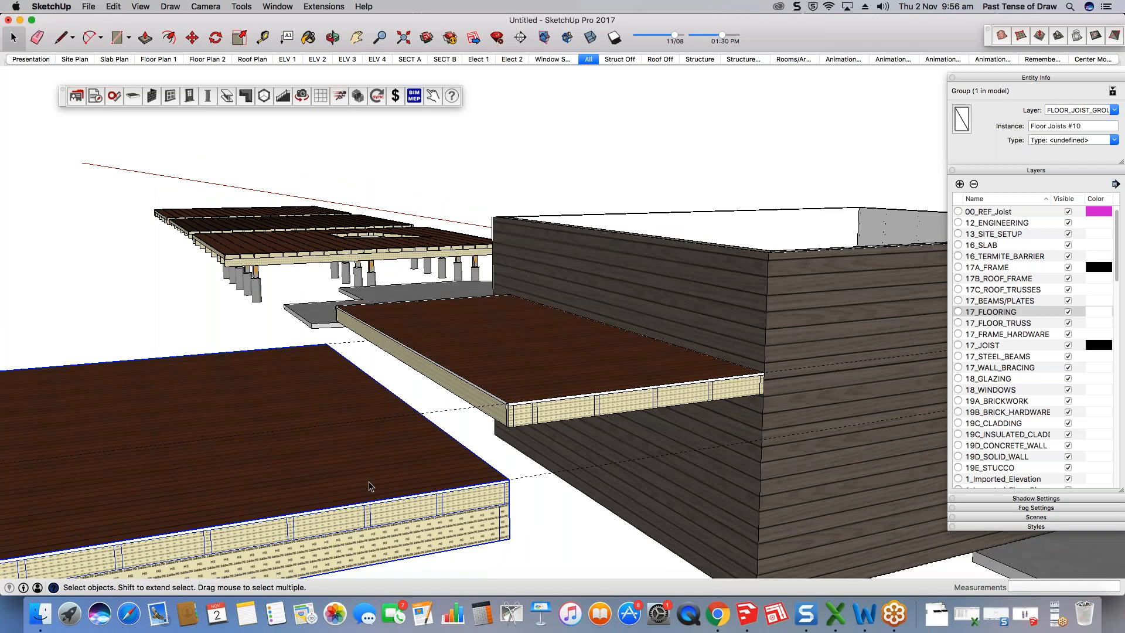
scroll(369, 487, up, 1)
key(r)
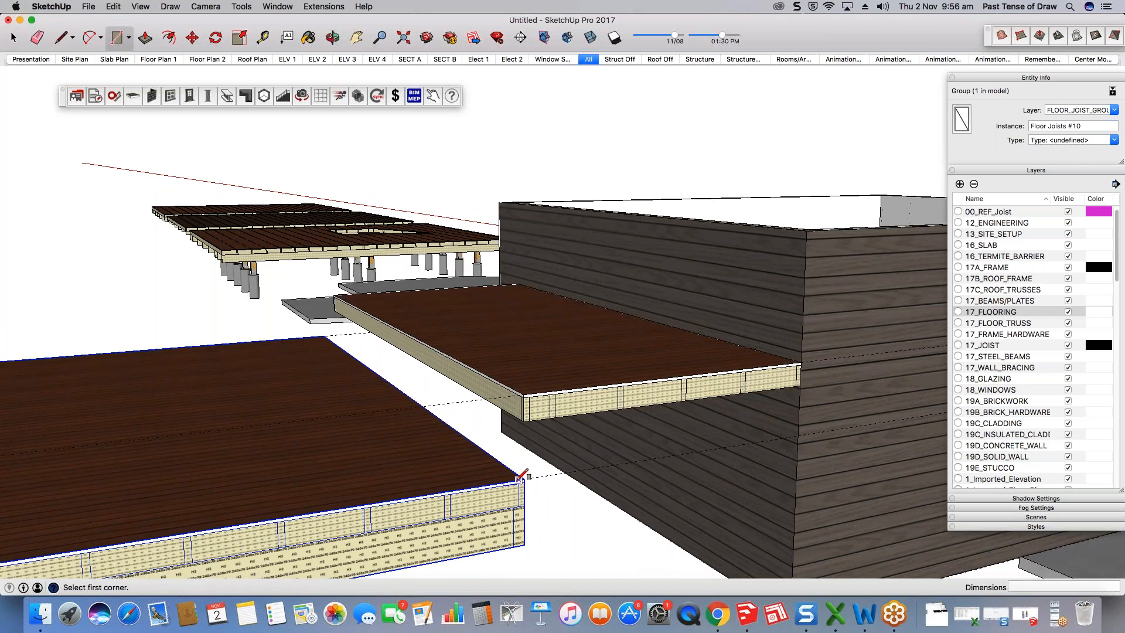
key(space)
click(413, 427)
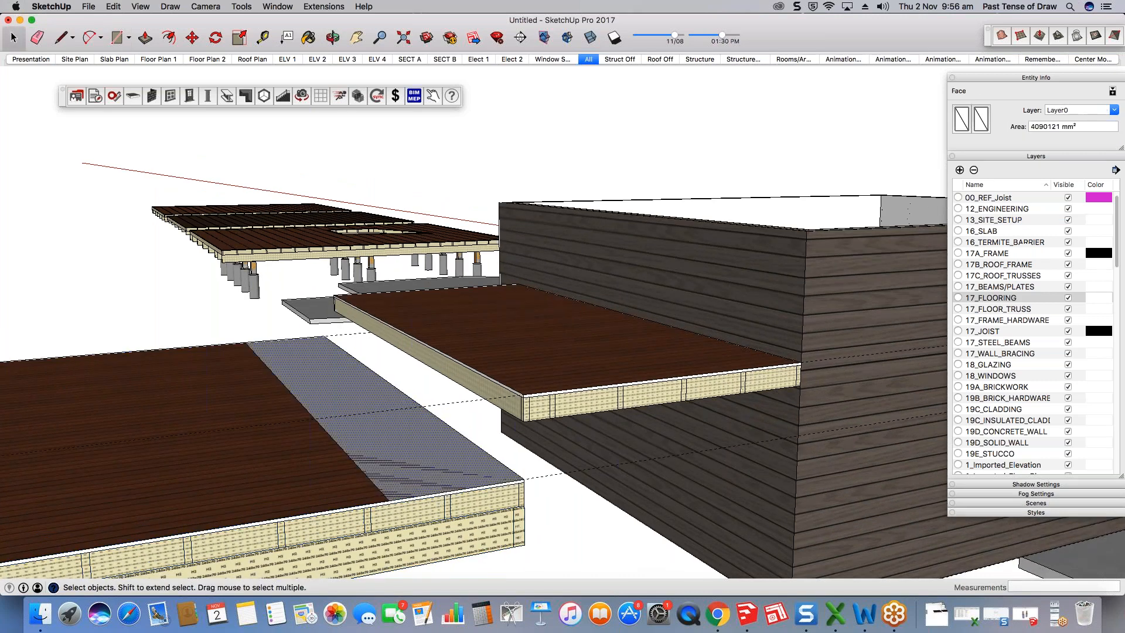
Step: Build a floor joist step on the face with 140x35 H2 joists at 450 mm and bearers at 1800 mm, and delete the leftover face
click(133, 96)
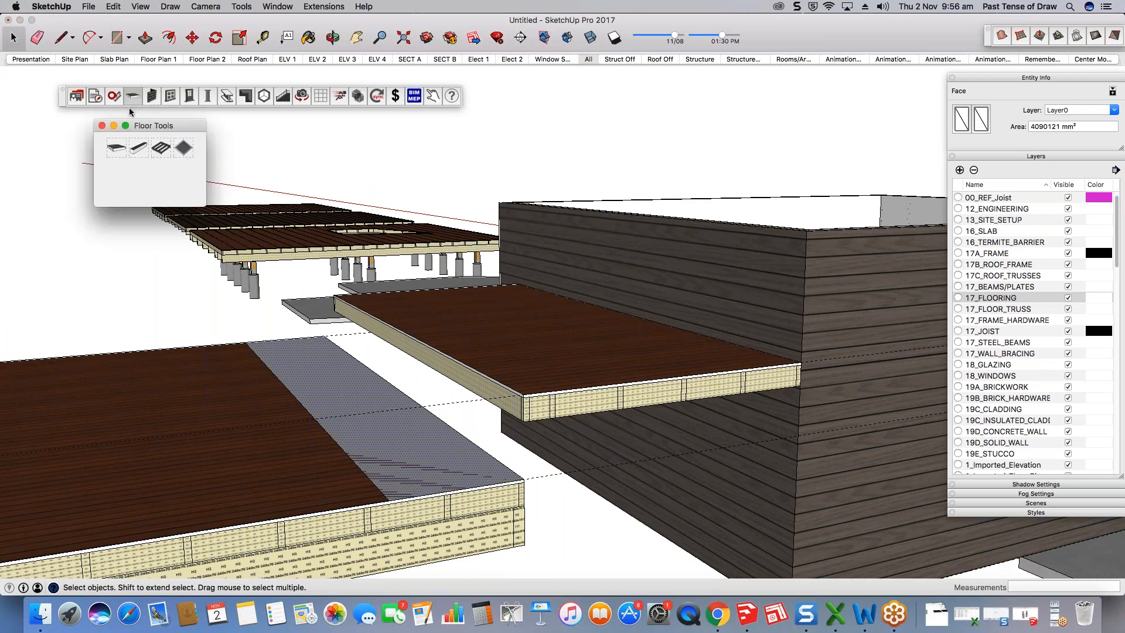
right_click(394, 438)
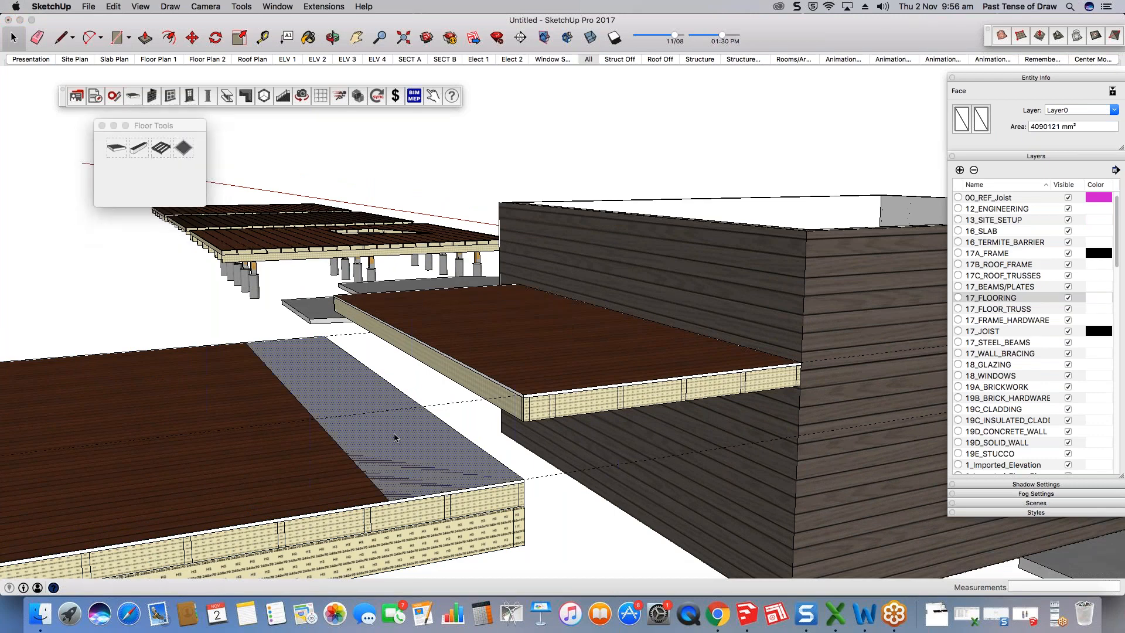
click(161, 148)
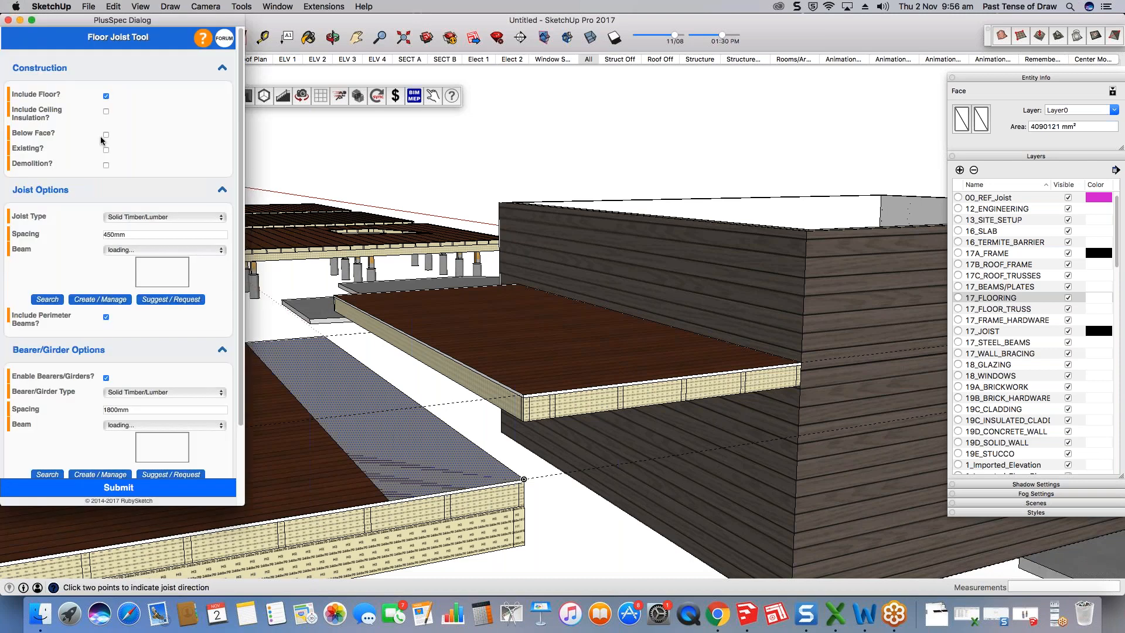
click(378, 434)
click(118, 487)
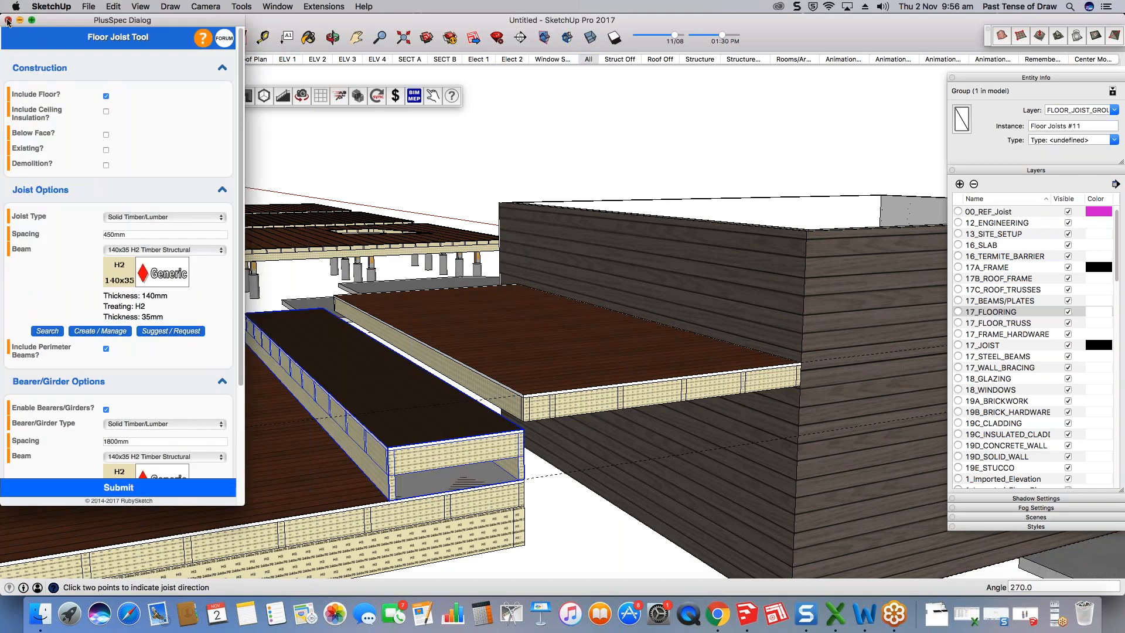
click(451, 476)
click(442, 447)
Step: Slide the new step 460 mm towards the walls by its lower front corner
scroll(506, 442, up, 1)
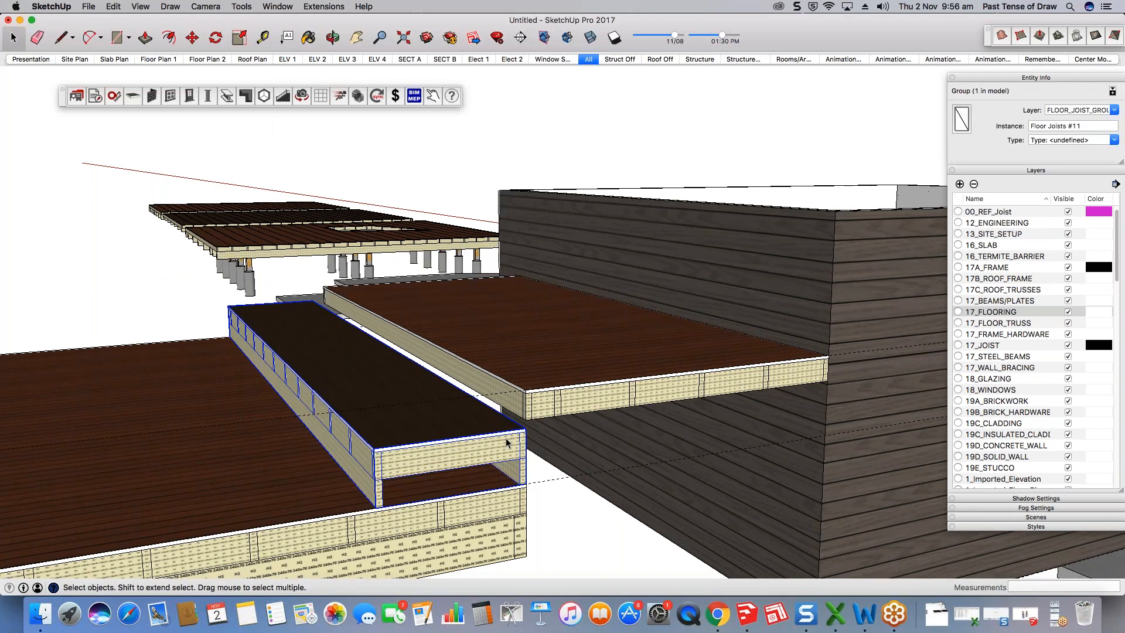
scroll(506, 442, up, 1)
key(m)
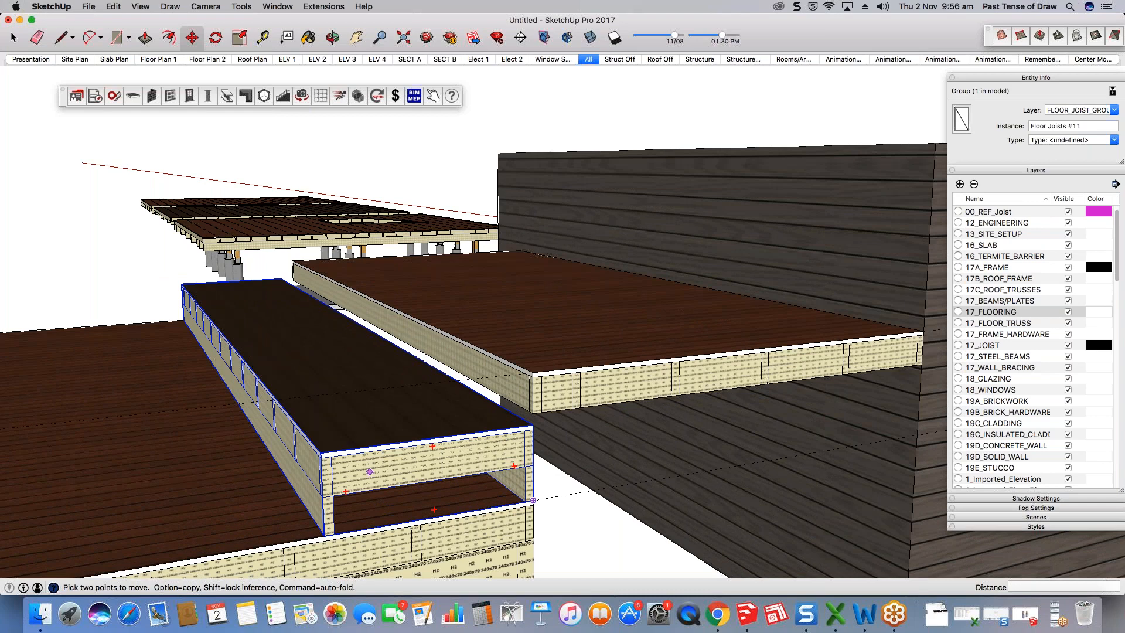
scroll(324, 535, up, 1)
click(324, 535)
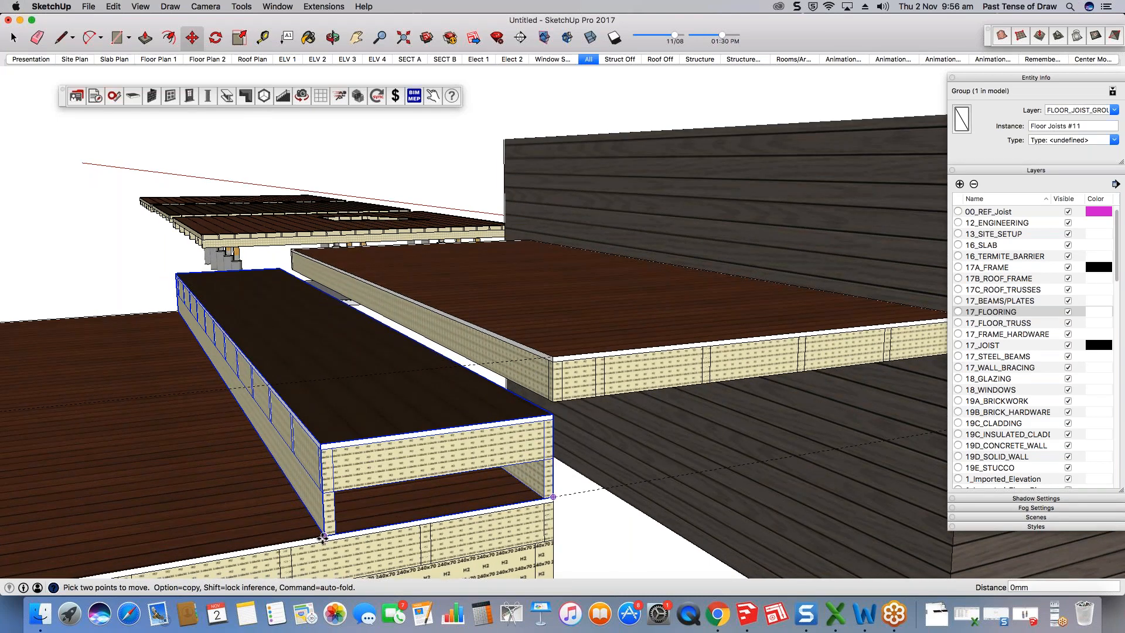
scroll(324, 535, up, 1)
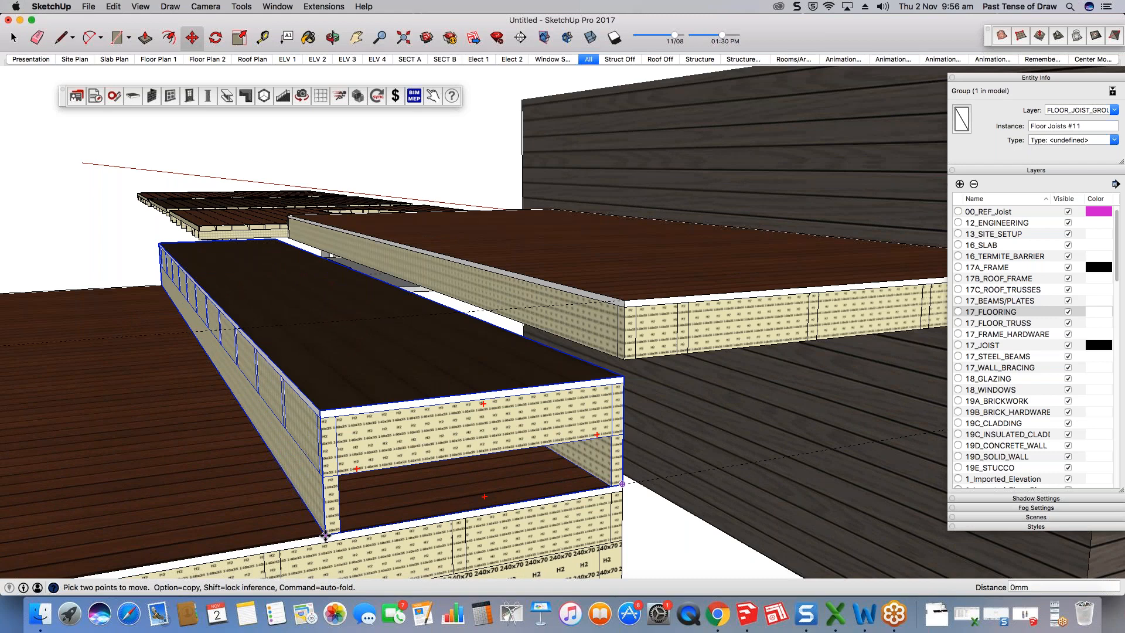
middle_drag(472, 520, 440, 521)
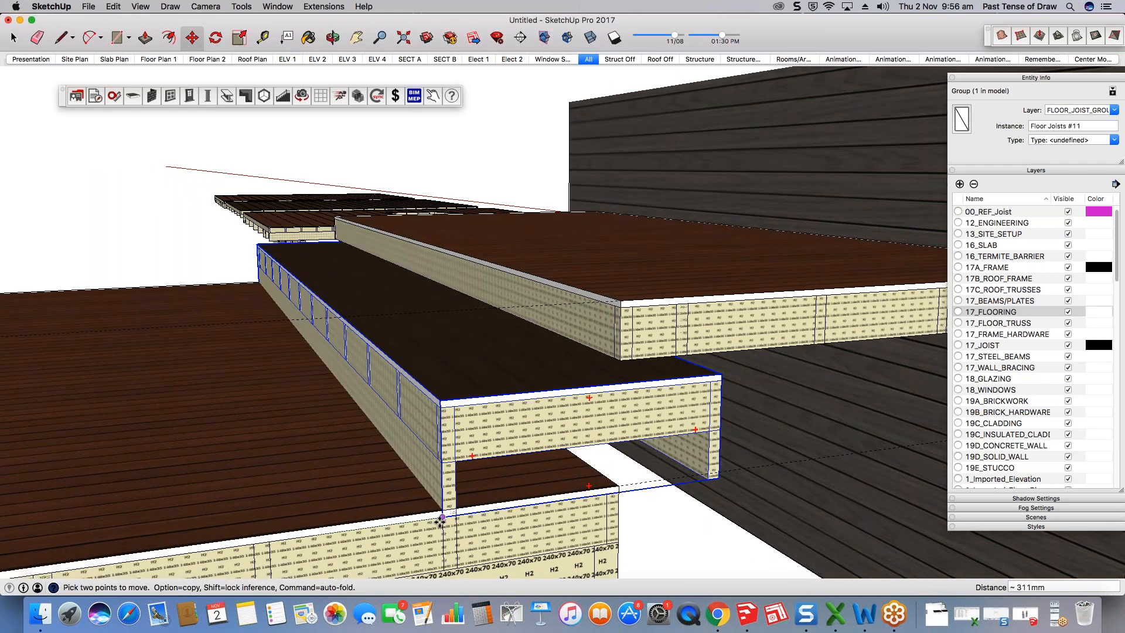
scroll(441, 520, down, 2)
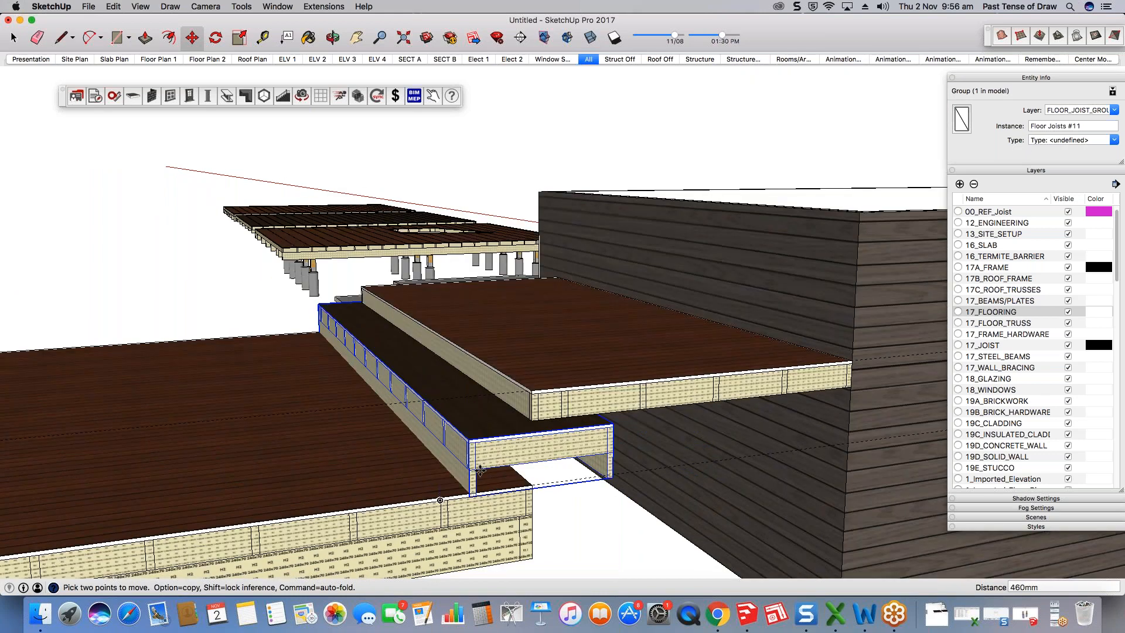
Step: Lower the upper deck 49 mm so its underside meets the height of the step's top
scroll(452, 401, up, 2)
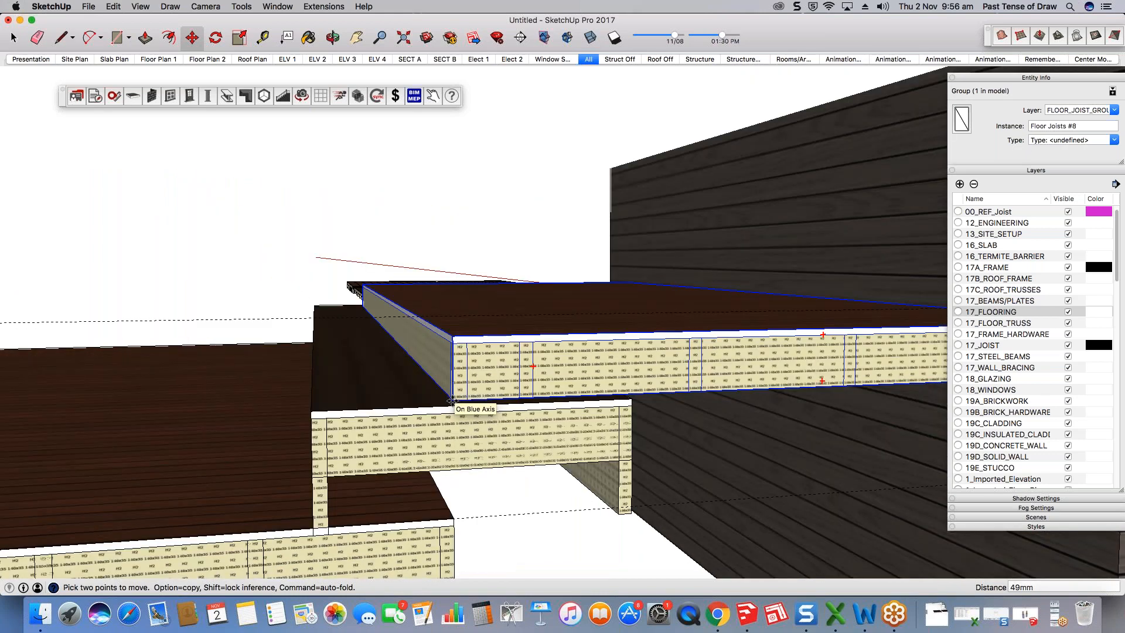
click(619, 408)
key(space)
scroll(621, 412, down, 3)
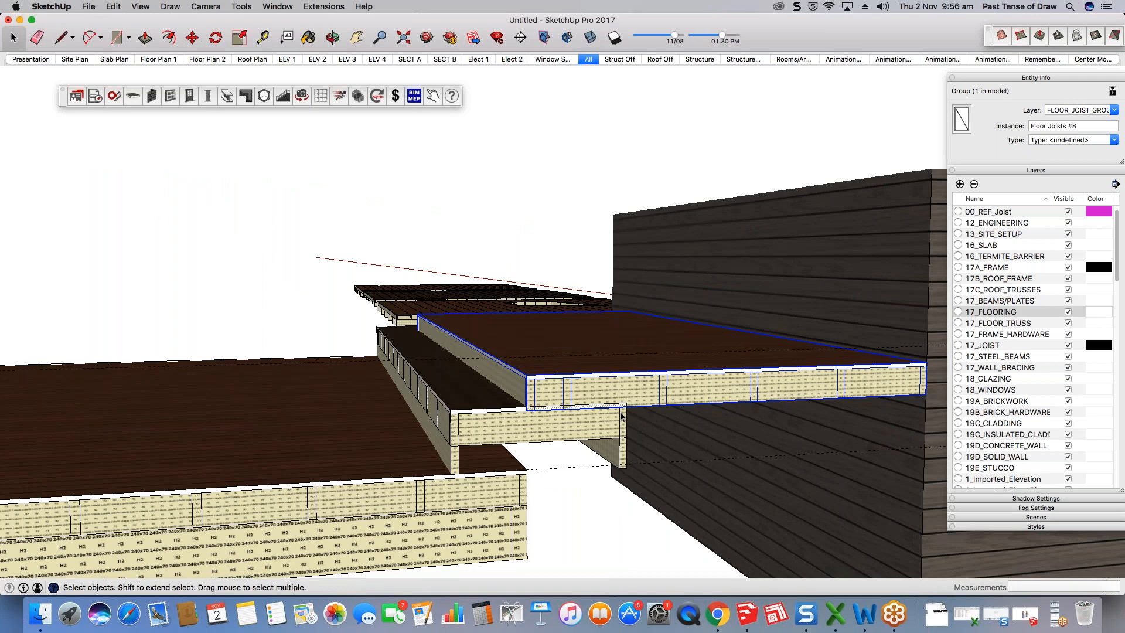
Step: Move the step back 460 mm to the upper deck's lower corner and tuck it 35 mm under that deck's edge
key(m)
click(622, 410)
scroll(532, 409, up, 3)
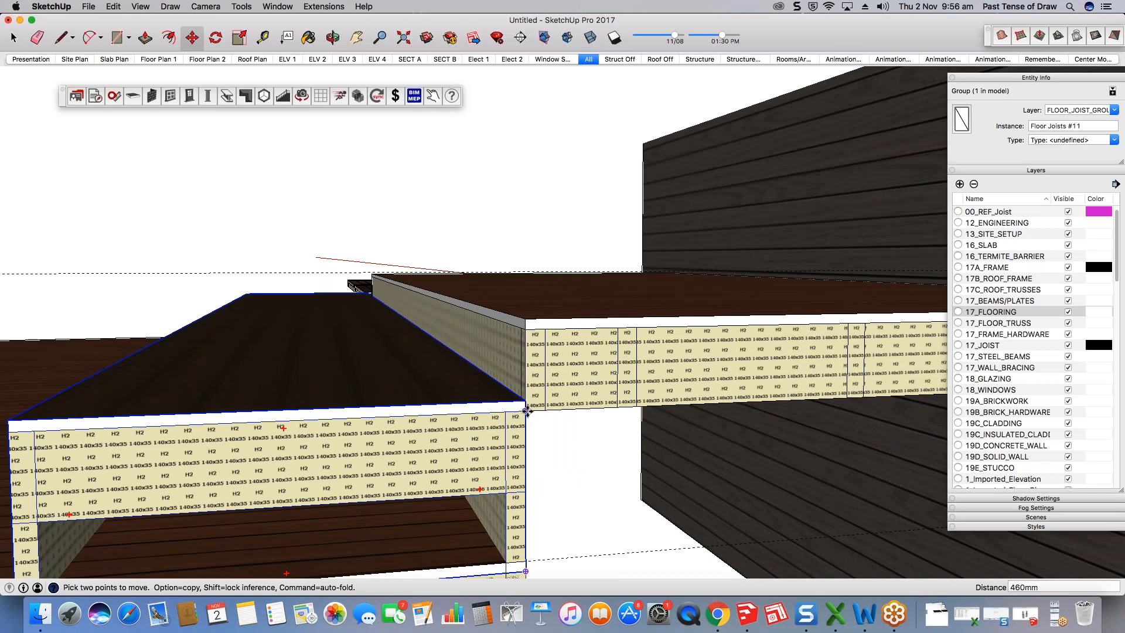
scroll(574, 334, down, 3)
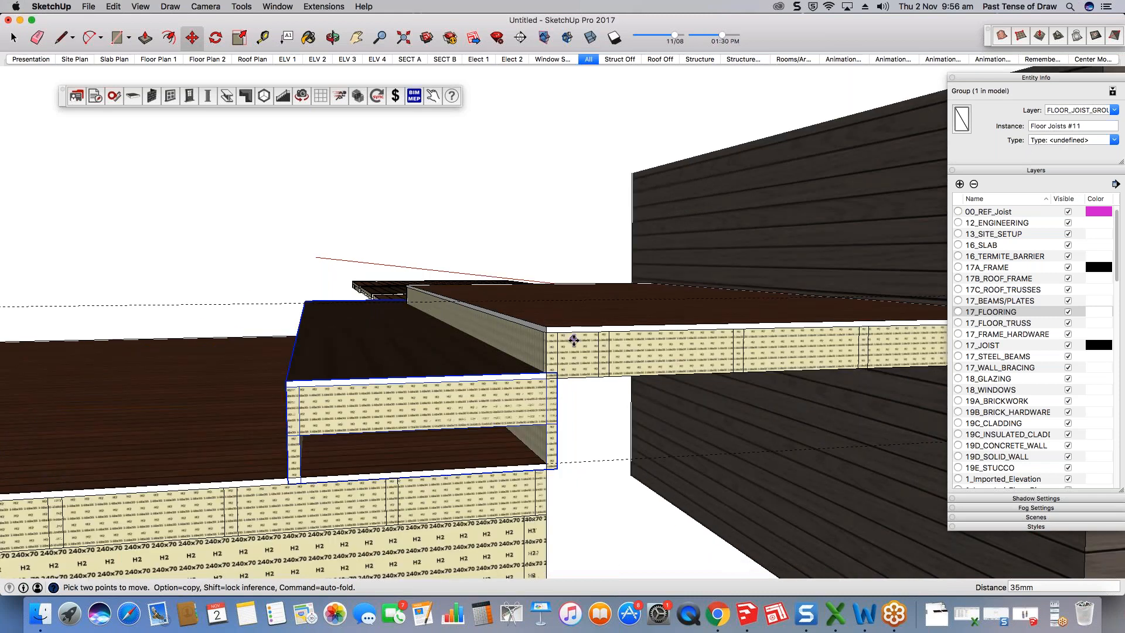
Step: Move the large lower deck about 726 mm away from the walls, and shift it back 115 mm under the step
scroll(574, 340, down, 2)
scroll(553, 432, up, 3)
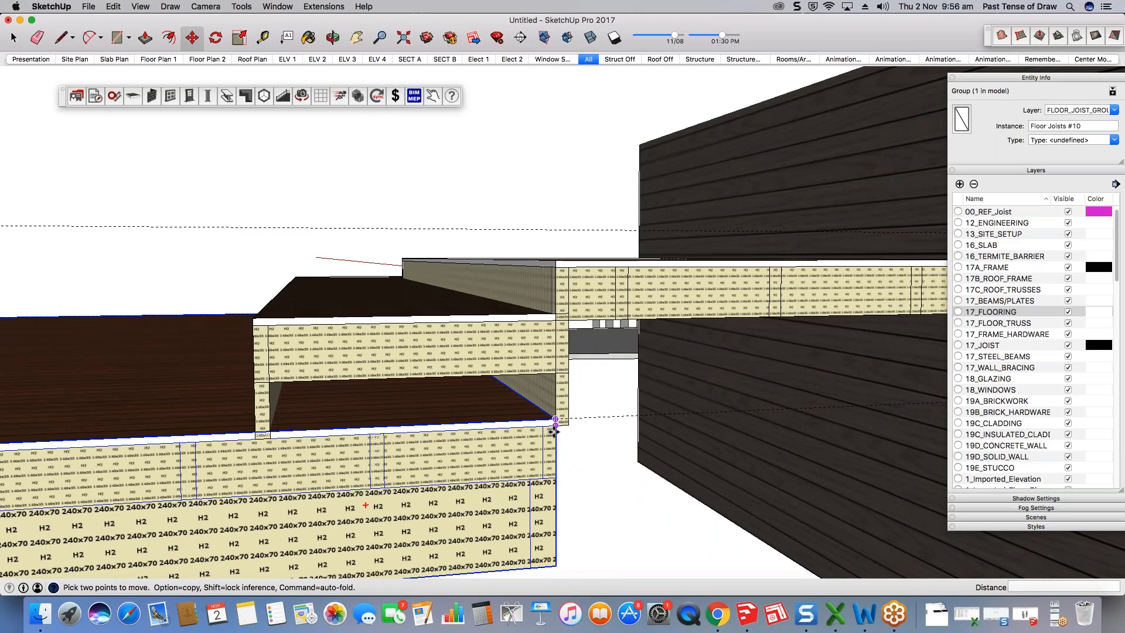
click(555, 427)
scroll(435, 375, down, 3)
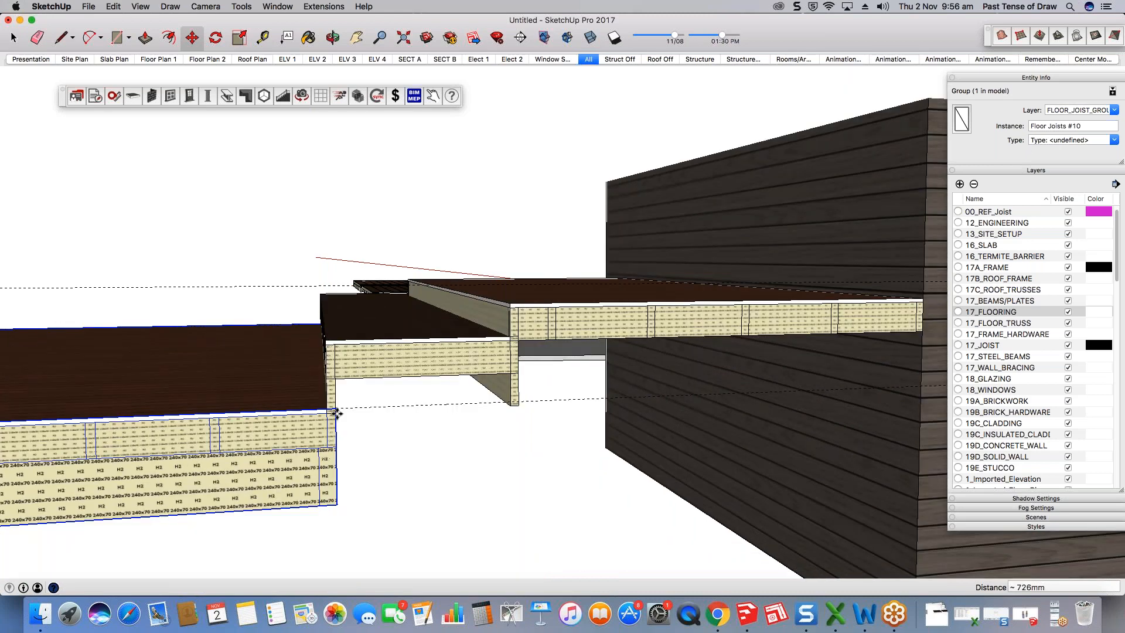
scroll(526, 392, down, 2)
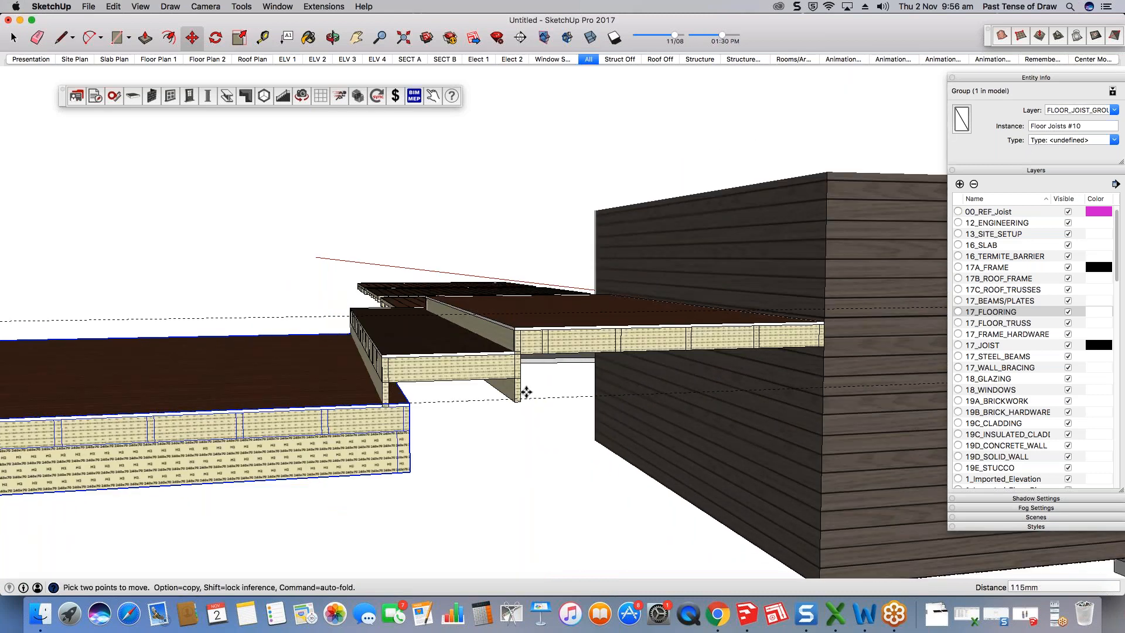
Step: Inspect the stepped deck arrangement beside the walls from the front, above and the far side
middle_drag(526, 392, 498, 372)
scroll(631, 421, up, 3)
scroll(631, 421, down, 8)
scroll(310, 381, up, 5)
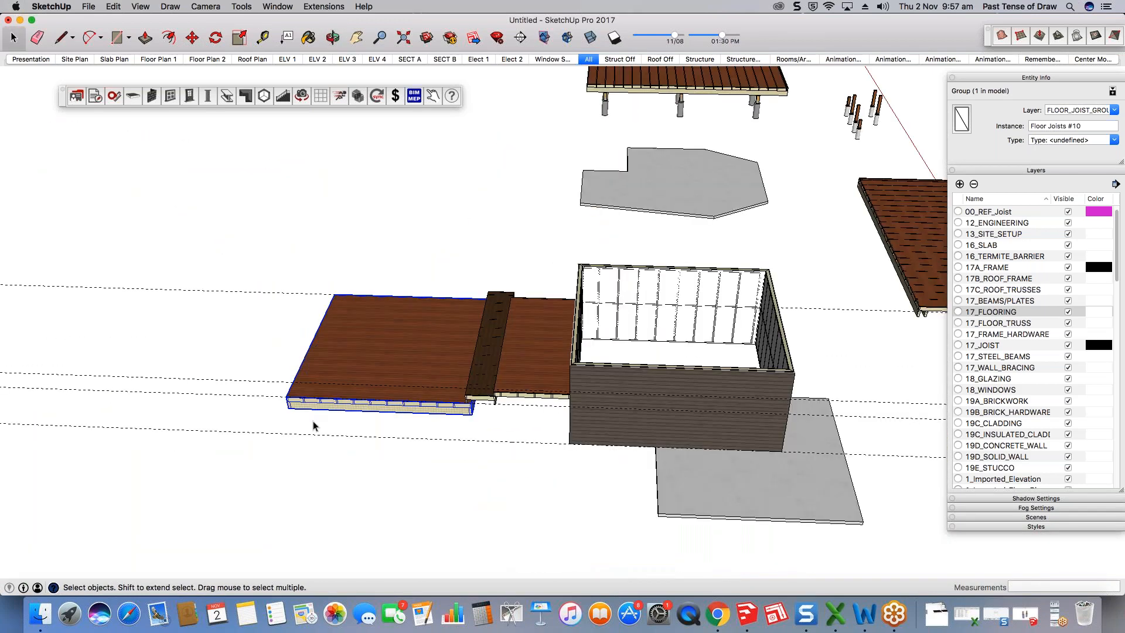
middle_drag(313, 426, 318, 327)
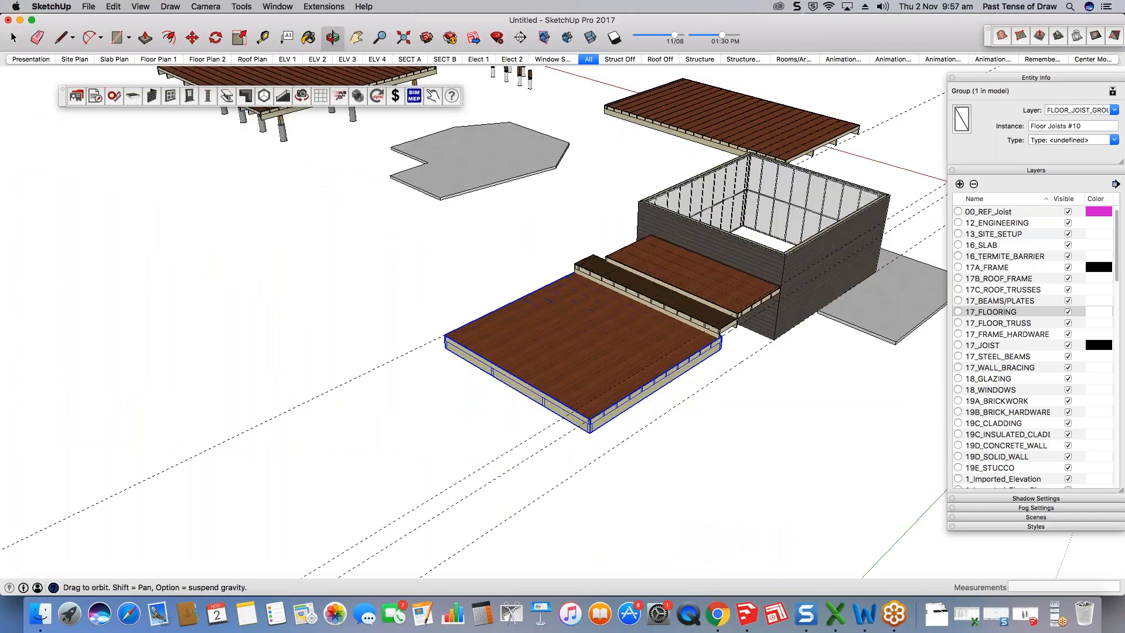
middle_drag(527, 276, 565, 428)
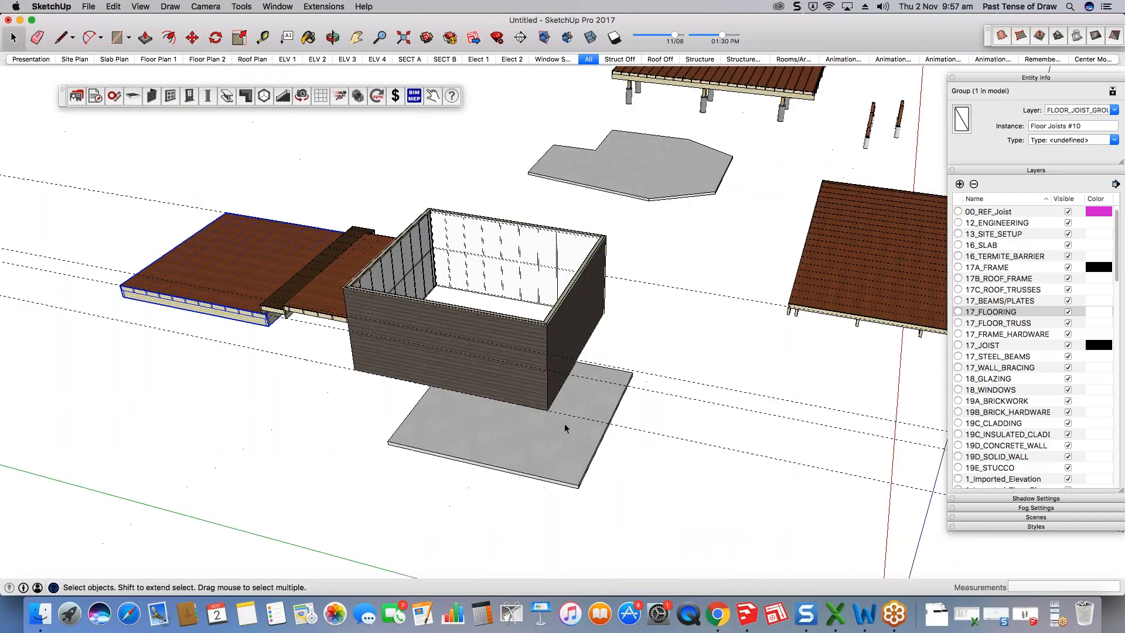
click(133, 96)
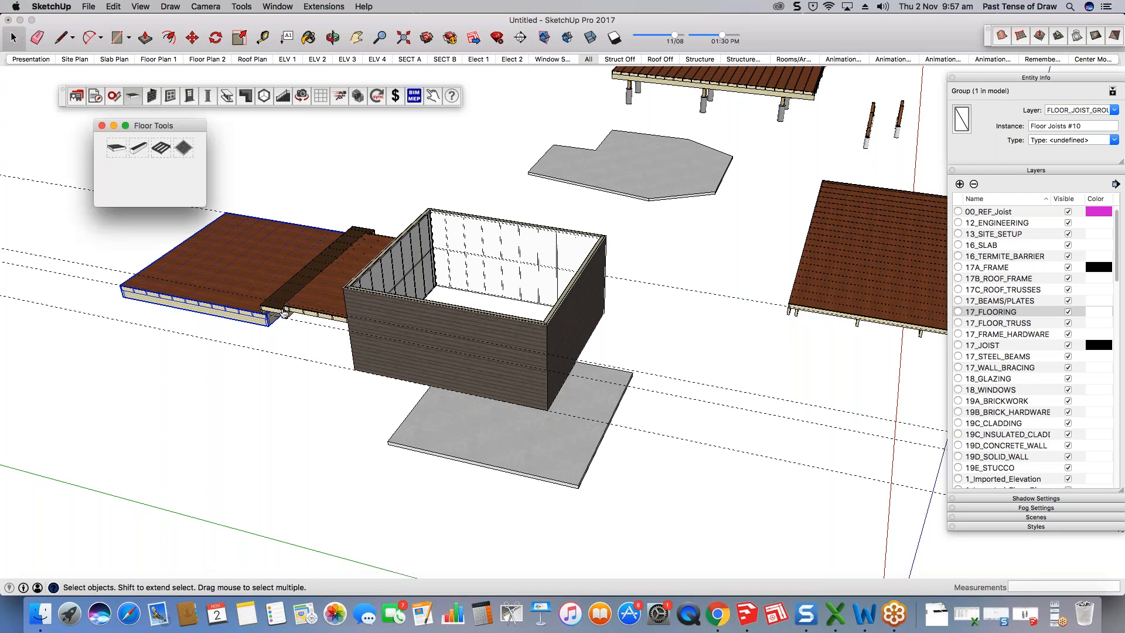
scroll(297, 314, up, 2)
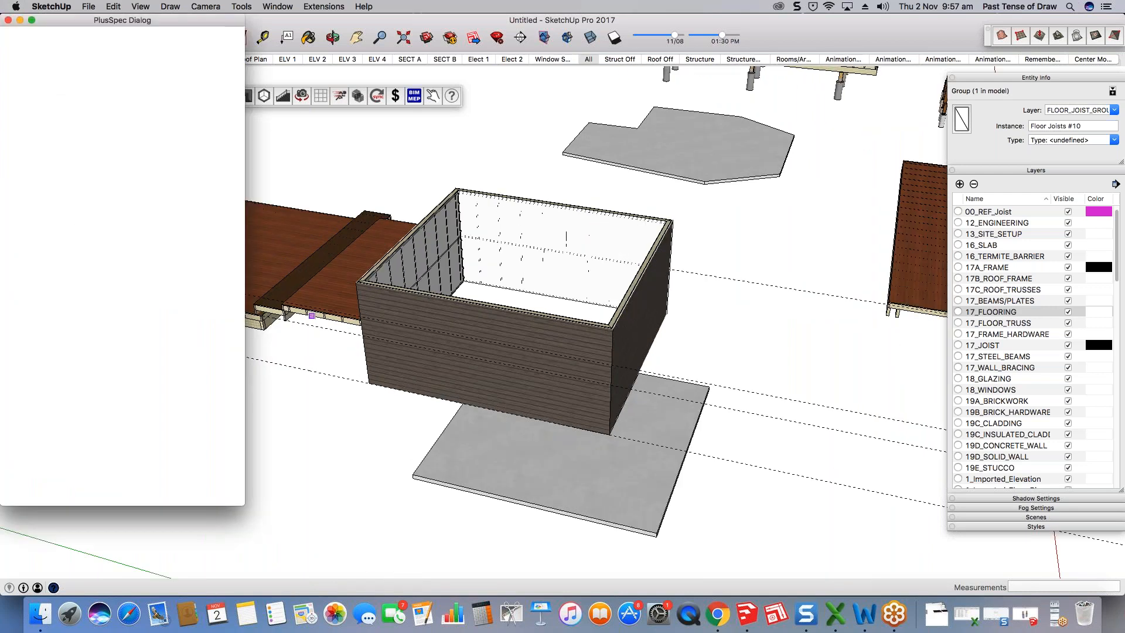
scroll(299, 315, up, 3)
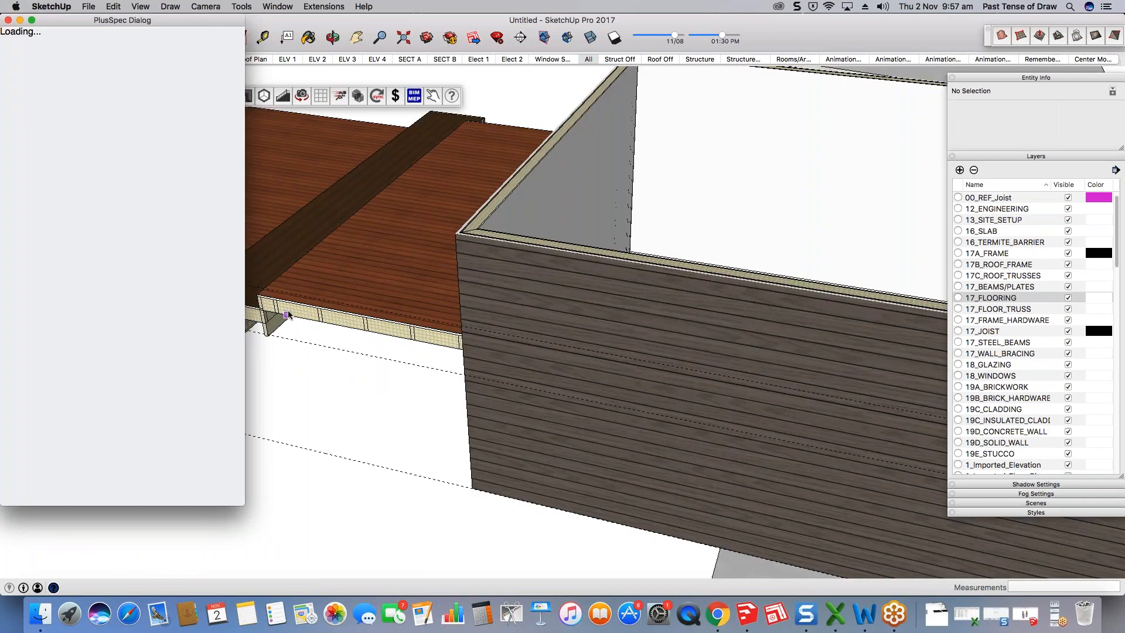
middle_drag(289, 315, 437, 436)
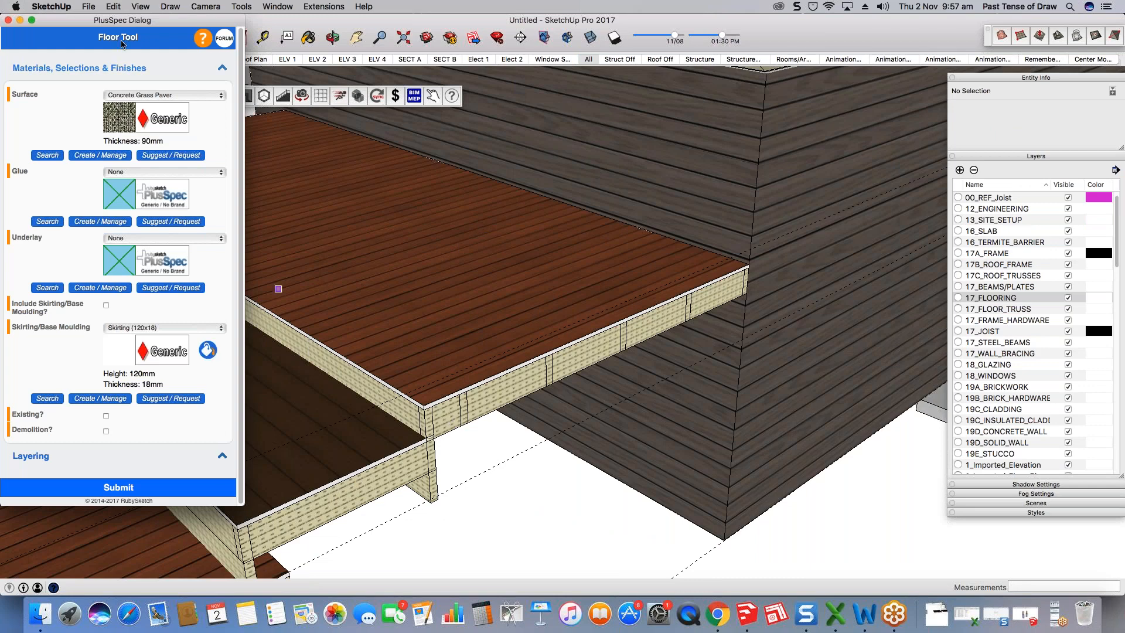
click(9, 21)
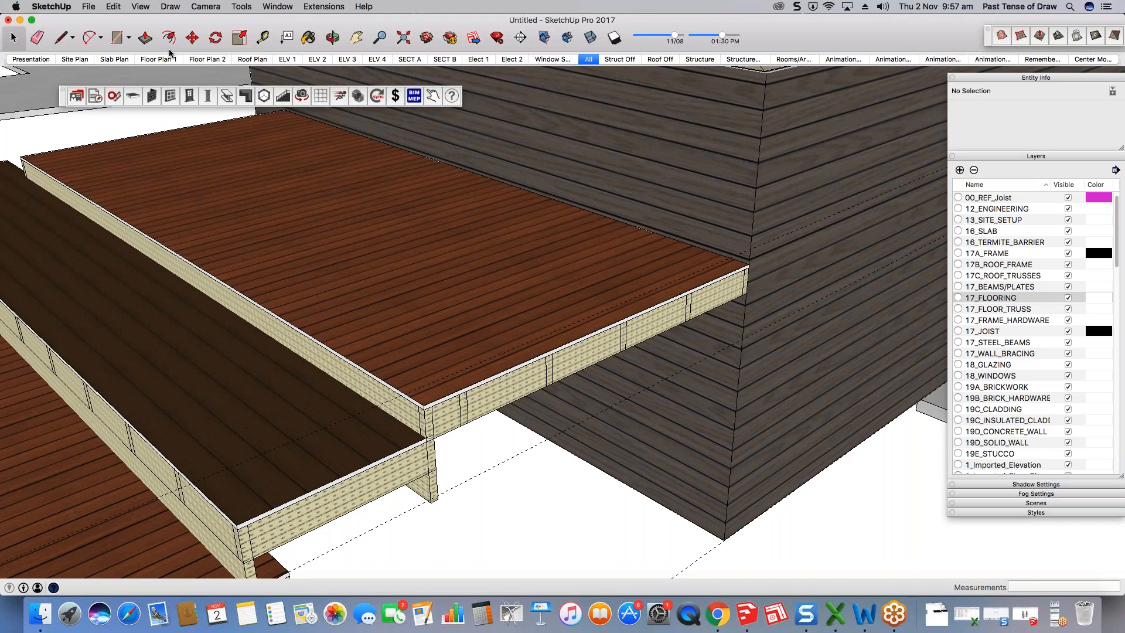
click(149, 97)
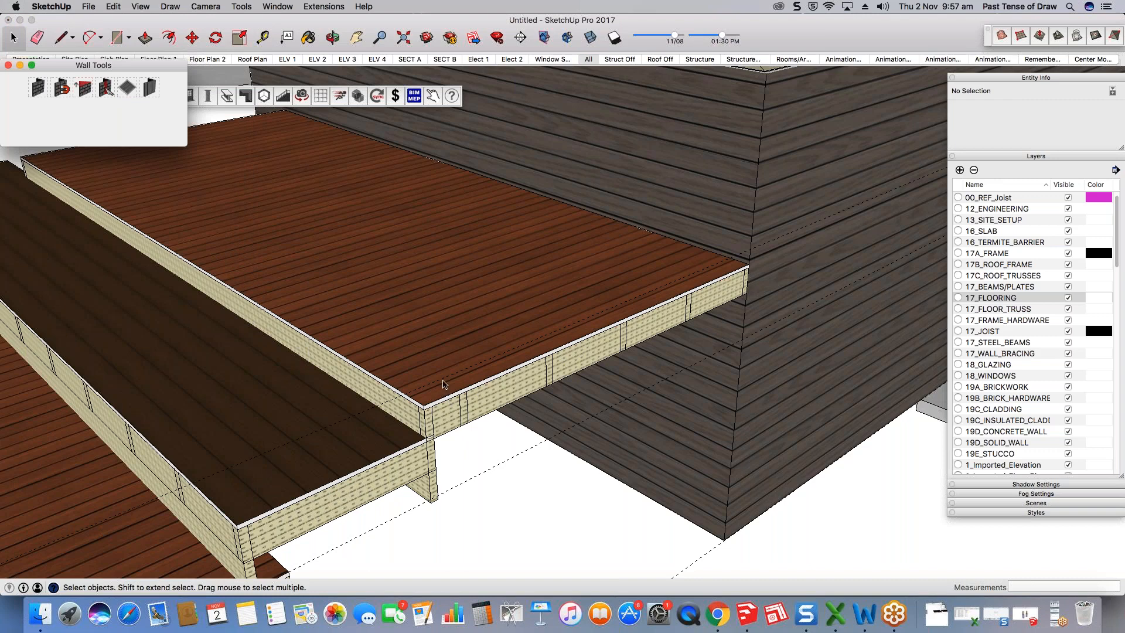
click(8, 65)
Step: Push/Pull the upper deck's open end edge outward and extend its underside down 140 mm to form a fascia
scroll(530, 360, up, 3)
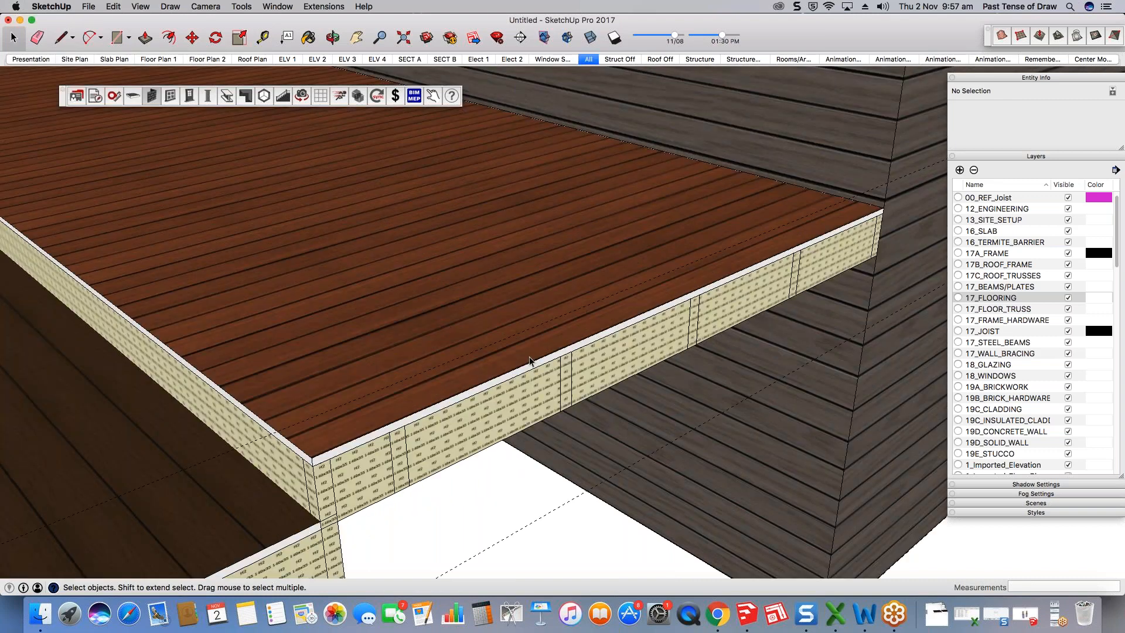
scroll(530, 359, up, 2)
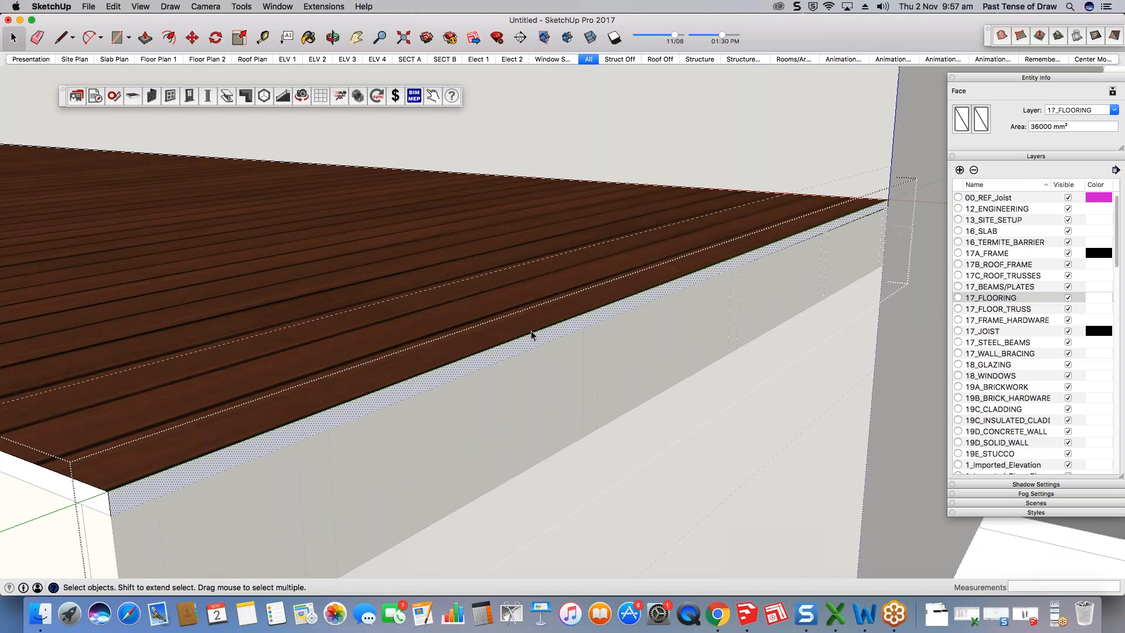
key(p)
middle_drag(501, 393, 497, 383)
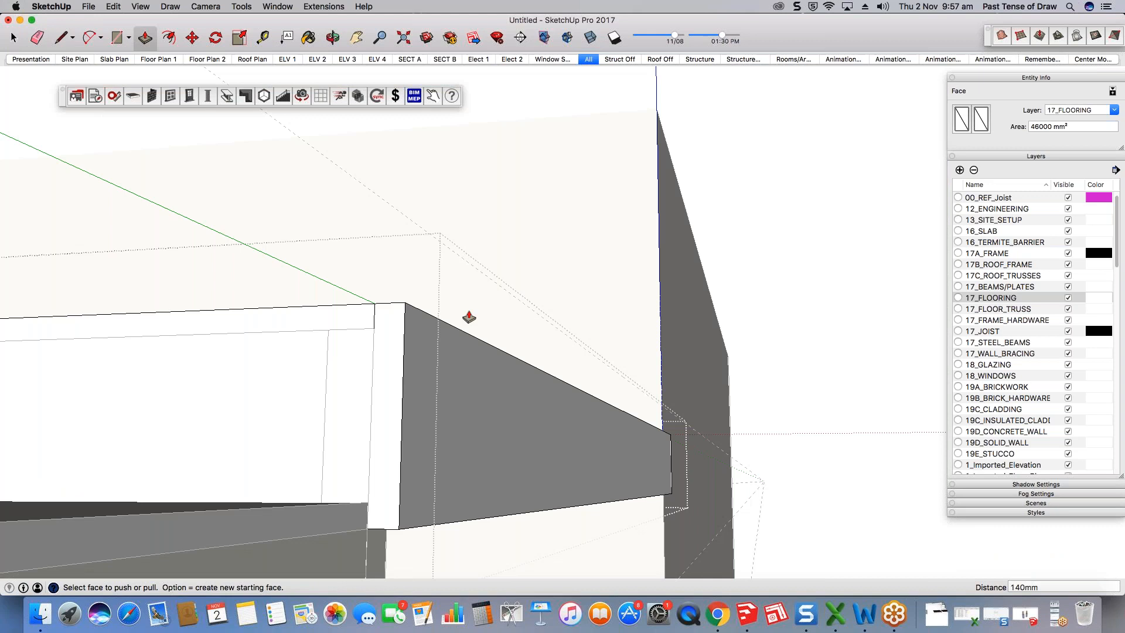
middle_drag(469, 317, 512, 392)
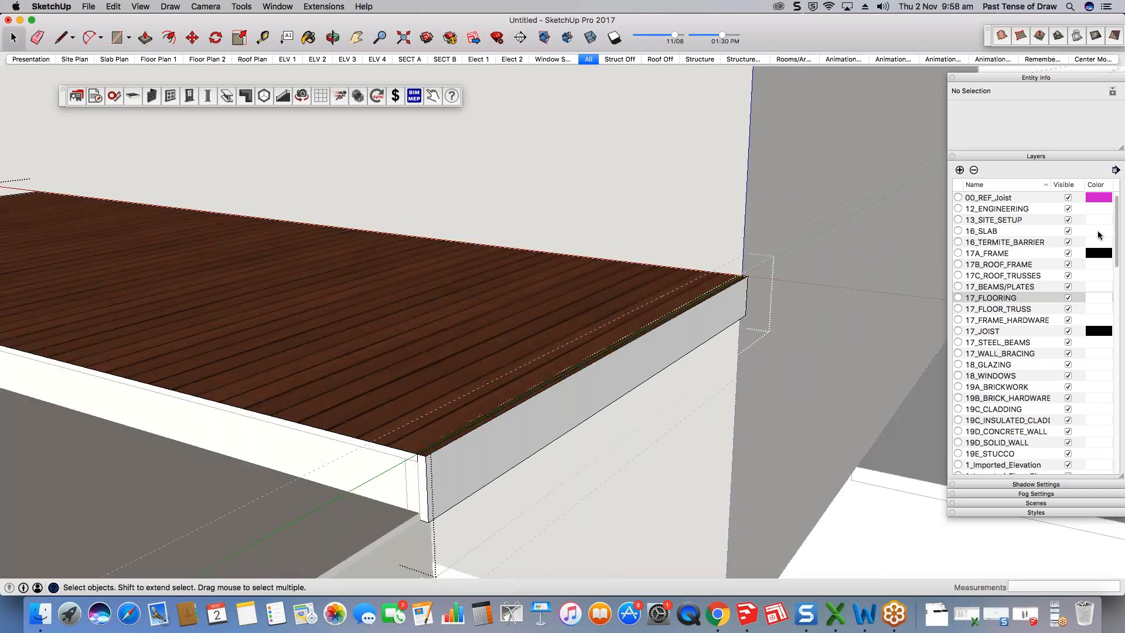
Step: Paint the new fascia on the upper deck's end with the reddish-brown decking material
key(b)
scroll(1054, 368, down, 2)
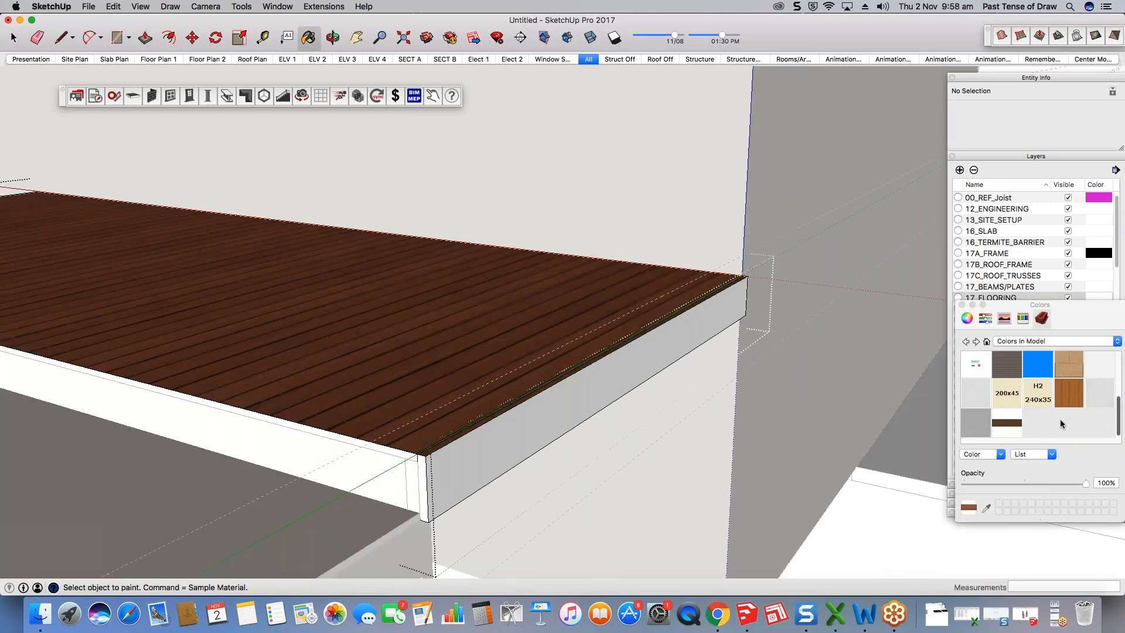
click(602, 404)
middle_drag(543, 394, 530, 496)
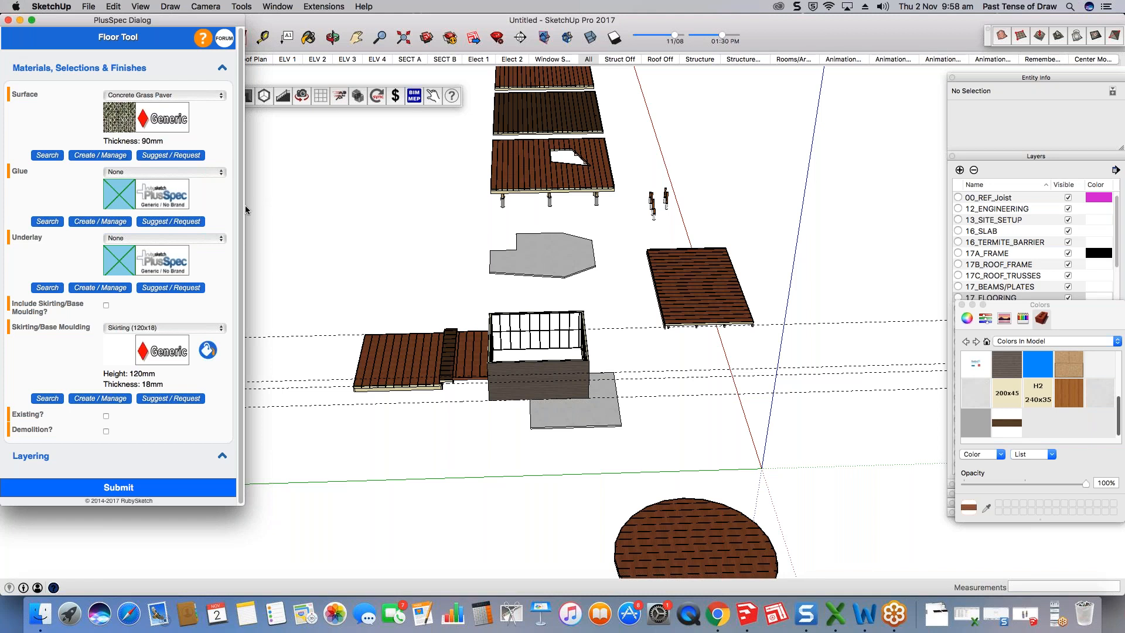
Step: Set up a PlusSpec floor with Concrete Grass Paver as its surface and no glue or underlay
click(130, 94)
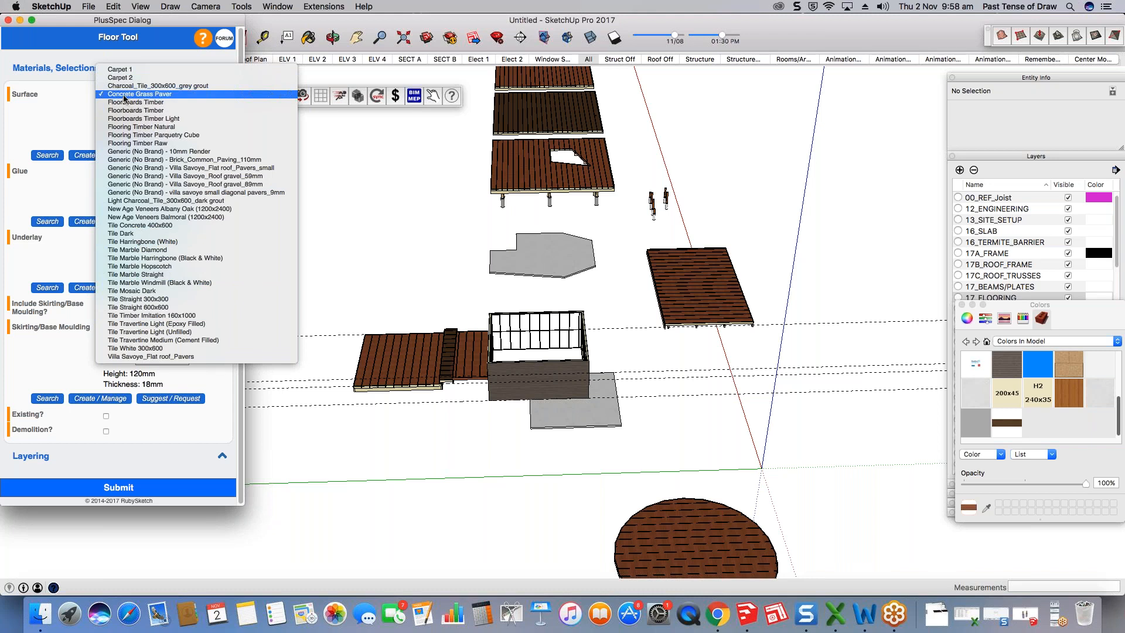
click(137, 98)
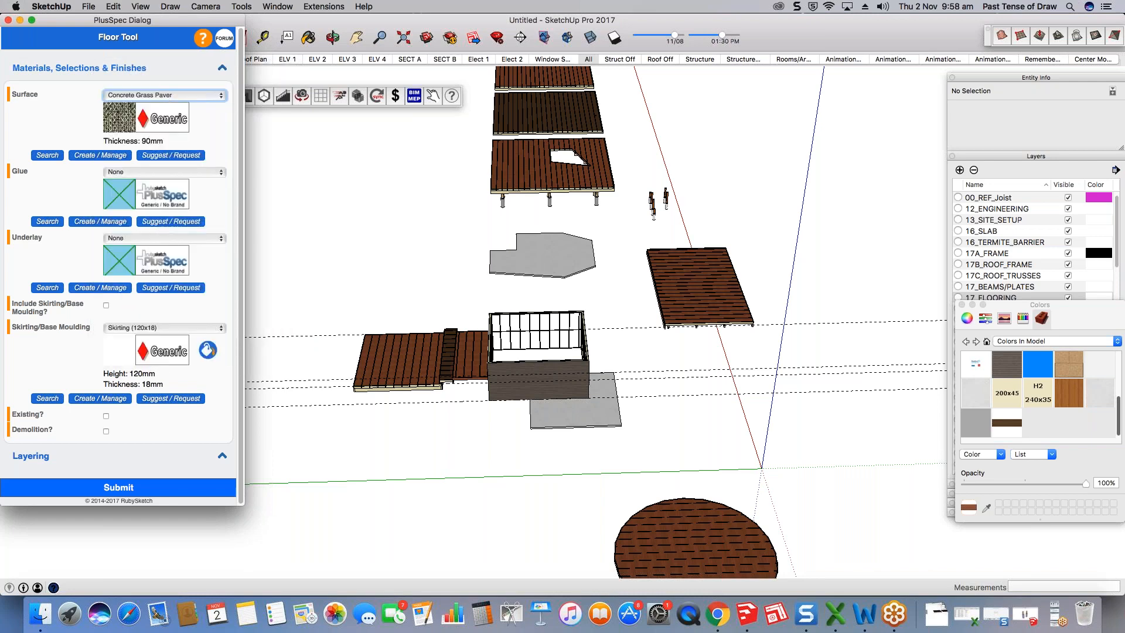
click(144, 487)
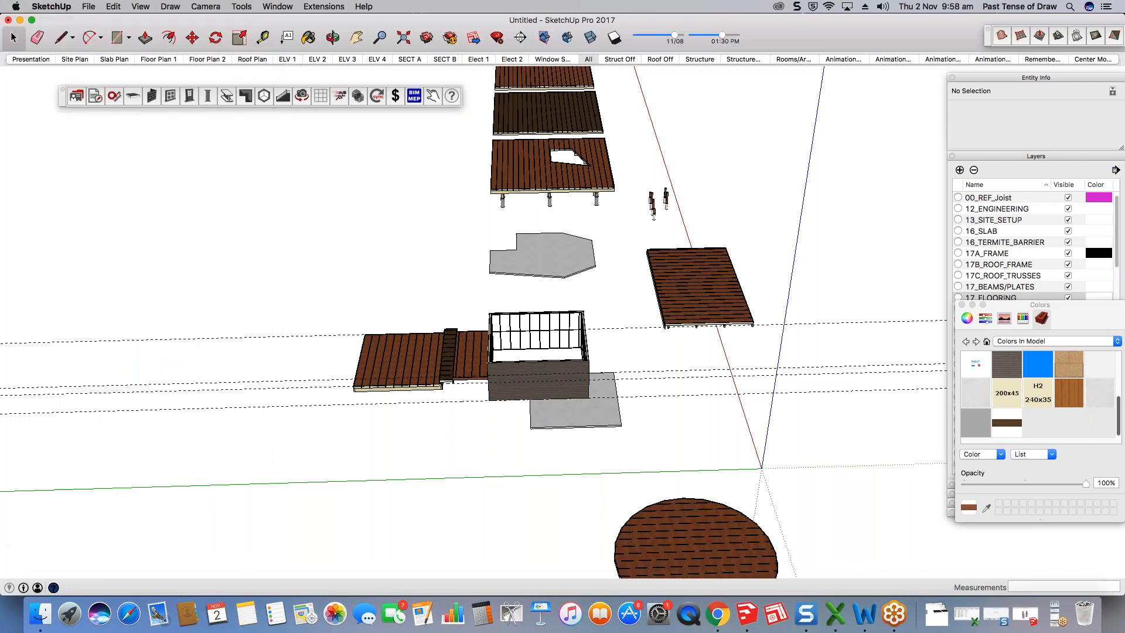
Step: Draw a seven-sided floor beside the walls and slab, with a long edge about 4760 mm and notch sides about 1240 and 1610 mm
middle_drag(452, 406, 521, 405)
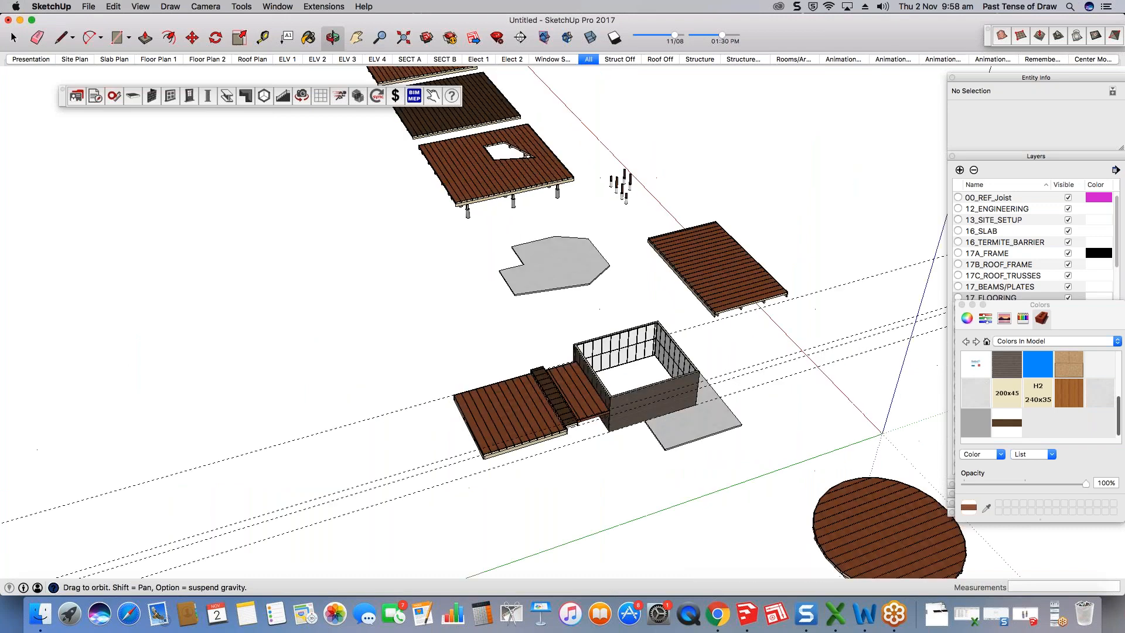
scroll(658, 469, up, 5)
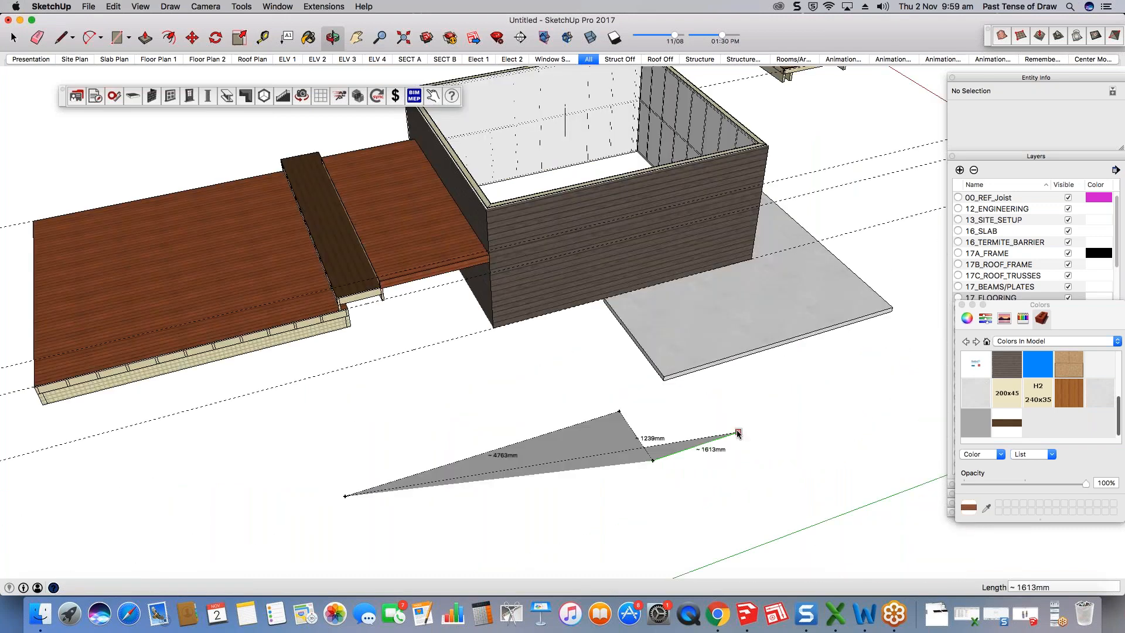
click(738, 433)
scroll(739, 433, down, 3)
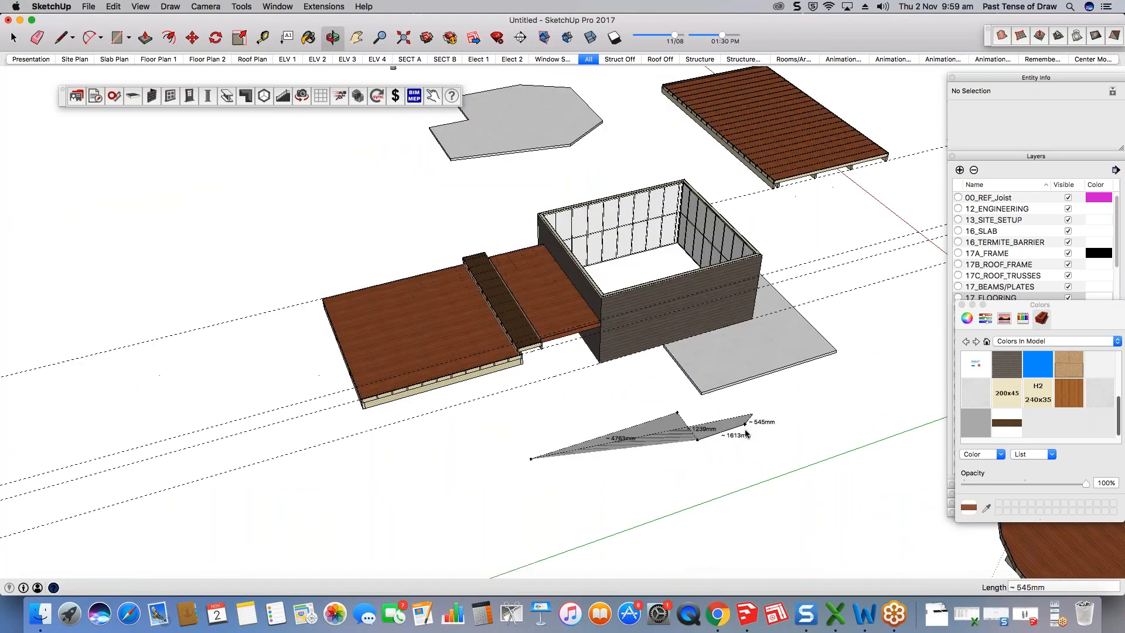
scroll(746, 431, up, 2)
click(702, 499)
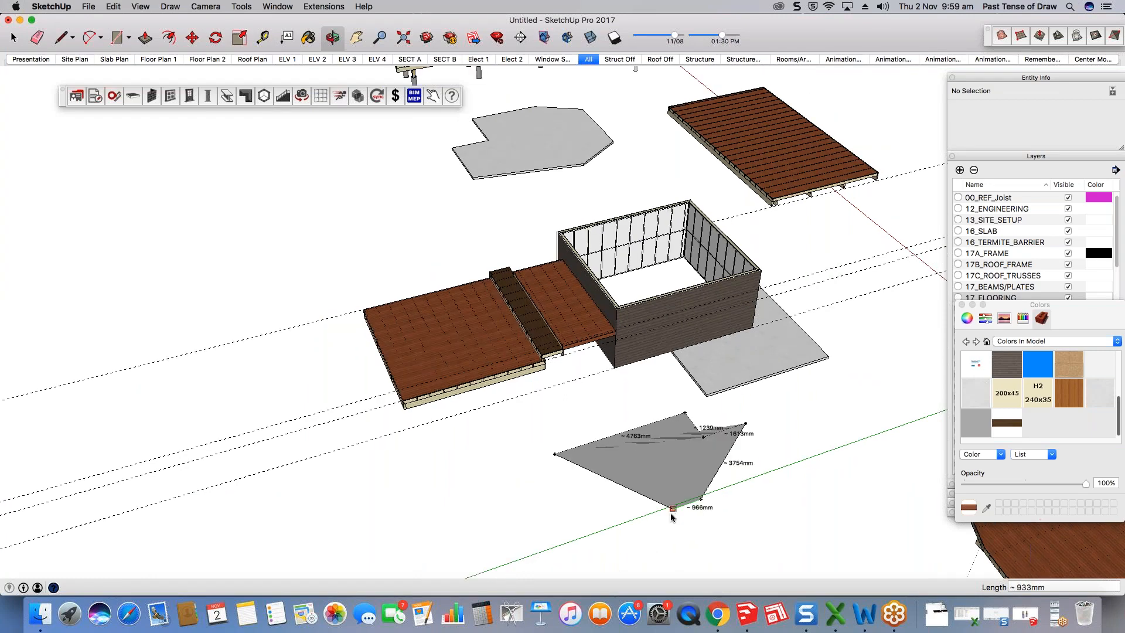
click(657, 514)
click(647, 468)
key(Return)
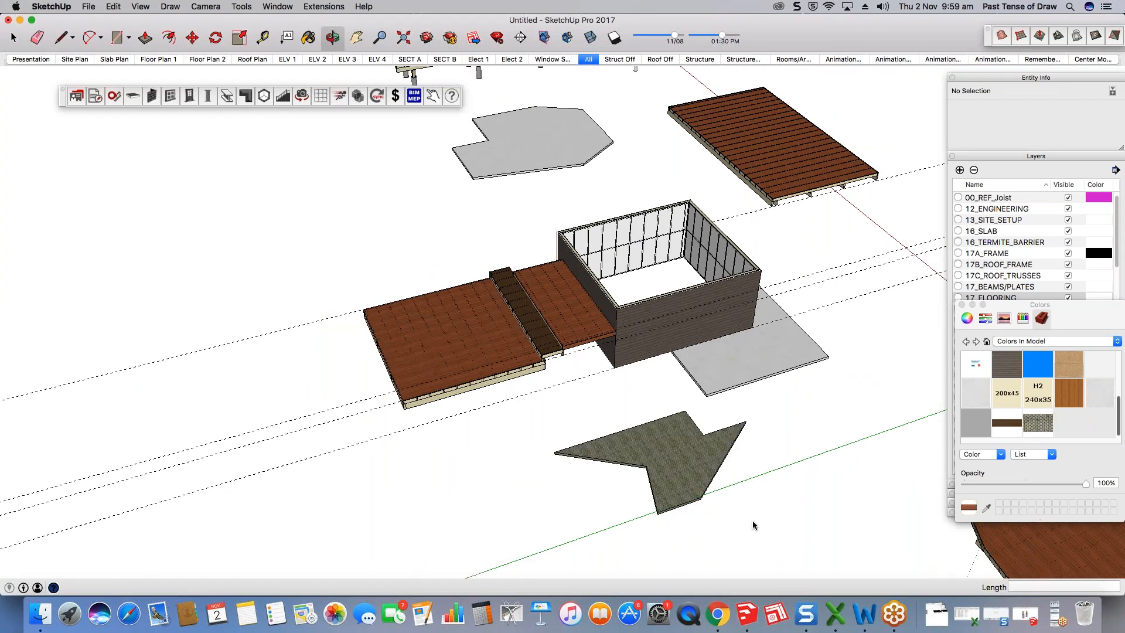
Step: Move the grass paver floor against the concrete slab so its notch fits around the slab's nearest corner
scroll(689, 487, up, 4)
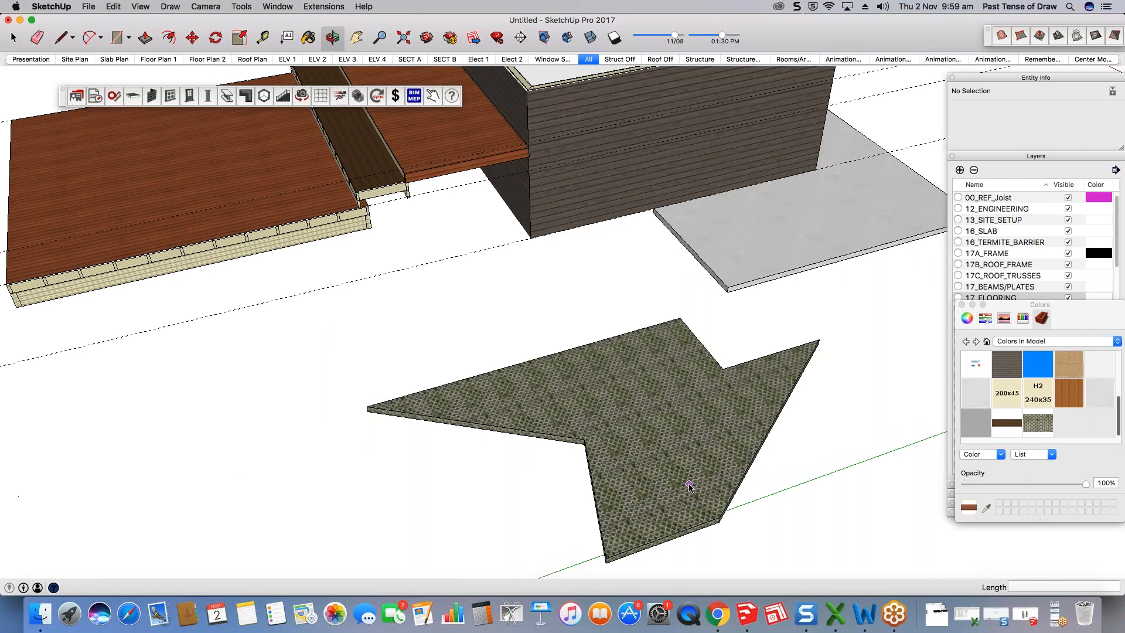
scroll(689, 486, up, 3)
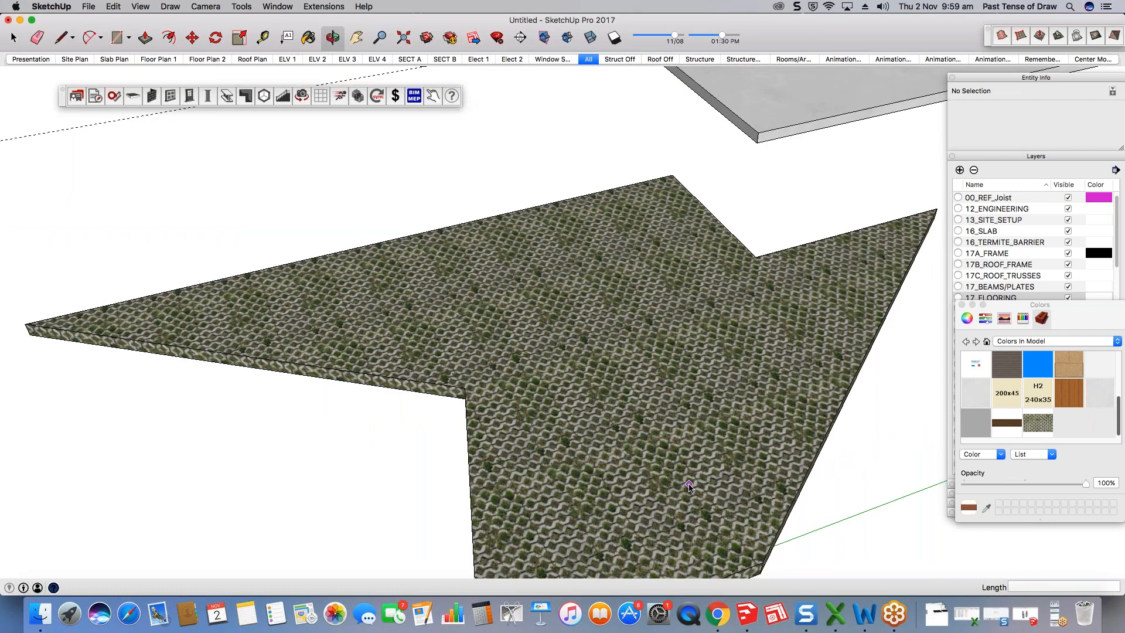
scroll(689, 485, up, 5)
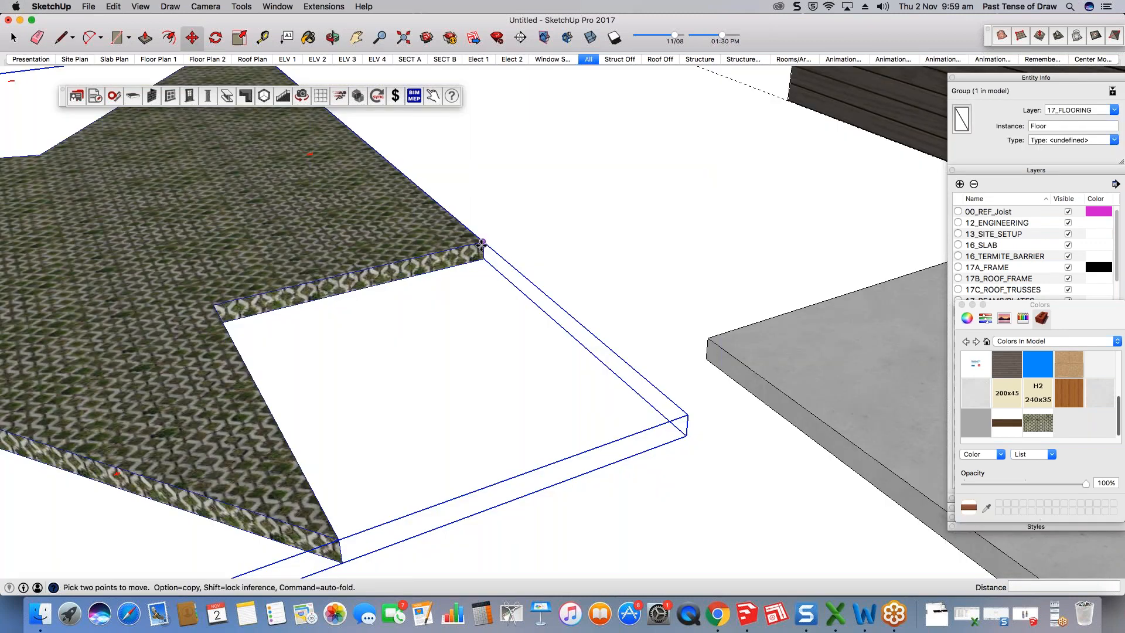
click(481, 242)
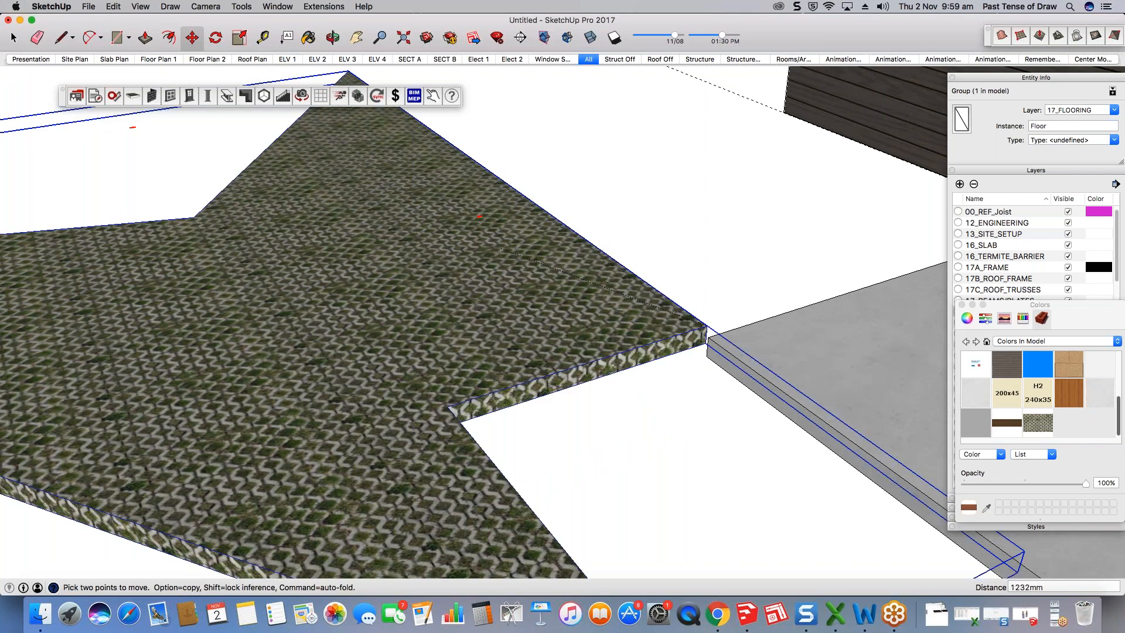
Step: Examine how the grass paver floor meets the concrete slab, including the paver's thickness and height at the slab edge
middle_drag(706, 326, 624, 316)
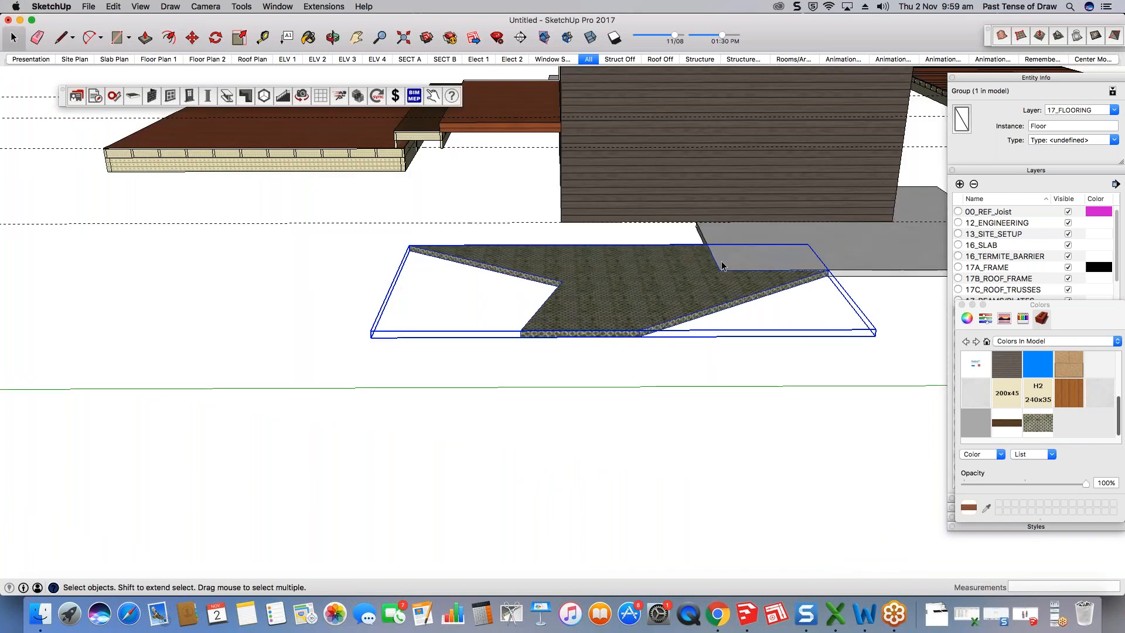
middle_drag(580, 345, 624, 385)
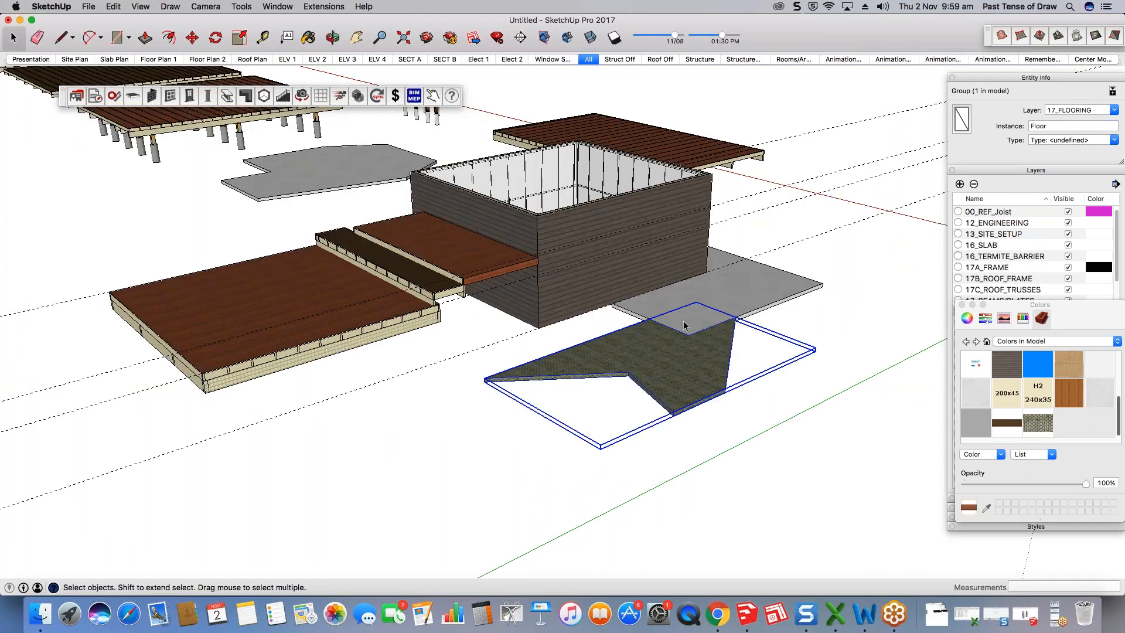
scroll(684, 325, up, 3)
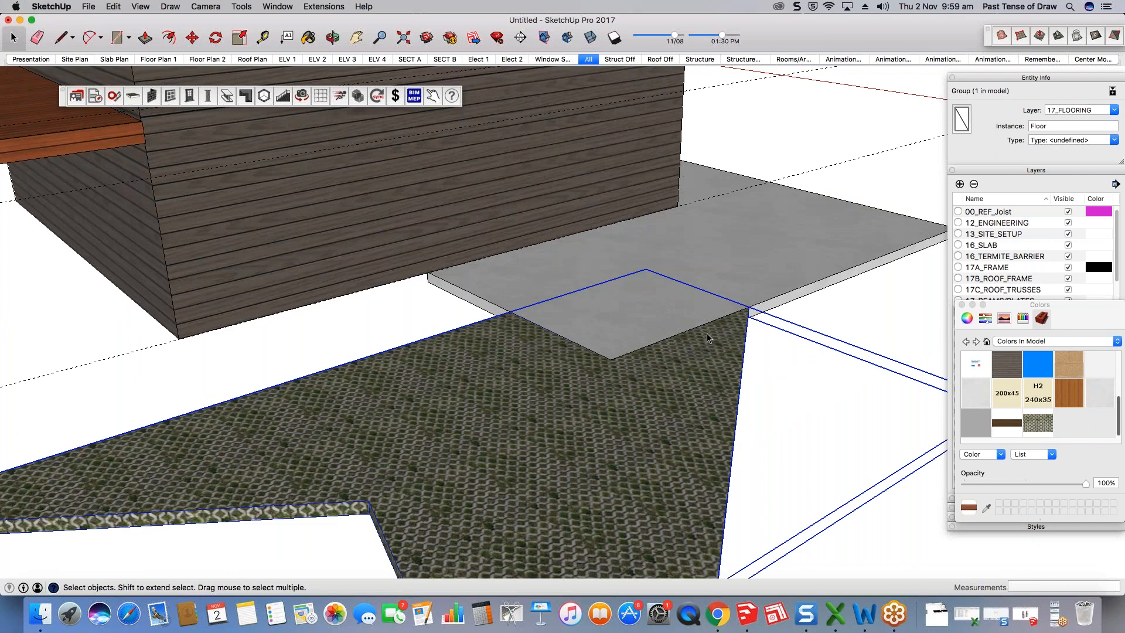
scroll(707, 338, up, 3)
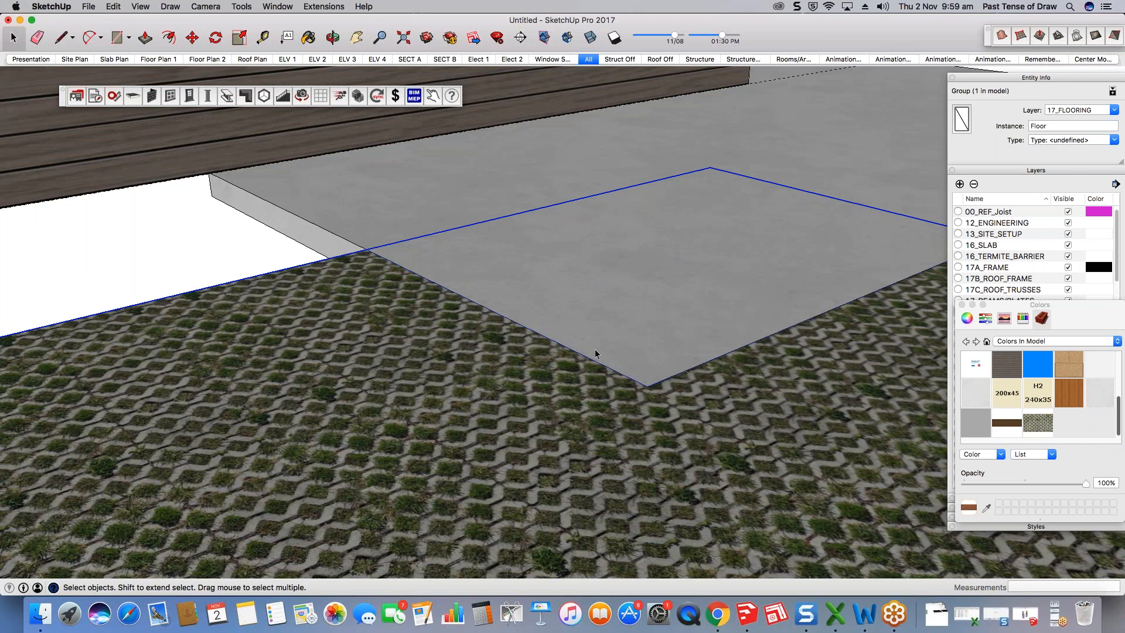
middle_drag(596, 349, 686, 266)
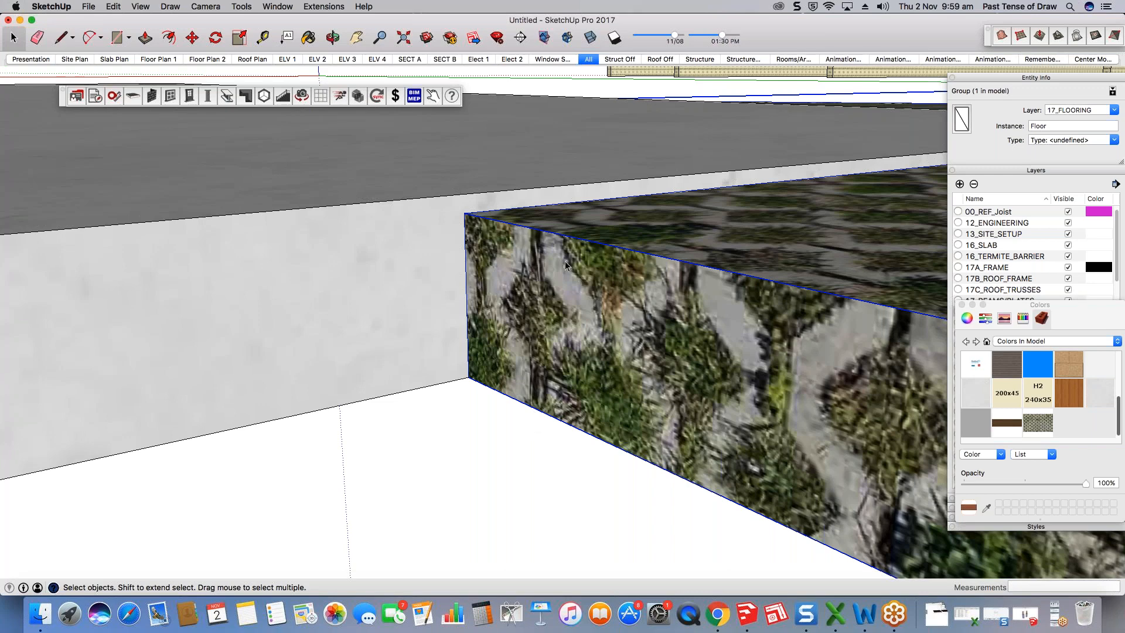
scroll(665, 218, down, 1)
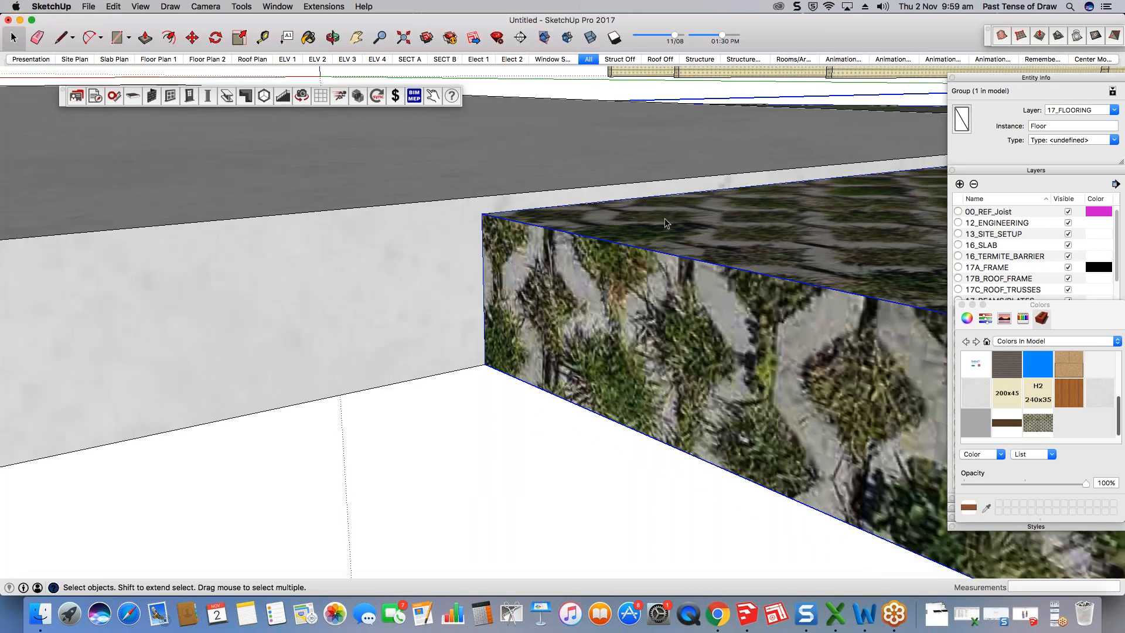
middle_drag(665, 218, 499, 268)
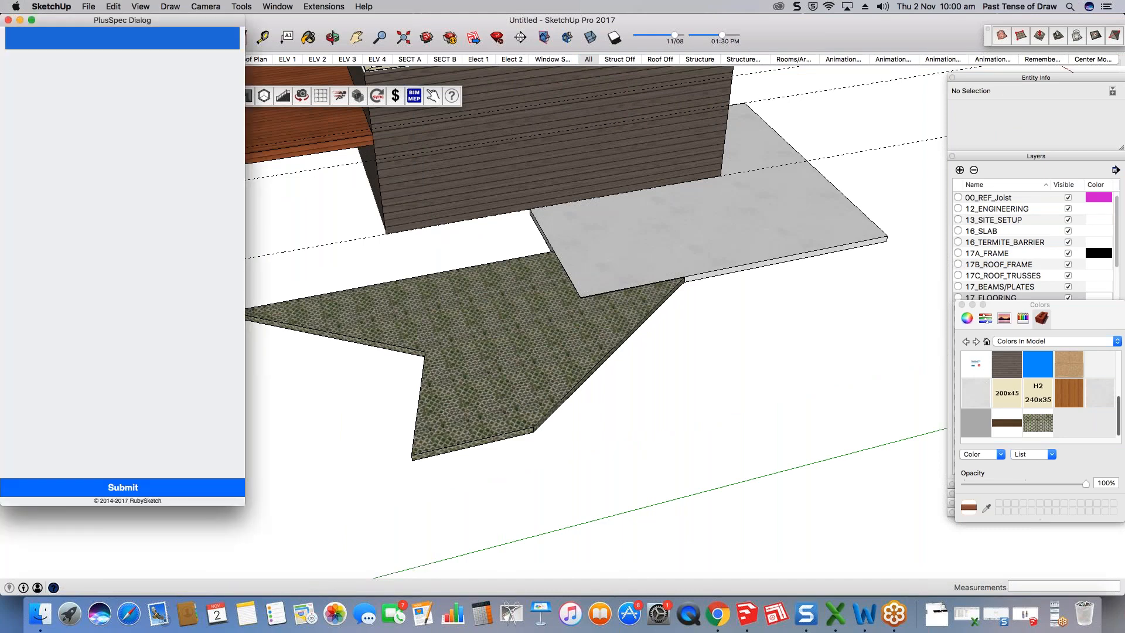
Step: Start another PlusSpec floor and set its surface to Generic (No Brand) - Brick_Common_Paving_110mm
mouse_move(10, 94)
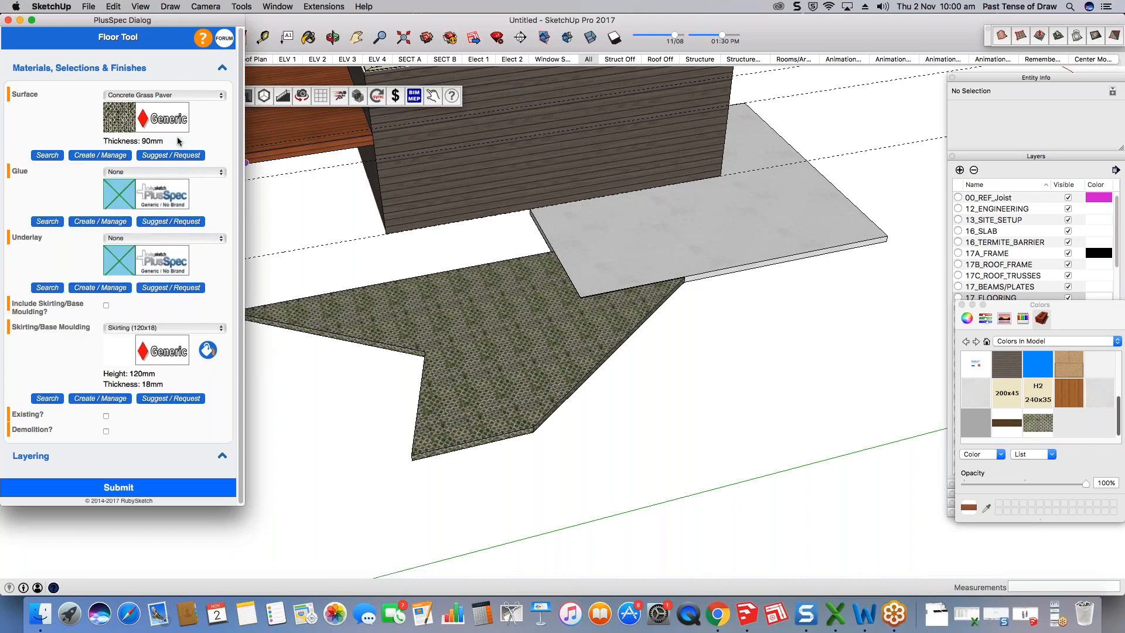
click(202, 95)
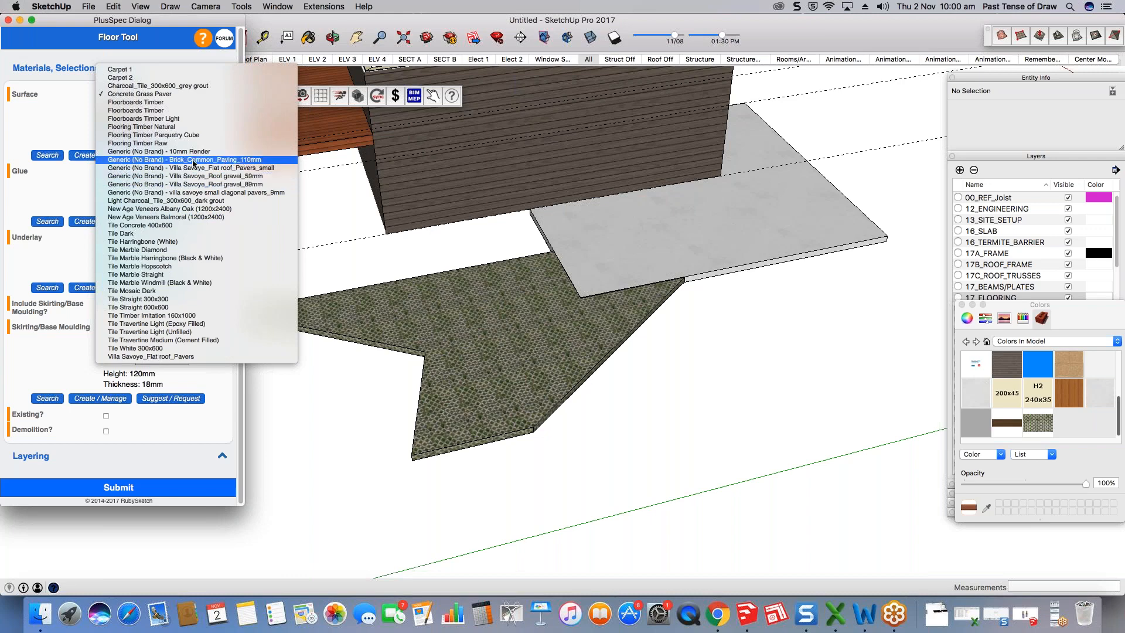
click(226, 163)
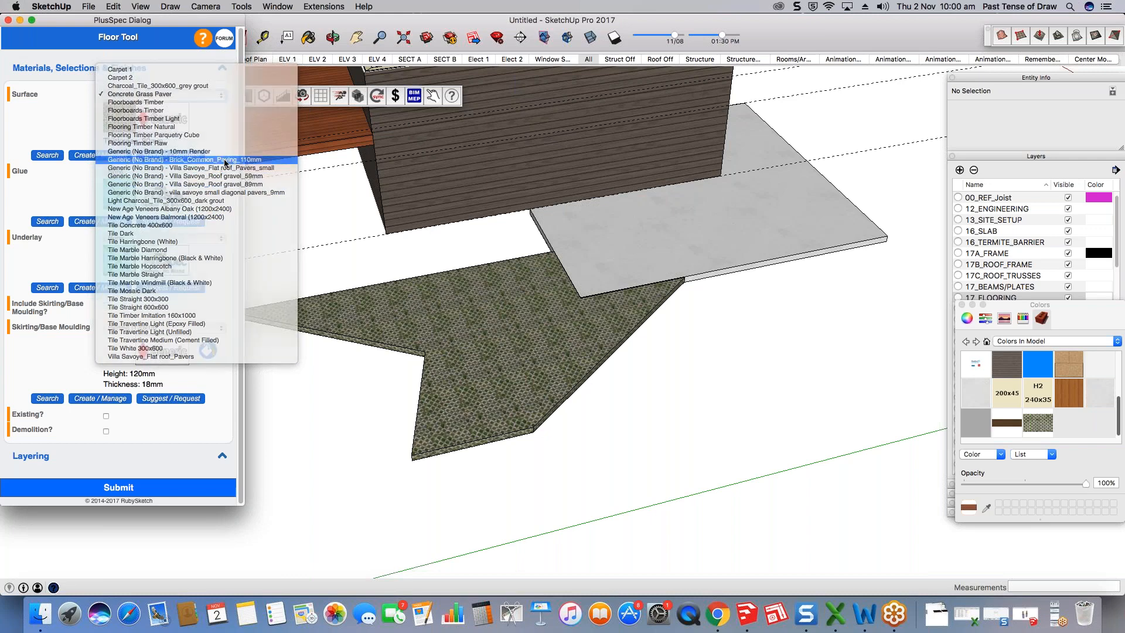
Step: Draw the brick paving floor between the slab's front edge and the grass paver's diagonal edge, with sides about 3423 and 2258 mm
click(104, 487)
middle_drag(653, 346, 620, 372)
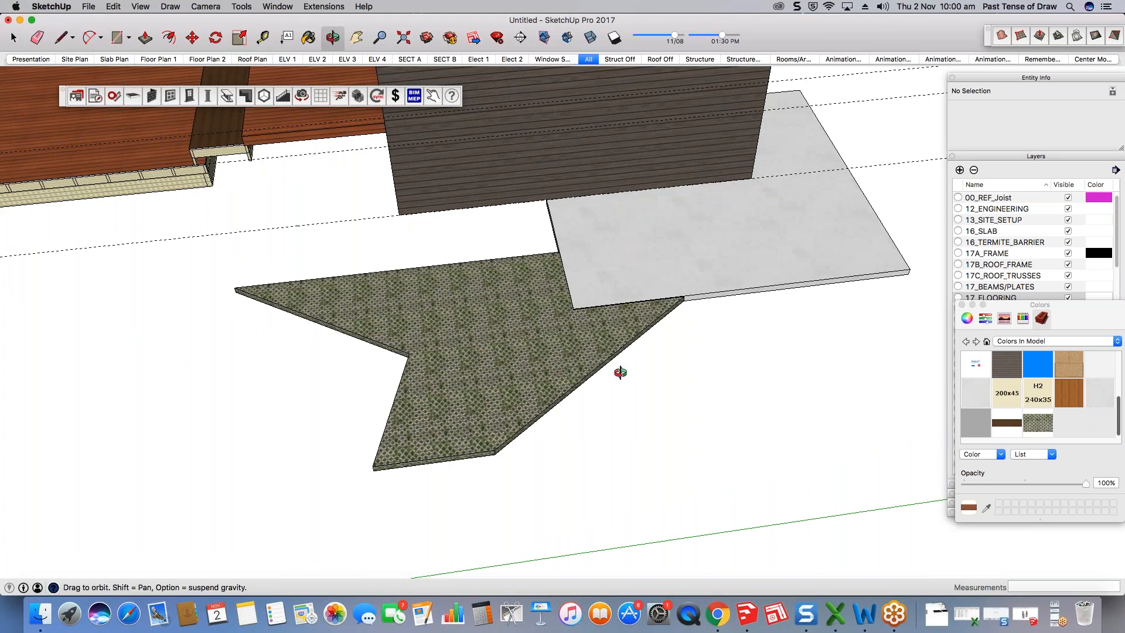
scroll(697, 358, down, 5)
scroll(534, 355, up, 5)
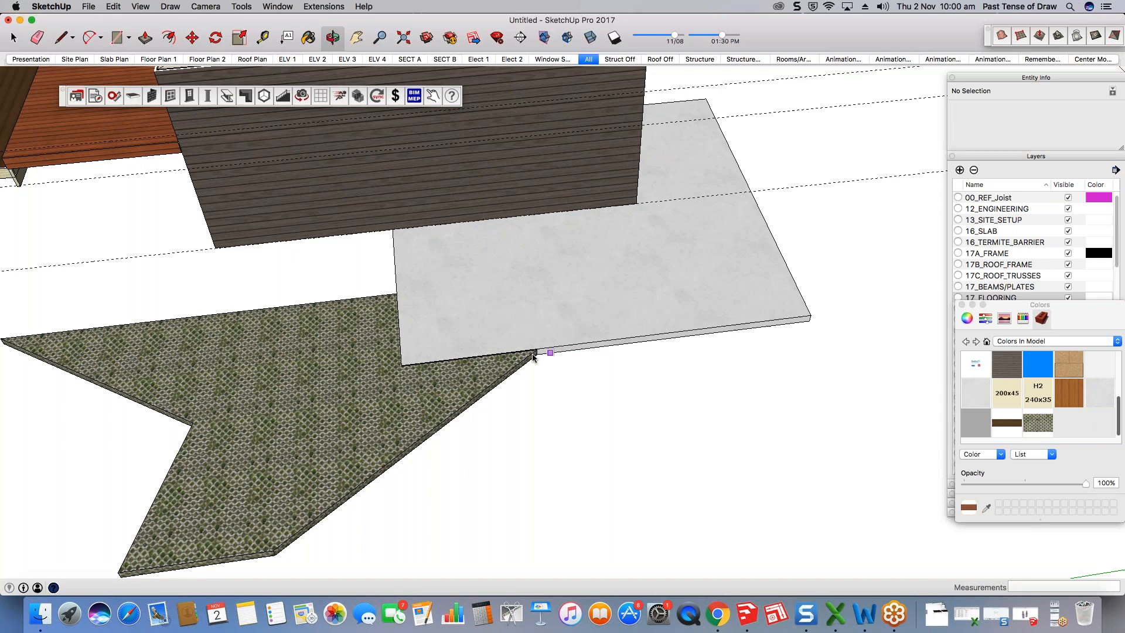
scroll(534, 357, up, 3)
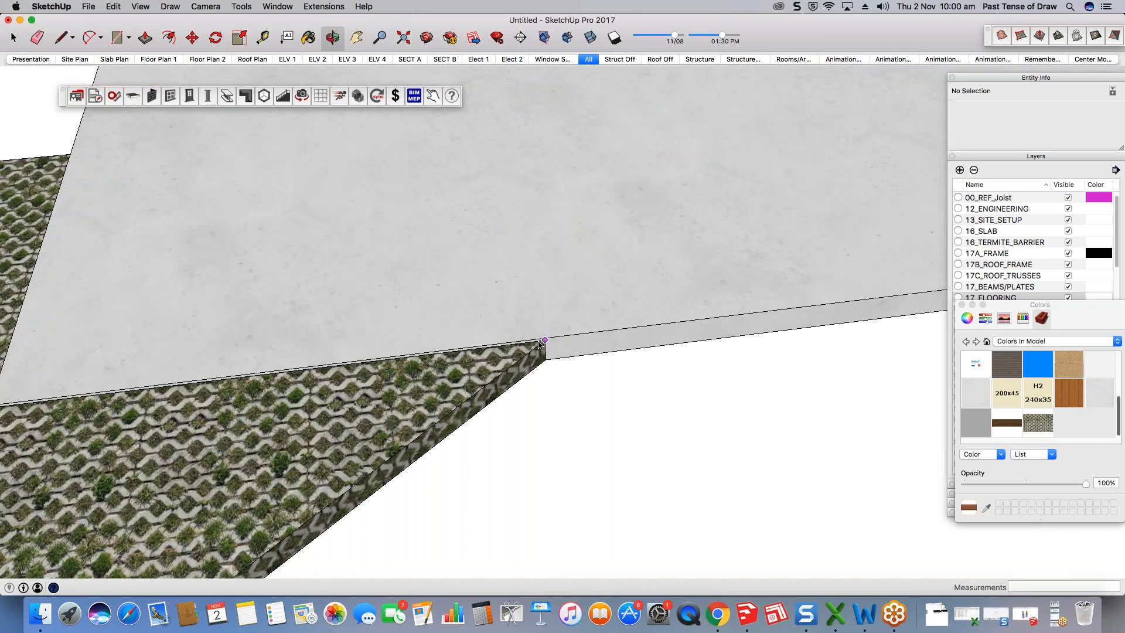
click(544, 340)
scroll(626, 300, down, 6)
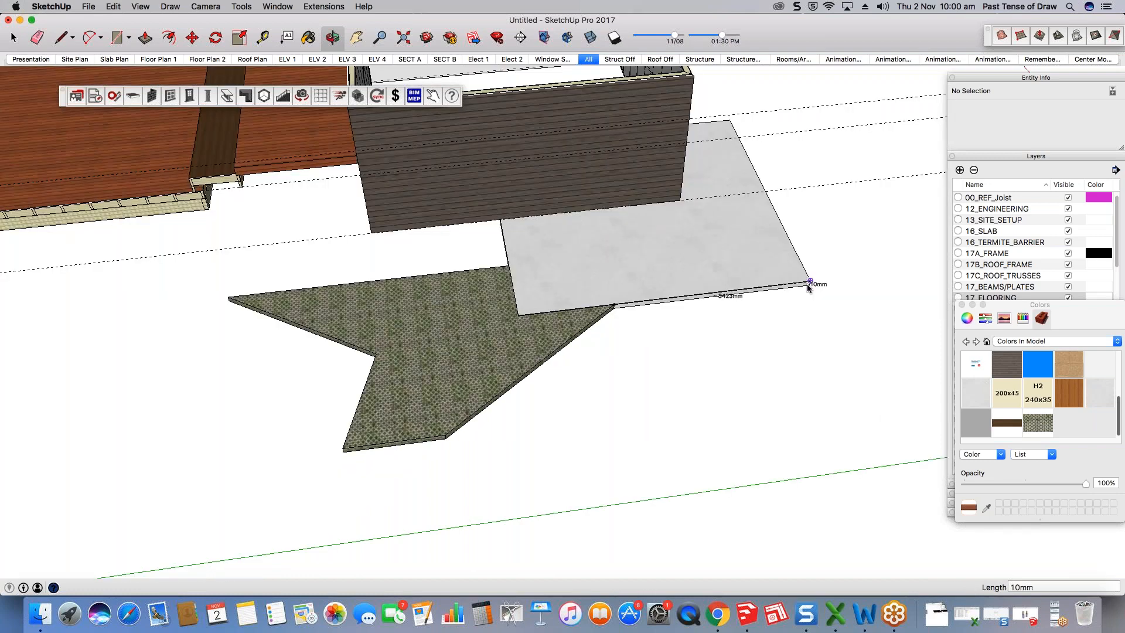
click(860, 380)
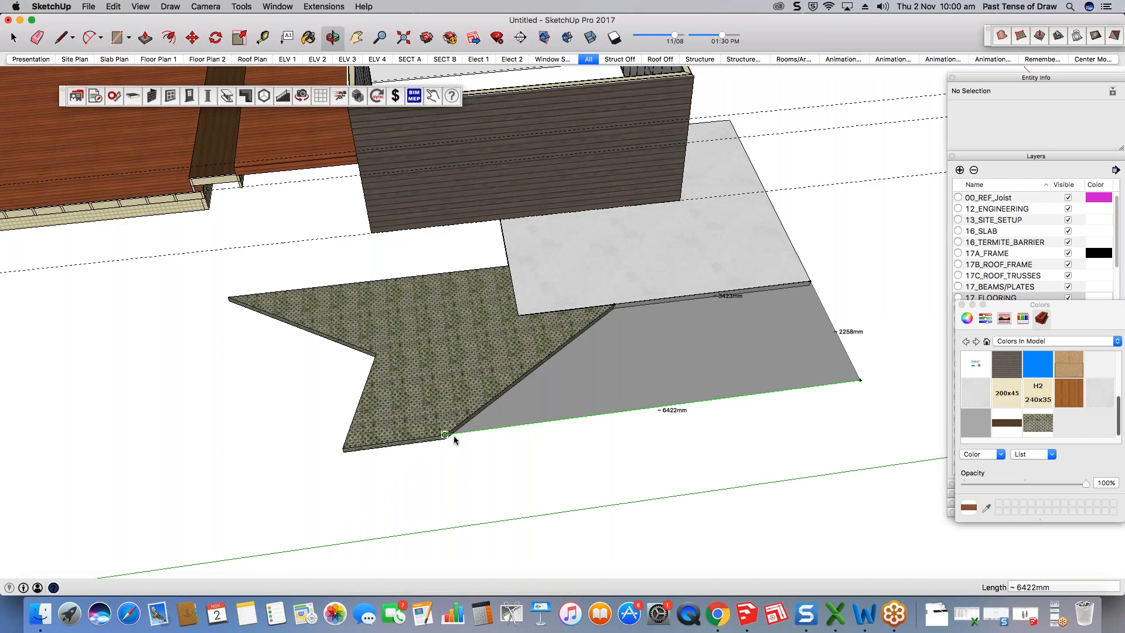
scroll(454, 436, up, 3)
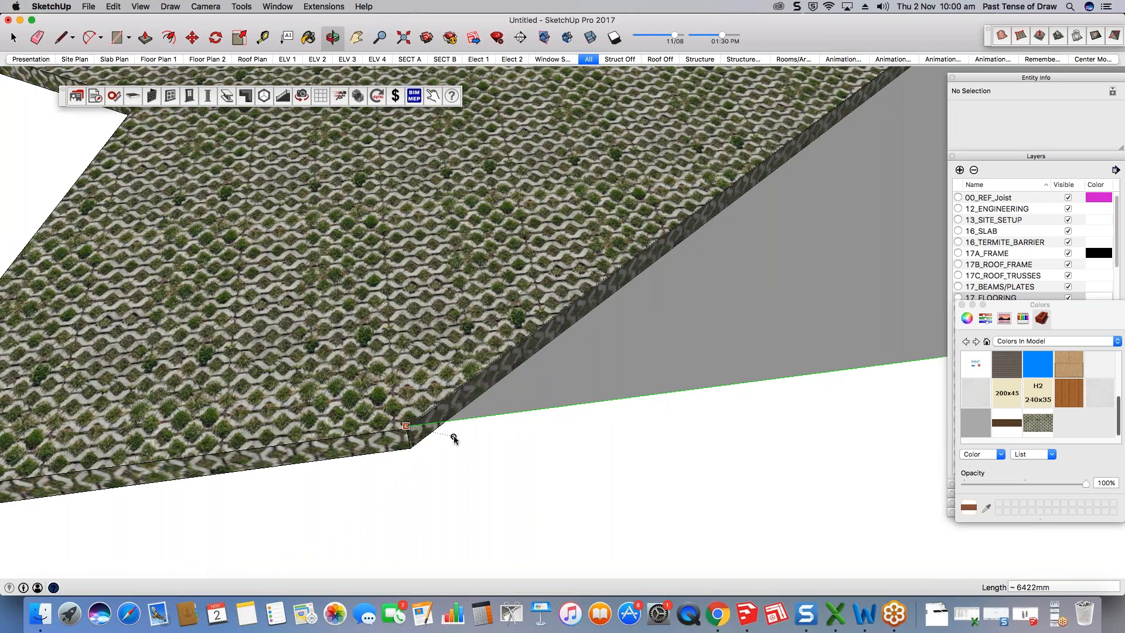
scroll(500, 428, down, 2)
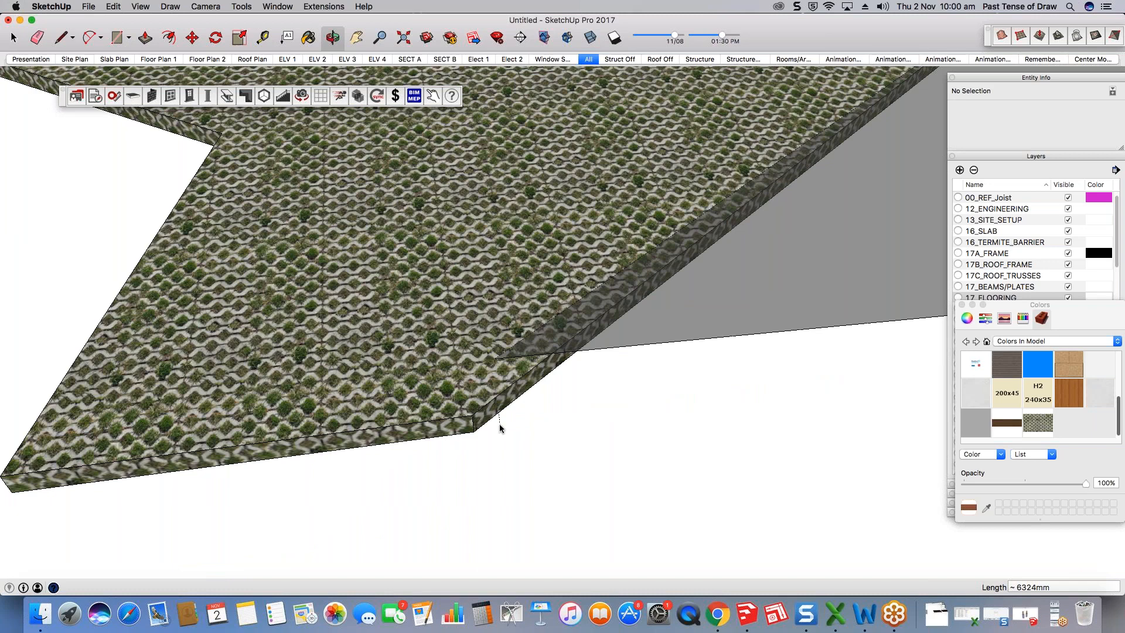
scroll(499, 428, up, 5)
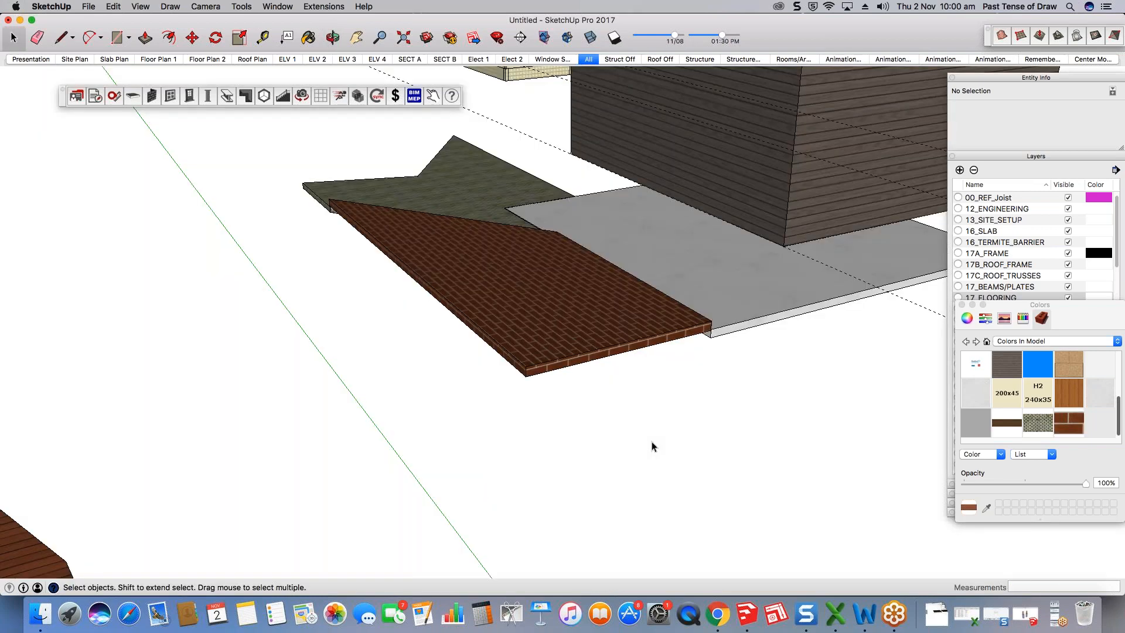
Step: Move the brick paving floor by its outer top corner to line up with the concrete slab's corner
scroll(720, 325, up, 5)
click(719, 325)
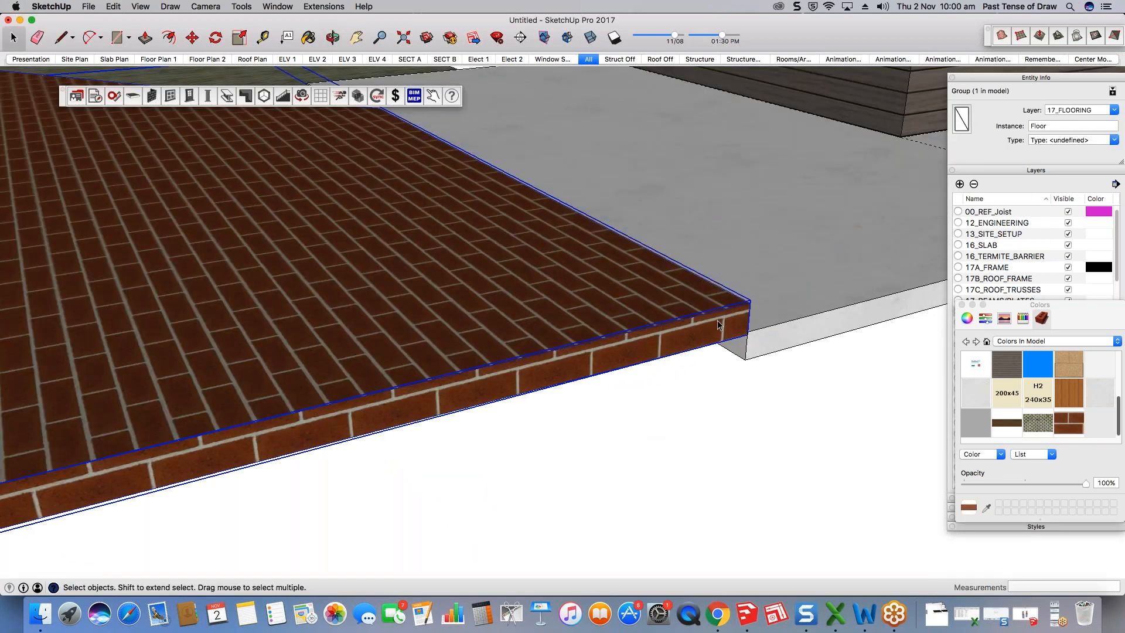
key(m)
click(749, 303)
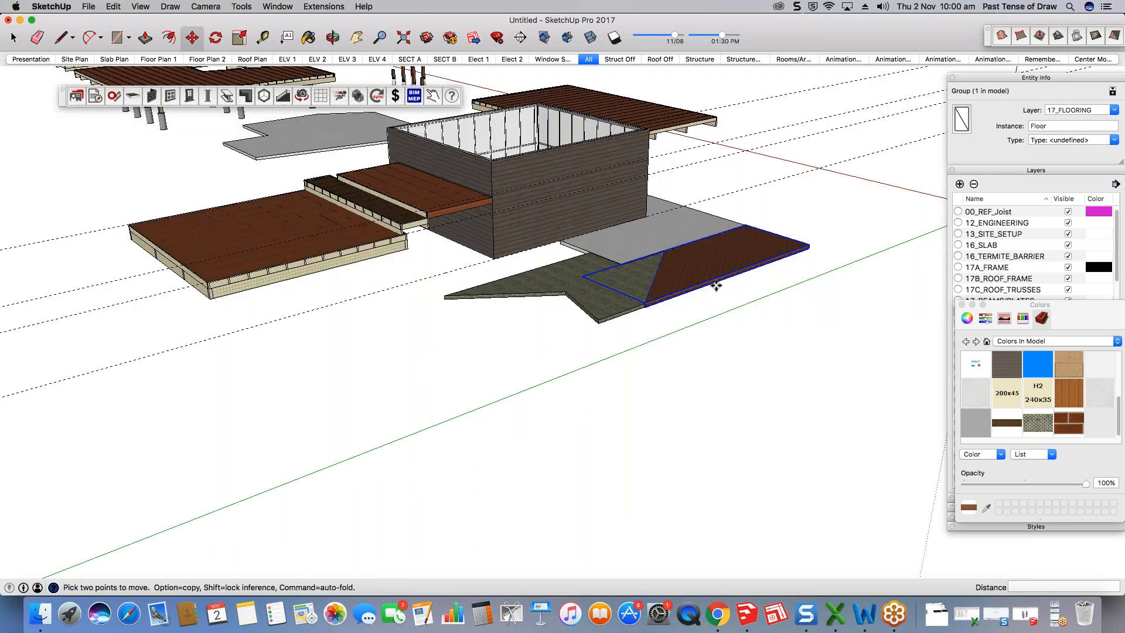
Step: Examine how the brick floor meets the grass paver and slab, and how all the paving and decks sit around the walls
scroll(674, 269, up, 5)
middle_drag(674, 268, 674, 288)
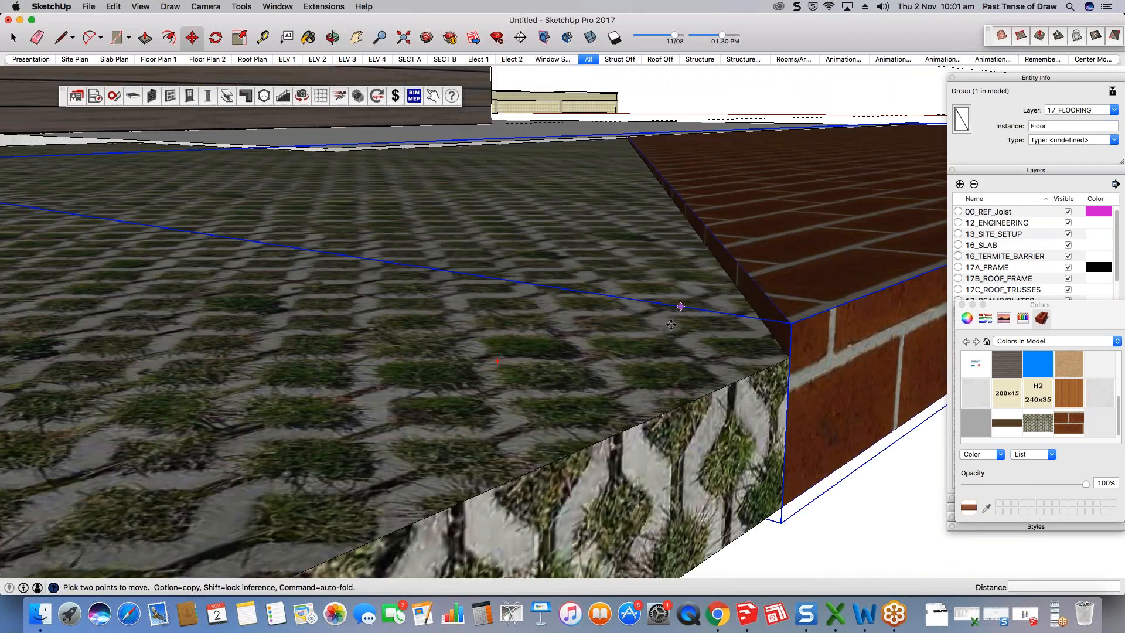
key(space)
scroll(645, 398, down, 2)
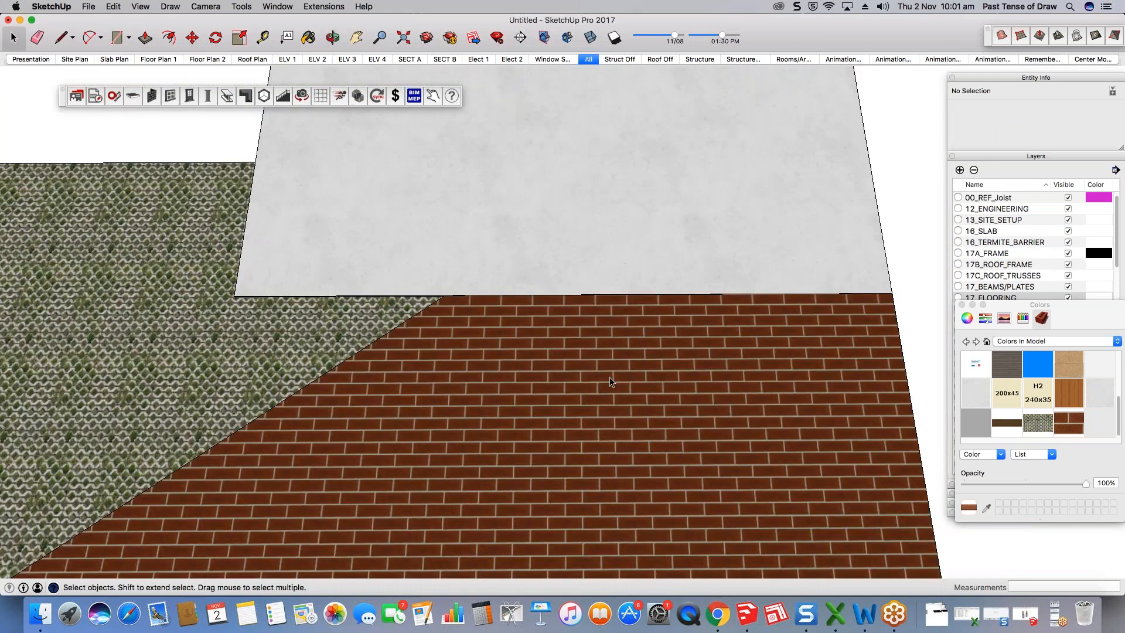
scroll(758, 382, down, 3)
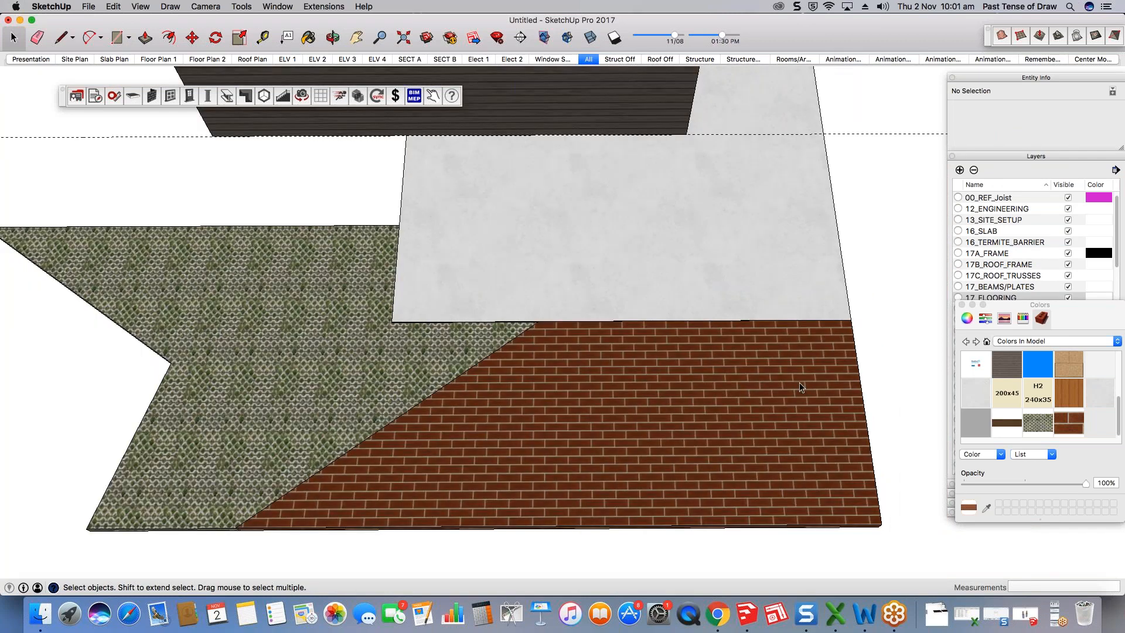
middle_drag(800, 382, 762, 351)
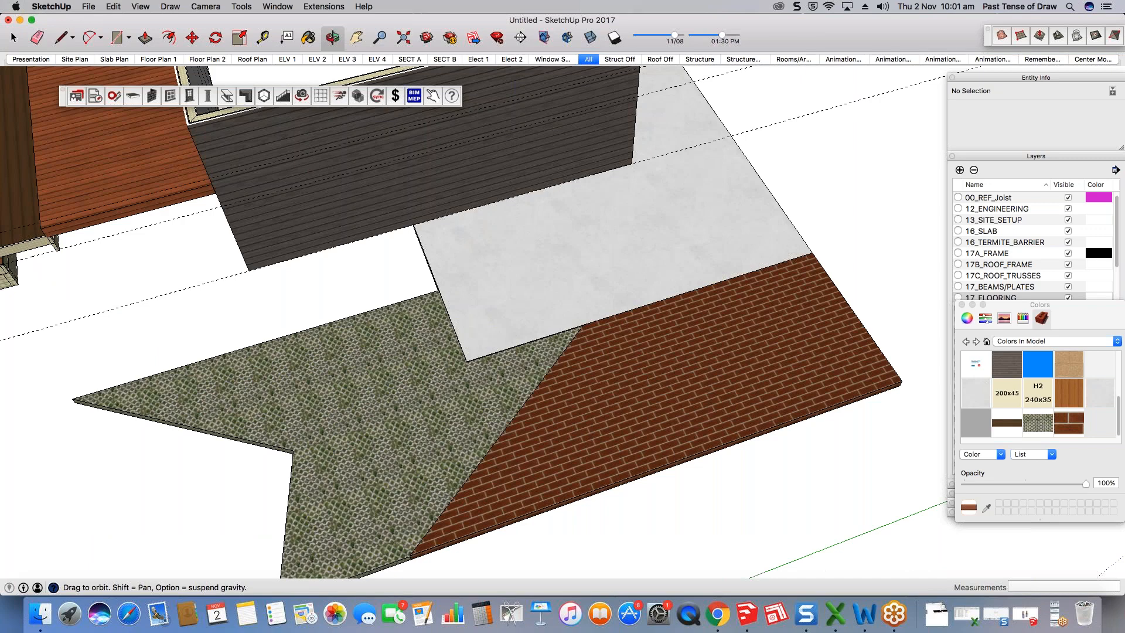
middle_drag(762, 351, 678, 280)
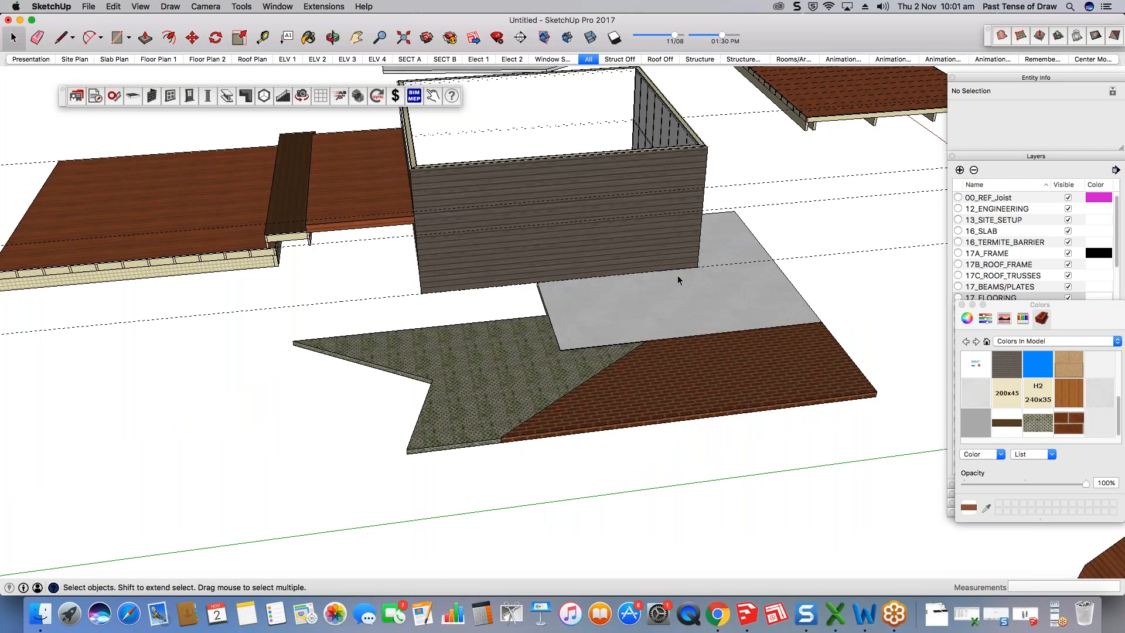
scroll(802, 414, down, 3)
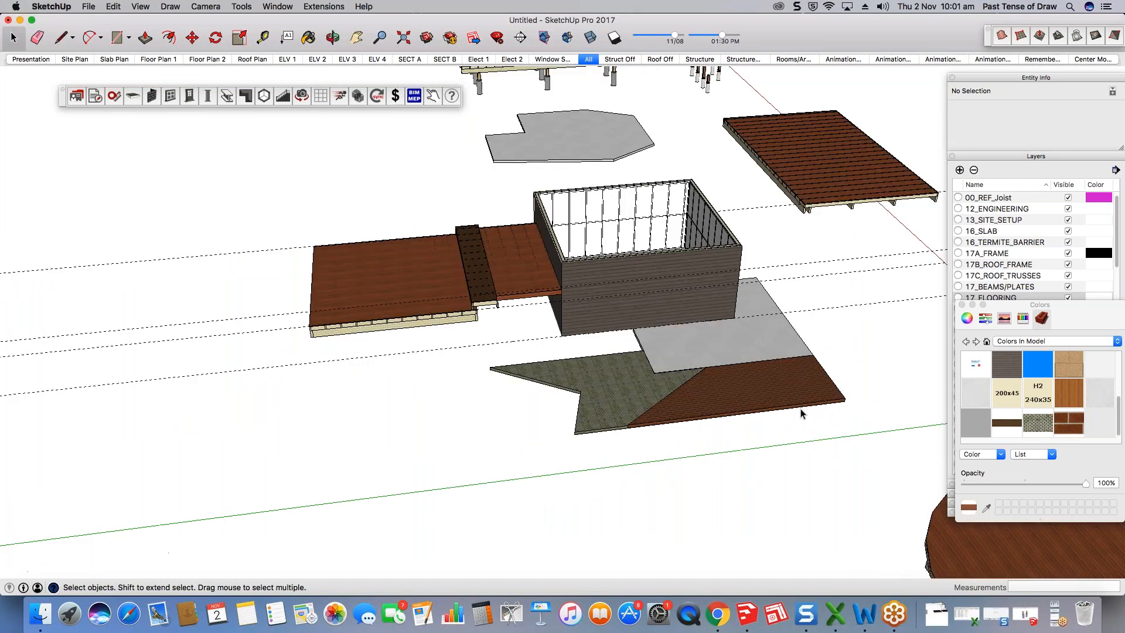
middle_drag(802, 414, 843, 417)
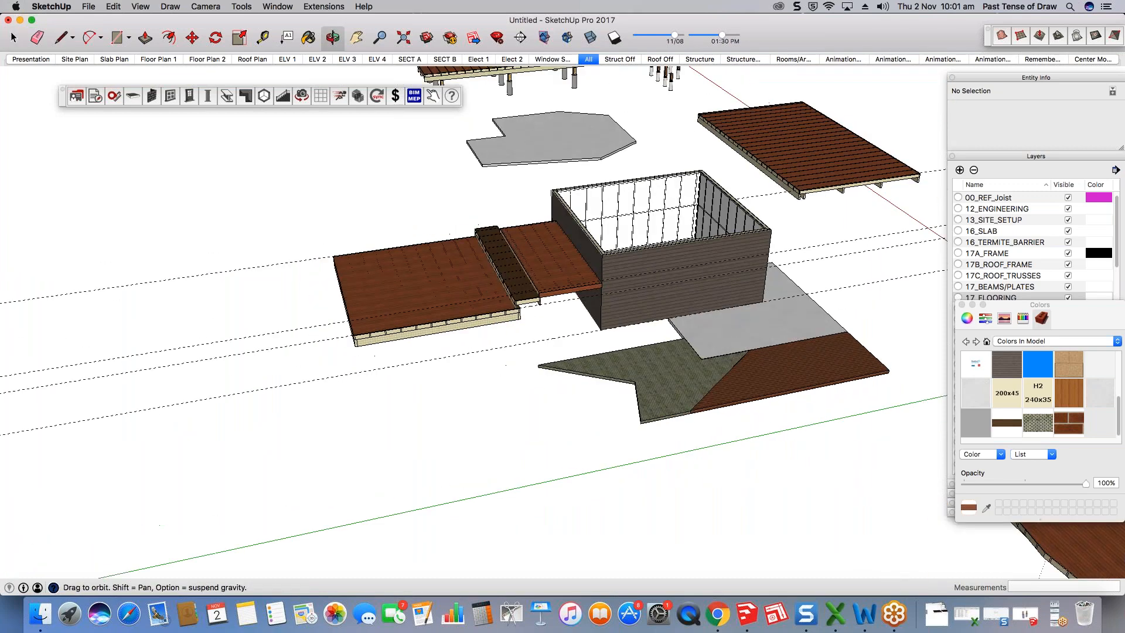
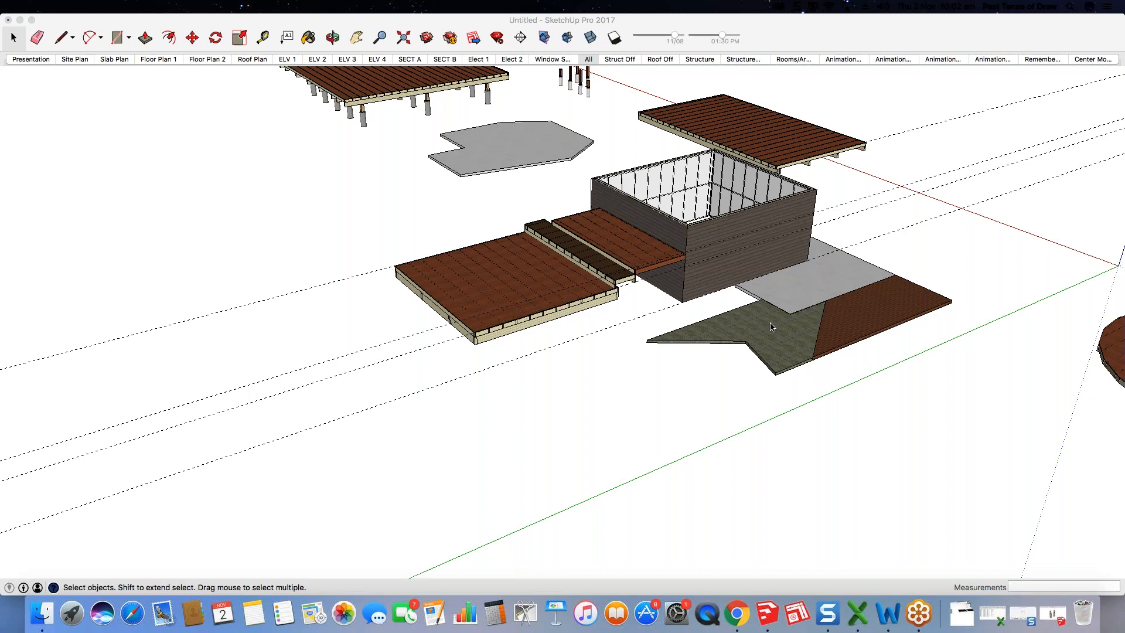
scroll(821, 224, up, 3)
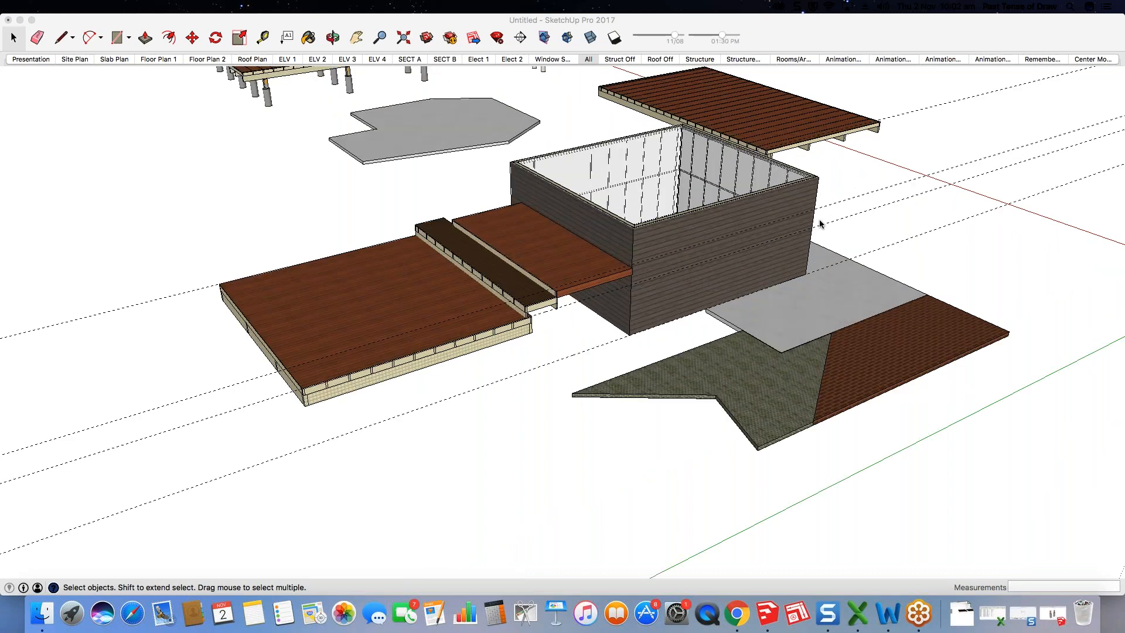
scroll(819, 223, up, 1)
shift+middle_drag(820, 224, 724, 291)
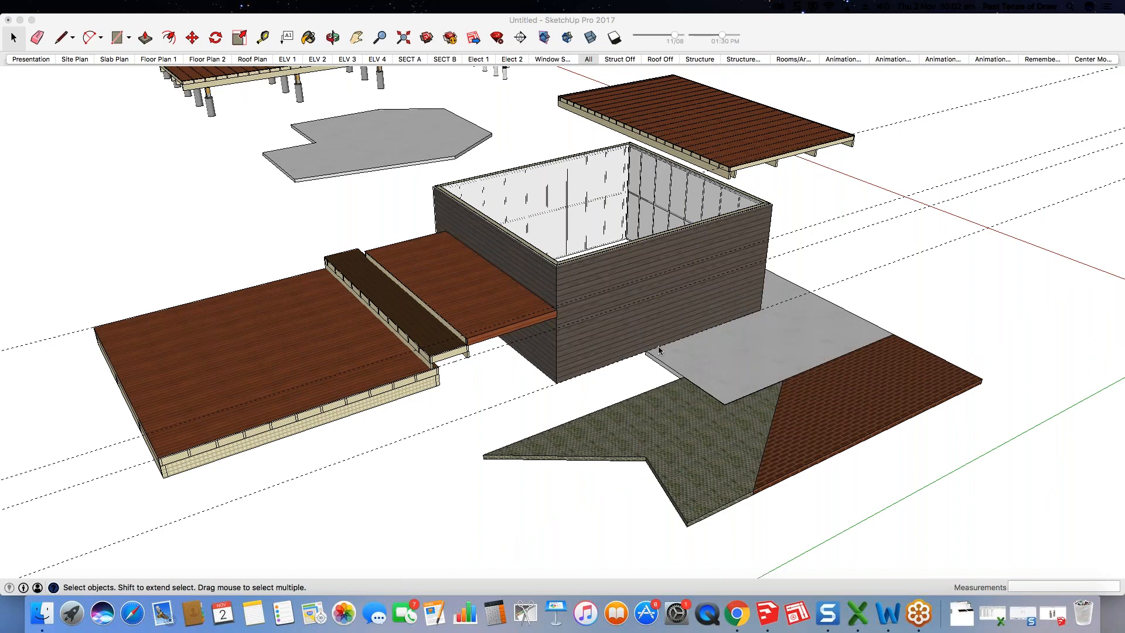
middle_drag(674, 311, 615, 365)
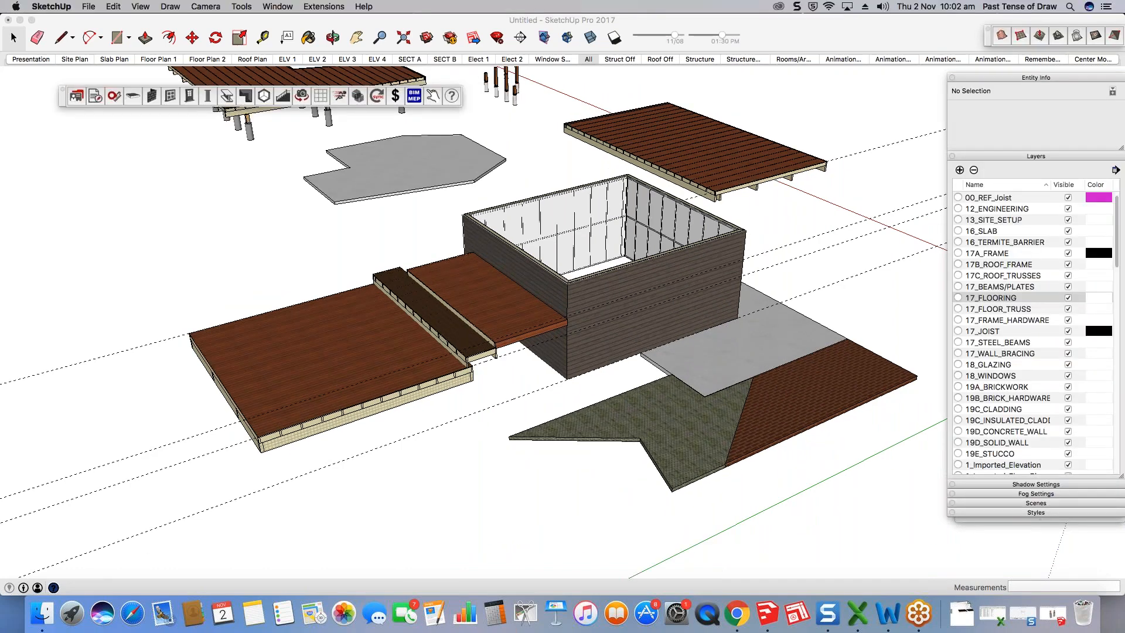
Step: Show the Structure scene and move the concrete slab 12 mm against the wall frame's bottom plate
scroll(617, 272, up, 3)
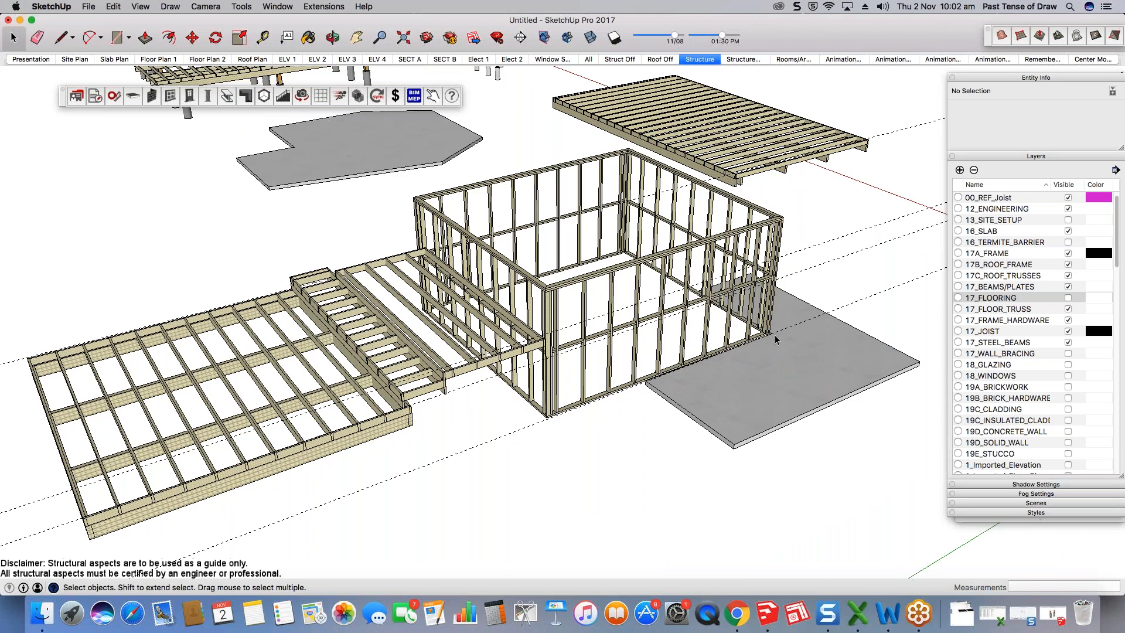
scroll(767, 343, up, 5)
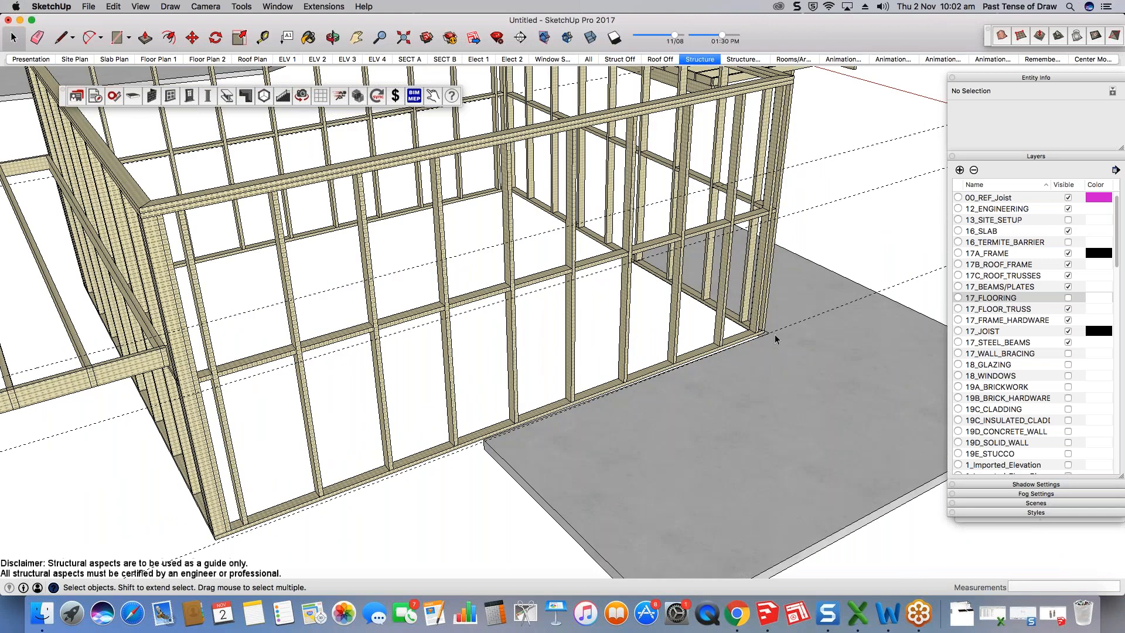
middle_drag(775, 339, 744, 328)
click(744, 328)
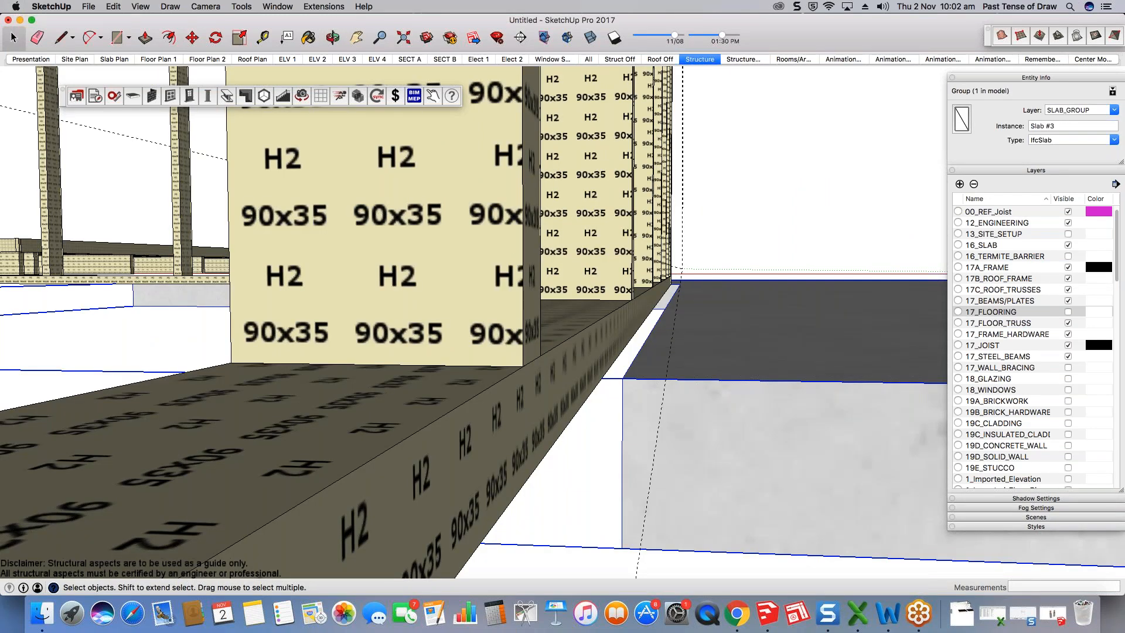
key(m)
click(622, 378)
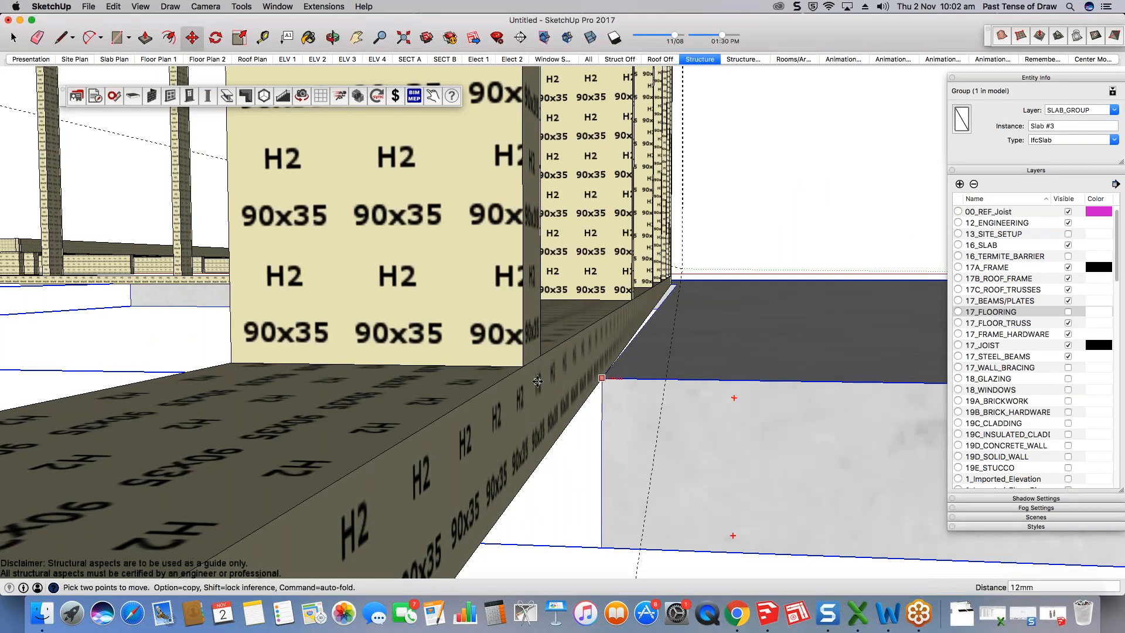
Step: Examine the deck and wall framing in 3D and the paving beside the walls in the Floor Plan 1 scene
middle_drag(537, 381, 562, 358)
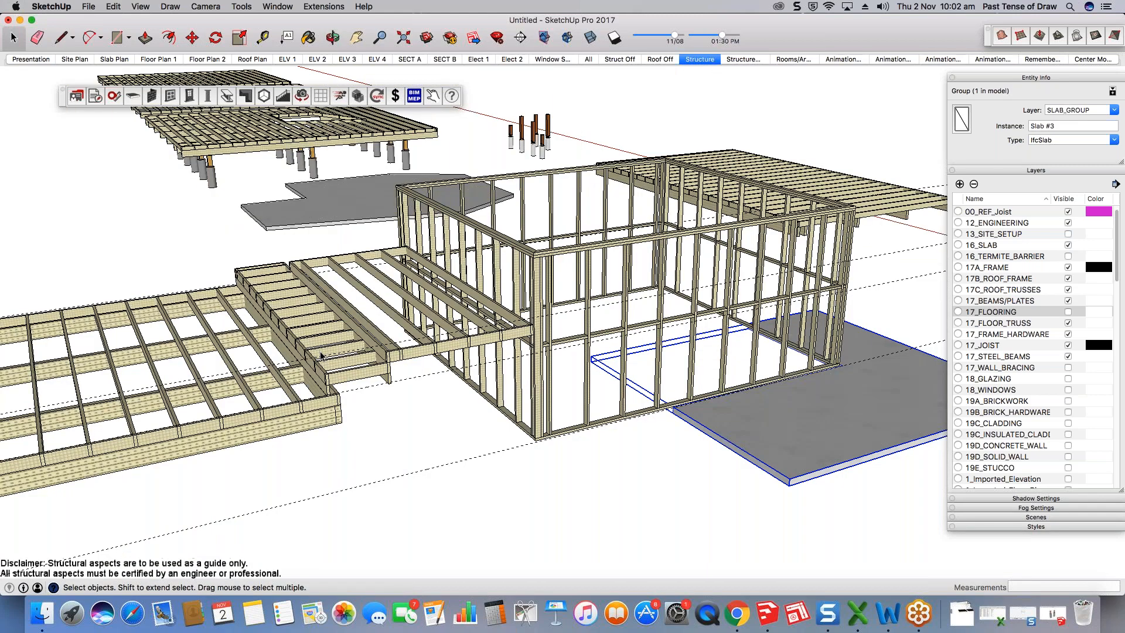
middle_drag(321, 356, 709, 389)
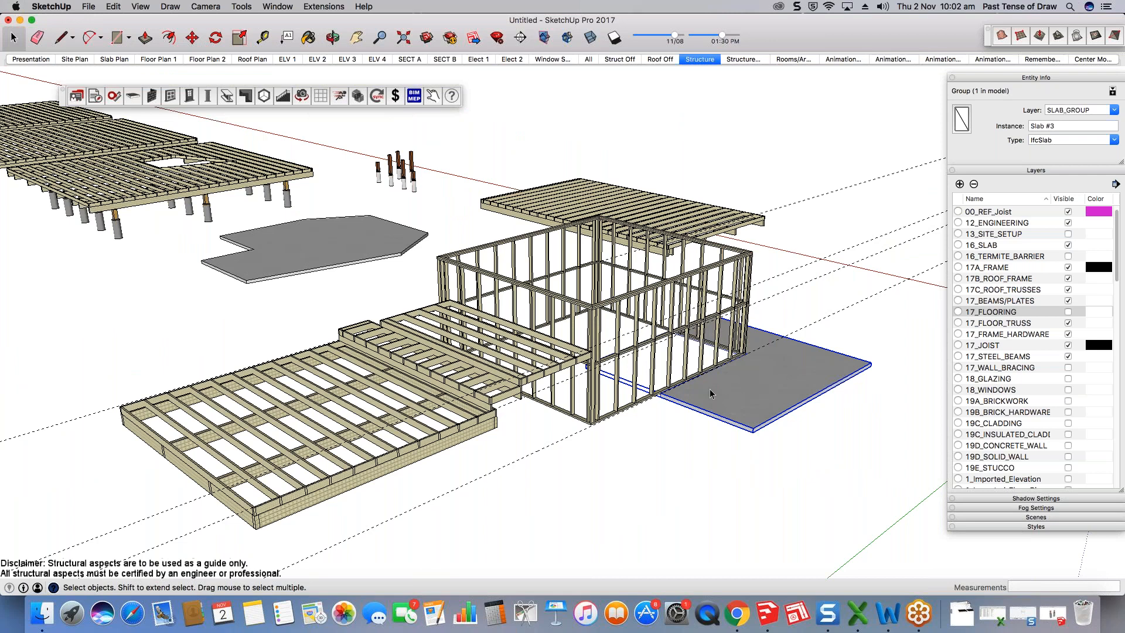
scroll(709, 388, up, 2)
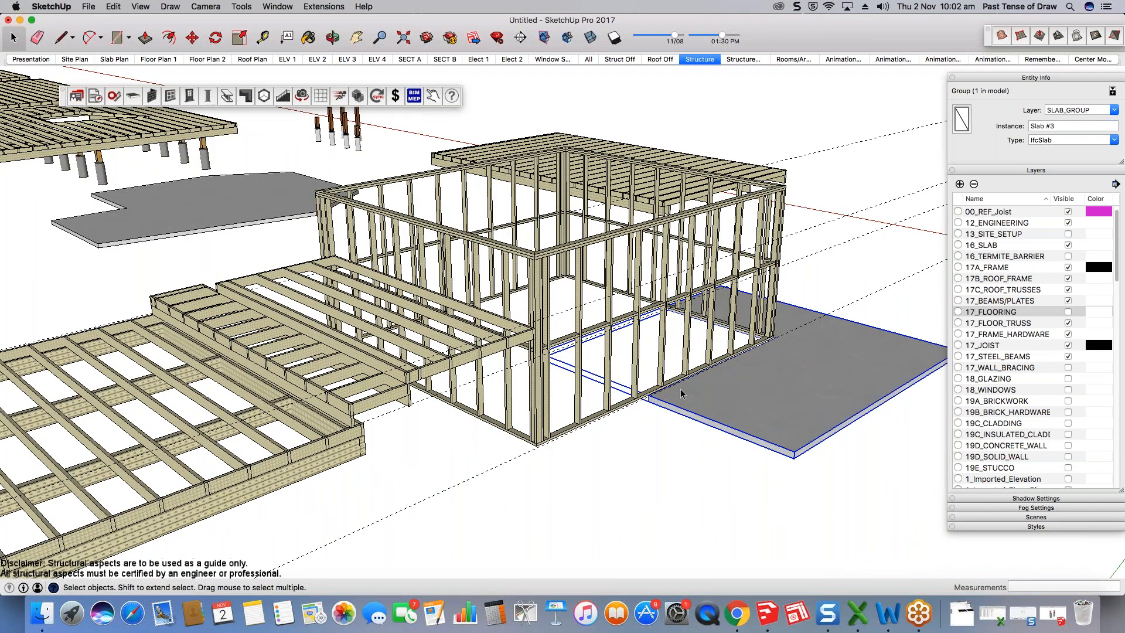
middle_drag(681, 393, 566, 248)
click(457, 248)
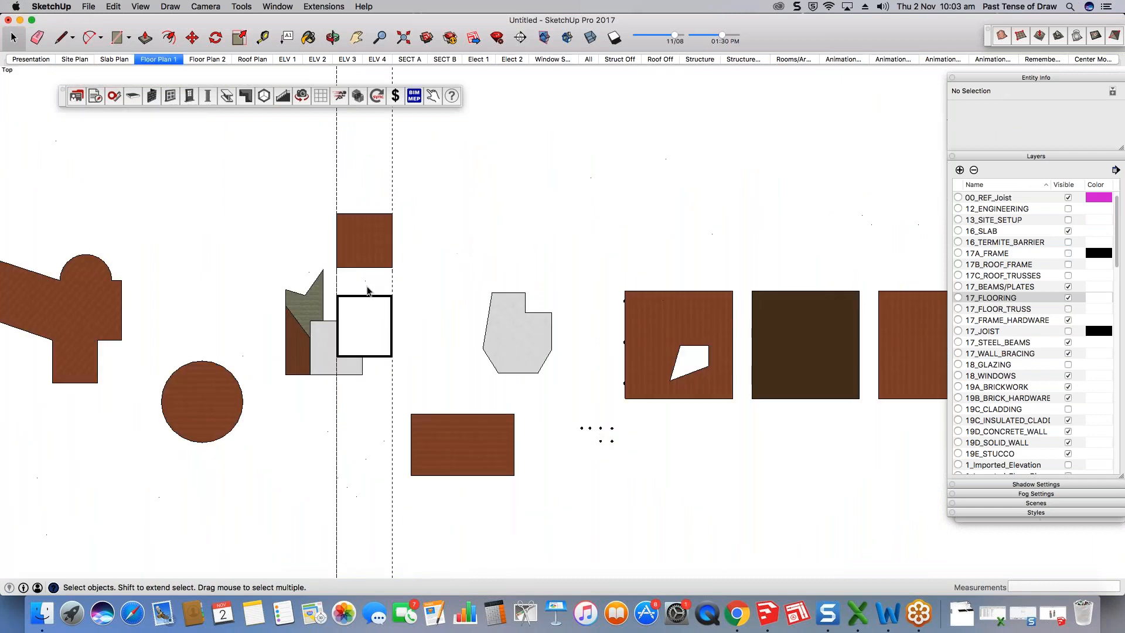
scroll(368, 289, up, 5)
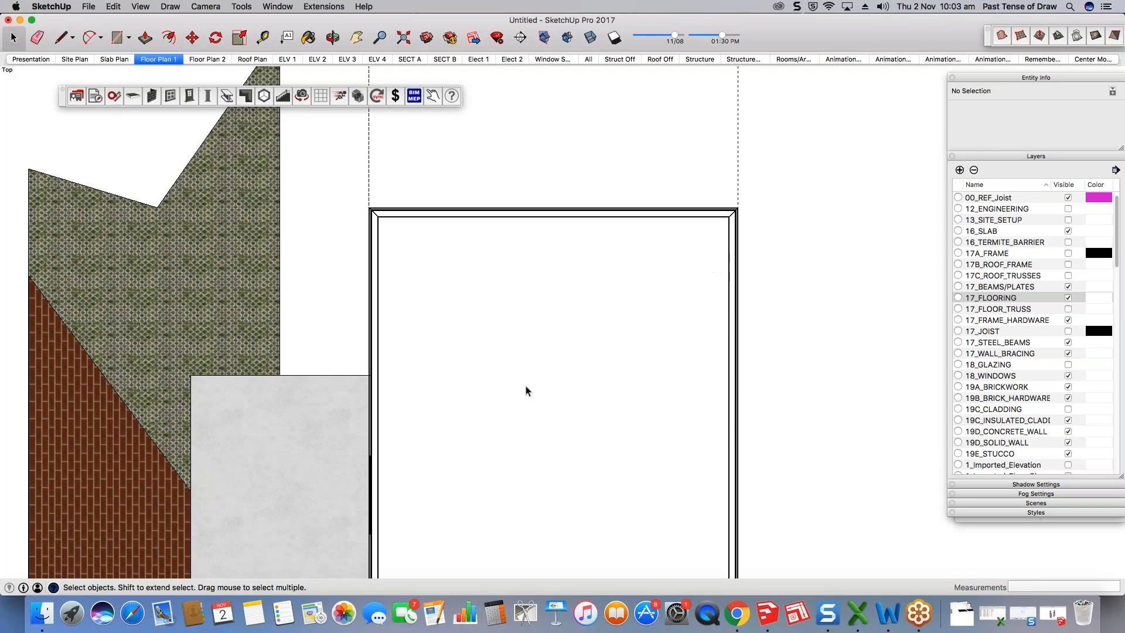
Step: Show the All scene in 3D and examine the wall's construction layers at its top plate
click(588, 59)
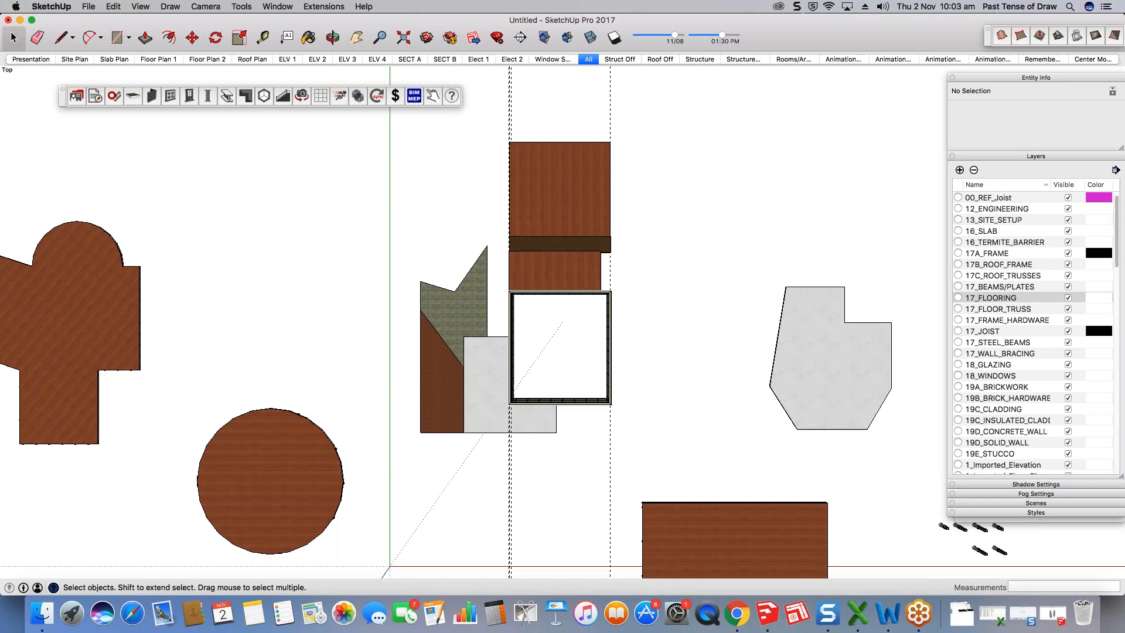
middle_drag(319, 307, 645, 254)
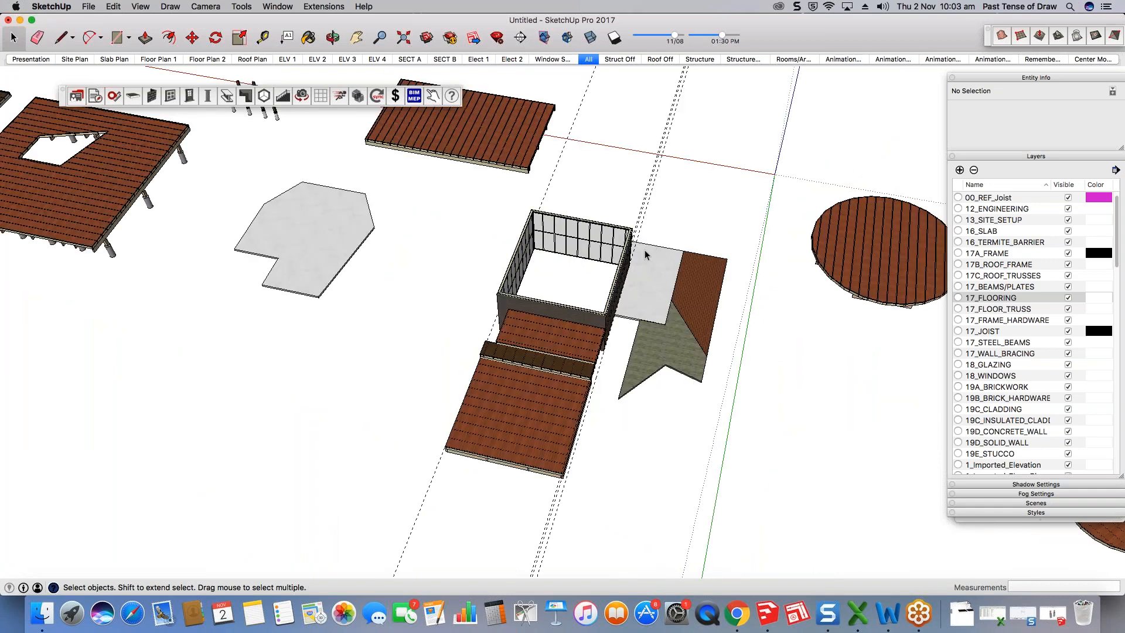
scroll(645, 250, up, 5)
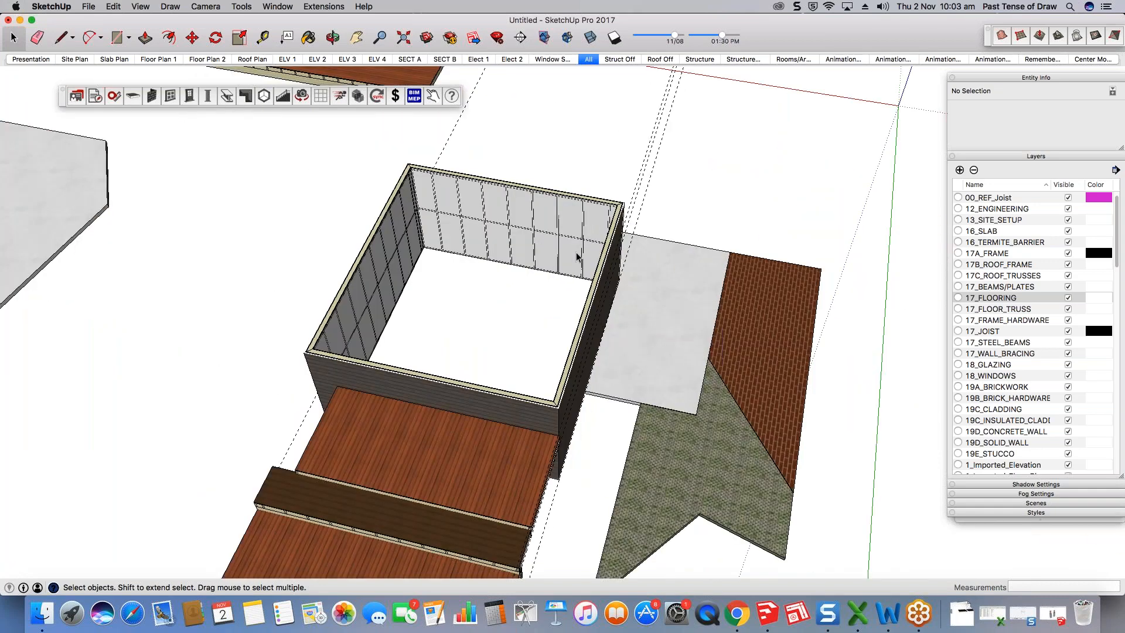
scroll(577, 256, up, 5)
scroll(446, 238, up, 3)
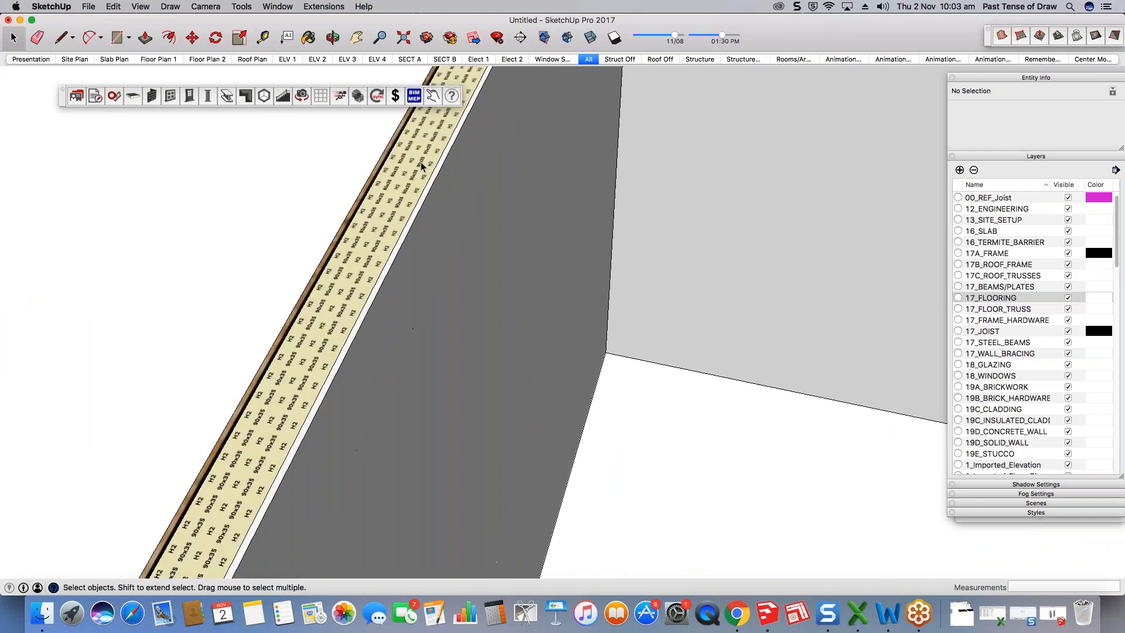
Step: Start the Wall tool and change its construction type to Internal Only
scroll(421, 166, down, 1)
click(151, 96)
click(38, 89)
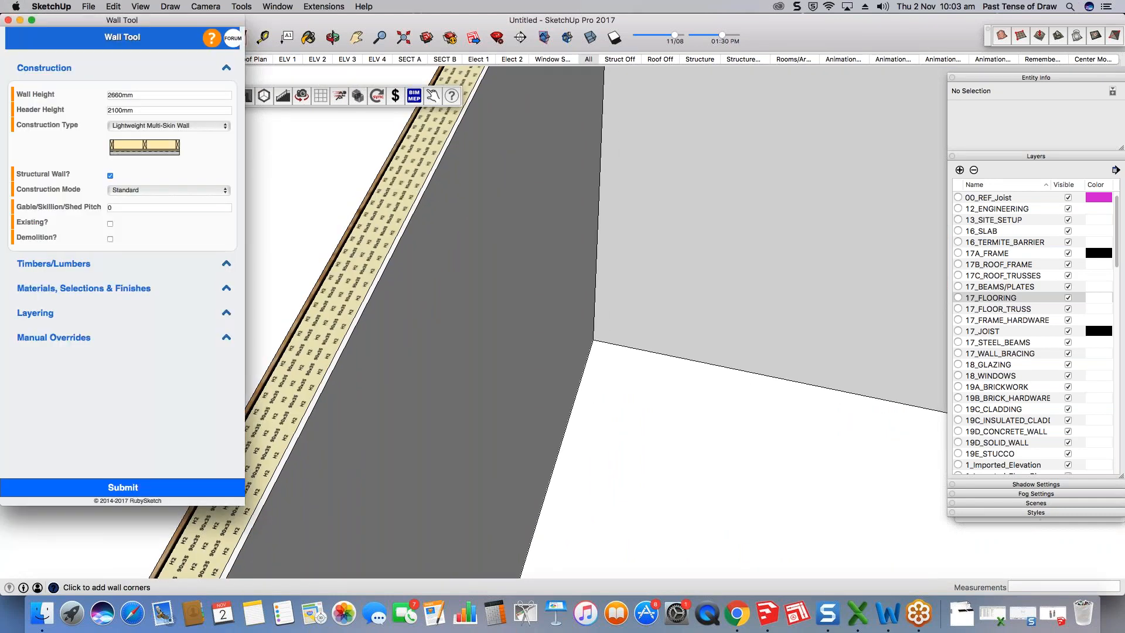
click(192, 125)
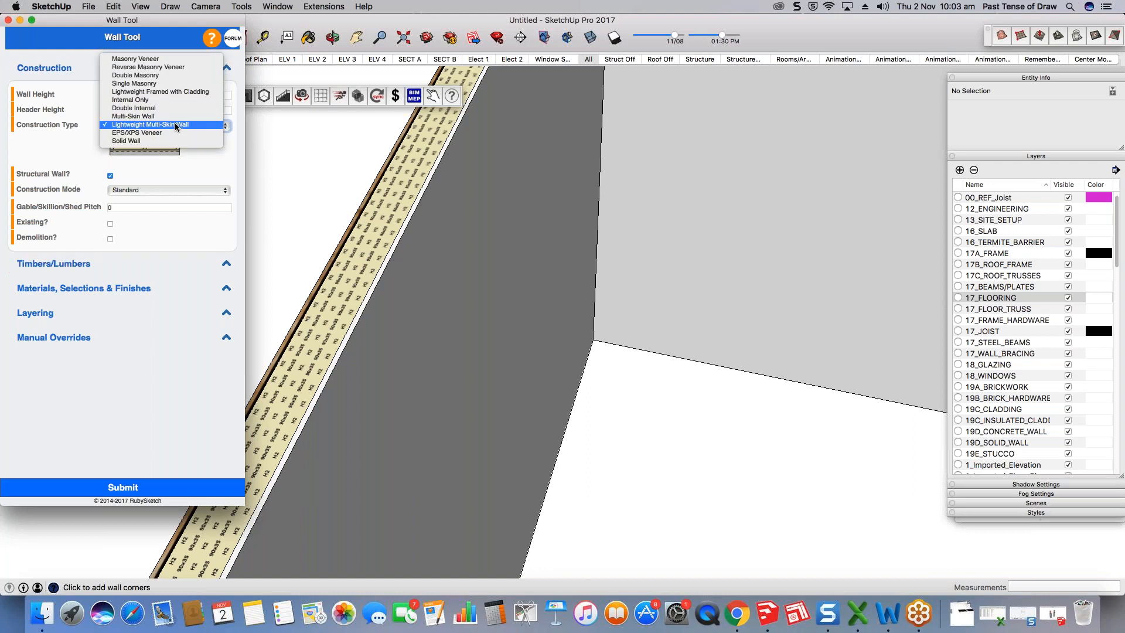
click(205, 392)
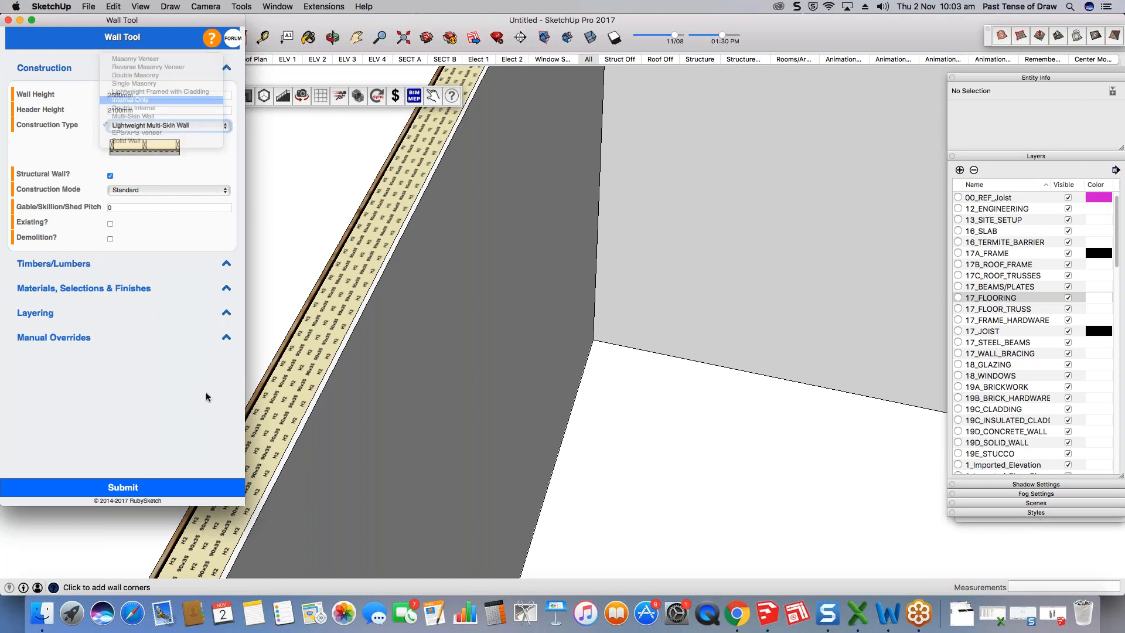
click(194, 487)
Step: Draw a straight internal wall from the inner face of the outer wall into the room
scroll(540, 322, down, 3)
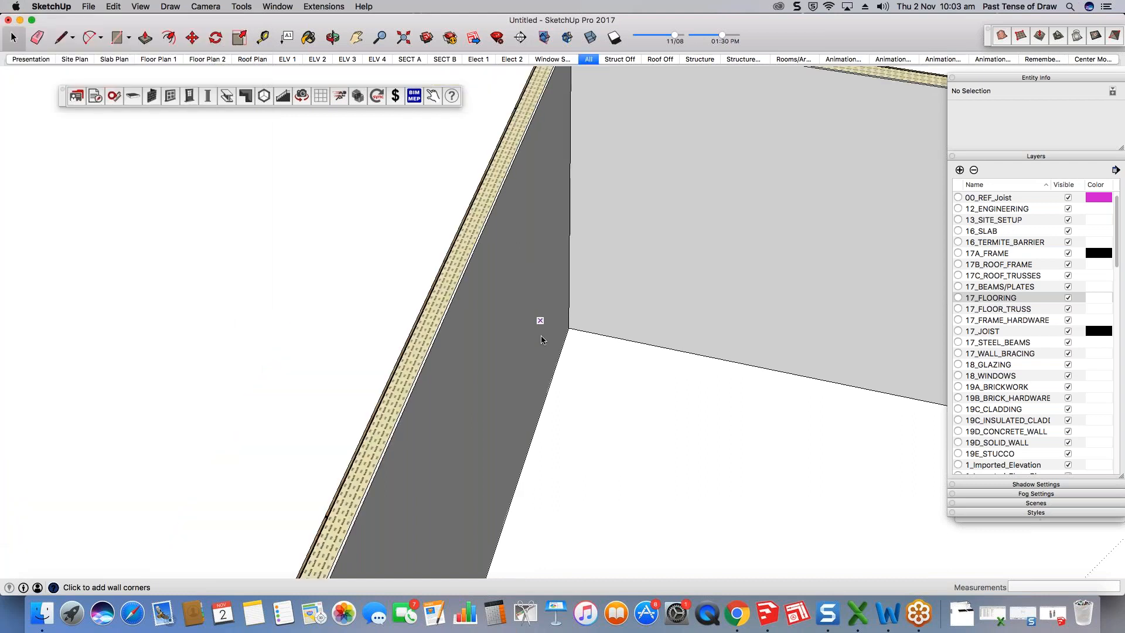
click(538, 418)
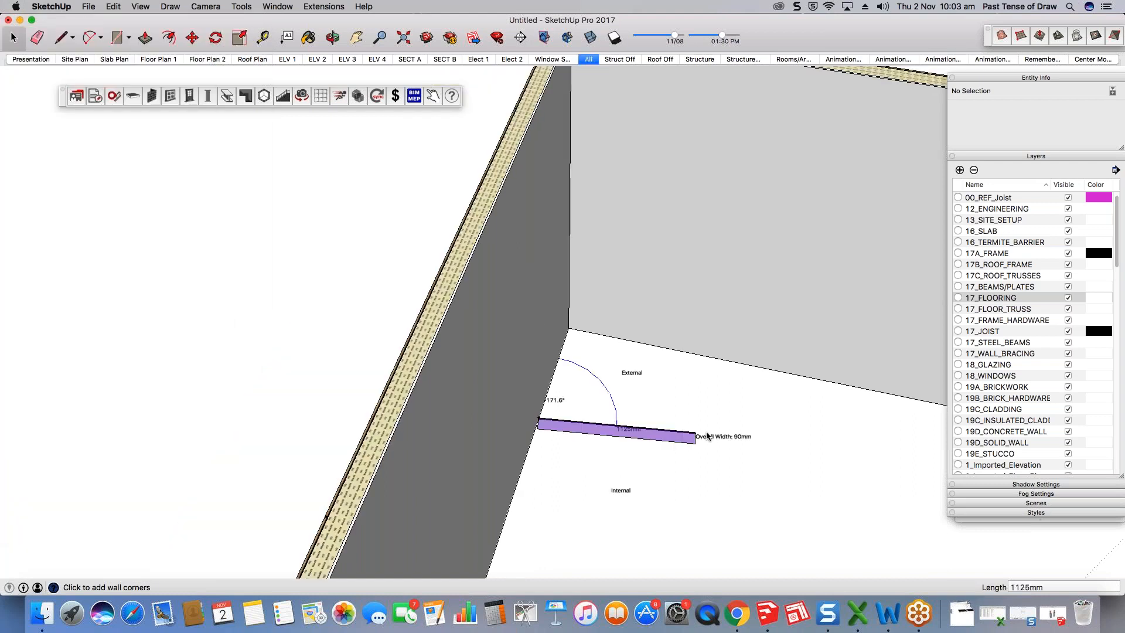
double_click(822, 521)
Step: Examine from above how the internal wall's top plate and linings meet the outer wall
scroll(563, 302, down, 3)
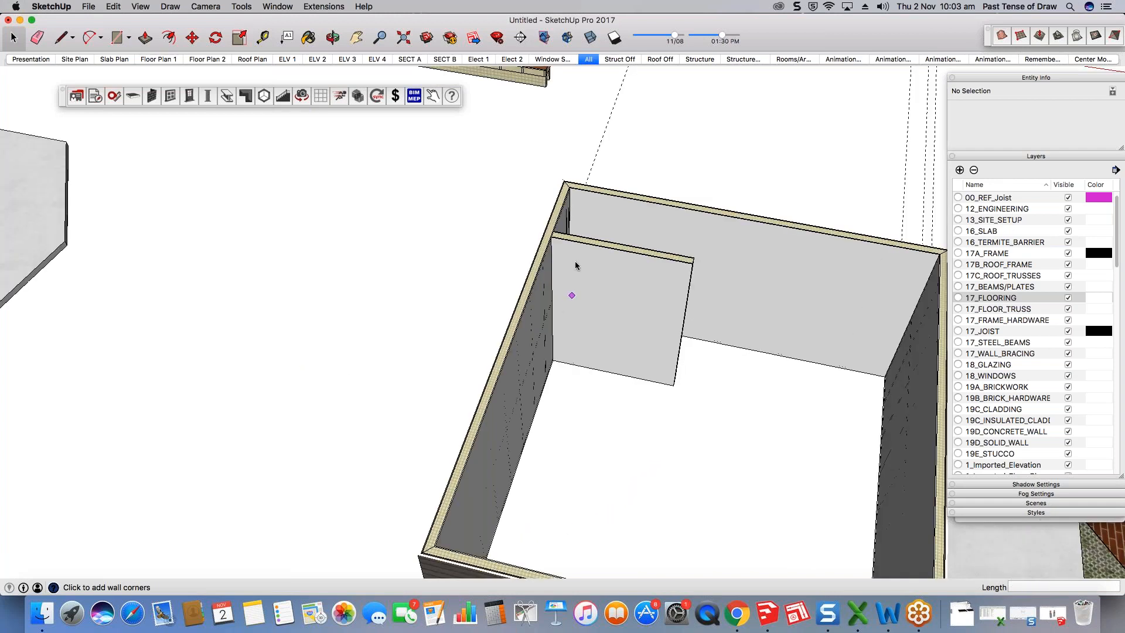
scroll(576, 262, up, 5)
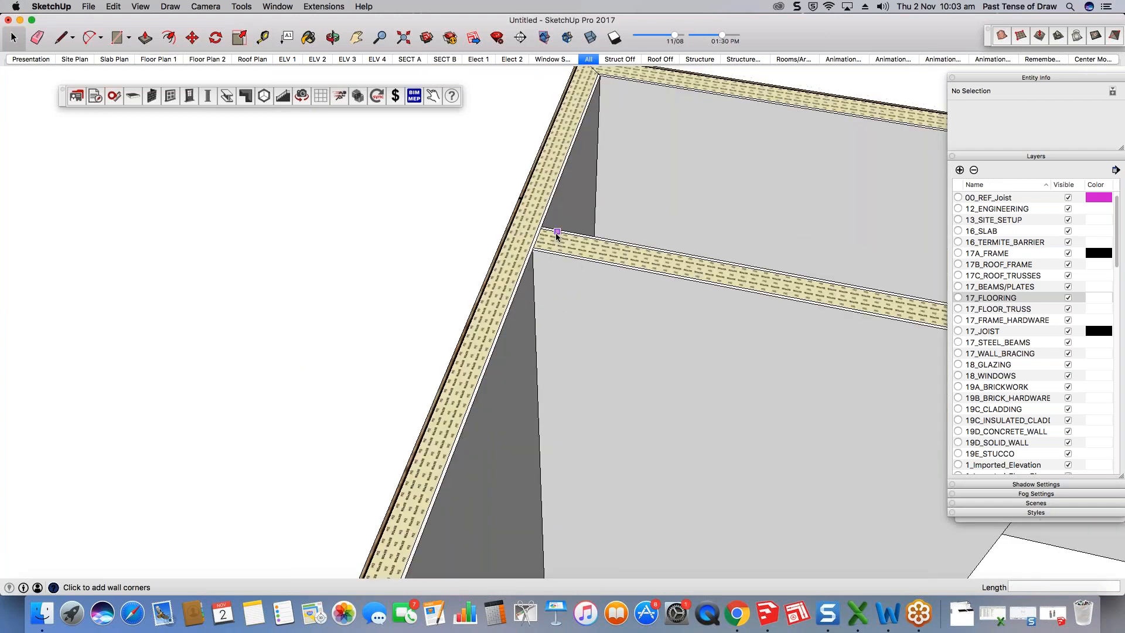
scroll(557, 236, up, 3)
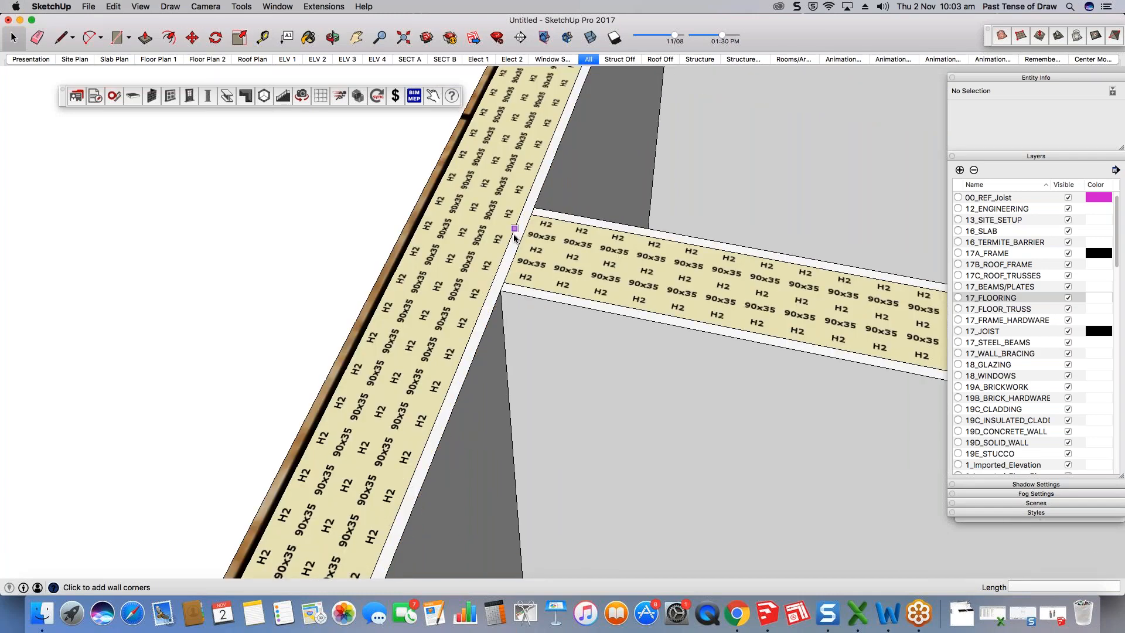
scroll(514, 237, down, 3)
scroll(534, 224, down, 10)
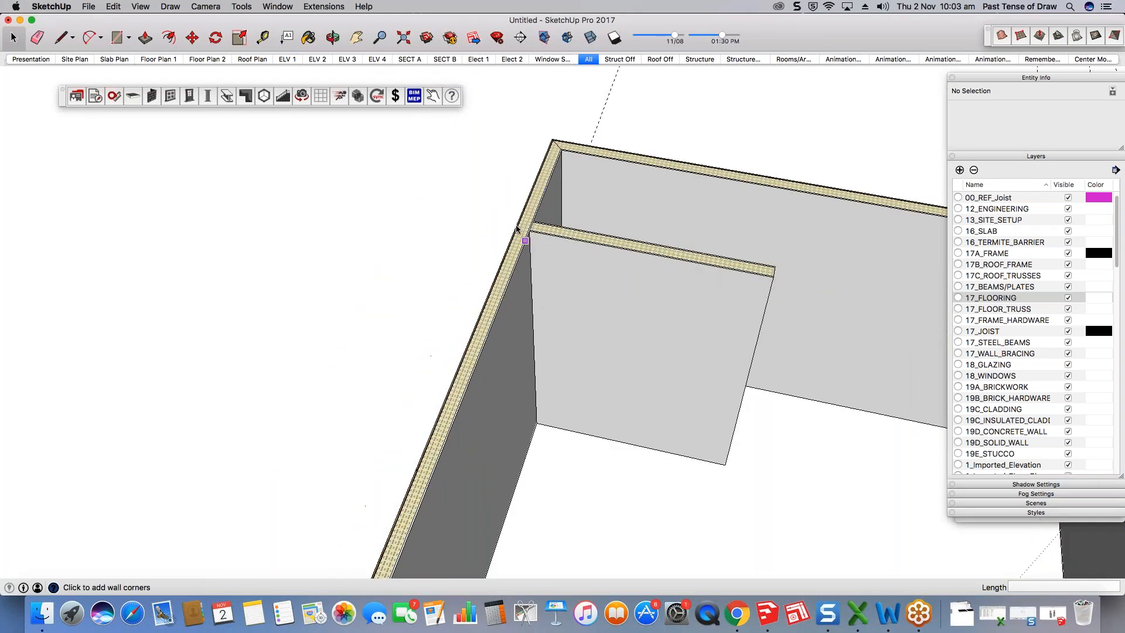
Step: Show the Structure scene and add a second, shorter internal wall off the same outer wall
click(703, 59)
middle_drag(573, 381, 525, 297)
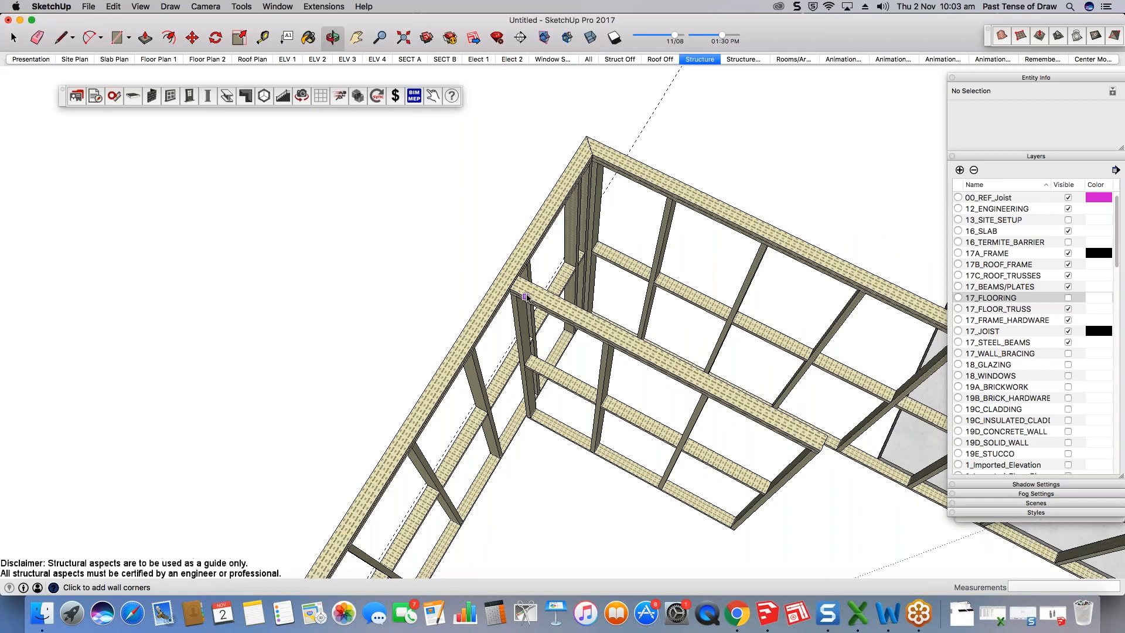
scroll(571, 284, down, 3)
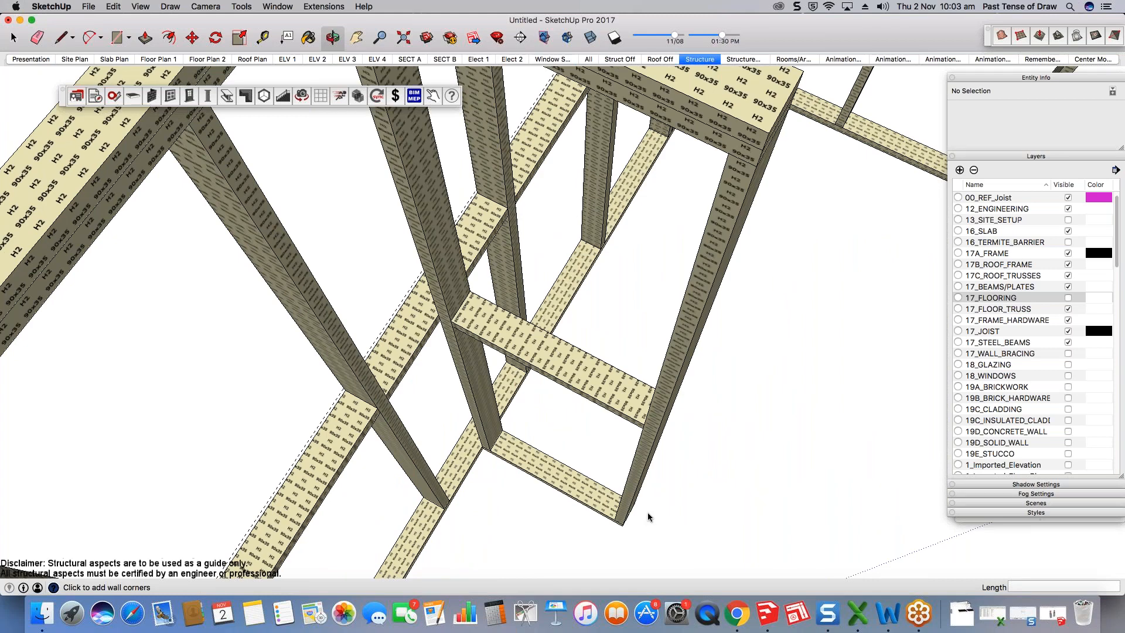
shift+middle_drag(457, 214, 512, 326)
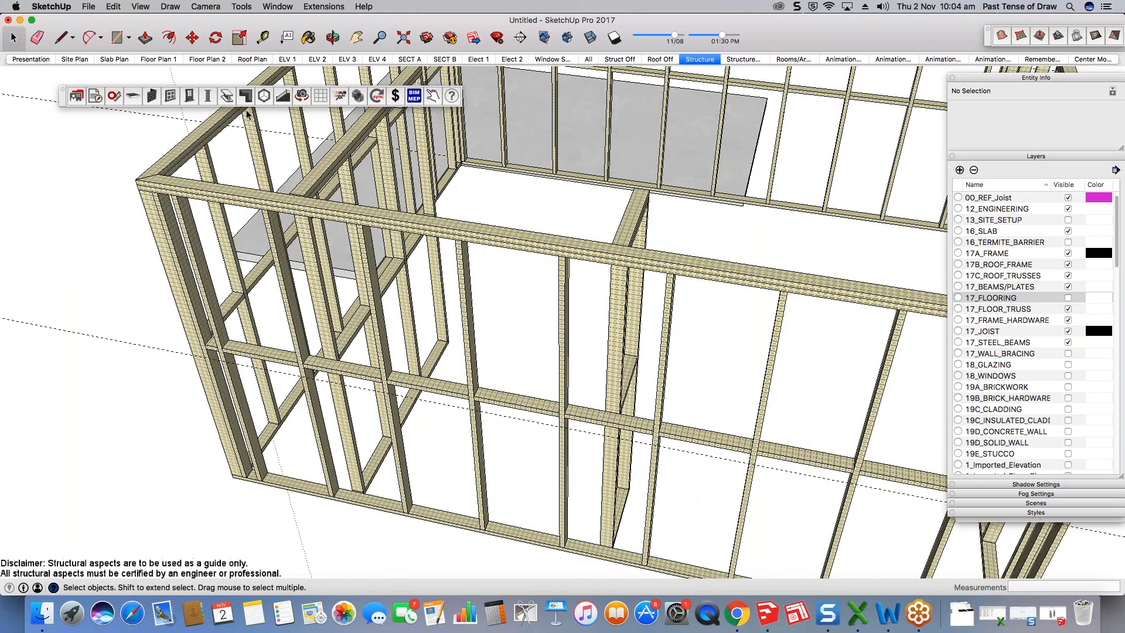
Step: Copy a stud of the outer wall frame to the short internal wall's junction, and copy it again 125 mm along the frame
scroll(626, 337, up, 3)
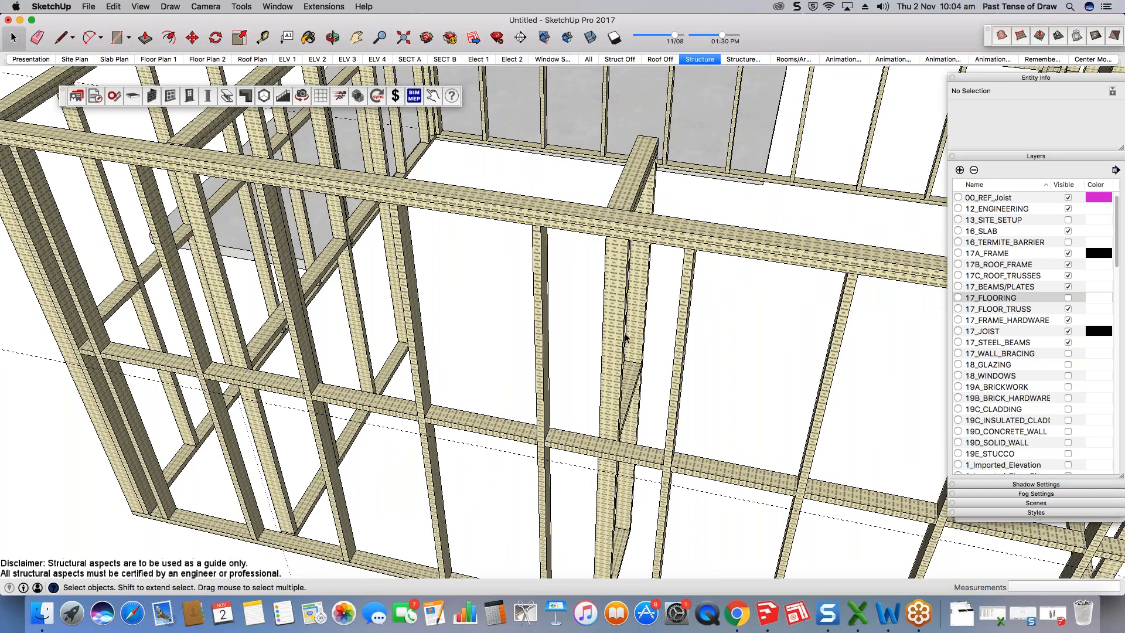
scroll(626, 337, up, 2)
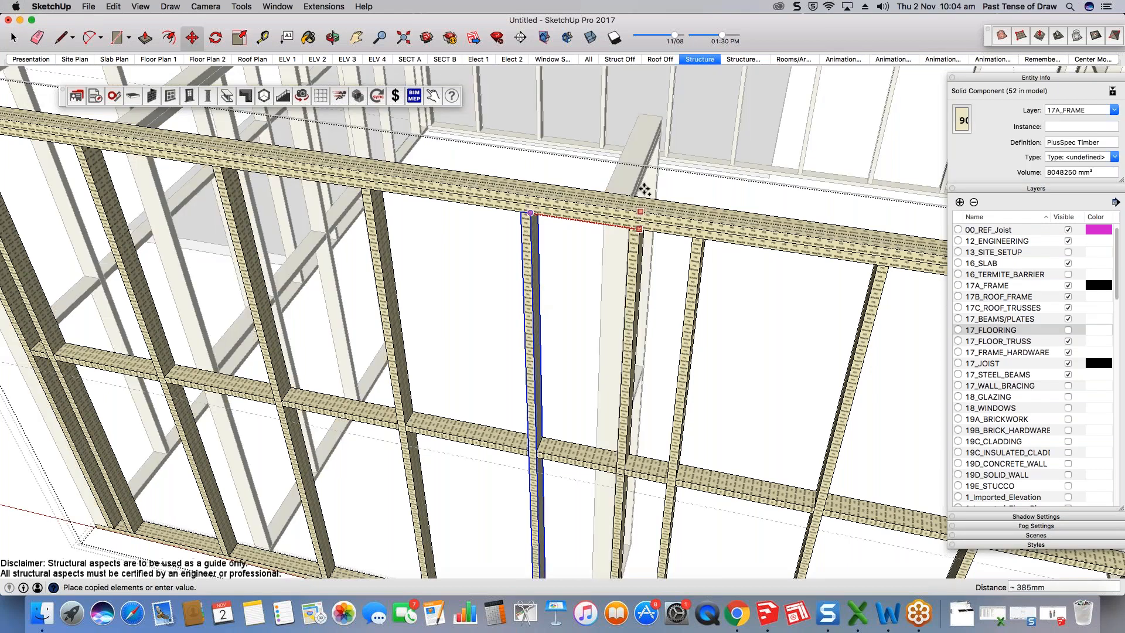
click(614, 285)
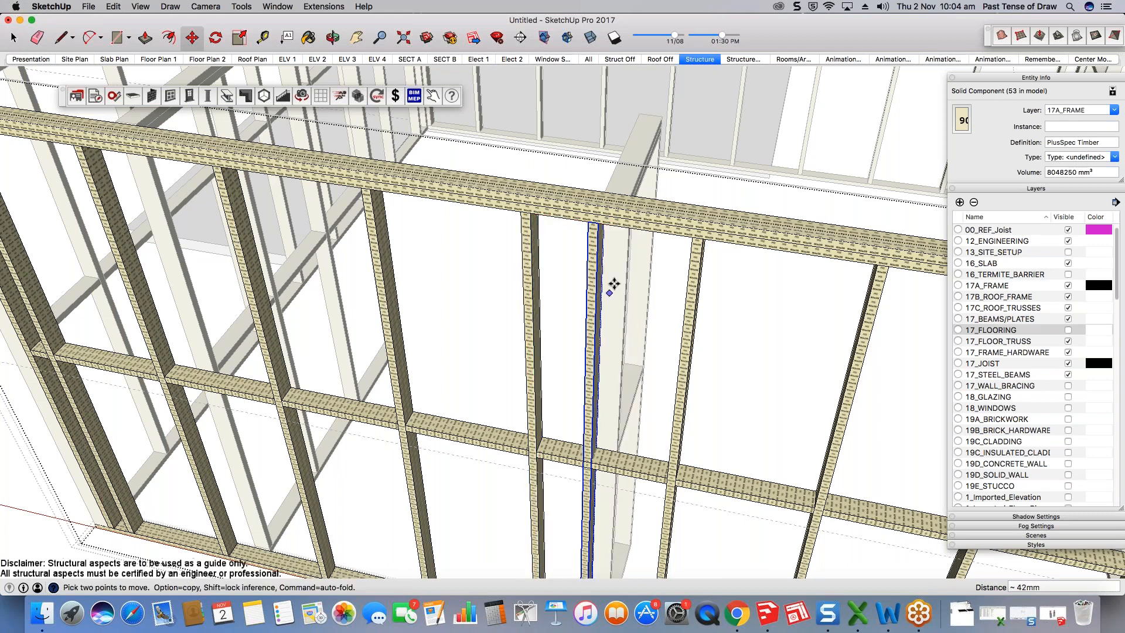
click(588, 222)
key(alt)
click(661, 120)
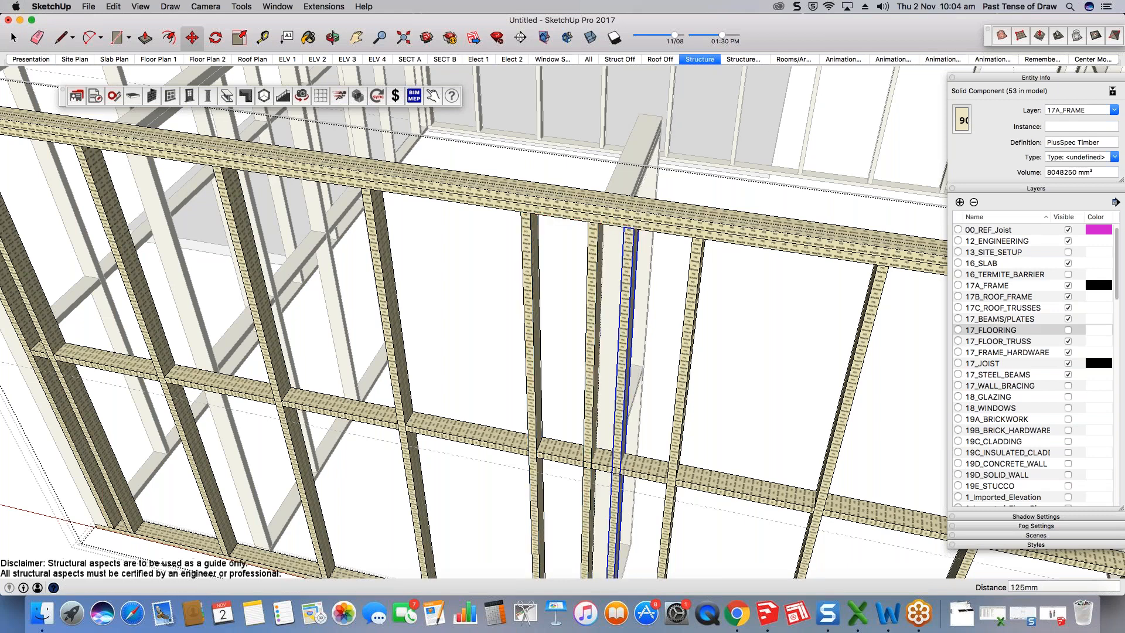
Step: Show the All scene and examine the room with its internal walls, the stepped decks and the surrounding paving
middle_drag(660, 121, 664, 121)
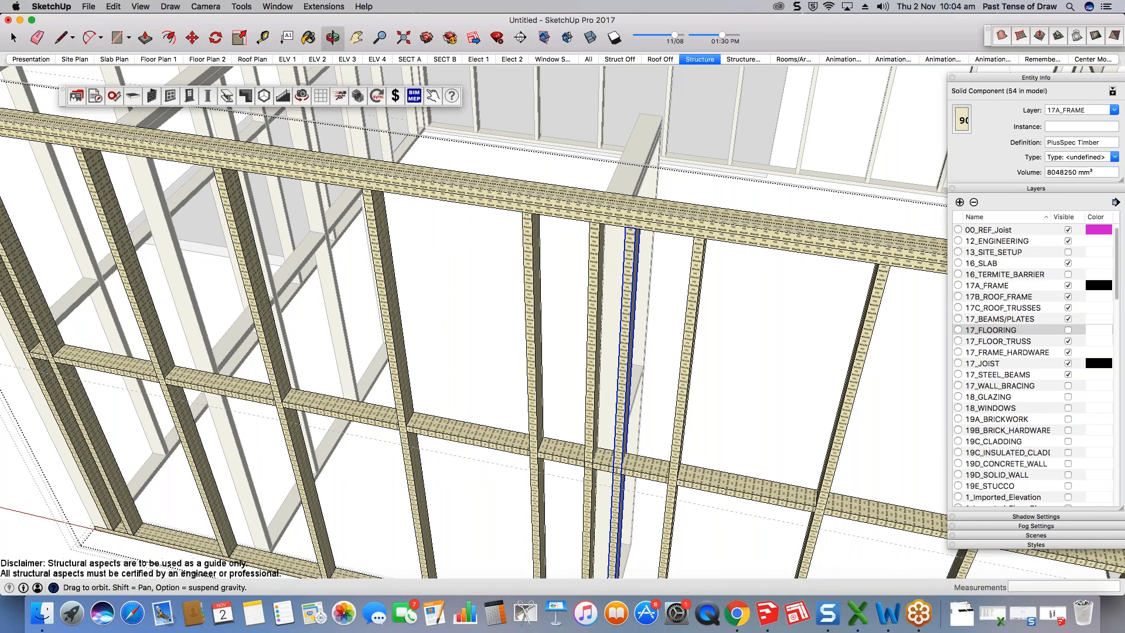
middle_drag(577, 237, 501, 219)
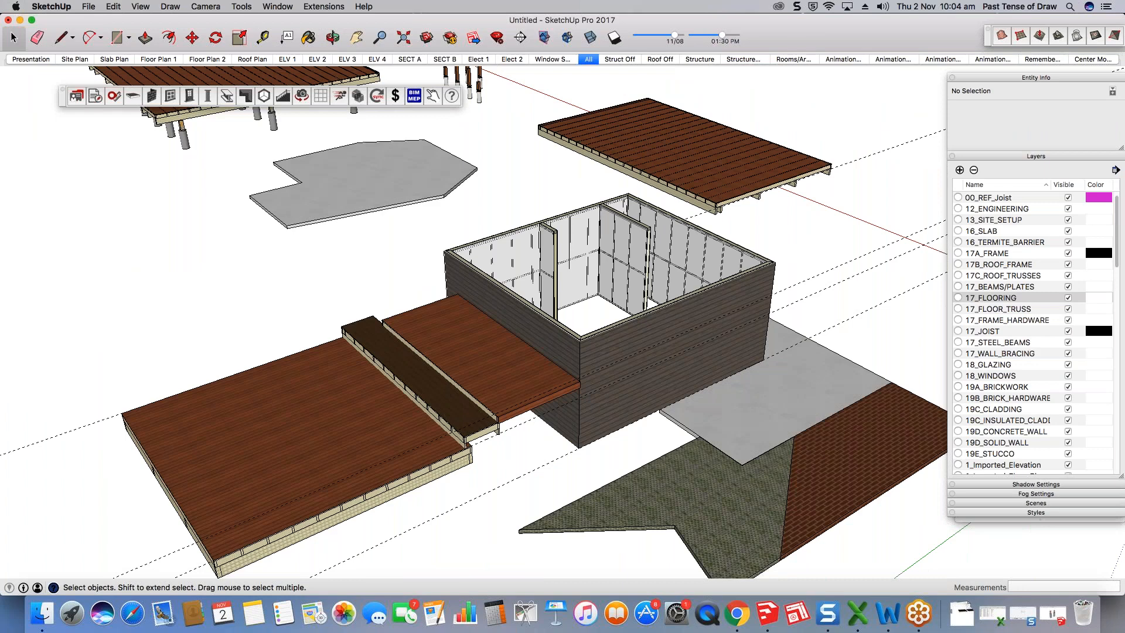
key(super+Tab)
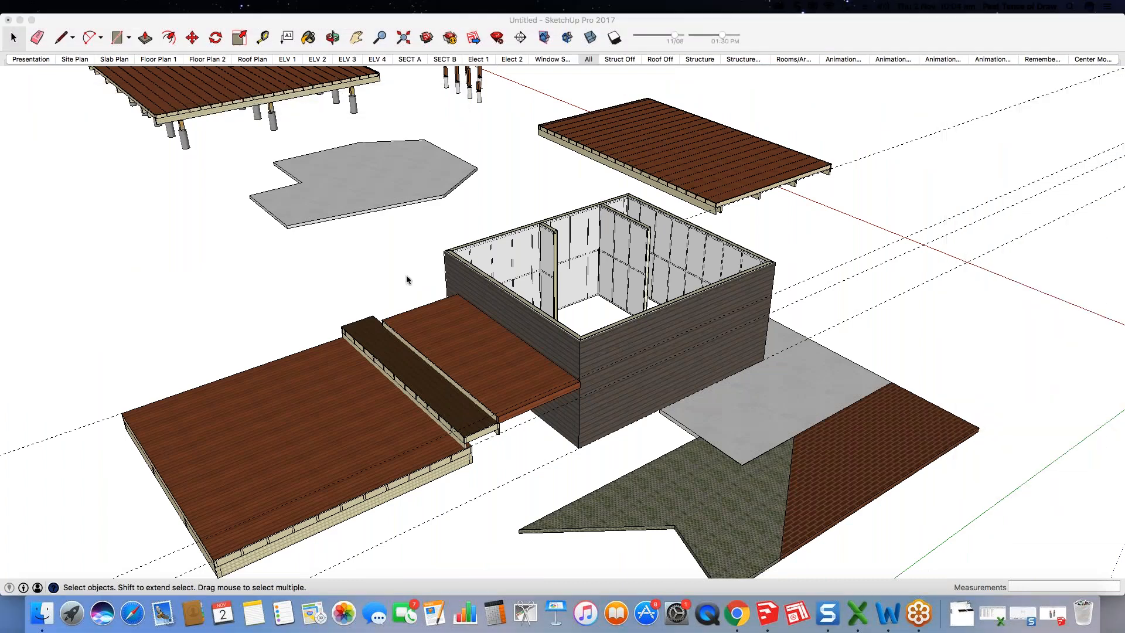
scroll(437, 282, down, 2)
scroll(437, 283, down, 3)
click(723, 332)
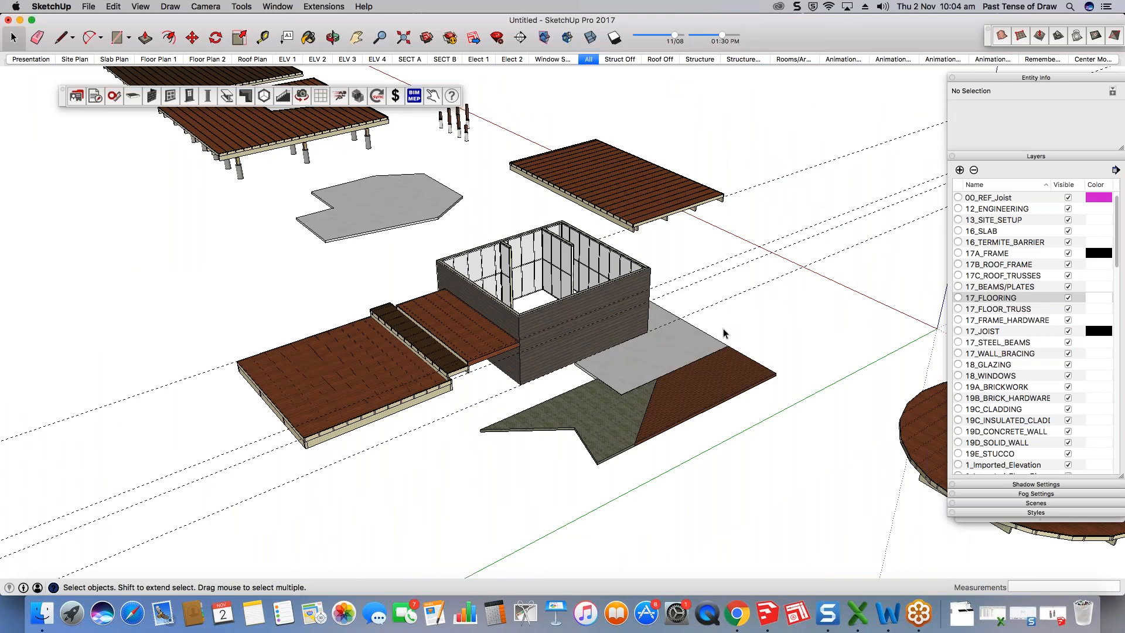
scroll(679, 338, up, 3)
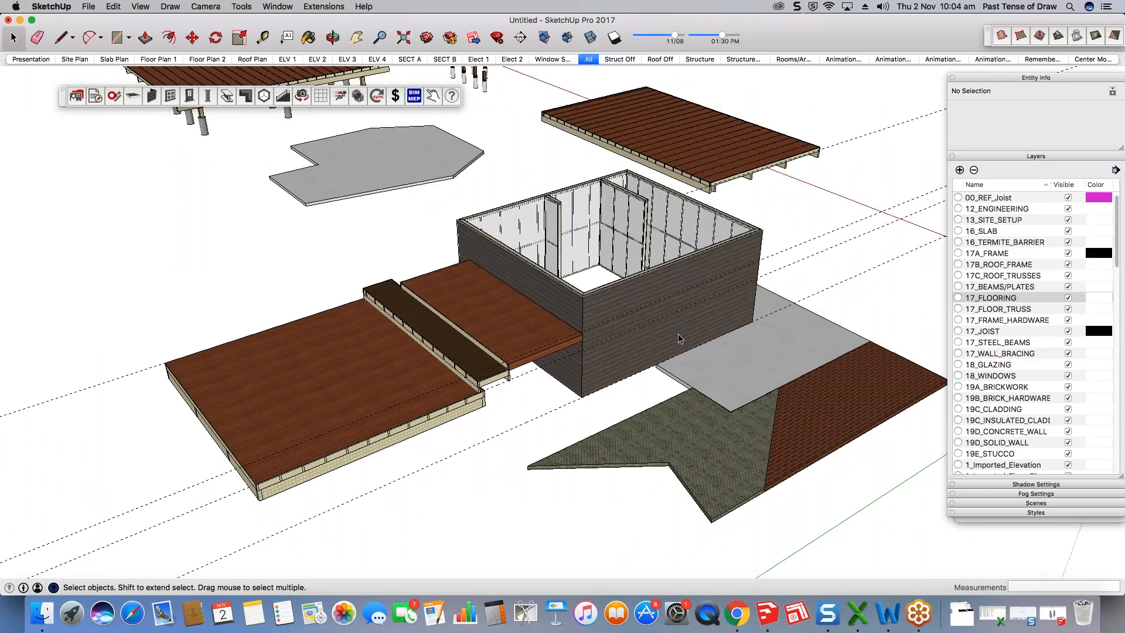
scroll(725, 326, down, 2)
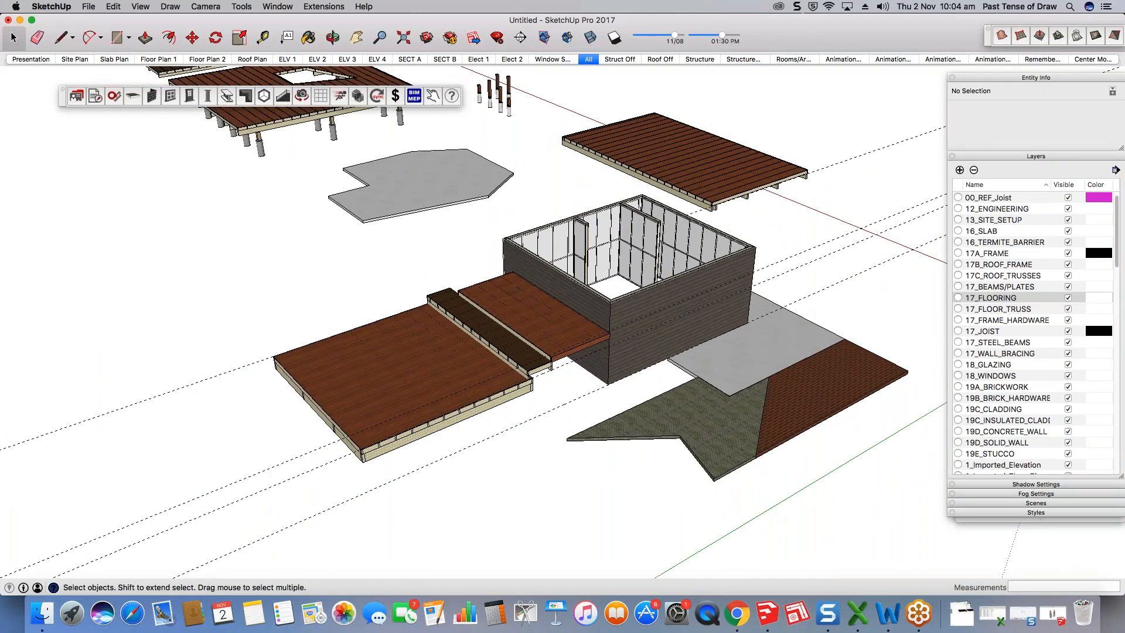
Step: Open the Handrail tool settings and choose Wire as the handrail type
click(283, 96)
click(67, 88)
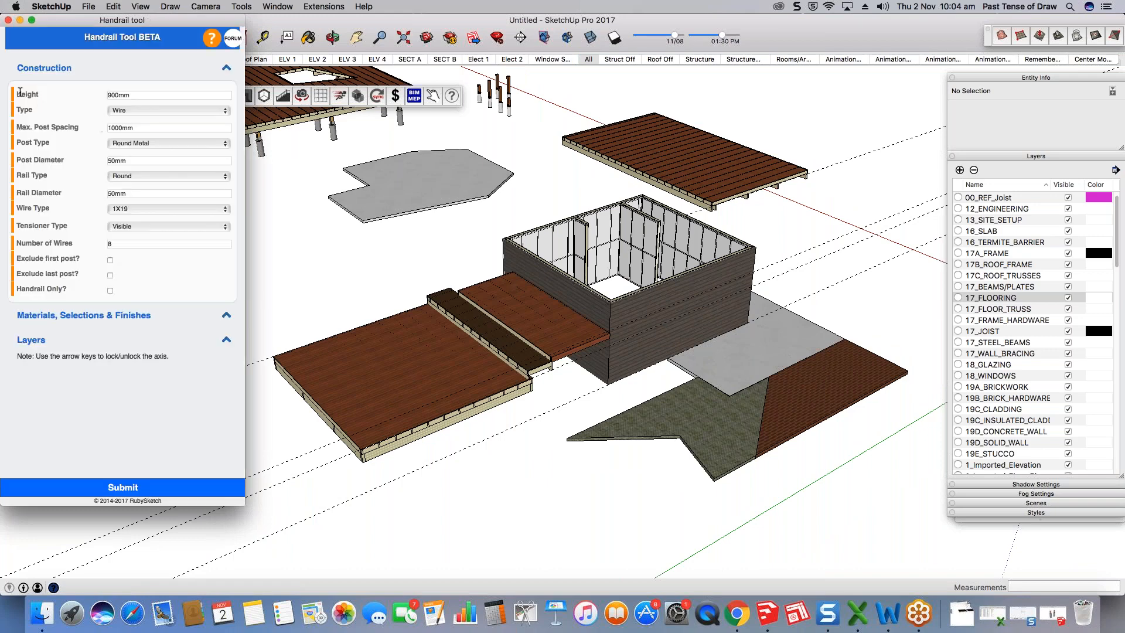
mouse_move(17, 109)
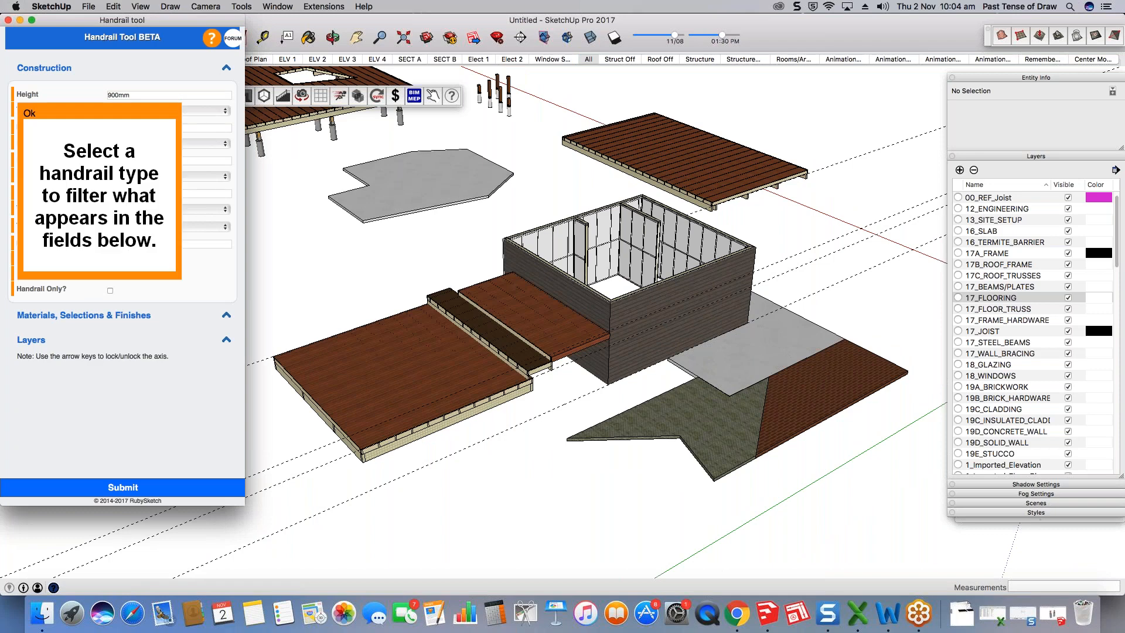
click(139, 110)
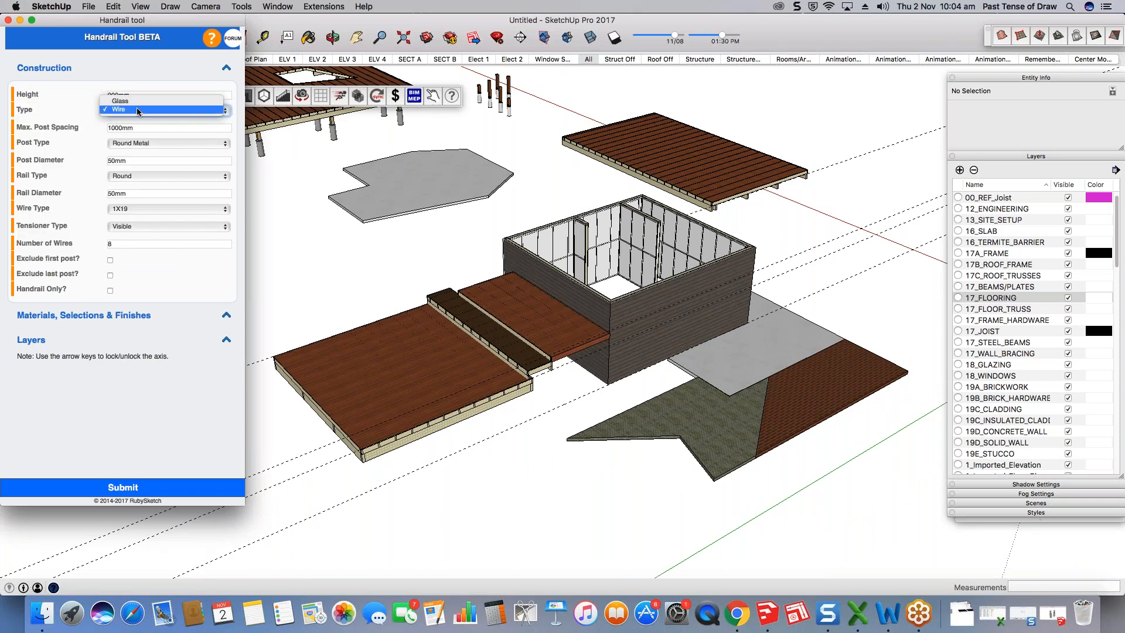
click(139, 110)
Step: Choose Round Metal posts, a Round rail and 1X19 wire for the handrail
mouse_move(13, 125)
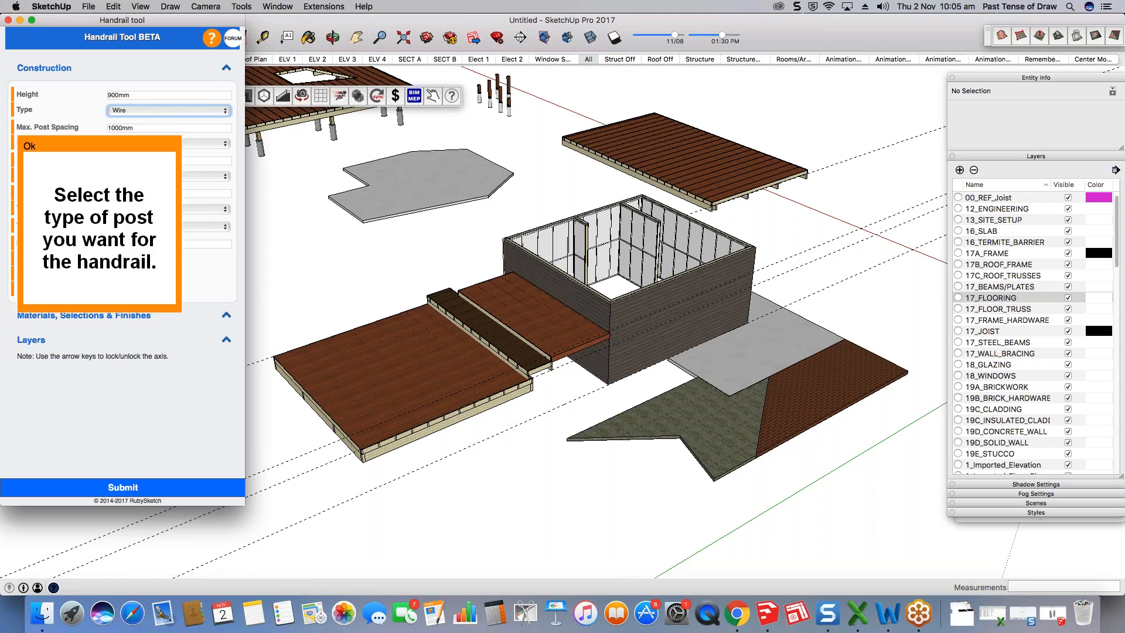
click(164, 143)
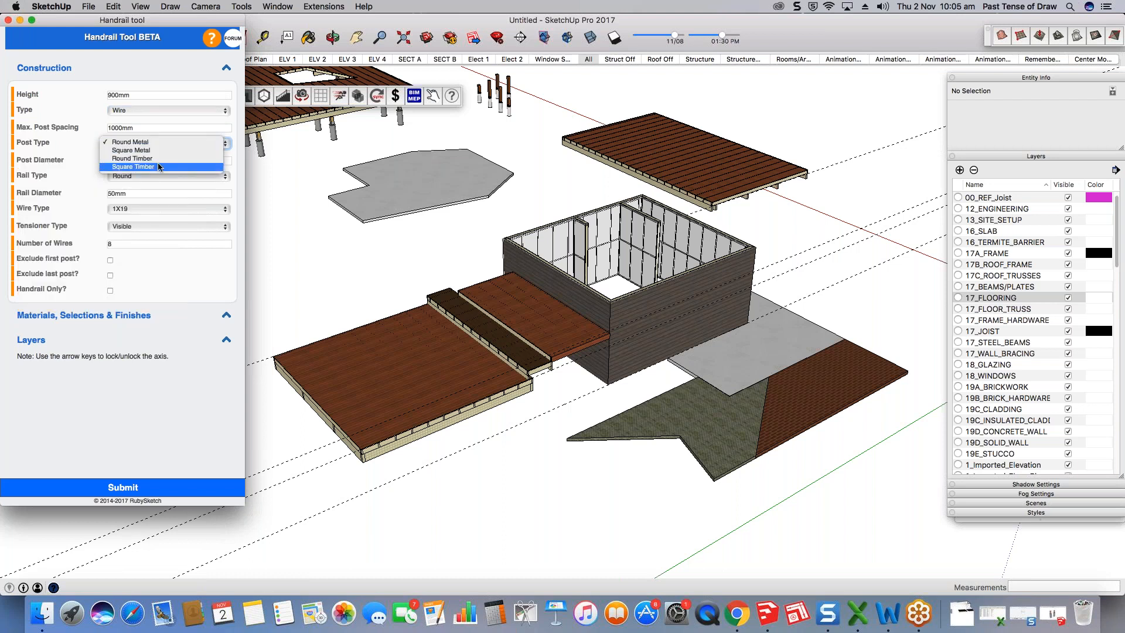
click(147, 142)
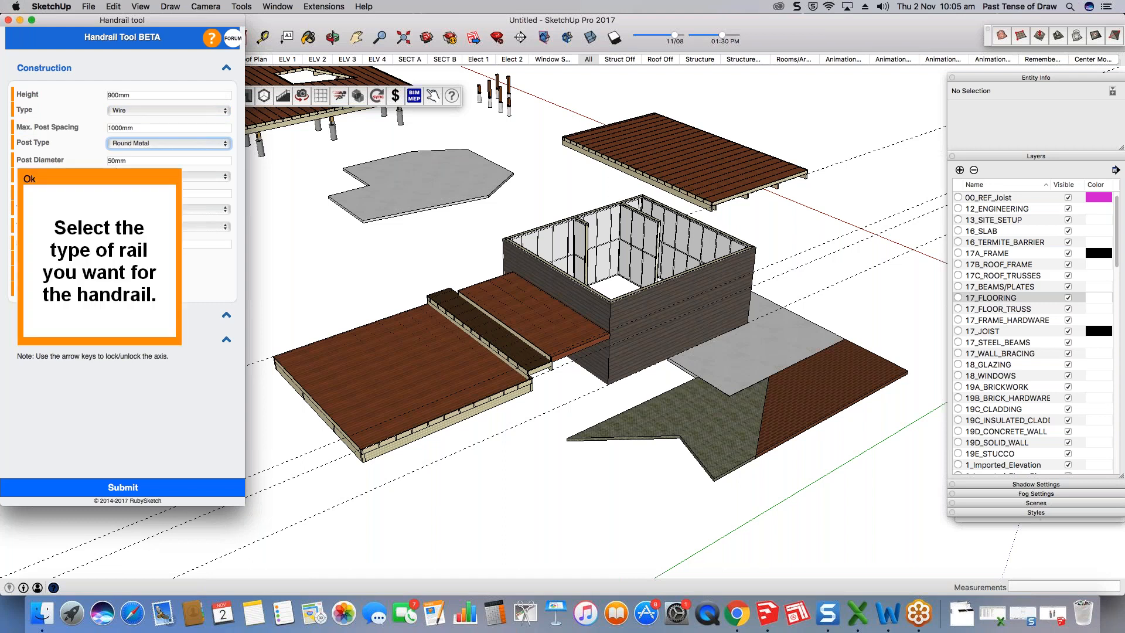
click(139, 175)
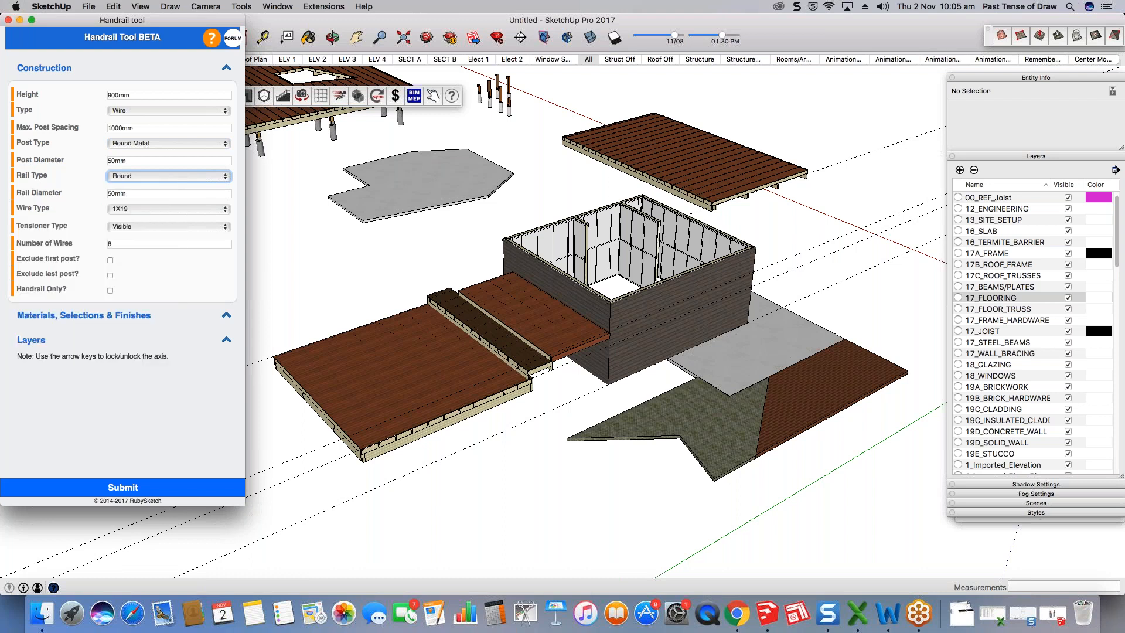
click(170, 210)
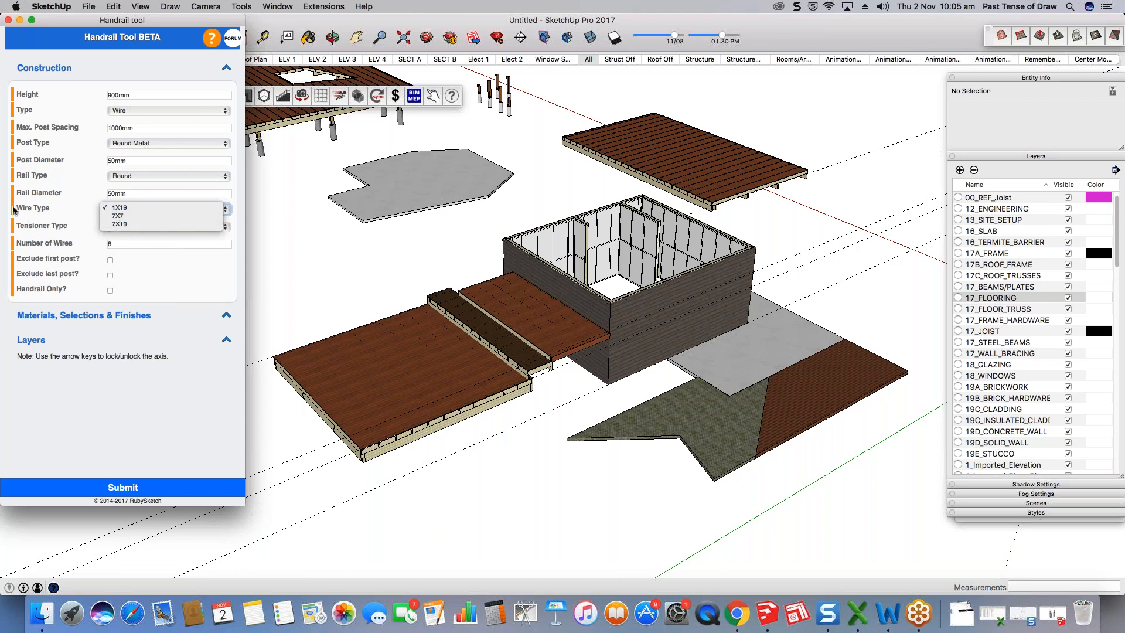
click(136, 208)
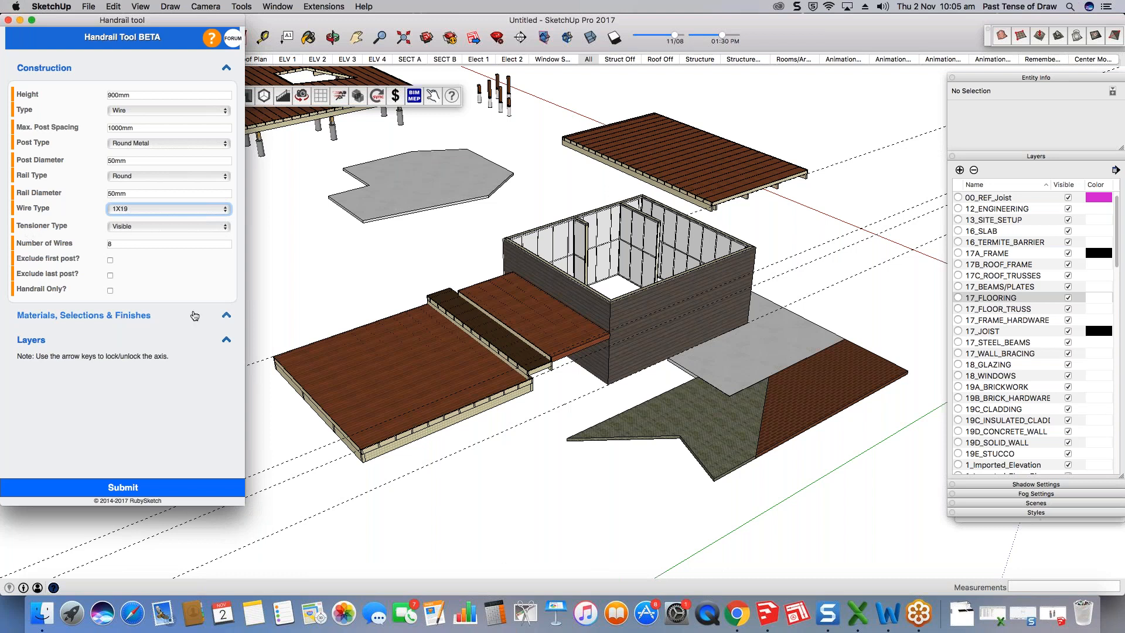
Step: Keep Aluminium as the post material in the handrail's material settings and submit the wire handrail settings
click(155, 320)
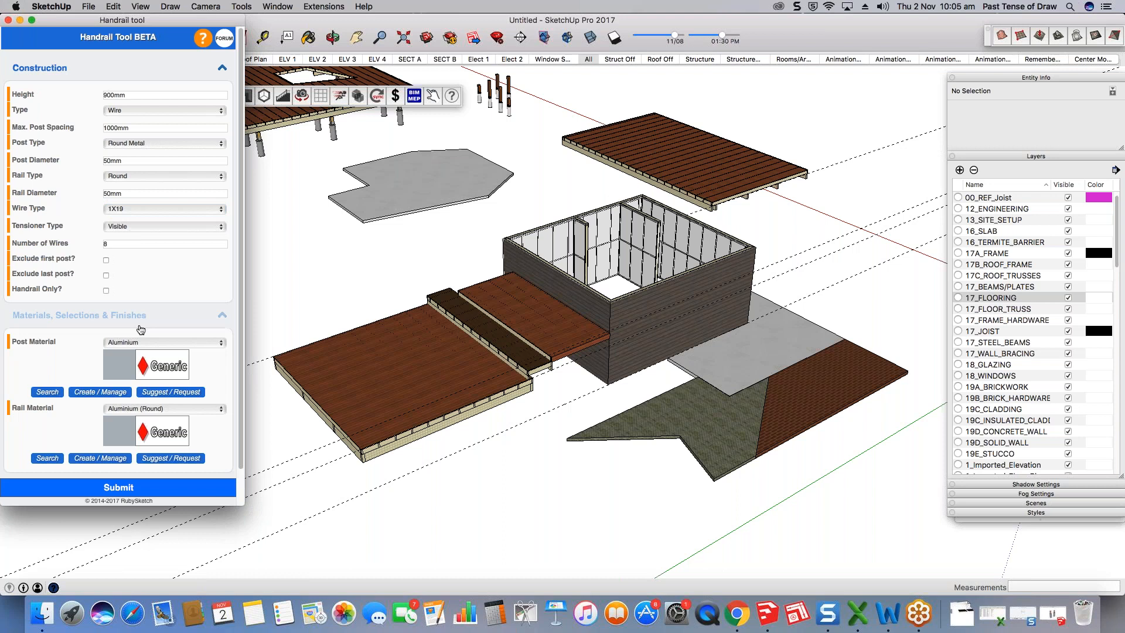
scroll(79, 353, down, 2)
click(141, 316)
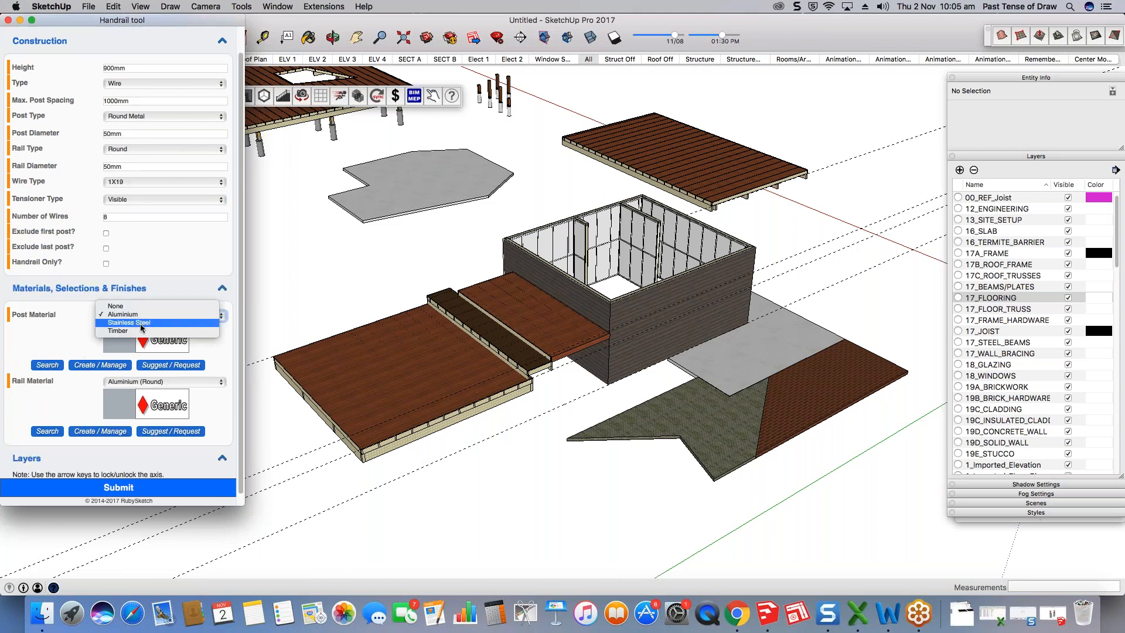
click(153, 314)
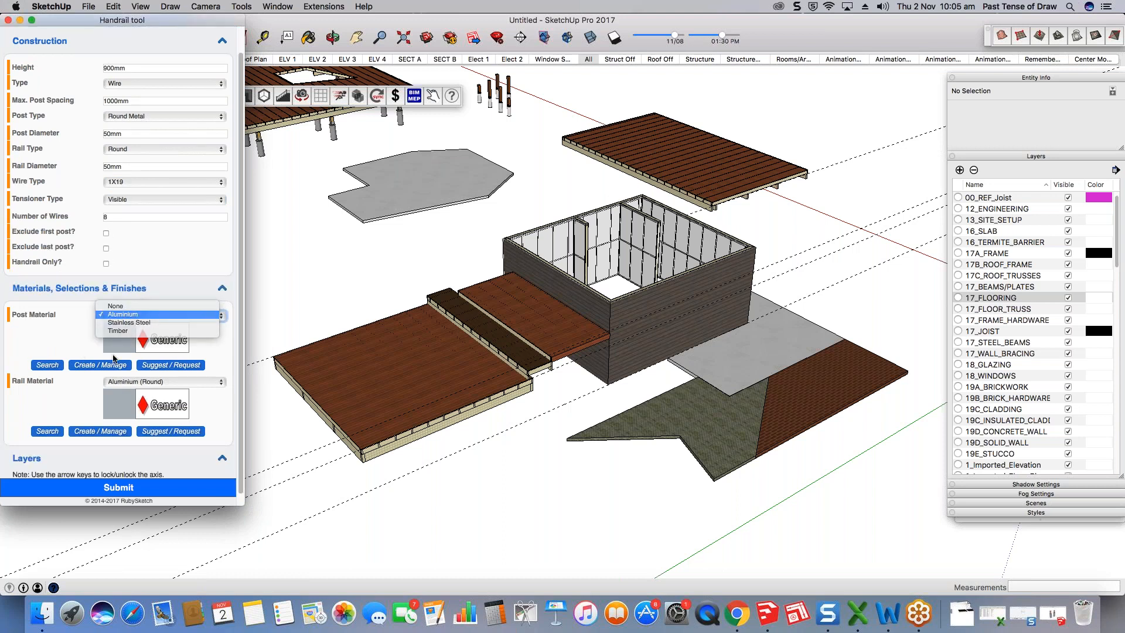
scroll(139, 375, down, 1)
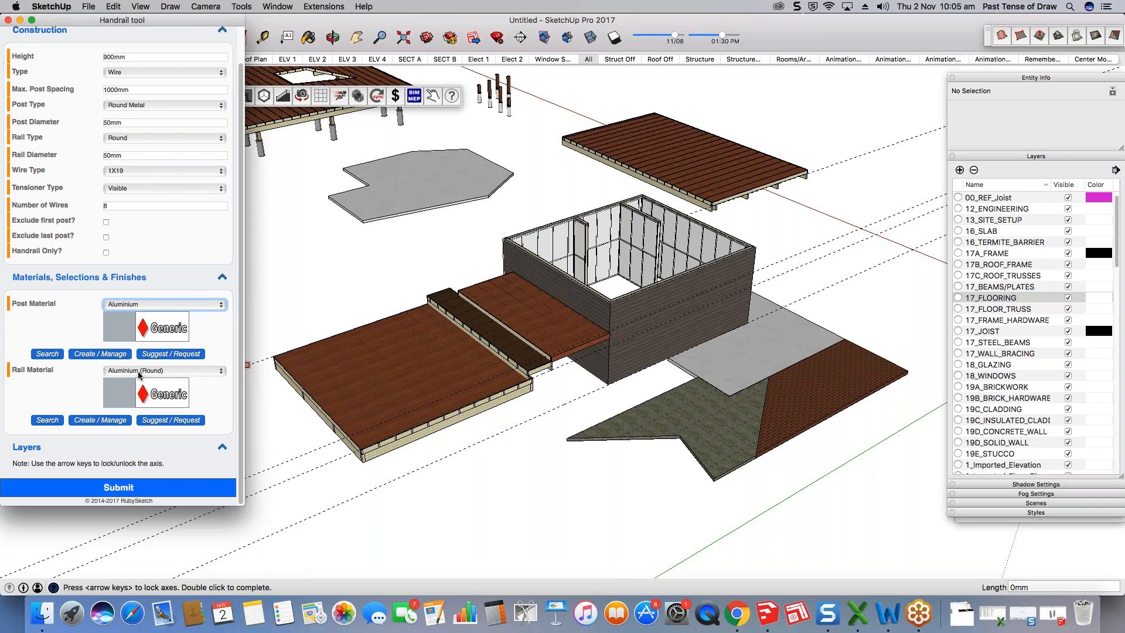
scroll(139, 376, up, 2)
click(118, 487)
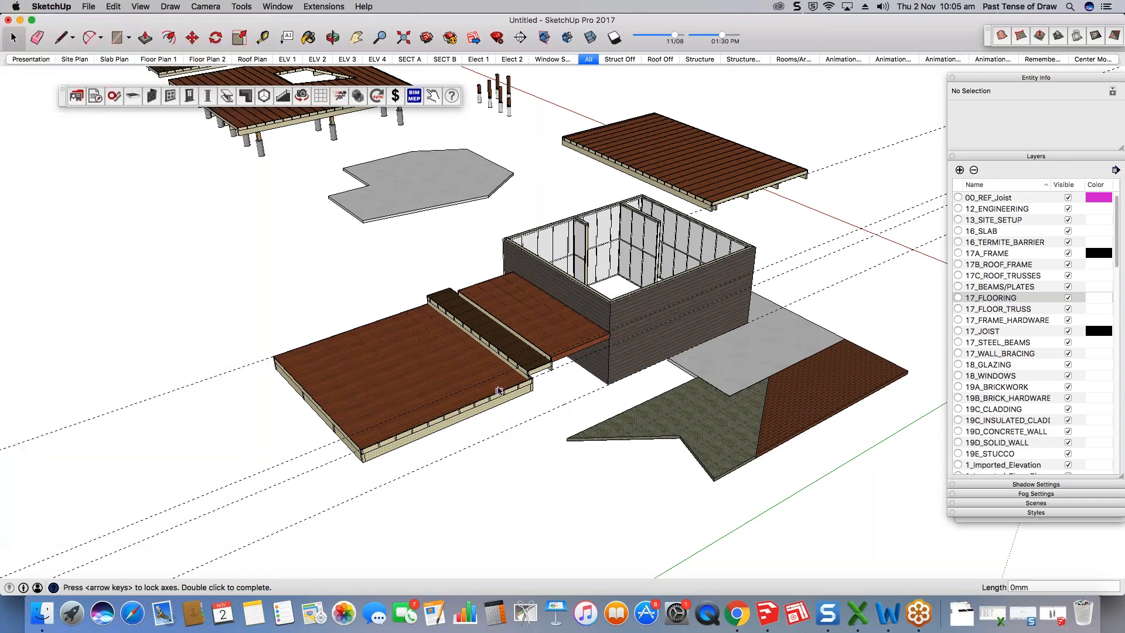
Step: Draw a wire handrail about 4831 mm long along the front edge of the large lower deck
scroll(498, 388, up, 3)
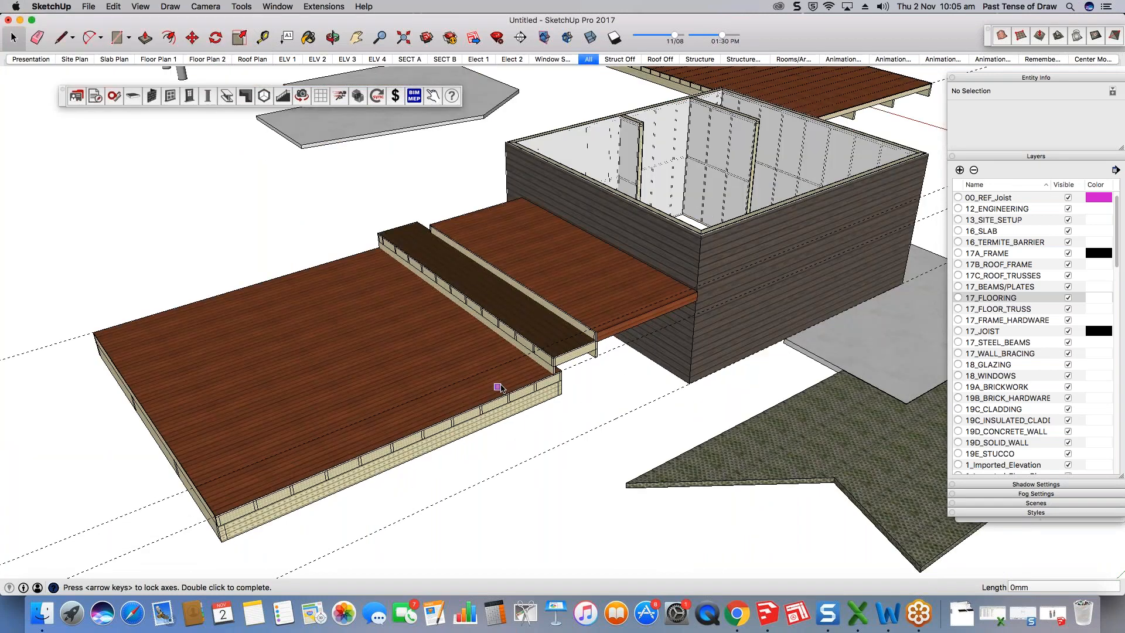
scroll(498, 388, up, 2)
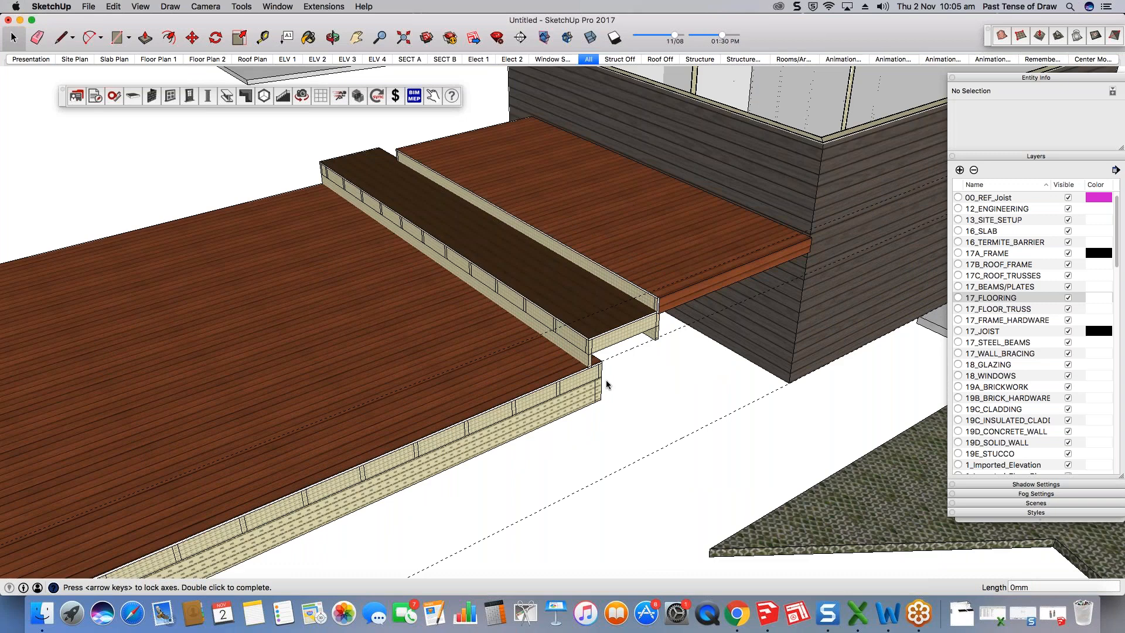
scroll(669, 332, up, 1)
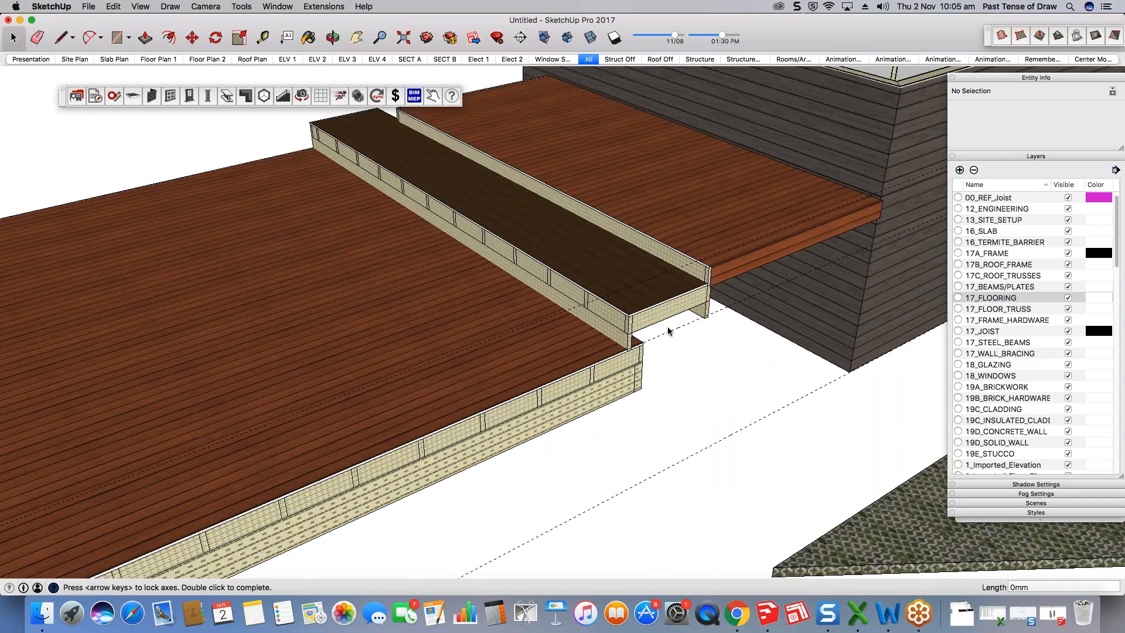
scroll(668, 331, up, 2)
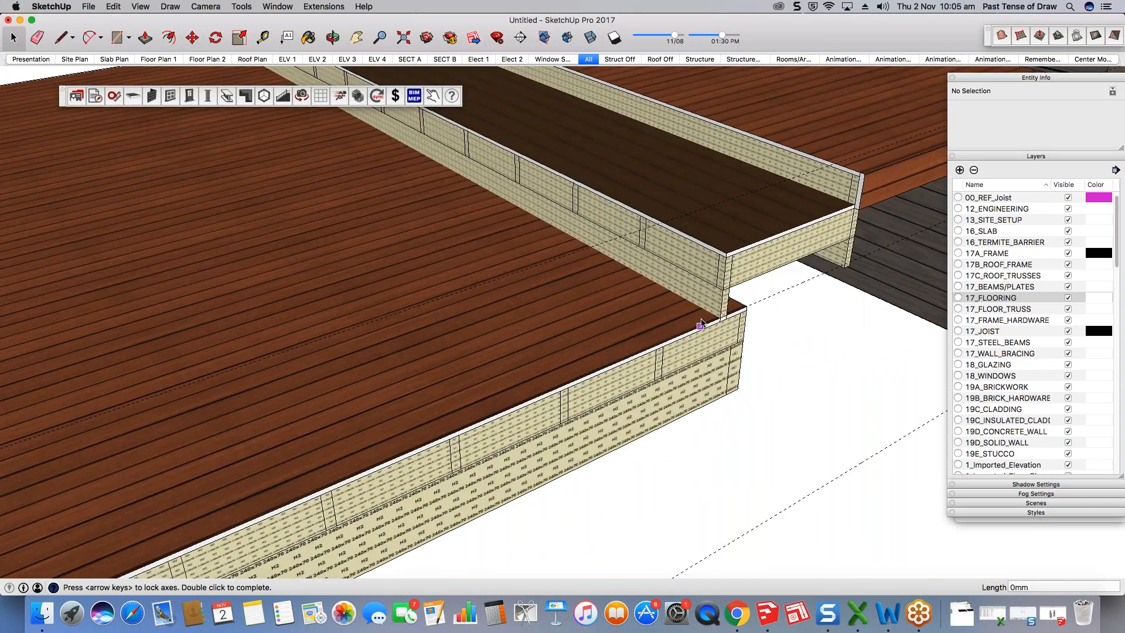
scroll(345, 477, down, 5)
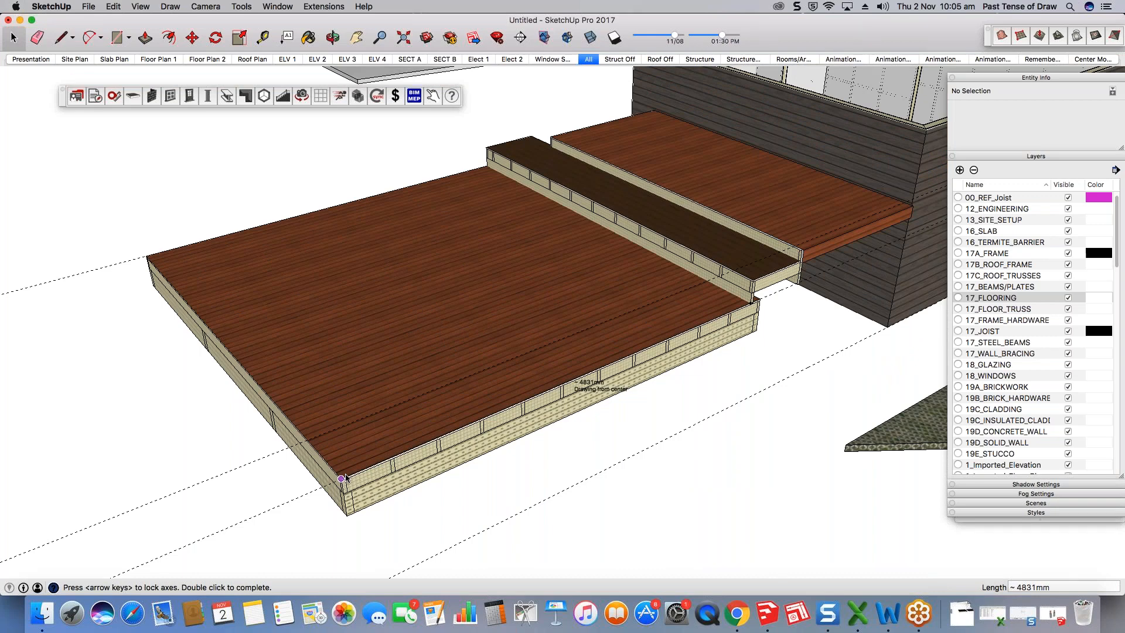
double_click(345, 477)
scroll(783, 246, up, 1)
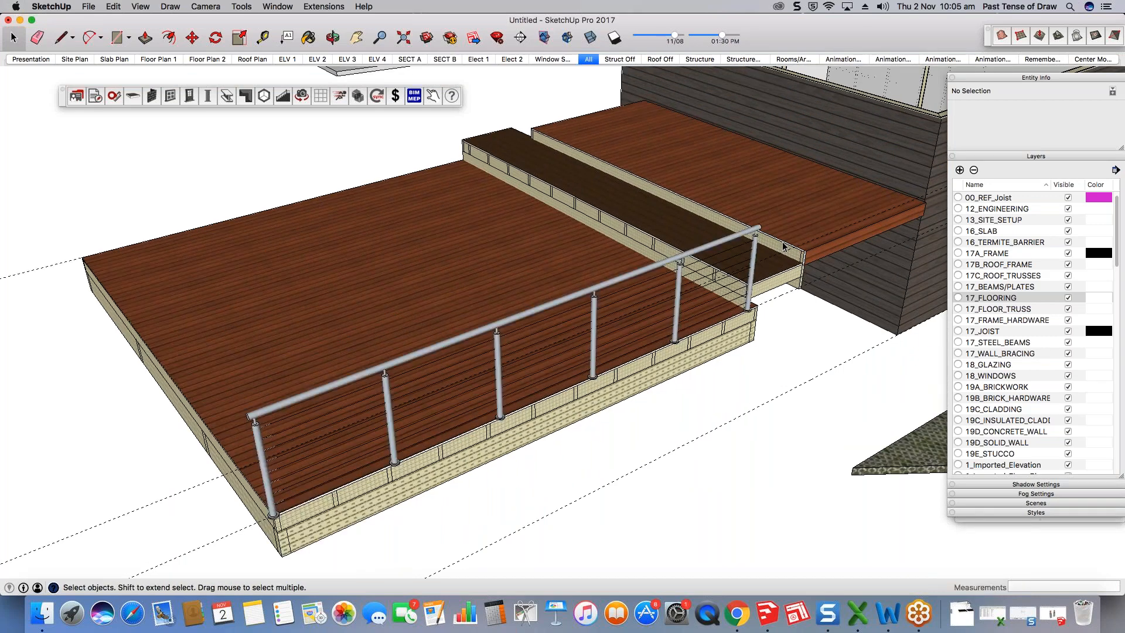
Step: Try to move the wire handrail inward from the front edge of the lower deck, starting at its end post
scroll(624, 263, up, 5)
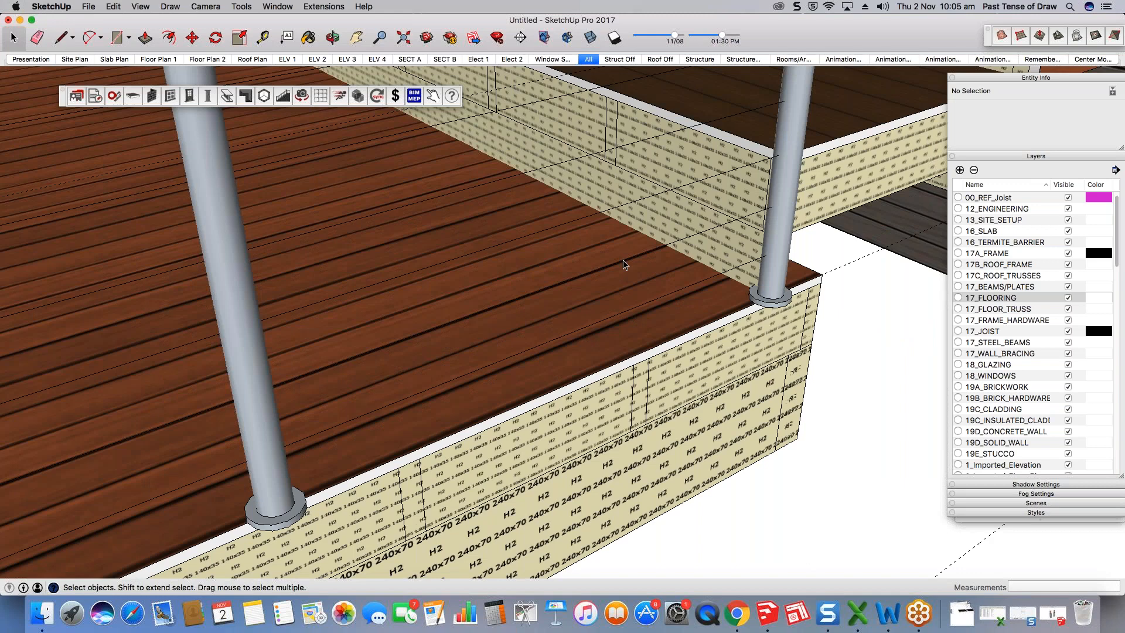
middle_drag(623, 259, 691, 342)
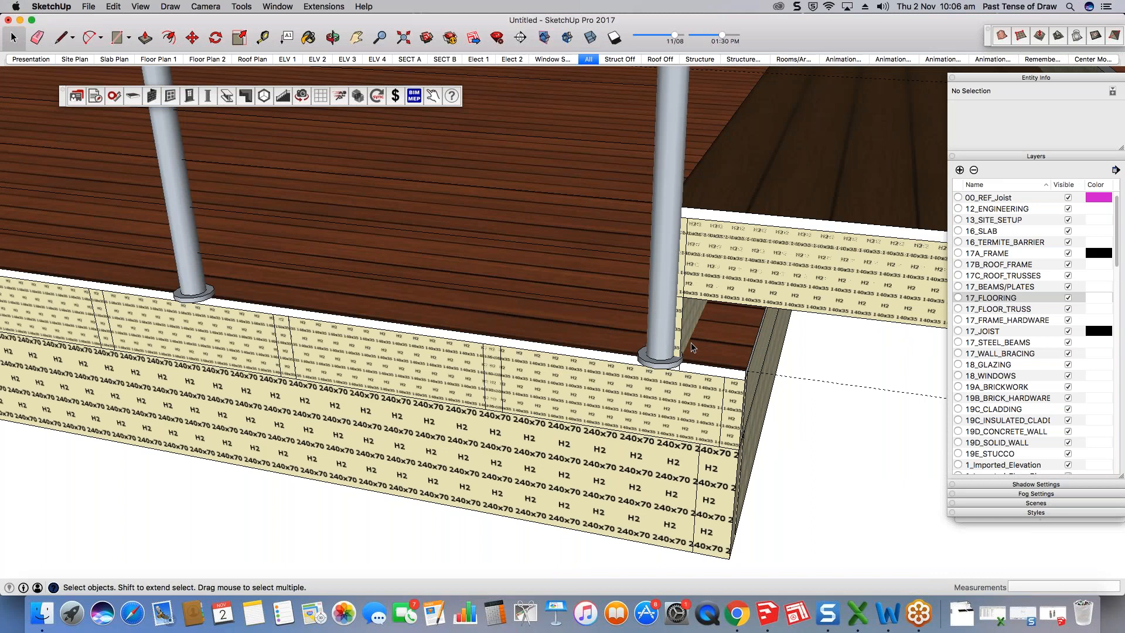
key(m)
scroll(691, 342, up, 3)
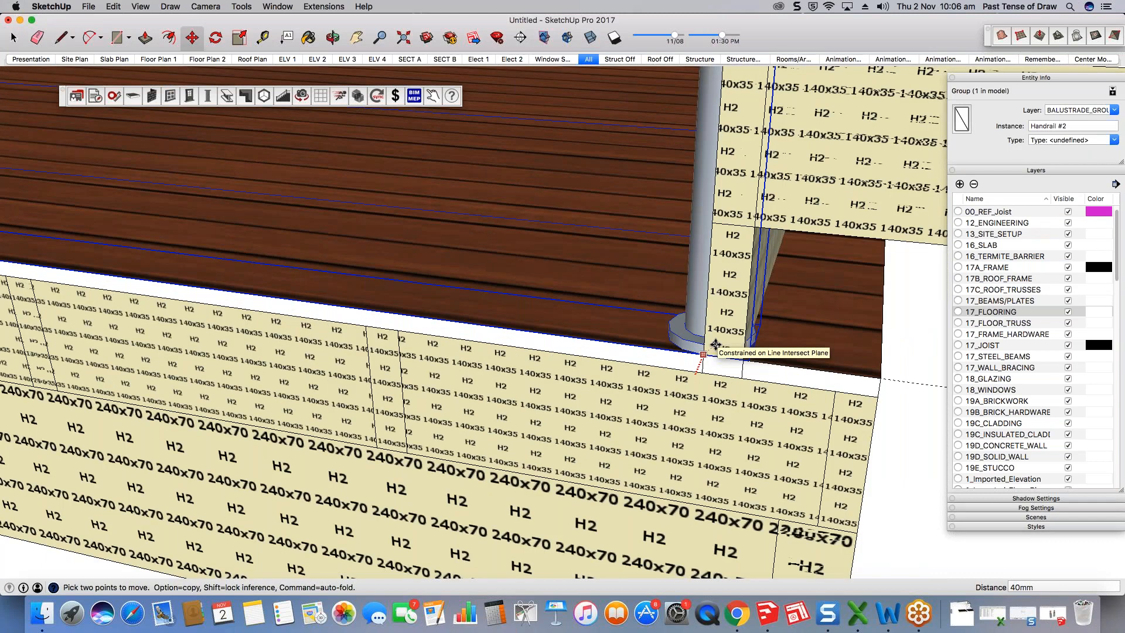
middle_drag(715, 344, 586, 338)
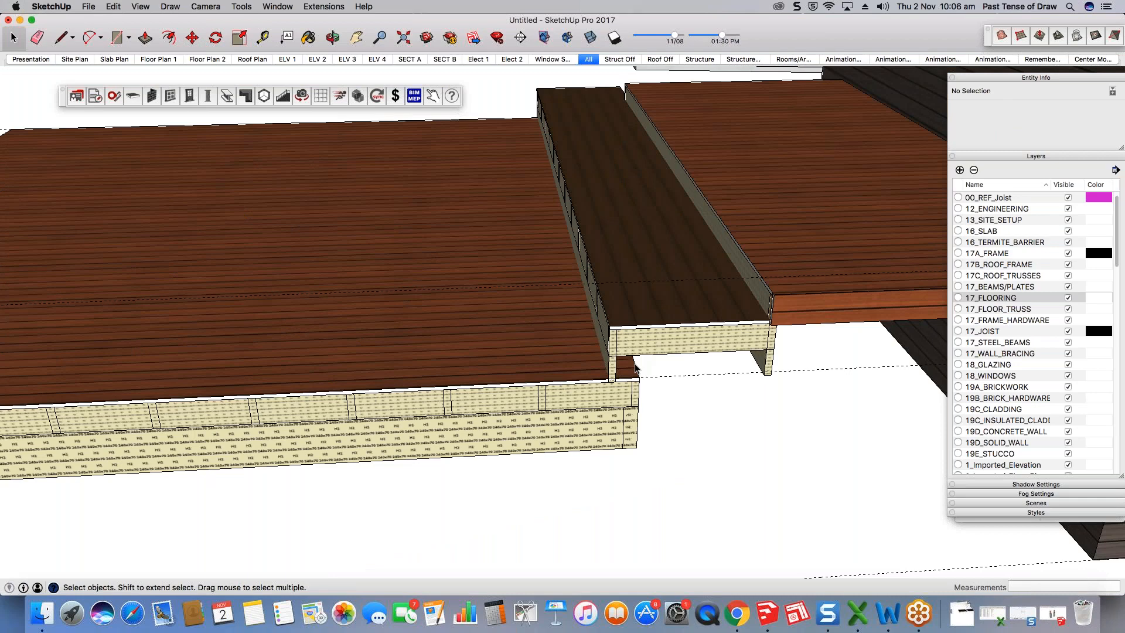
Step: Add guide lines across the lower deck near both ends of its front edge, about 4593 mm apart
key(t)
click(636, 365)
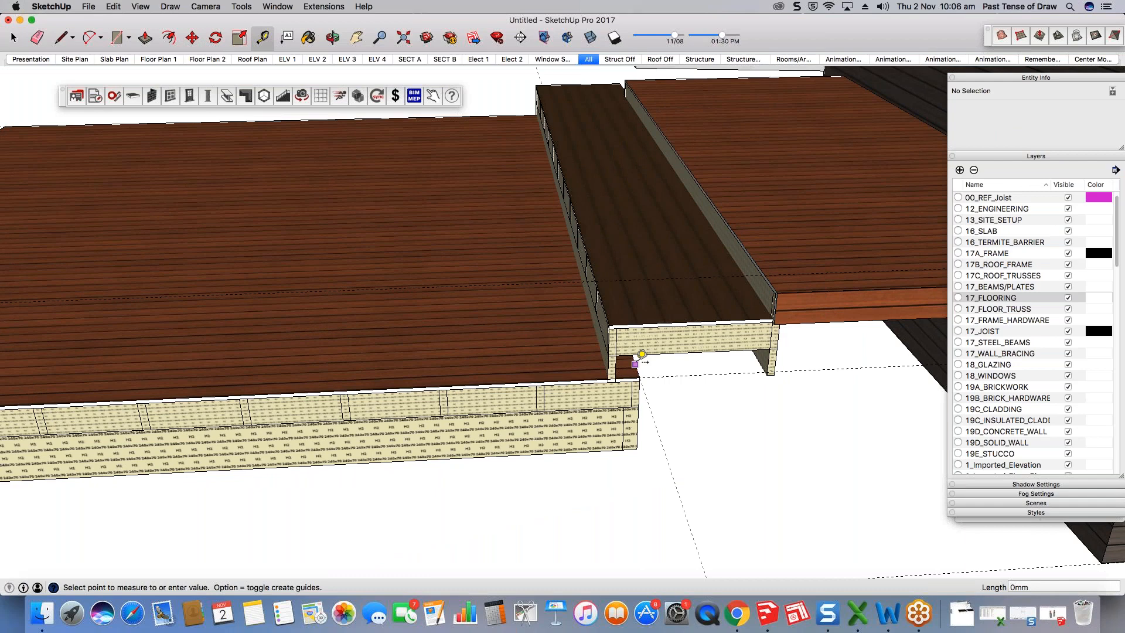
scroll(642, 362, down, 5)
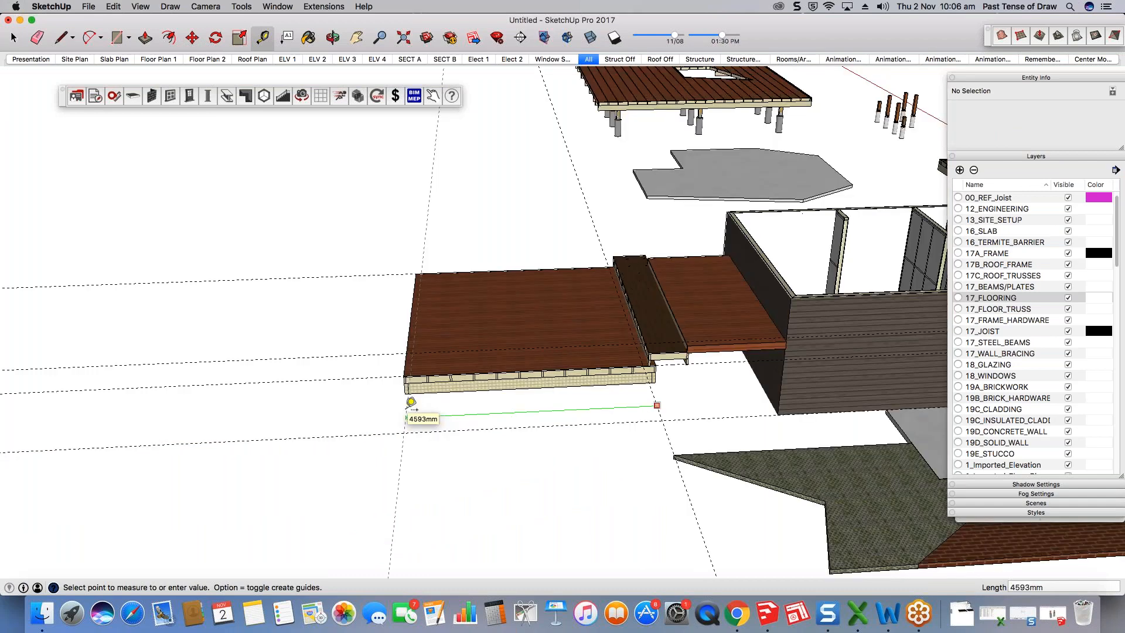
click(412, 402)
scroll(481, 329, up, 3)
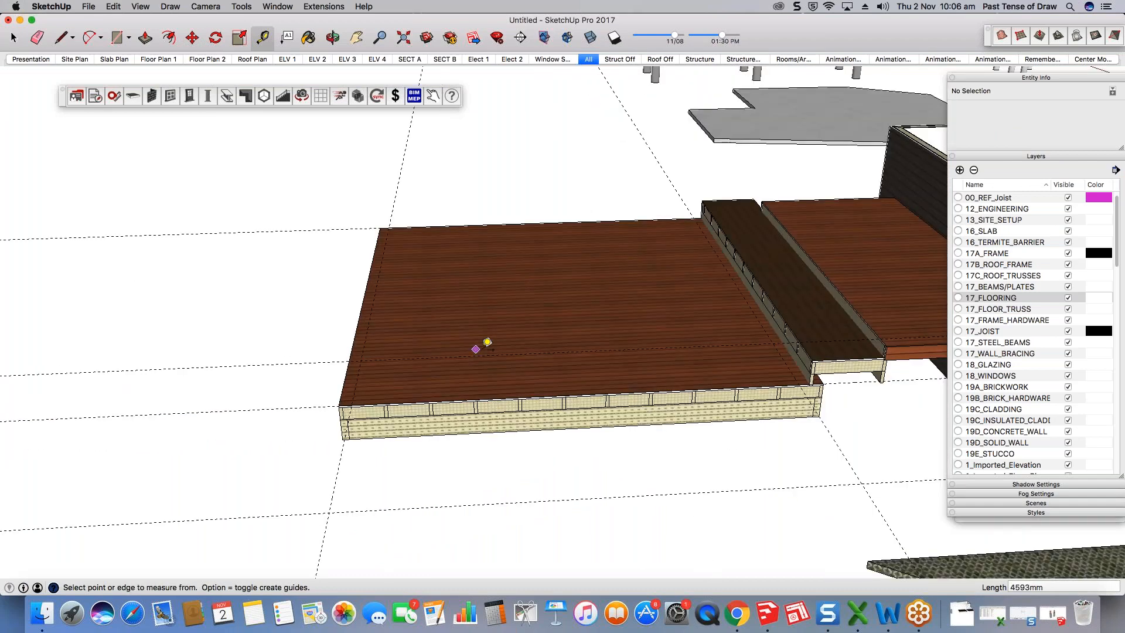
key(space)
Step: Draw a wire handrail about 4538 mm long on the lower deck's front edge, between the two end guides
click(283, 95)
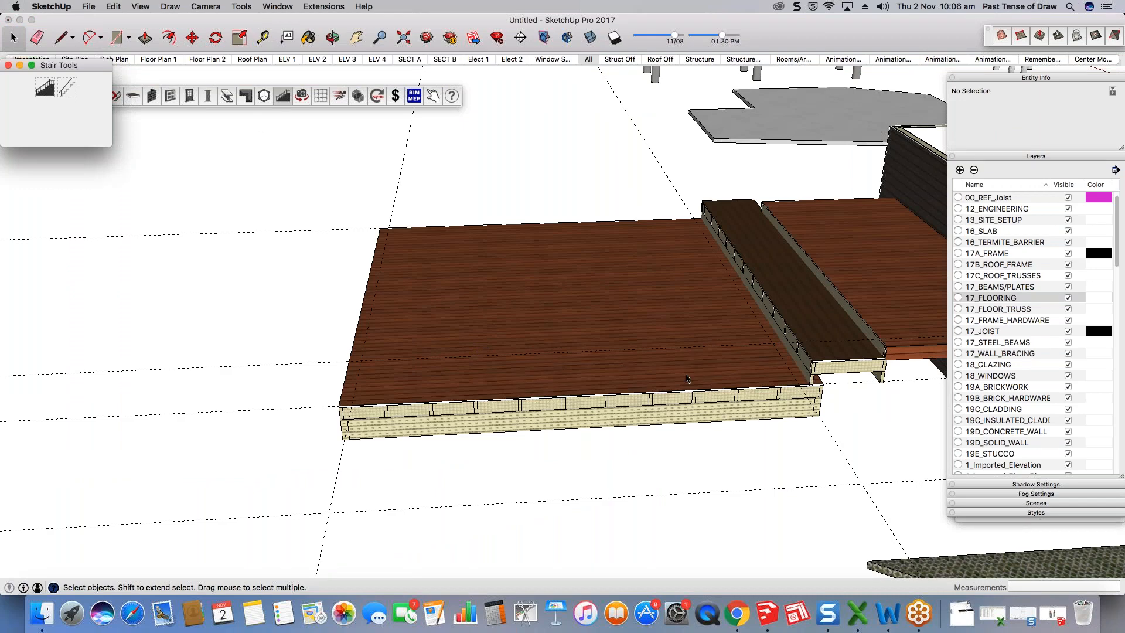
scroll(750, 387, up, 2)
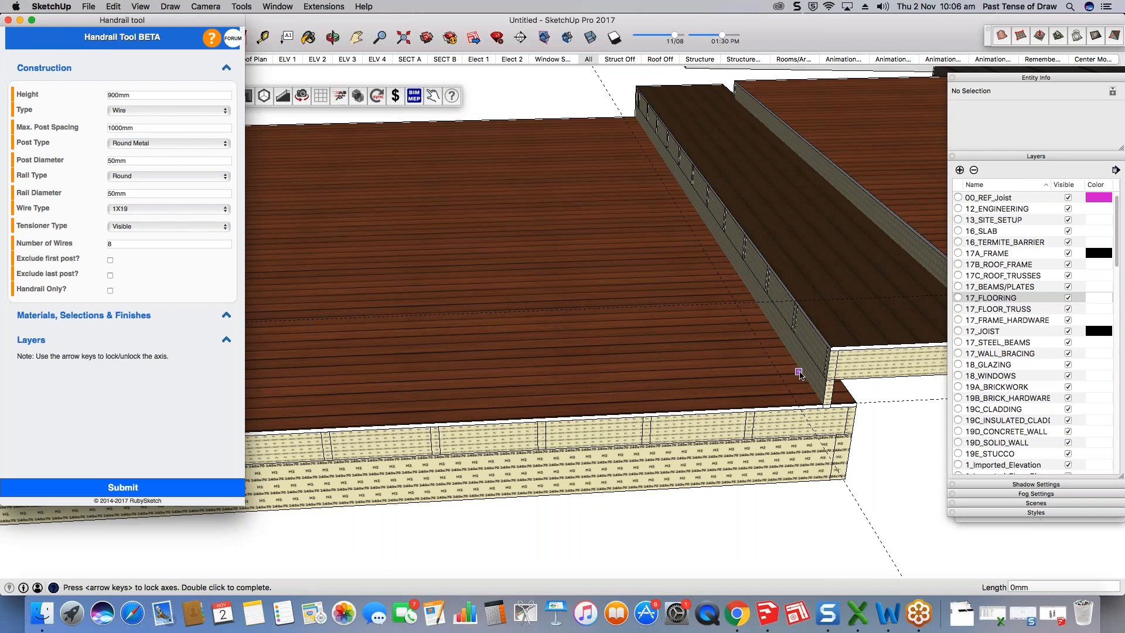
scroll(799, 373, up, 2)
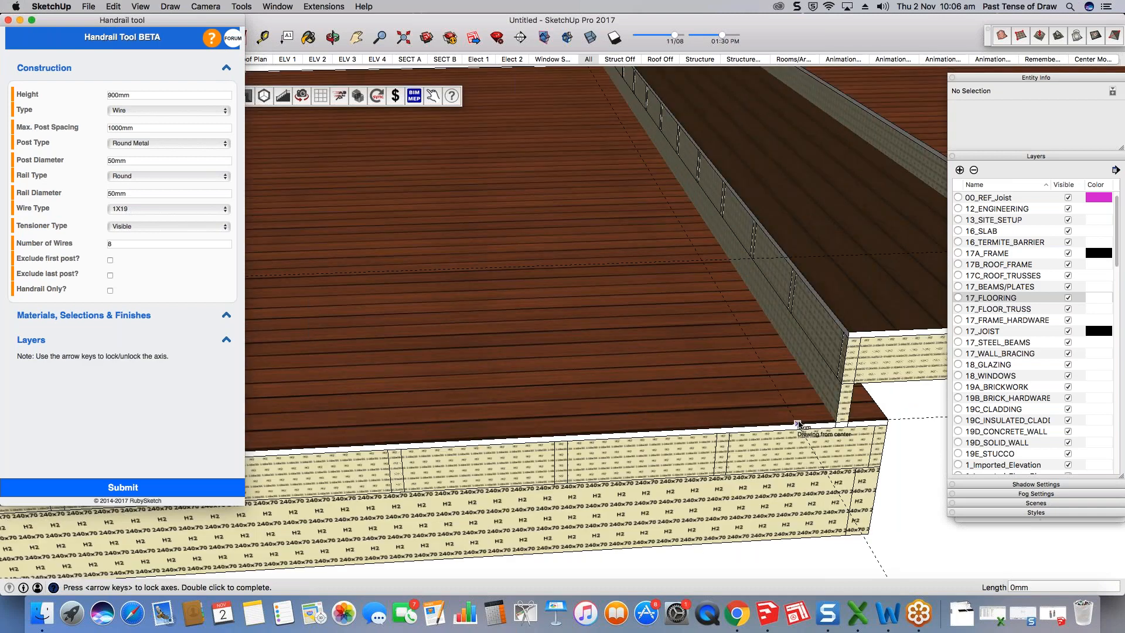
click(798, 425)
scroll(798, 425, down, 3)
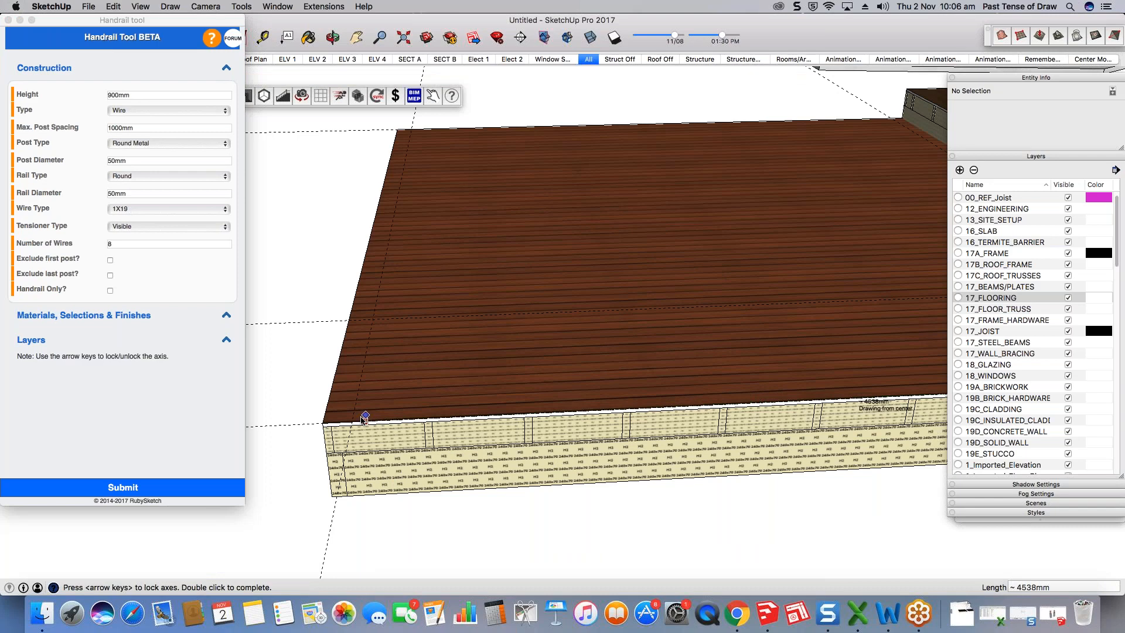
click(365, 418)
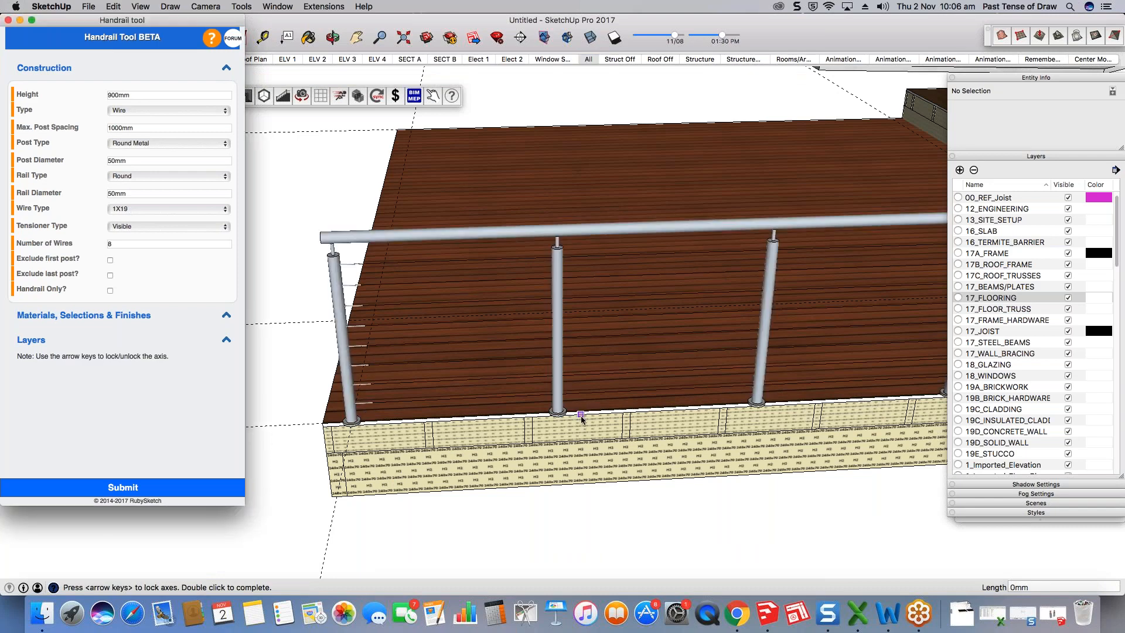
double_click(582, 418)
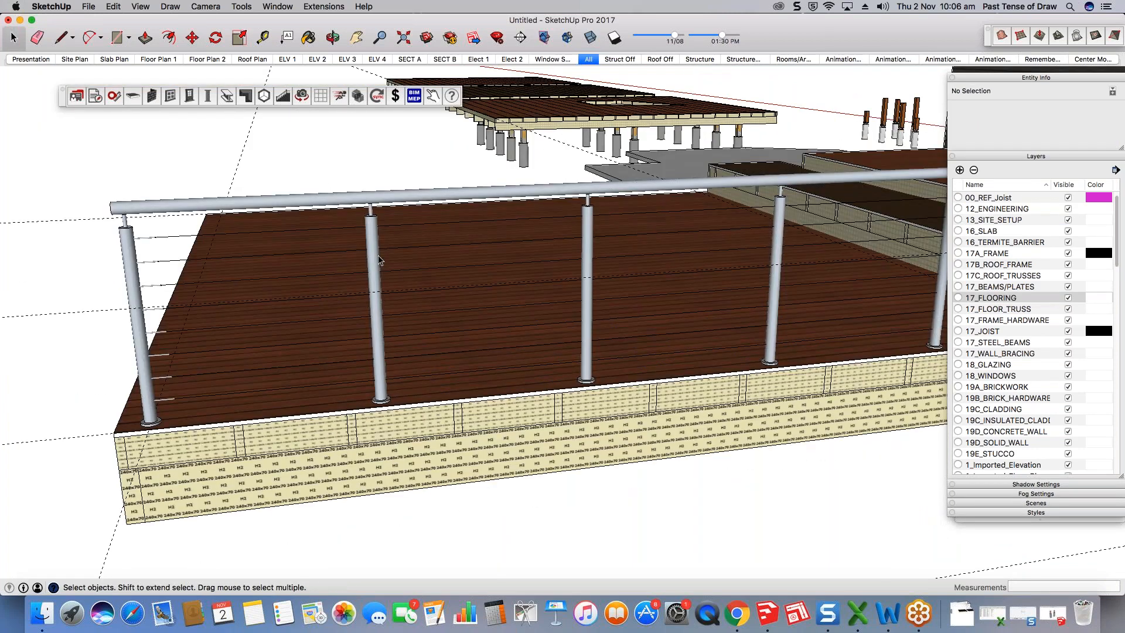
Step: Change the deck's handrail to Glass with a height of 1500 mm and a maximum post spacing of 1200 mm
click(280, 328)
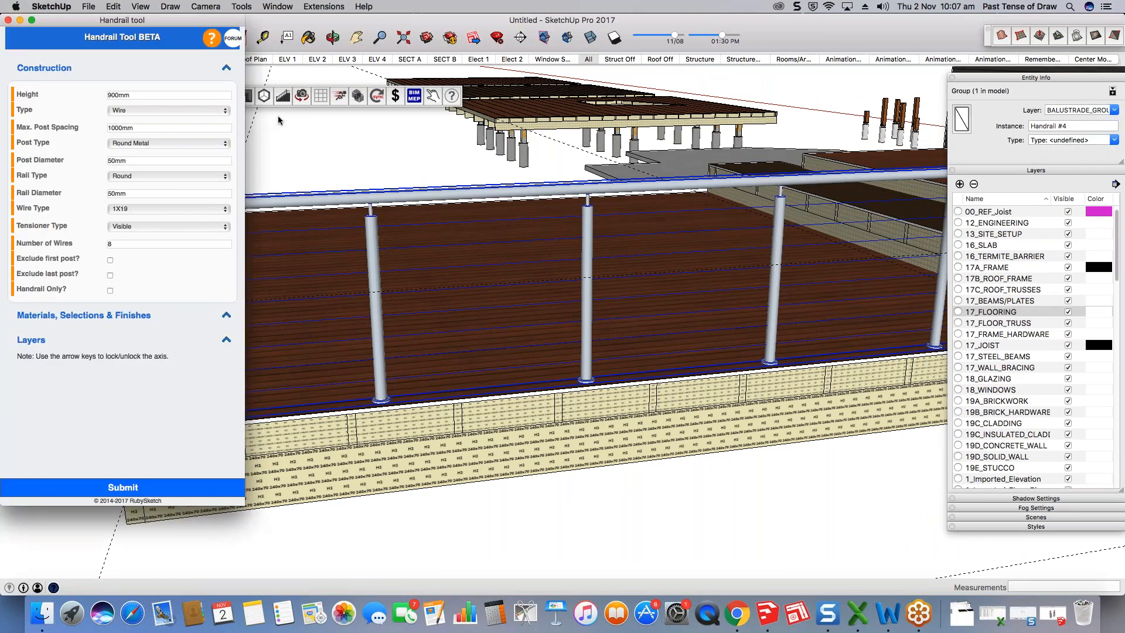
click(128, 111)
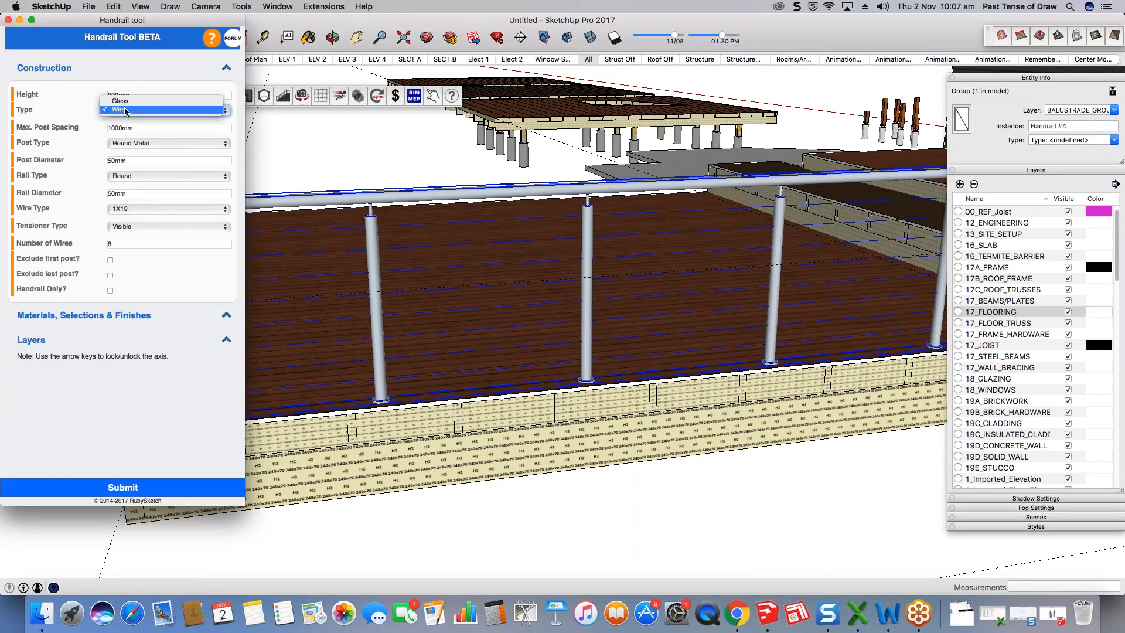
click(120, 101)
double_click(120, 95)
text(1)
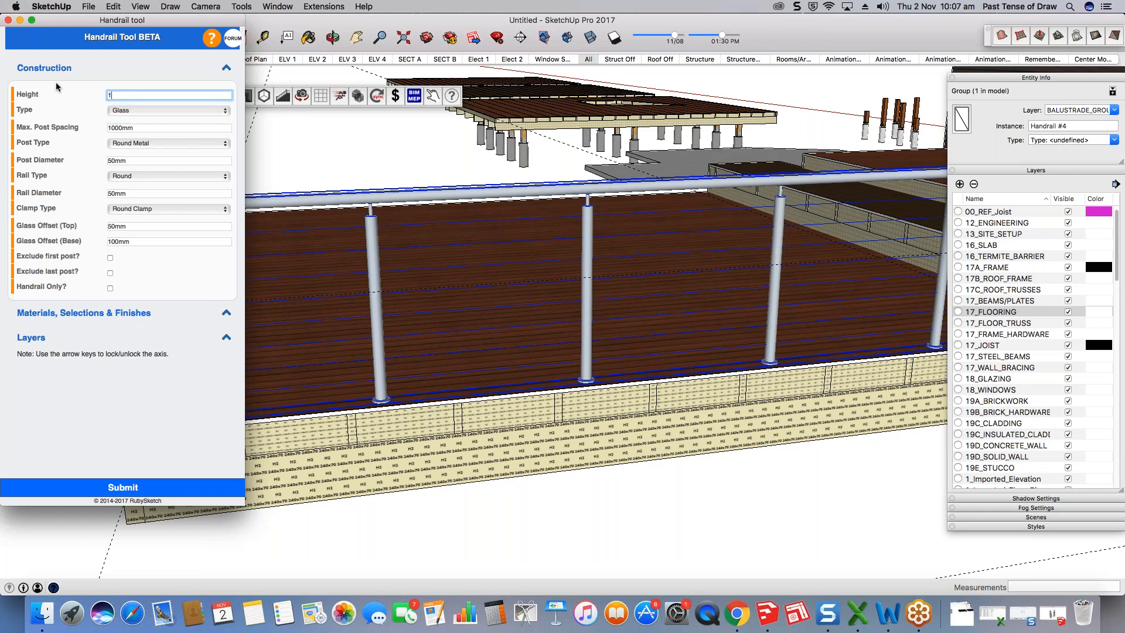
text(500)
double_click(158, 127)
text(1200)
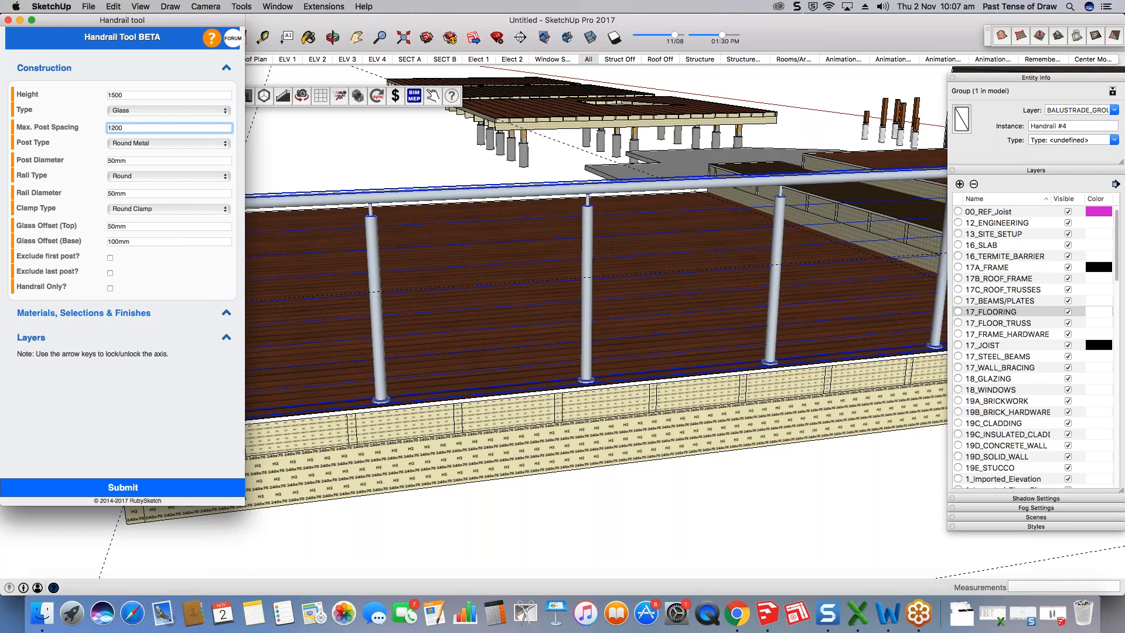
key(Return)
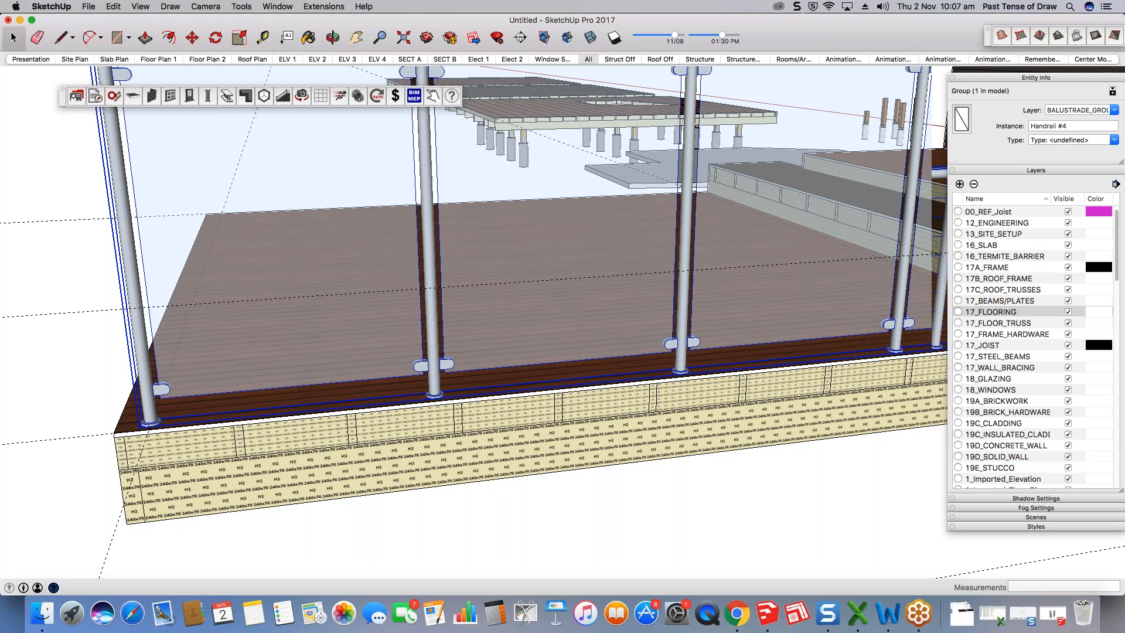
Step: Show the All scene and examine the glass handrail and its end post at the lower deck's corner
click(588, 59)
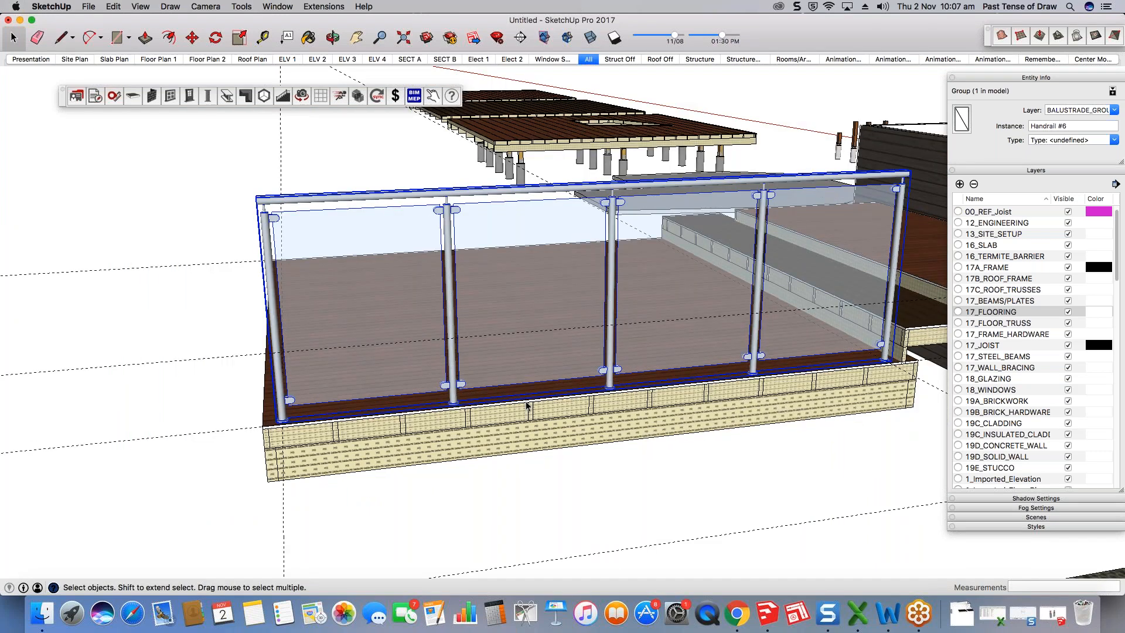
mouse_move(527, 403)
middle_down()
mouse_move(484, 326)
mouse_move(680, 315)
middle_up()
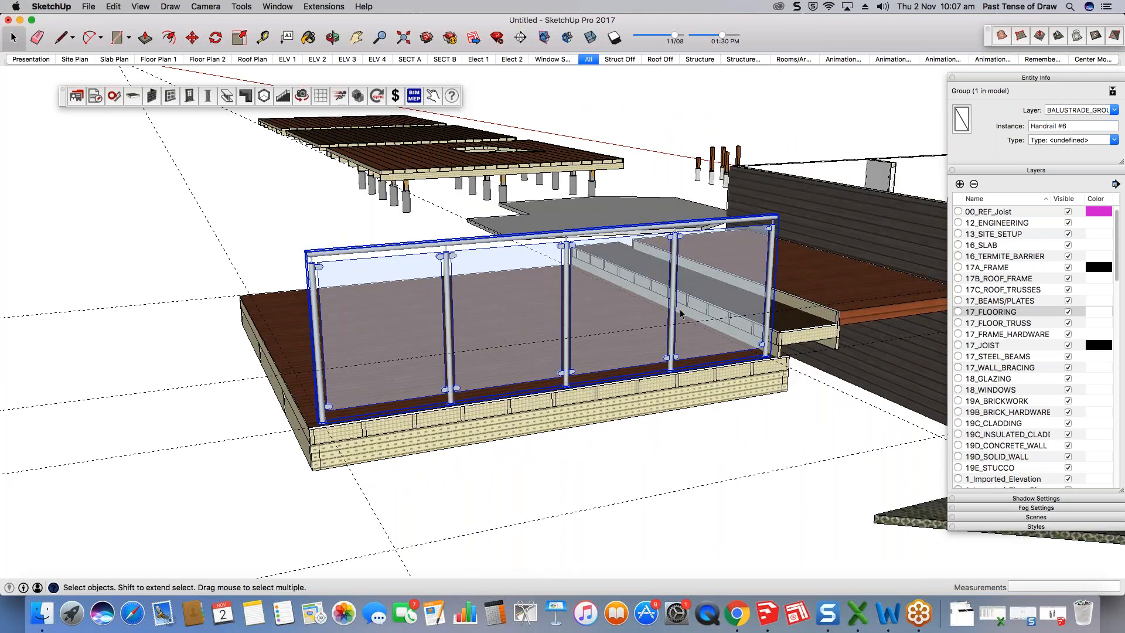
scroll(680, 314, up, 3)
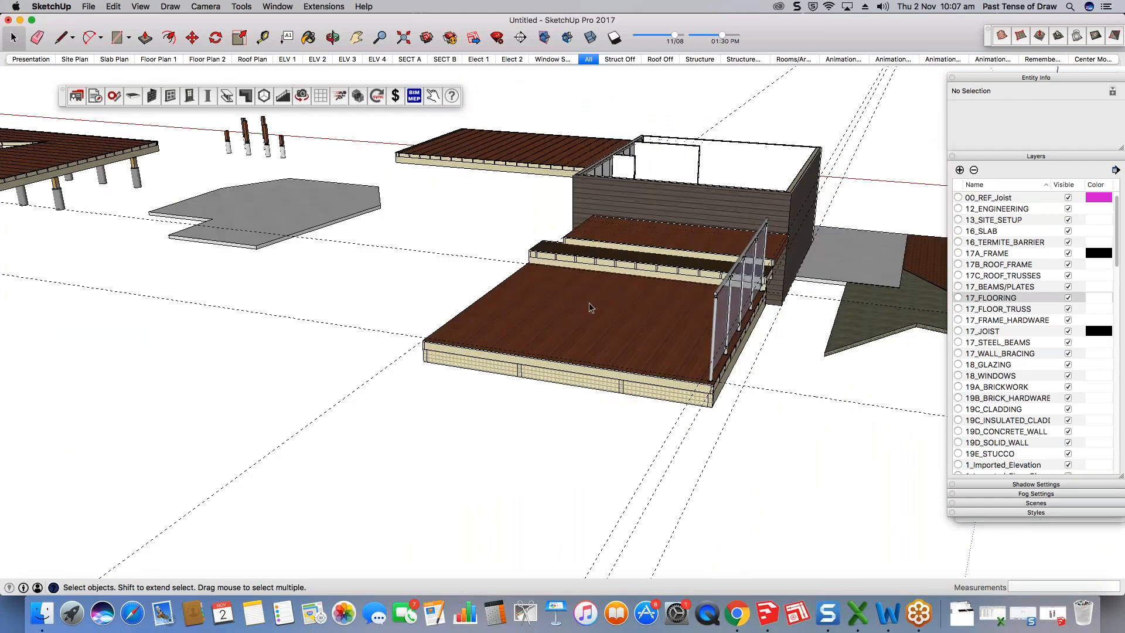
middle_drag(589, 302, 930, 355)
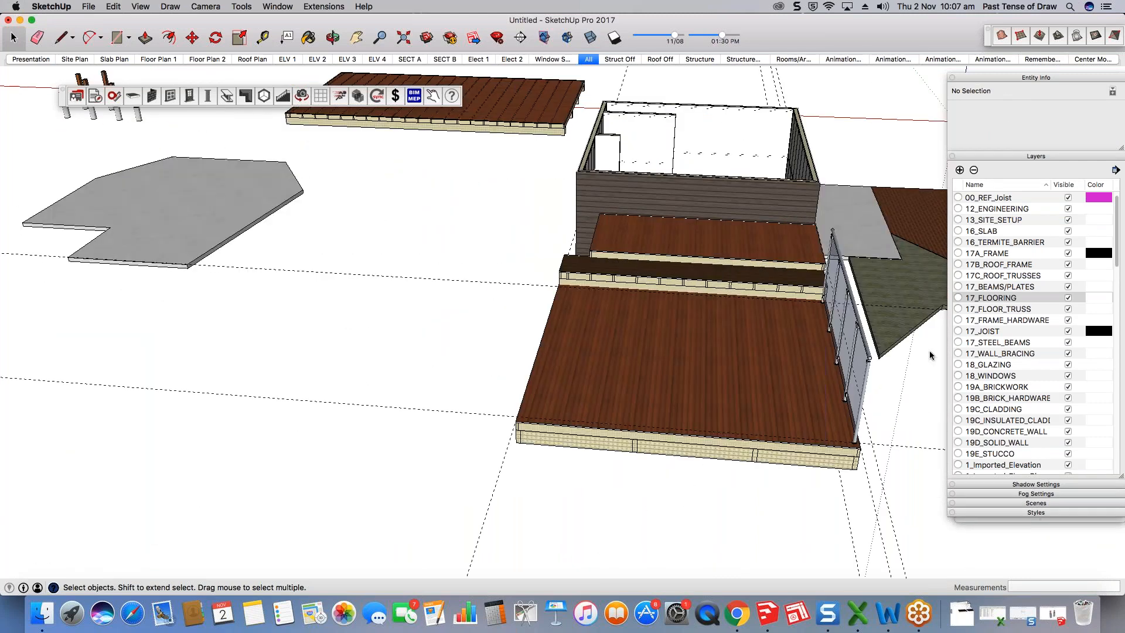
scroll(828, 432, up, 5)
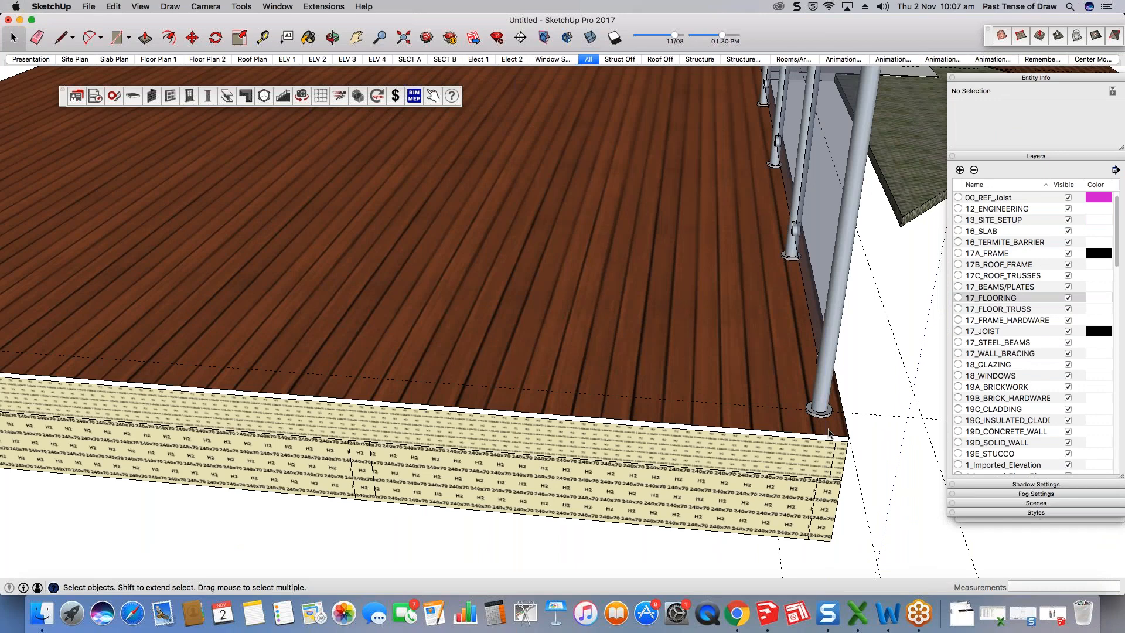
scroll(828, 433, down, 5)
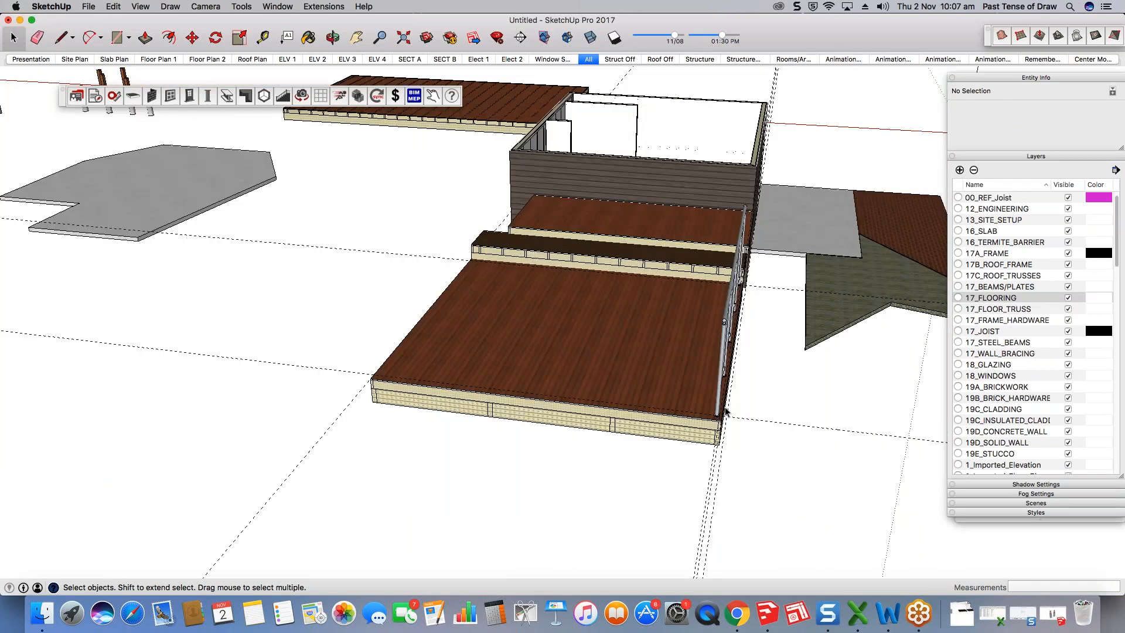
Step: Delete the glass handrail from the side edge of the lower deck
middle_drag(725, 412, 686, 417)
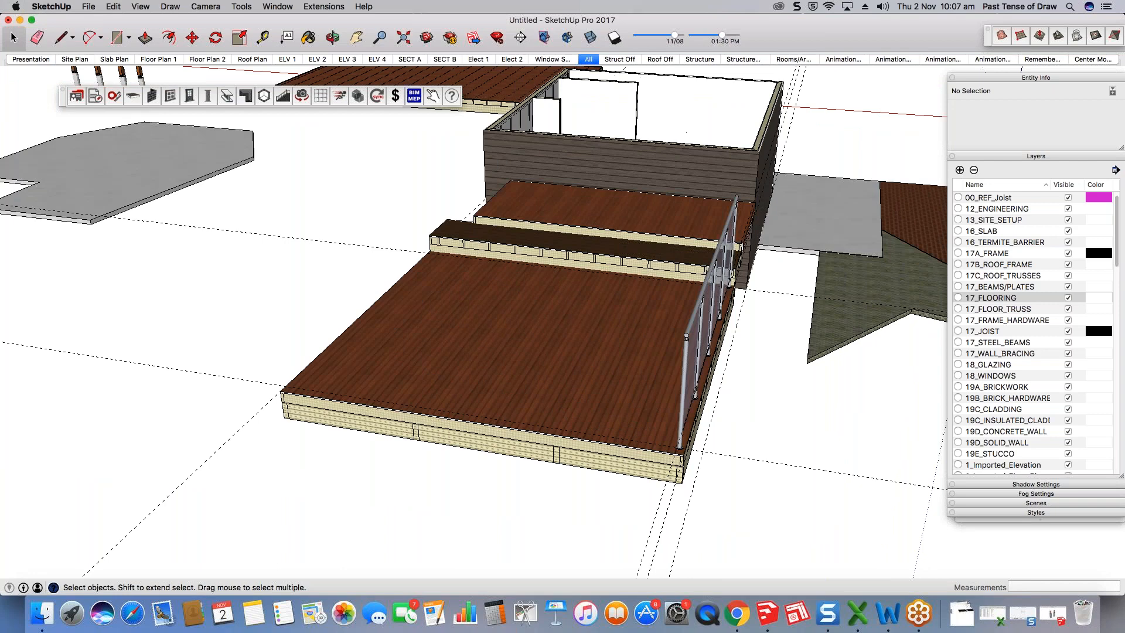
click(686, 339)
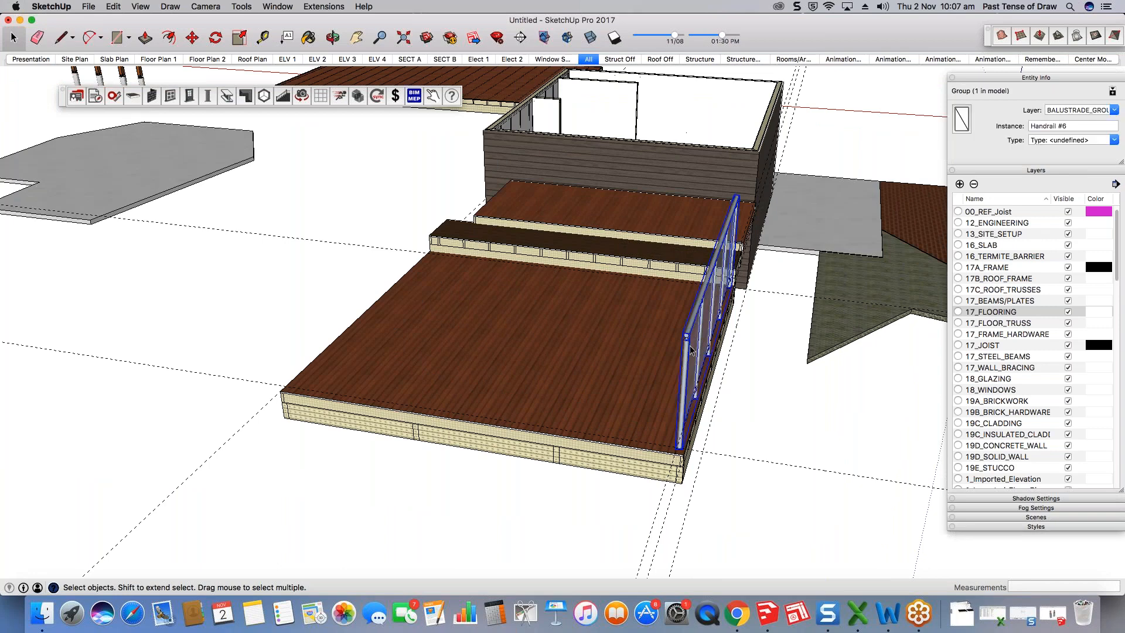
key(Delete)
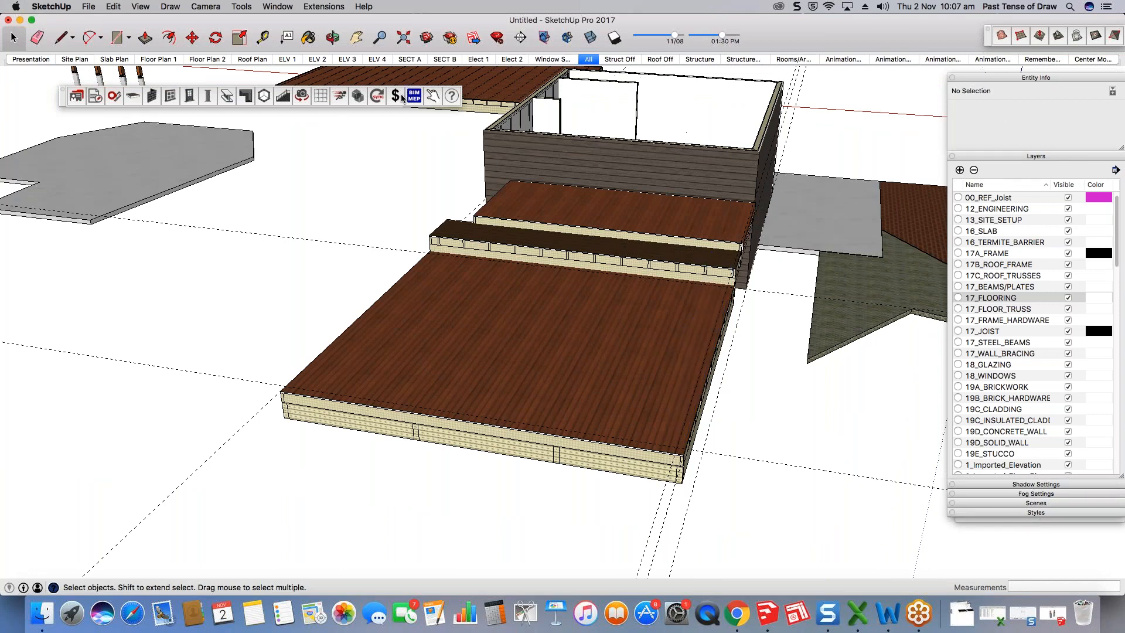
Step: Set the Handrail tool's height to 900 mm for a glass handrail
click(287, 99)
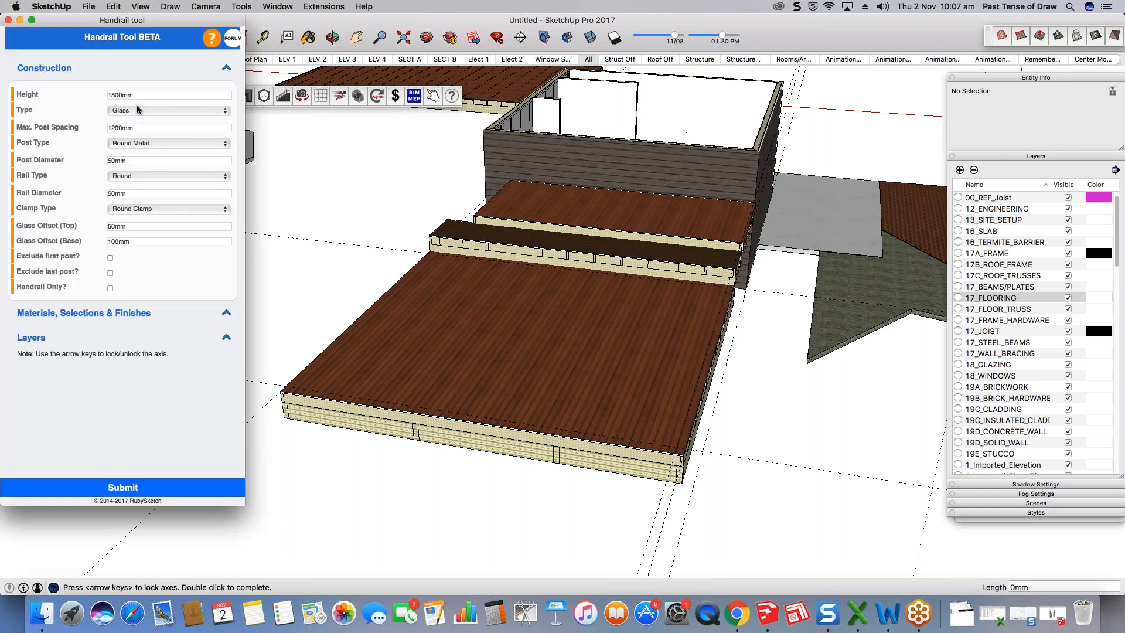
text(900)
drag(133, 94, 108, 94)
key(BackSpace)
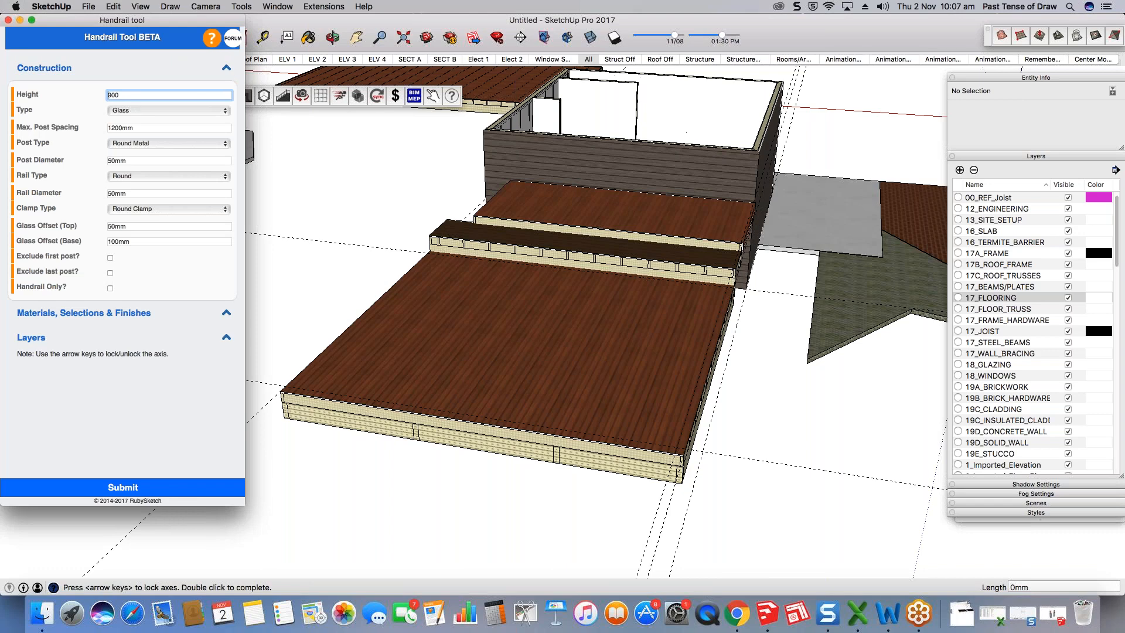
click(135, 488)
Step: Draw a continuous glass handrail around the three open sides of the lower deck
middle_drag(586, 328, 498, 346)
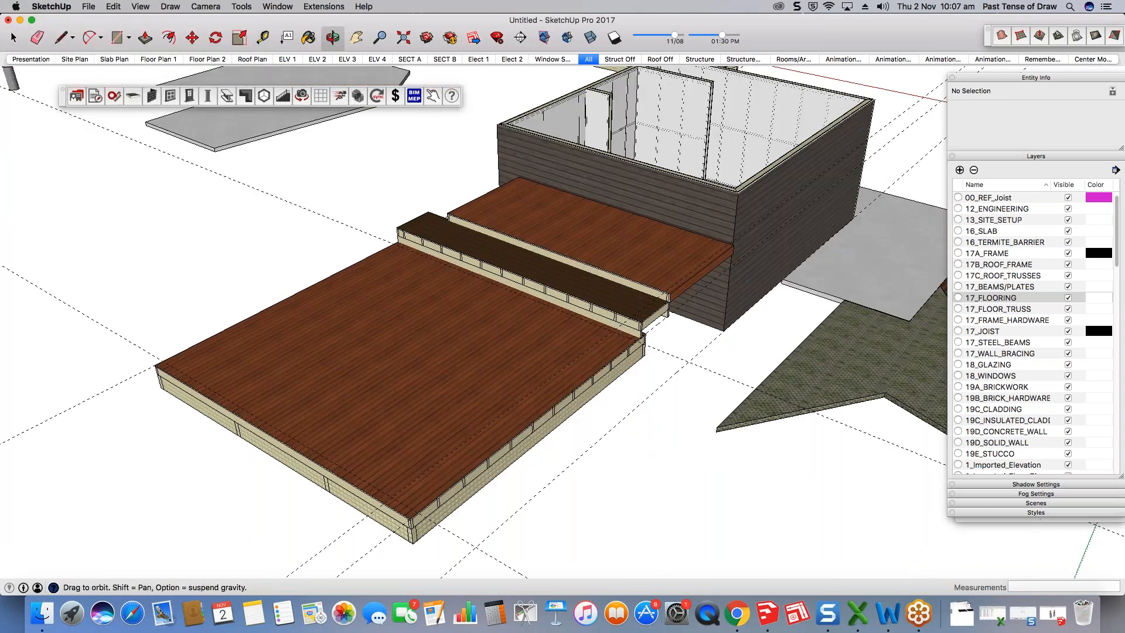
scroll(632, 340, up, 3)
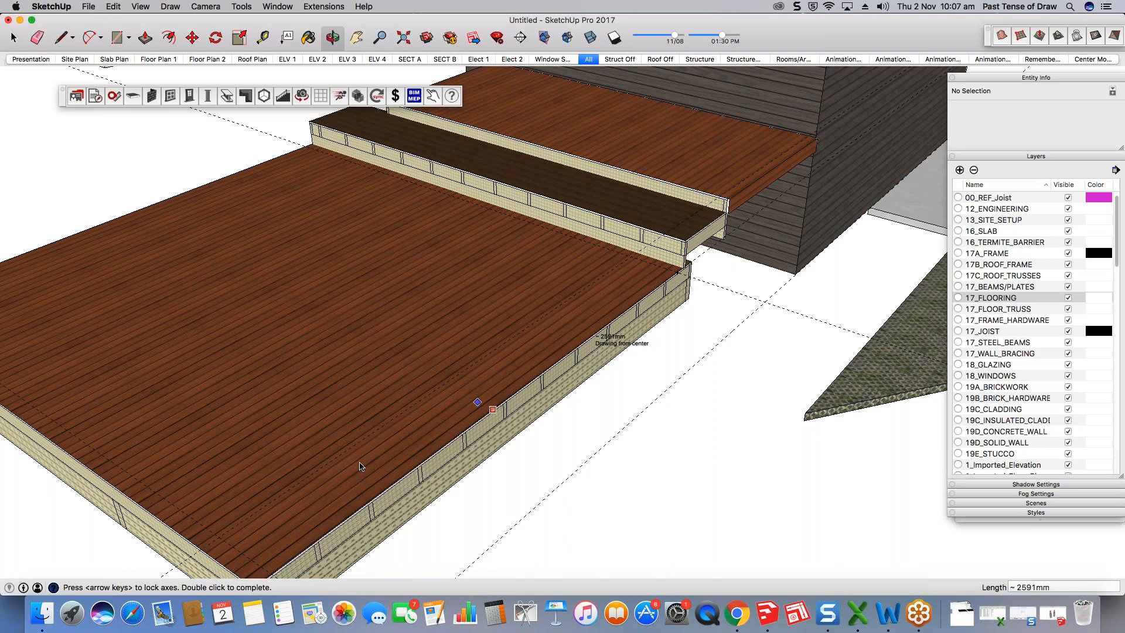
shift+middle_drag(359, 466, 410, 352)
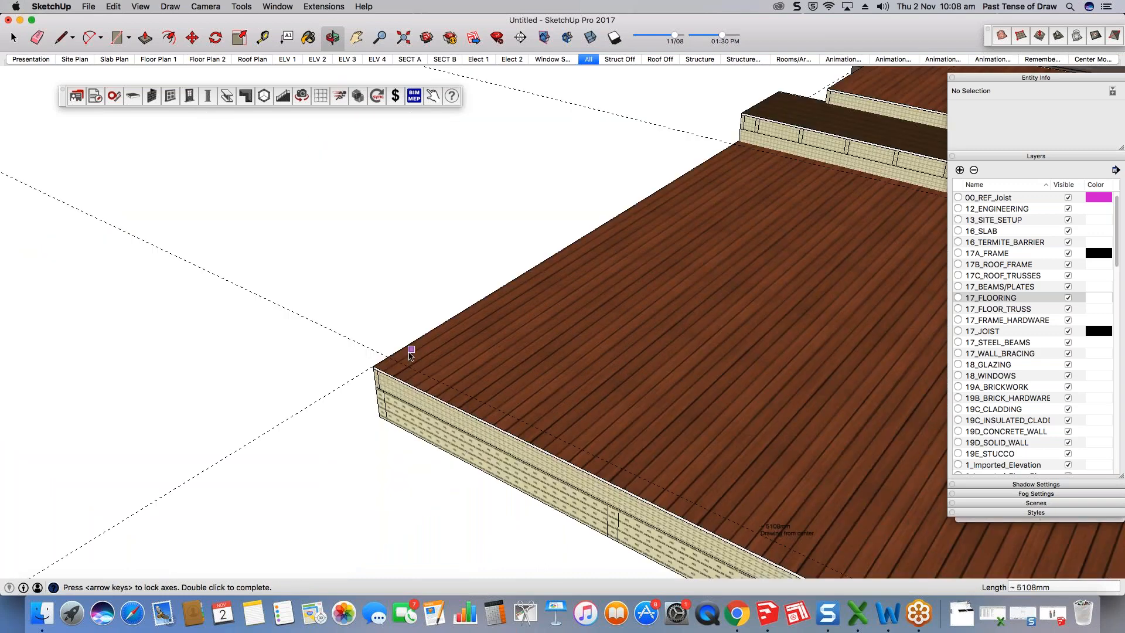
scroll(307, 437, down, 5)
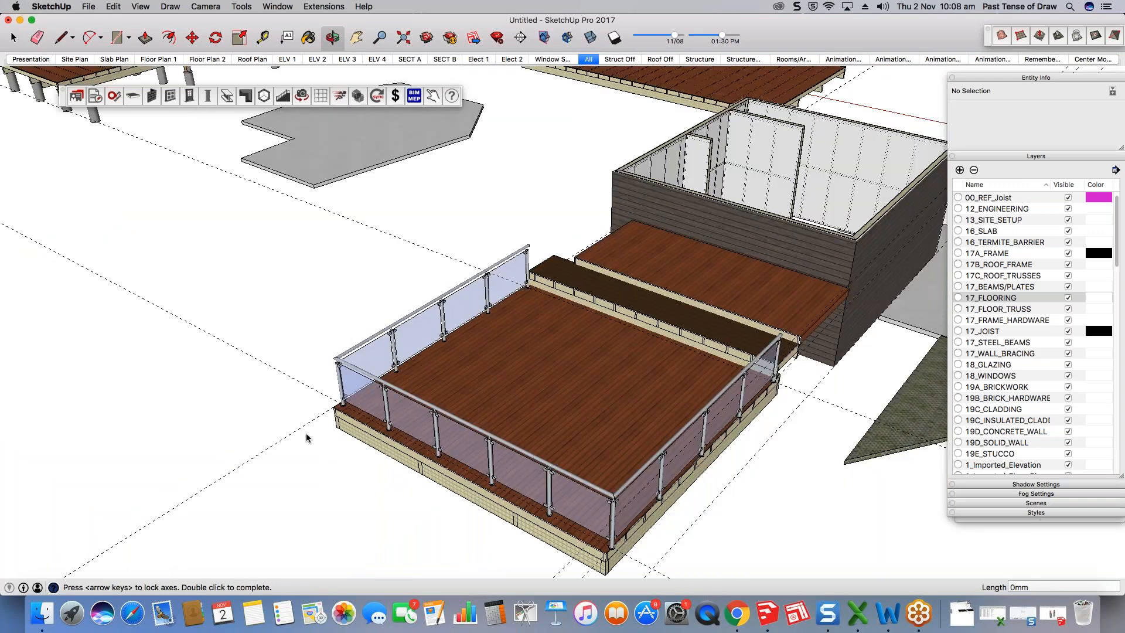
Step: Examine the deck's glass handrail from several sides, including its corner posts, clamps and rail joints
middle_drag(307, 437, 626, 384)
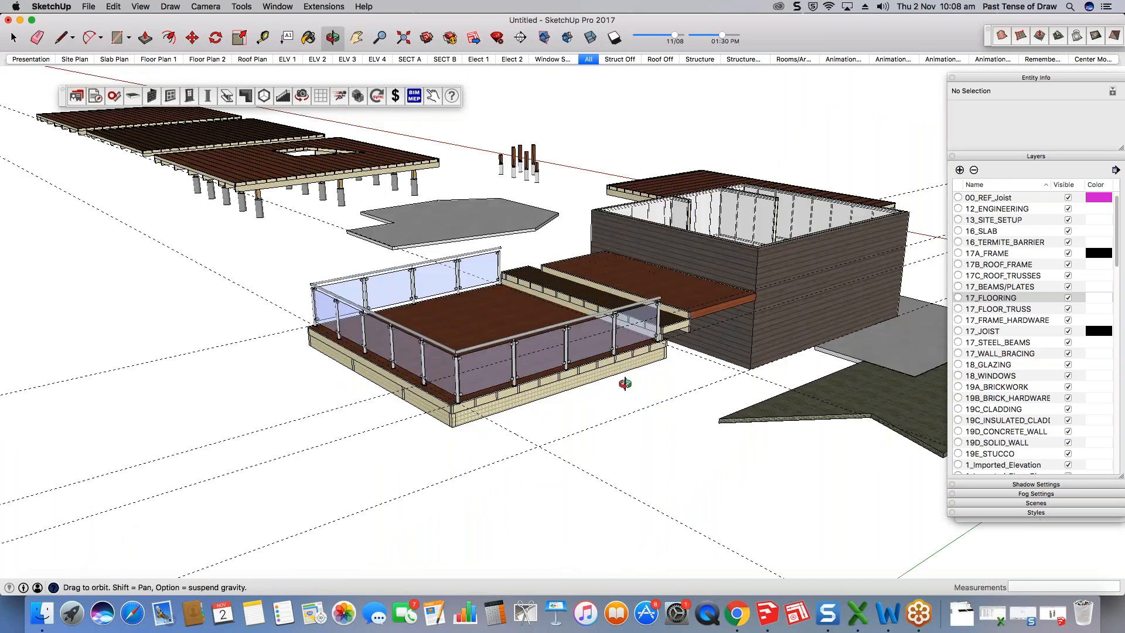
scroll(476, 426, up, 5)
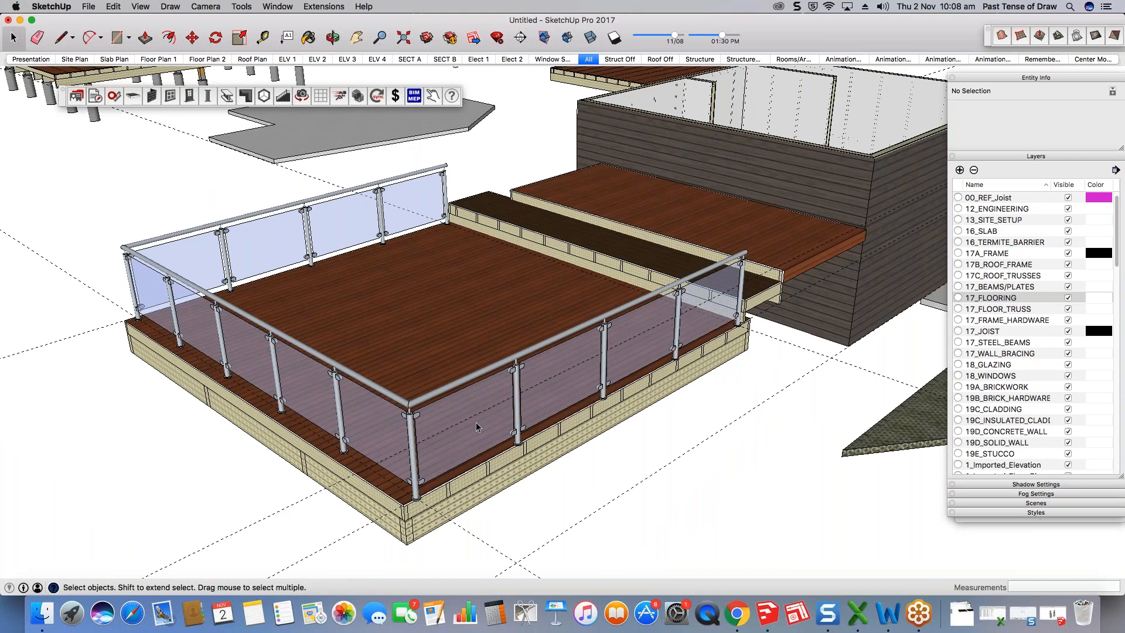
middle_drag(476, 422, 527, 413)
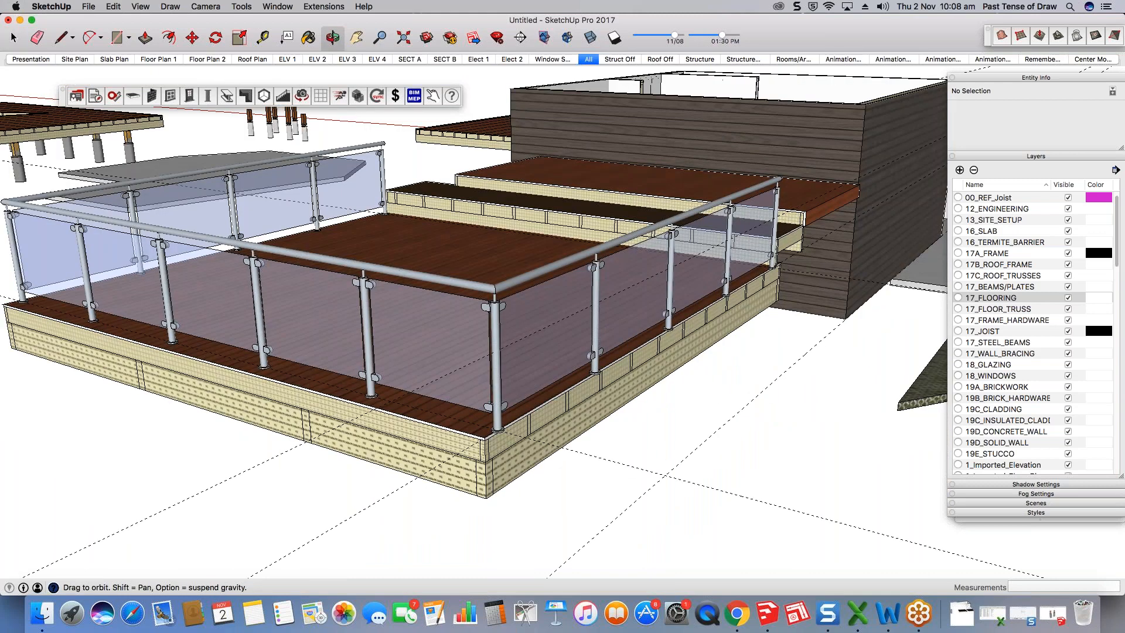
middle_drag(527, 413, 733, 410)
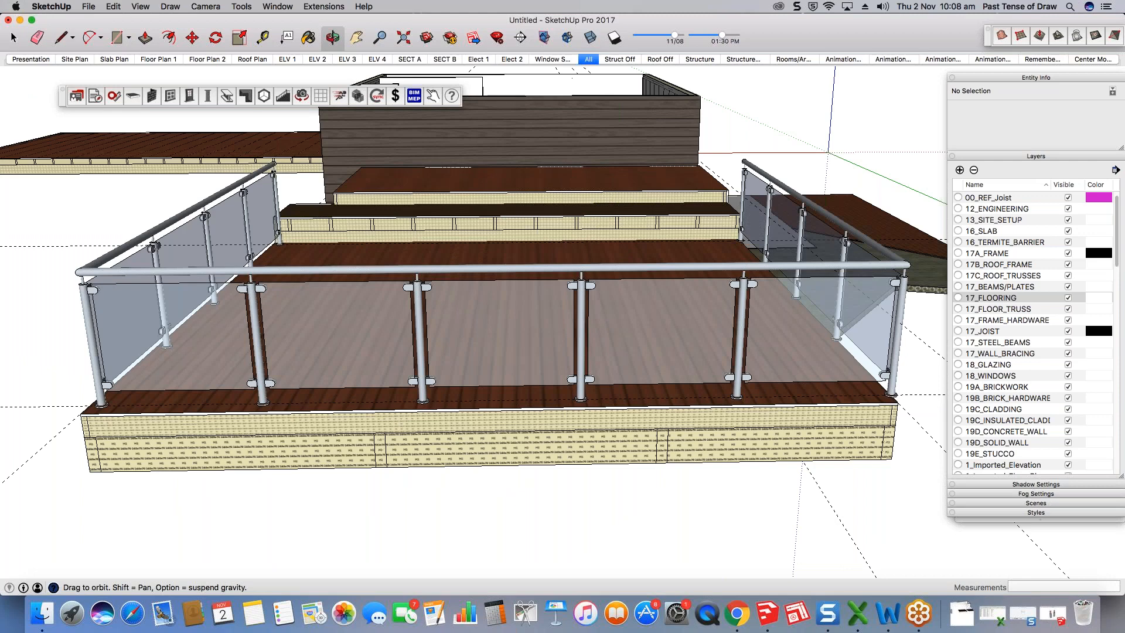
middle_drag(411, 281, 238, 282)
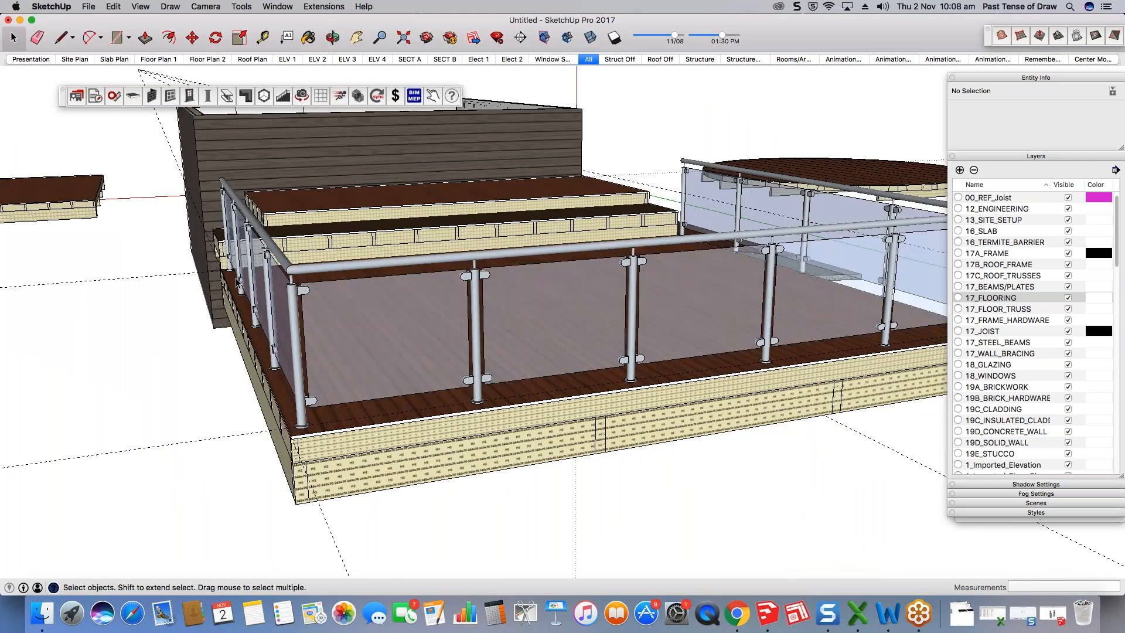
middle_drag(237, 282, 584, 378)
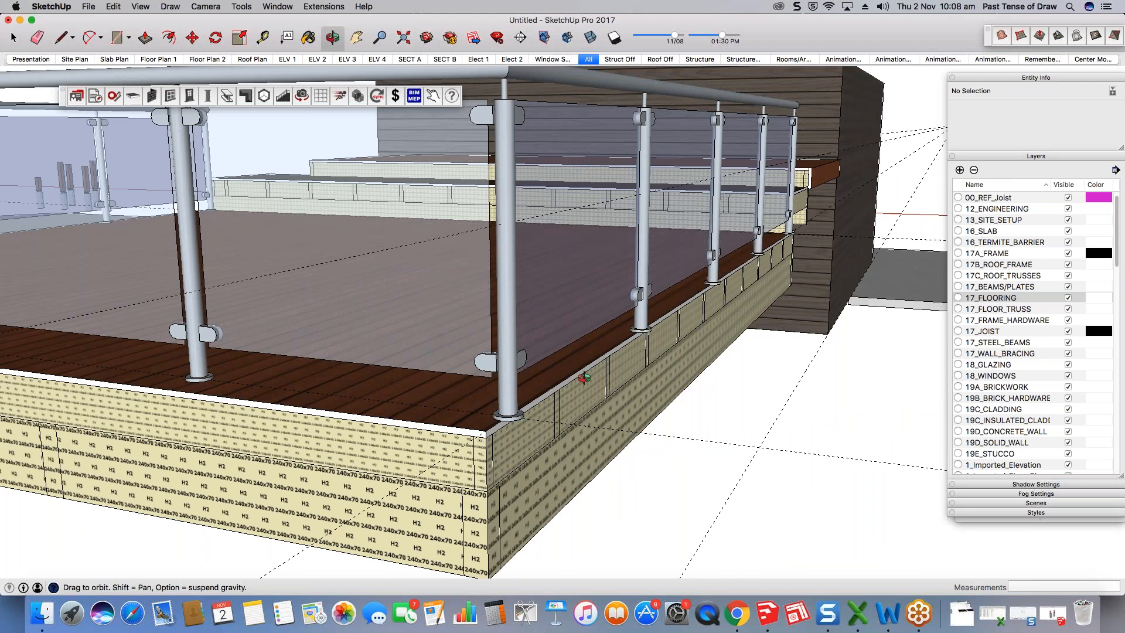
Step: Delete the three-sided glass handrail from the lower deck
middle_drag(584, 378, 577, 402)
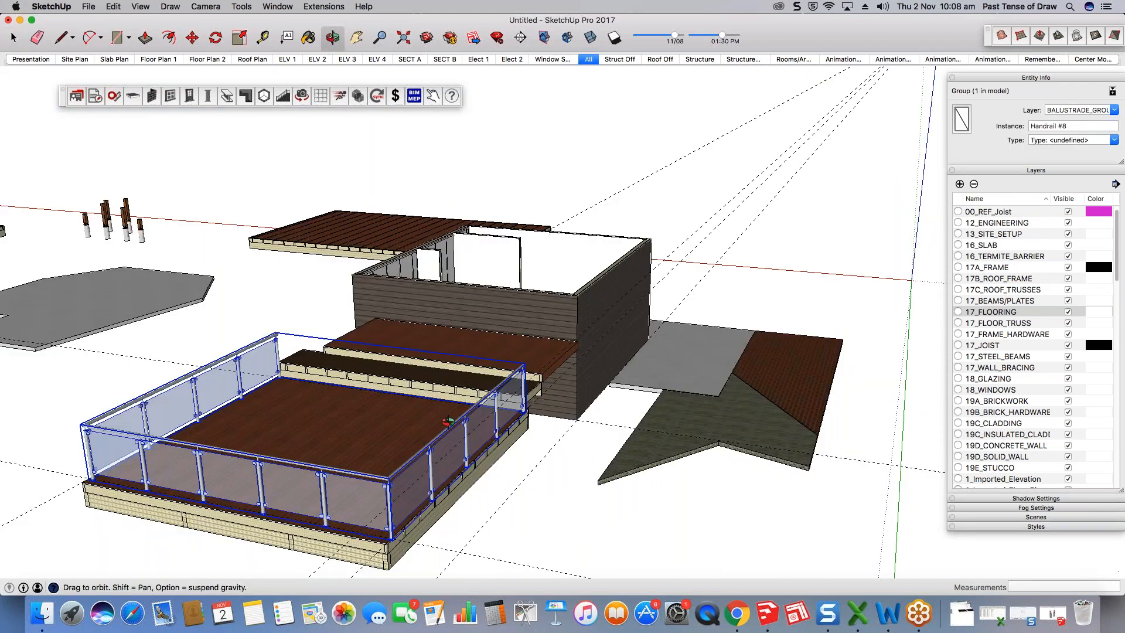
middle_drag(449, 421, 412, 441)
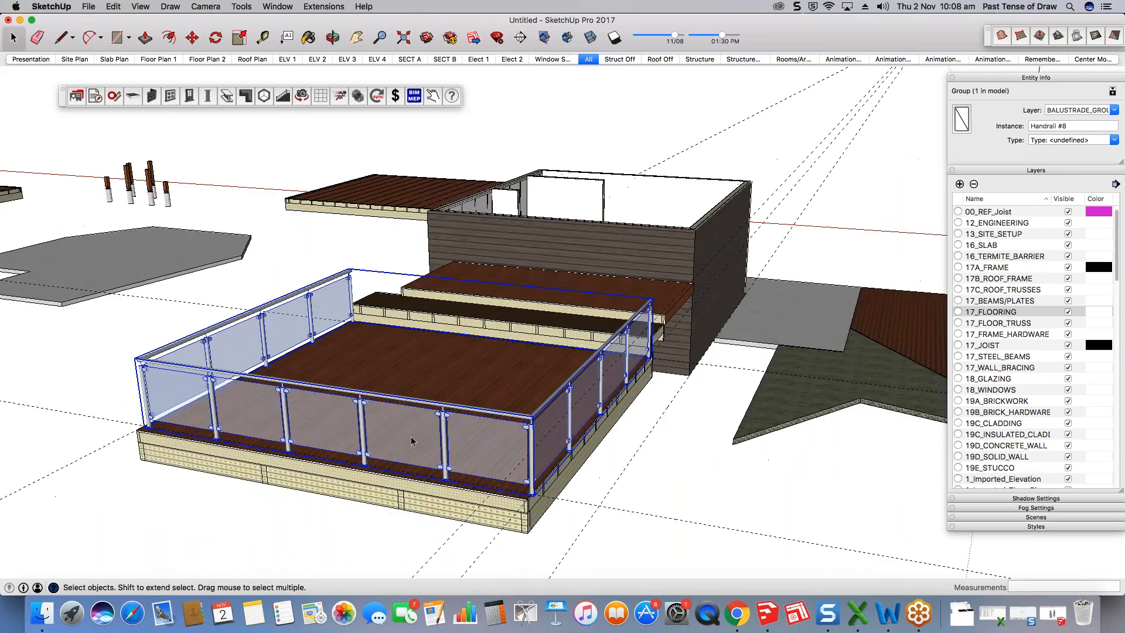
key(Delete)
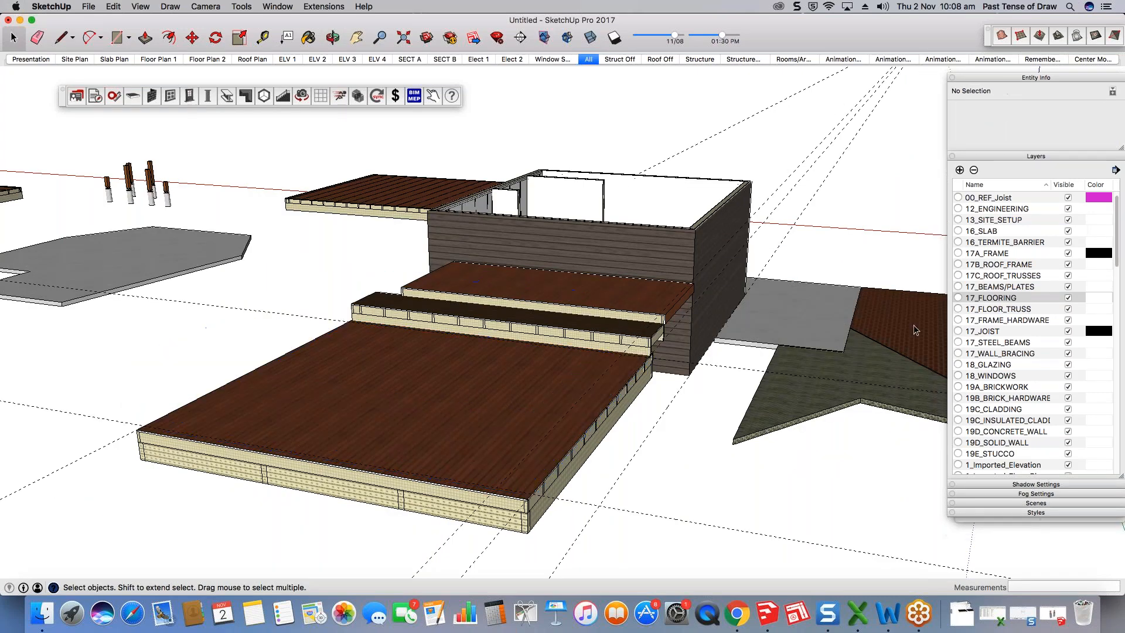
Step: Draw a footing 400 mm wide and 600 mm high below the notched concrete slab's short front edge, about 3049 mm long
key(ctrl+Right)
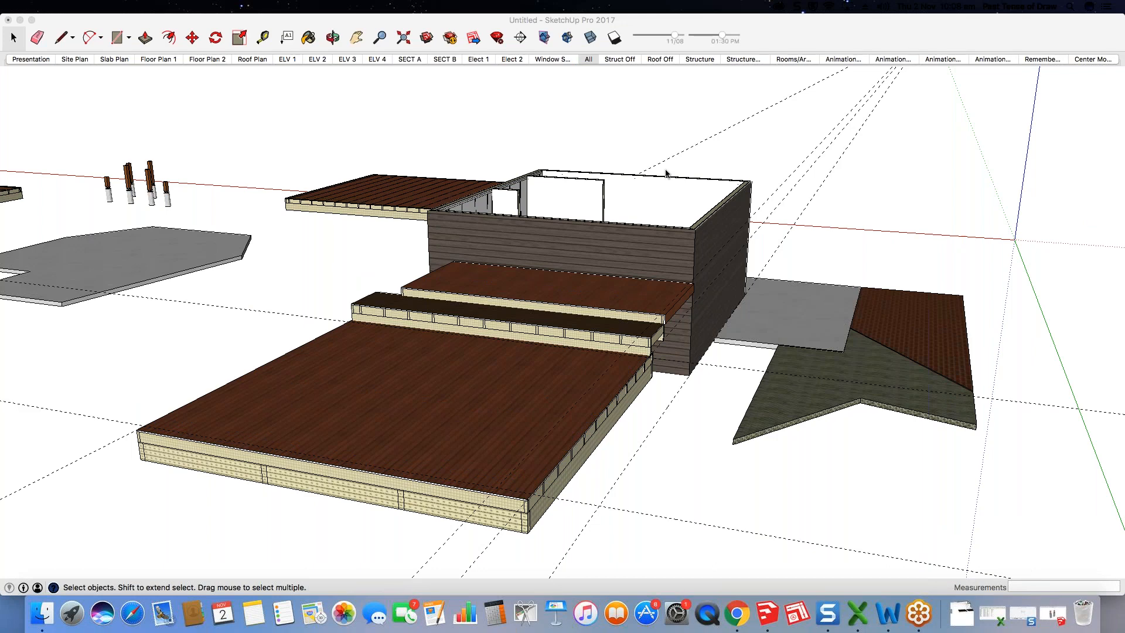
scroll(665, 173, down, 5)
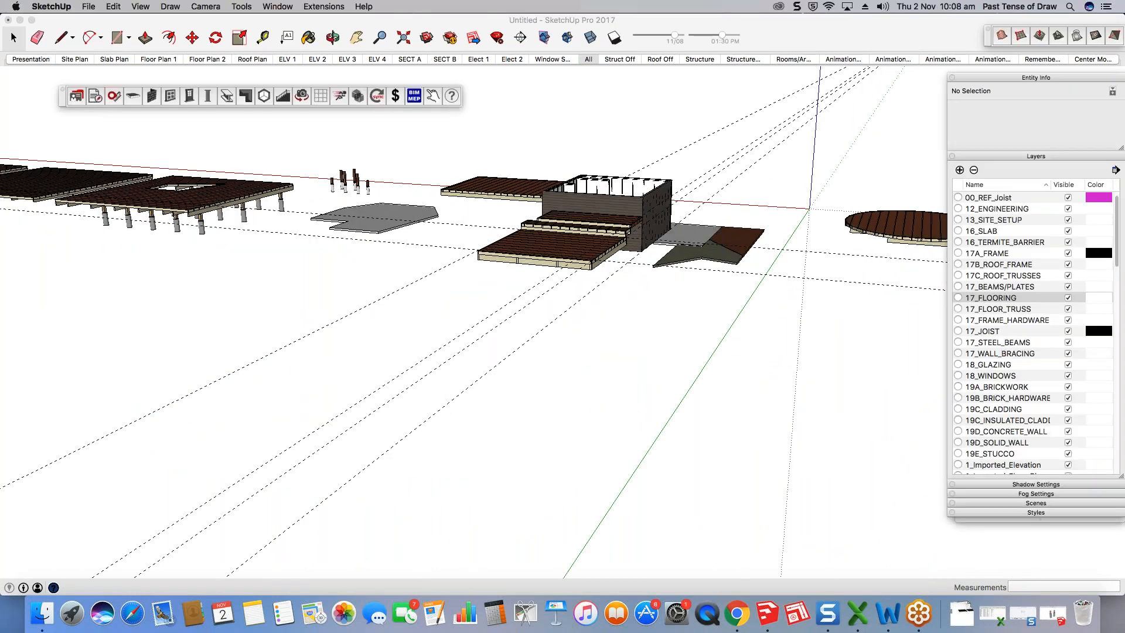
scroll(364, 192, up, 5)
middle_drag(363, 192, 410, 189)
middle_drag(516, 205, 443, 276)
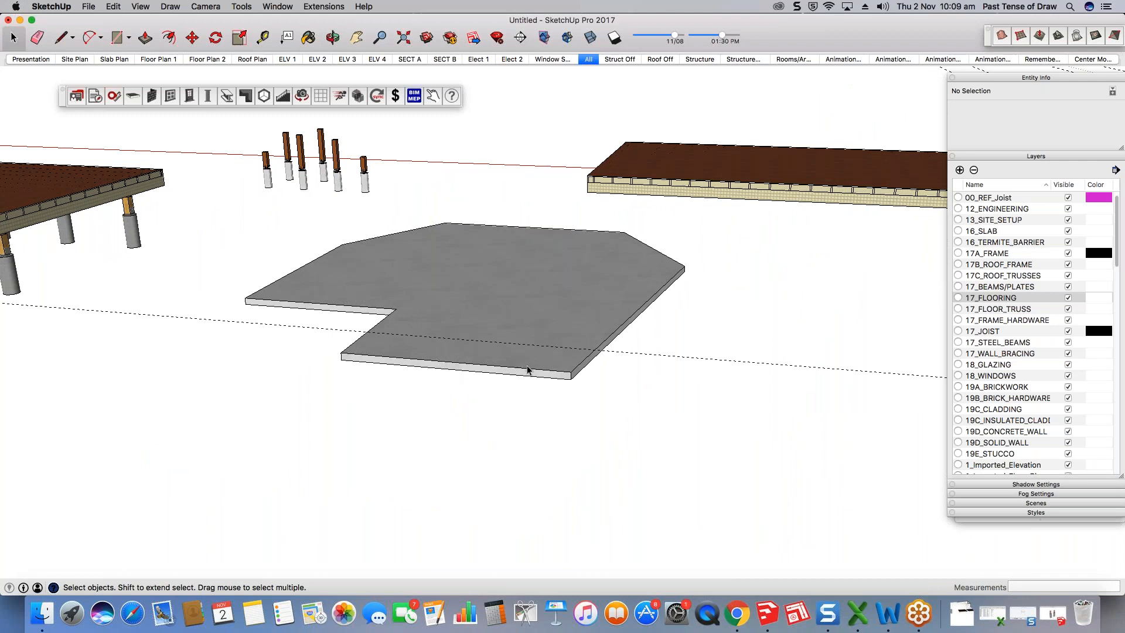
scroll(498, 361, up, 2)
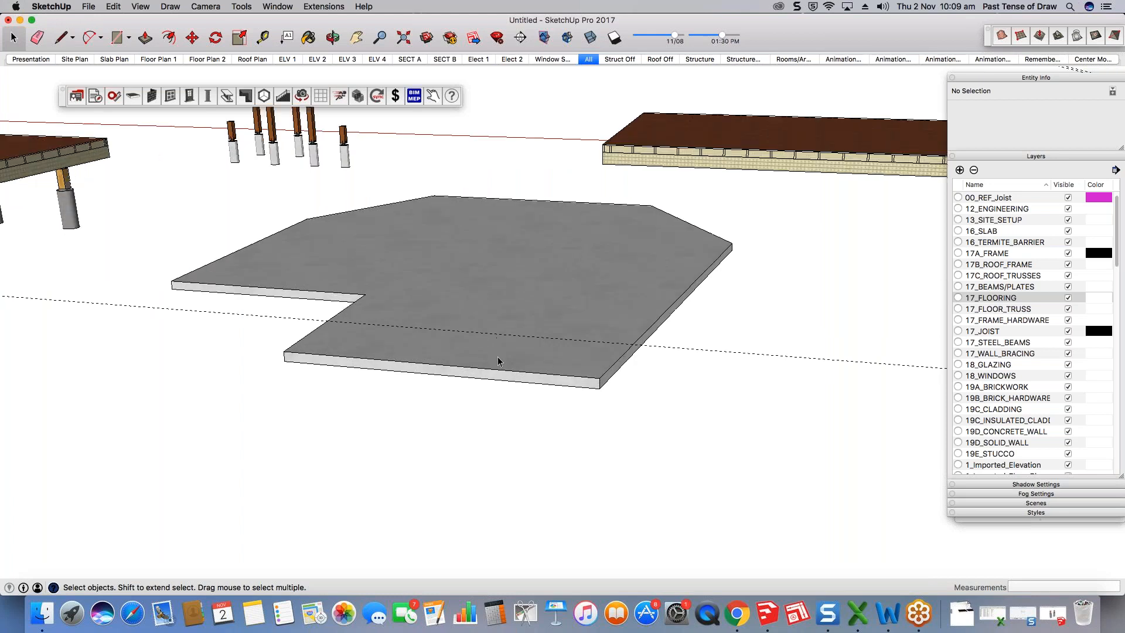
click(132, 96)
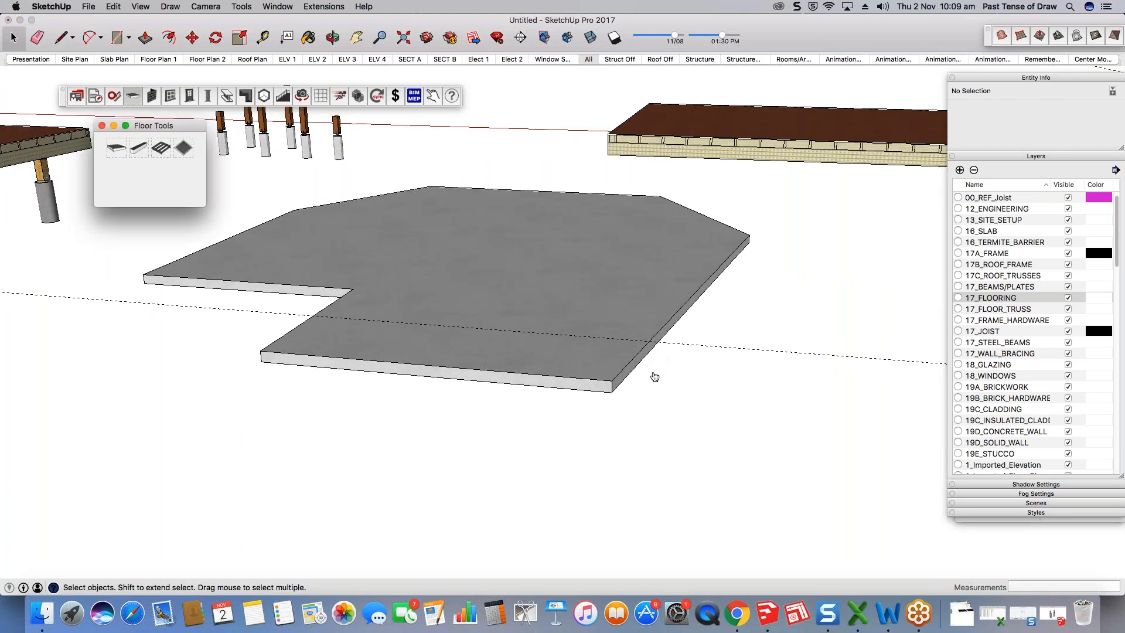
click(613, 395)
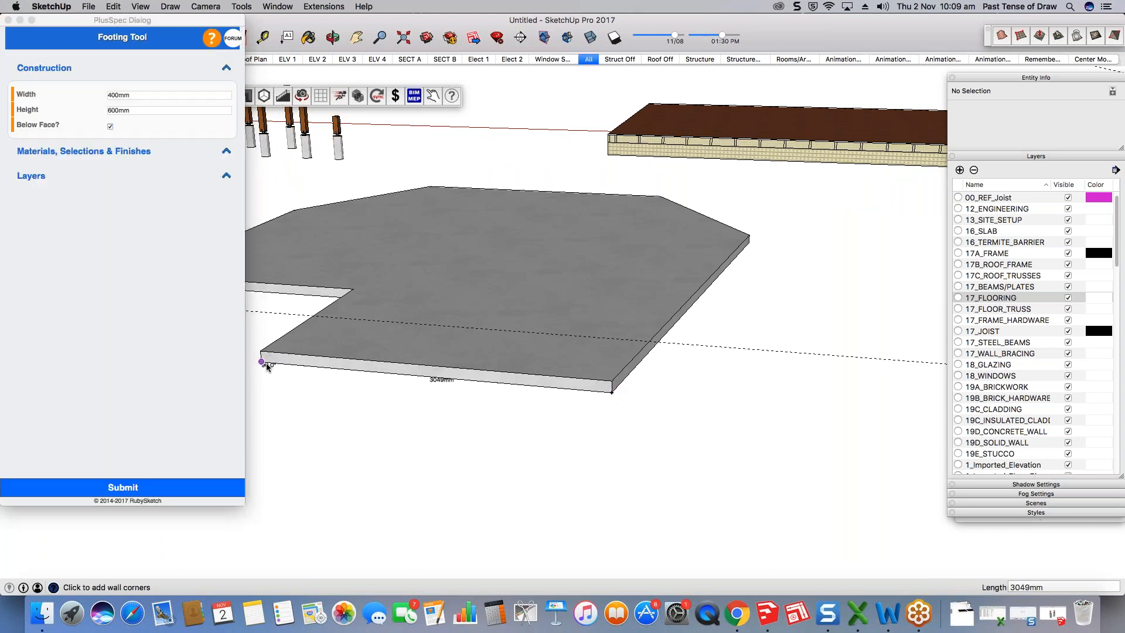
double_click(262, 357)
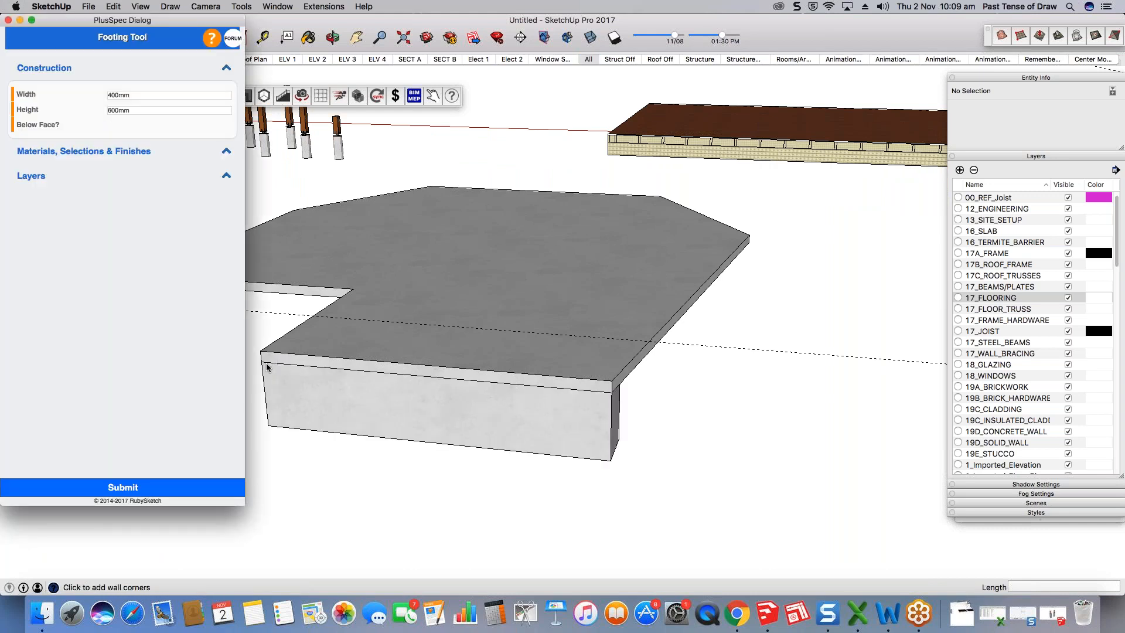
click(8, 20)
Step: Examine the footing under the slab's edge and the separate footing with the sloped, stepped top beside it
middle_drag(609, 398, 535, 342)
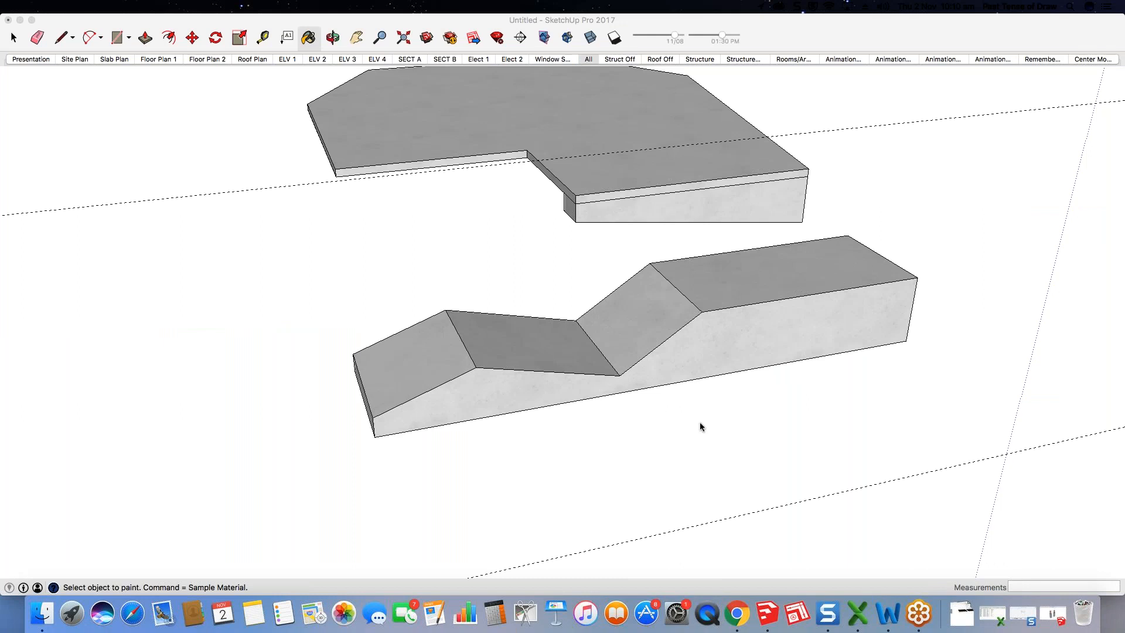
scroll(701, 425, down, 2)
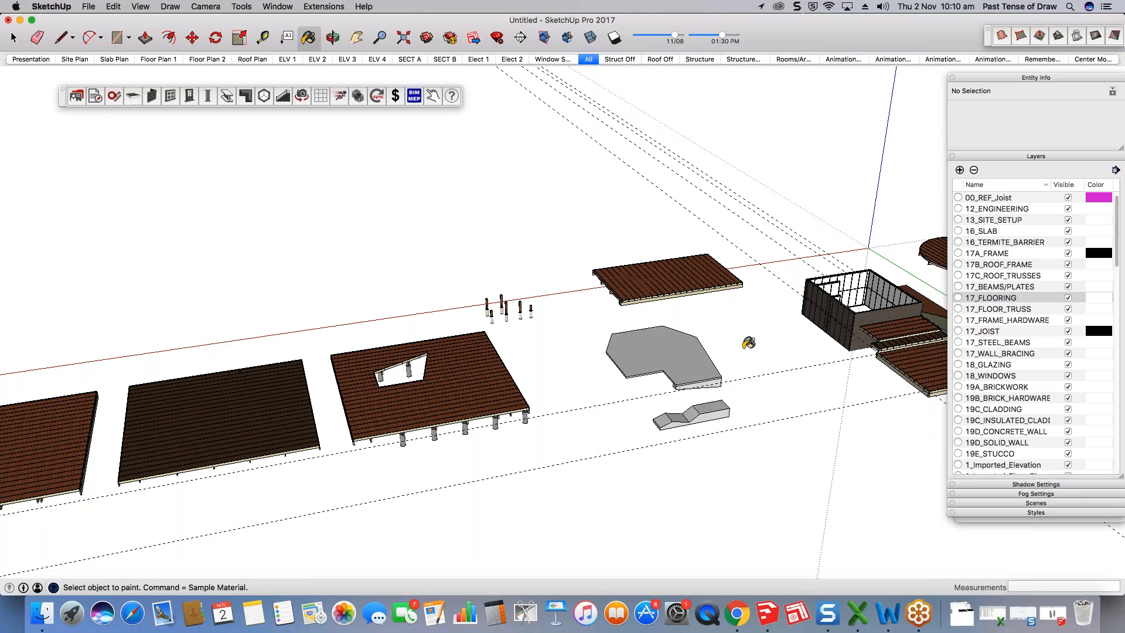
key(space)
scroll(749, 343, up, 2)
scroll(758, 385, up, 2)
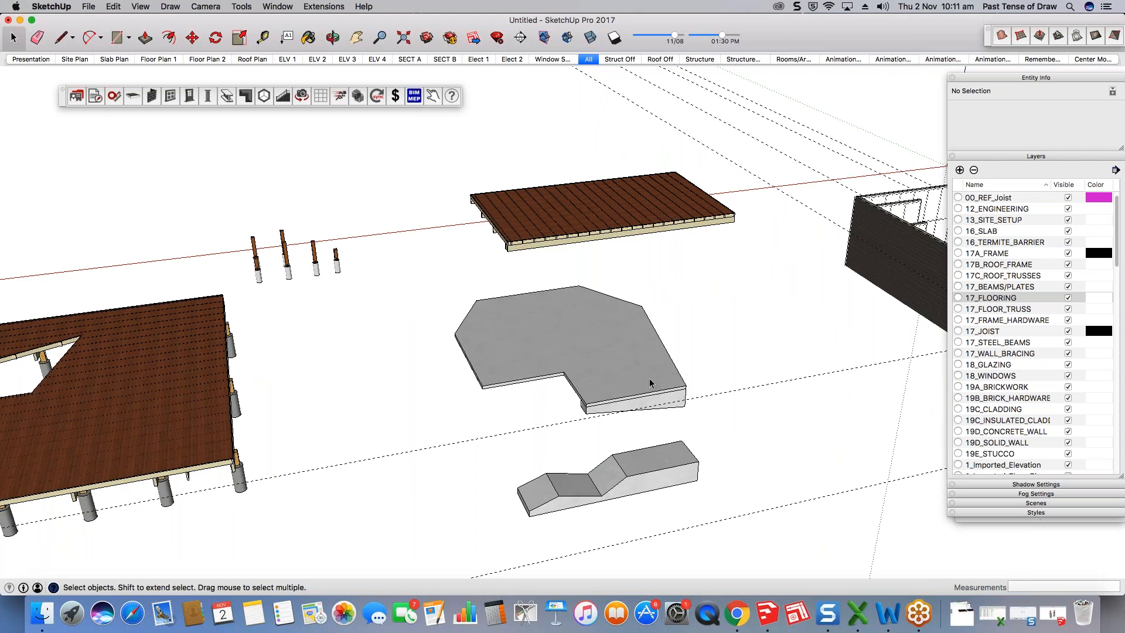
scroll(597, 403, up, 2)
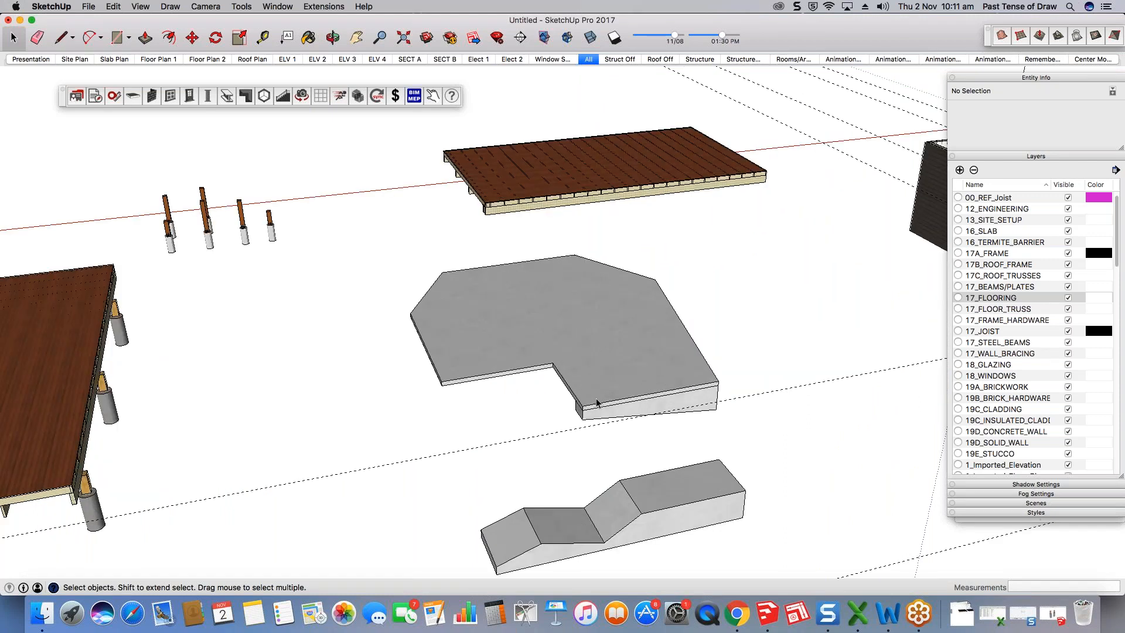
scroll(596, 403, up, 1)
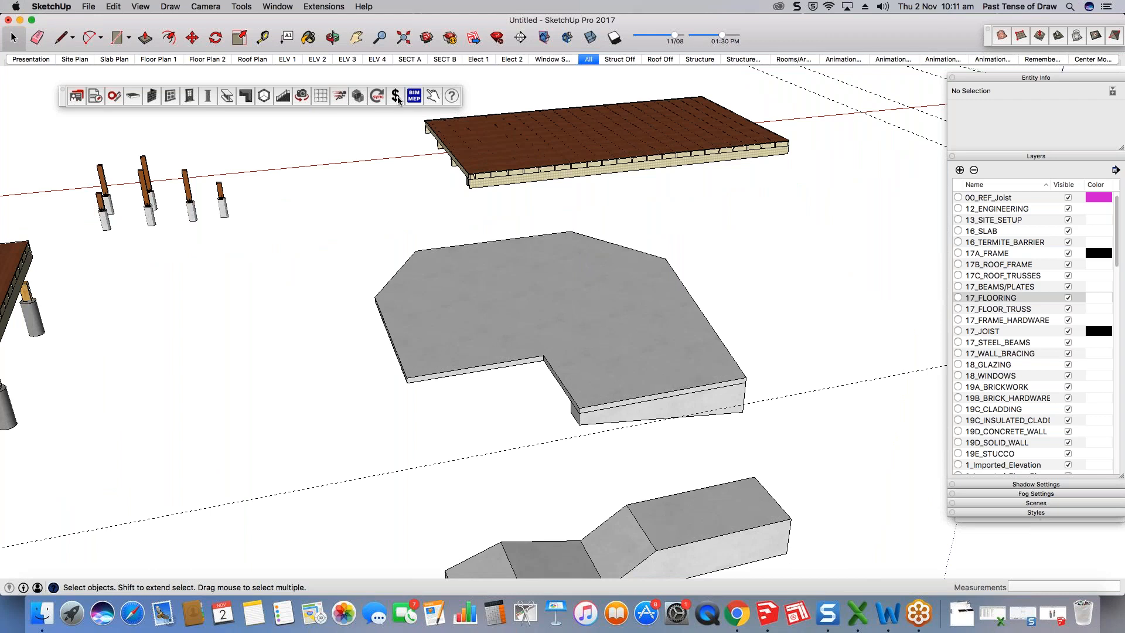
Step: Set the Handrail tool's maximum post spacing to 300mm and its post diameter to 10mm
click(285, 97)
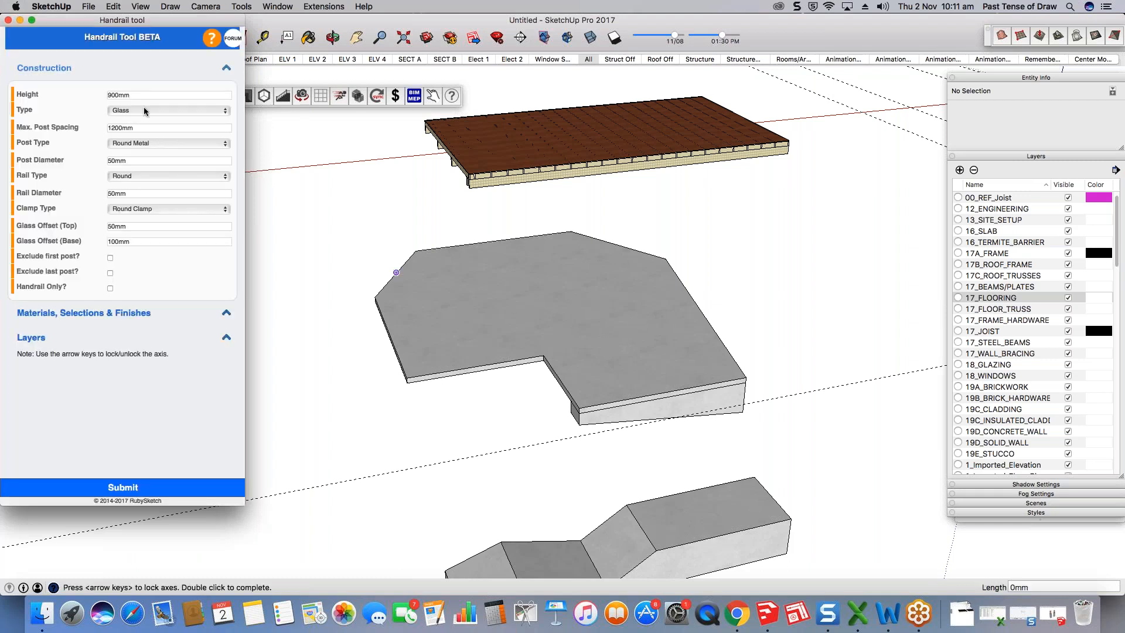
drag(222, 32, 793, 63)
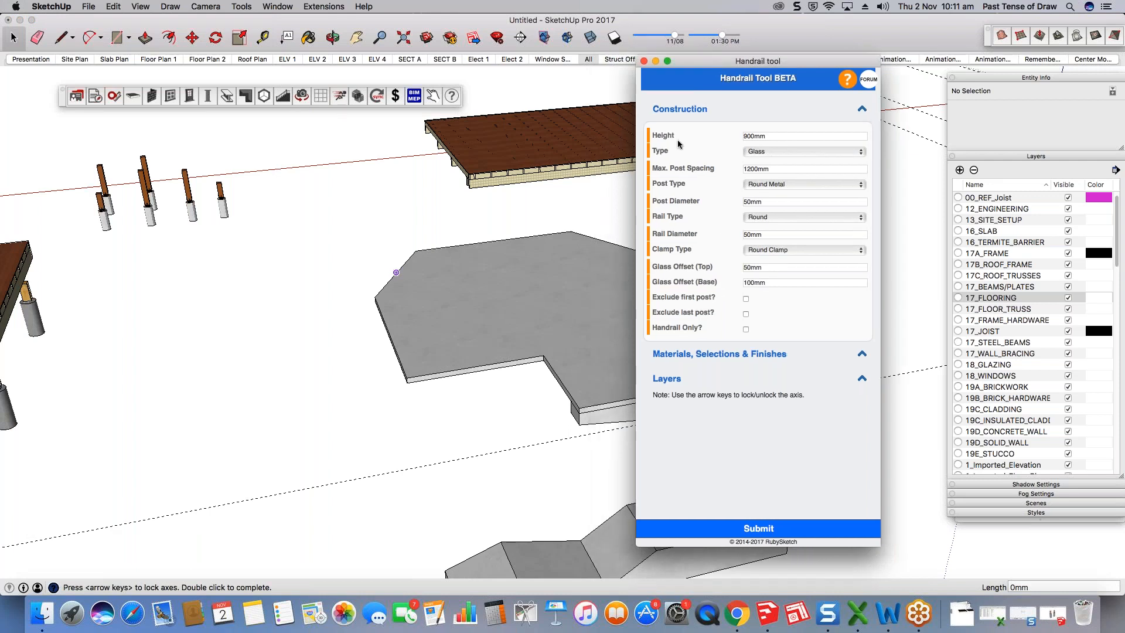
mouse_move(681, 169)
double_click(793, 168)
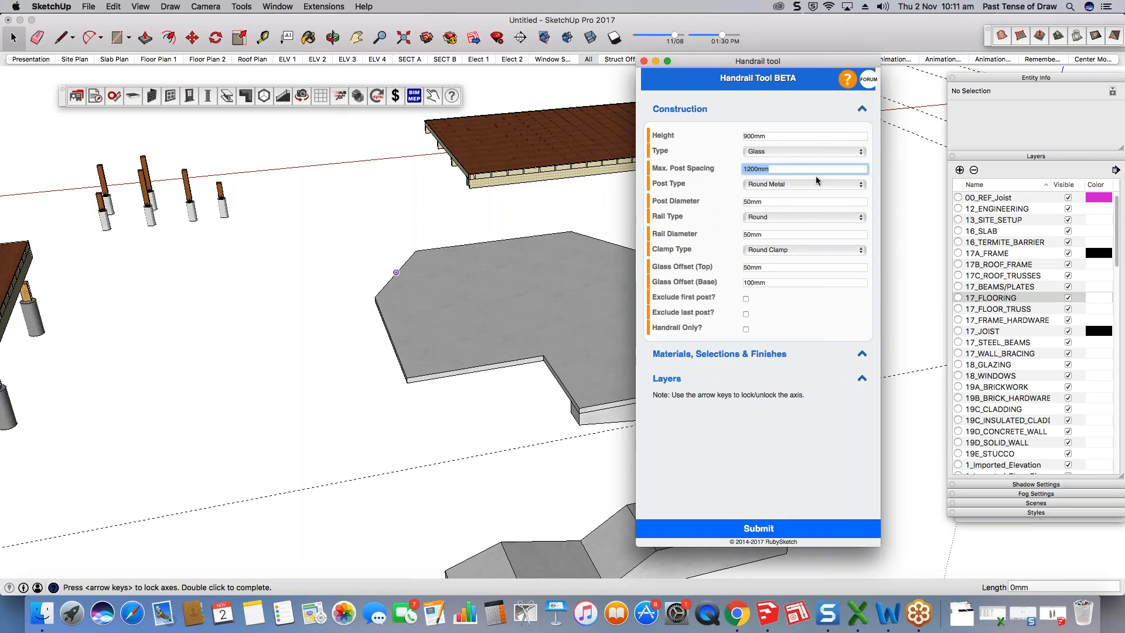
text(300)
drag(769, 202, 715, 195)
text(1)
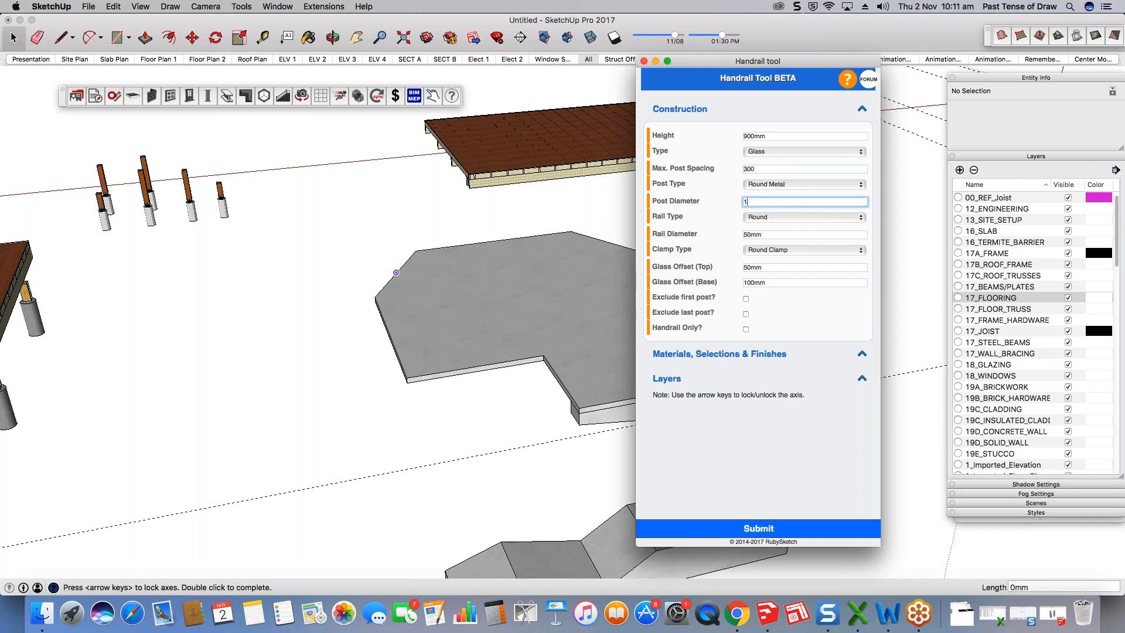
text(0)
click(768, 169)
text(mm)
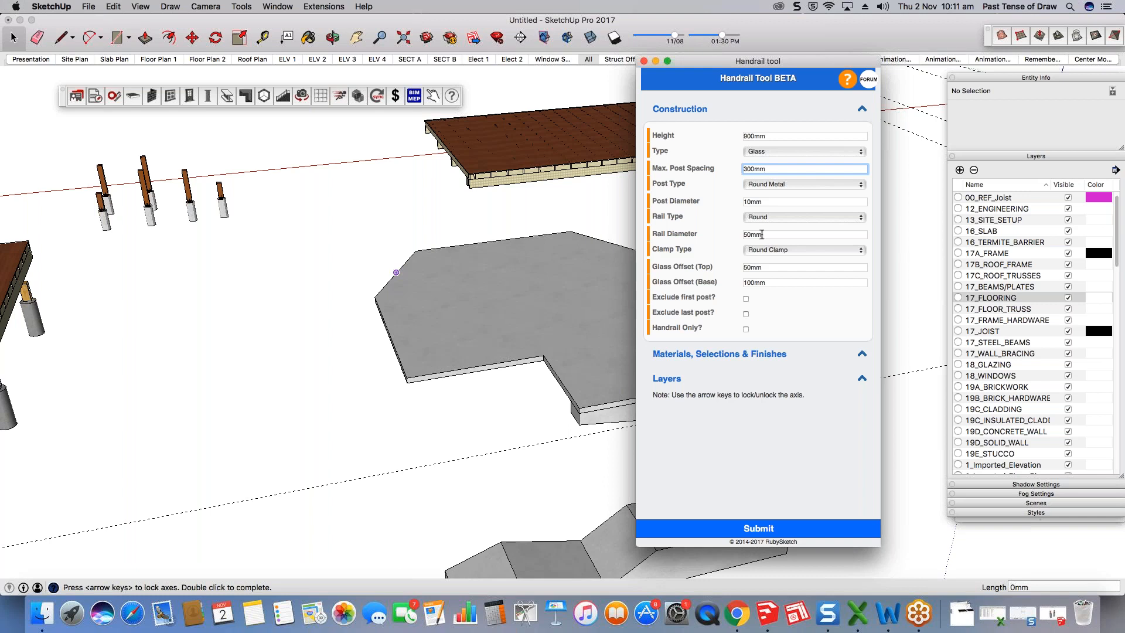
Step: Change the handrail type from glass to Wire and set the number of wires to 0
click(783, 150)
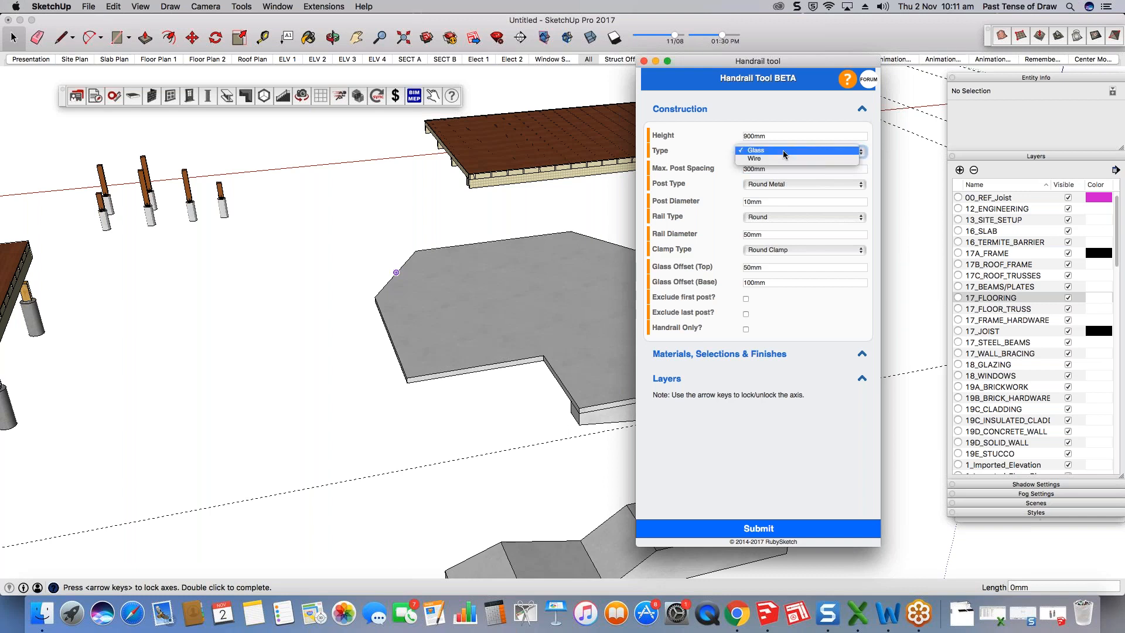
click(824, 164)
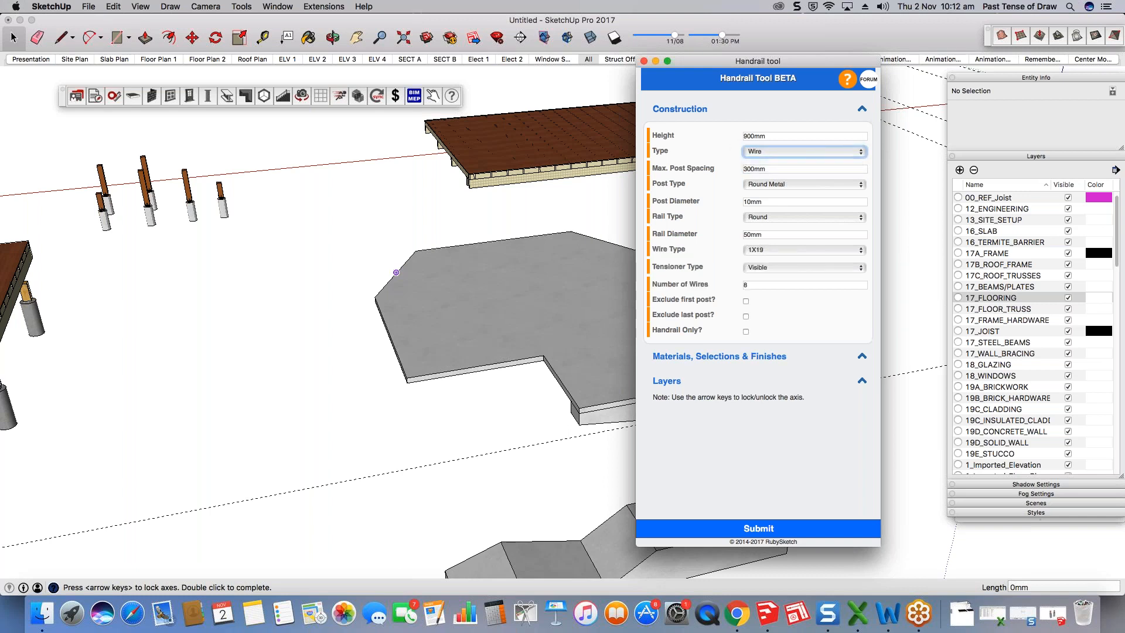
click(697, 283)
text(0)
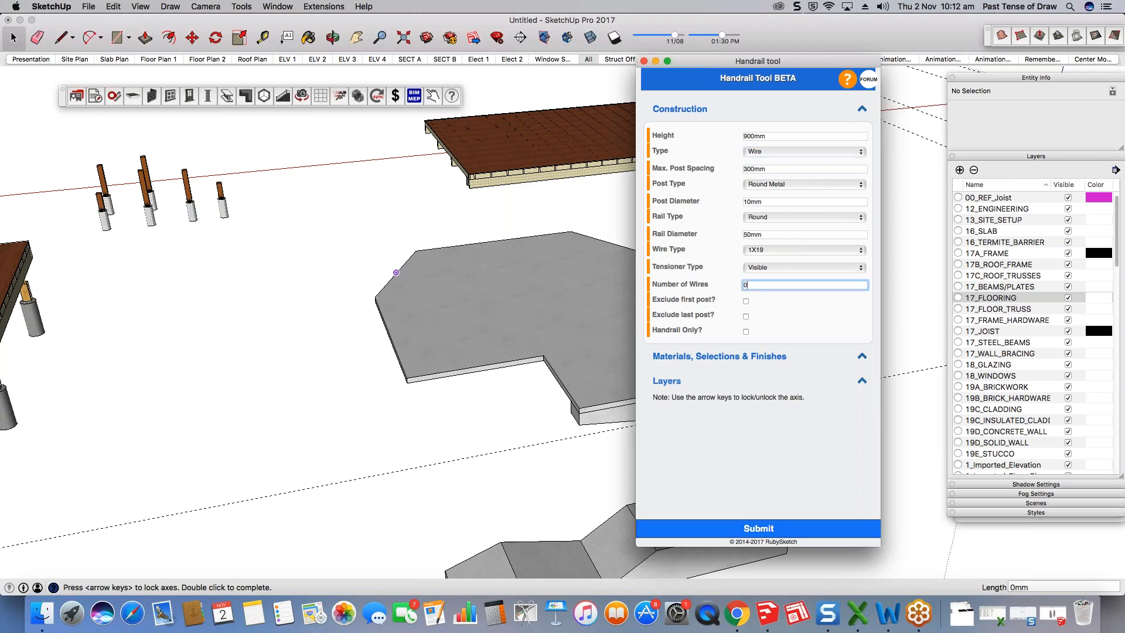
Step: Draw a straight handrail from the outer corner along most of the concrete slab's short front edge above the footing
click(760, 529)
click(746, 377)
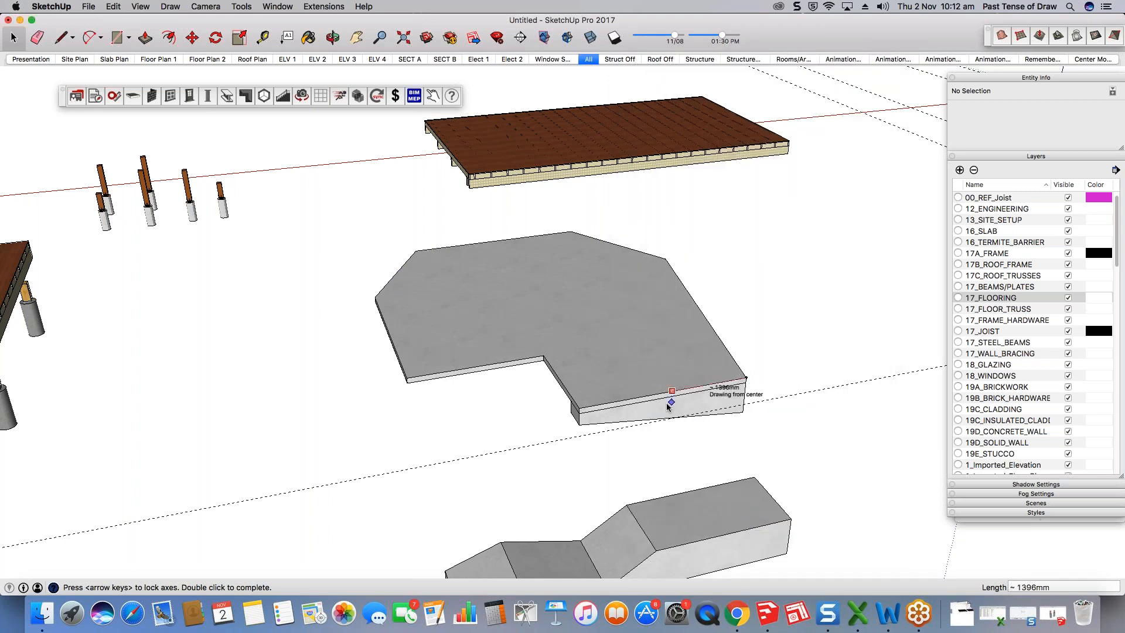
double_click(622, 400)
scroll(705, 344, up, 3)
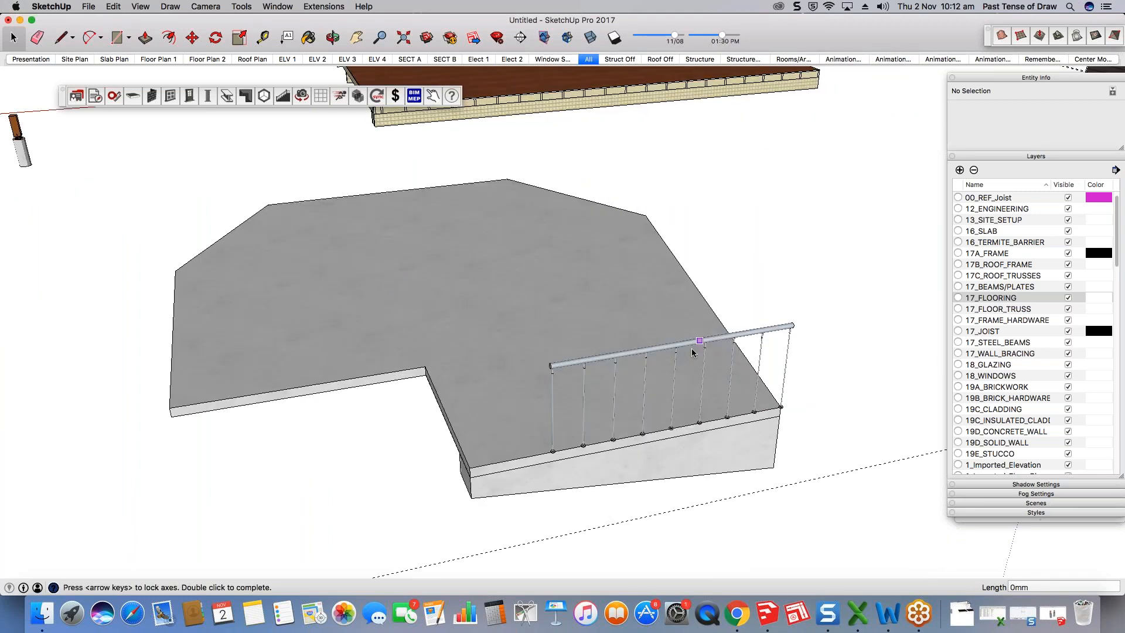
scroll(661, 380, up, 2)
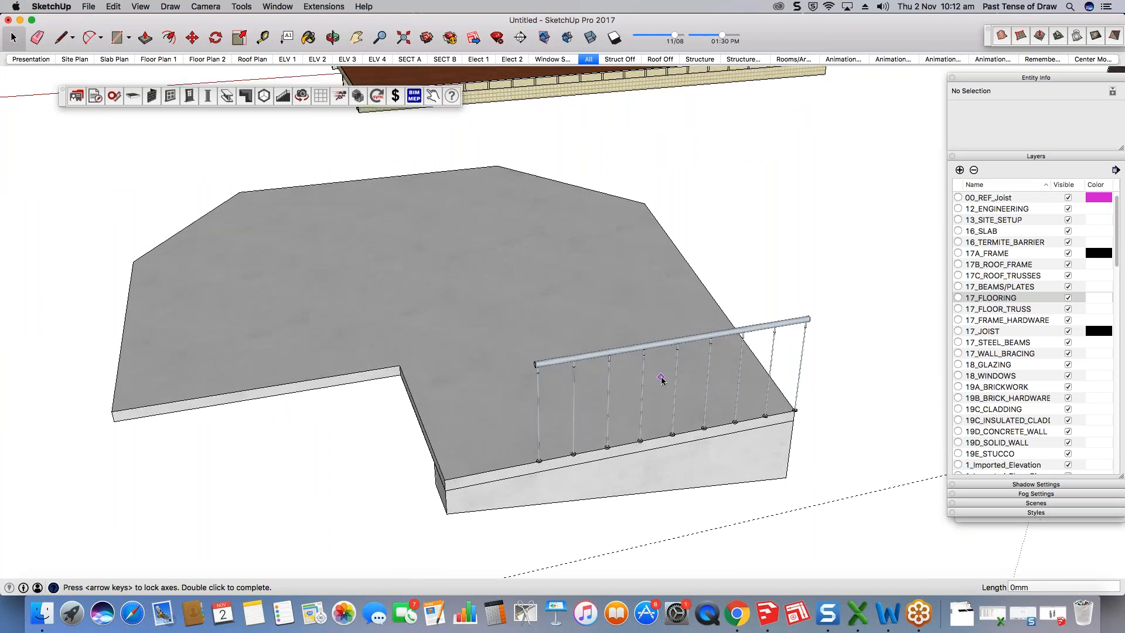
scroll(692, 364, up, 2)
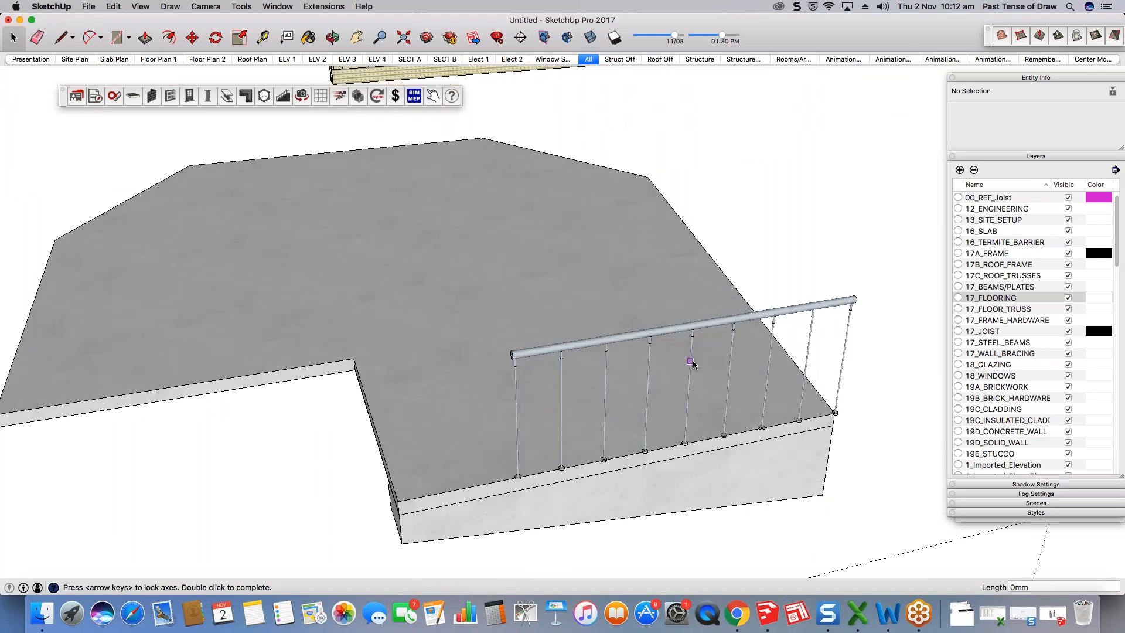
scroll(691, 382, down, 1)
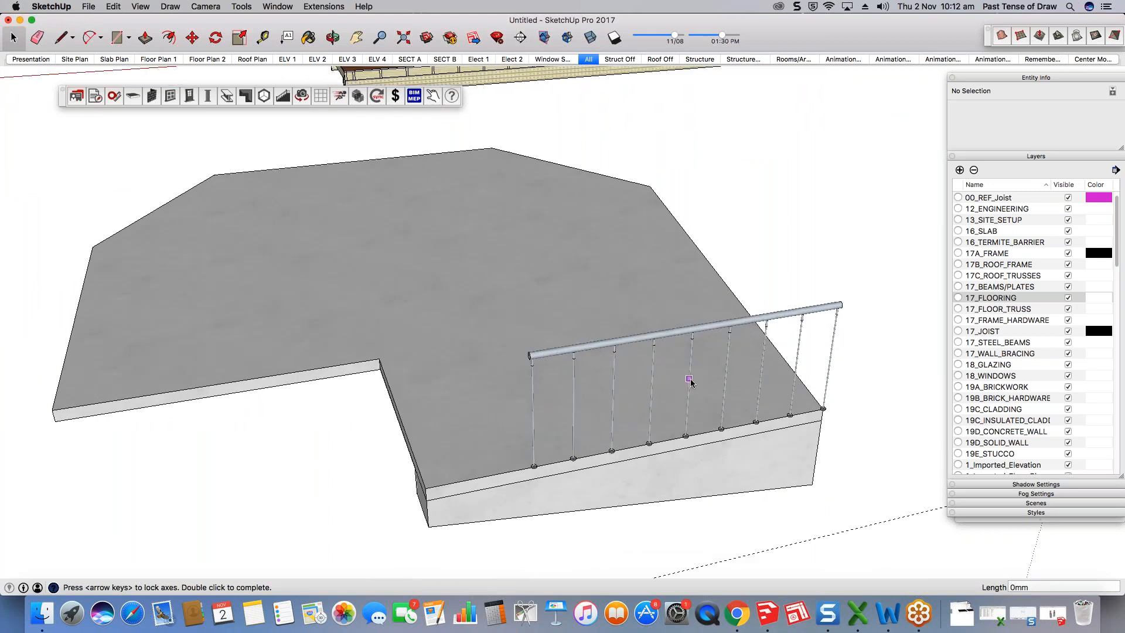
middle_drag(691, 382, 595, 368)
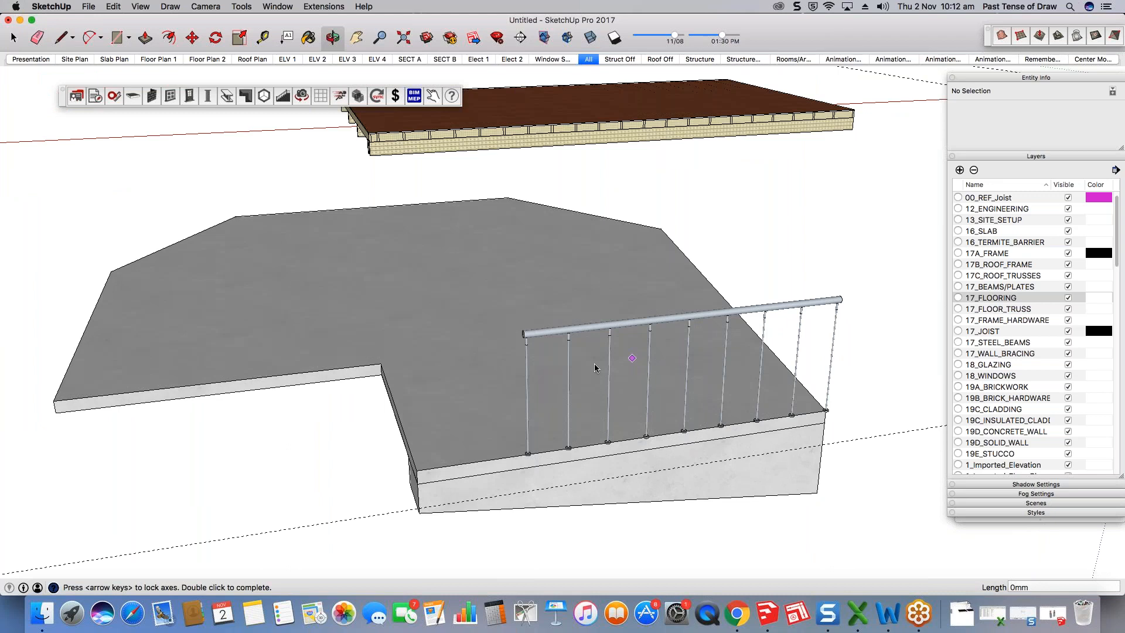
Step: Delete the handrail from the concrete slab's short front edge
scroll(721, 408, down, 3)
key(space)
click(797, 401)
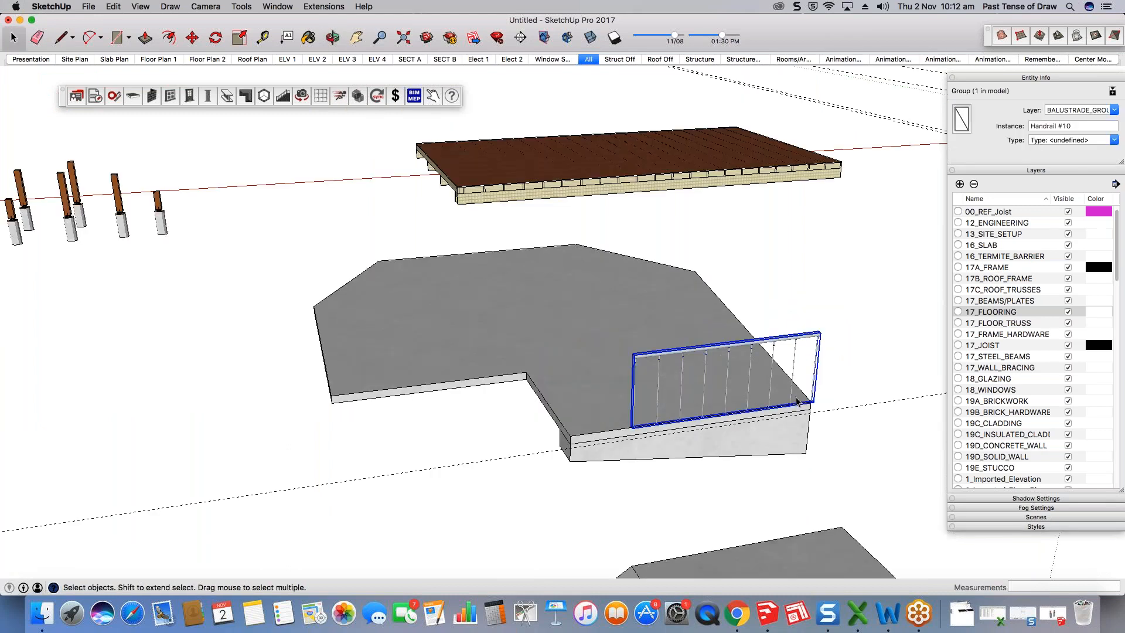
key(Delete)
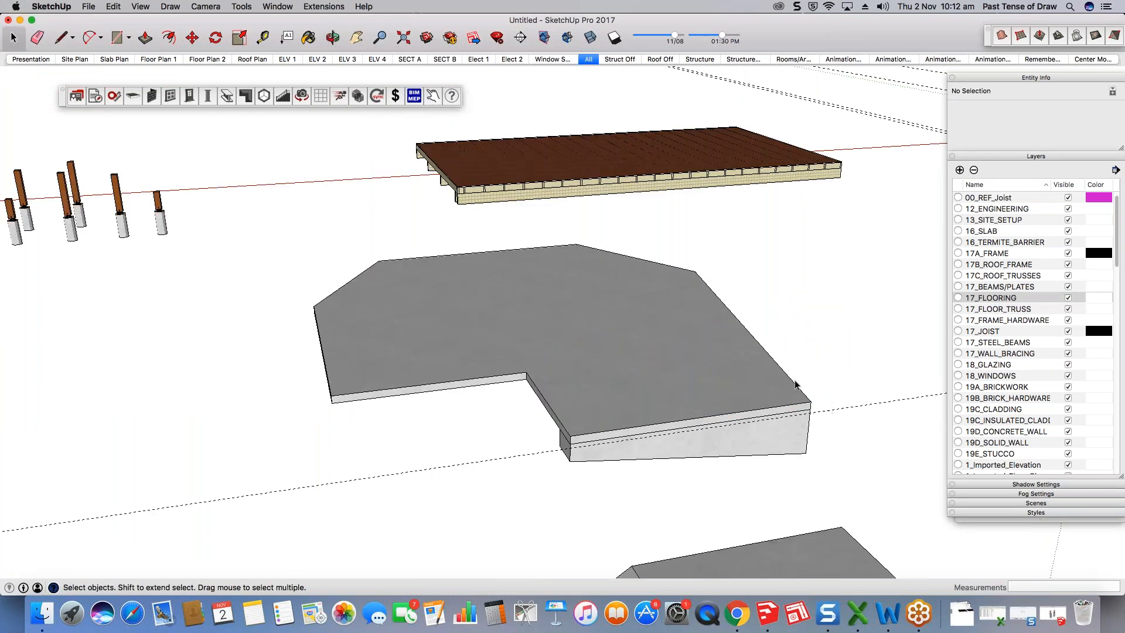
middle_drag(611, 392, 677, 394)
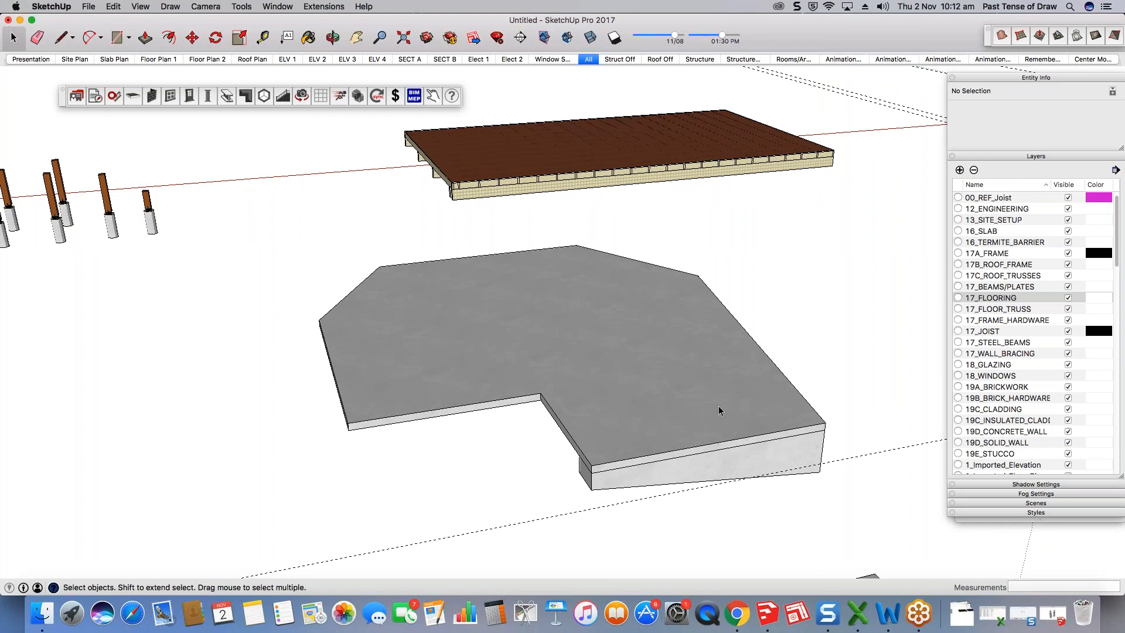
scroll(718, 407, down, 2)
scroll(719, 405, down, 2)
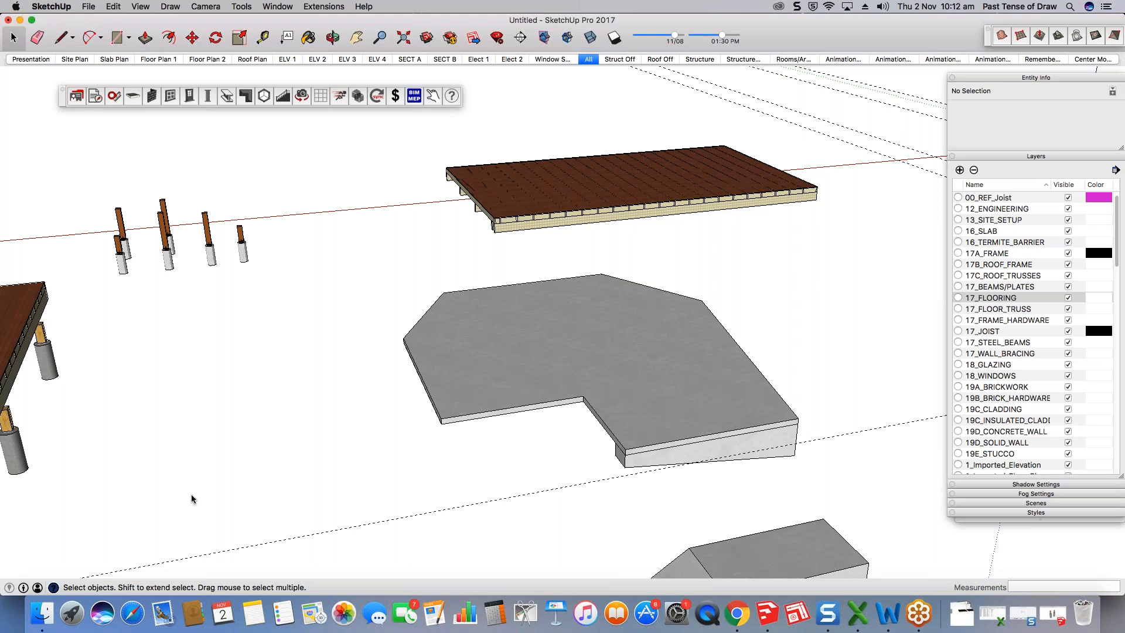
key(super+Tab)
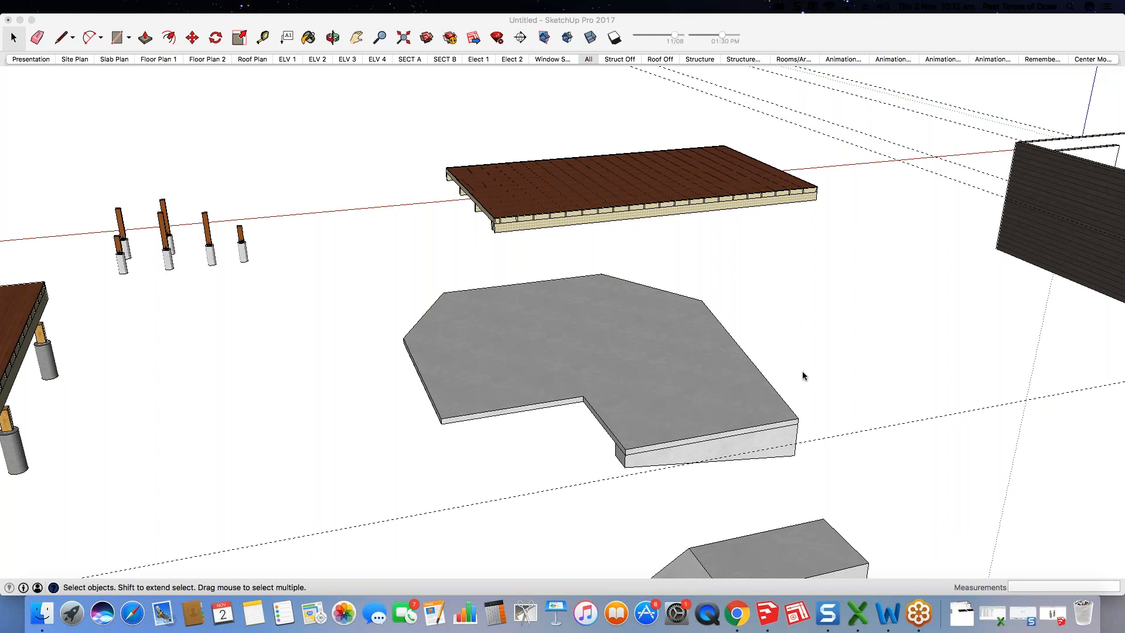
scroll(742, 395, down, 3)
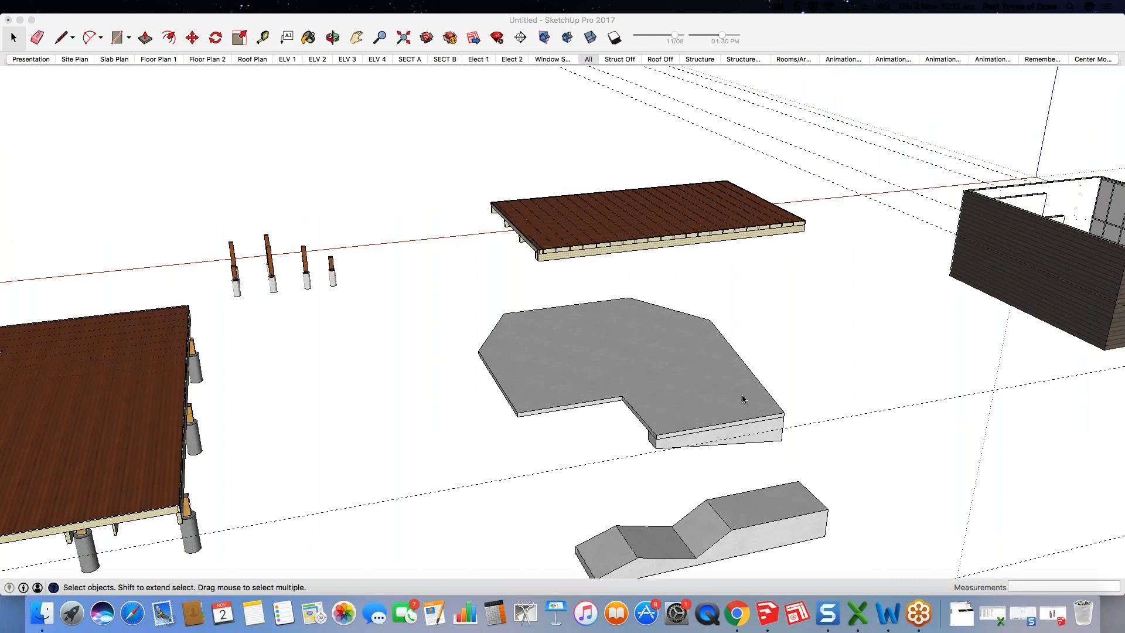
scroll(742, 395, down, 2)
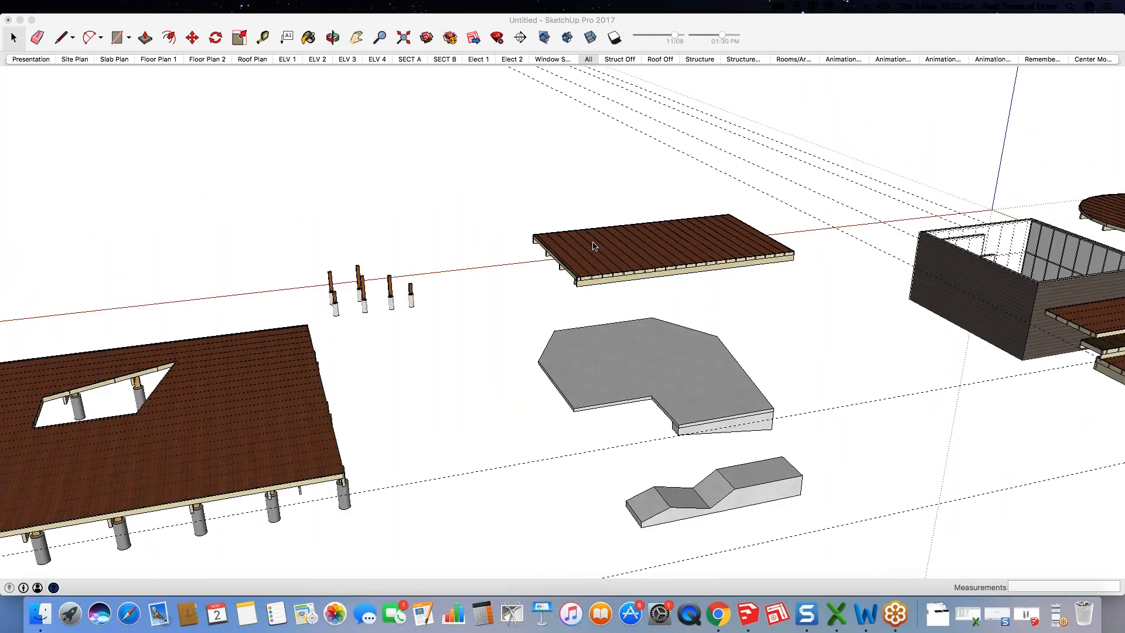
click(776, 328)
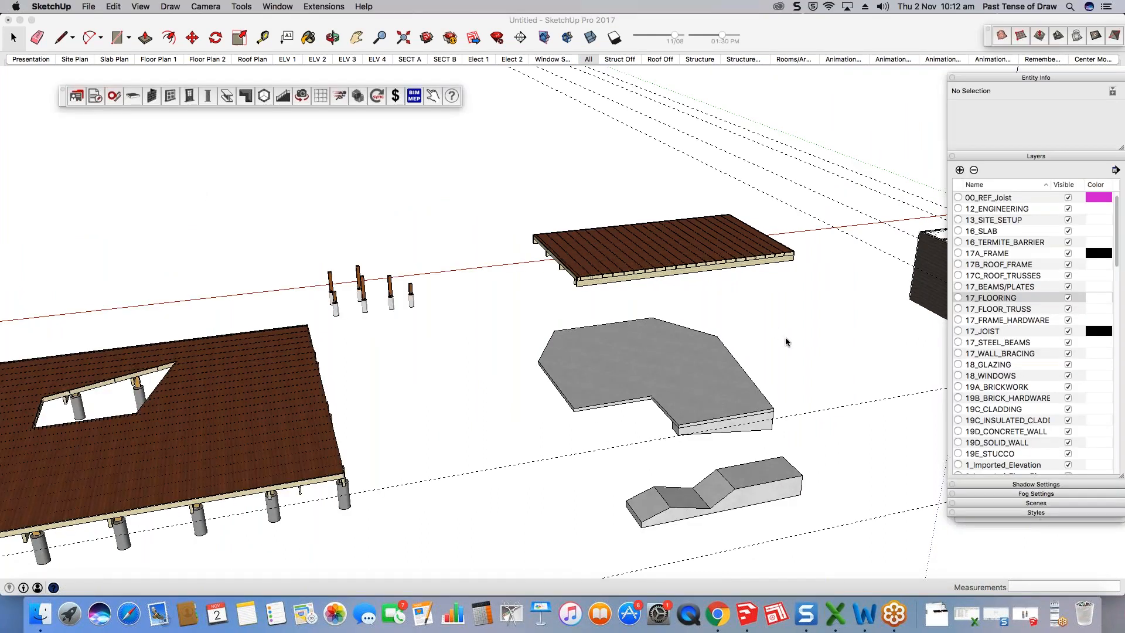
Step: Set the wire handrail's maximum post spacing to 1000 and its number of wires to 6
middle_drag(786, 339, 717, 456)
scroll(472, 462, up, 3)
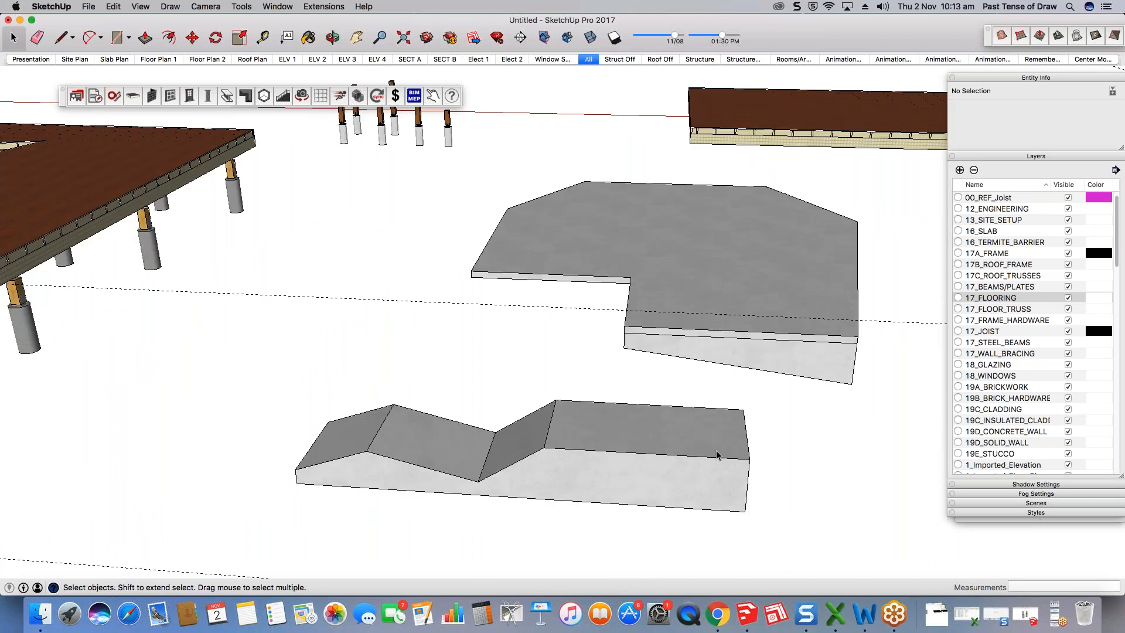
scroll(703, 451, up, 2)
key(t)
middle_drag(628, 446, 329, 452)
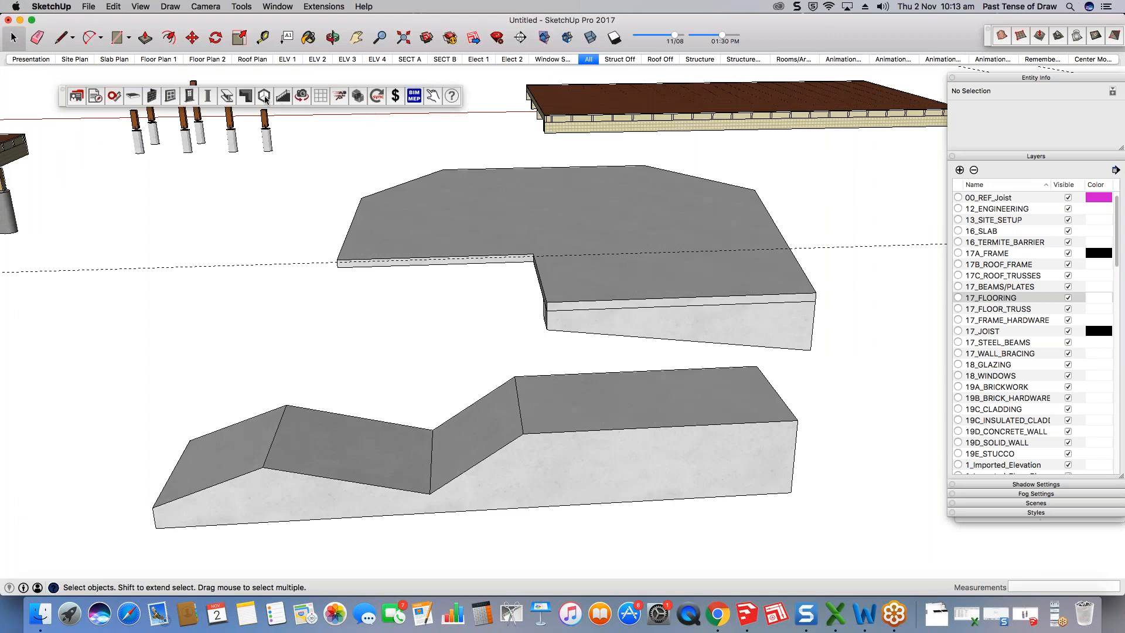
click(284, 97)
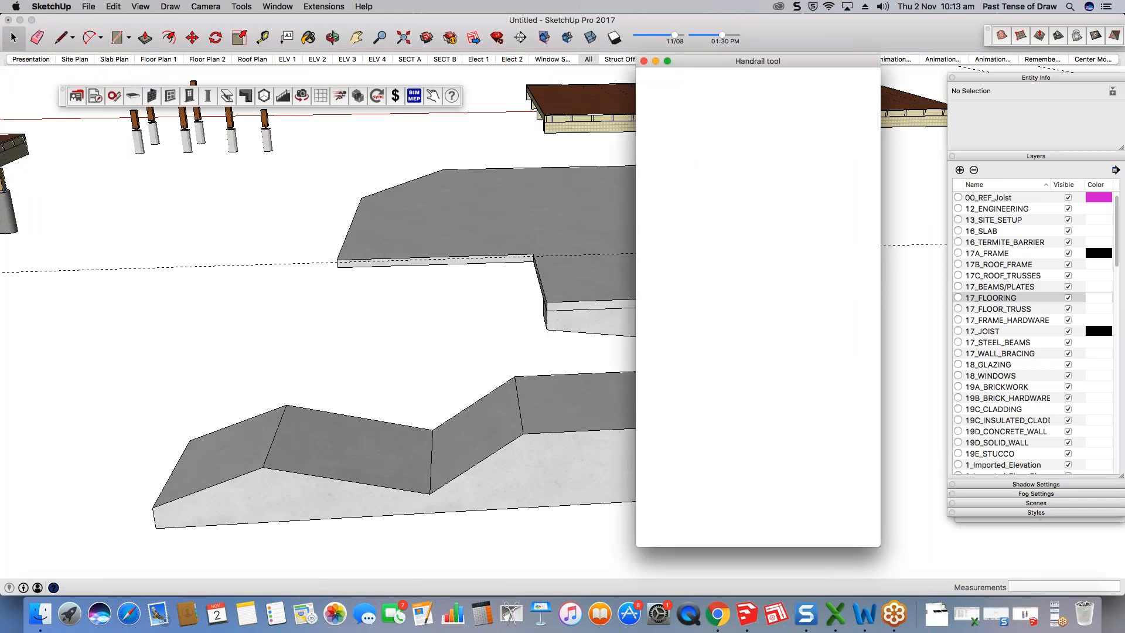
scroll(409, 423, down, 3)
click(777, 169)
text(1000)
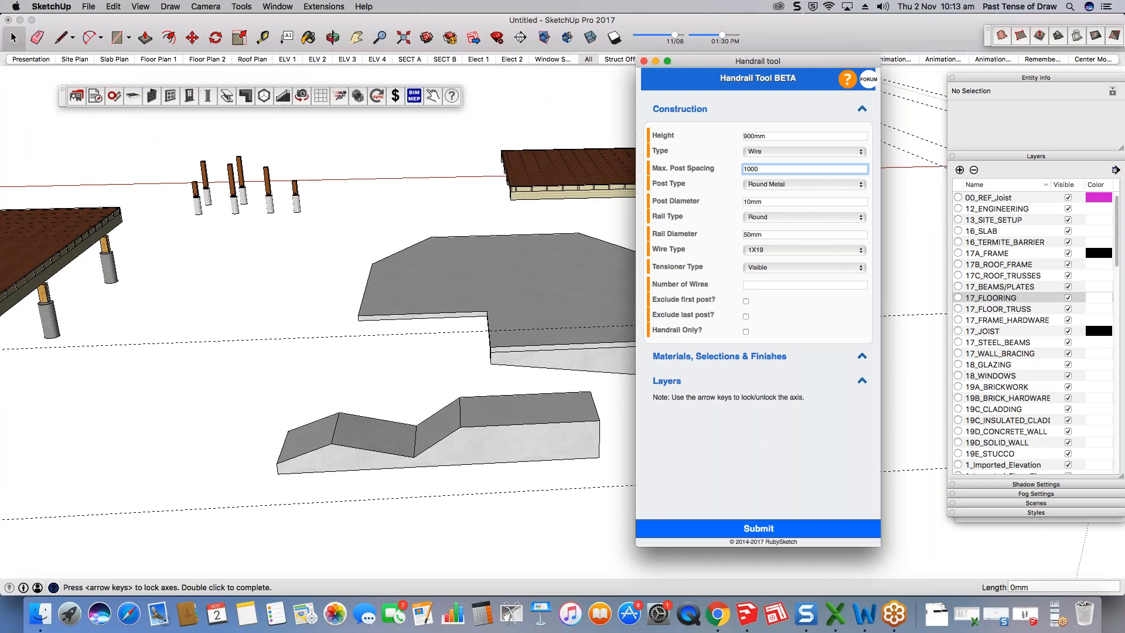
click(780, 285)
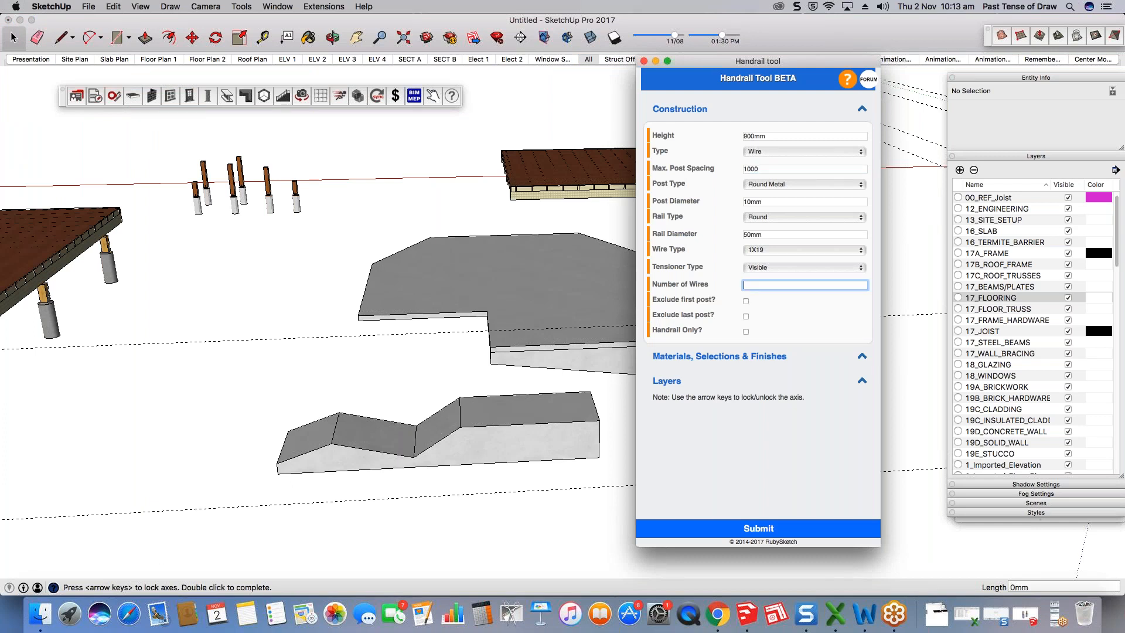
text(6)
key(Return)
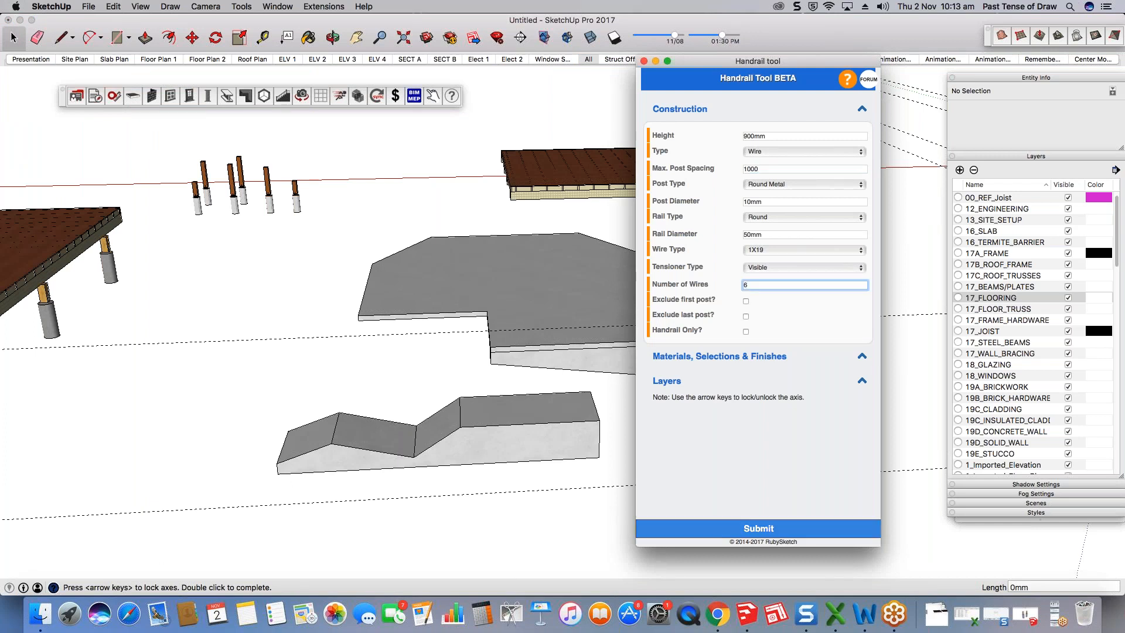
Step: Draw the wire handrail along the front top edge of the separate stepped footing, following each slope to the low end
click(416, 457)
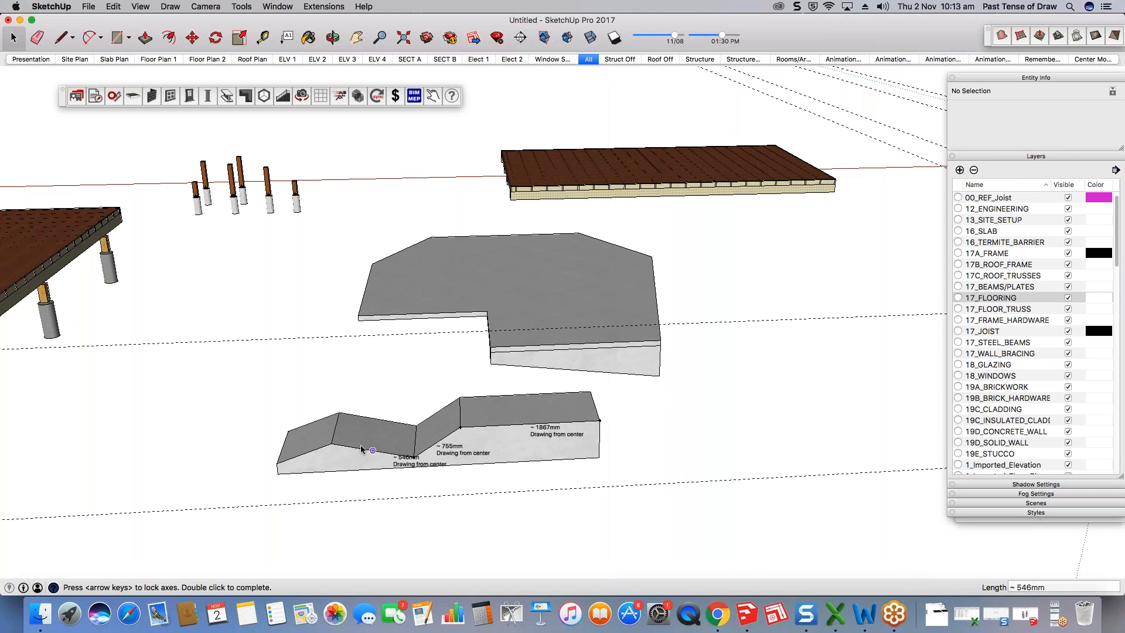
click(331, 444)
double_click(280, 467)
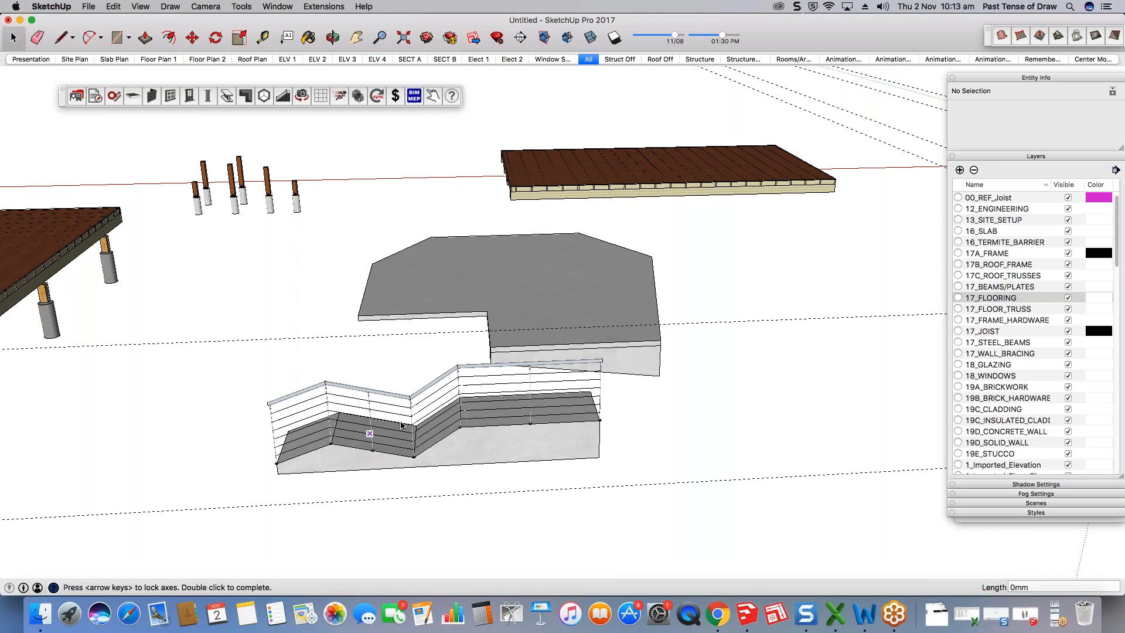
Step: Select the wire handrail on the stepped footing and examine its posts, wires and sloping rail joints from several sides
scroll(351, 440, up, 3)
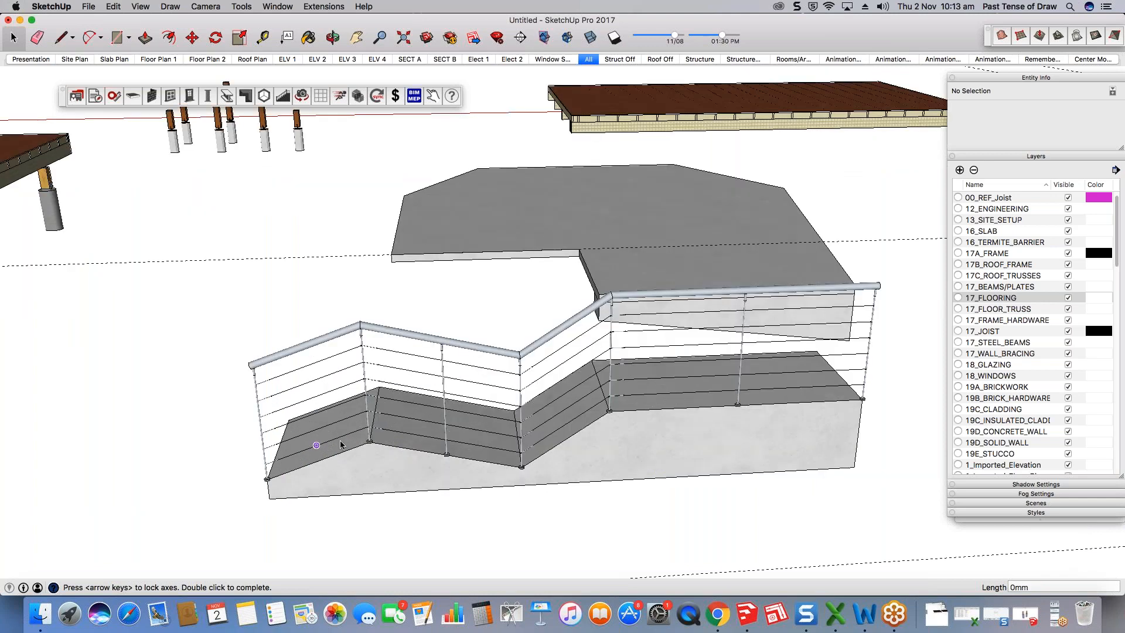
middle_drag(340, 444, 421, 413)
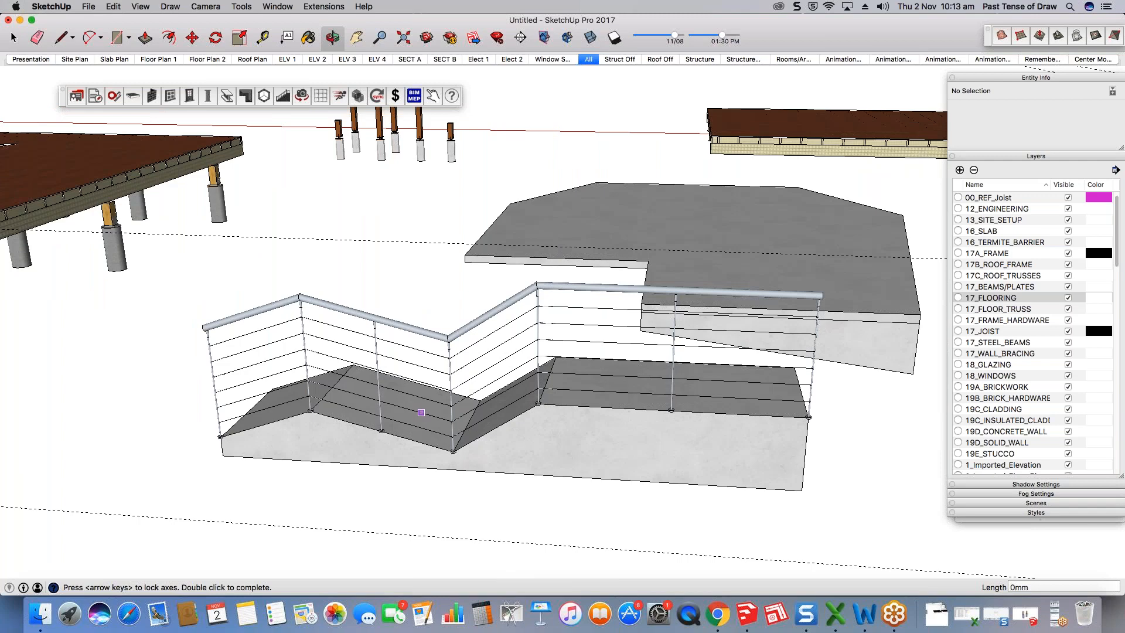
key(space)
scroll(622, 395, up, 2)
click(690, 402)
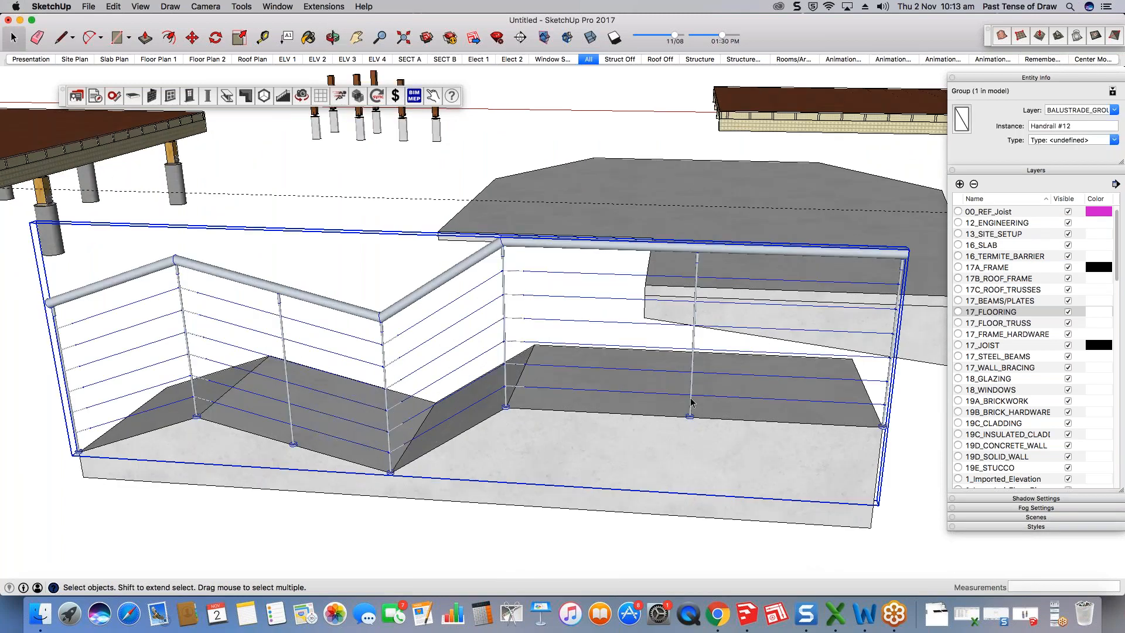
scroll(674, 390, down, 2)
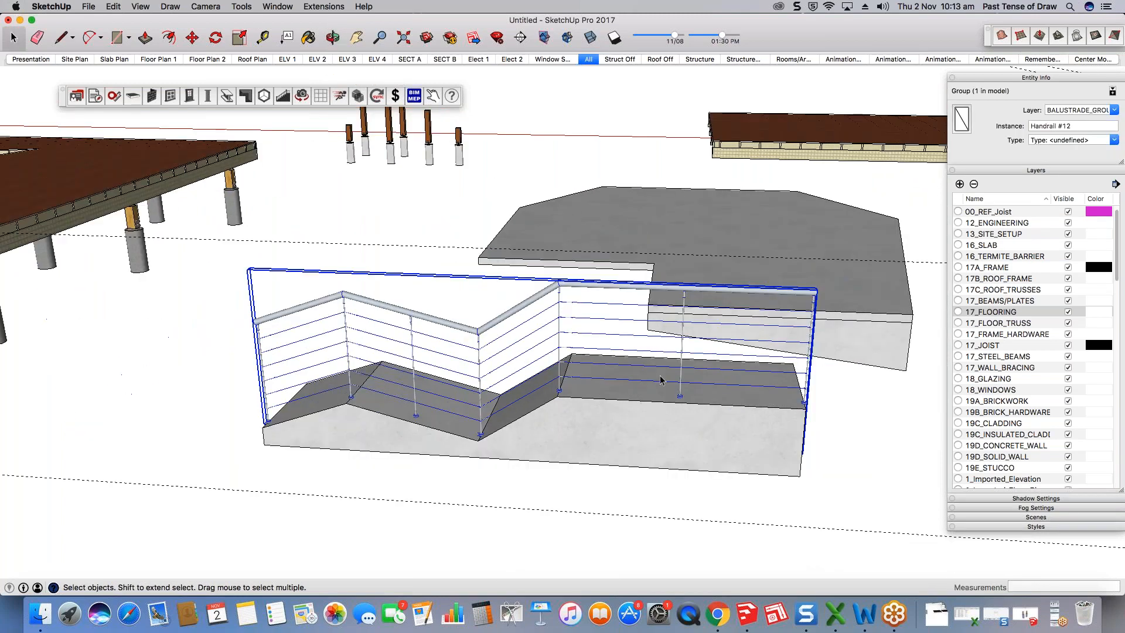
middle_drag(660, 381, 779, 387)
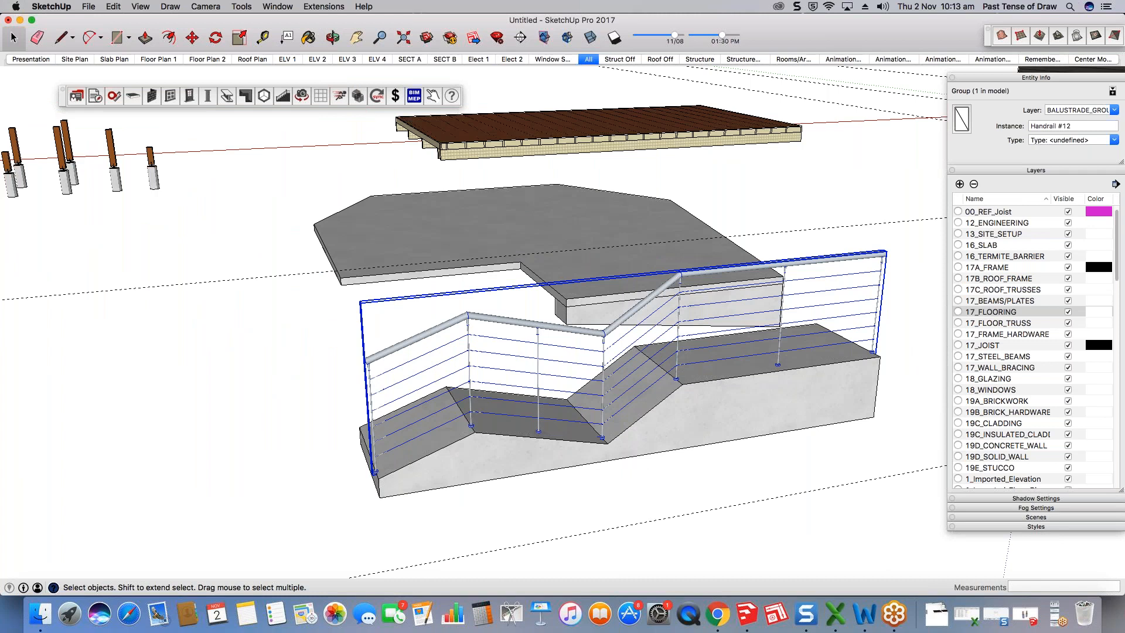
Step: Set the post diameter of the stepped footing's wire handrail to 50mm, apply the change and clear the selection
double_click(569, 335)
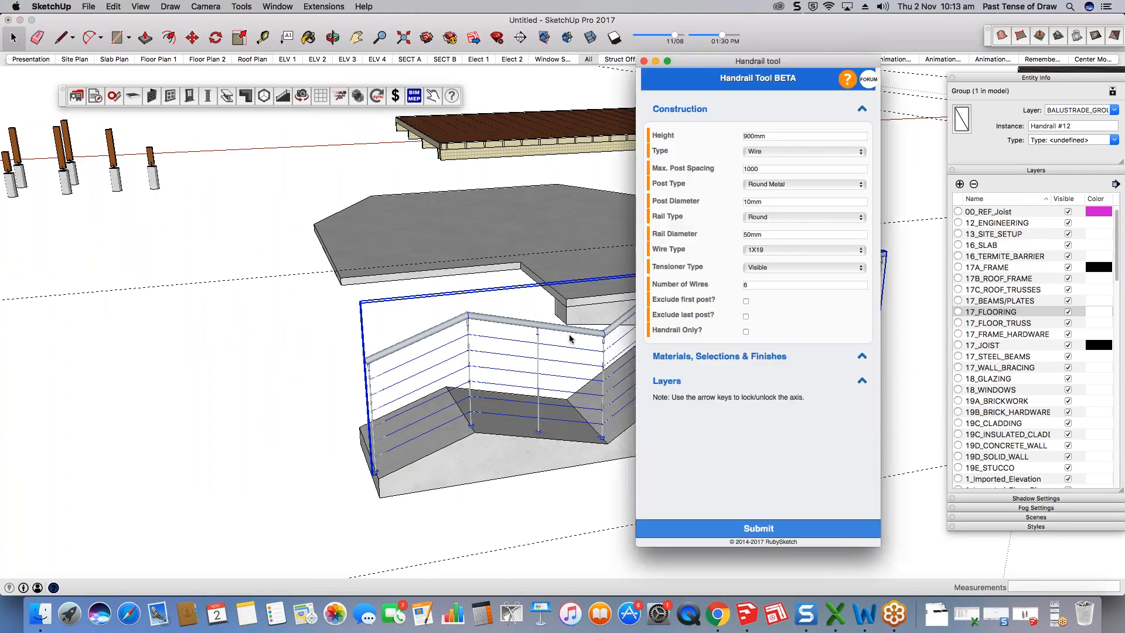
click(693, 201)
text(50mm)
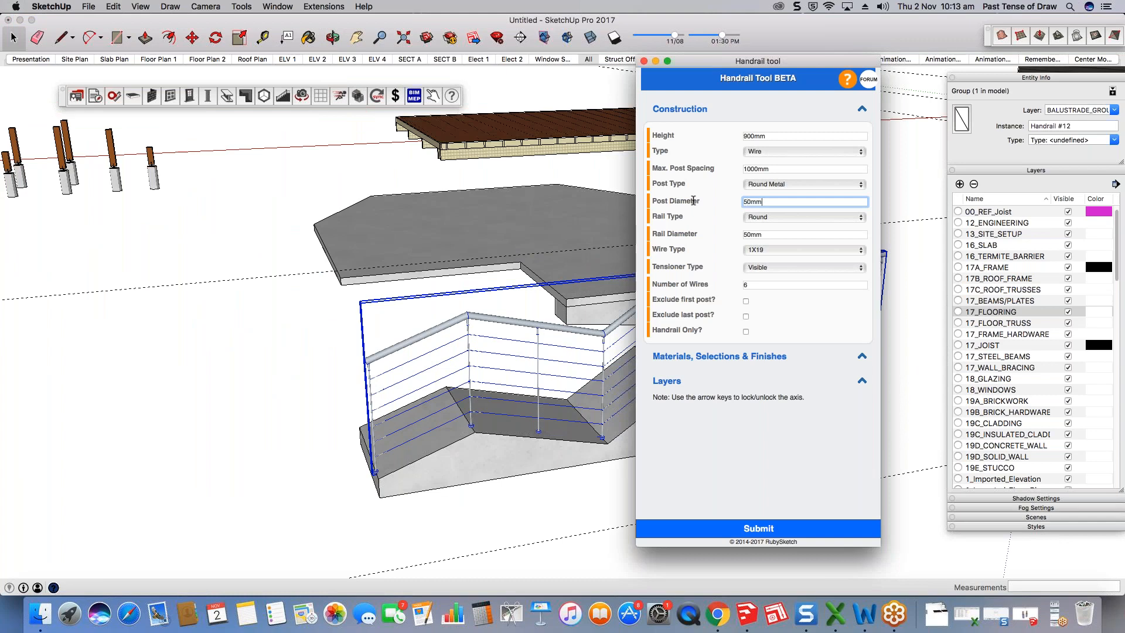
click(765, 528)
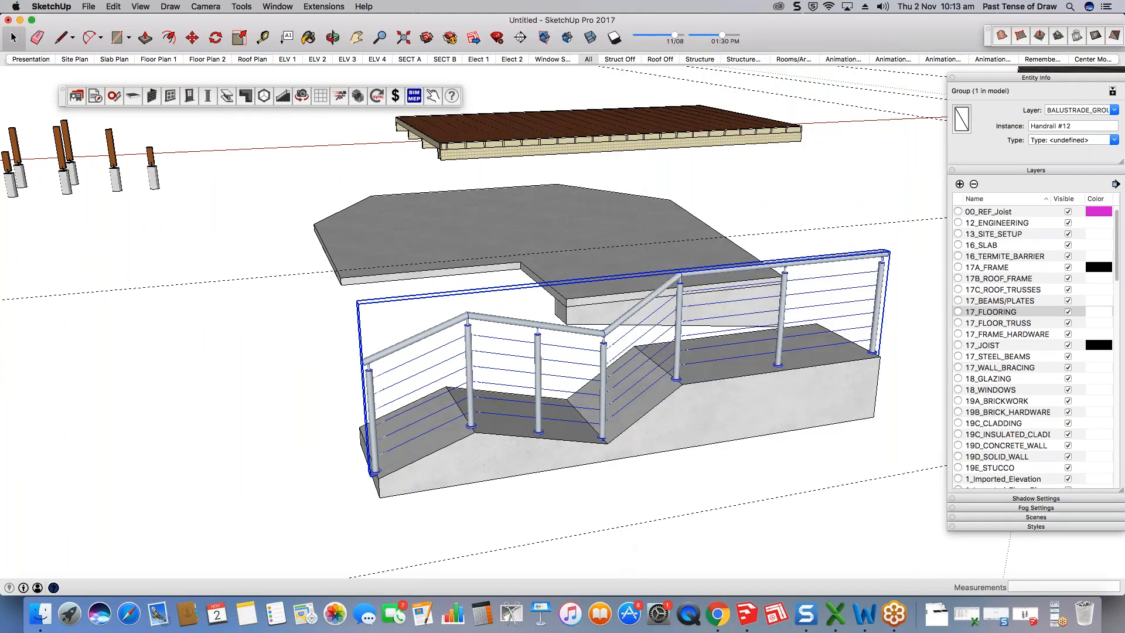
middle_drag(657, 360, 534, 422)
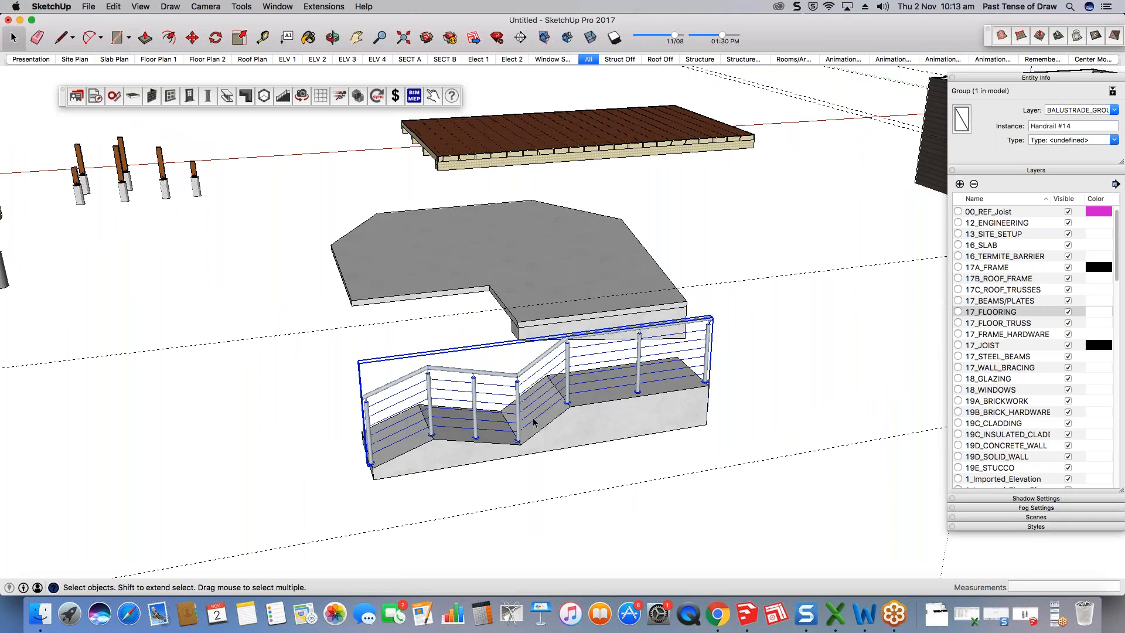
click(788, 435)
scroll(788, 435, down, 3)
middle_drag(790, 440, 561, 432)
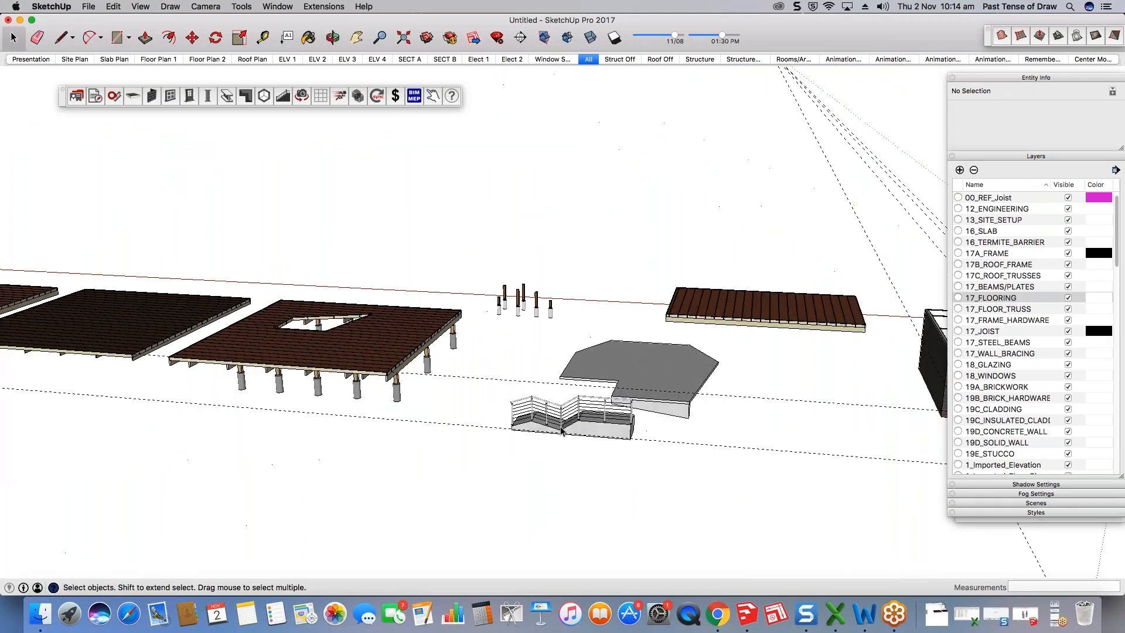
middle_drag(440, 376, 528, 358)
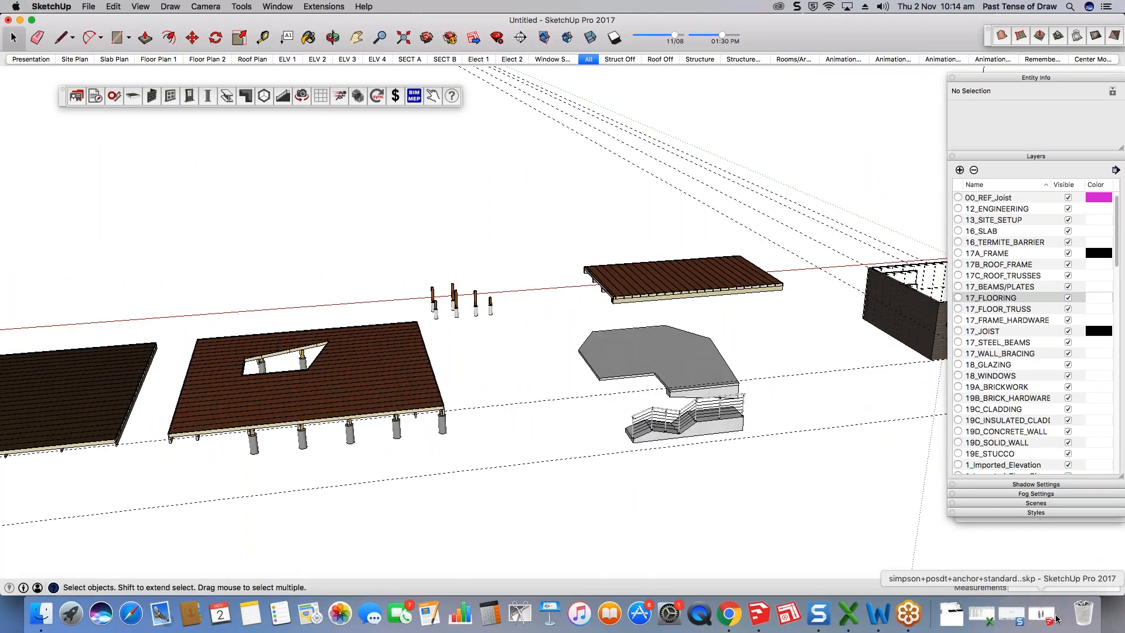